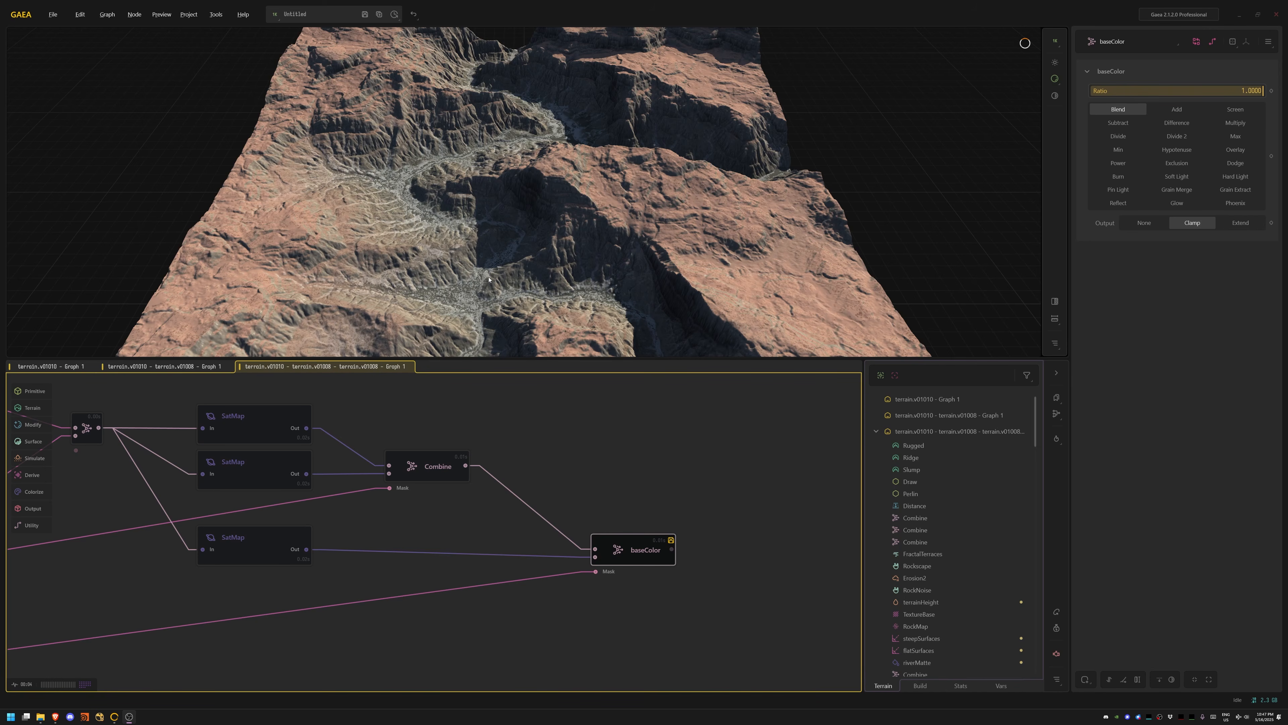
Step: Go back to the start of the node graph and preview the Ridge node's terrain
middle_click_drag(267, 402, 970, 419)
middle_click_drag(218, 451, 628, 409)
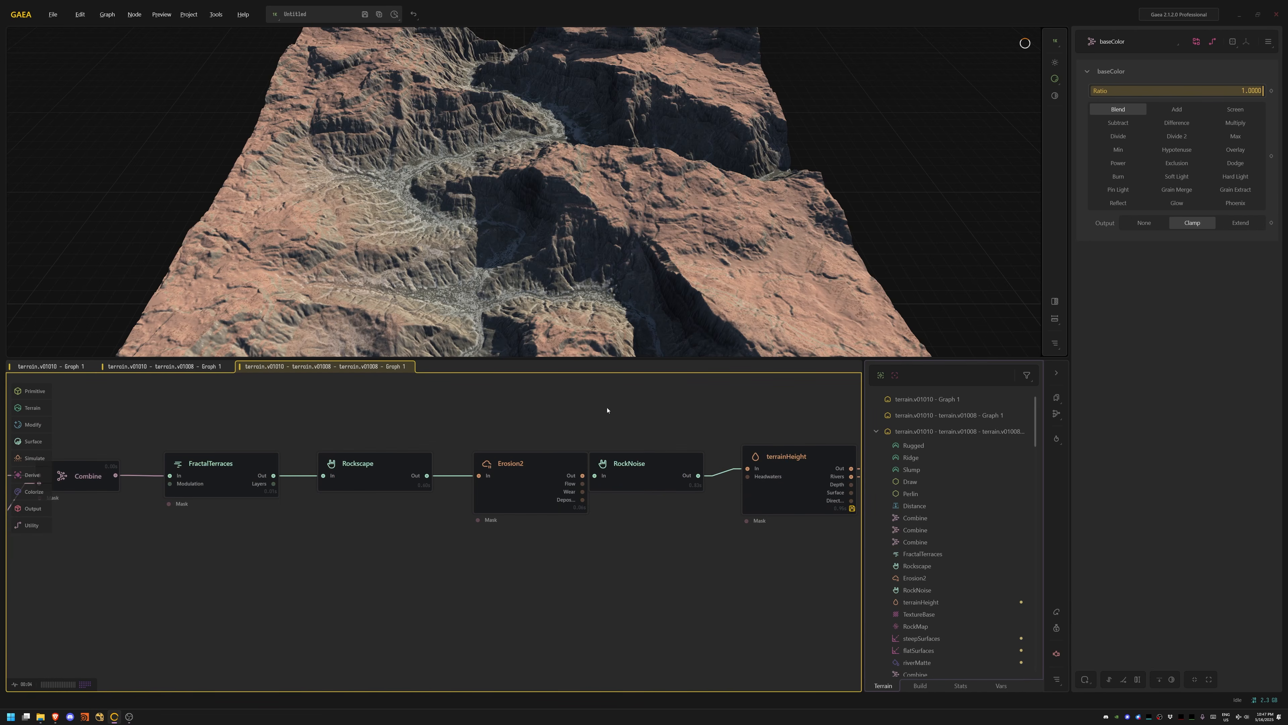
mouse_move(208, 430)
middle_mouse_down()
mouse_move(552, 408)
mouse_move(586, 448)
mouse_move(775, 449)
middle_mouse_up()
mouse_move(334, 422)
middle_mouse_down()
mouse_move(331, 542)
mouse_move(339, 481)
middle_mouse_up()
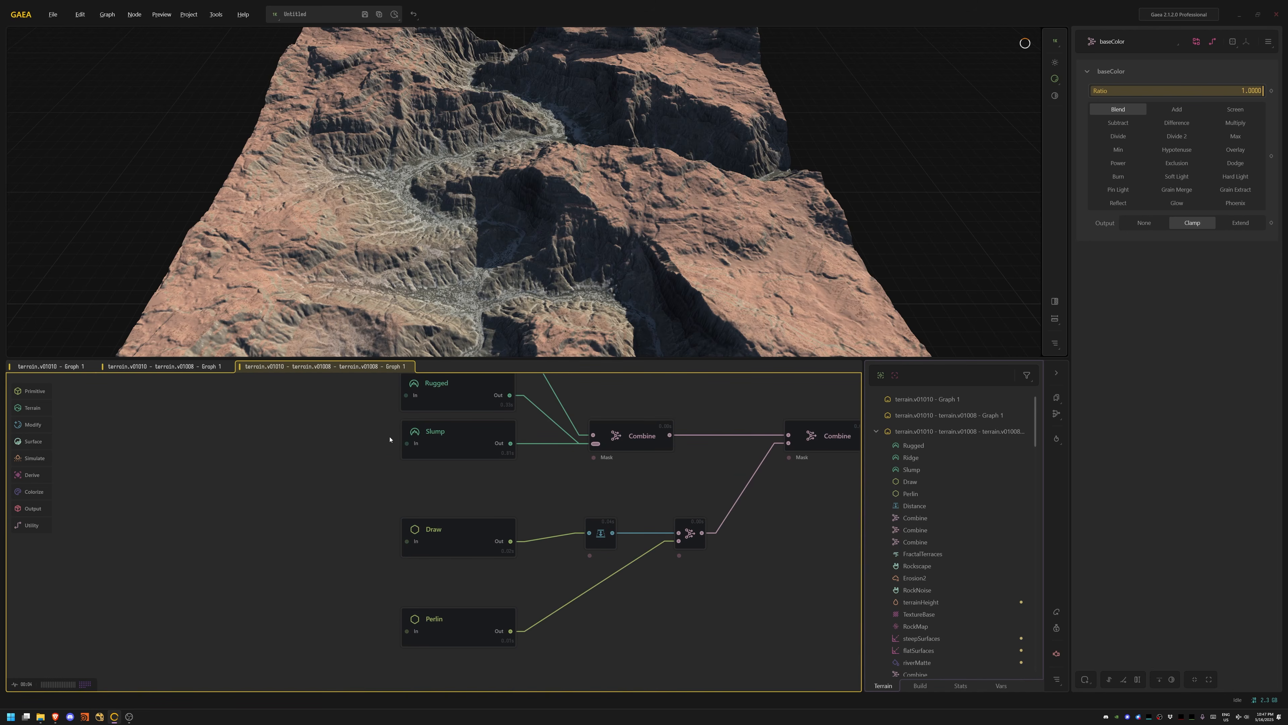
middle_click_drag(352, 490, 261, 565)
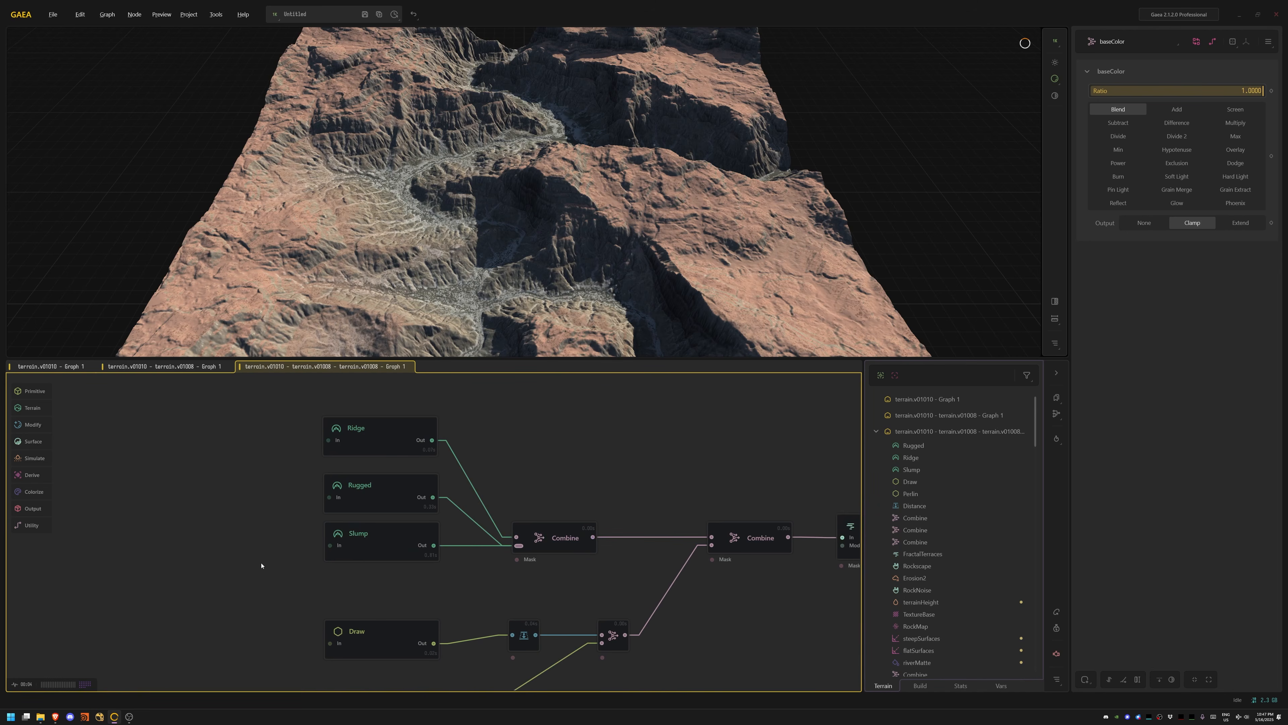
middle_click_drag(506, 445, 549, 438)
left_click(423, 444)
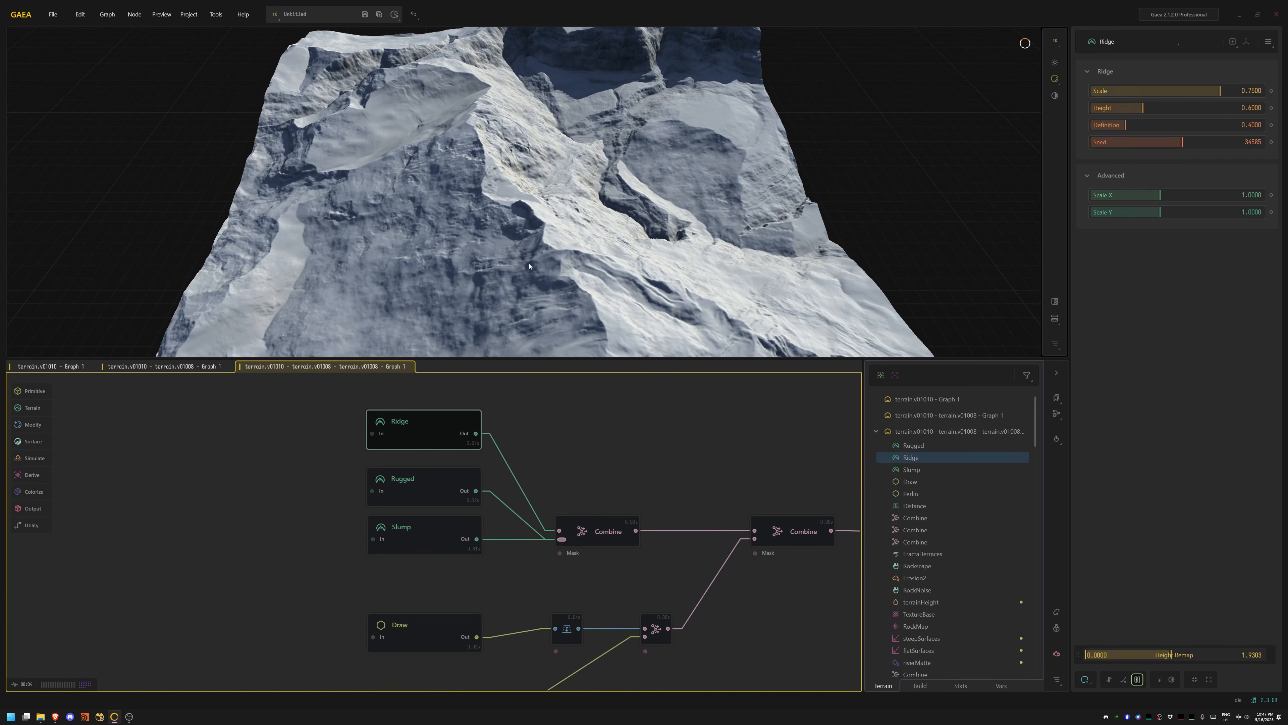
right_click_drag(456, 260, 461, 287)
Step: Preview the Rugged and Slump terrains and the Combine node that merges them with Ridge
left_click(423, 496)
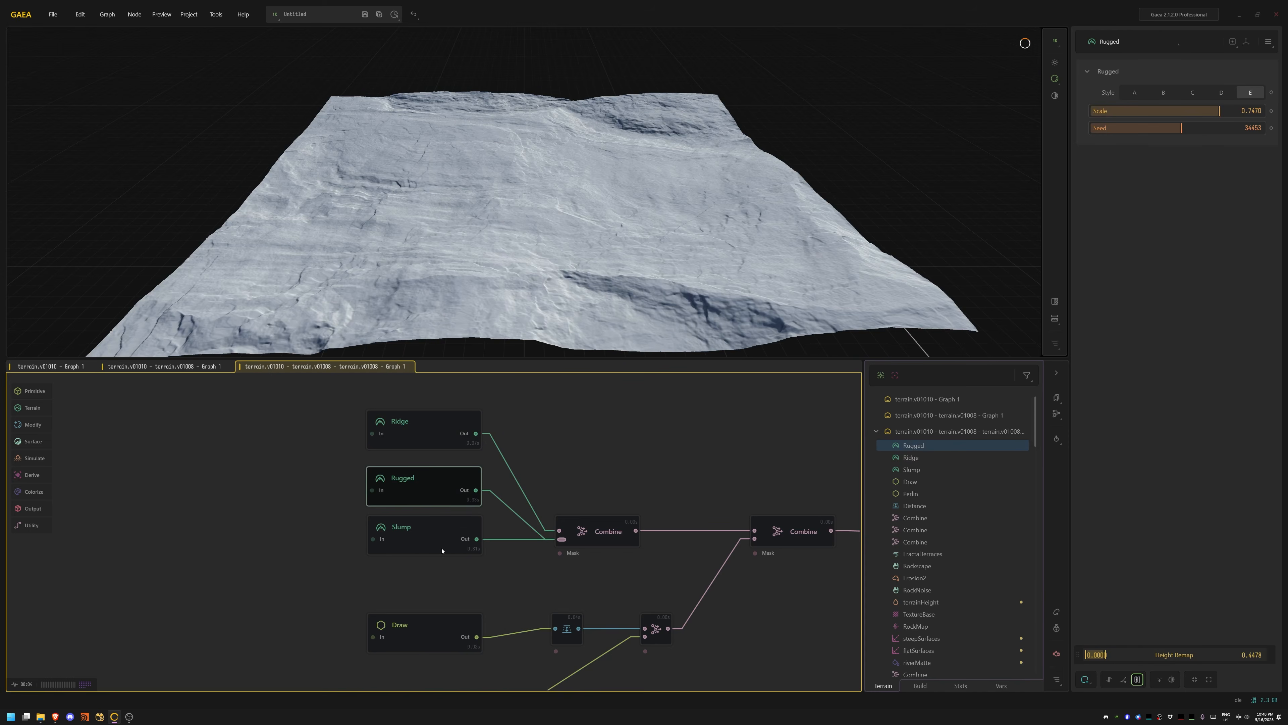
left_click(436, 551)
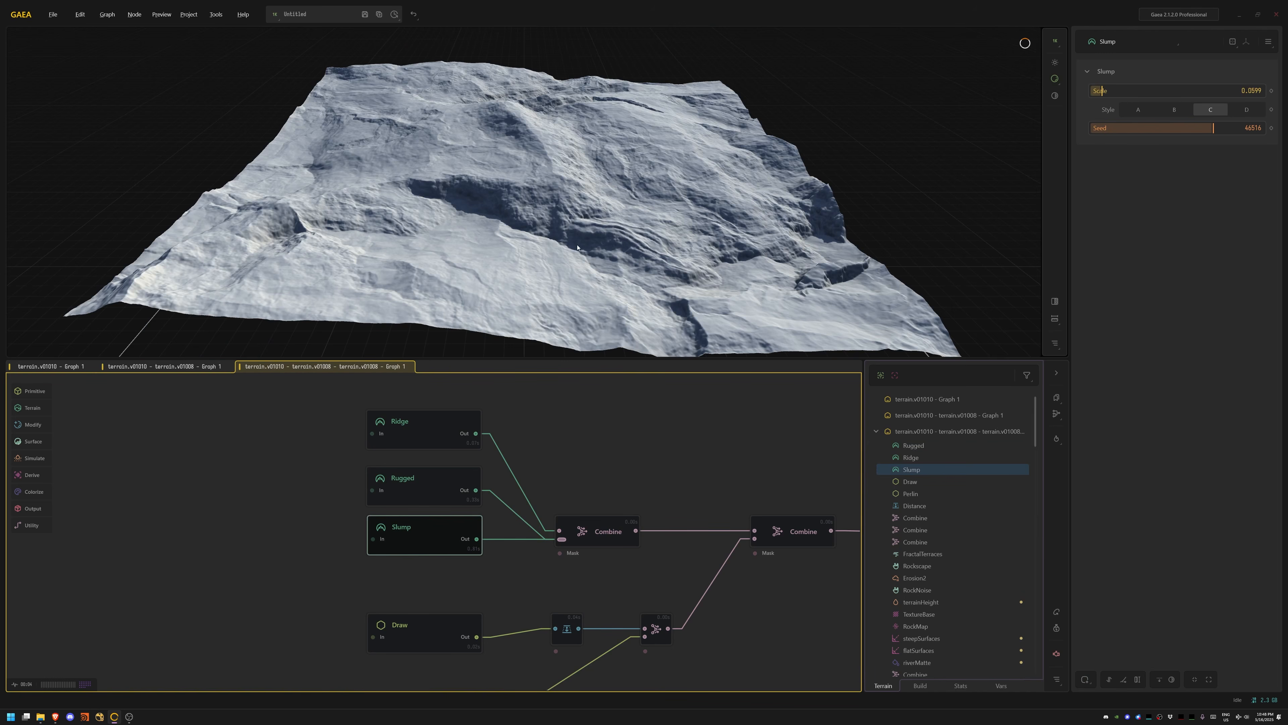
right_click_drag(577, 247, 577, 277)
left_click_drag(577, 277, 577, 299)
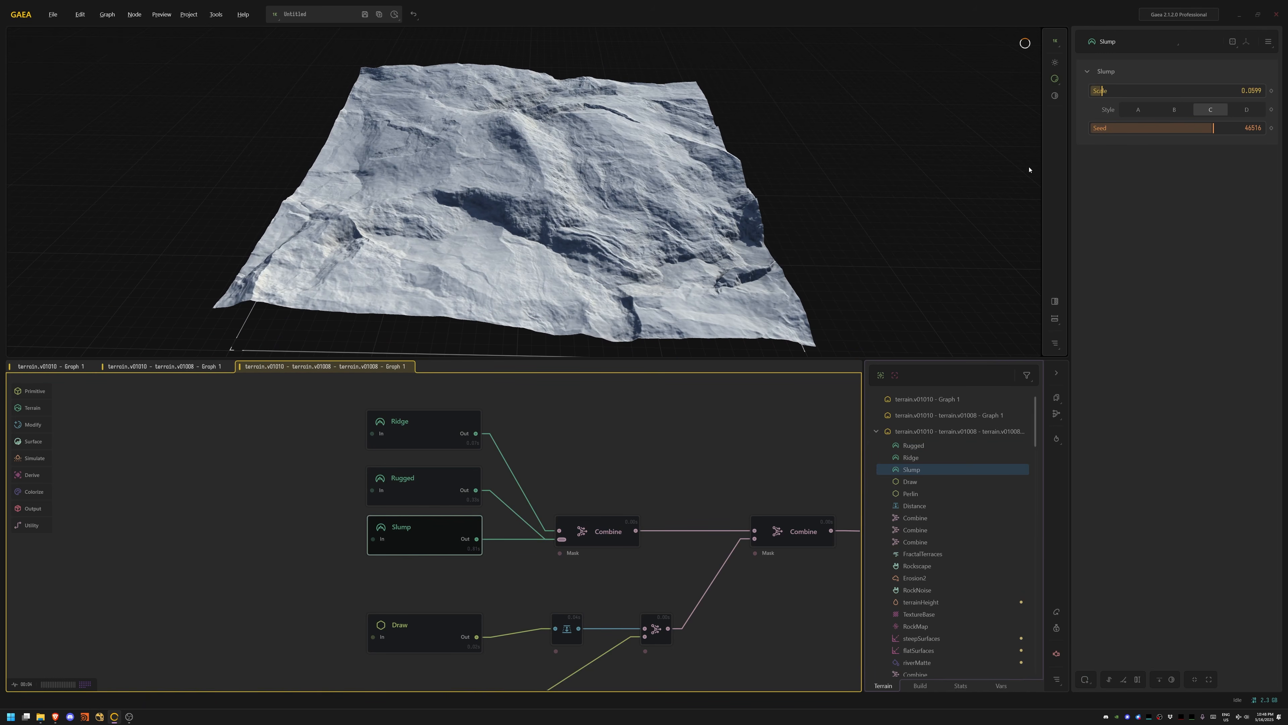
left_click(605, 528)
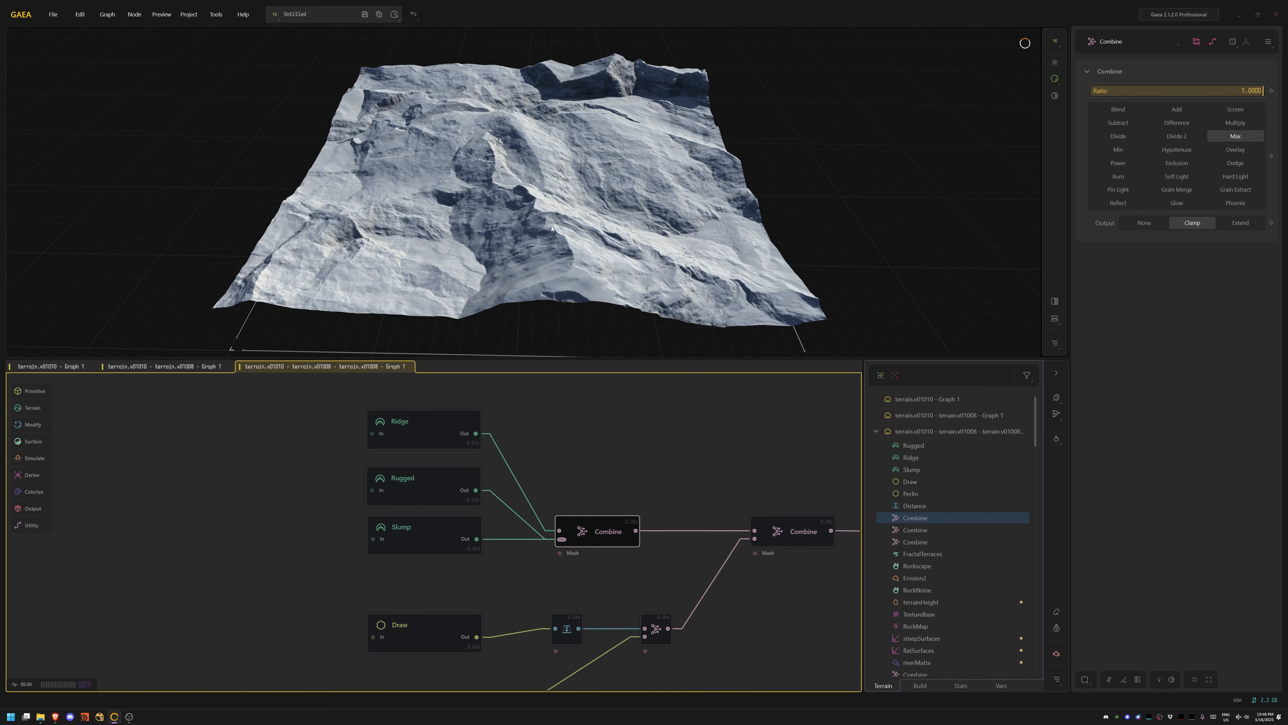
mouse_move(530, 194)
left_mouse_down()
mouse_move(545, 259)
mouse_move(550, 176)
mouse_move(527, 175)
mouse_move(577, 185)
left_mouse_up()
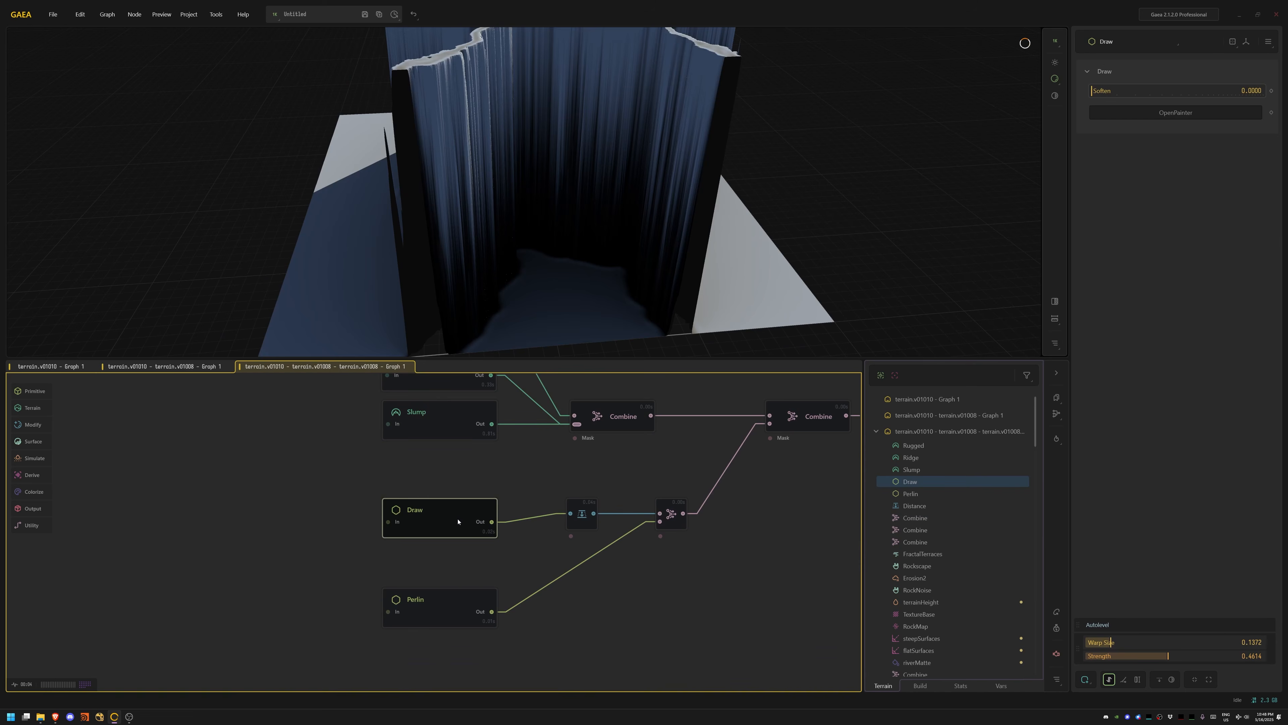
Step: Inspect the Draw node's hand-drawn path and set the Distance node's warp Strength to 0.5145
left_click_drag(464, 296, 540, 326)
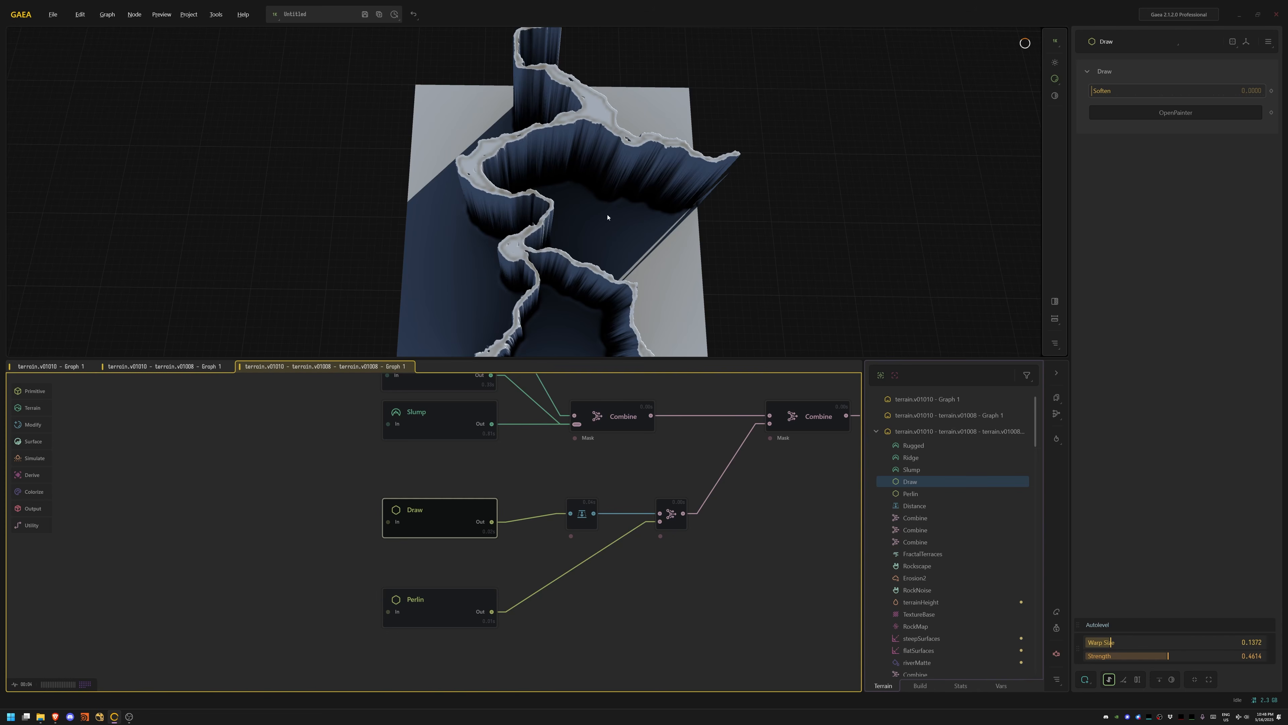
left_click(462, 507)
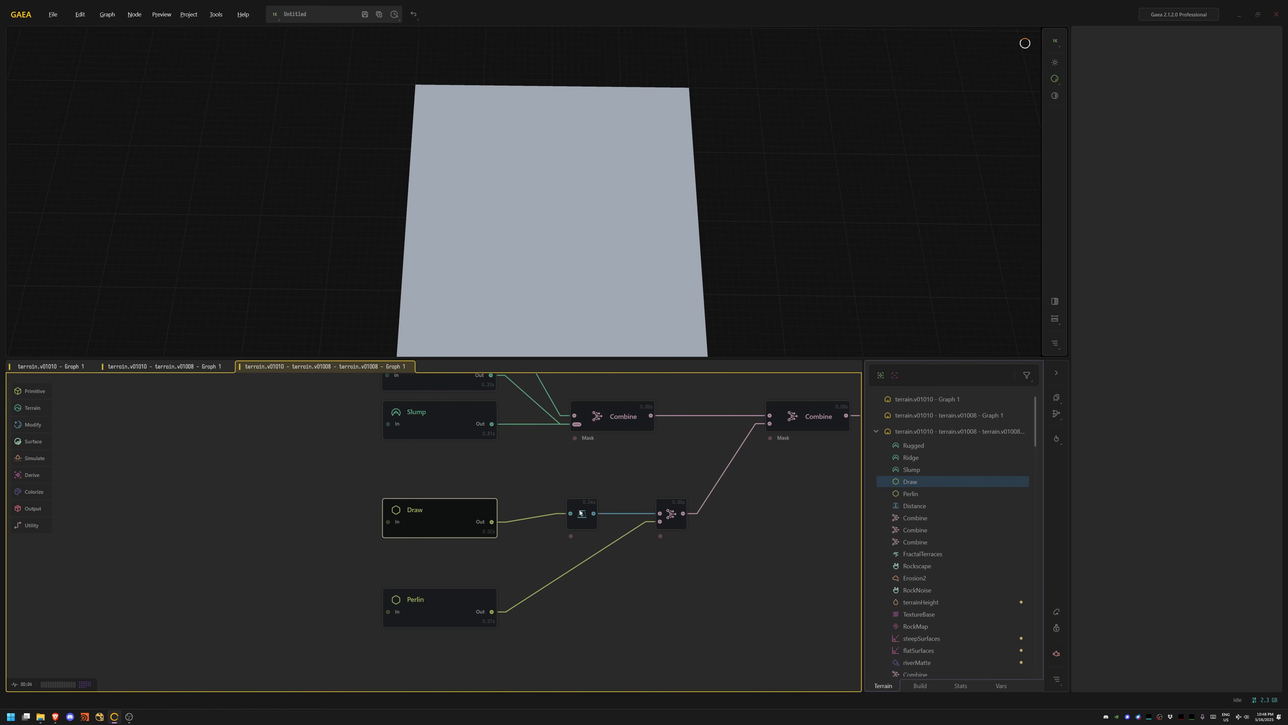
left_click(582, 513)
left_click_drag(526, 259, 533, 214)
scroll(534, 215, "up", 5)
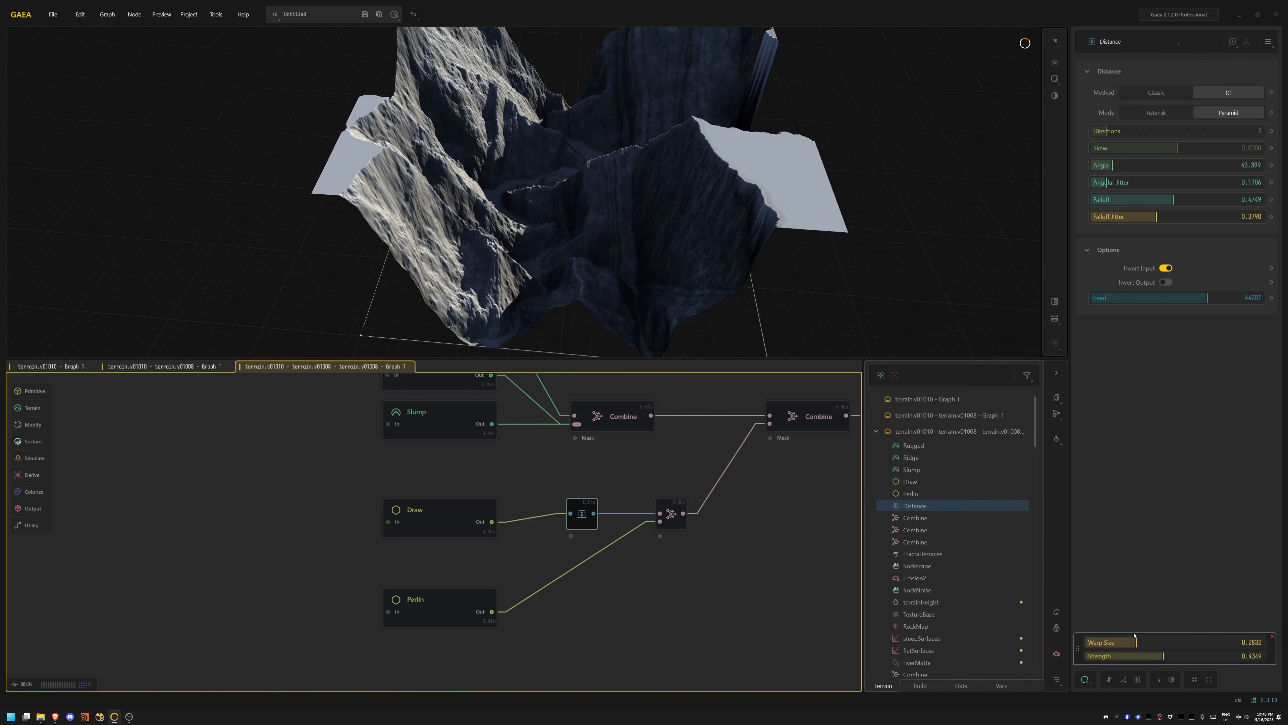
left_click_drag(549, 196, 549, 215)
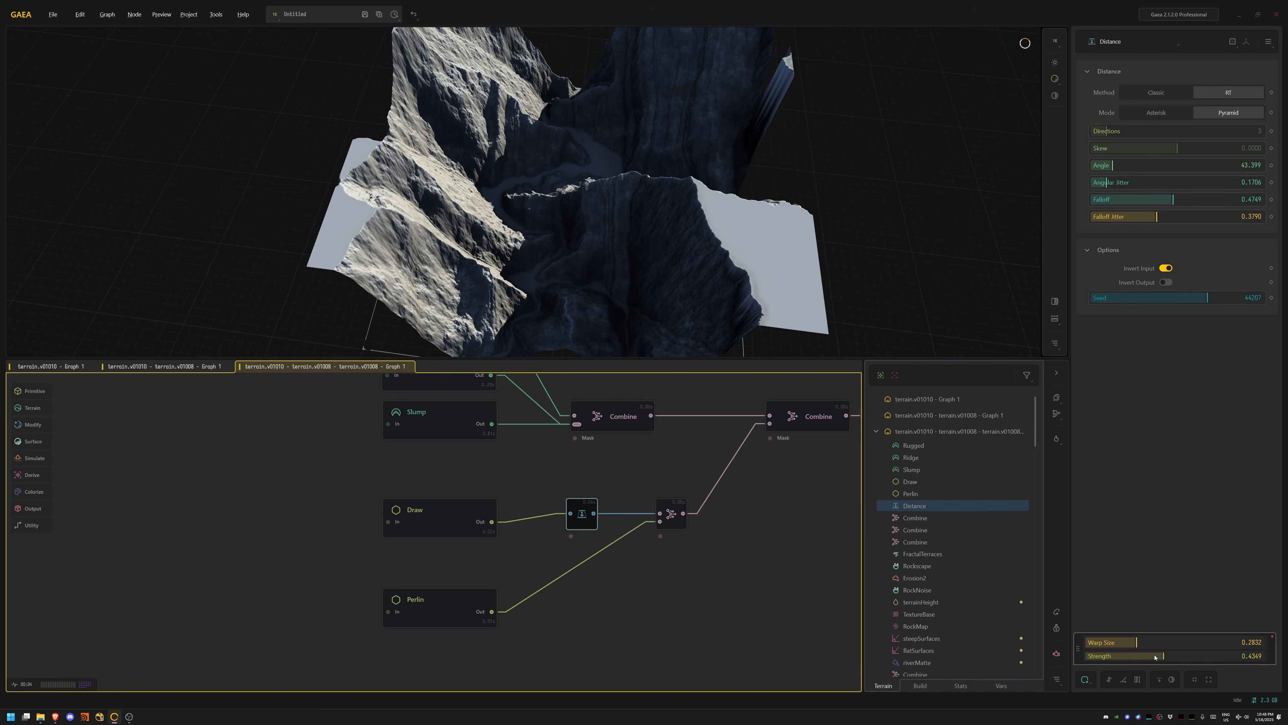
mouse_move(1161, 655)
left_mouse_down()
mouse_move(1072, 658)
mouse_move(1178, 656)
left_mouse_up()
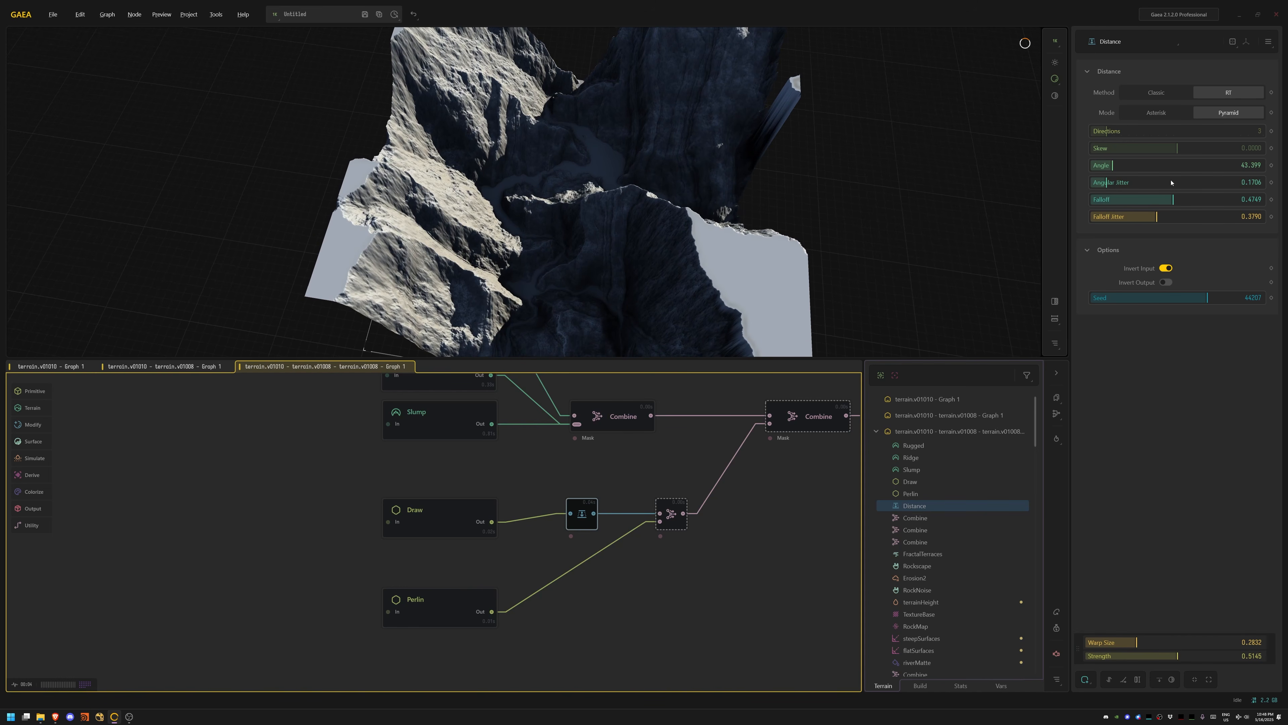
Step: Try the Distance node's Falloff at 0 and restore it to about 0.47
left_click_drag(1167, 199, 1086, 200)
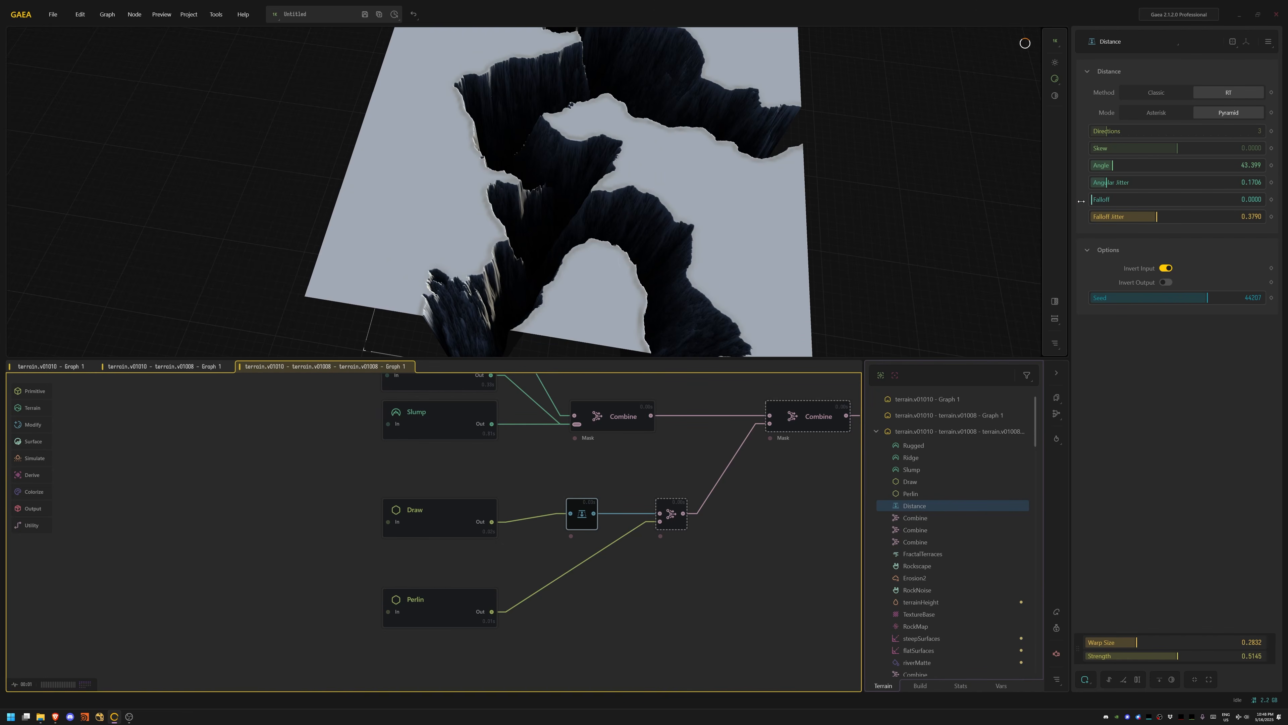
left_click_drag(1086, 200, 1172, 200)
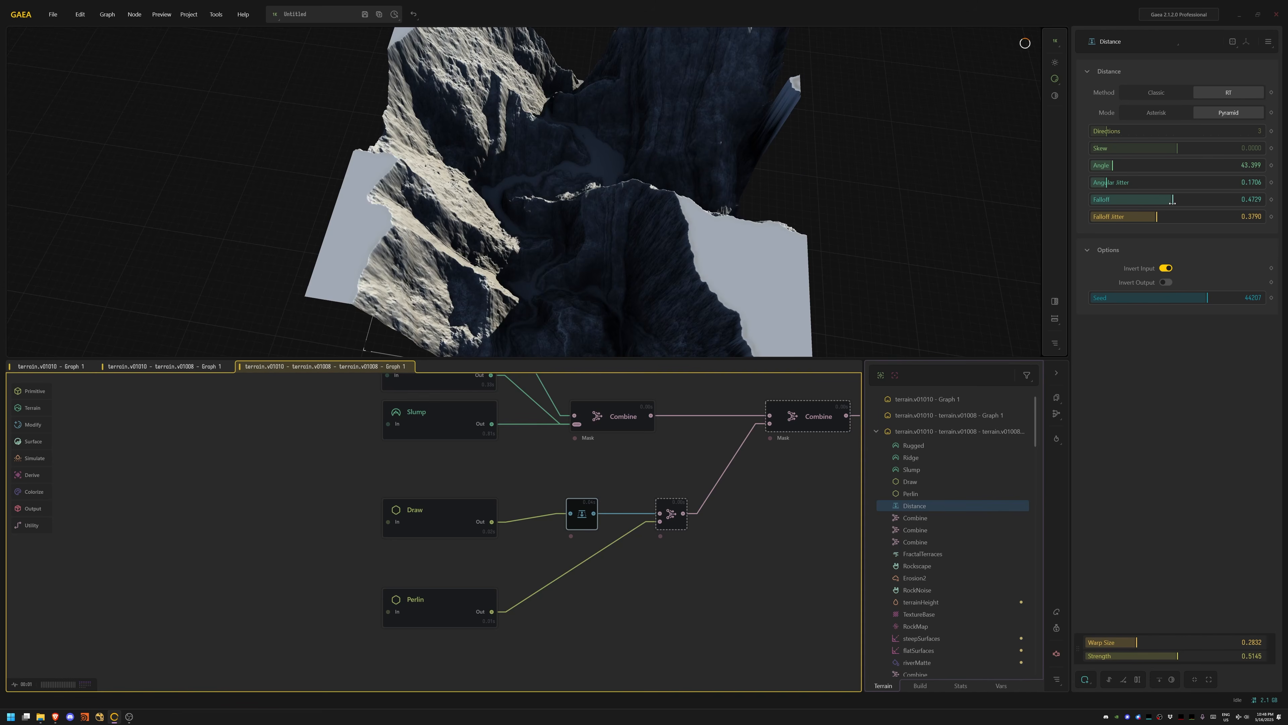
left_click_drag(689, 218, 449, 221)
Step: Preview the Perlin noise and compare the Distance terrain with the Combine node that multiplies the two
left_click(444, 614)
middle_click_drag(444, 614, 367, 614)
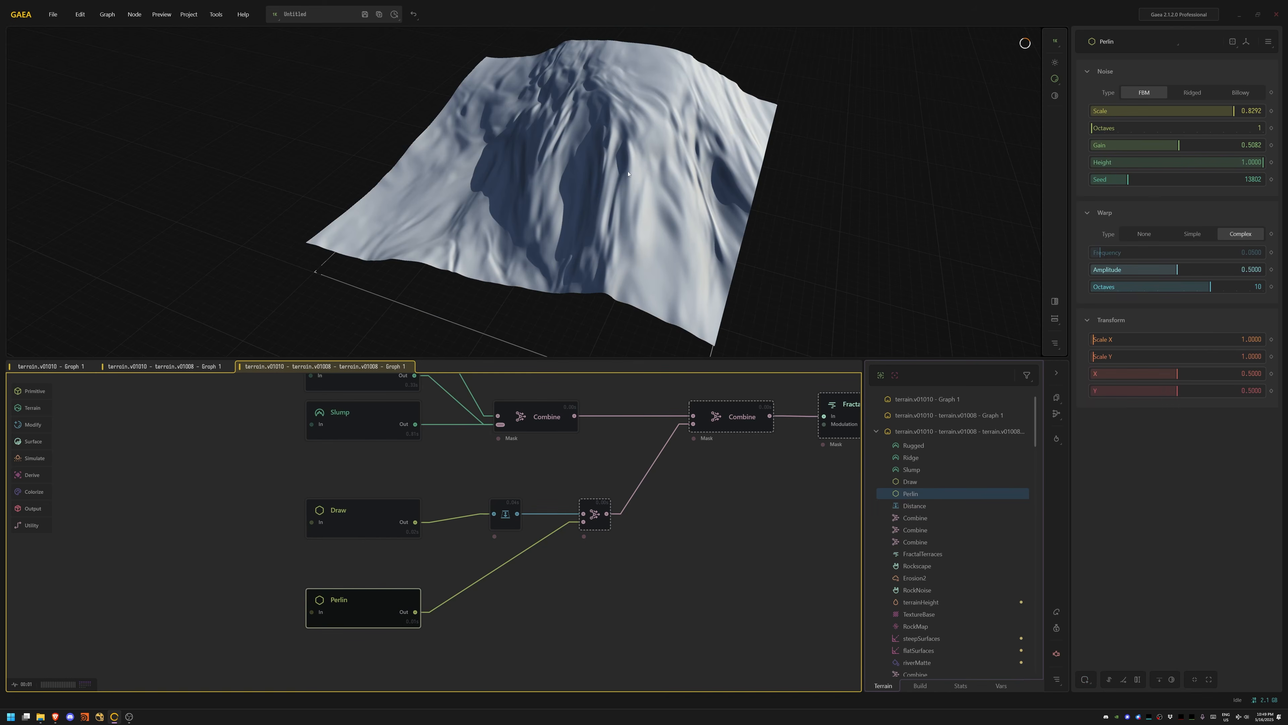
left_click_drag(616, 176, 607, 178)
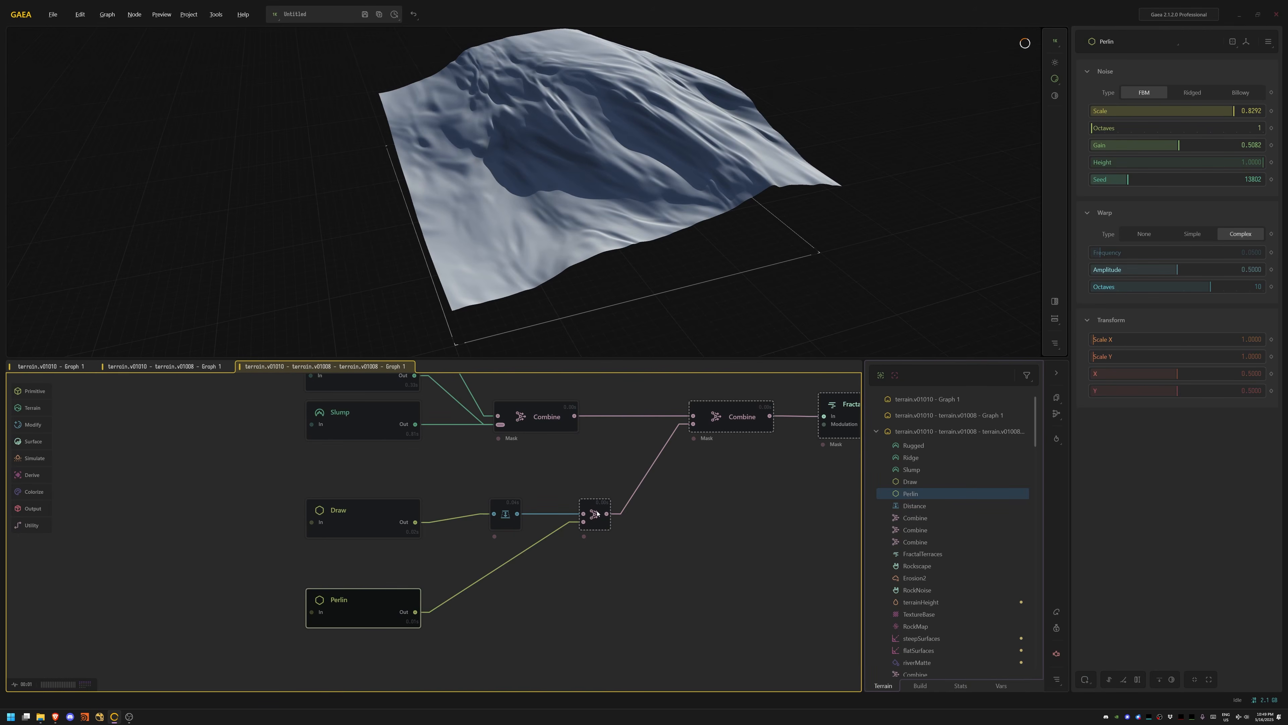
left_click(594, 511)
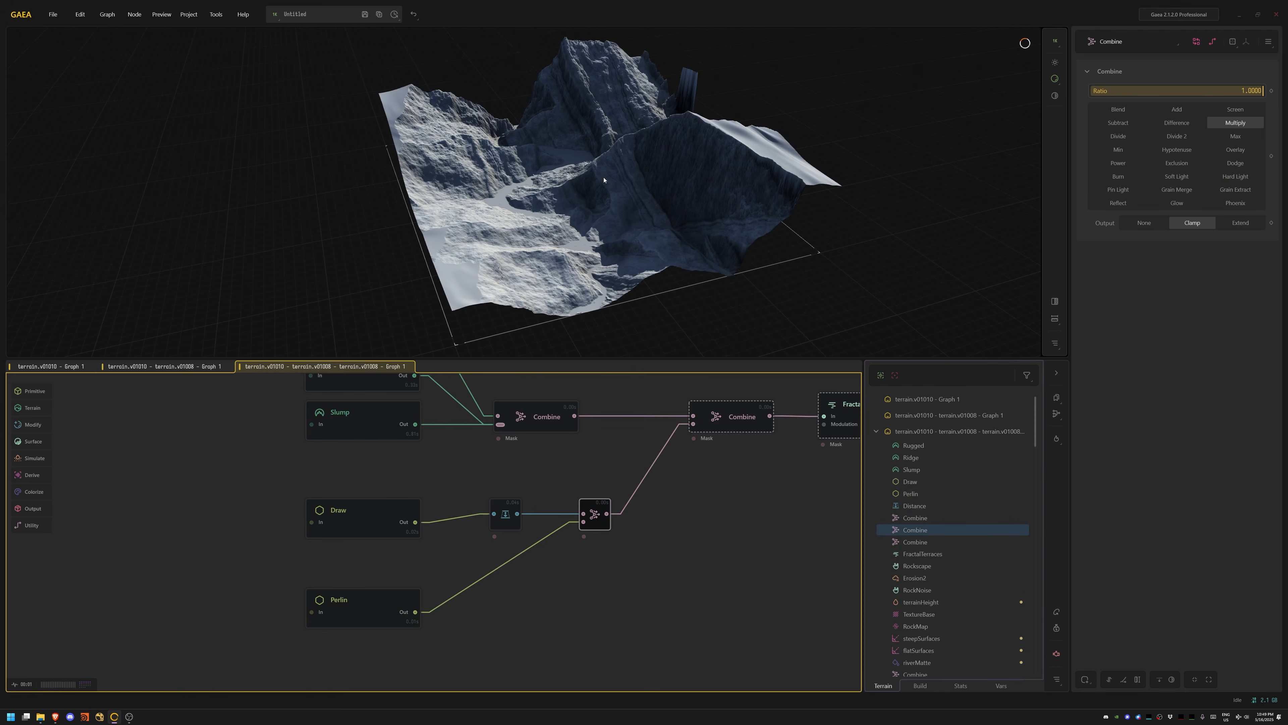
left_click(507, 514)
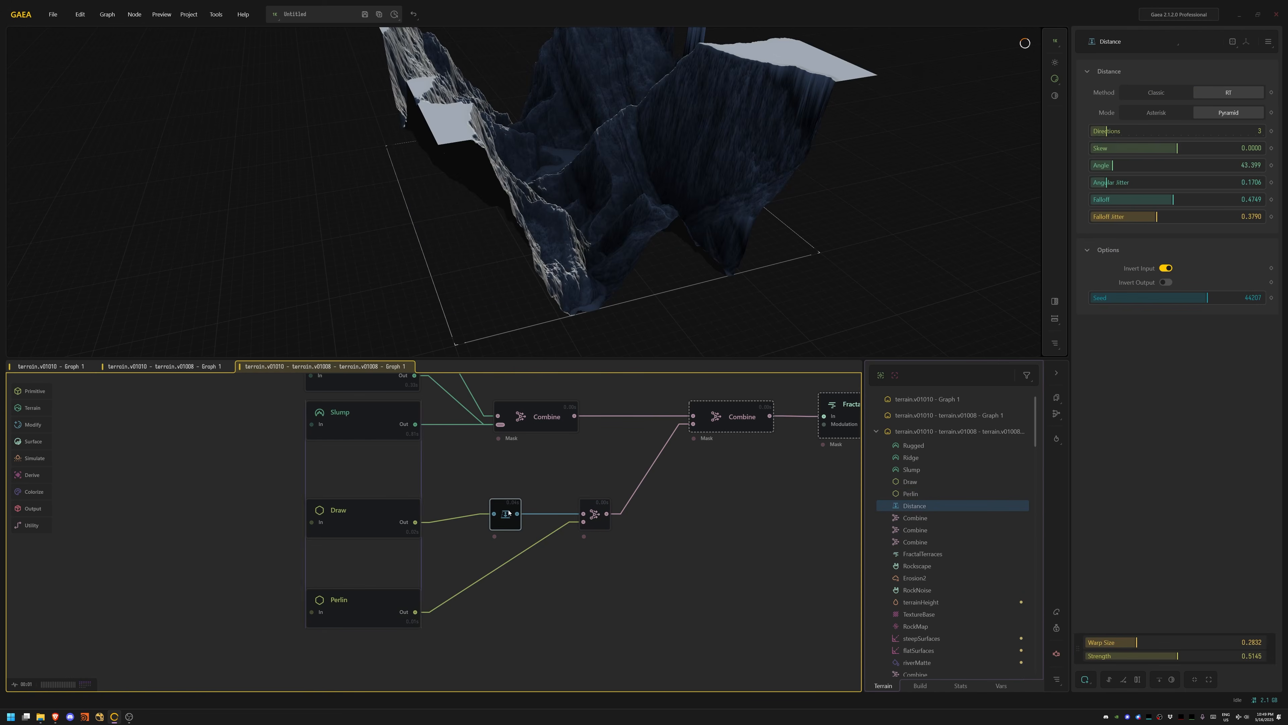
left_click(595, 510)
left_click_drag(562, 242, 539, 304)
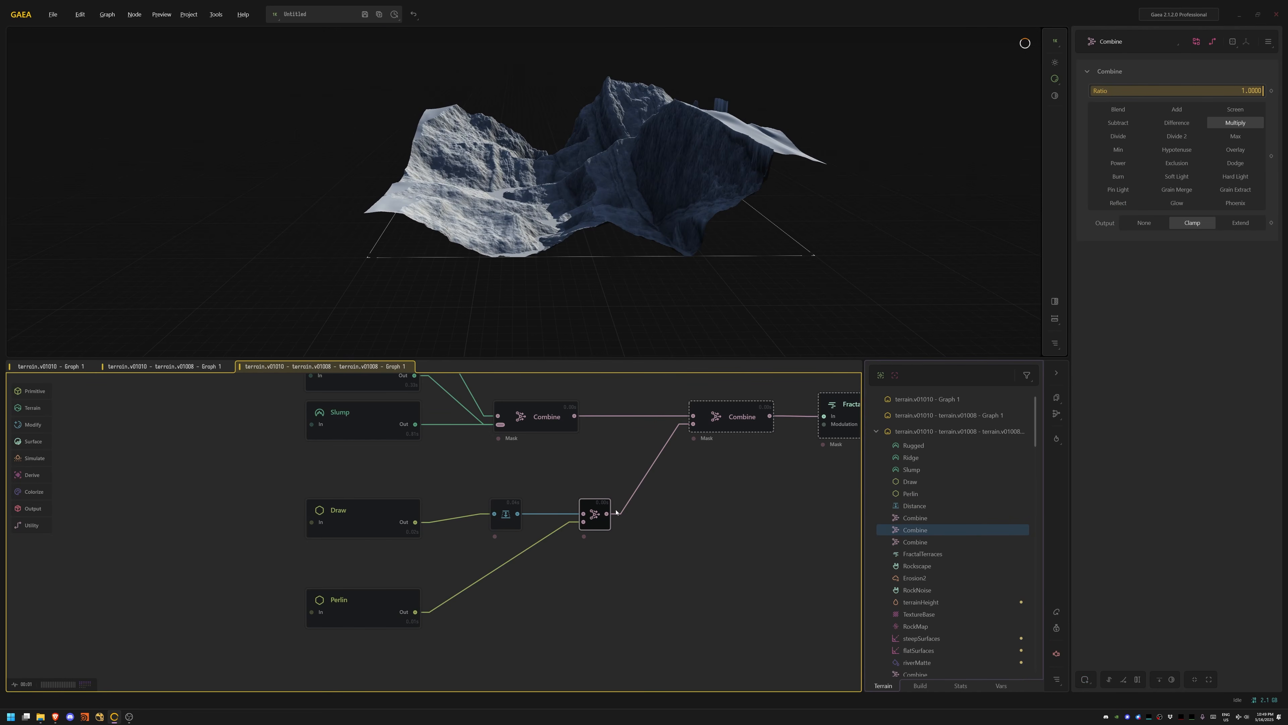
Step: Examine the canyon from several angles in the Min-mode Combine node that feeds FractalTerraces
middle_click_drag(510, 452, 516, 515)
left_click(657, 485)
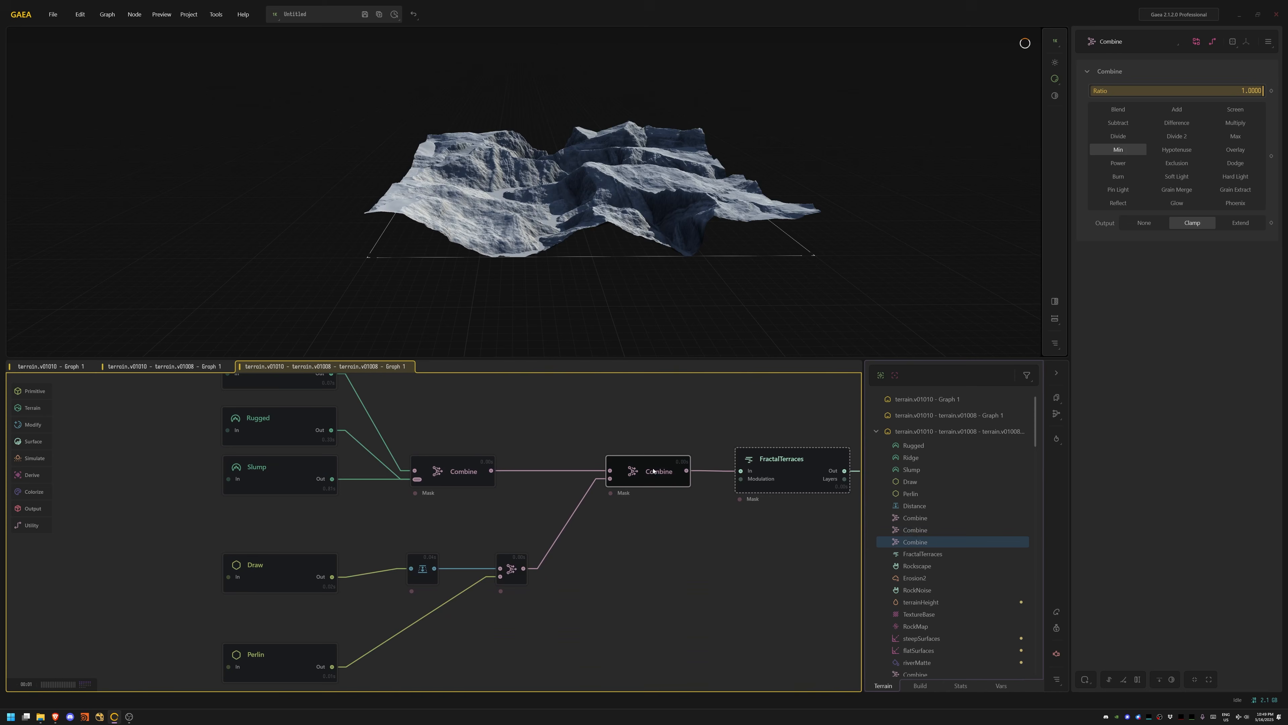
left_click_drag(607, 210, 655, 284)
middle_click_drag(654, 284, 621, 254)
left_click_drag(621, 254, 587, 356)
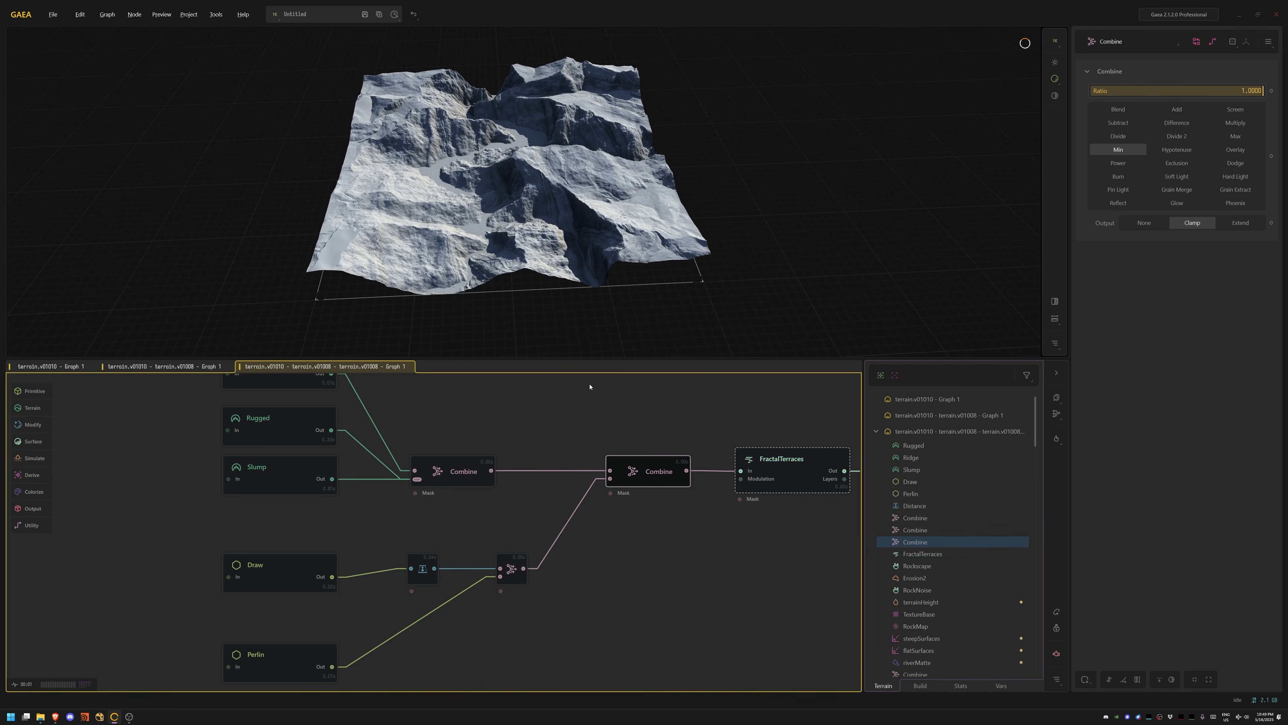
scroll(490, 260, "up", 4)
left_click_drag(491, 259, 455, 318)
left_click_drag(450, 182, 467, 271)
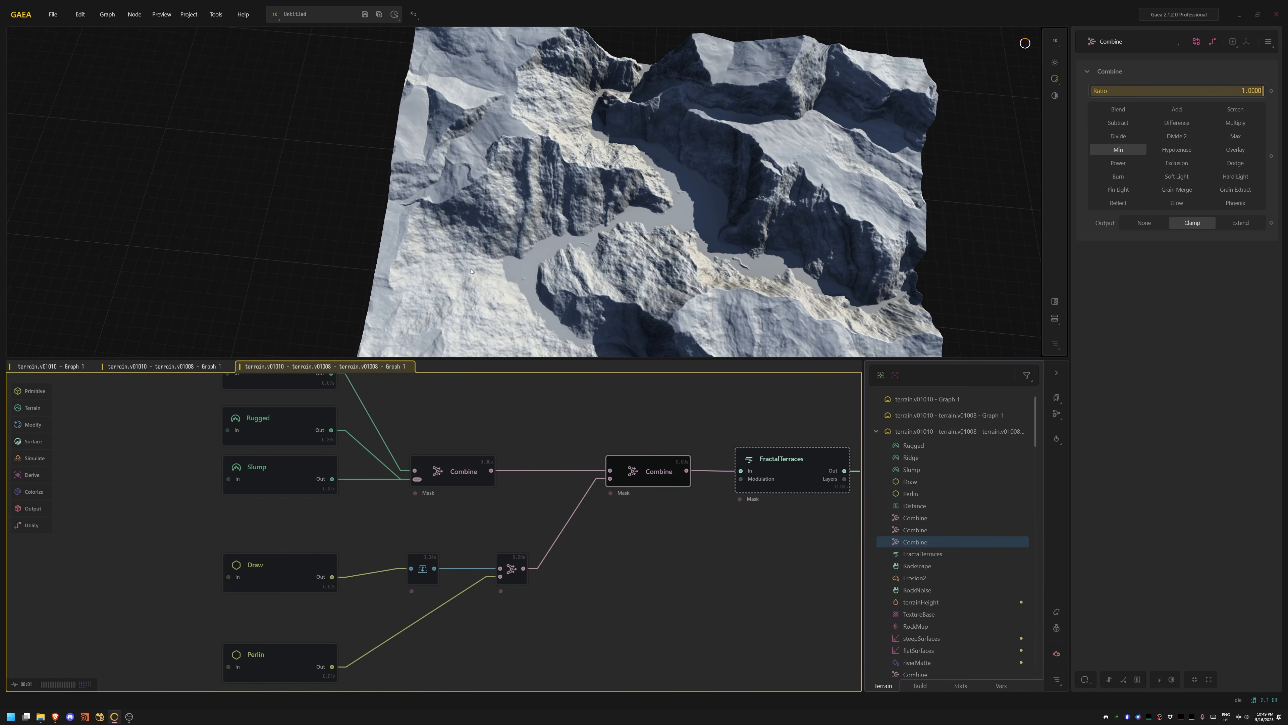
left_click_drag(640, 270, 566, 234)
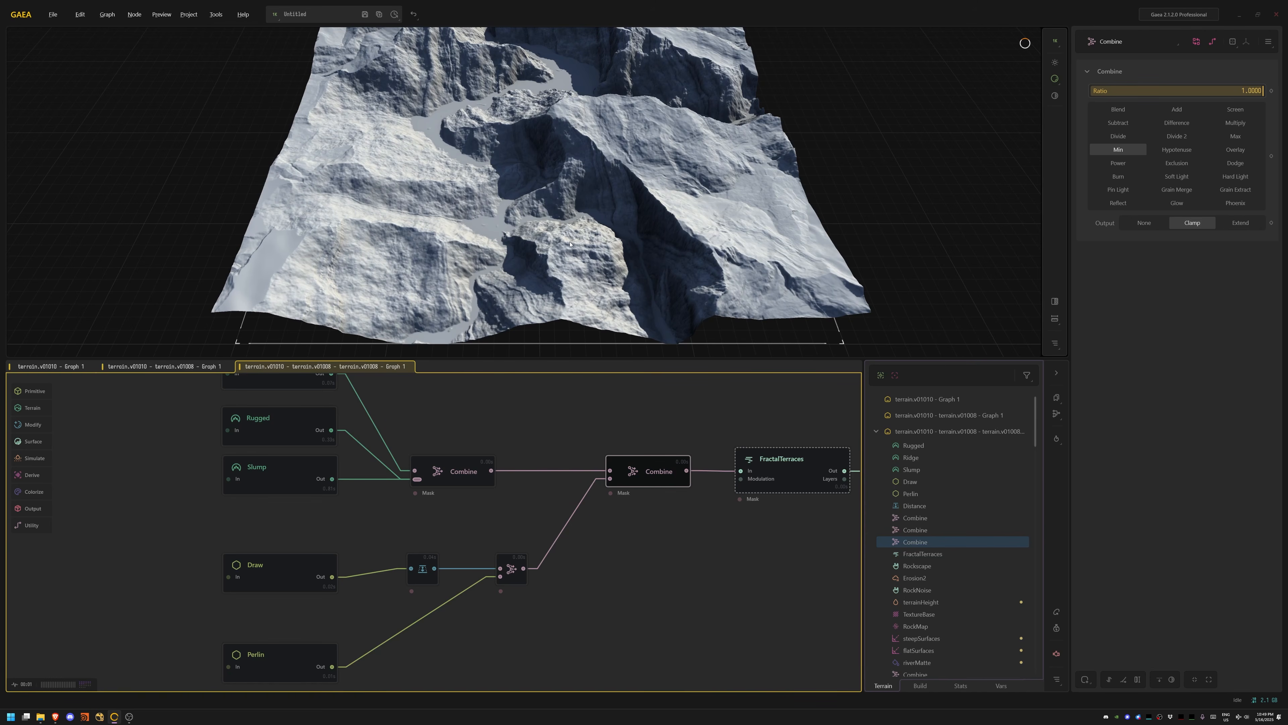
Step: Preview the FractalTerraces layering and the Rockscape detail on the canyon terrain
middle_click_drag(734, 415, 411, 413)
left_click(370, 471)
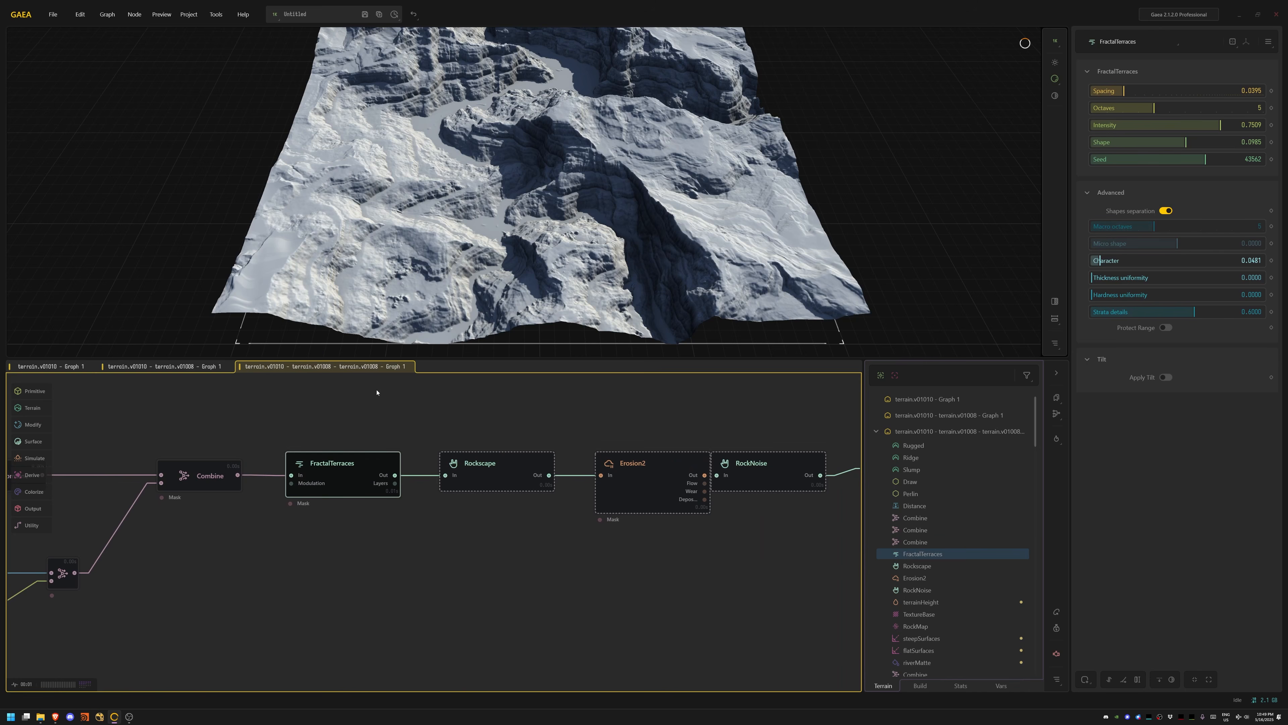
left_click_drag(511, 211, 527, 249)
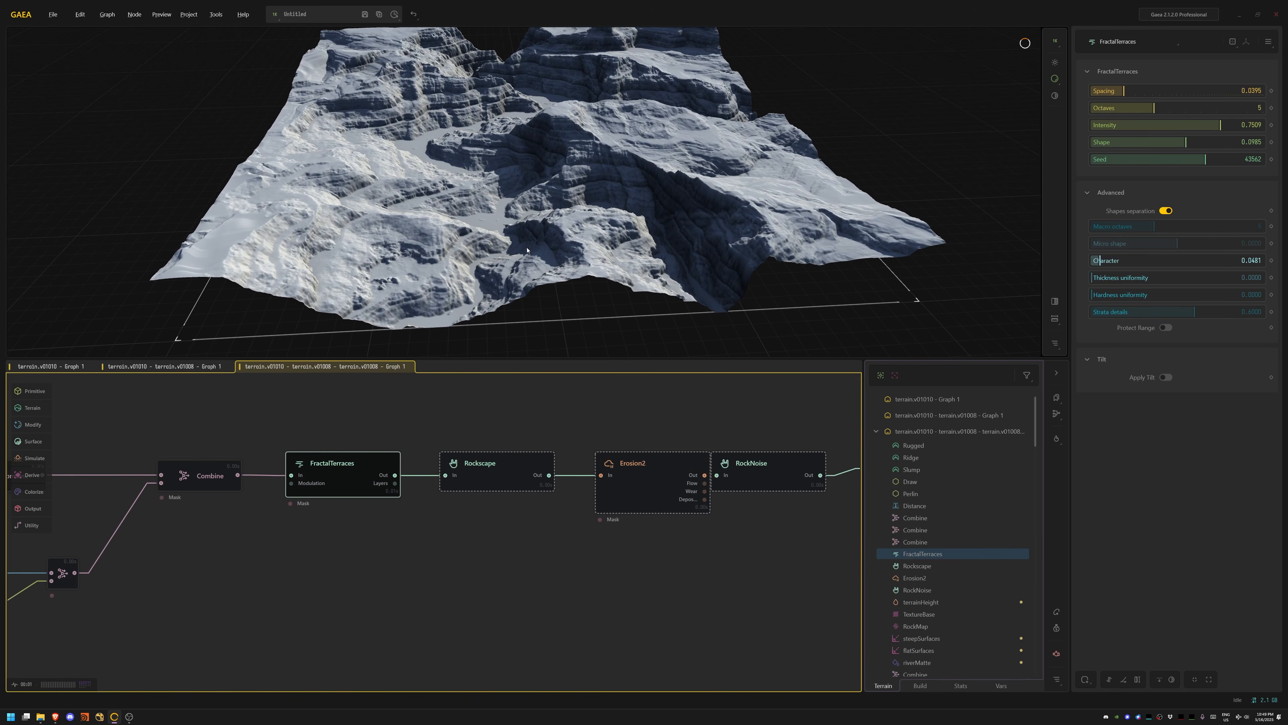
left_click(501, 464)
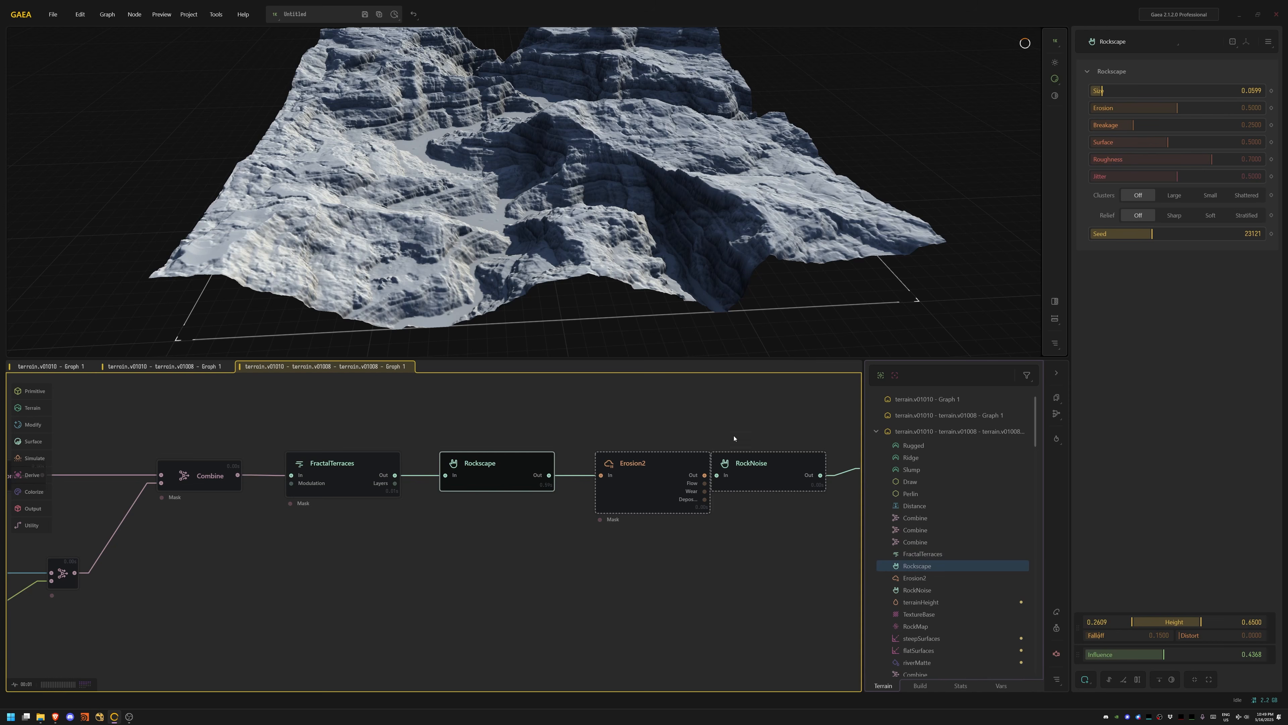
Step: Preview the Erosion2 node up close, followed by the RockNoise node
middle_click_drag(734, 439, 618, 437)
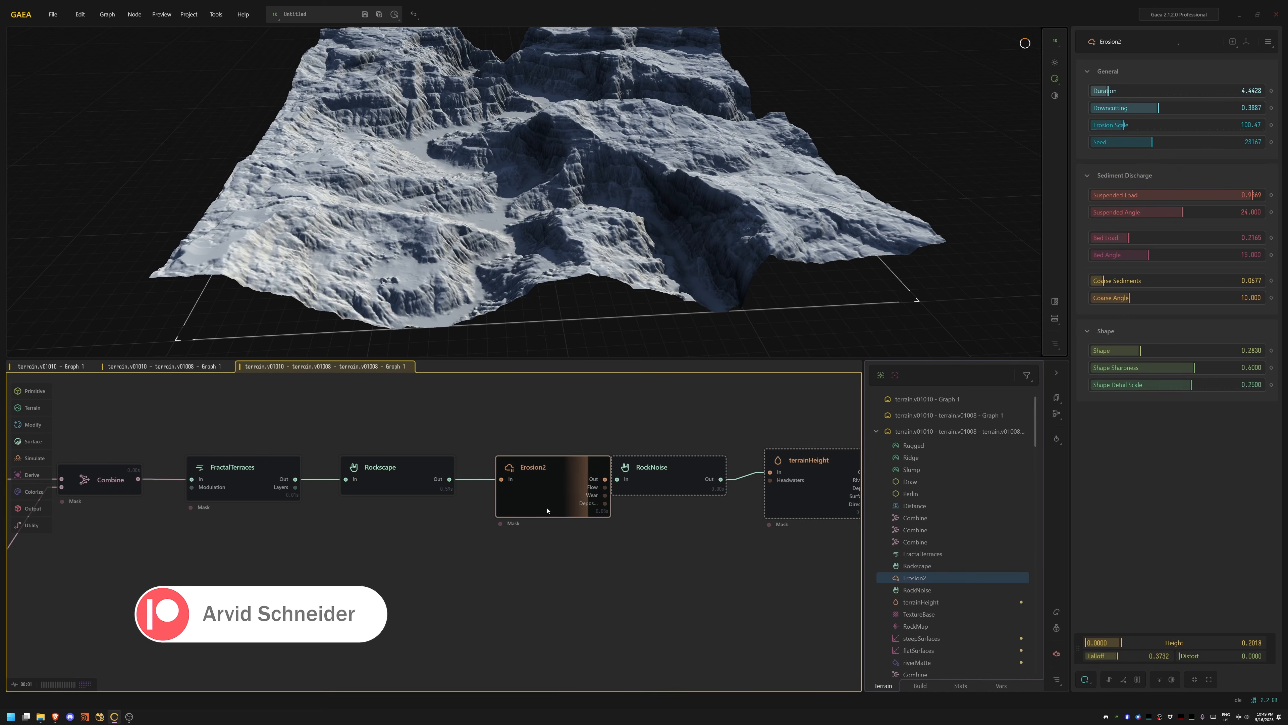
left_click(540, 486)
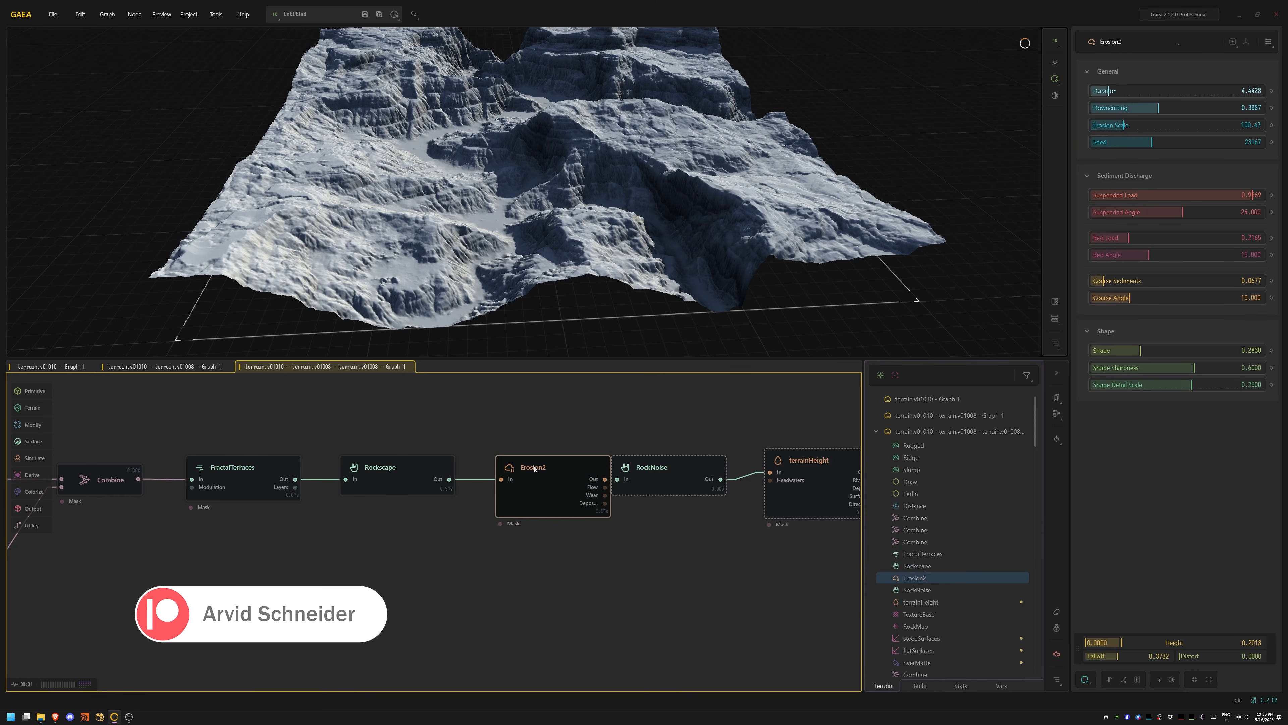
scroll(469, 172, "up", 10)
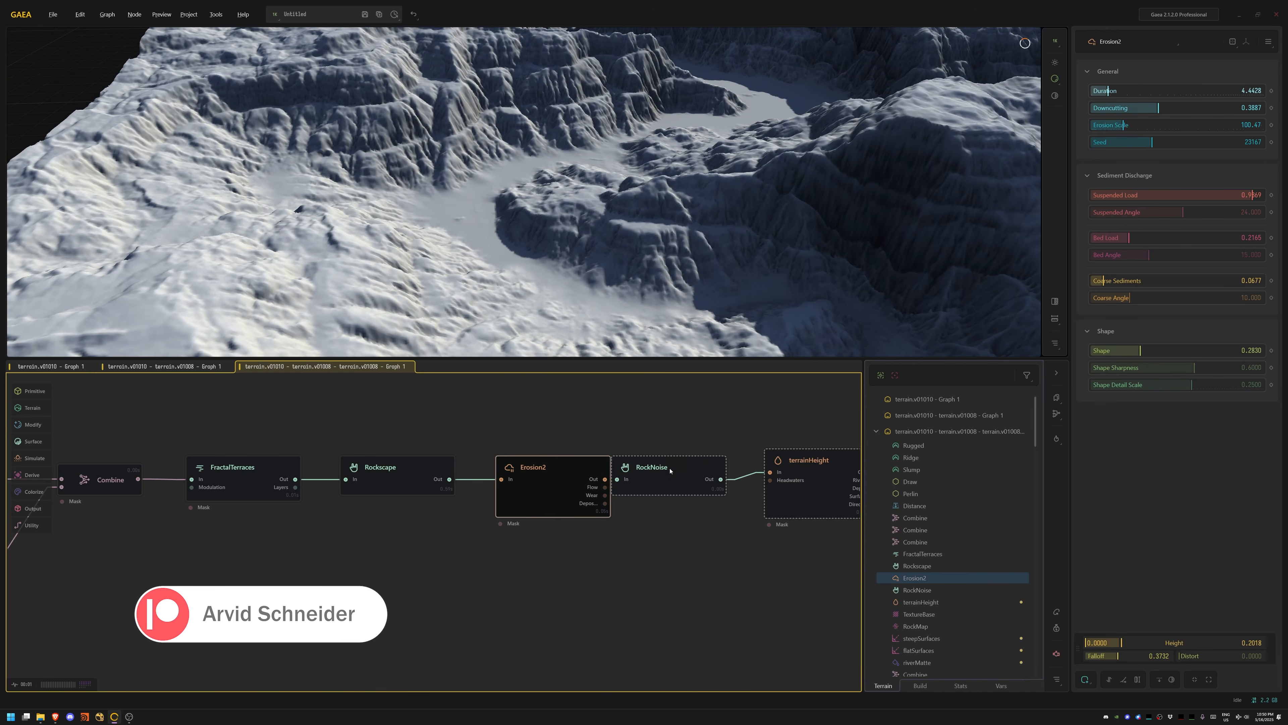
left_click(669, 471)
Step: Preview the terrainHeight node and examine its rivers across the whole terrain and the nodes it feeds
middle_click_drag(700, 410, 385, 437)
left_click(512, 481)
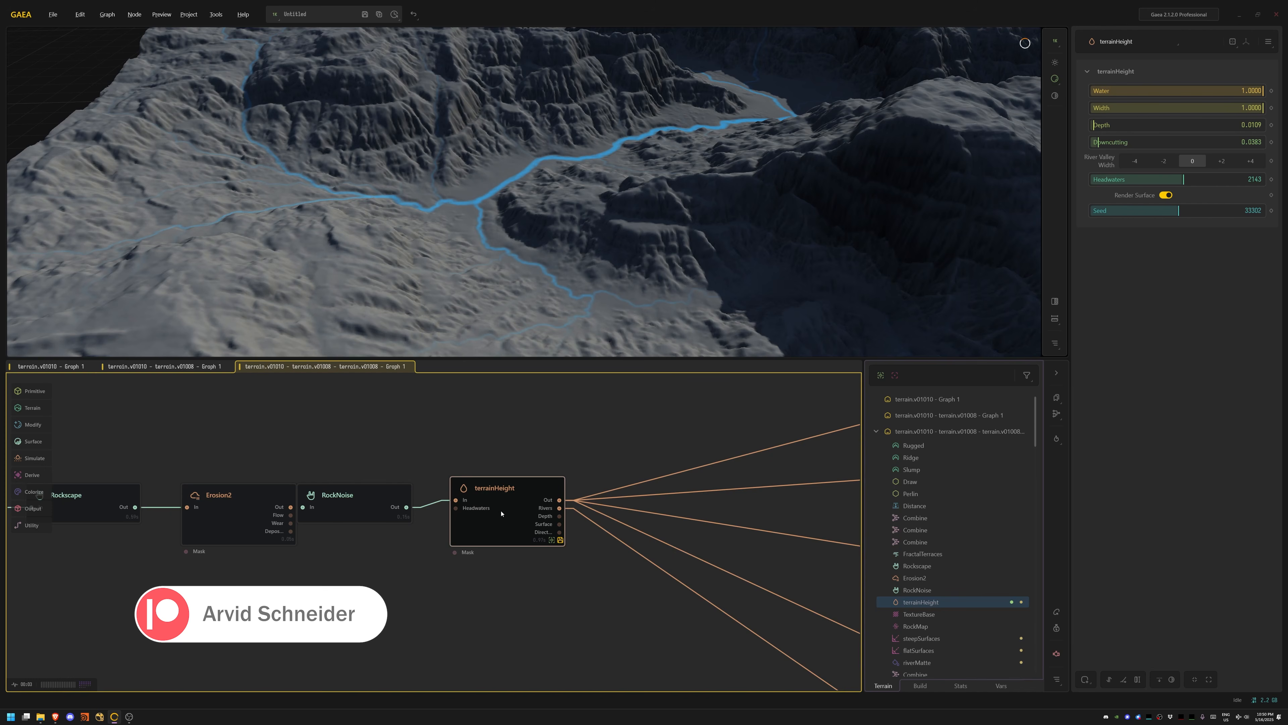
middle_click_drag(581, 432, 517, 443)
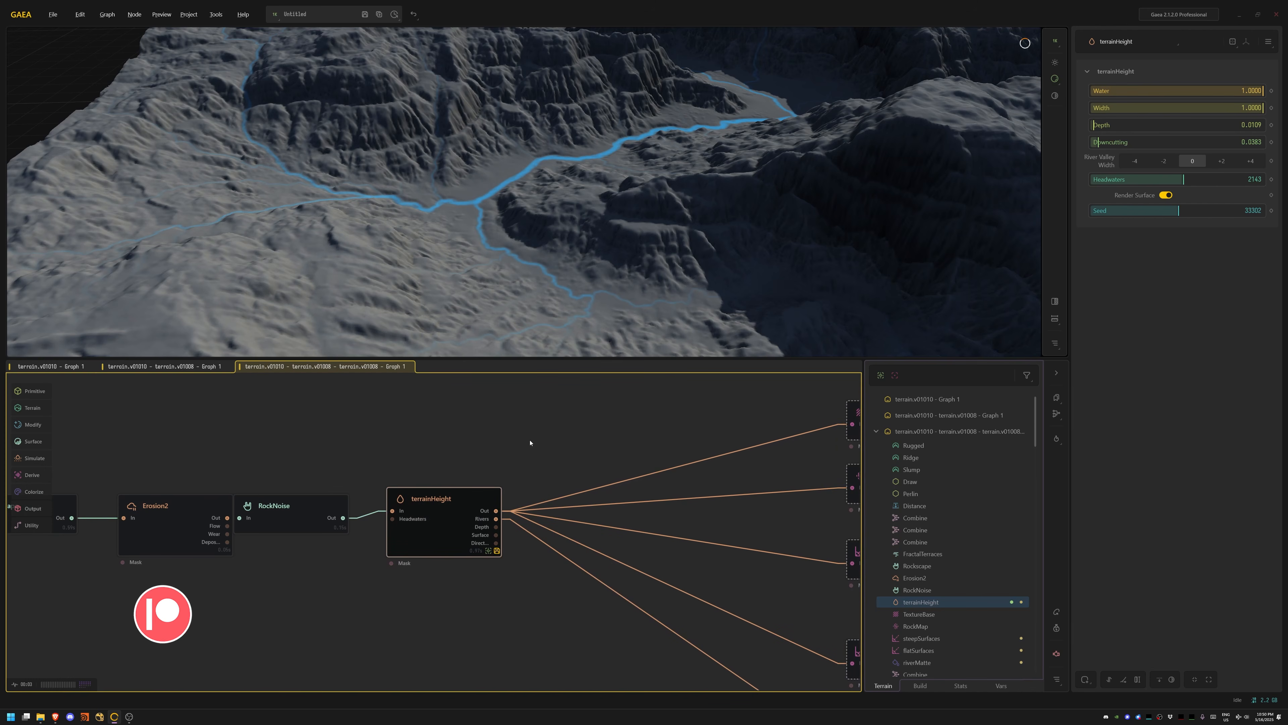
left_click(520, 454)
scroll(518, 457, "down", 3)
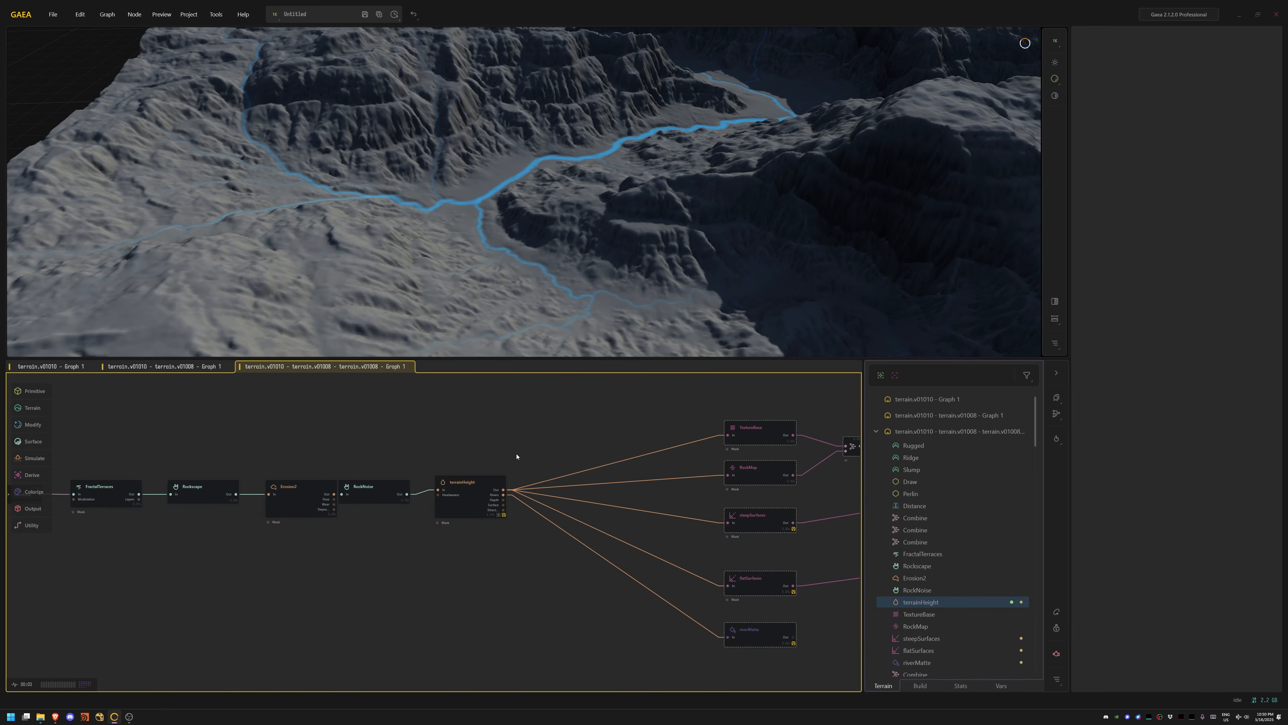
left_click_drag(518, 179, 697, 203)
scroll(558, 218, "down", 5)
scroll(671, 208, "up", 5)
scroll(639, 206, "down", 2)
middle_click_drag(697, 203, 562, 230)
left_click_drag(562, 230, 520, 177)
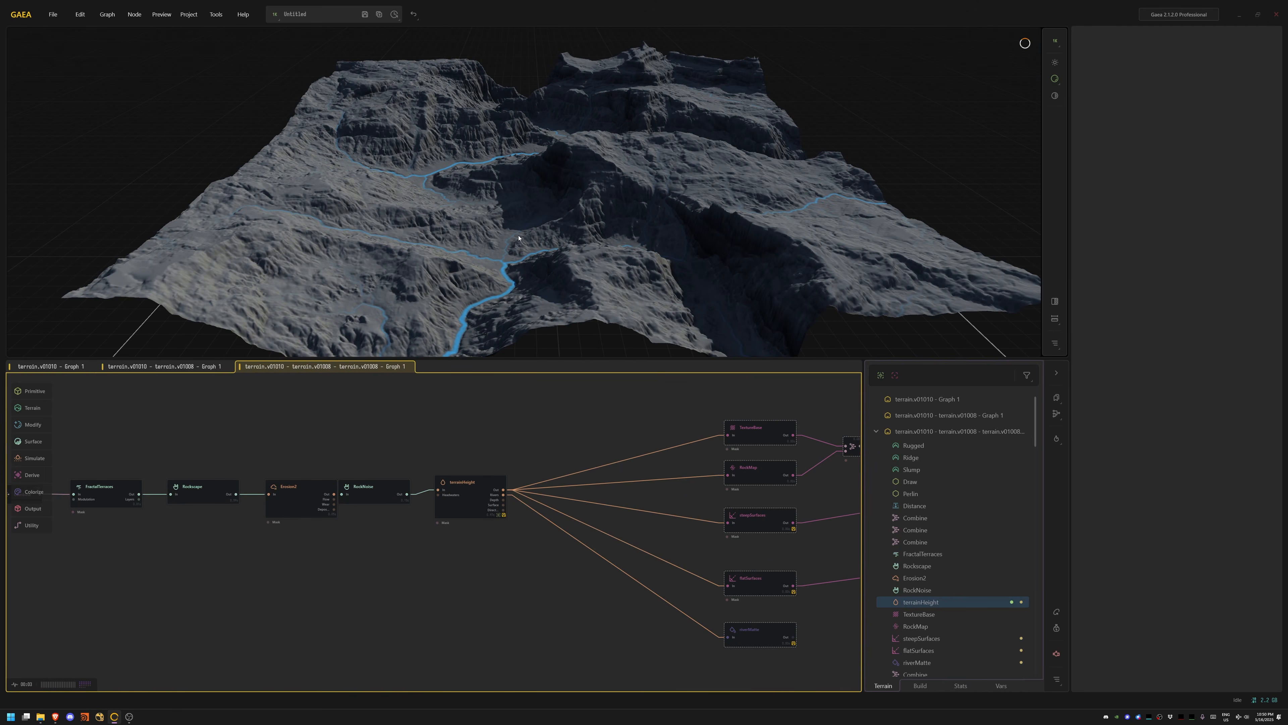
Step: Preview the TextureBase node and set its Slope to about 0.72 and Flows to about 0.61
middle_click_drag(573, 421, 287, 390)
mouse_move(475, 403)
left_mouse_down()
mouse_move(476, 414)
mouse_move(478, 402)
left_mouse_up()
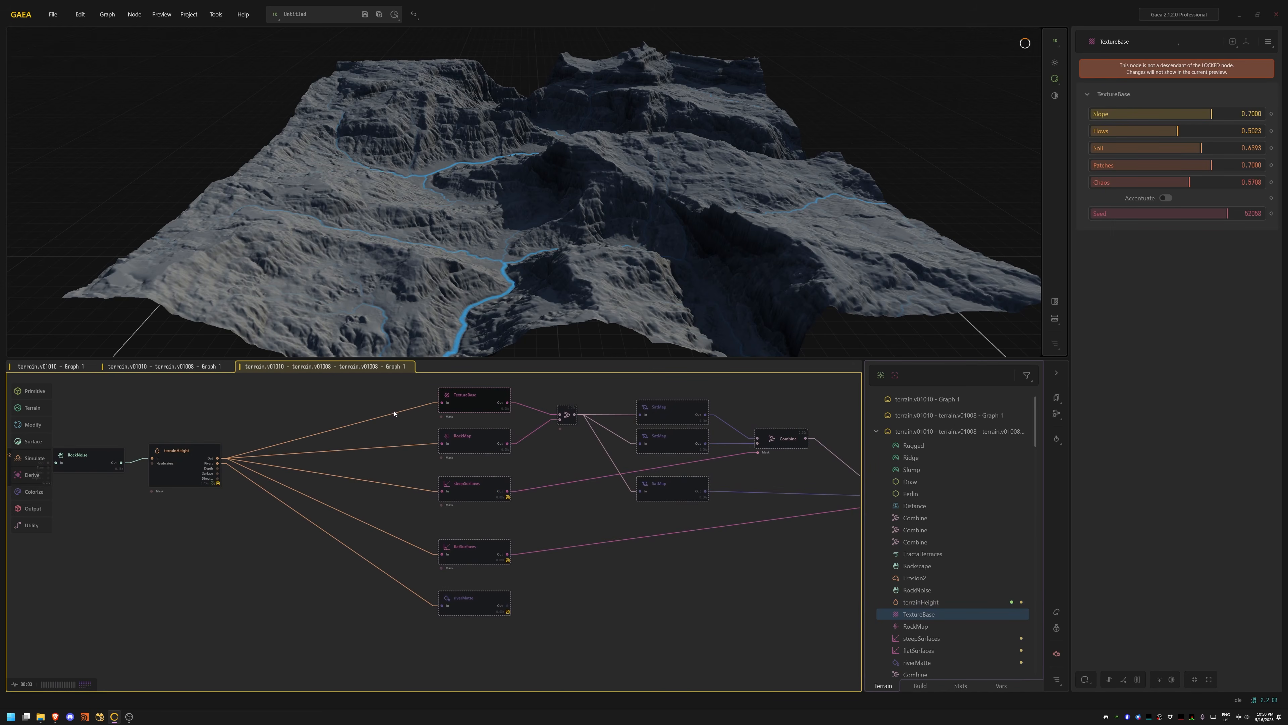
key("f")
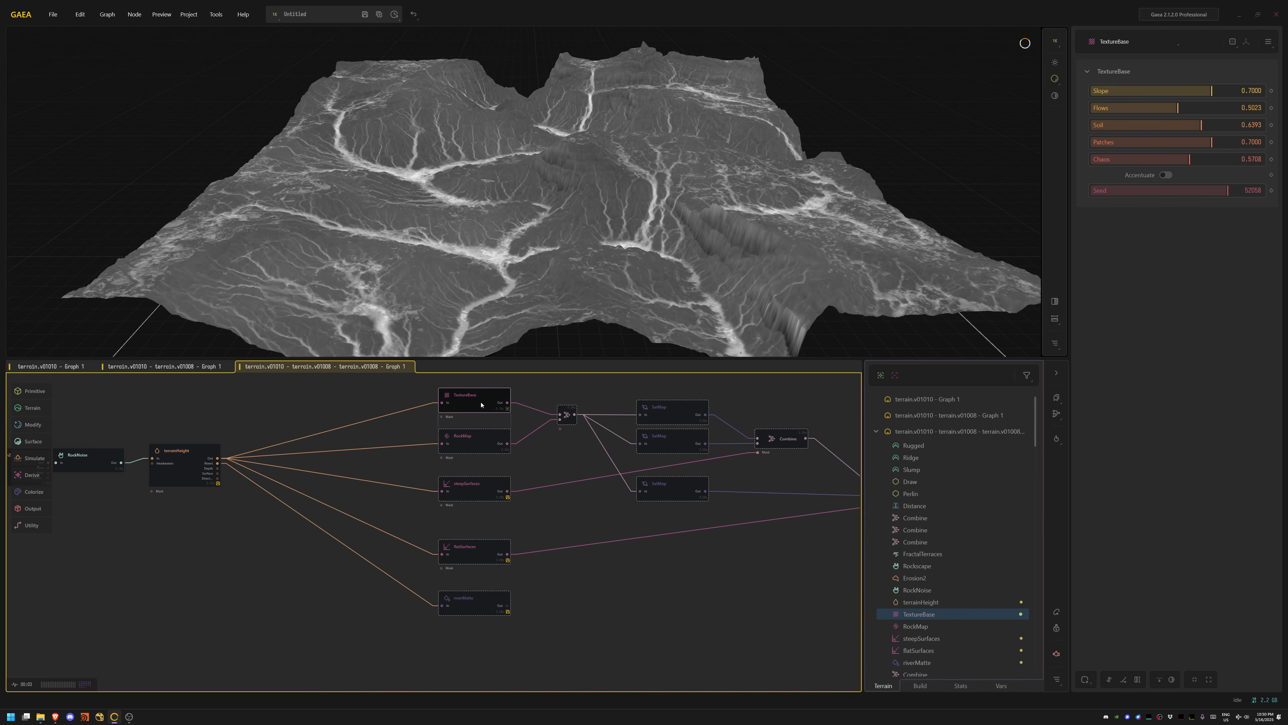
mouse_move(1211, 92)
left_mouse_down()
mouse_move(1172, 92)
mouse_move(1235, 92)
mouse_move(1113, 108)
mouse_move(1195, 111)
left_mouse_up()
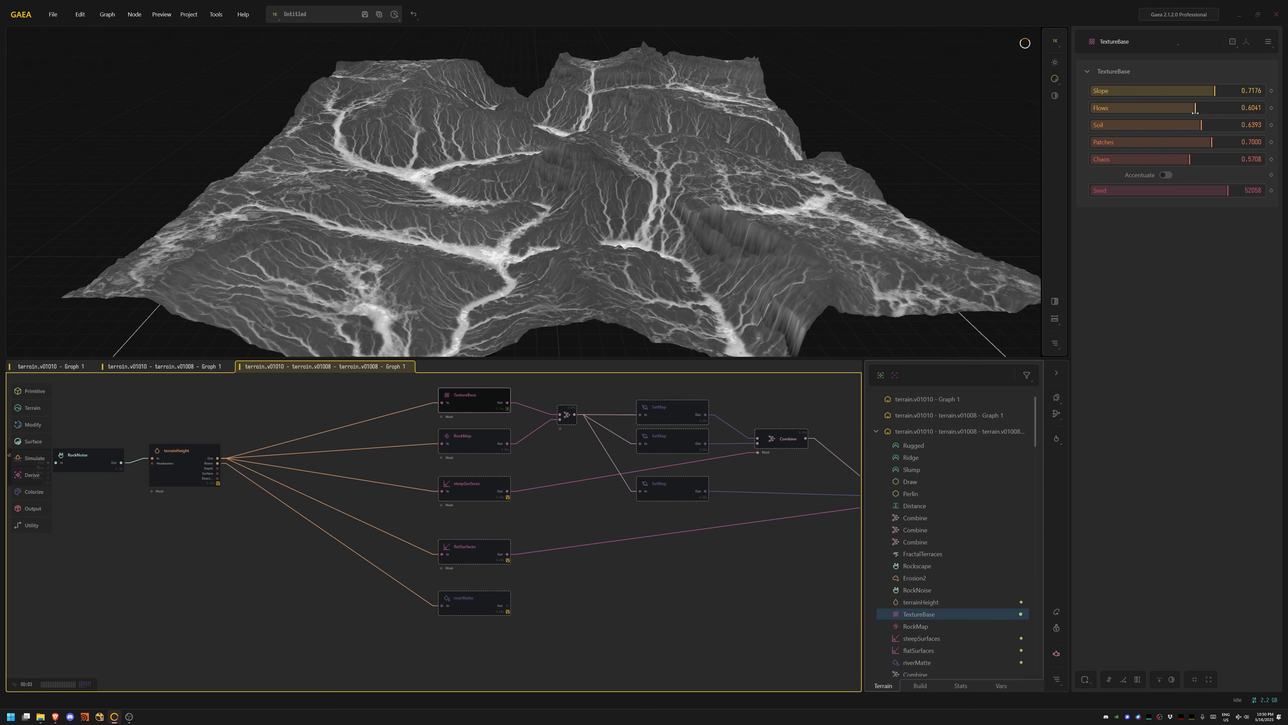
Step: Preview the RockMap, steepSurfaces, flatSurfaces and riverMatte nodes one after another on the terrain
left_click(483, 447)
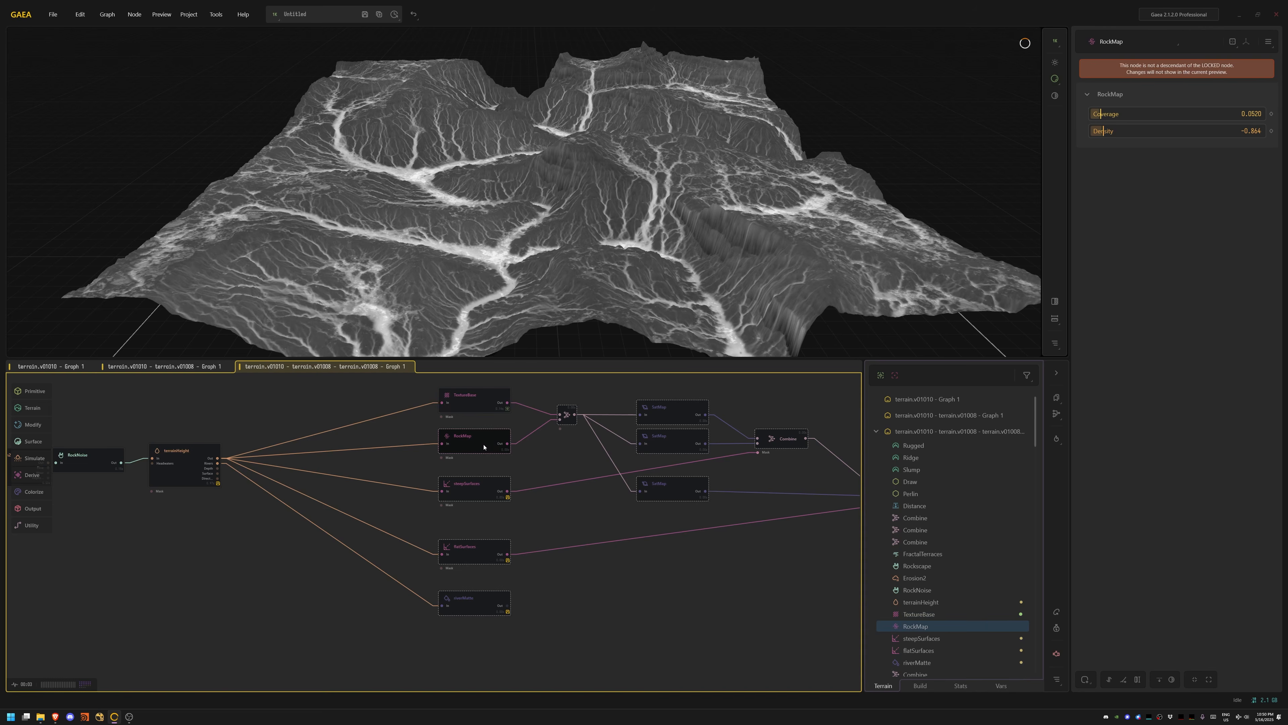
key("f")
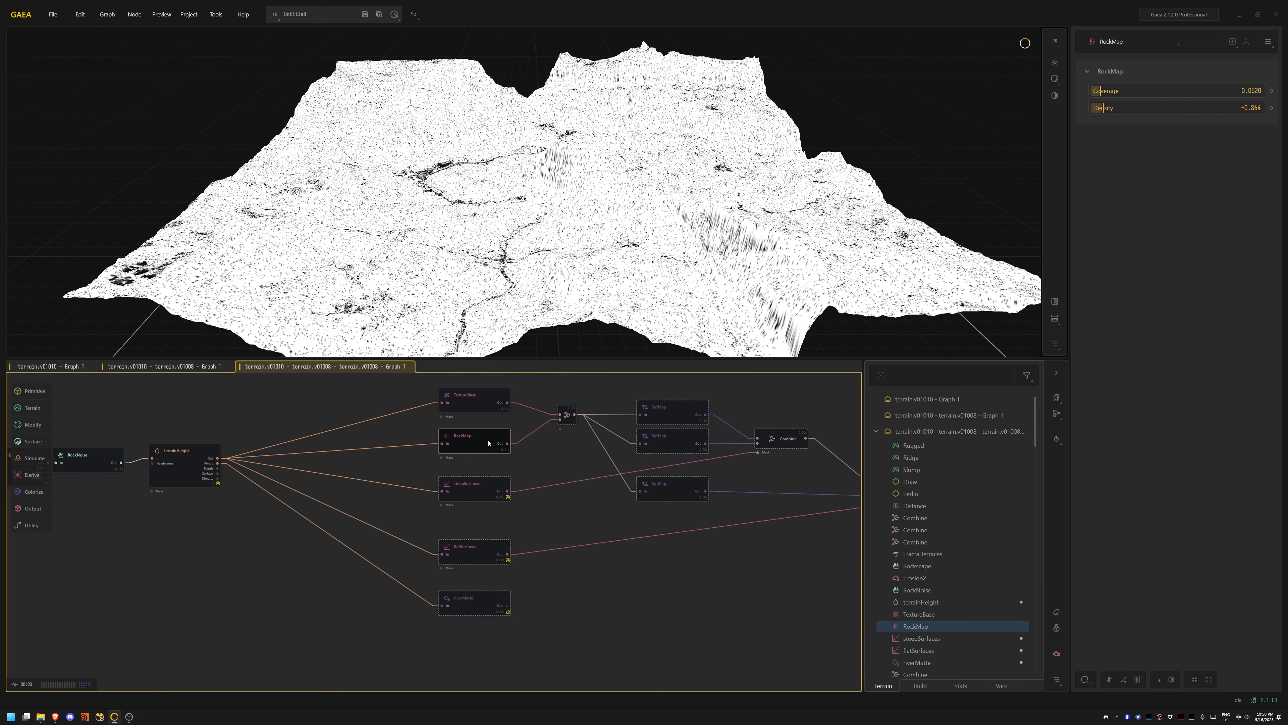
left_click(483, 491)
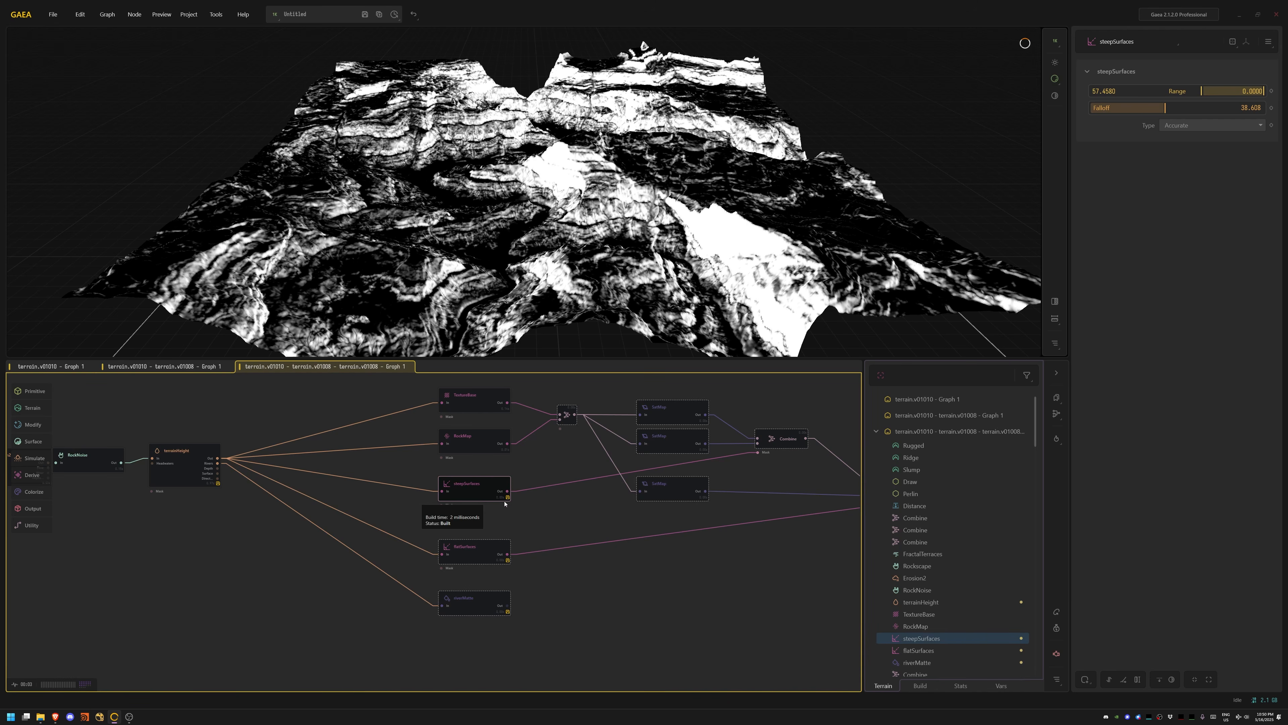
left_click(474, 555)
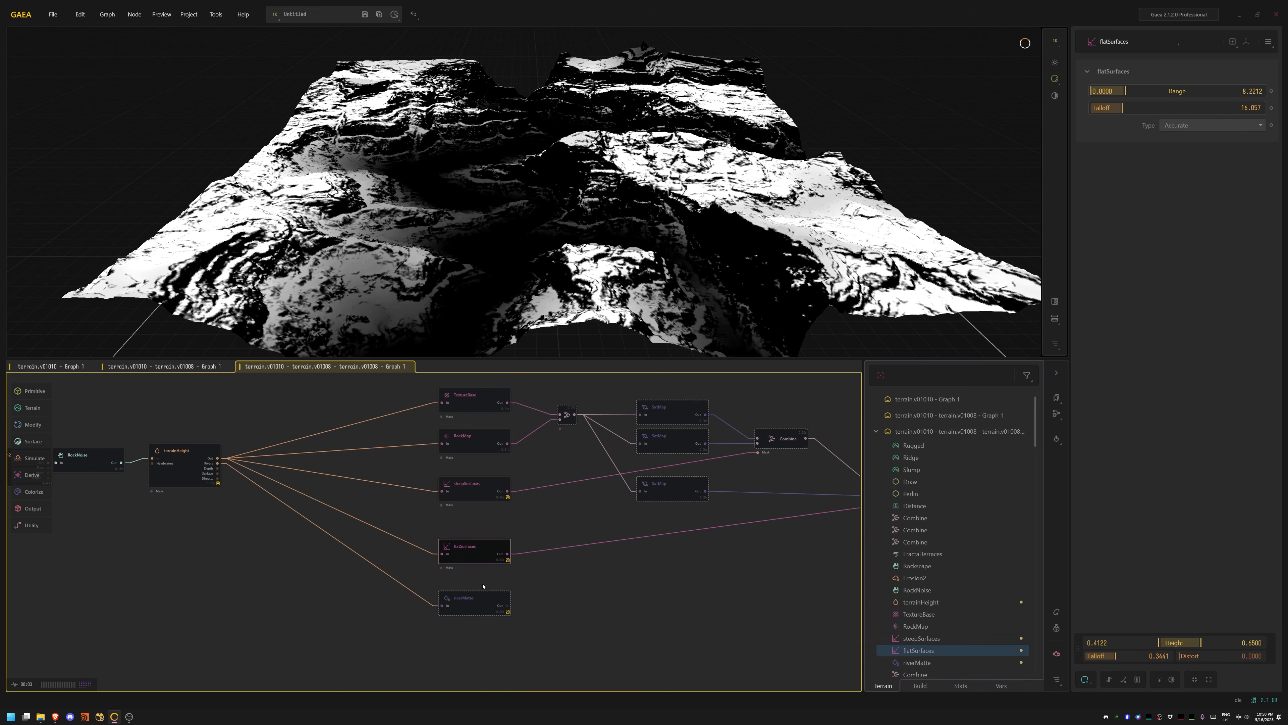
left_click(474, 611)
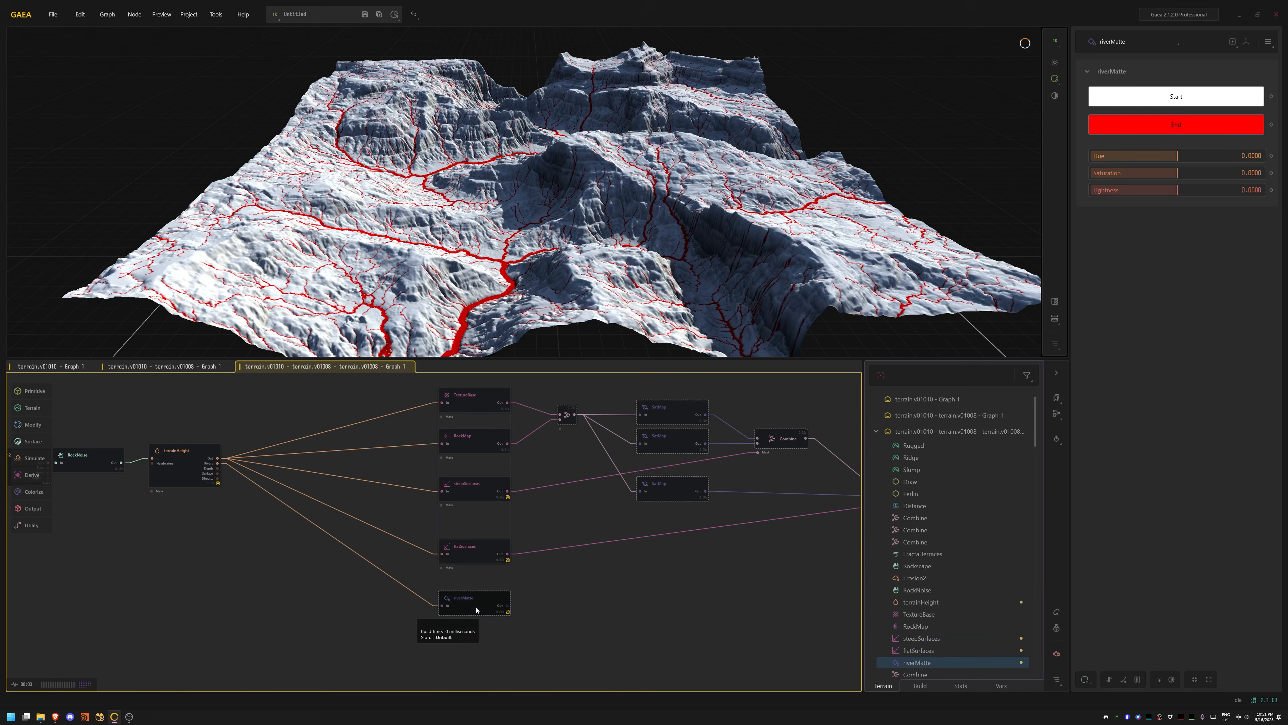
mouse_move(516, 242)
left_mouse_down()
mouse_move(517, 276)
mouse_move(517, 261)
left_mouse_up()
middle_click_drag(557, 462, 497, 492)
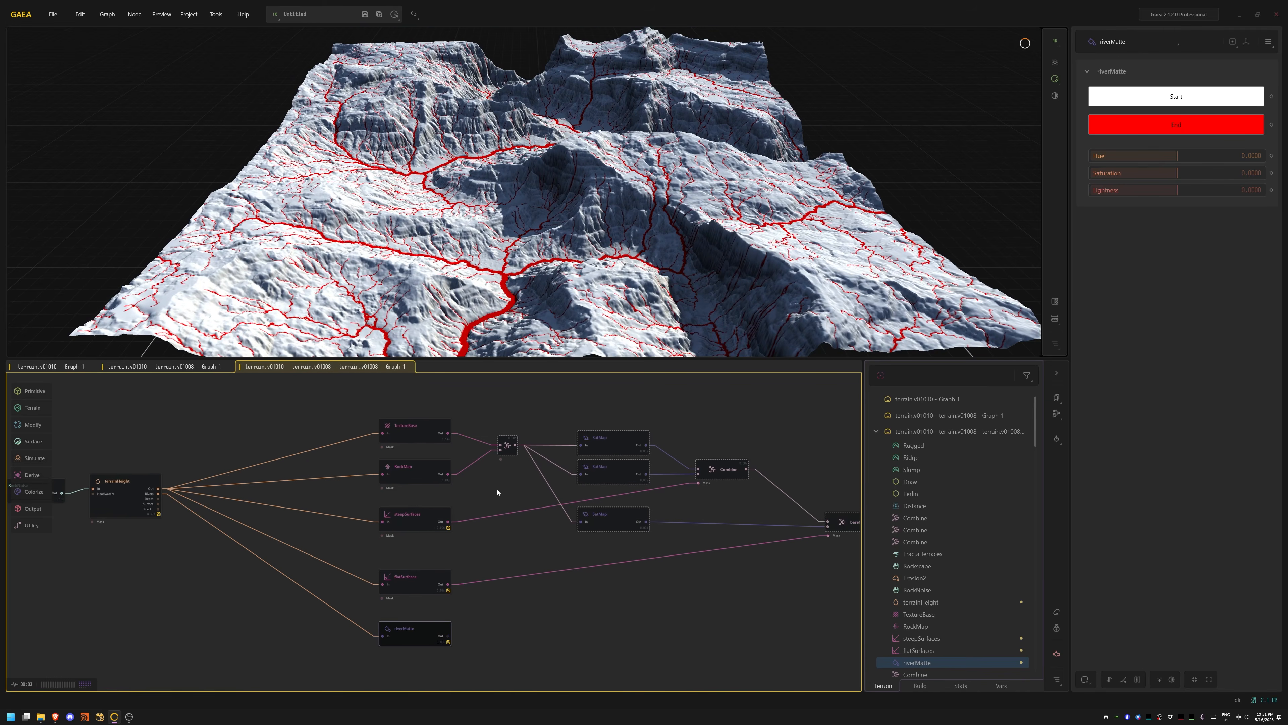
Step: Preview the TextureBase node again, followed by the Combine node that merges it with RockMap
left_click(414, 476)
left_click(420, 440)
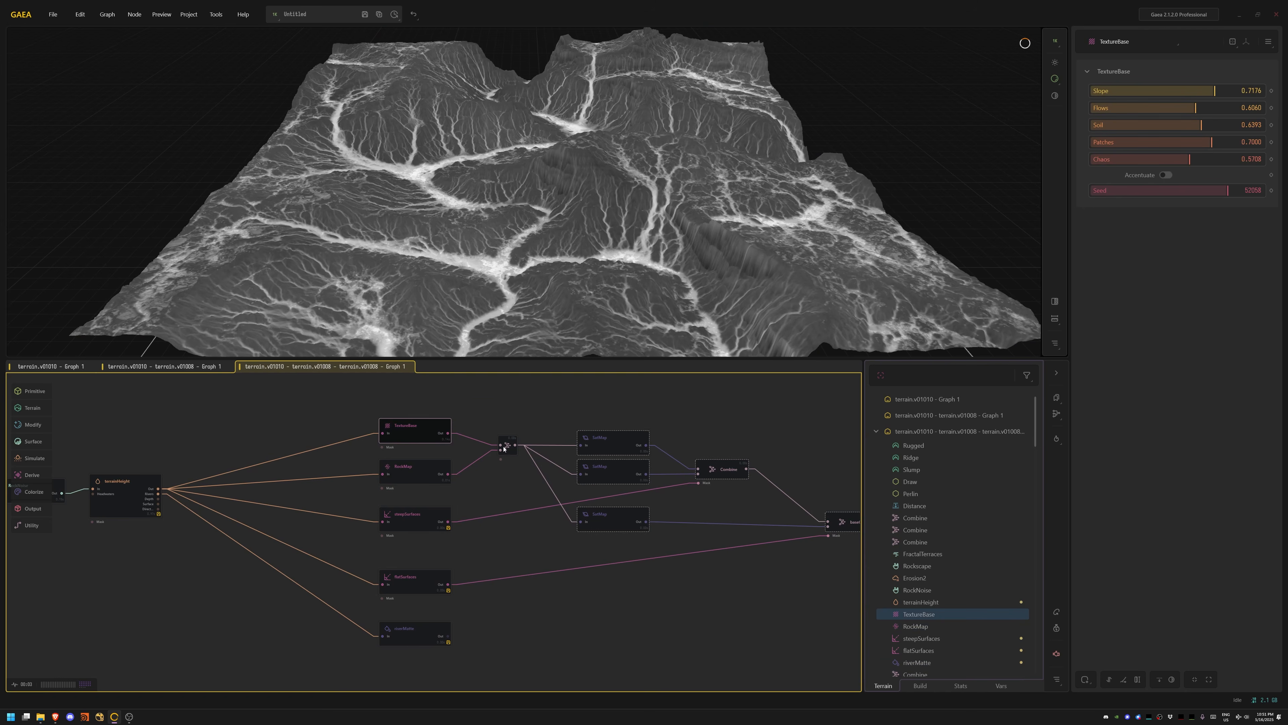
left_click(509, 445)
right_click_drag(456, 299, 578, 427)
Step: Preview the three SatMap nodes, examining the uppermost one's colours on the terrain from several angles
left_click(558, 449)
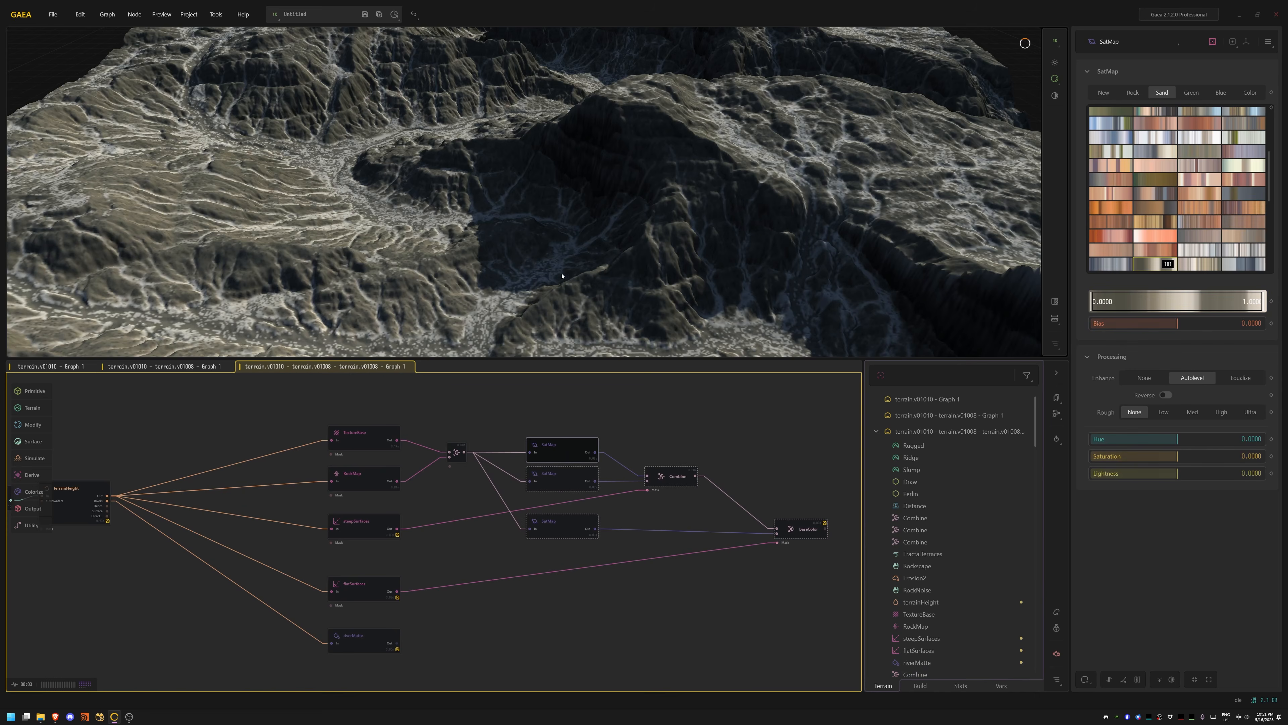
scroll(561, 228, "down", 5)
left_click_drag(561, 228, 550, 279)
middle_click_drag(550, 279, 450, 238)
left_click_drag(450, 238, 531, 191)
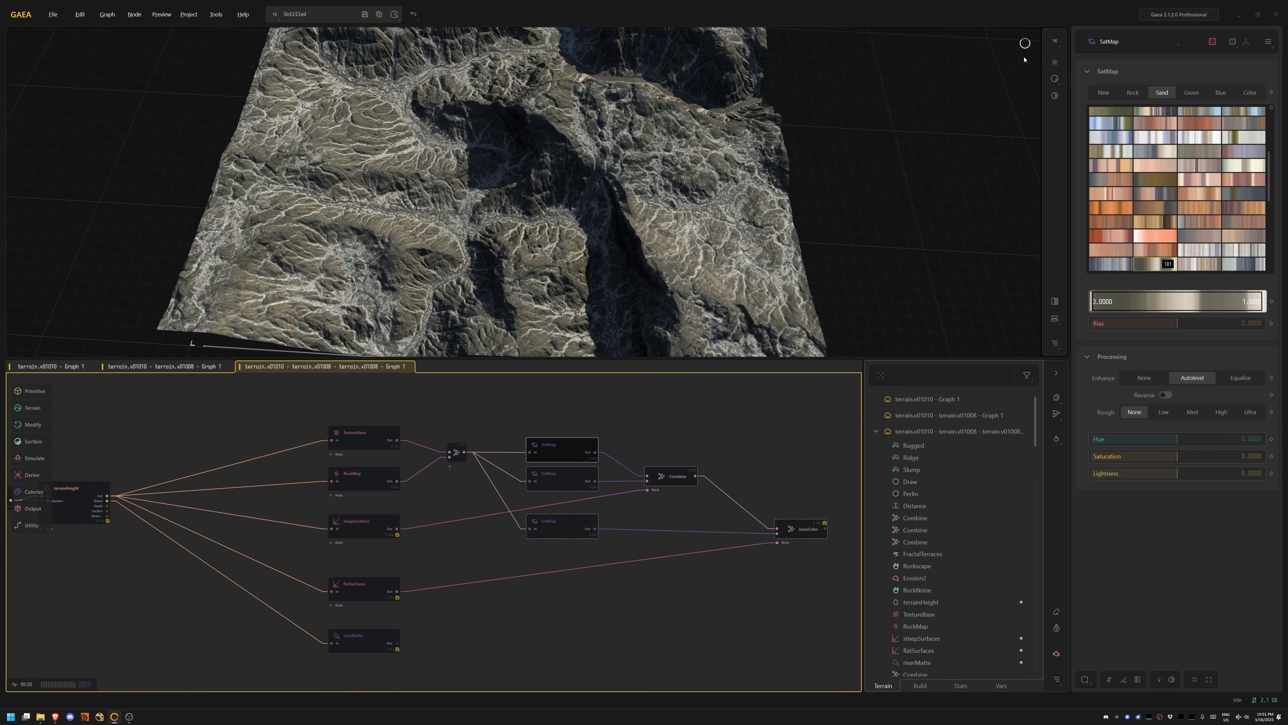
left_click_drag(1027, 57, 1116, 36)
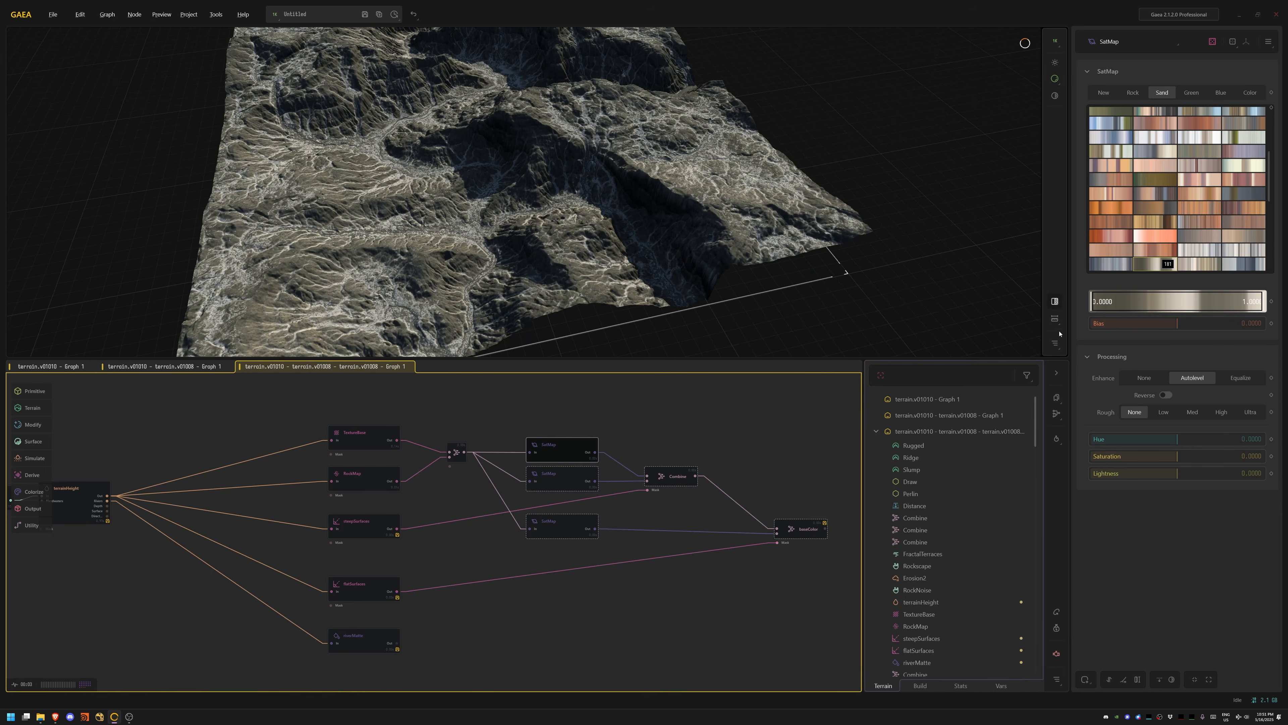
left_click_drag(579, 220, 538, 241)
left_click(562, 483)
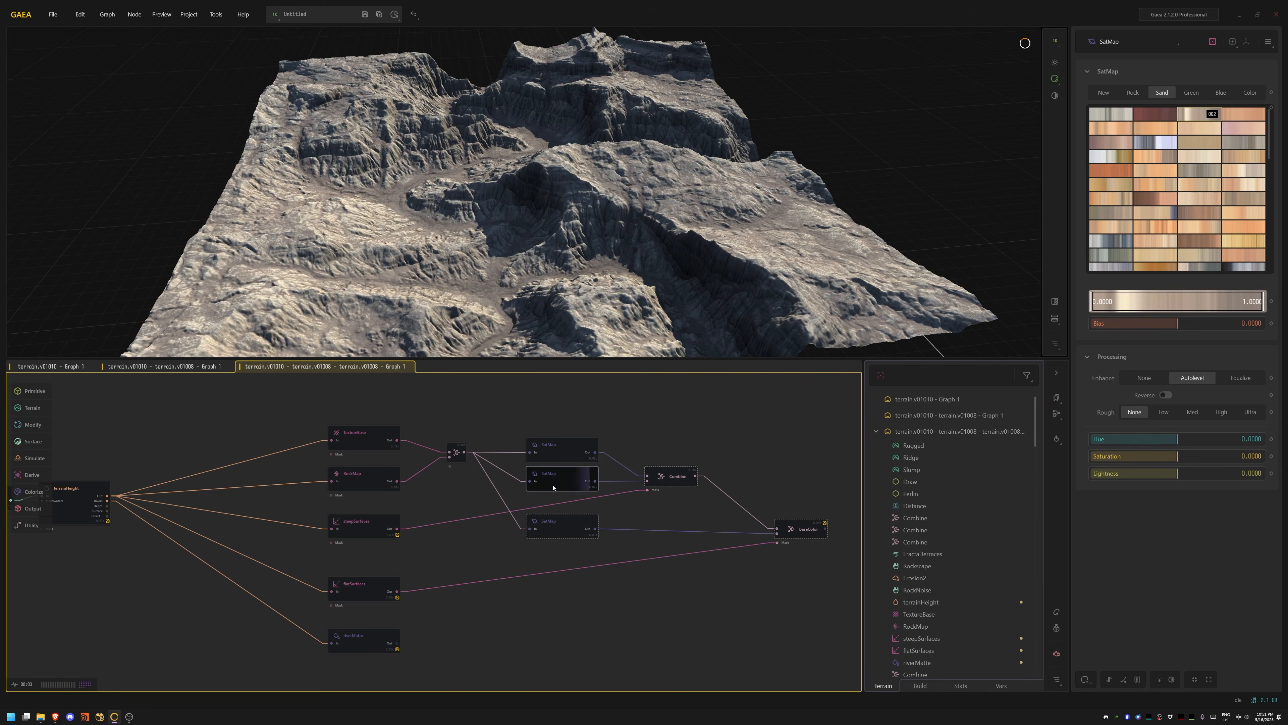
left_click(560, 531)
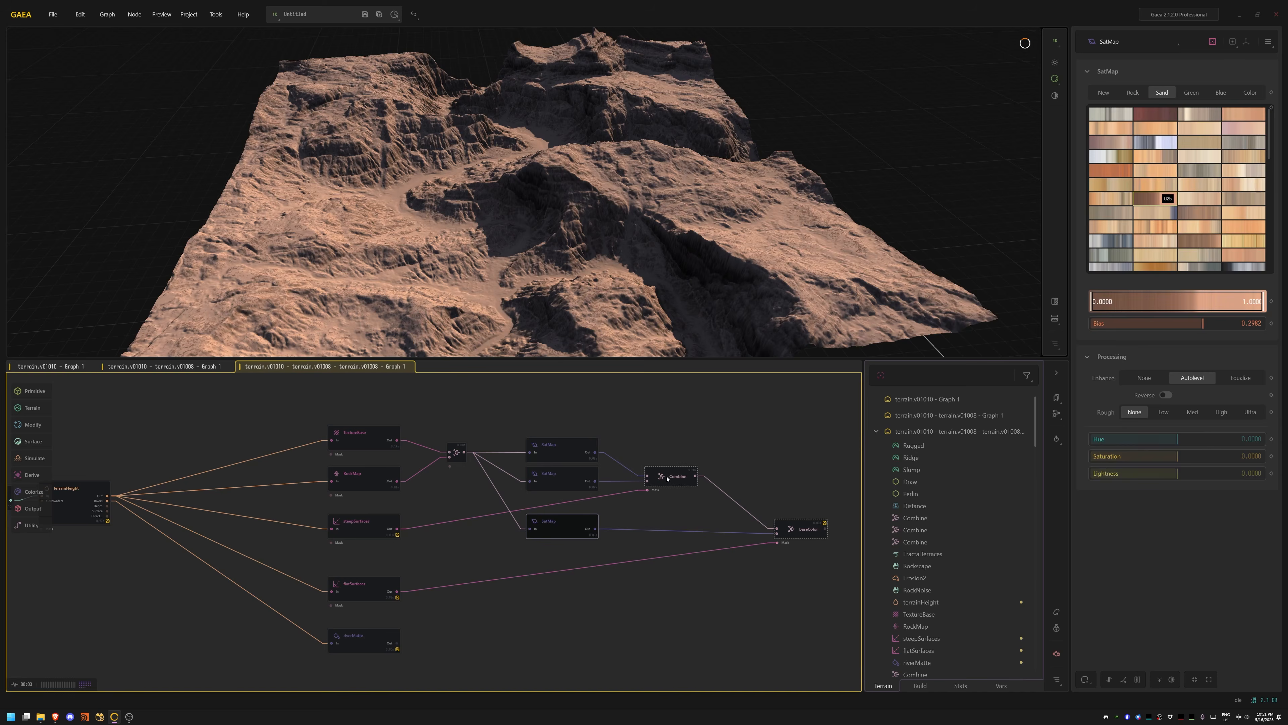
Step: Compare the Combine node that blends the upper two SatMaps with its steepSurfaces mask and both colour inputs
left_click(667, 480)
left_click(370, 531)
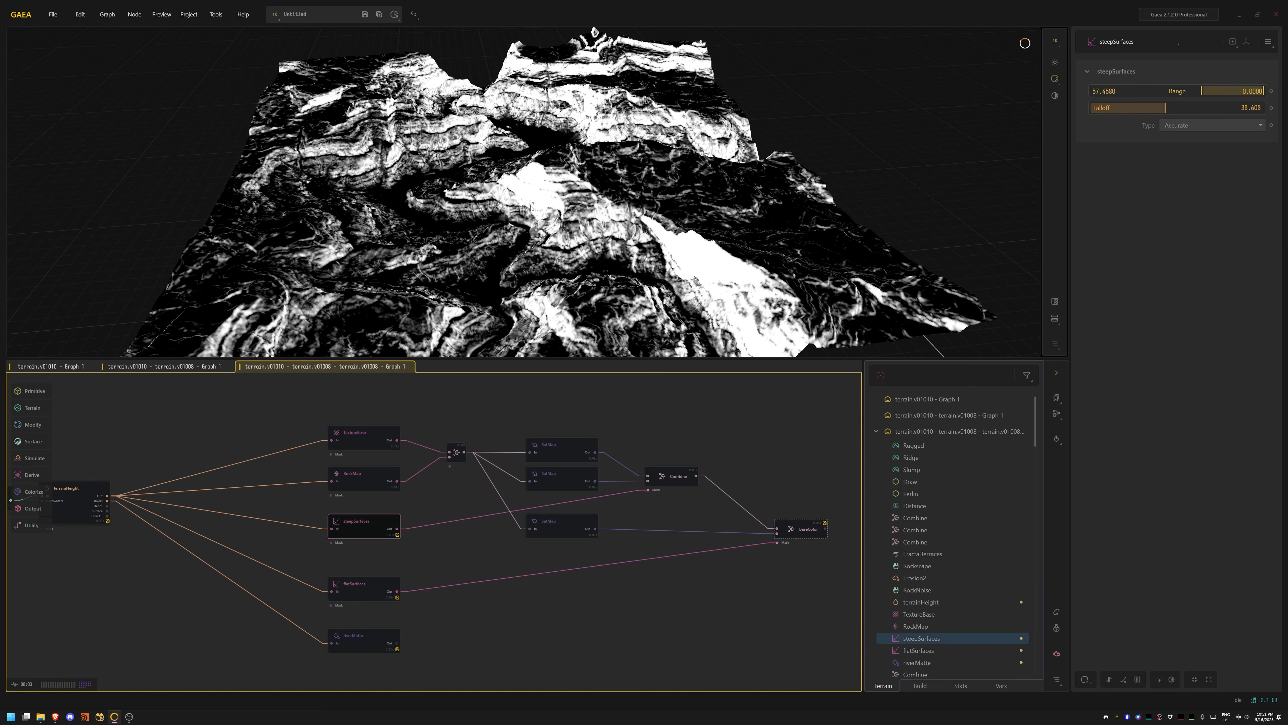
left_click_drag(558, 215, 563, 162)
left_click(569, 479)
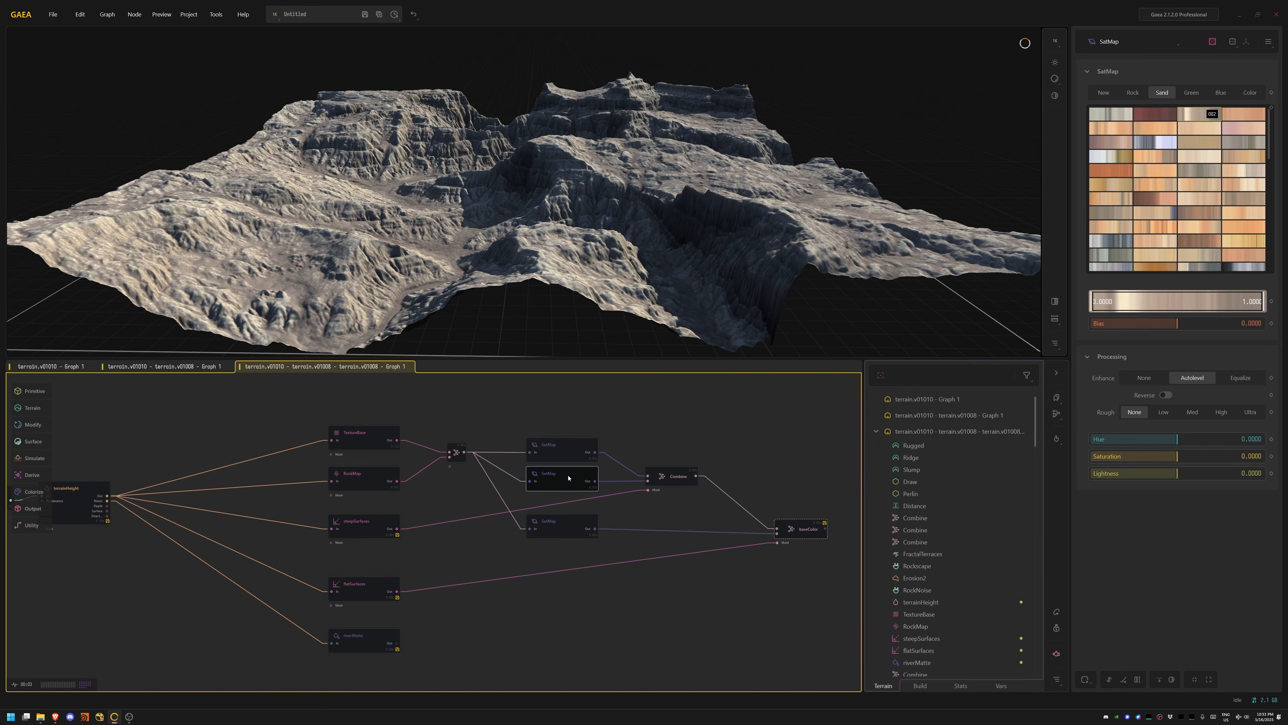
scroll(536, 219, "up", 5)
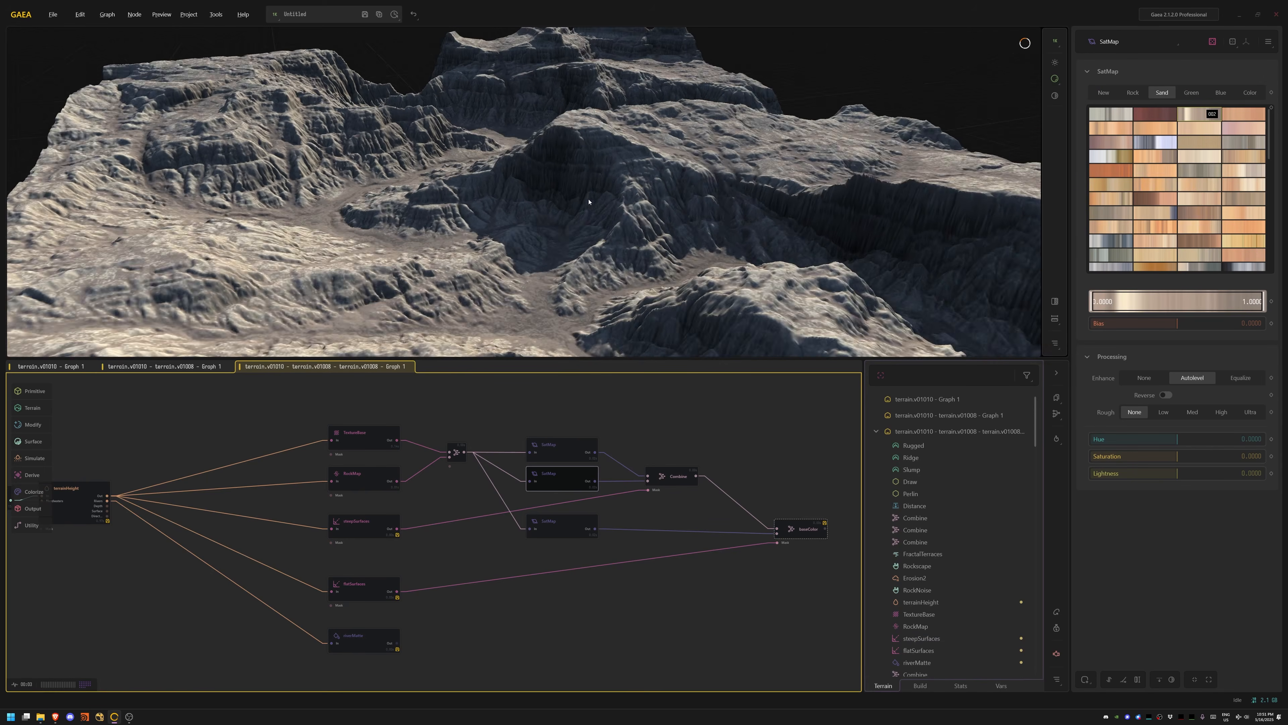
left_click(556, 445)
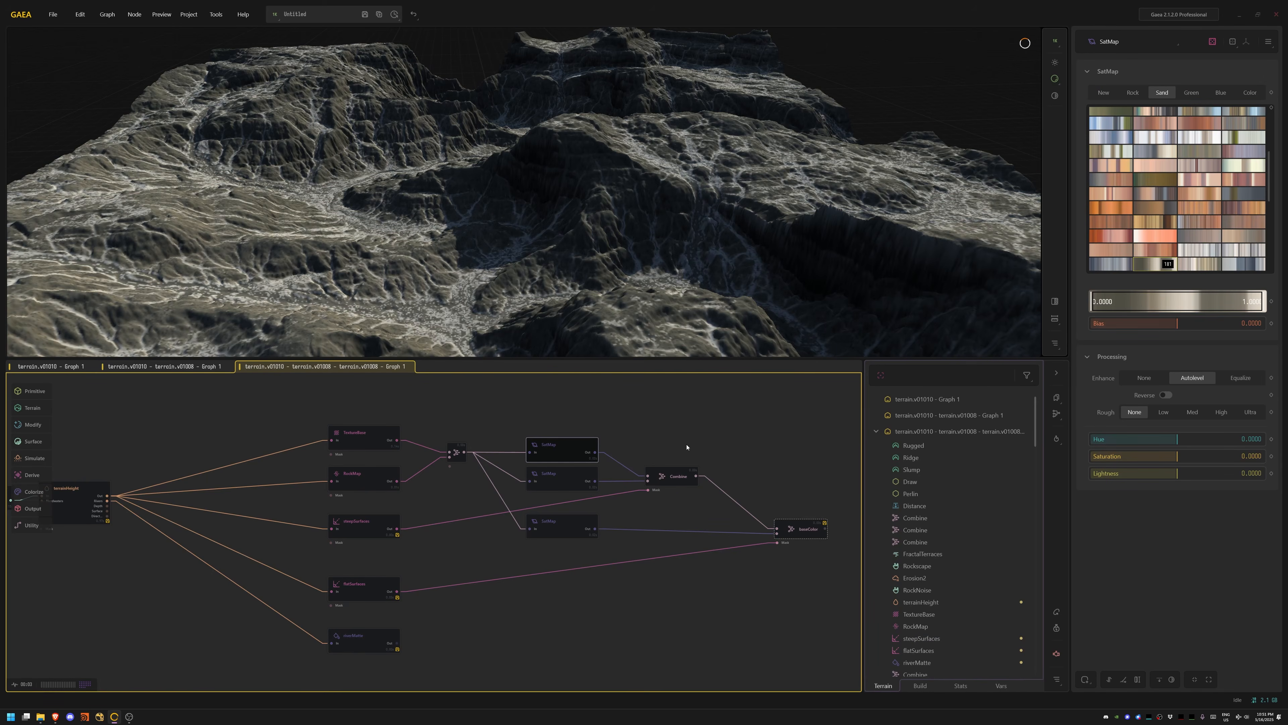
left_click(675, 479)
left_click_drag(573, 198, 596, 331)
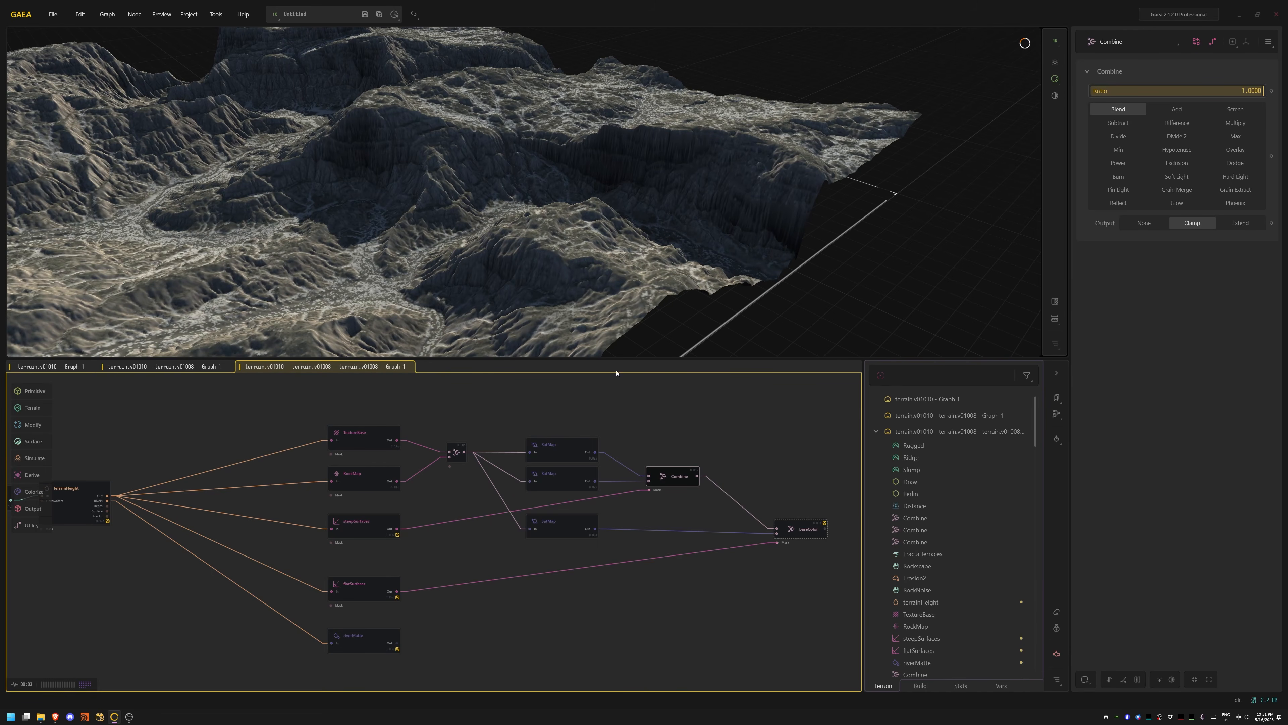
Step: Preview the lowest SatMap and the flatSurfaces mask that feed the baseColor node
left_click(563, 525)
left_click(367, 592)
mouse_move(532, 137)
left_mouse_down()
mouse_move(524, 212)
mouse_move(514, 151)
left_mouse_up()
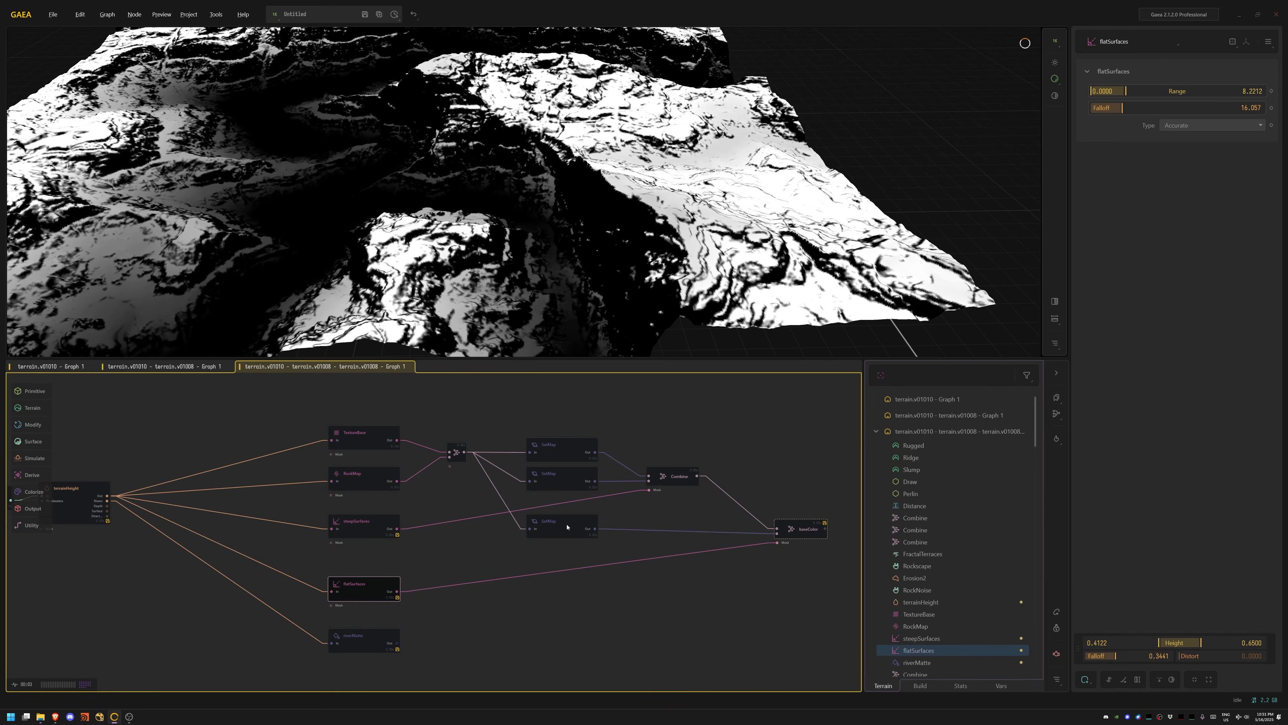
left_click(566, 525)
Step: Preview the baseColor node and examine its blended colours across the terrain, both close up and as a whole
left_click(808, 531)
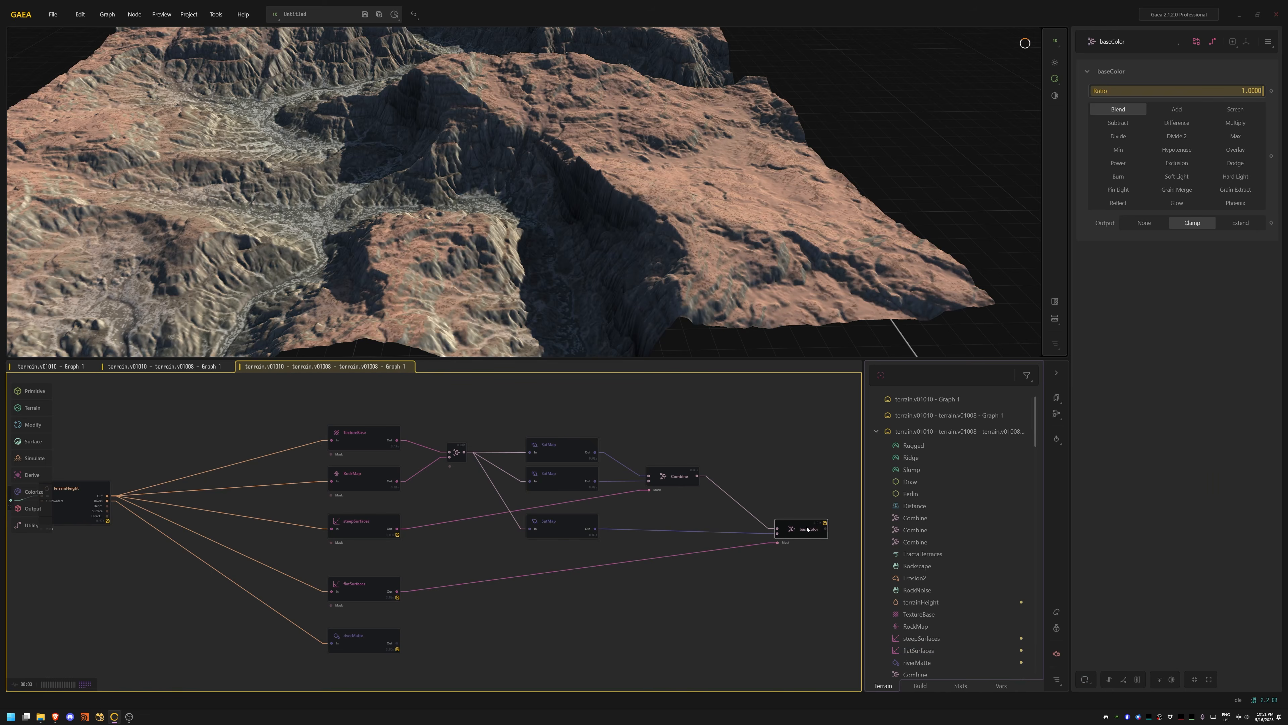
left_click_drag(598, 137, 550, 175)
scroll(509, 236, "down", 2)
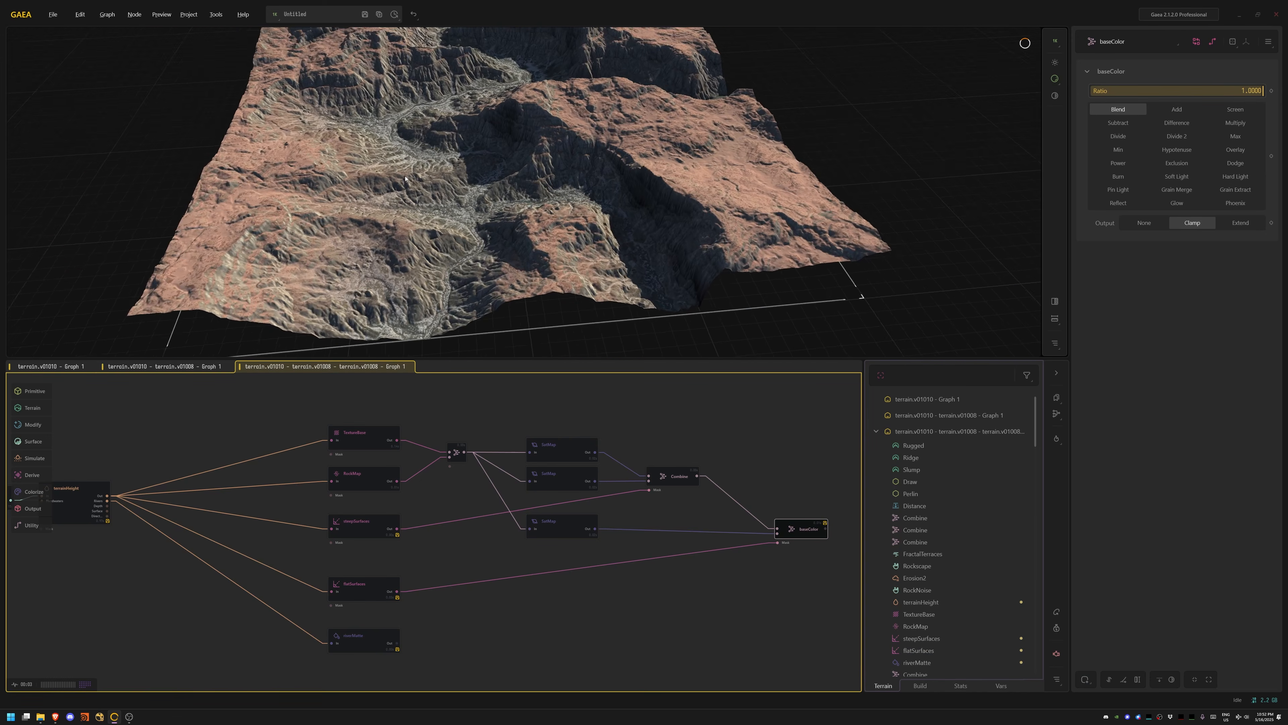
scroll(386, 187, "up", 5)
middle_click_drag(385, 186, 425, 299)
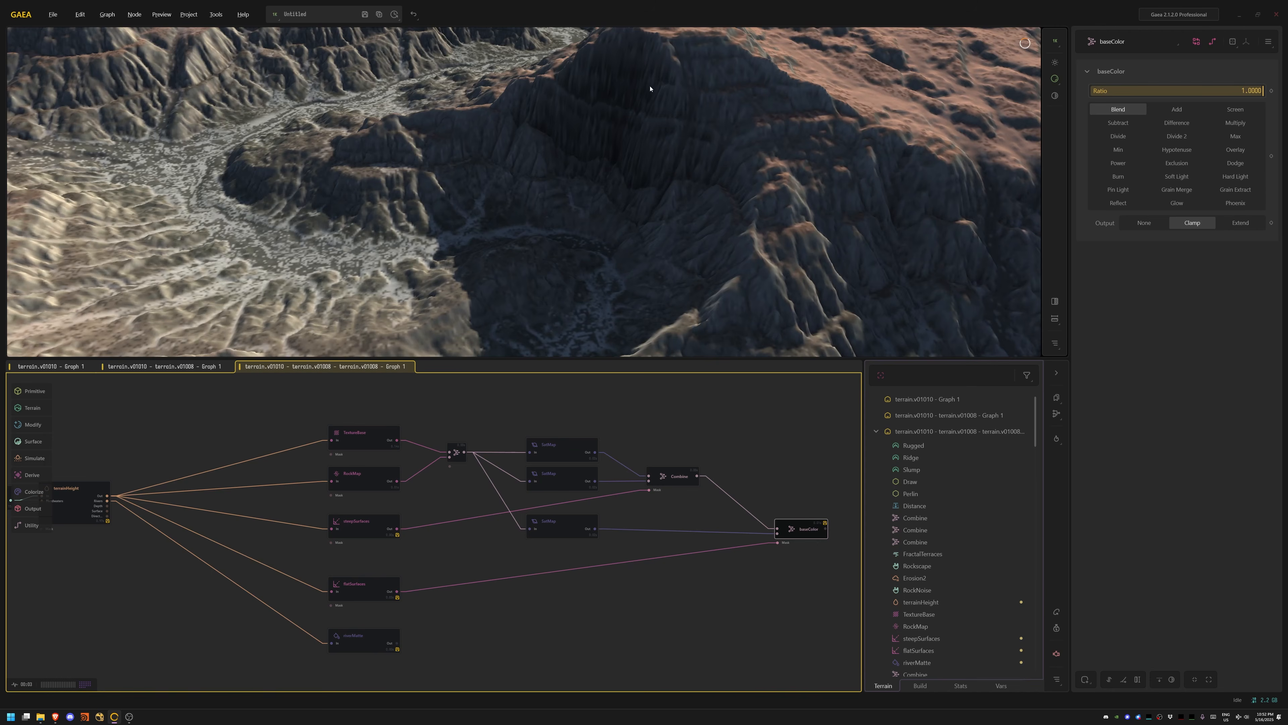
scroll(603, 168, "down", 6)
scroll(555, 210, "up", 2)
left_click_drag(555, 211, 542, 210)
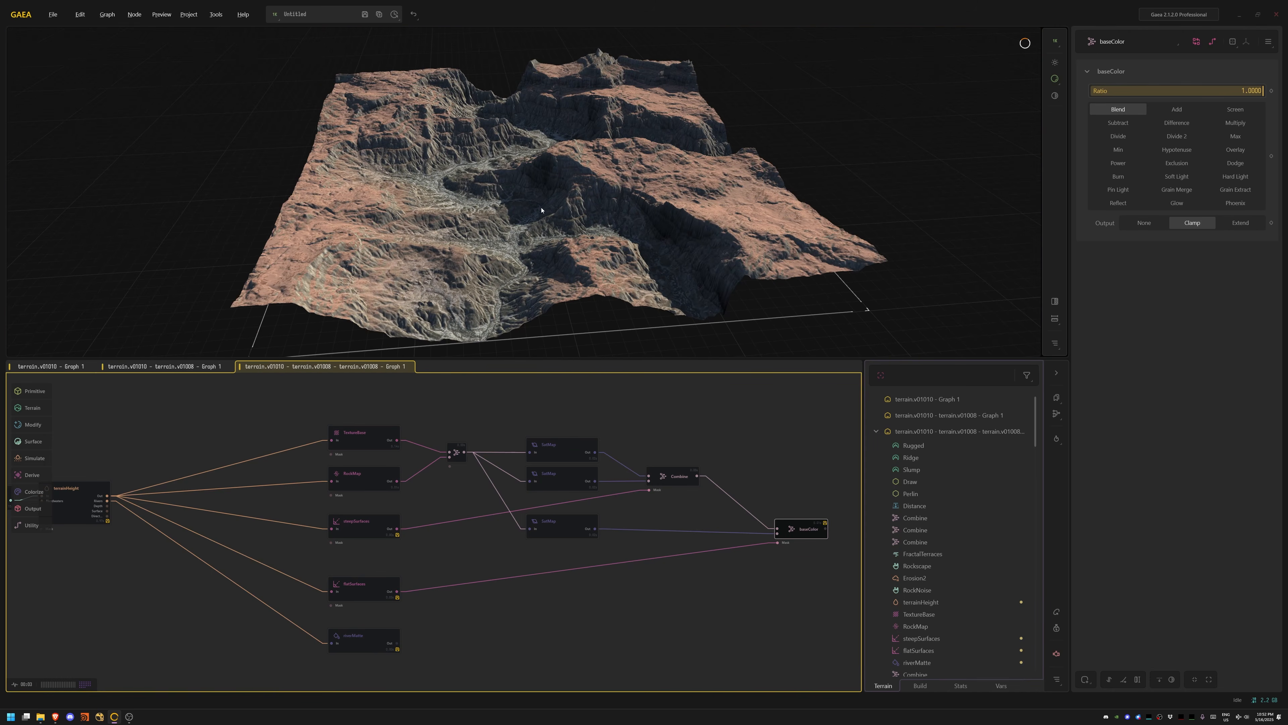
Step: Show the nodes set for export in the build list and open the build settings at the resolution options
left_click(502, 418)
left_click(809, 530)
left_click(930, 688)
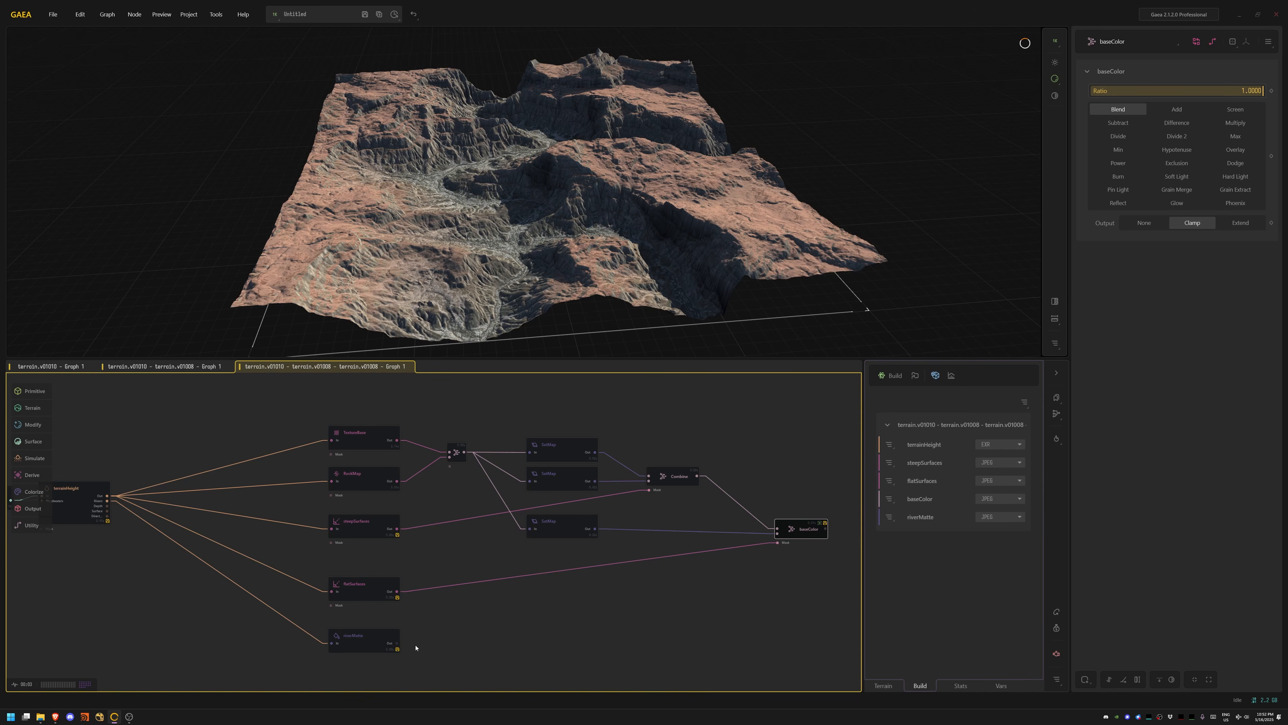
left_click(935, 375)
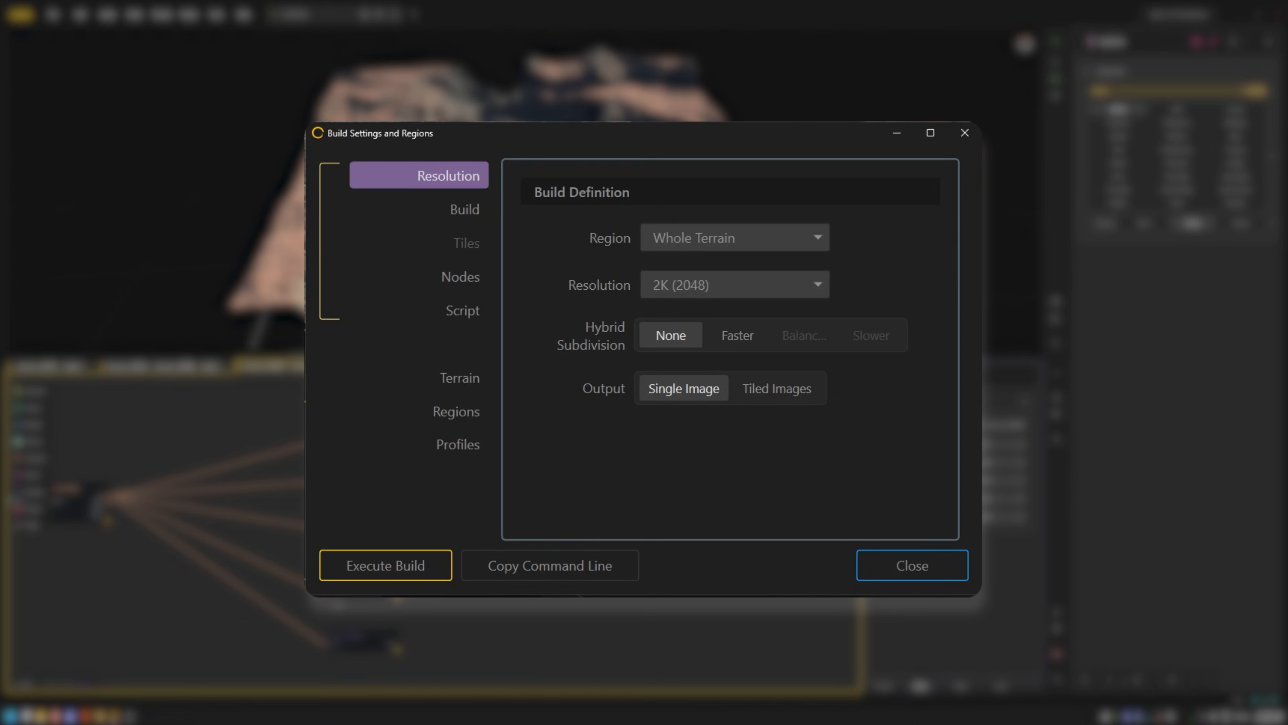
left_click(465, 209)
left_click(451, 180)
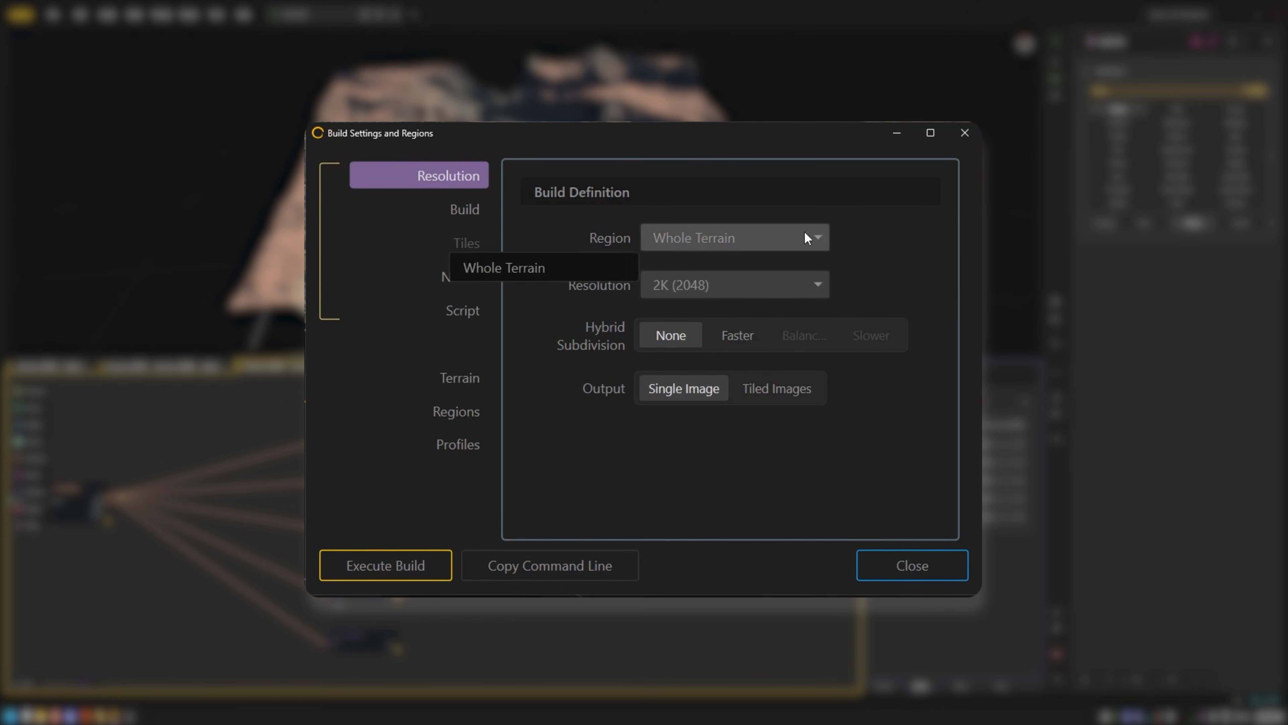
Step: Set the build to 24K (24,576) resolution with Slower hybrid subdivision and tiled image output in 4096 x 4096 tiles
left_click(819, 286)
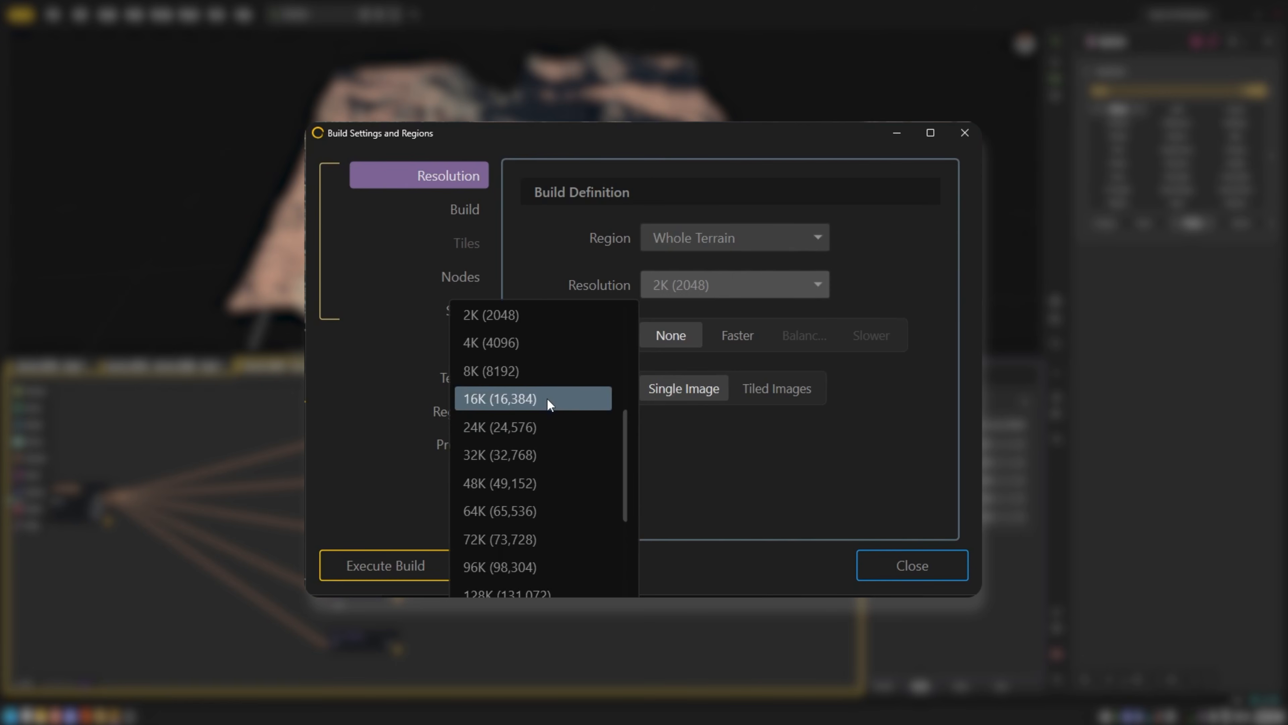
left_click(546, 426)
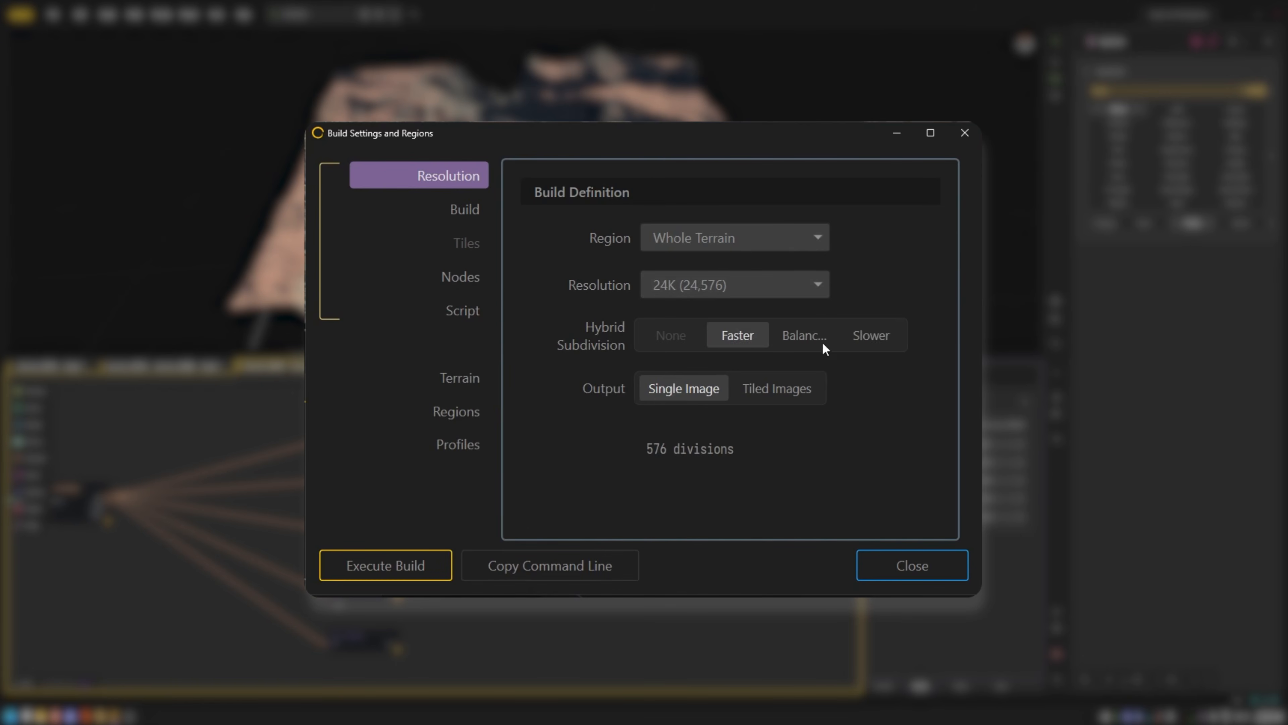
left_click(868, 334)
left_click(789, 389)
left_click(782, 435)
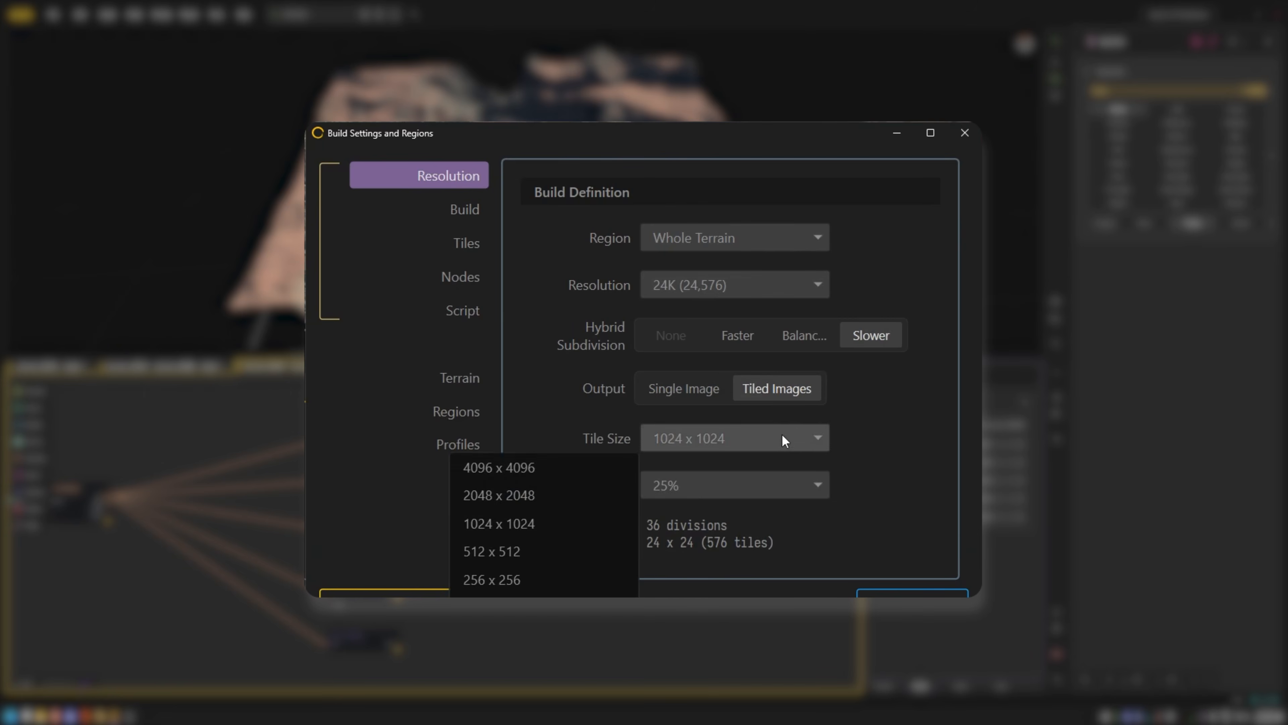
left_click(603, 477)
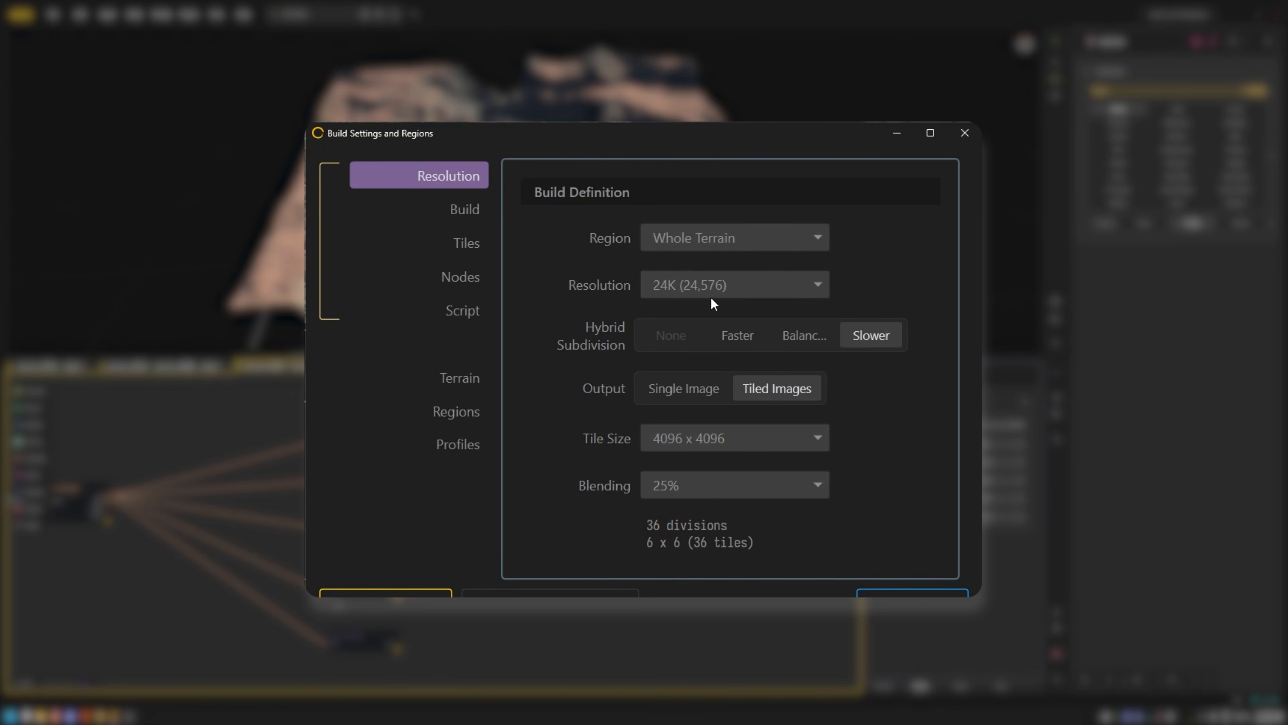
Step: Try build resolutions of 32K (32,768) and 48K (49,152) to compare their tile divisions, ending back on 32K
left_click(729, 288)
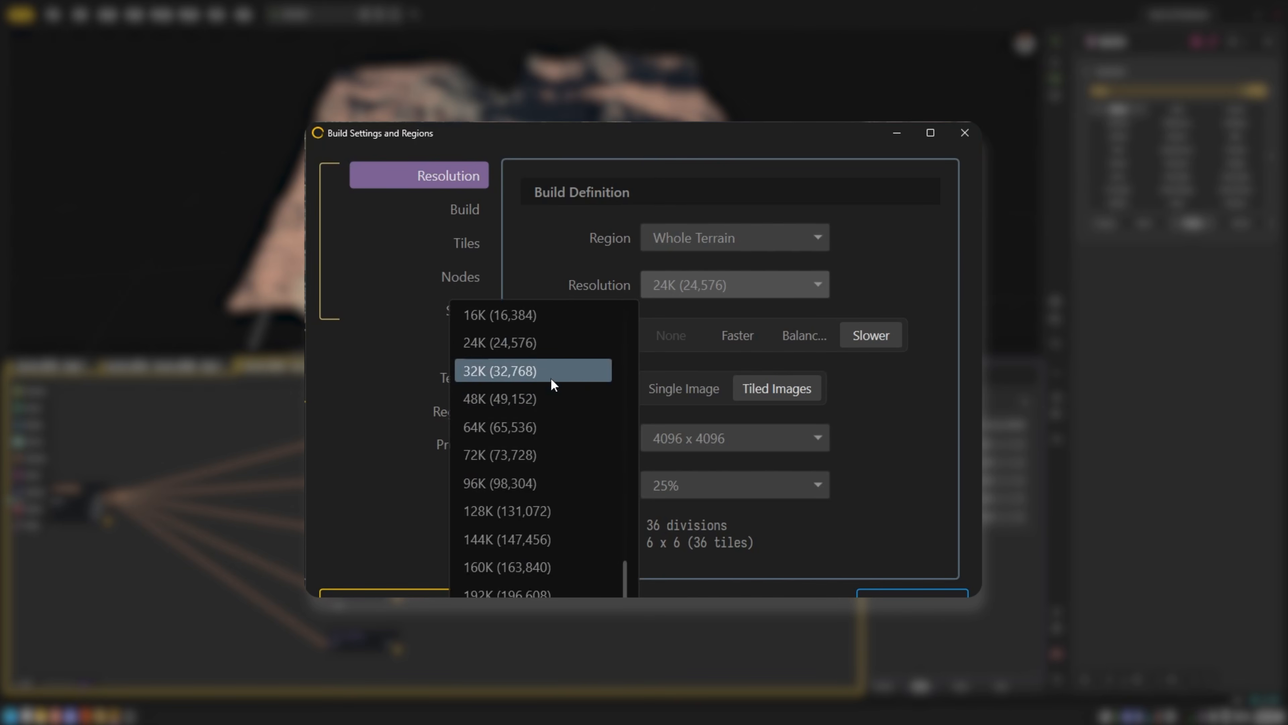
left_click(550, 371)
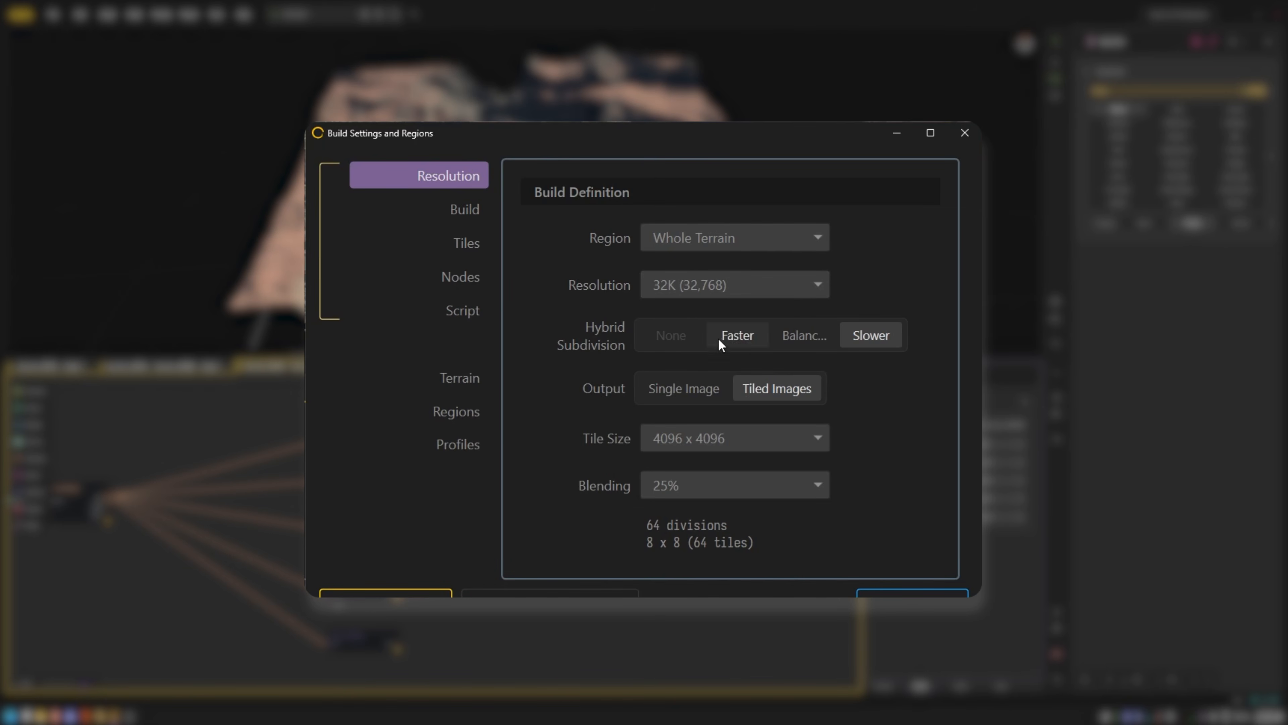
left_click(713, 290)
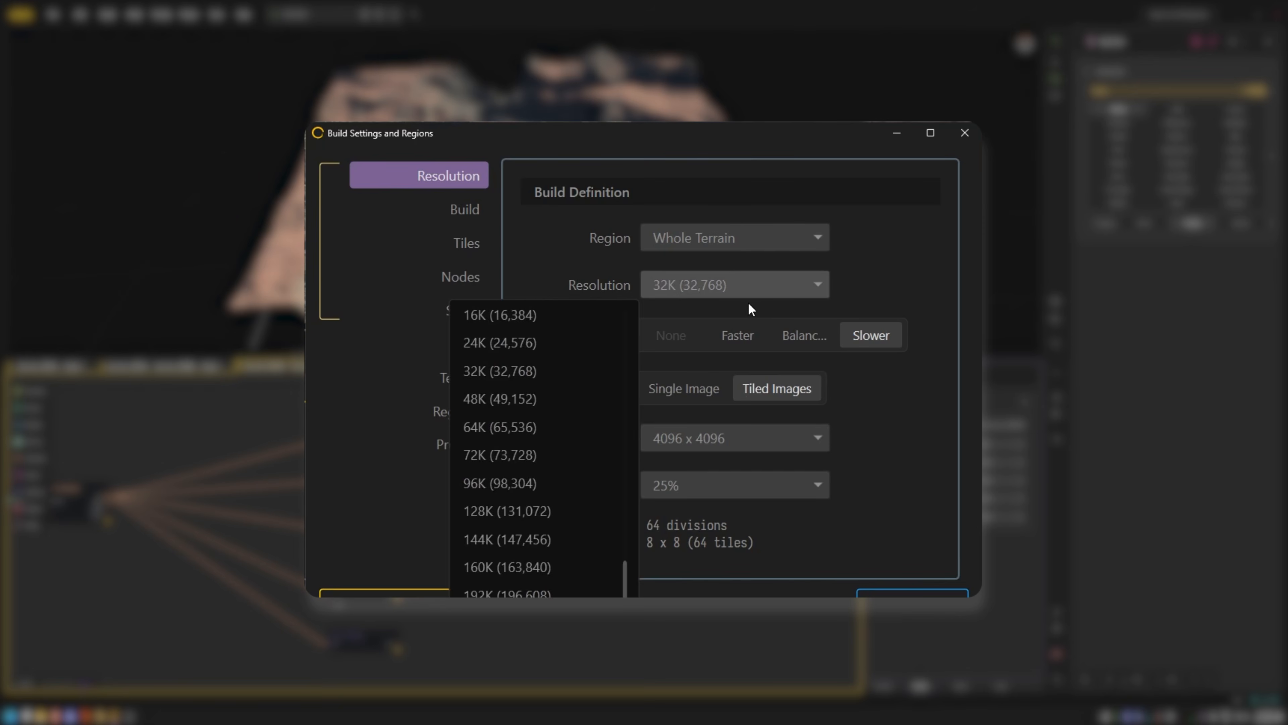
left_click(748, 303)
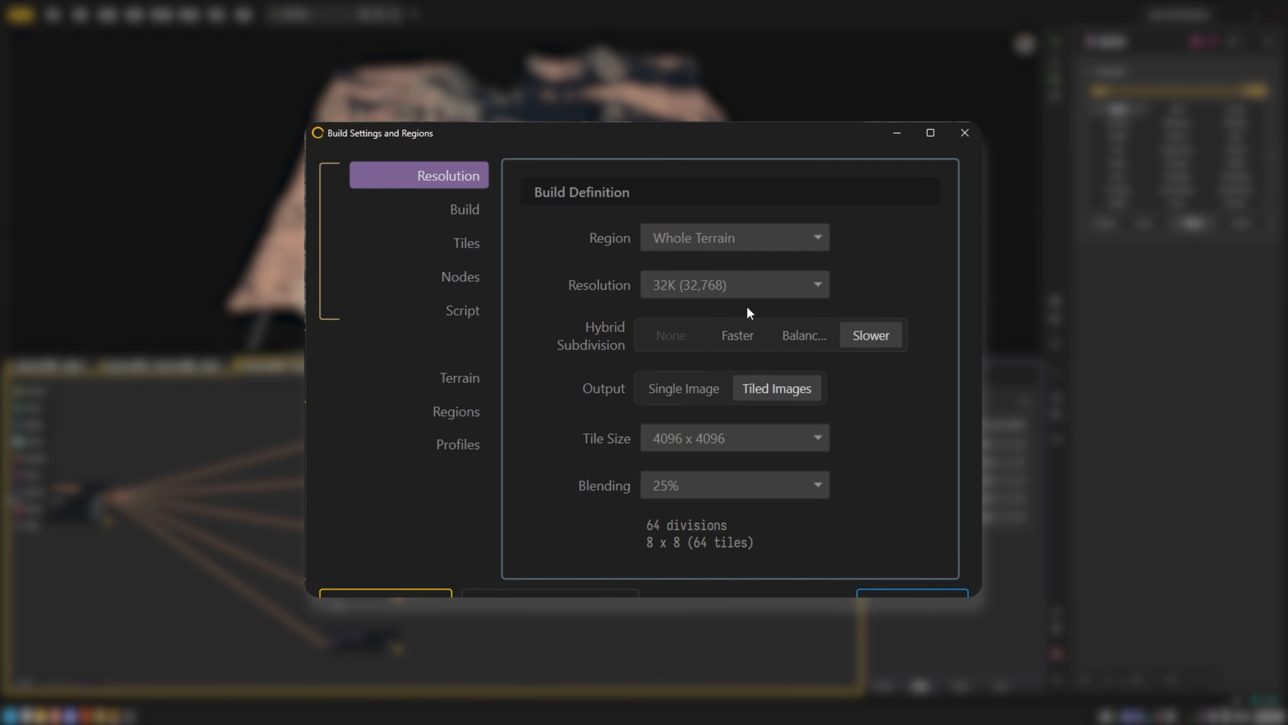
left_click(738, 291)
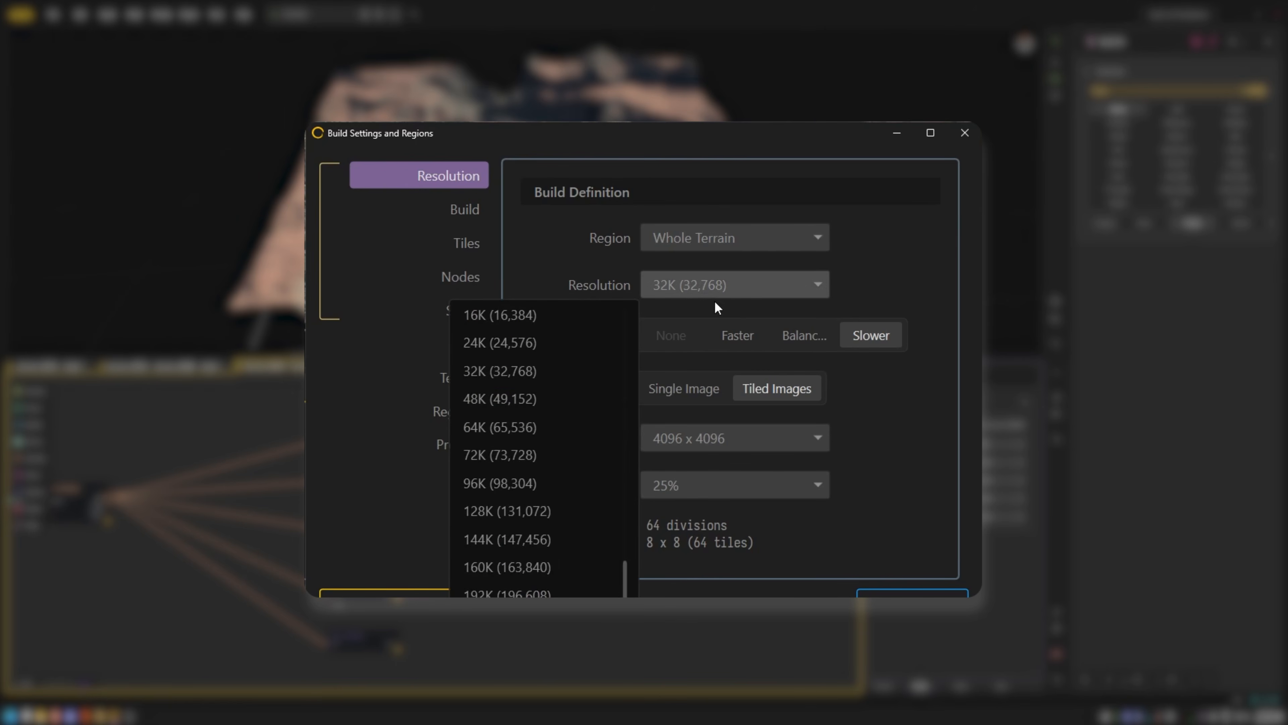
left_click(555, 402)
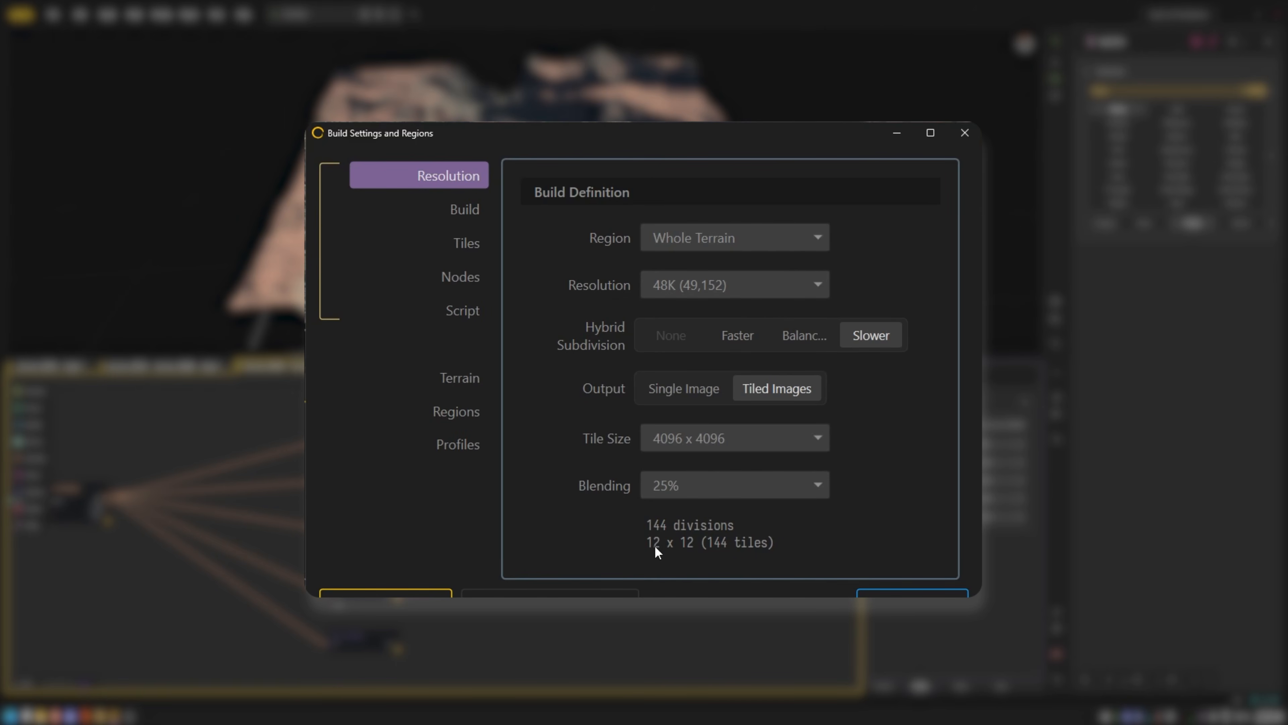
left_click(726, 287)
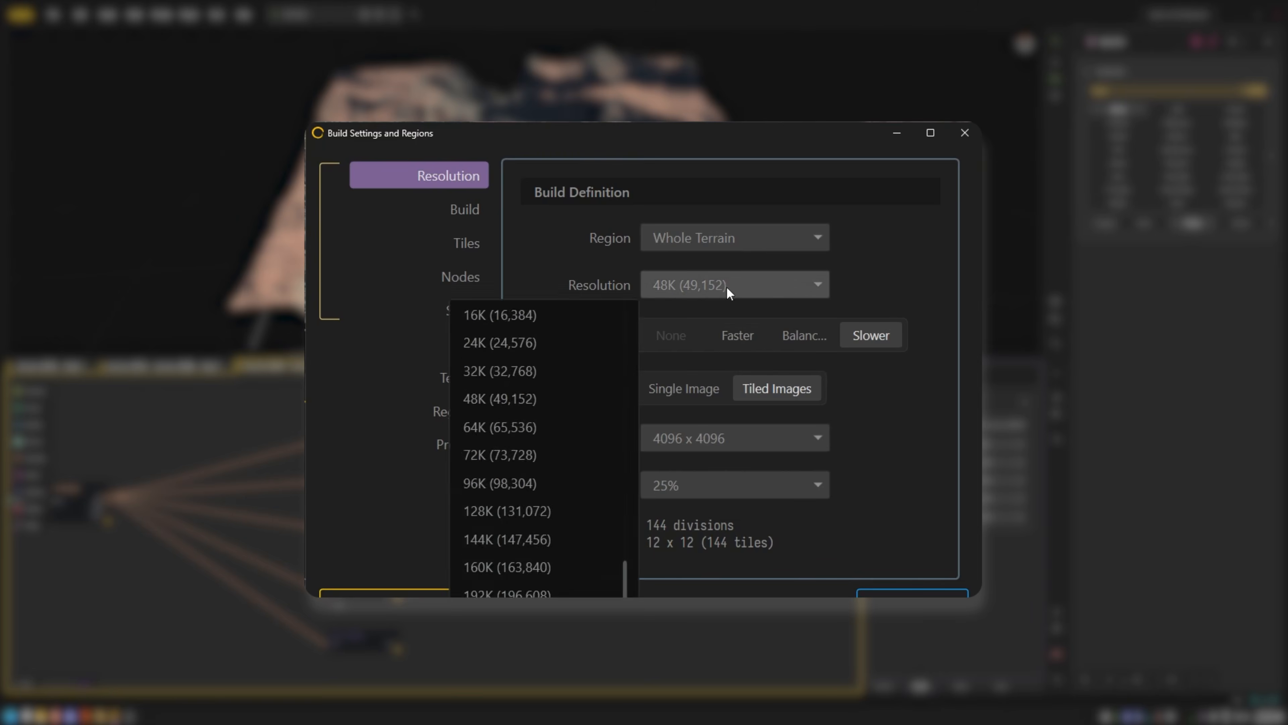
left_click(565, 371)
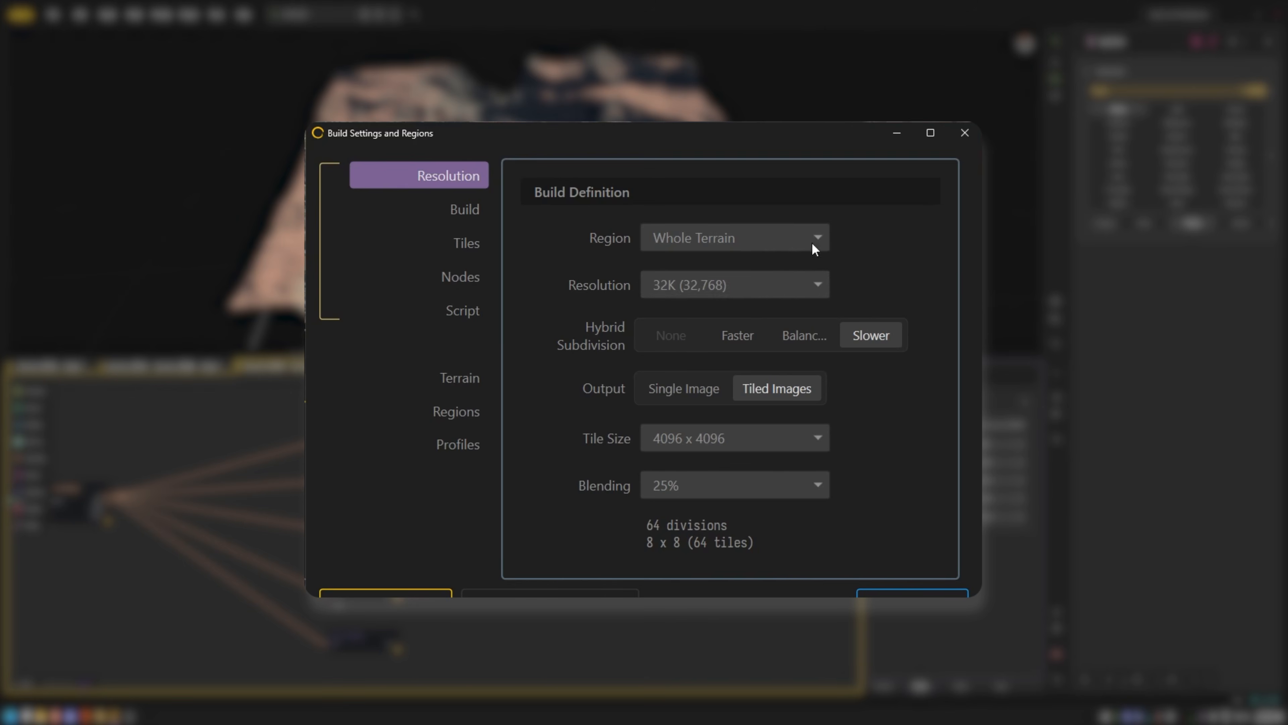
Step: Set the build resolution to 16K (16,384) and close the build settings
left_click(739, 278)
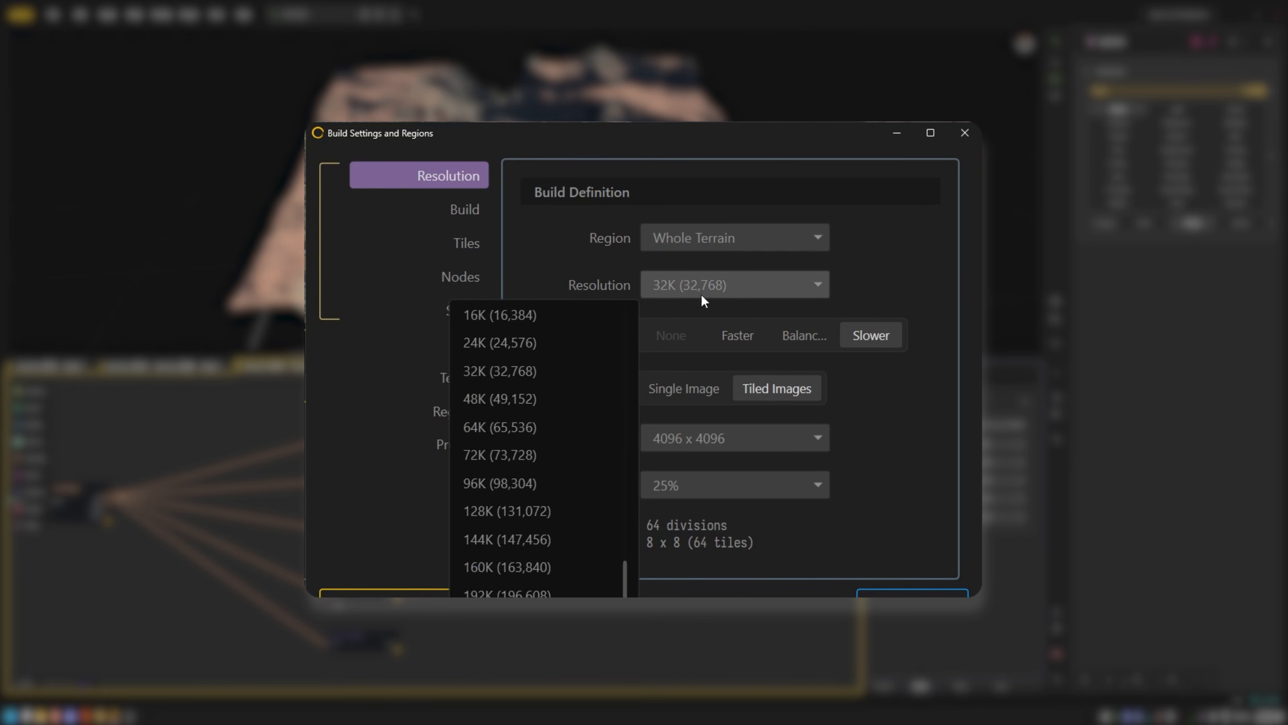
left_click(551, 317)
left_click(721, 282)
left_click(965, 133)
left_click(964, 133)
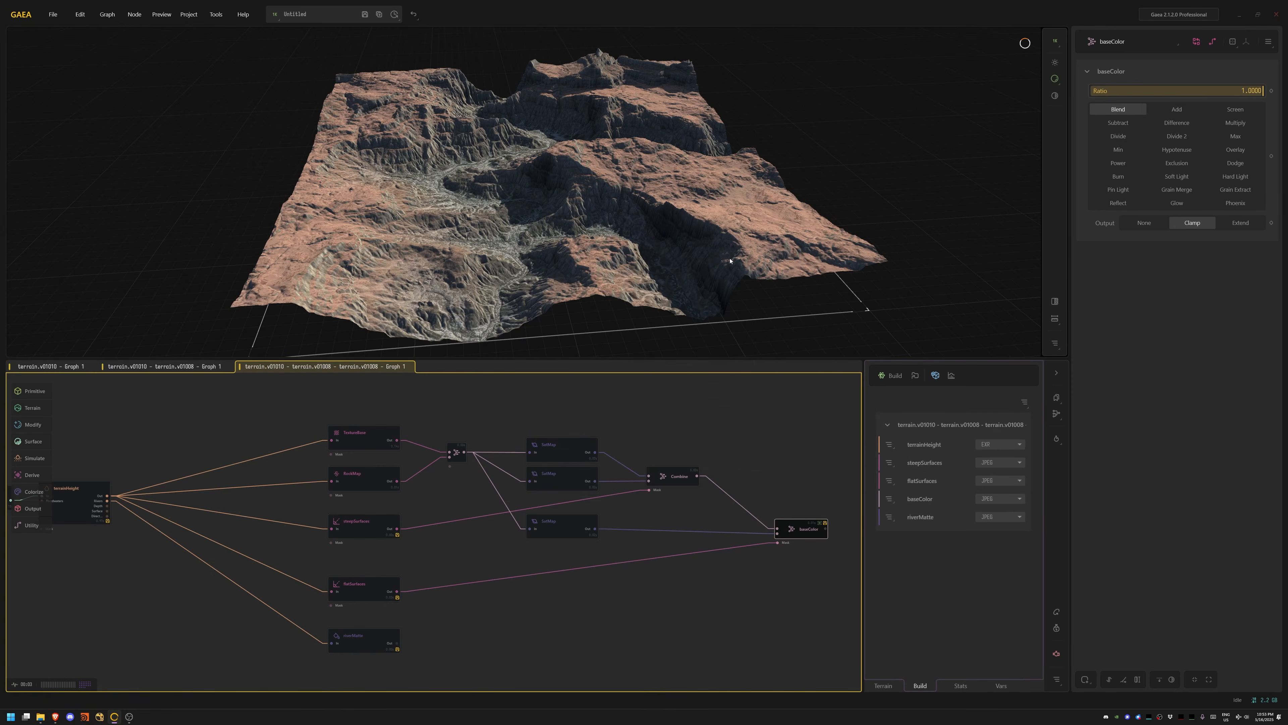
Step: Examine the baseColor terrain close up from several angles, covering the river channel, canyon floor and eroded slopes
left_click(274, 15)
left_click(244, 76)
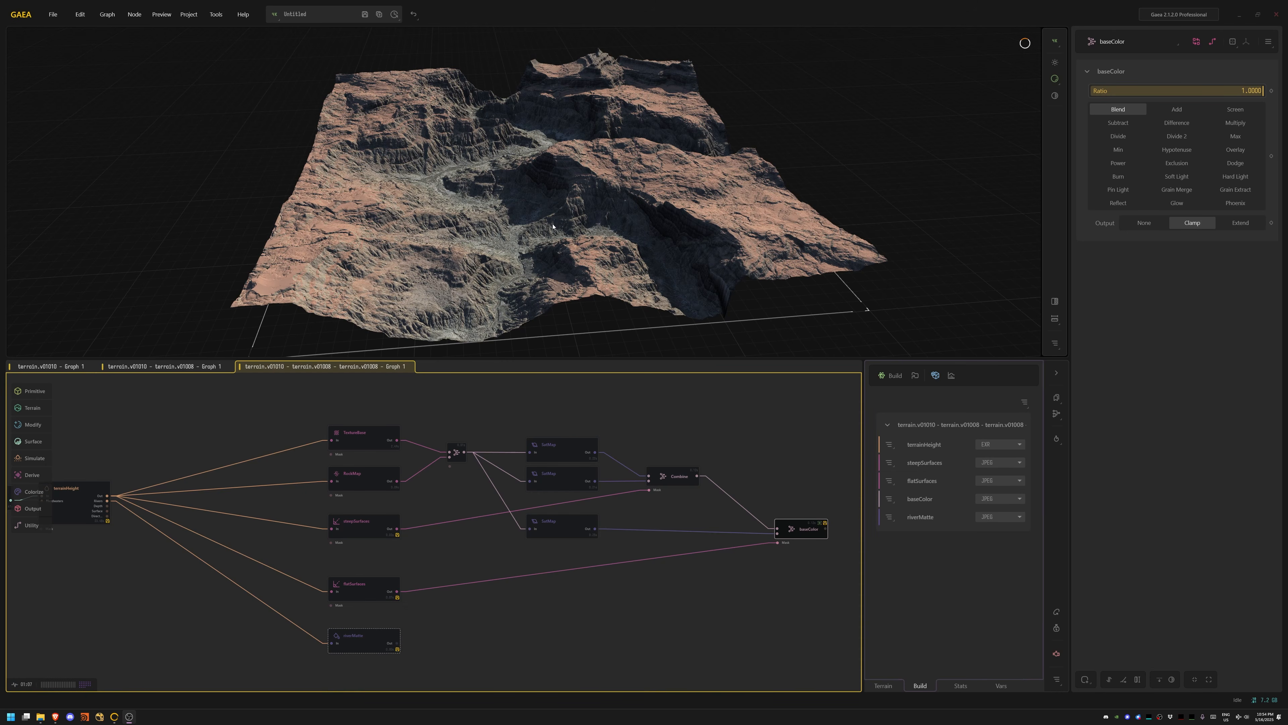
left_click_drag(497, 228, 659, 206)
scroll(568, 245, "up", 5)
scroll(558, 208, "down", 3)
scroll(707, 210, "up", 5)
middle_click_drag(693, 216, 512, 183)
left_click_drag(512, 183, 601, 216)
scroll(568, 203, "up", 3)
middle_click_drag(527, 190, 533, 192)
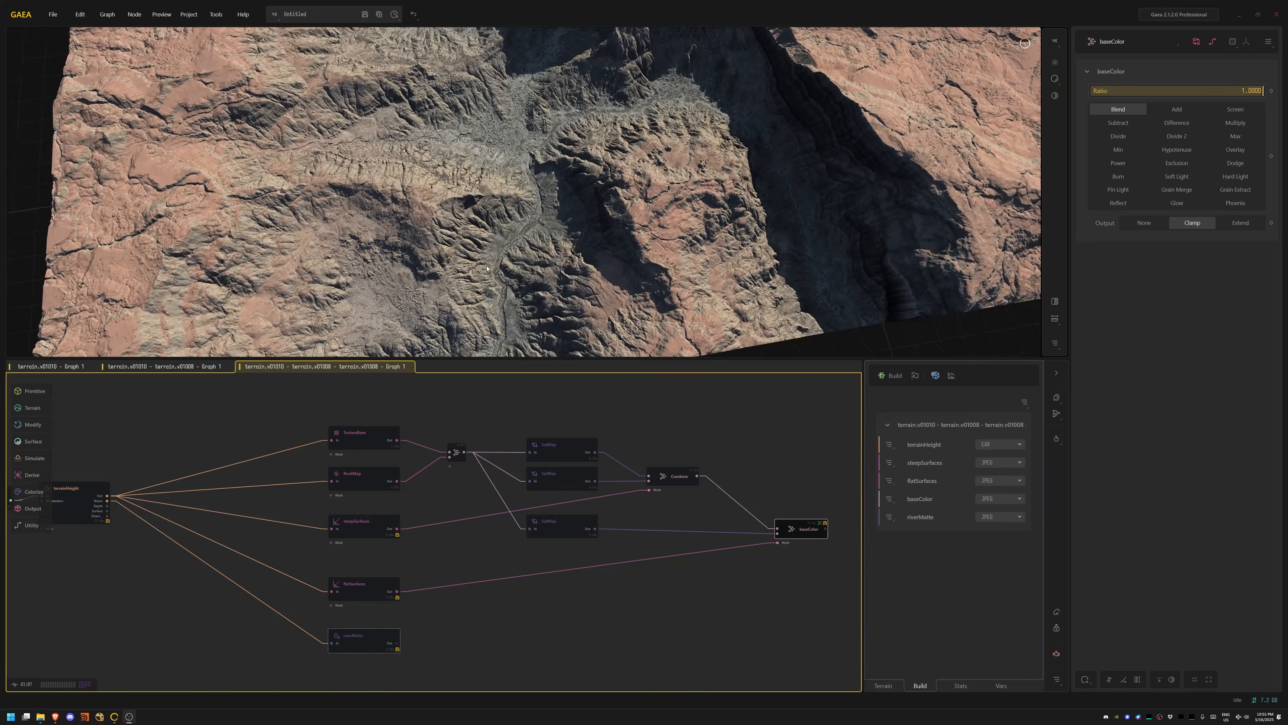
left_click_drag(521, 247, 360, 263)
scroll(360, 263, "down", 3)
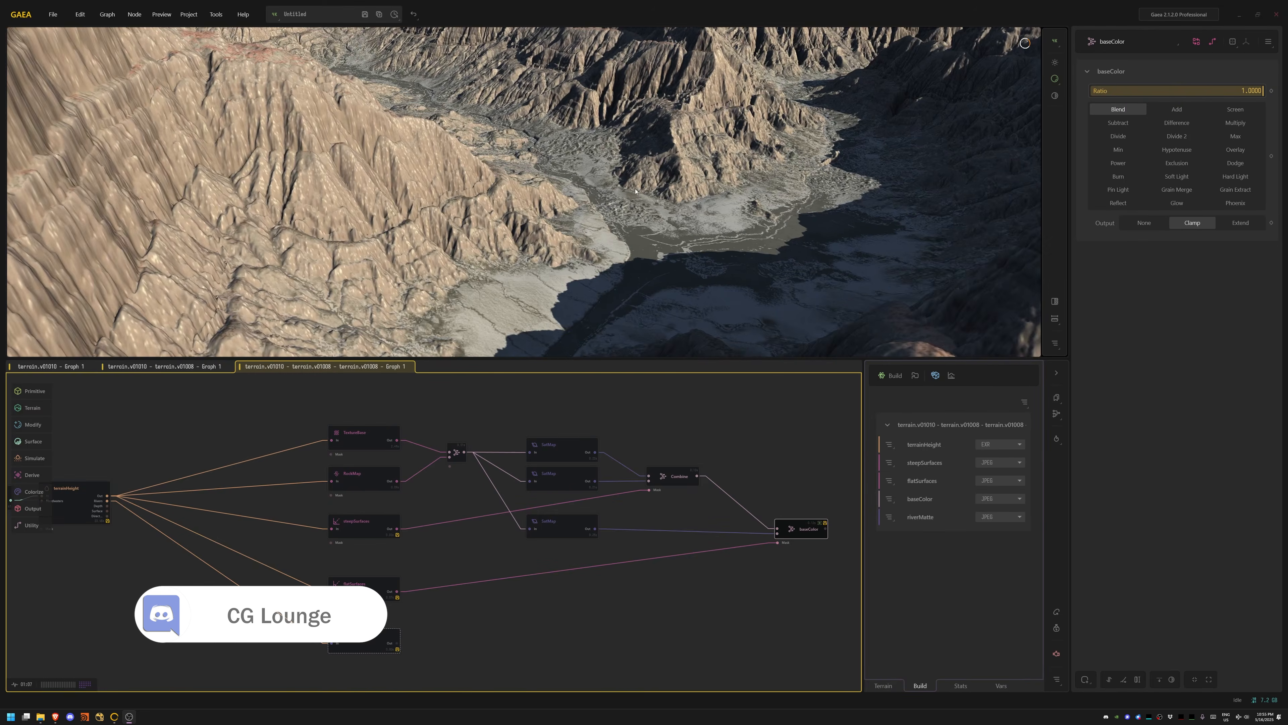
left_click_drag(636, 192, 597, 208)
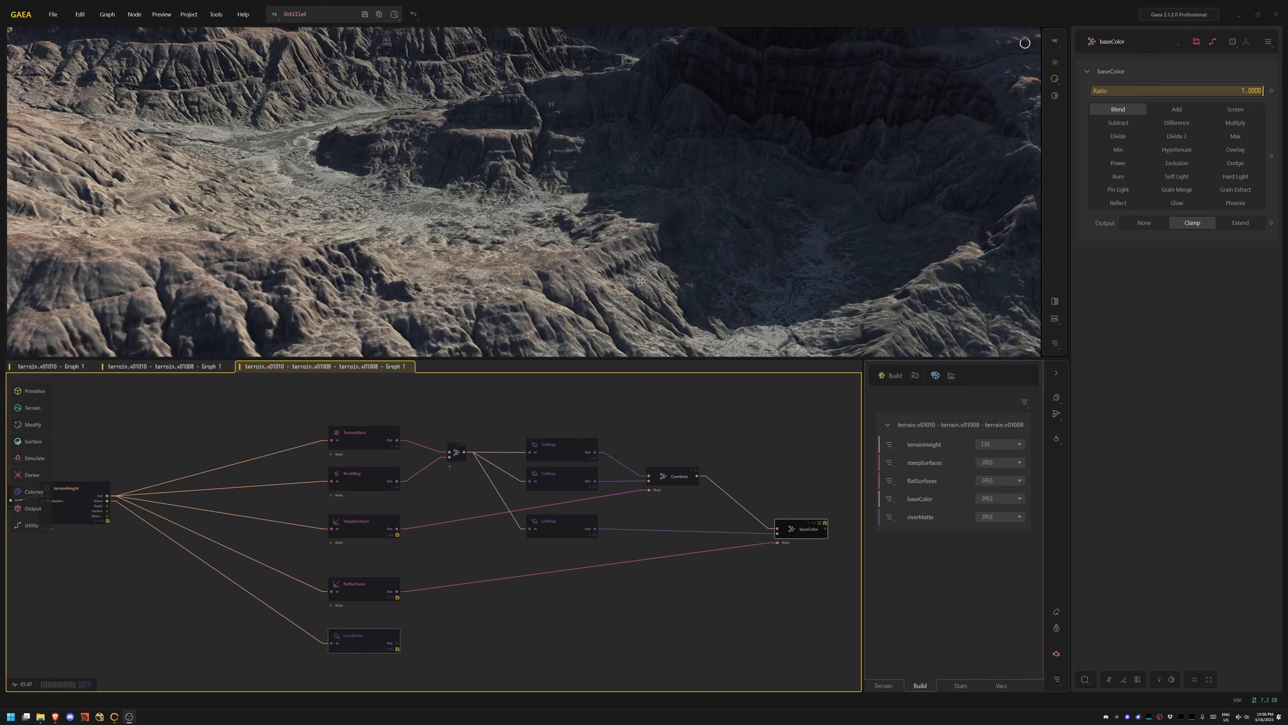
left_click_drag(520, 210, 560, 206)
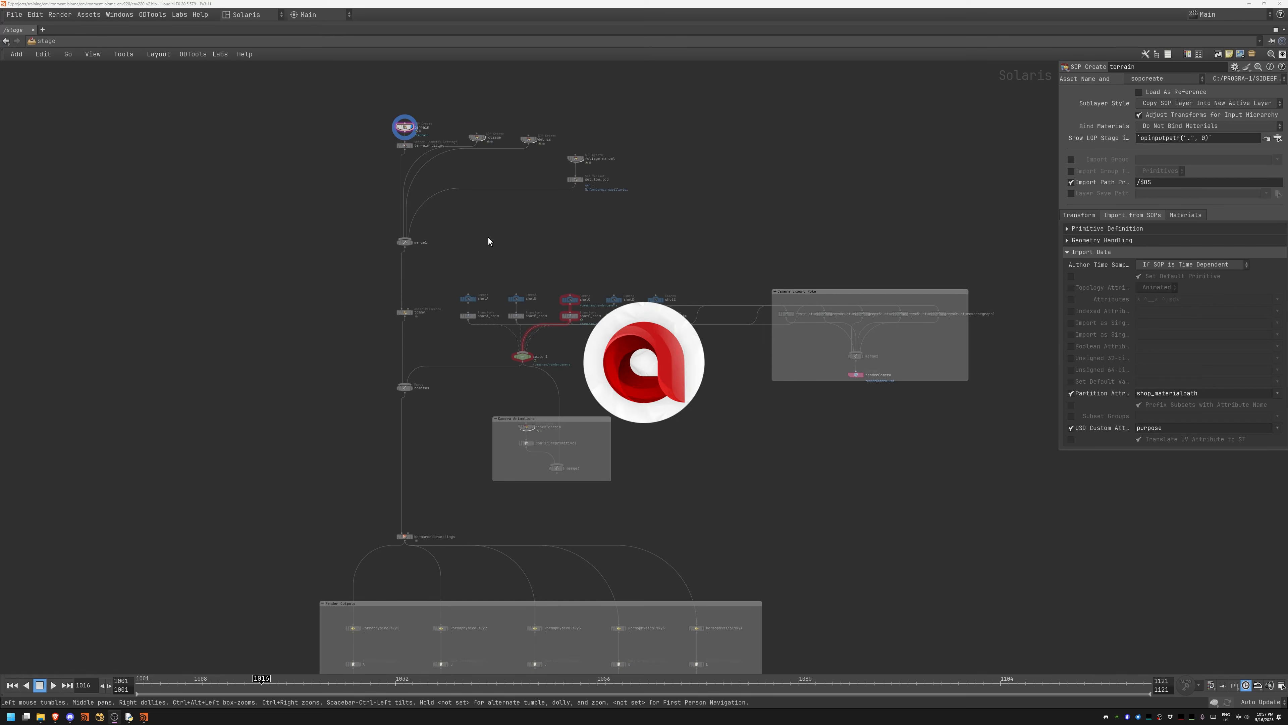
Step: Switch to the Houdini scene, restore the multi-pane layout from the maximized network and frame the whole stage network
middle_click_drag(563, 215, 567, 221)
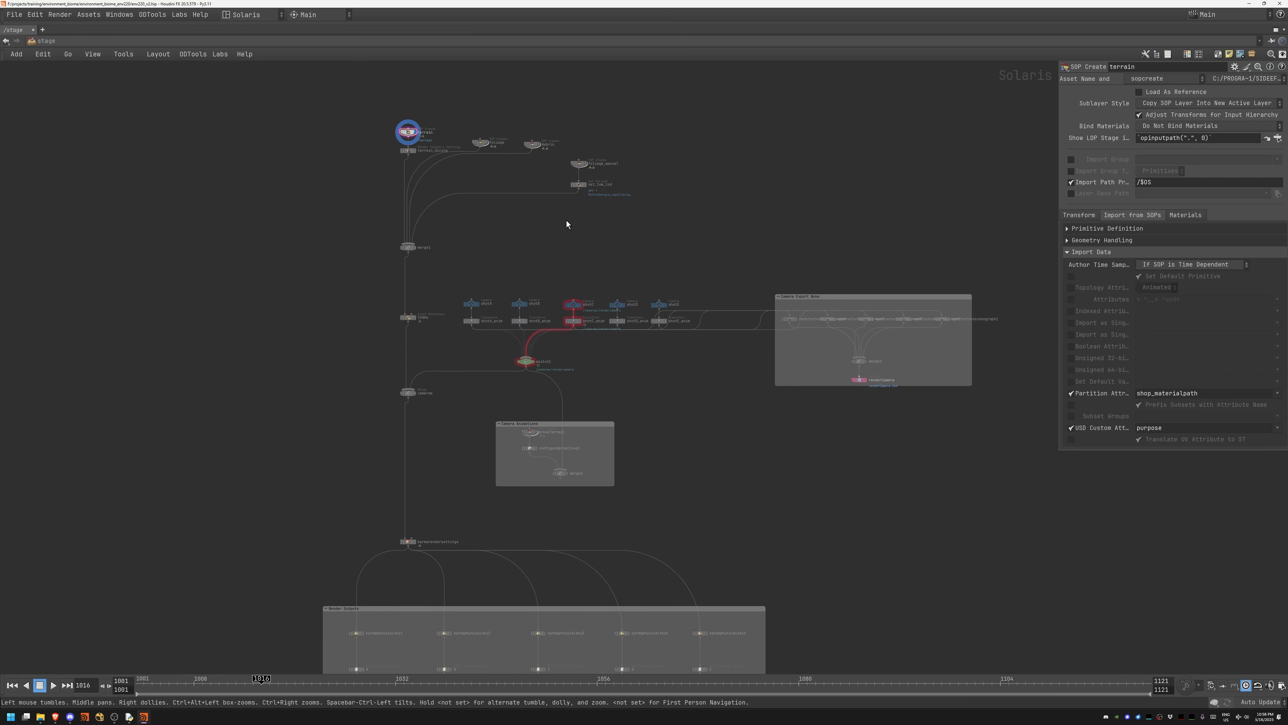
key("ctrl+b")
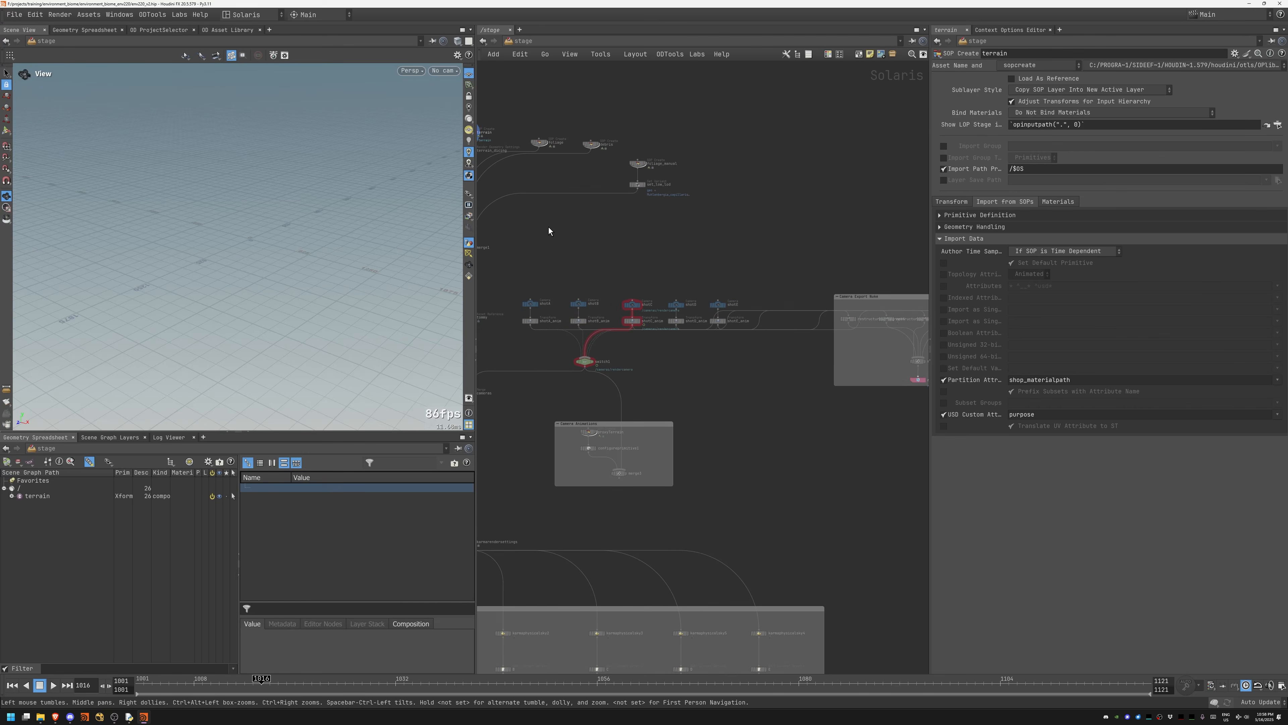
middle_click_drag(575, 238, 618, 230)
middle_click_drag(693, 243, 689, 214)
right_click_drag(678, 221, 665, 223)
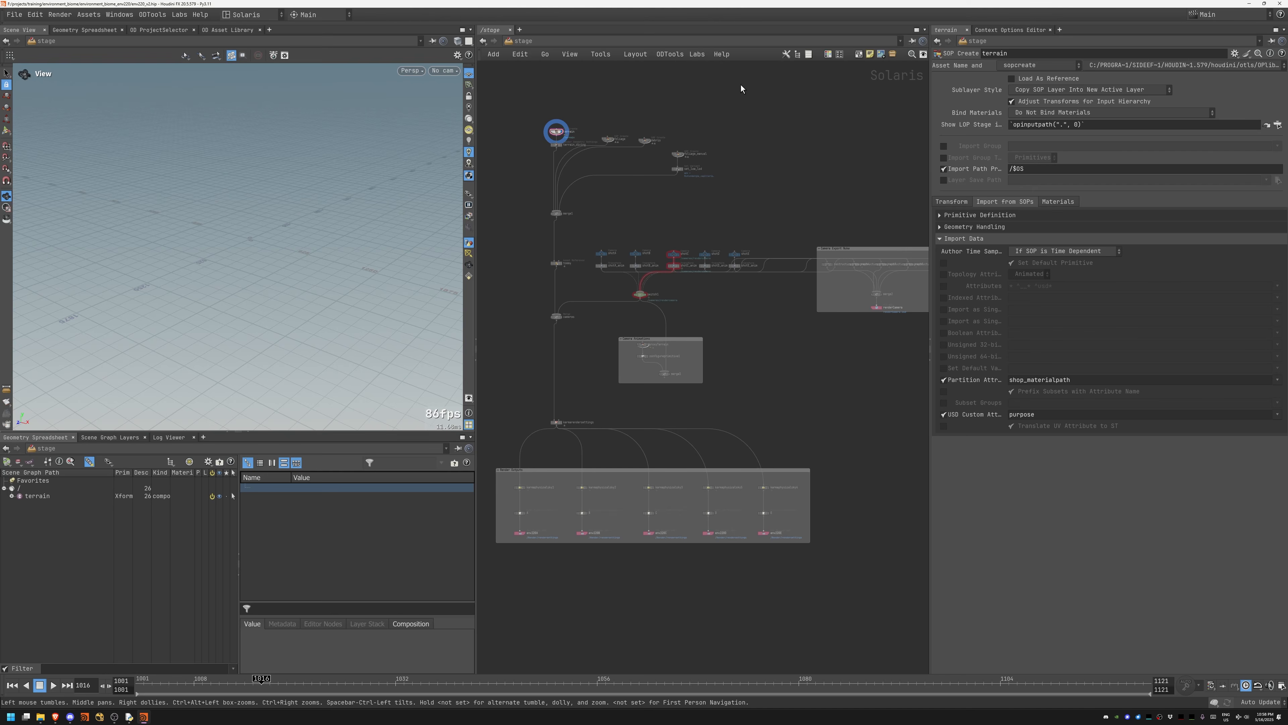
Step: View the out network with its Fetch nodes and Deadline submitter, and return to the stage network
left_click(573, 41)
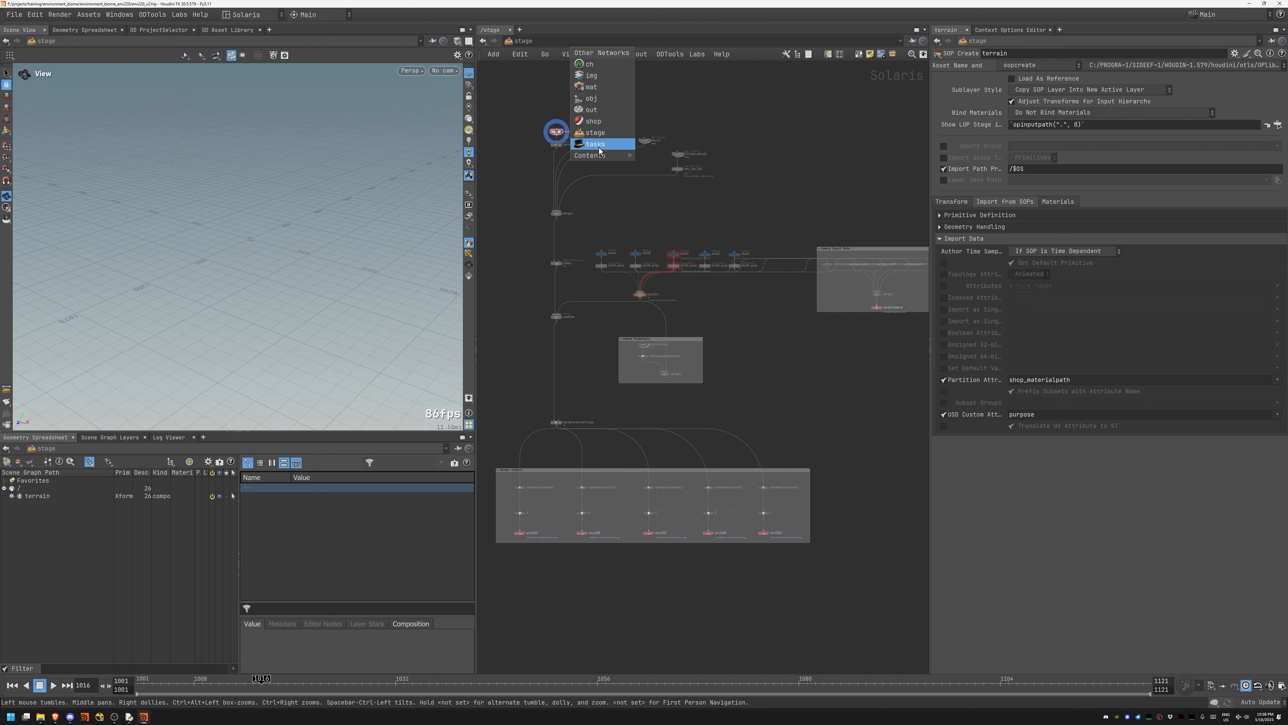
left_click(750, 101)
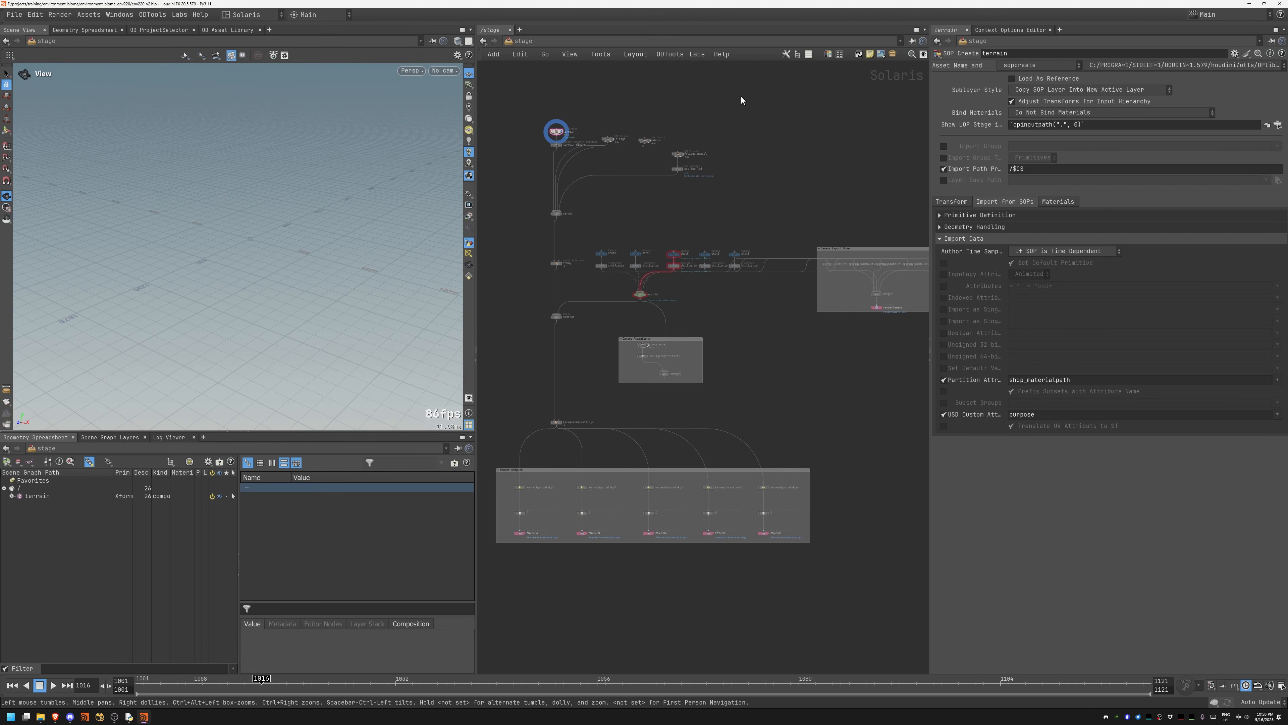
middle_click_drag(787, 224, 773, 181)
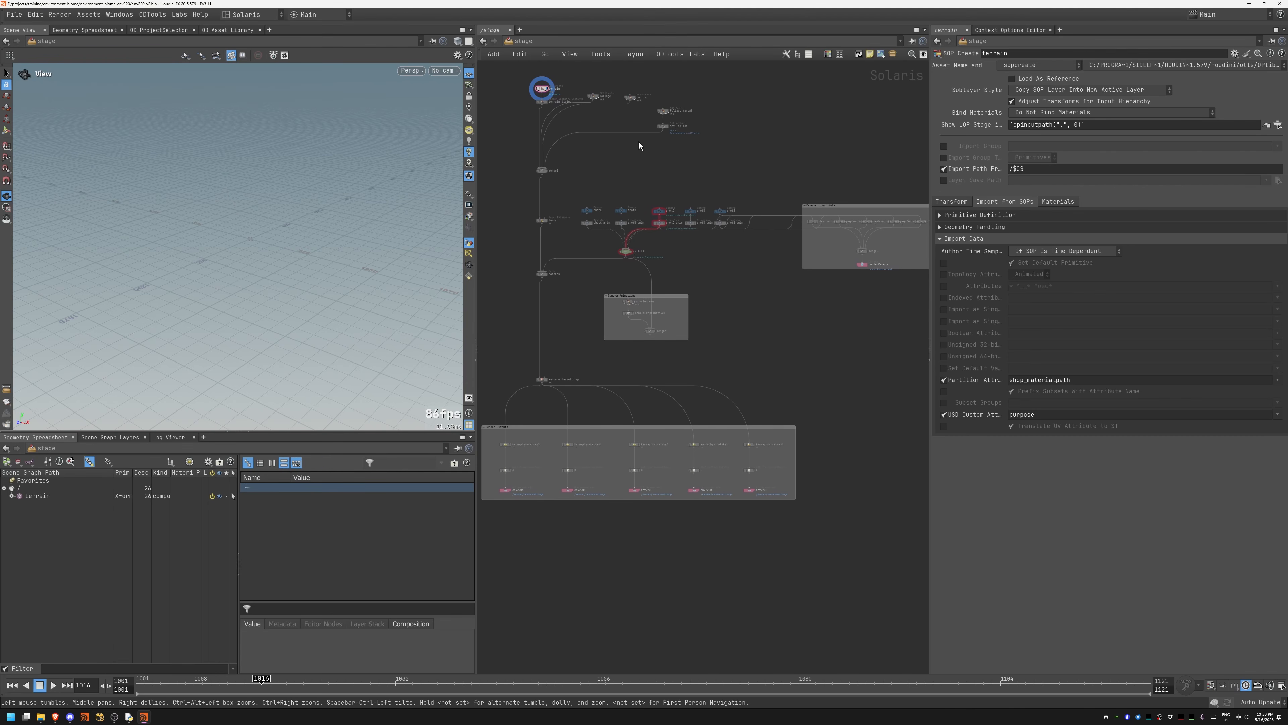
key("n")
left_click(671, 188)
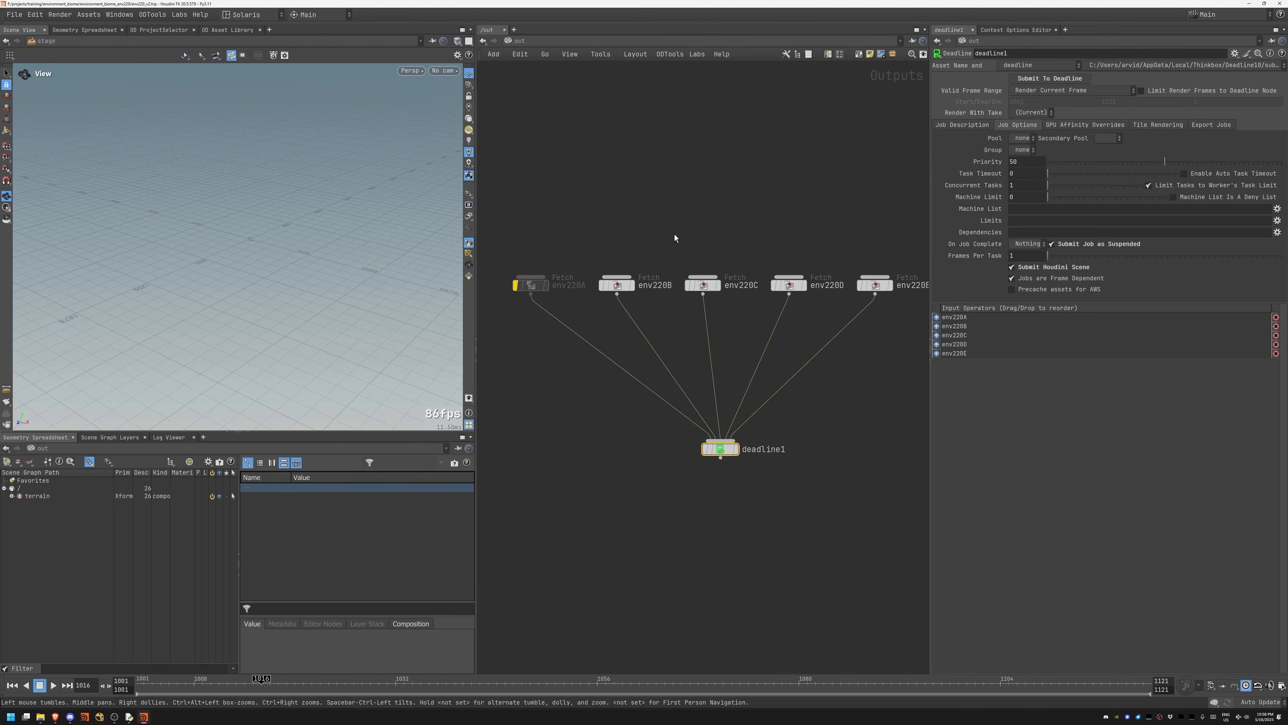
key("n")
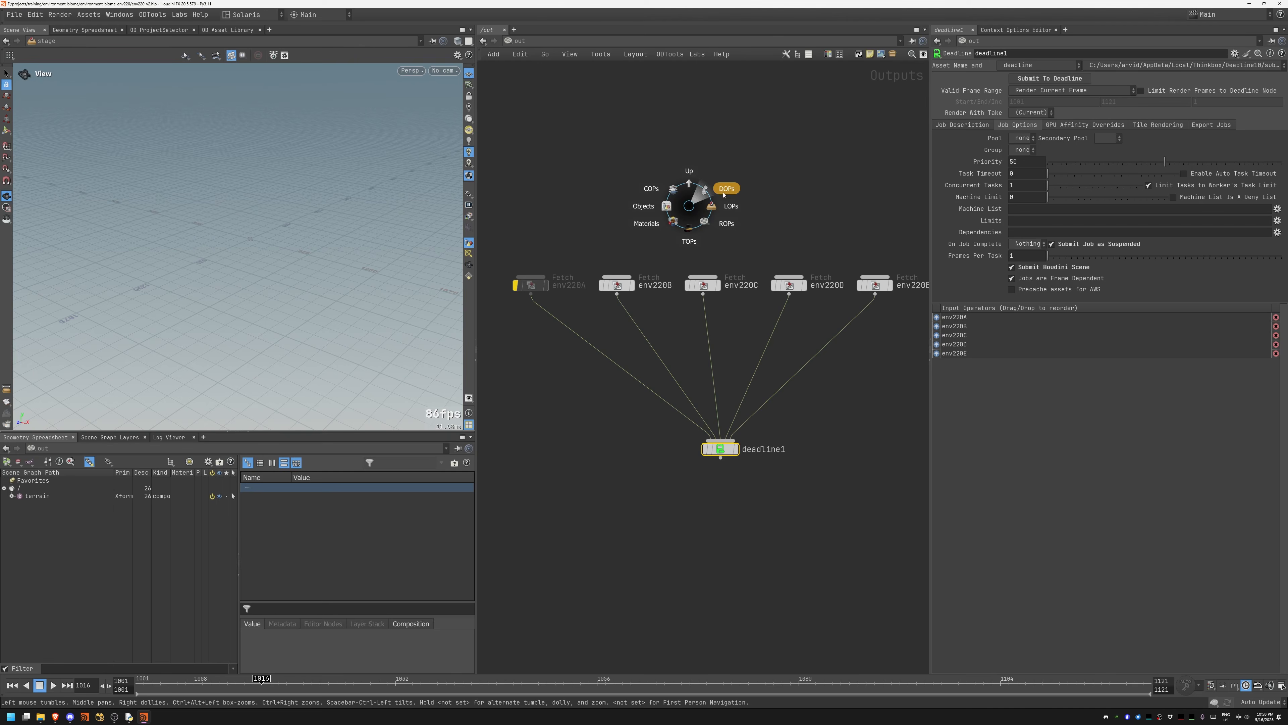
left_click(723, 210)
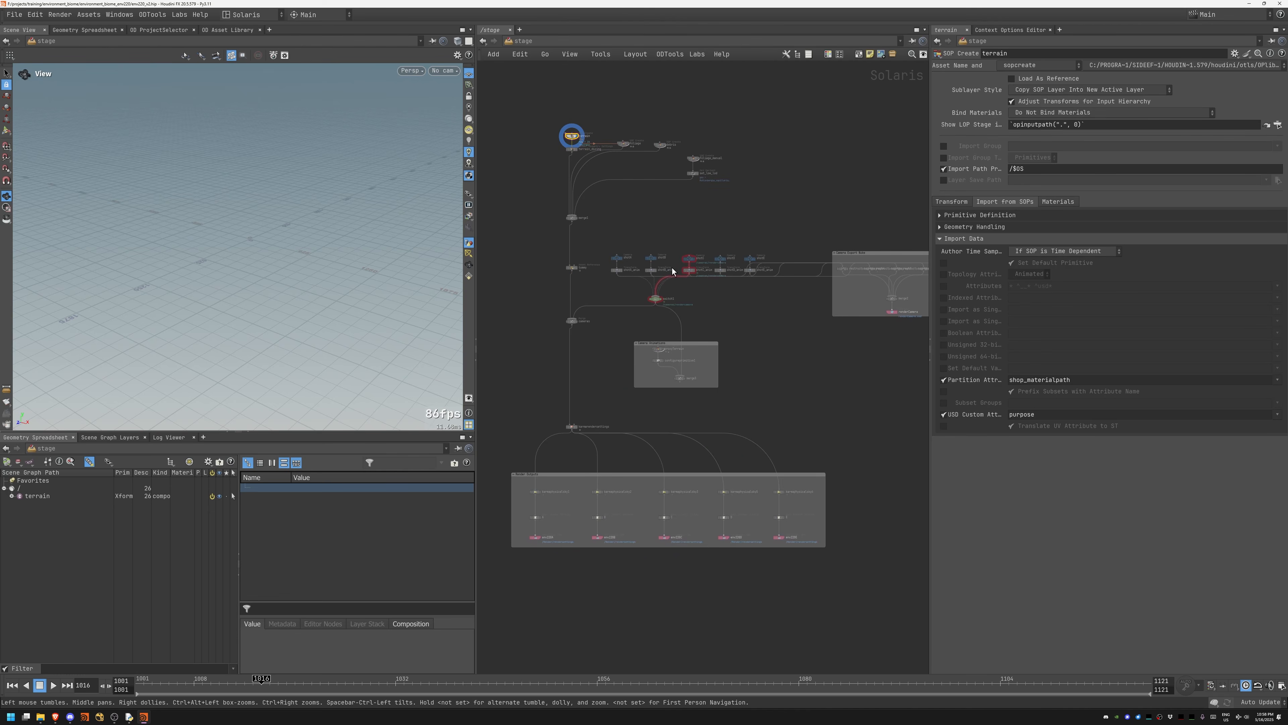
Step: Examine the upper stage nodes: terrain, terrain_dicing, foliage, debris, foliage_manual and set_low_lod feeding merge1
middle_click_drag(690, 221, 525, 186)
scroll(757, 308, "up", 3)
middle_click_drag(583, 223, 832, 330)
middle_click_drag(489, 186, 663, 284)
middle_click_drag(620, 140, 654, 240)
scroll(615, 206, "up", 3)
left_click_drag(604, 257, 604, 198)
mouse_move(600, 269)
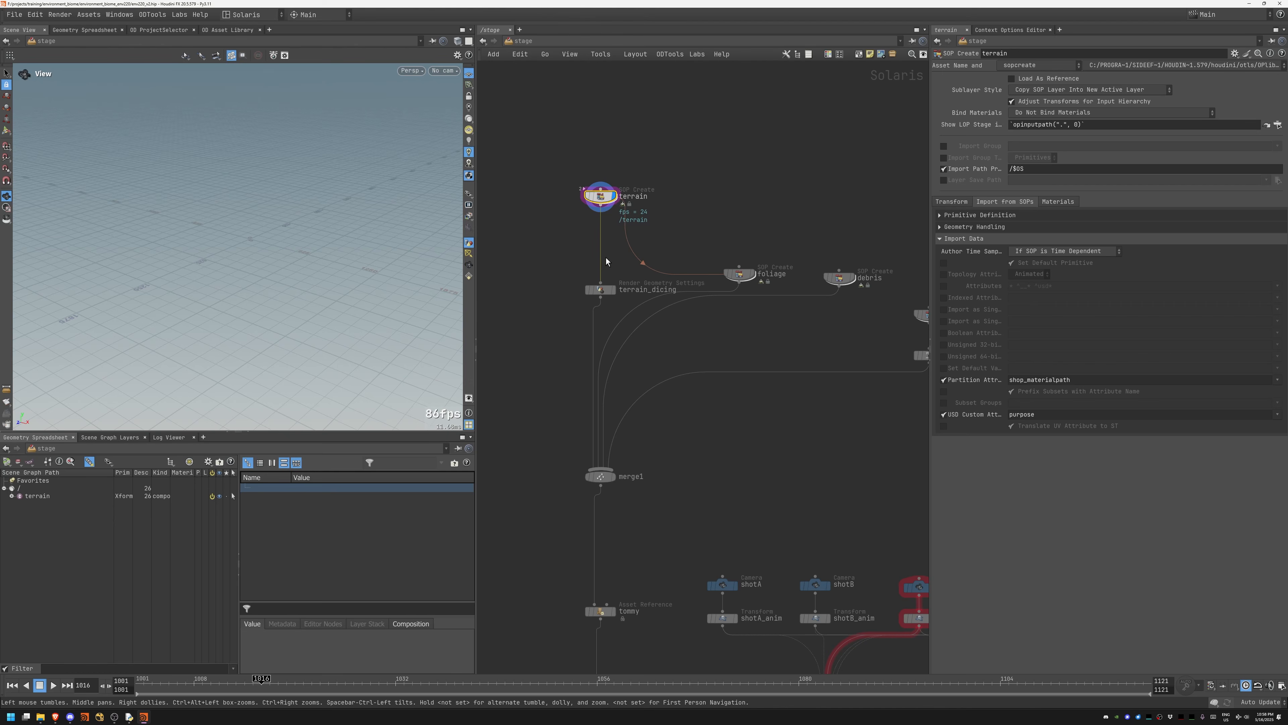
middle_click_drag(741, 257, 672, 228)
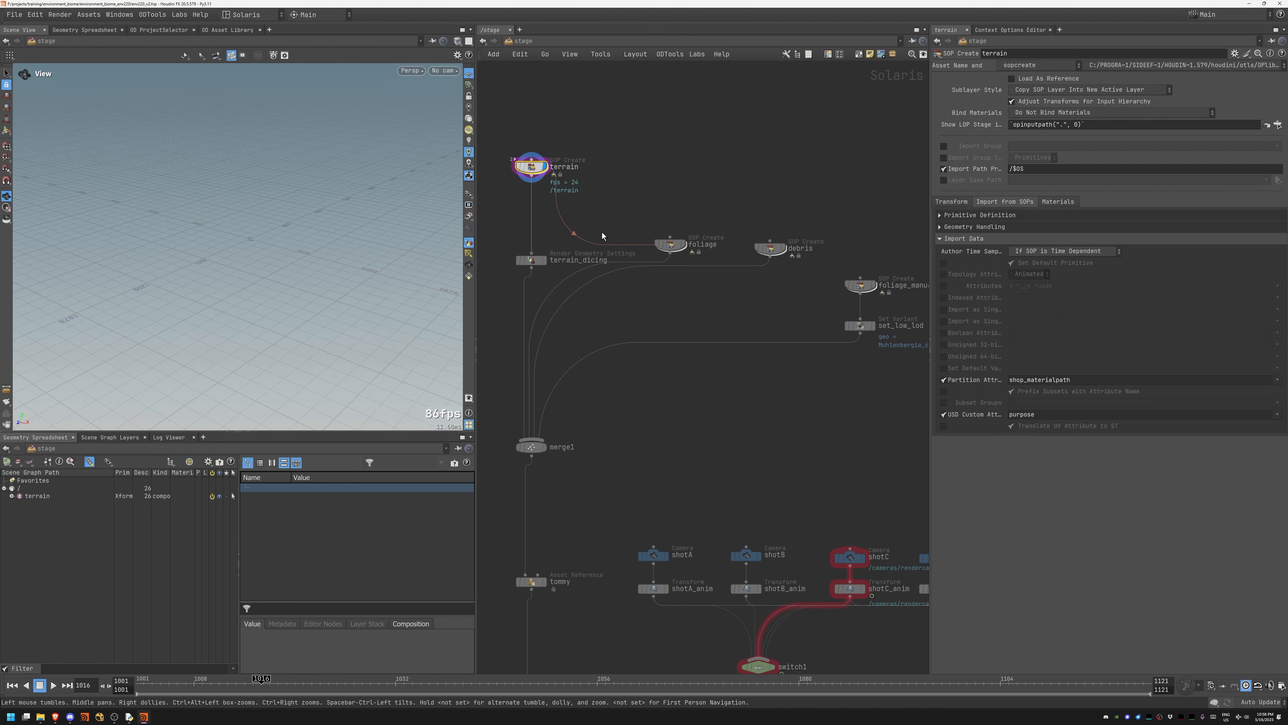
middle_click_drag(768, 212, 661, 176)
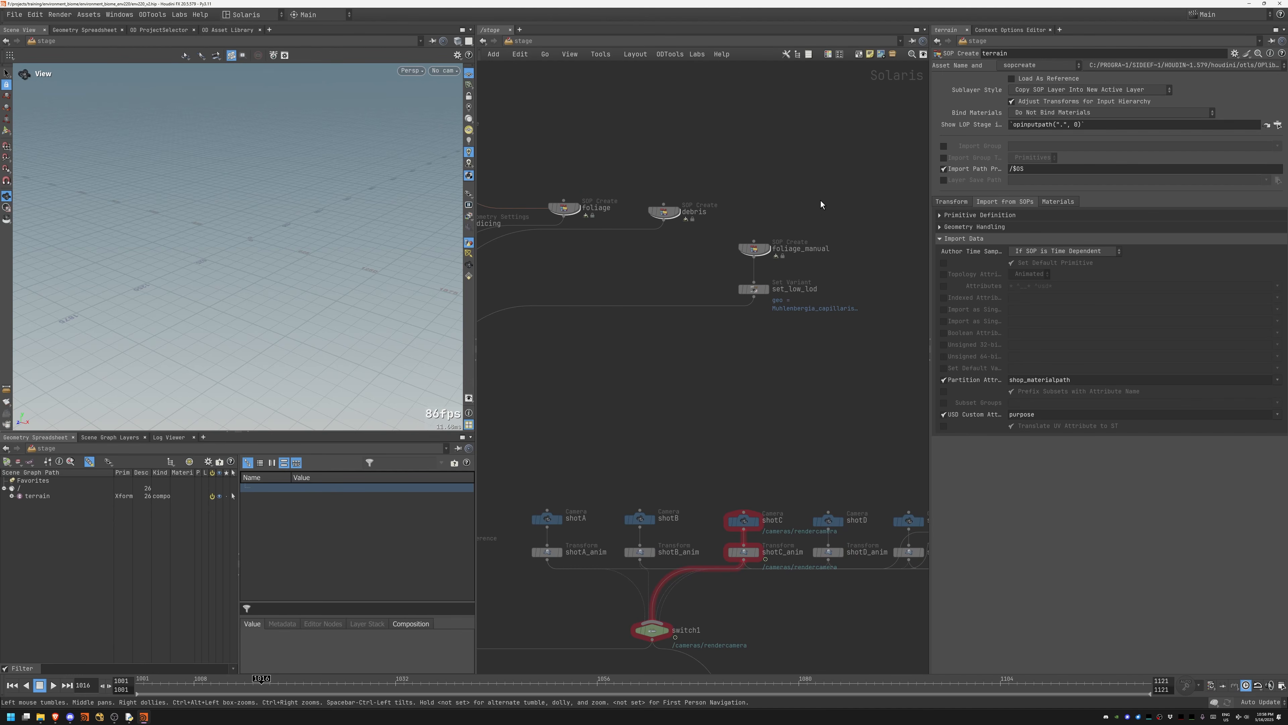
left_click_drag(815, 206, 753, 295)
mouse_move(502, 300)
middle_mouse_down()
mouse_move(712, 259)
mouse_move(626, 303)
middle_mouse_up()
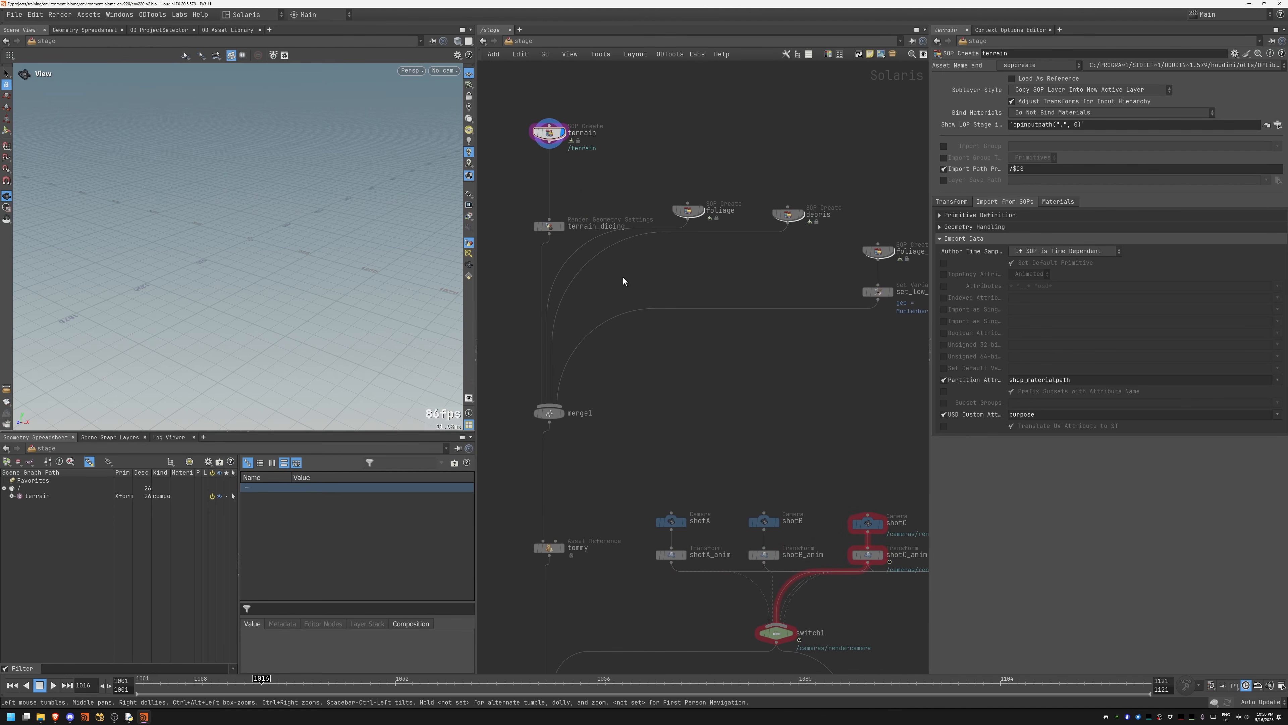
left_click_drag(509, 103, 738, 198)
Step: Examine the main chain below merge1, from the asset reference and shot camera switch through the cameras merge to karmarendersettings
middle_click_drag(564, 475, 600, 257)
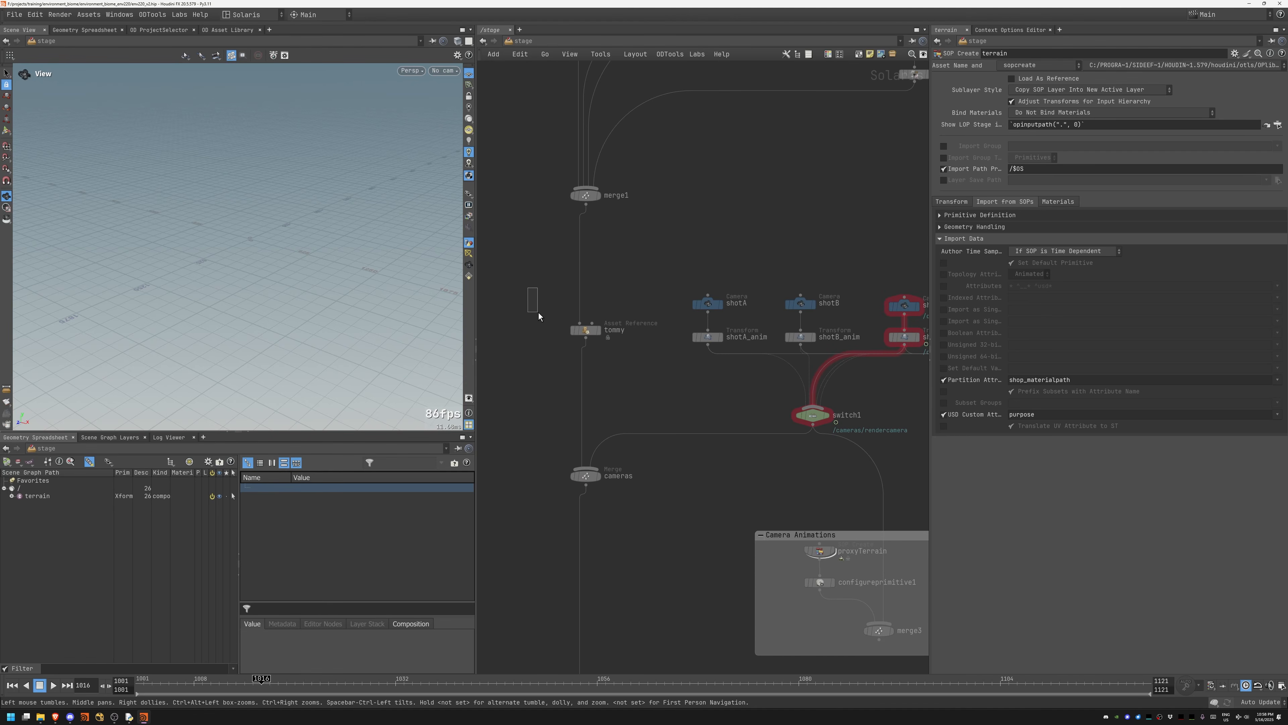
left_click_drag(541, 313, 541, 313)
middle_click_drag(541, 313, 551, 260)
left_click_drag(622, 280, 651, 272)
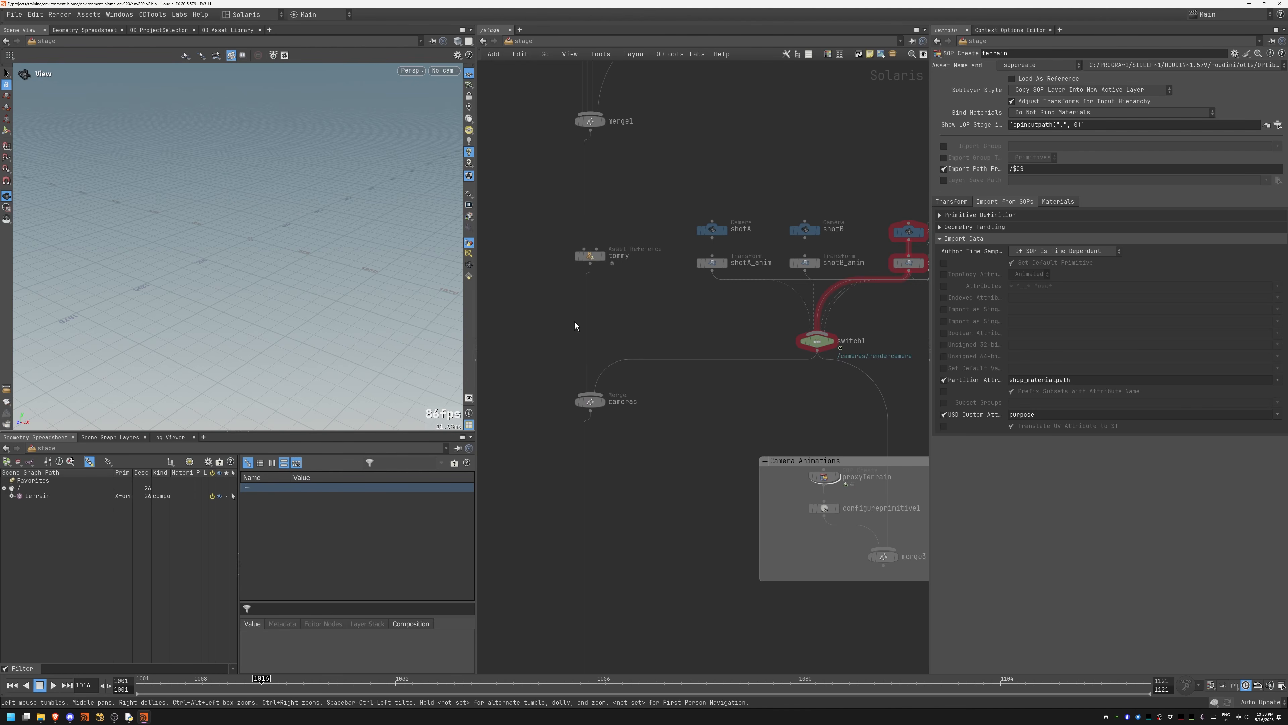
middle_click_drag(636, 477, 530, 445)
mouse_move(664, 394)
middle_mouse_down()
mouse_move(544, 386)
mouse_move(780, 253)
middle_mouse_up()
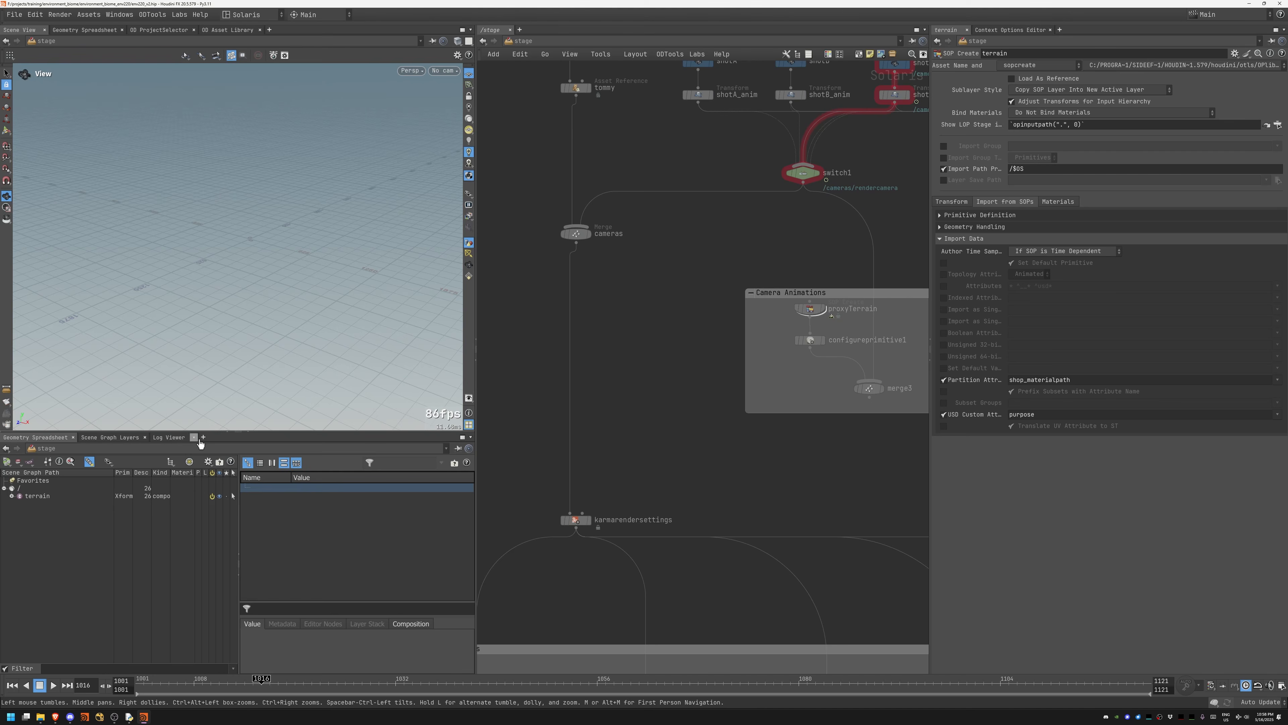
Step: Add a Context Options Editor to the pane below the scene view and look at the choices of its Shot option
left_click(203, 437)
mouse_move(236, 459)
left_click(335, 270)
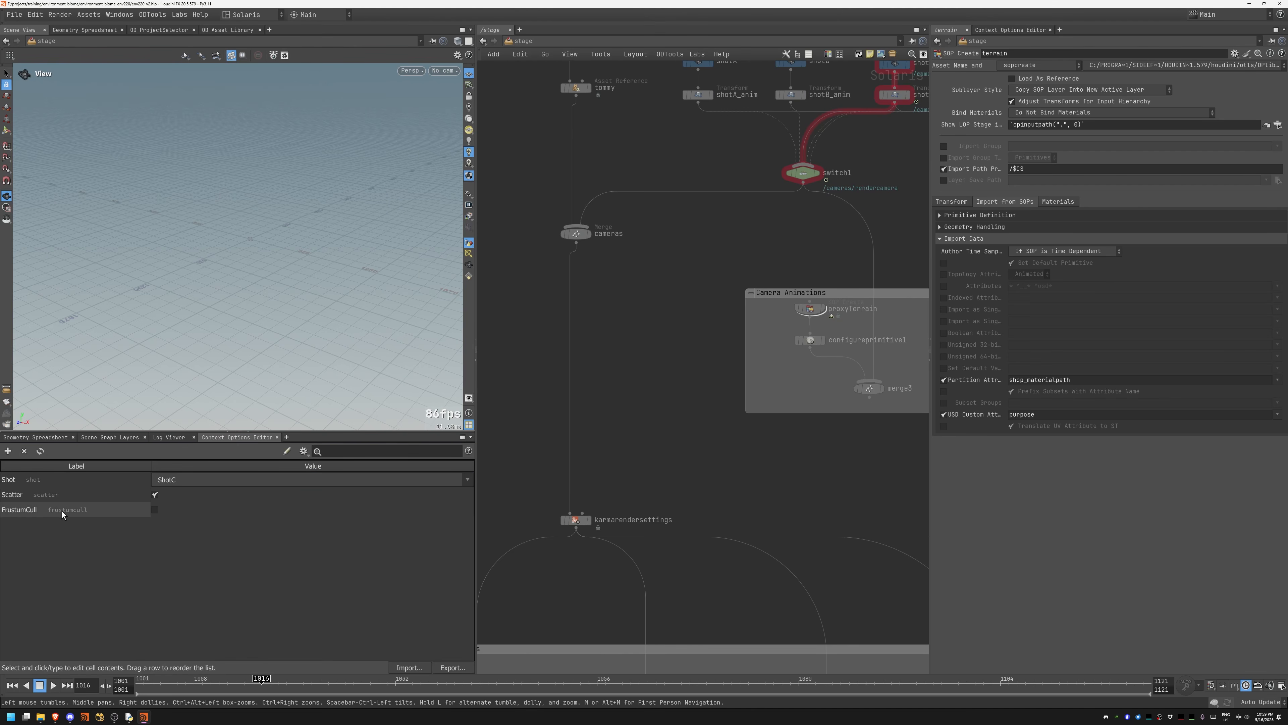
left_click(201, 478)
left_click(654, 357)
Step: Examine the Render Outputs branches with their physical skies and env220 render nodes, and return to the terrain node
middle_click_drag(524, 472, 551, 234)
left_click_drag(549, 235, 547, 328)
middle_click_drag(550, 388, 594, 191)
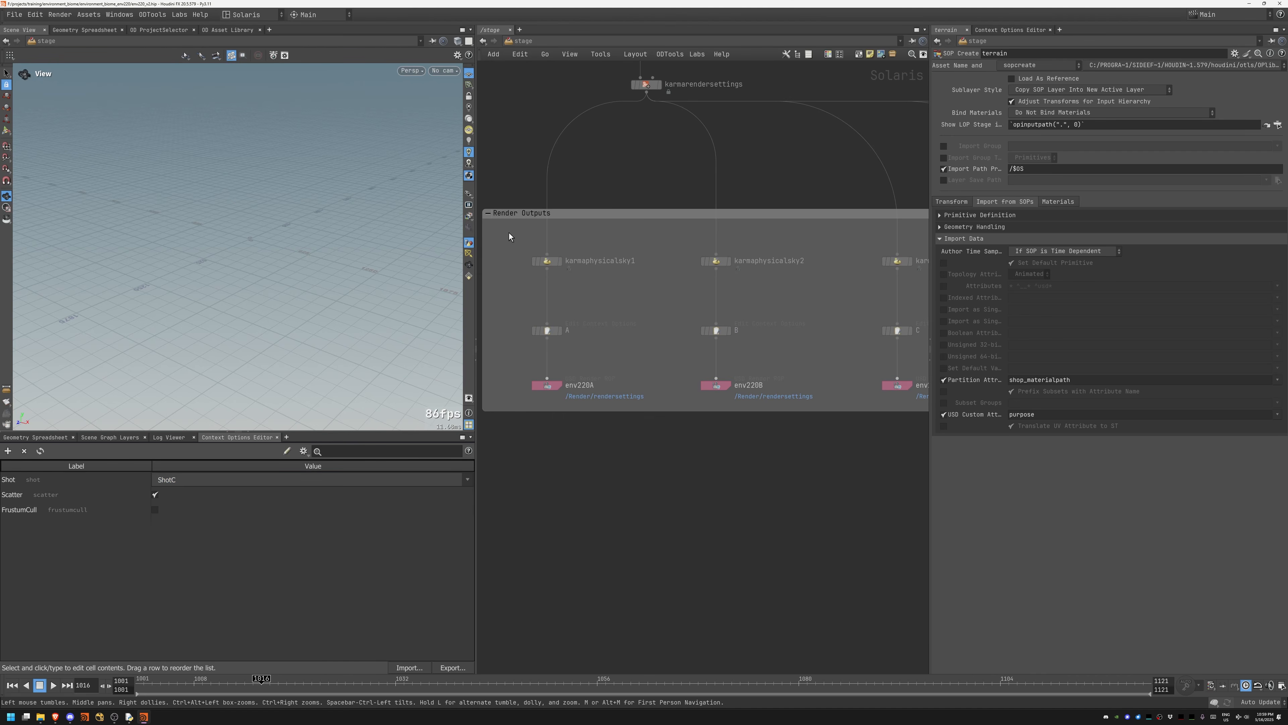
middle_click_drag(705, 265, 654, 408)
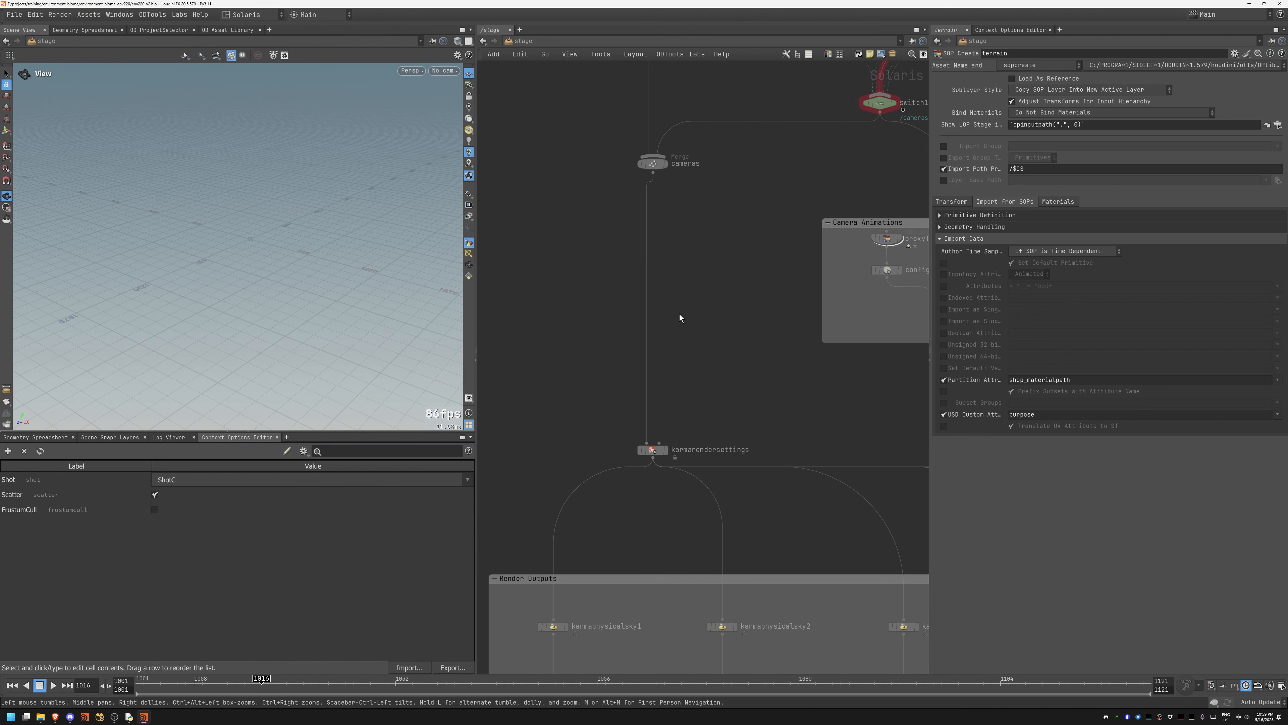
middle_click_drag(595, 253, 573, 529)
middle_click_drag(699, 198, 682, 476)
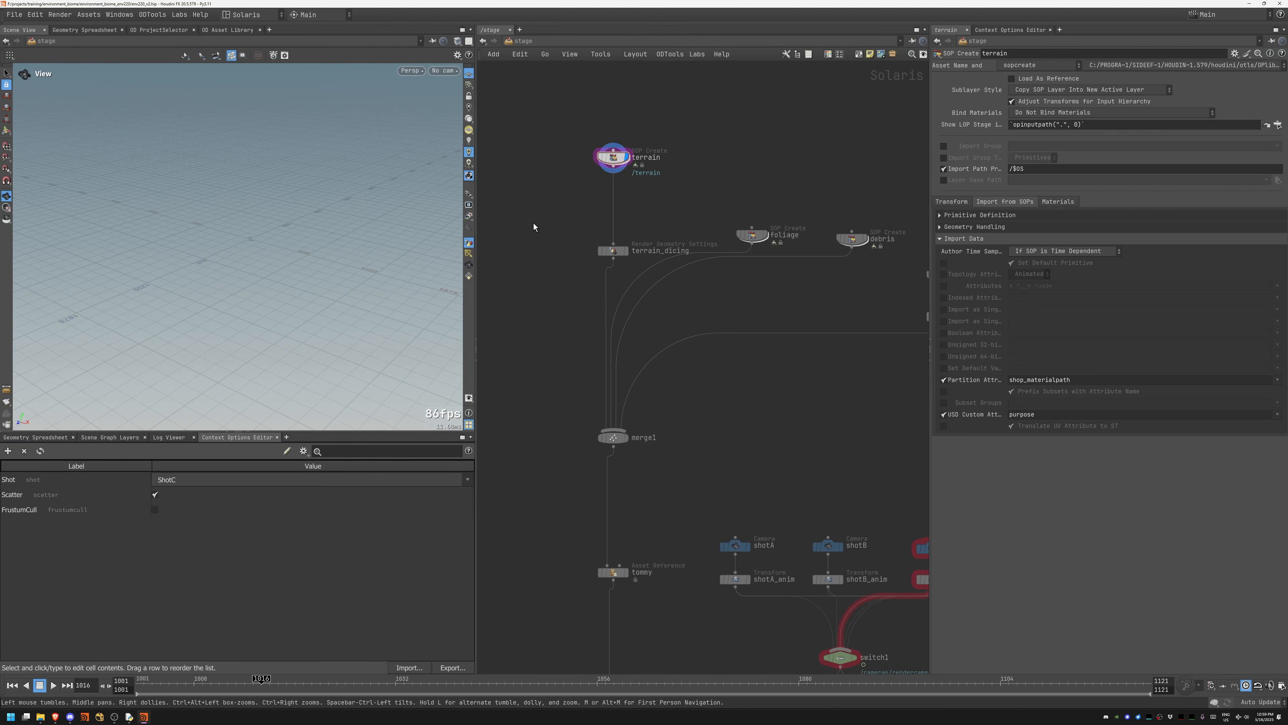
Step: Open the terrain node's geometry network and display grid1 as a shaded wireframe with its parameters
double_click(599, 195)
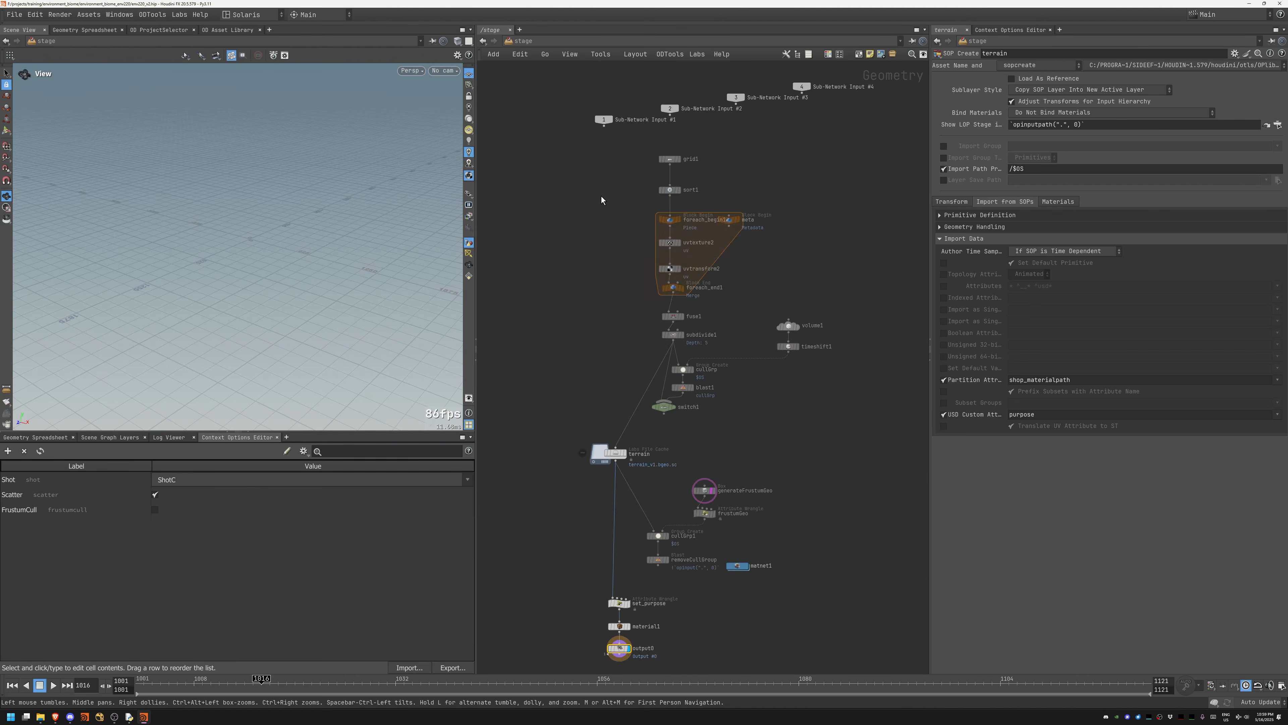
middle_click_drag(814, 187, 768, 222)
scroll(708, 217, "up", 5)
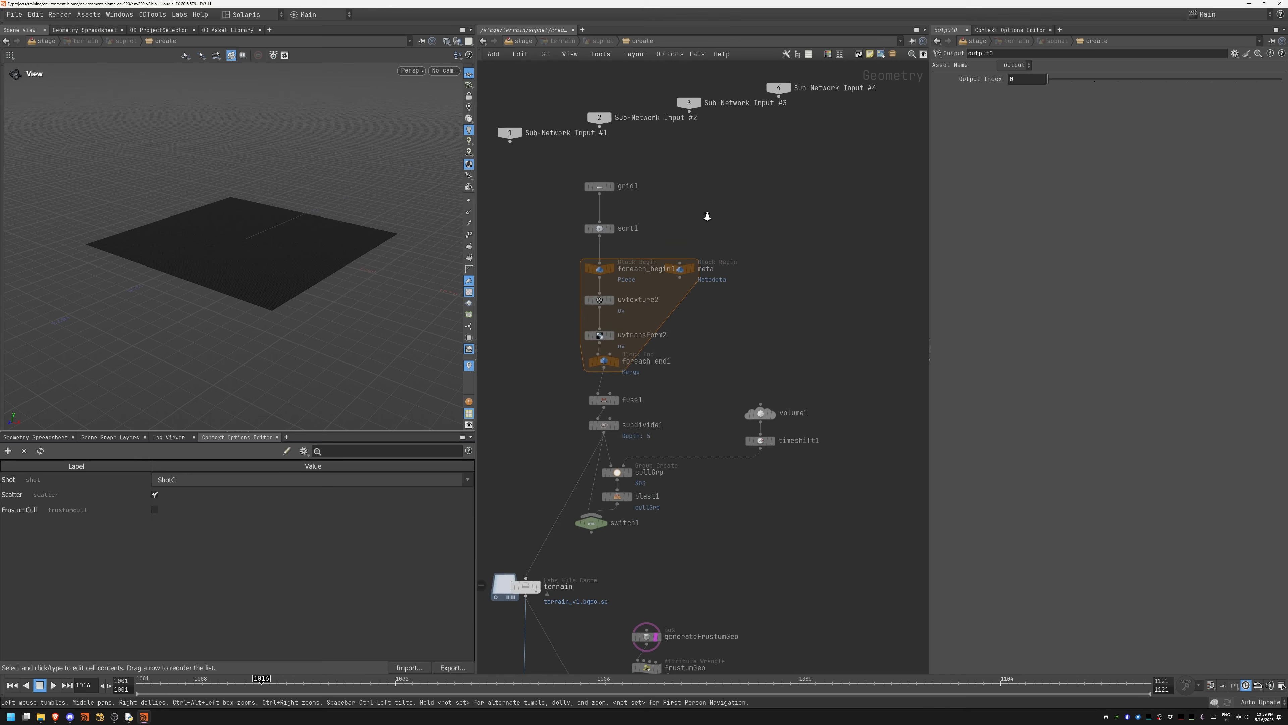
left_click_drag(261, 203, 256, 300)
key("shift+w")
key("shift+w")
right_click_drag(221, 349, 280, 354)
left_click_drag(280, 354, 374, 243)
left_click(586, 177)
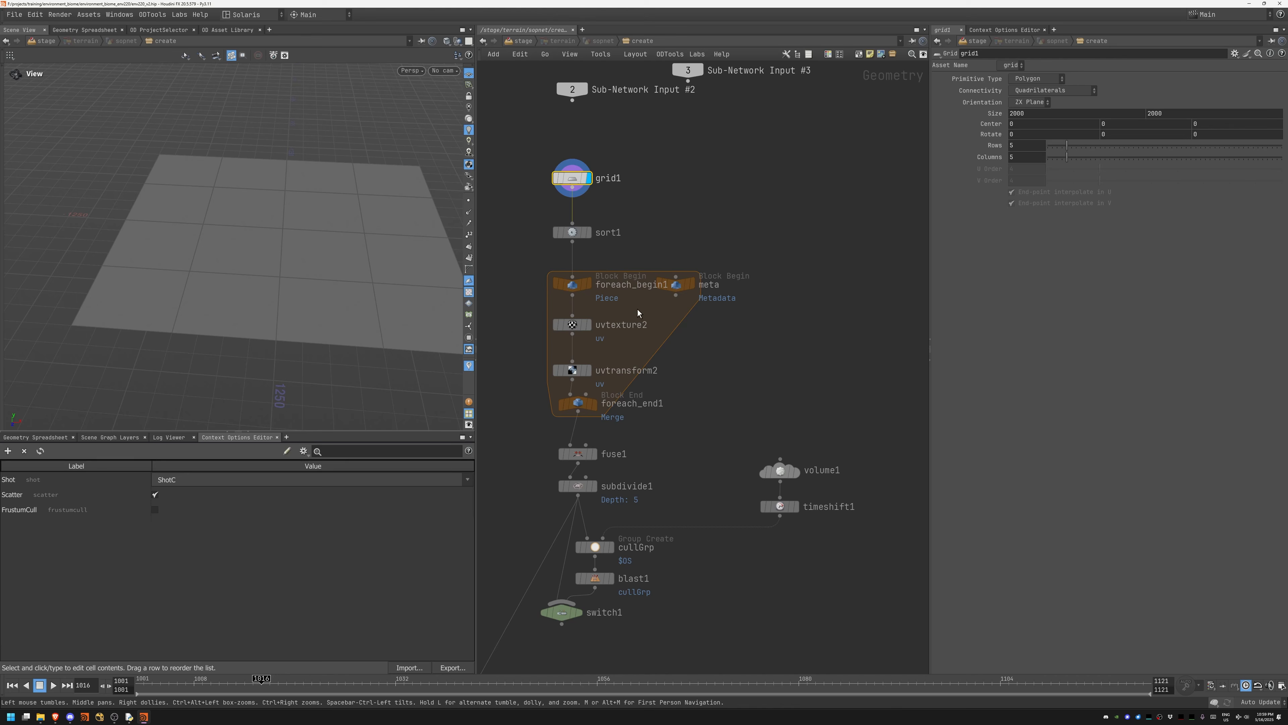
Step: Inspect the meta block and uvtexture2's Offset expressions, and display foreach_end1 framed in the UV view
left_click(676, 284)
left_click(576, 328)
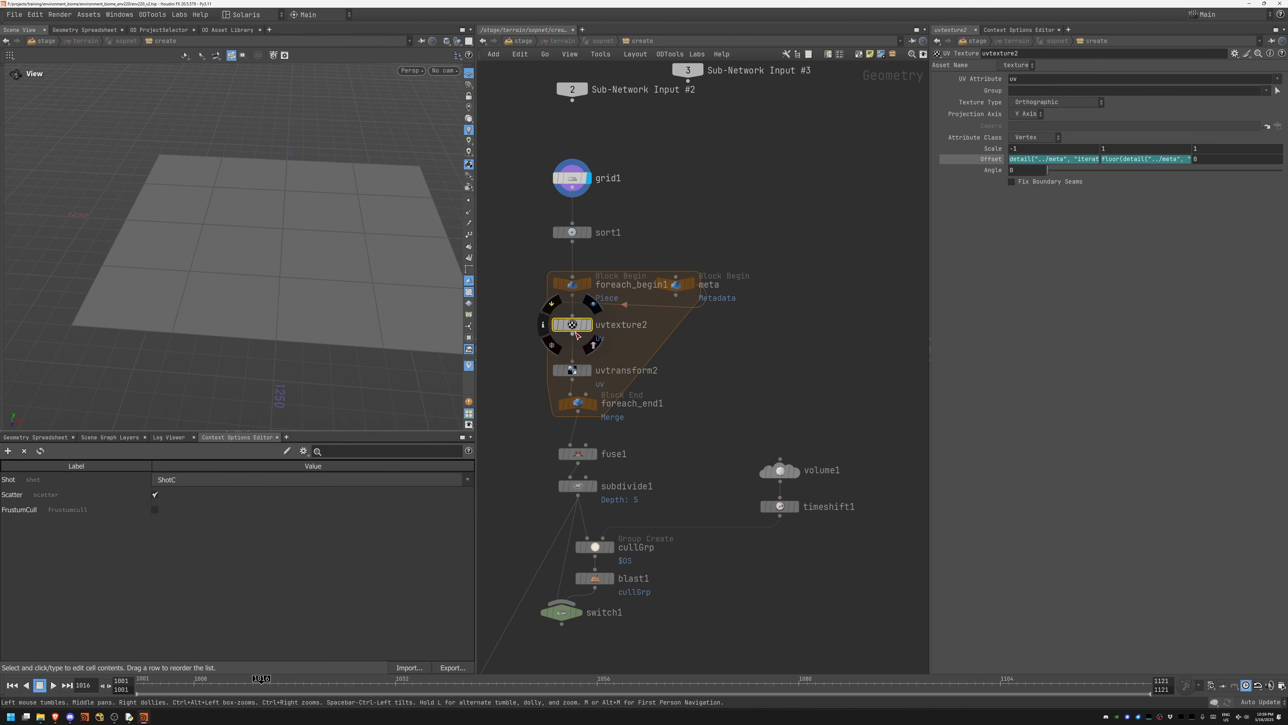
left_click(989, 158)
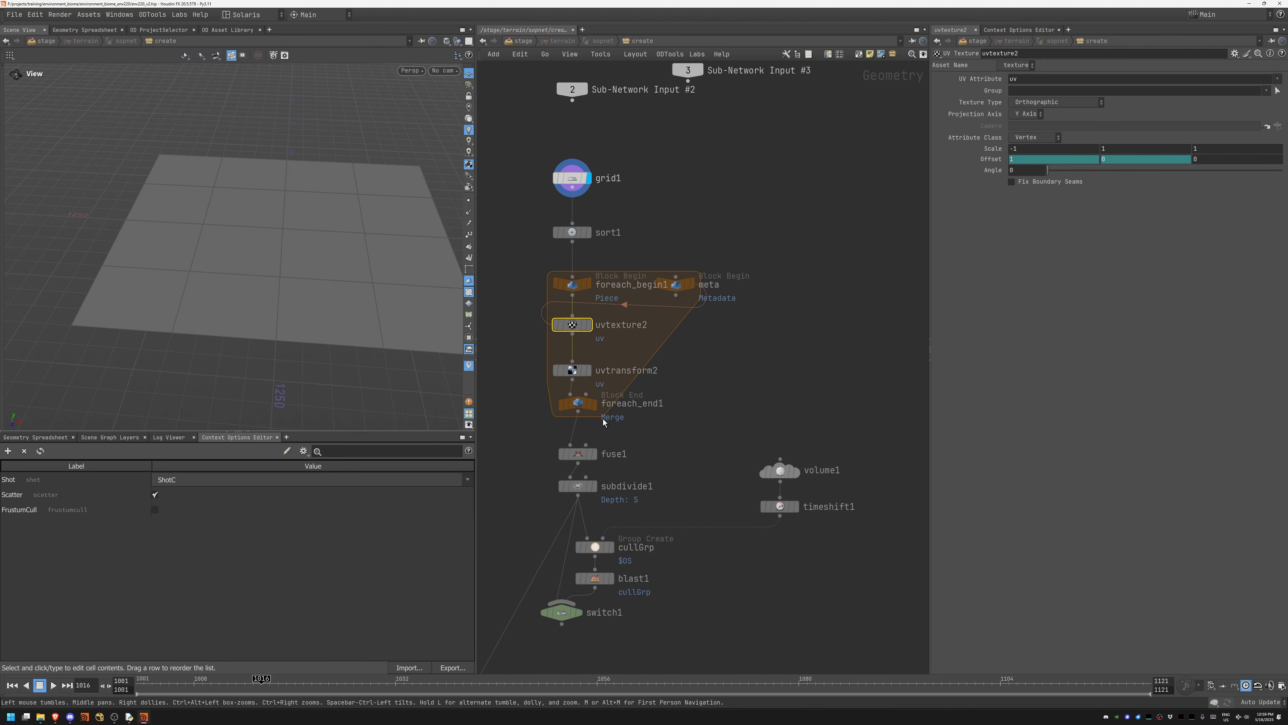
left_click(594, 404)
key("space+5")
right_click_drag(363, 287, 86, 396)
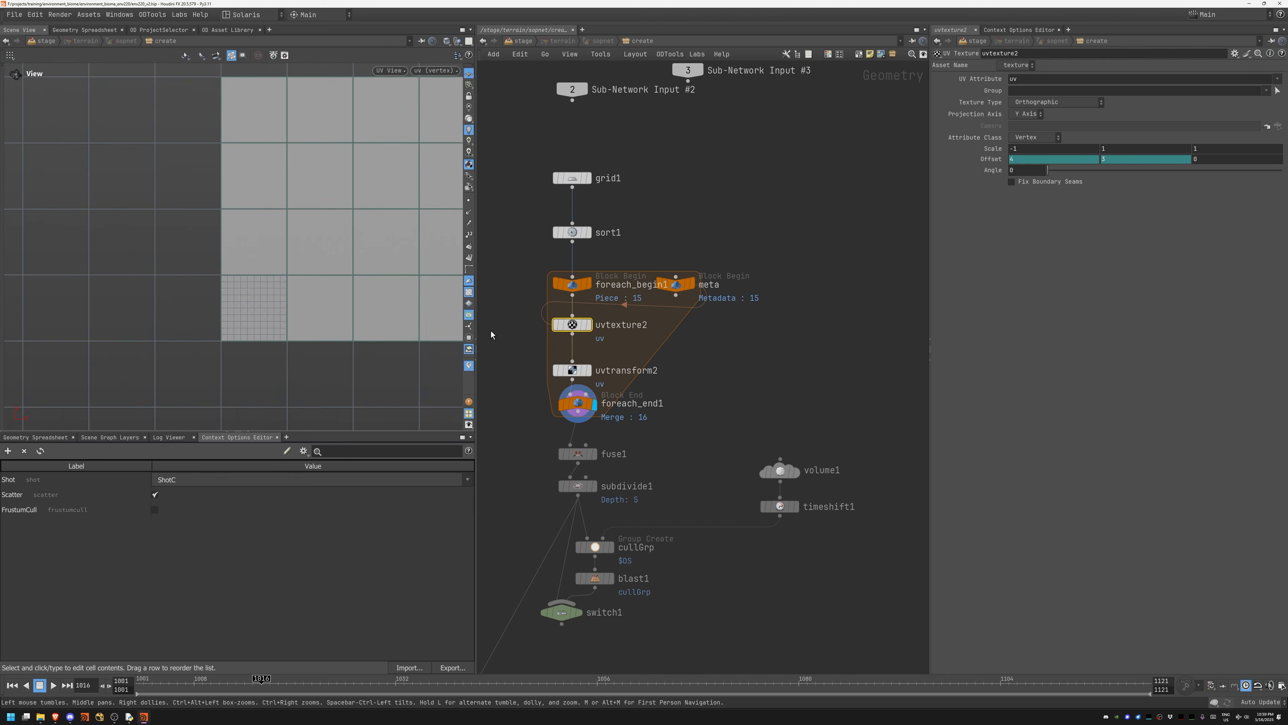
key("f")
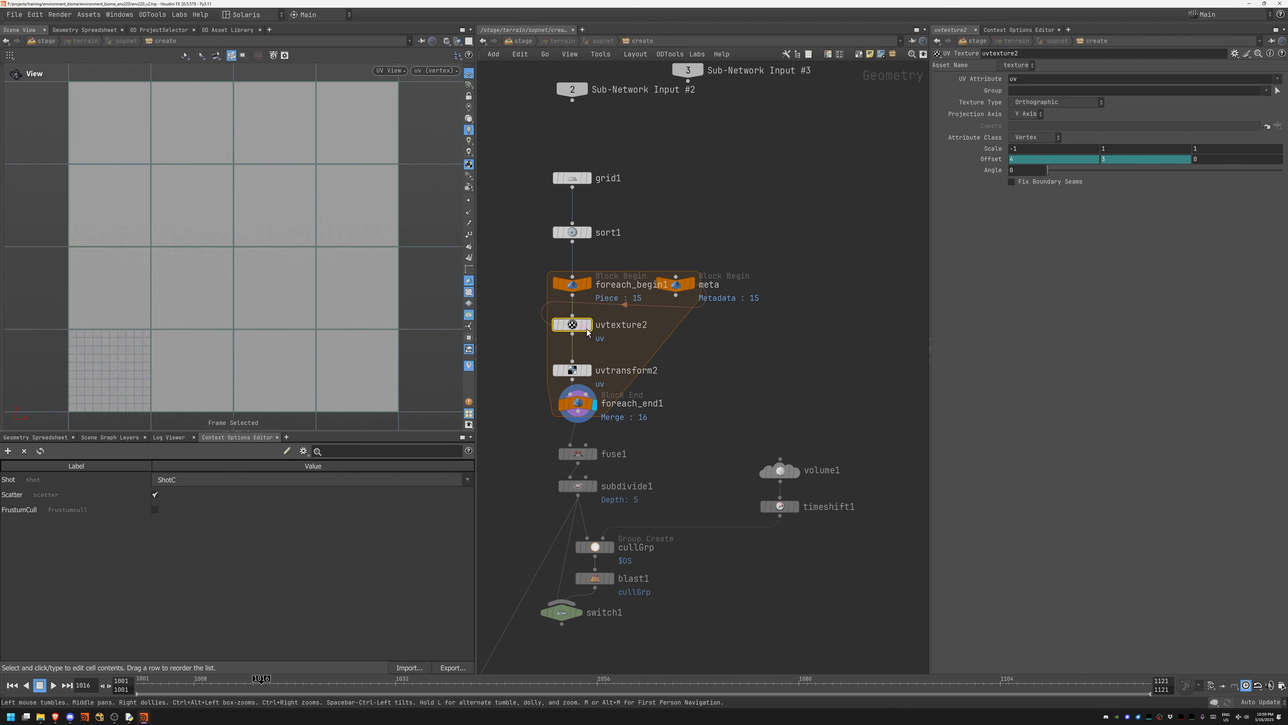
Step: Review grid1's row and column settings and sort1's primitive sorting options
left_click(572, 177)
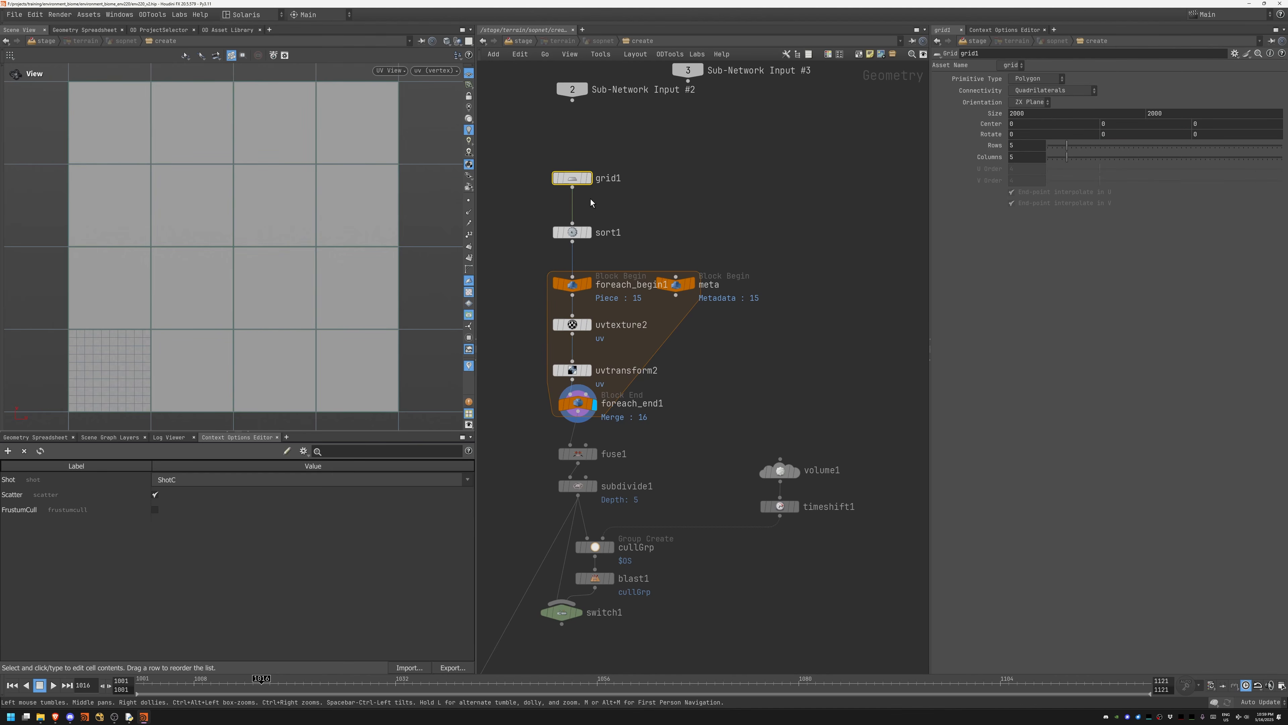
double_click(1009, 159)
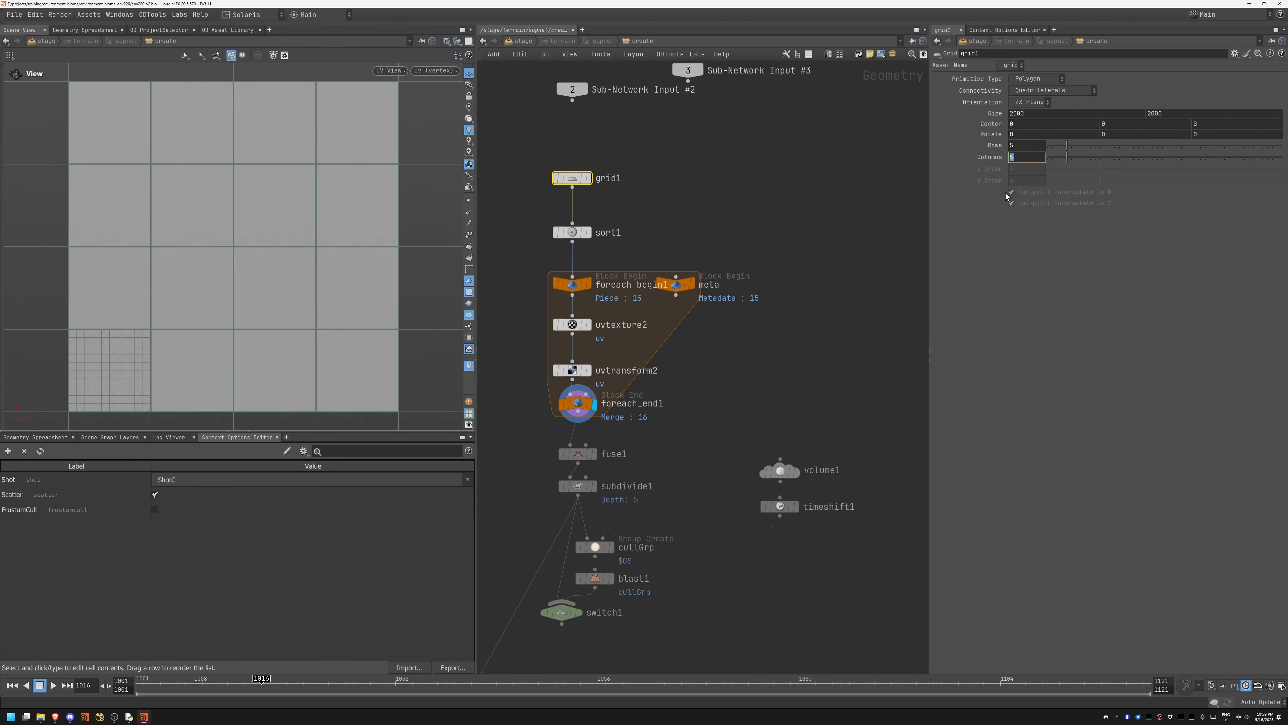
left_click(630, 226)
left_click(581, 236)
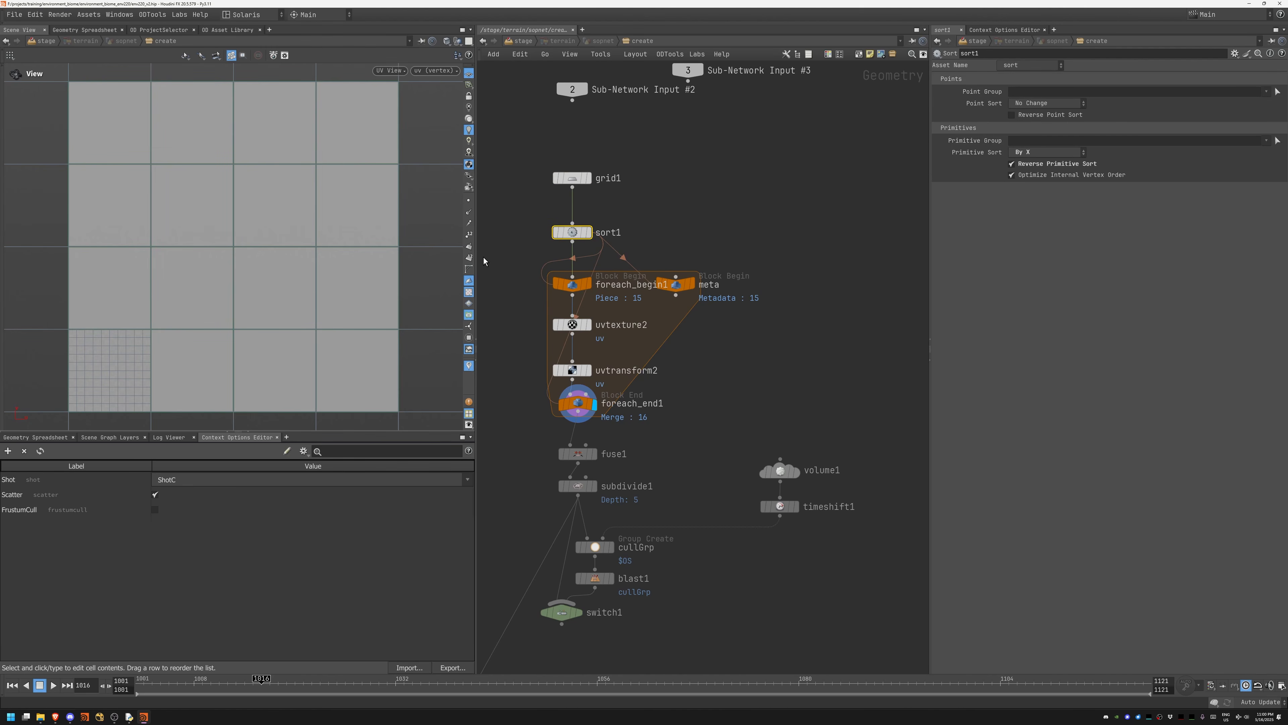
Step: Turn on primitive numbers and compare the numbering of grid1 and sort1 in the perspective view
left_click(469, 259)
left_click(588, 178)
left_click(576, 178)
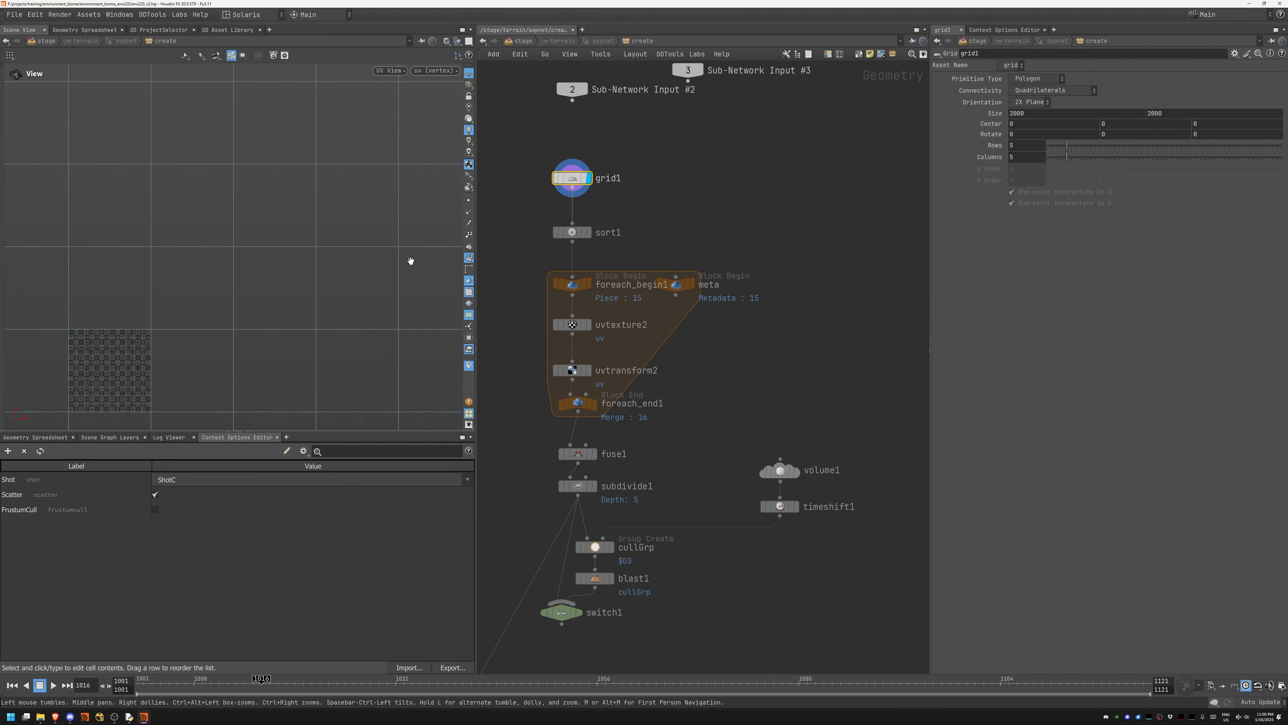
key("space+1")
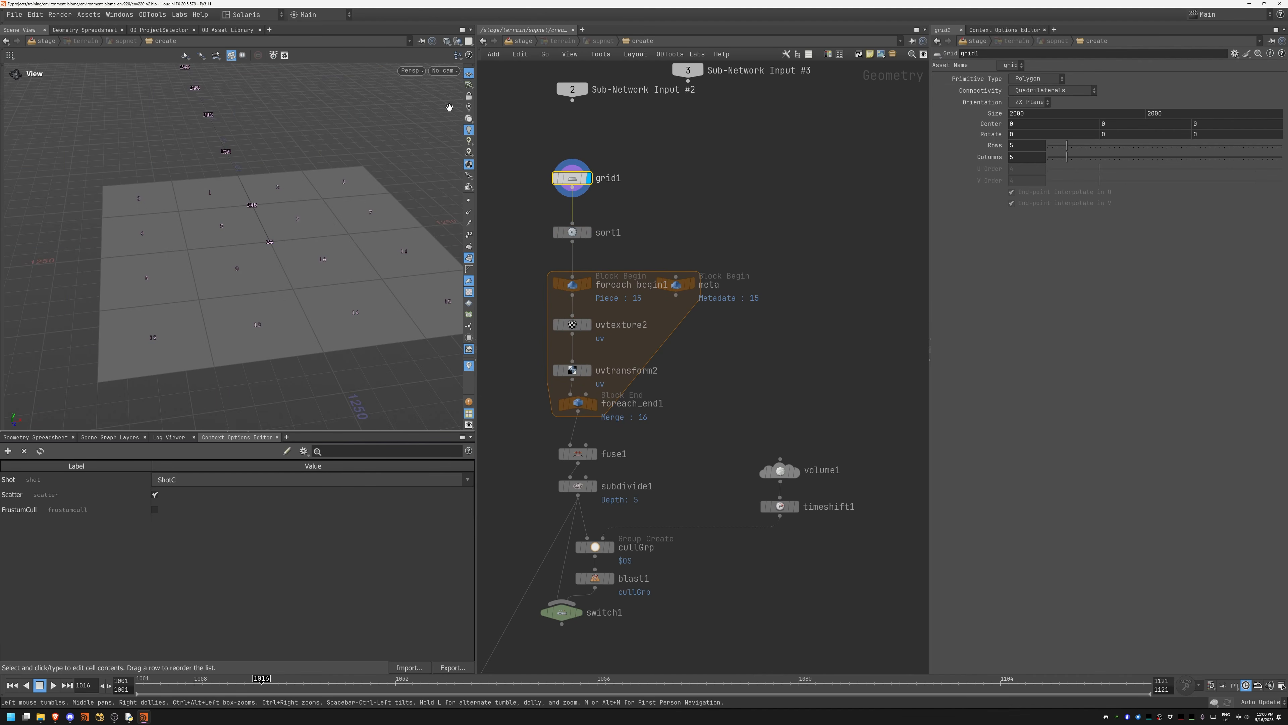
left_click(587, 231)
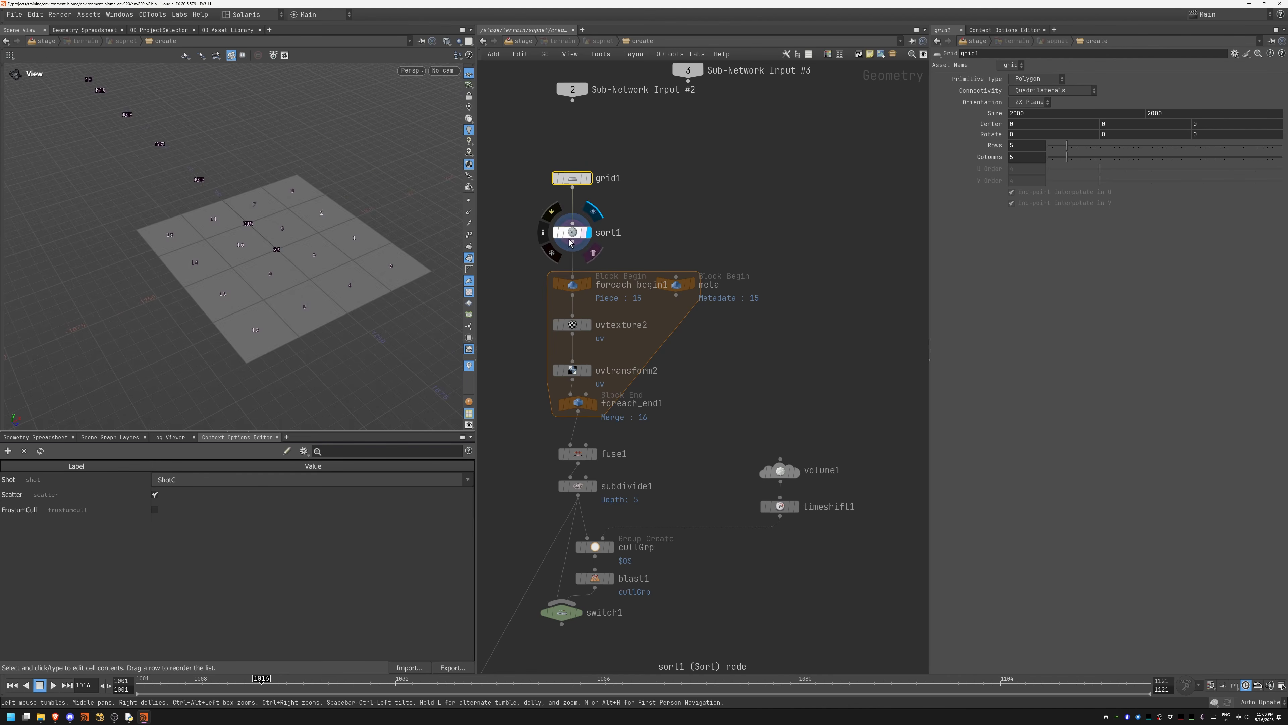
left_click_drag(400, 297, 308, 308)
right_click_drag(308, 308, 347, 314)
middle_click_drag(352, 290, 374, 344)
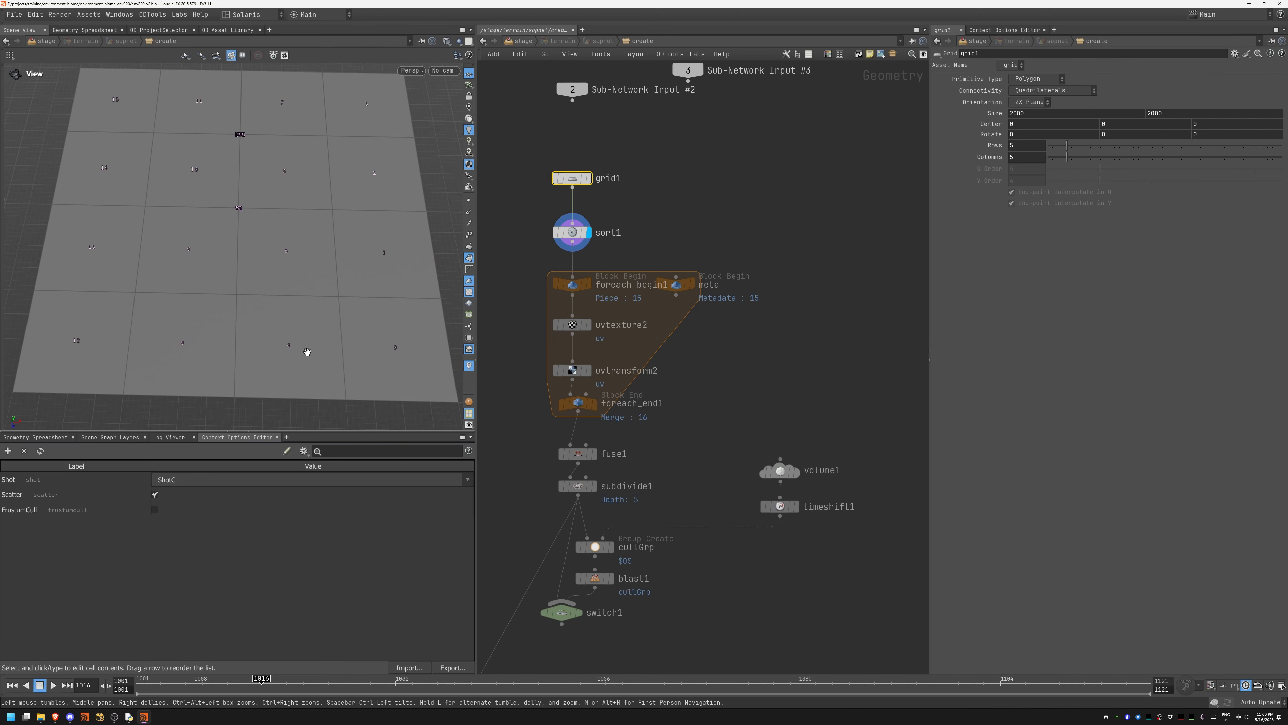
Step: Display foreach_end1 in the perspective view and examine its loop settings and uvtransform2's scale and pivot
middle_click_drag(659, 406, 672, 373)
left_click(606, 373)
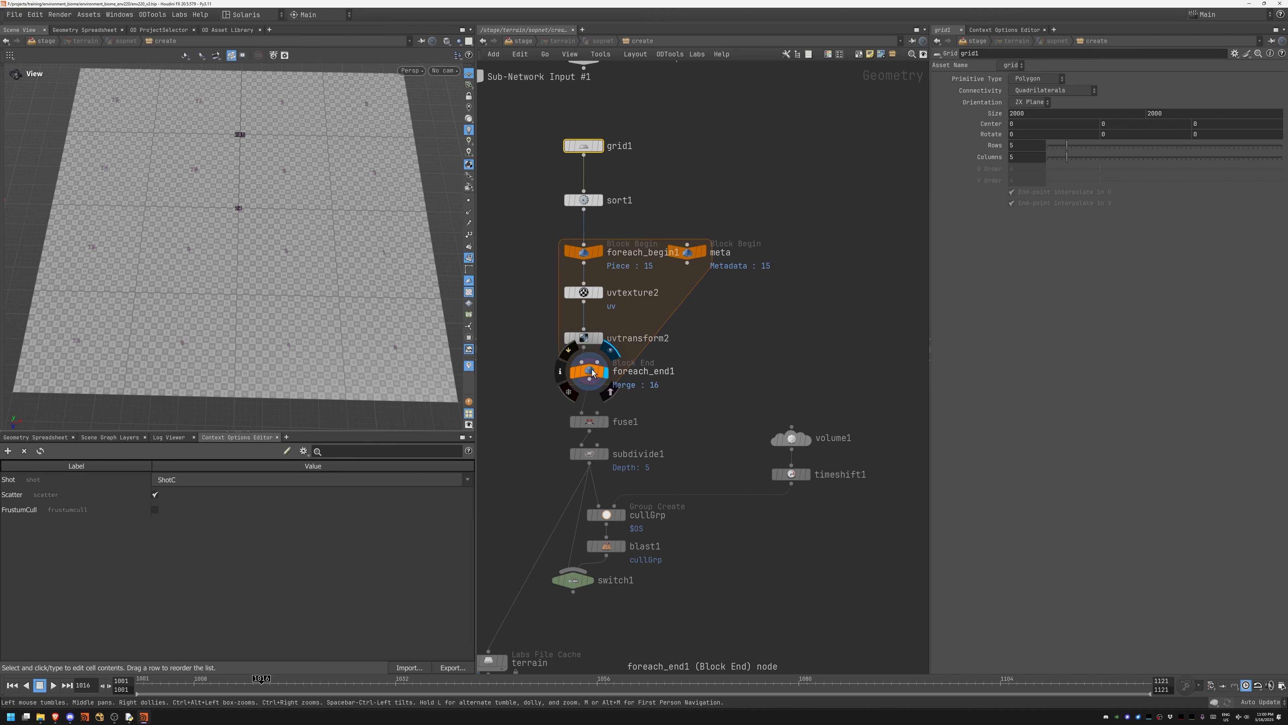
left_click(590, 371)
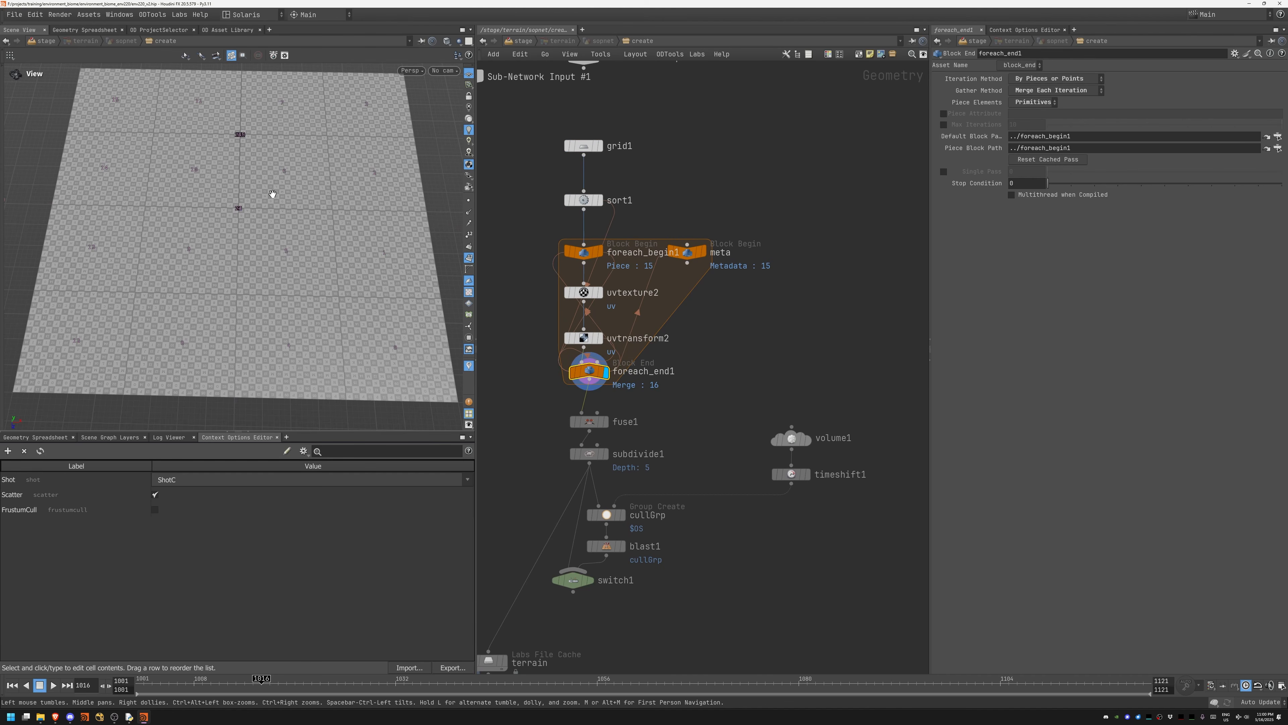
left_click_drag(234, 170, 244, 164)
left_click(445, 41)
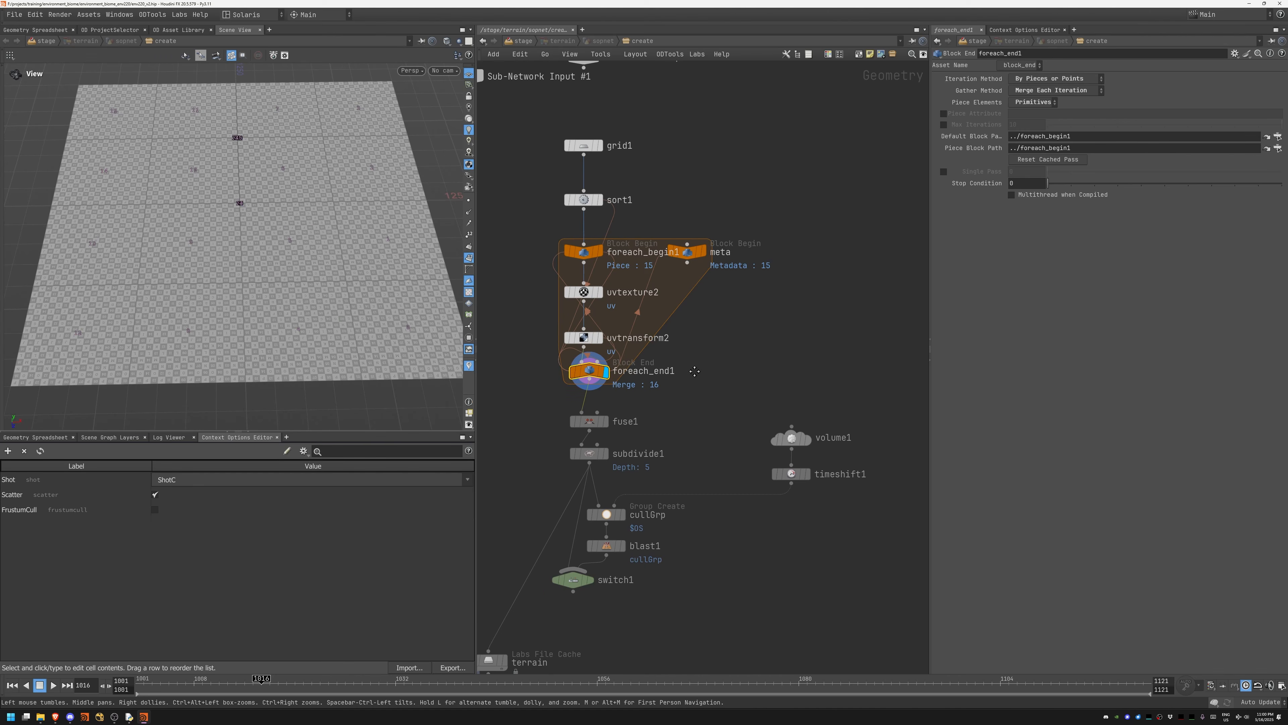
middle_click_drag(693, 369, 701, 344)
left_click(598, 318)
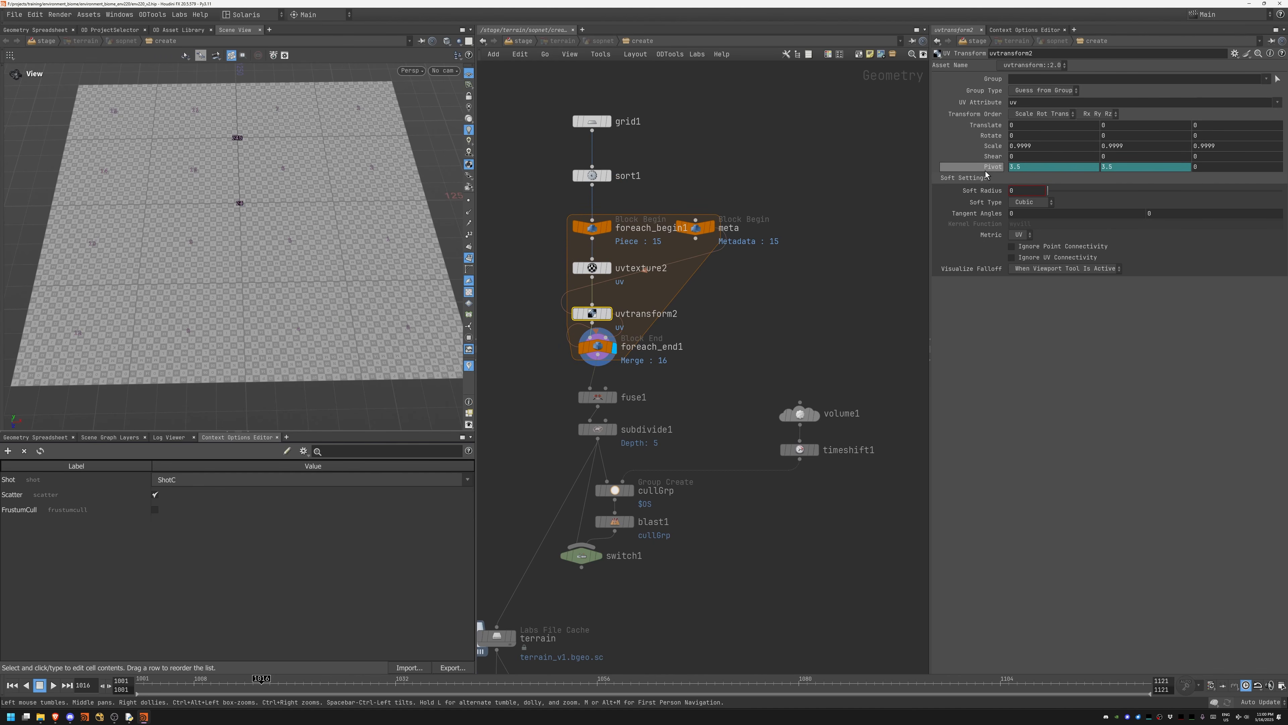
left_click_drag(284, 236, 288, 244)
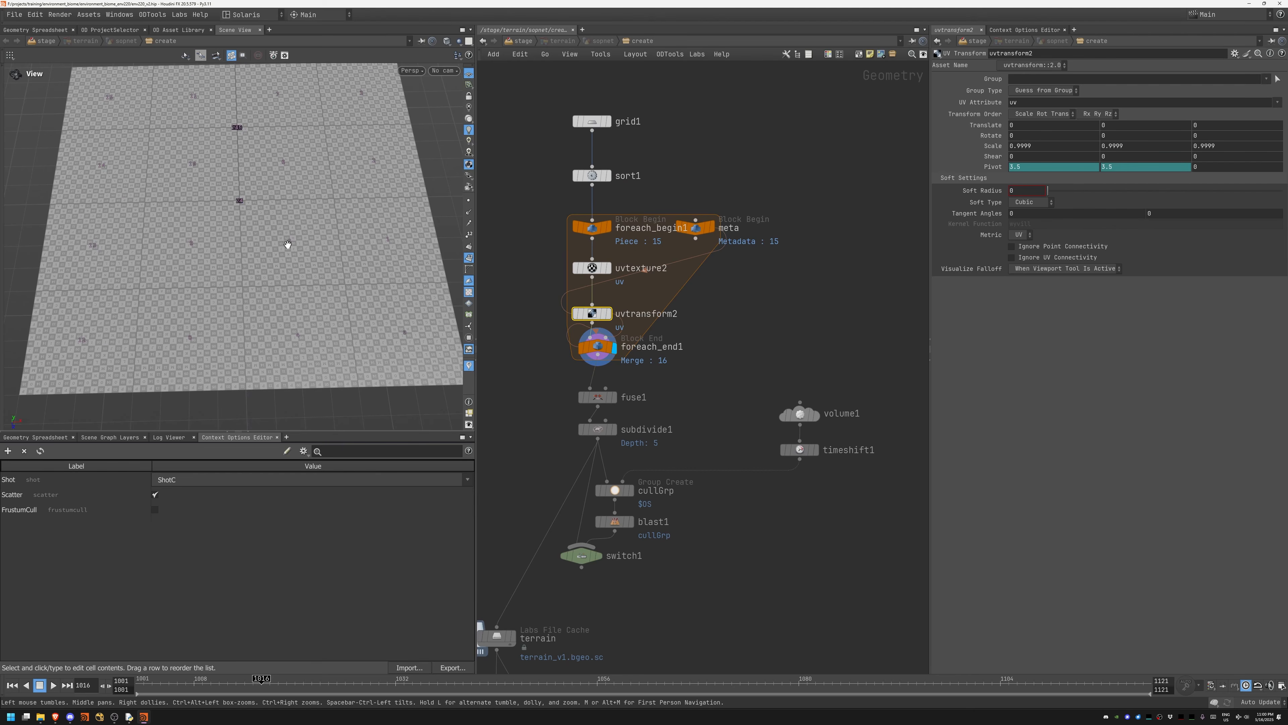
Step: Examine the primitive order in the UV view against sort1's settings and uvtexture2's Offset
key("space+5")
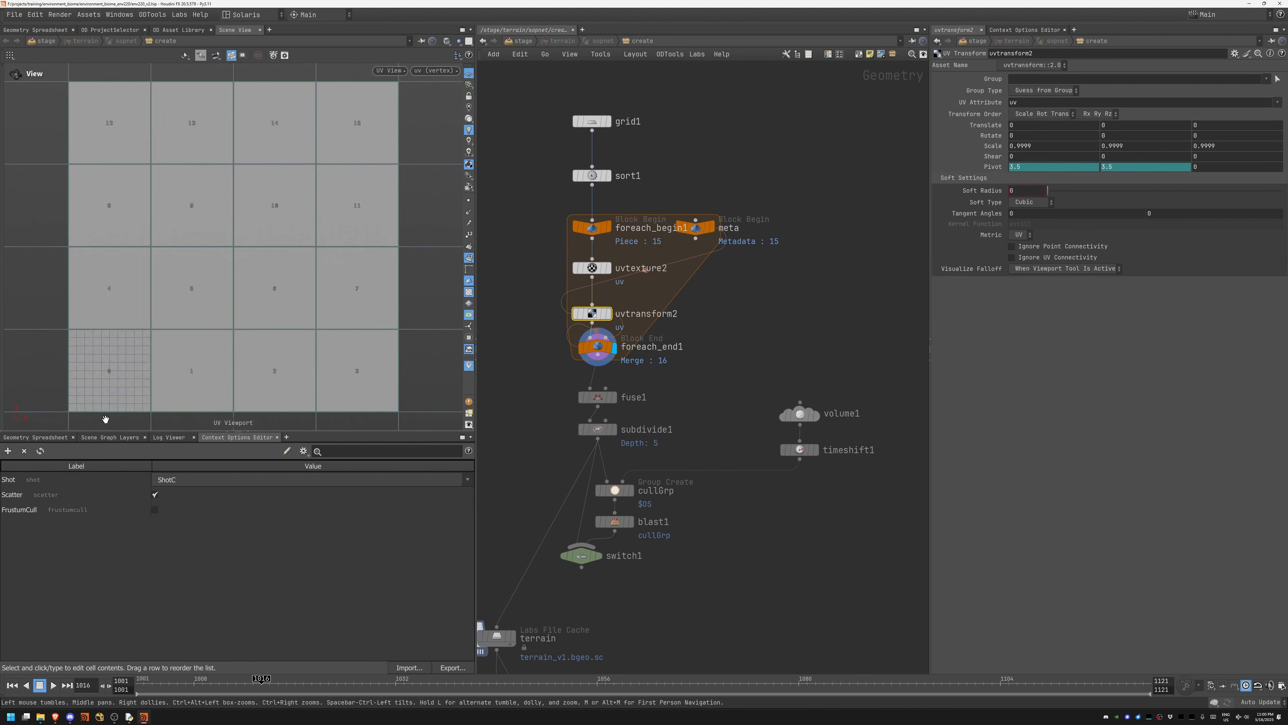
left_click(598, 176)
key("b")
key("b")
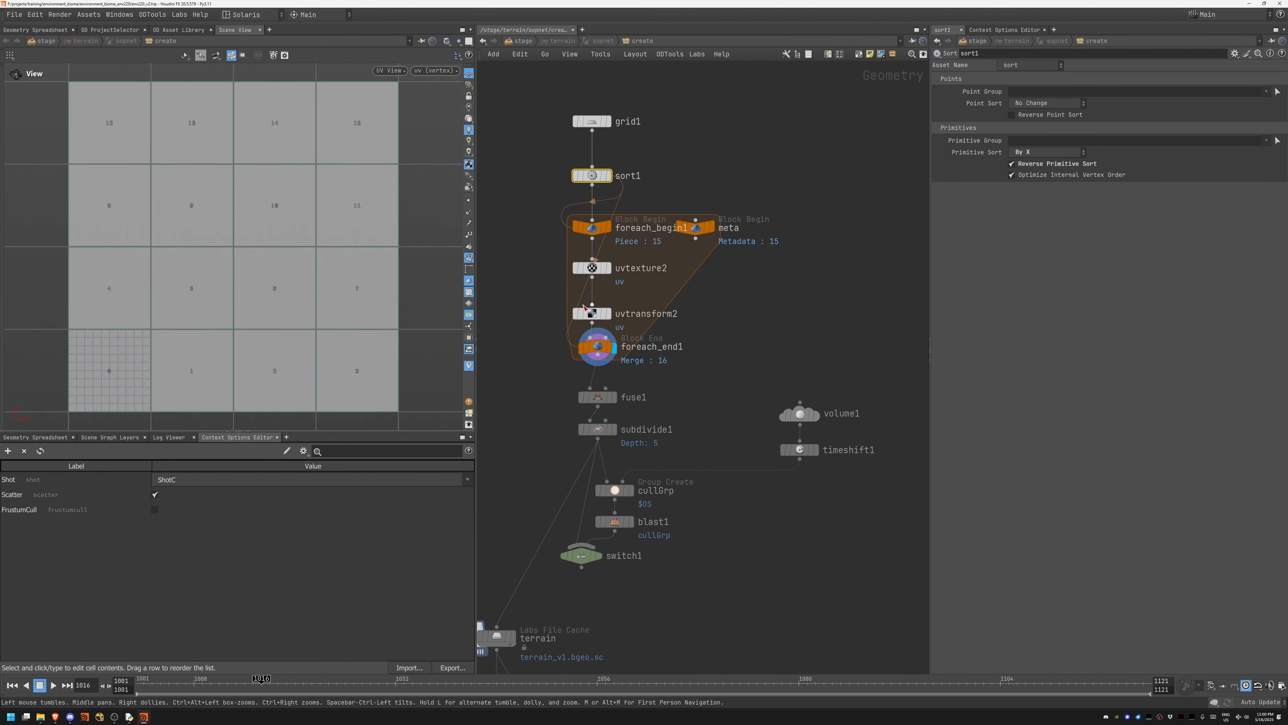
left_click(591, 267)
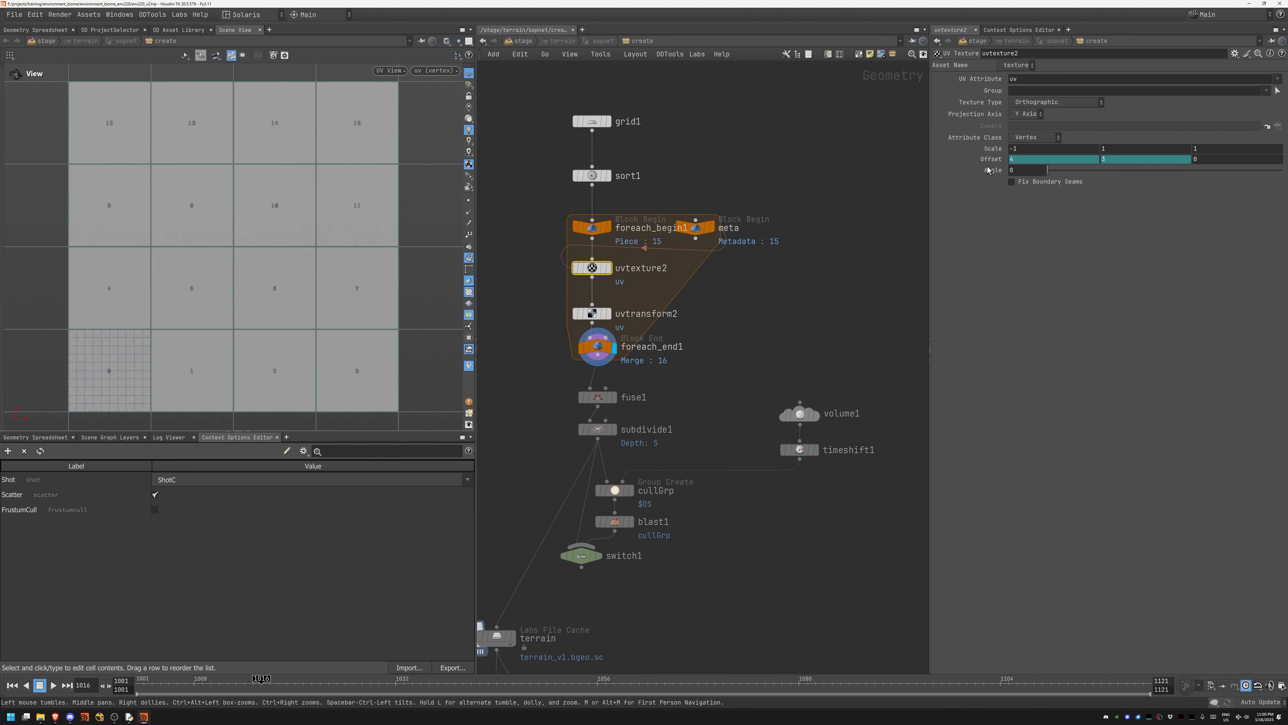
middle_click(976, 160)
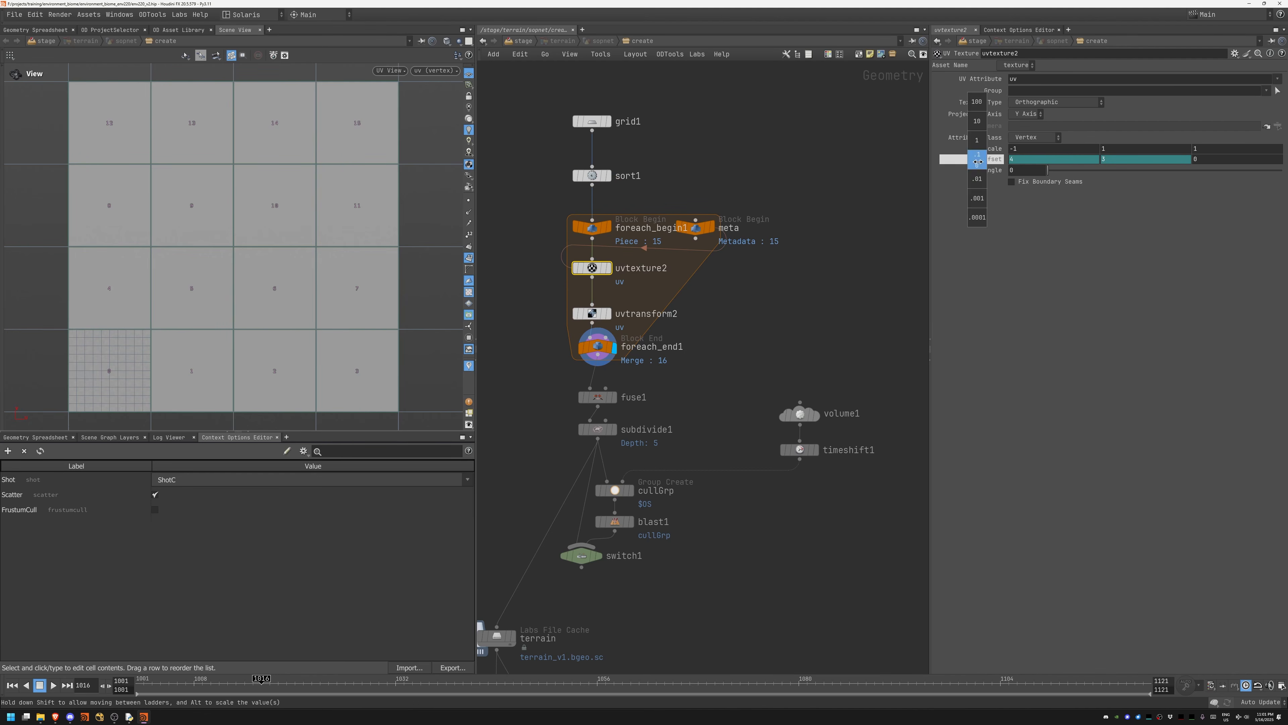
left_click(977, 160)
left_click(976, 160)
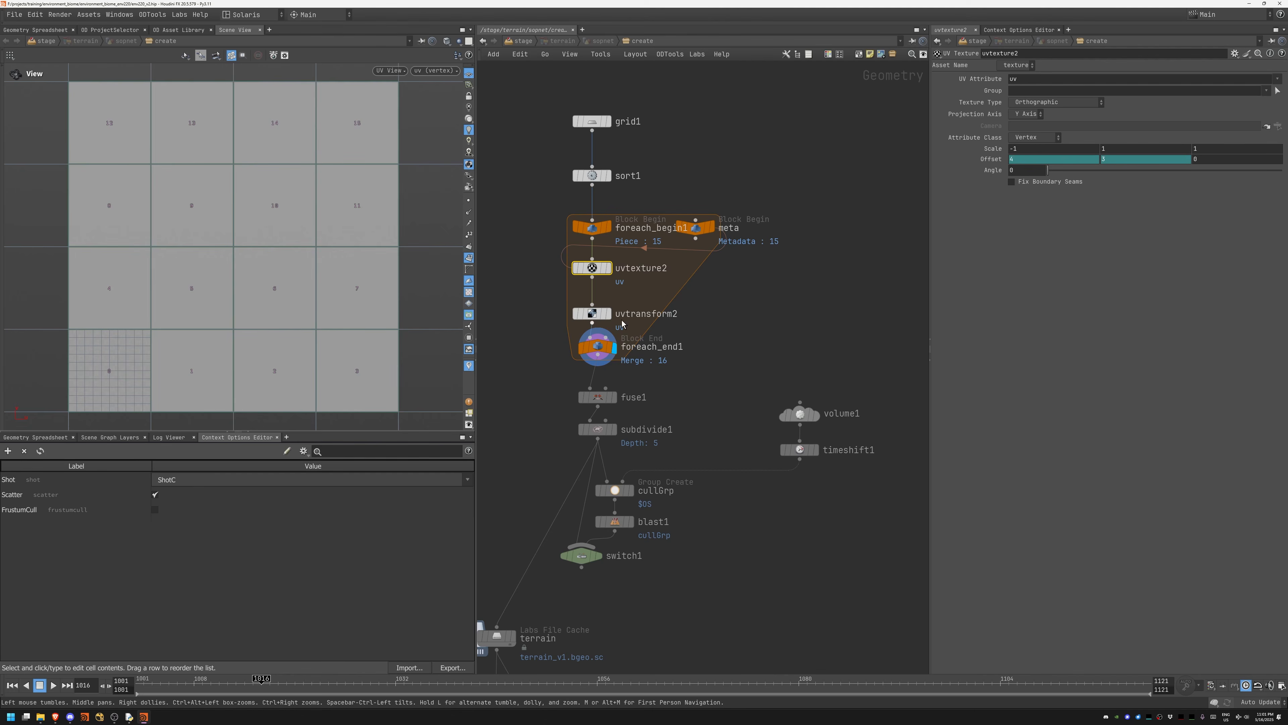
Step: Display fuse1 and then subdivide1 in the perspective view
left_click_drag(512, 114, 578, 301)
middle_click_drag(756, 357, 739, 299)
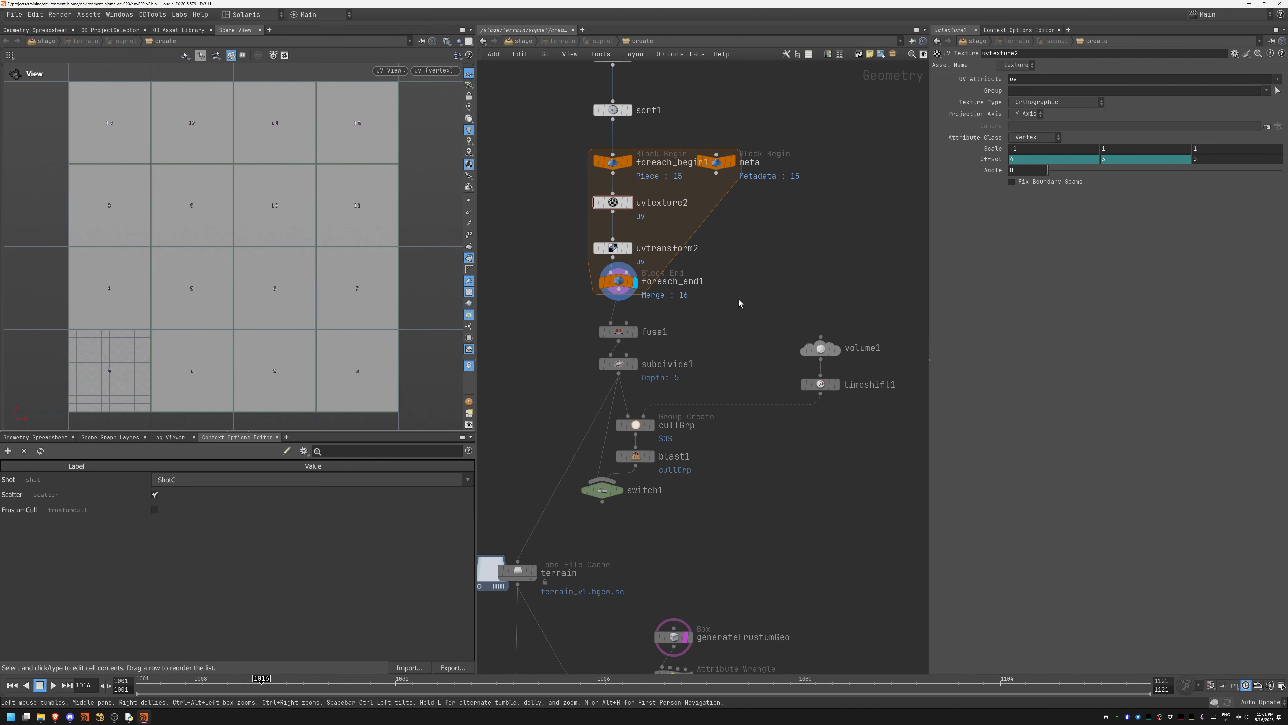
left_click(635, 332)
key("space+1")
left_click_drag(321, 294, 320, 268)
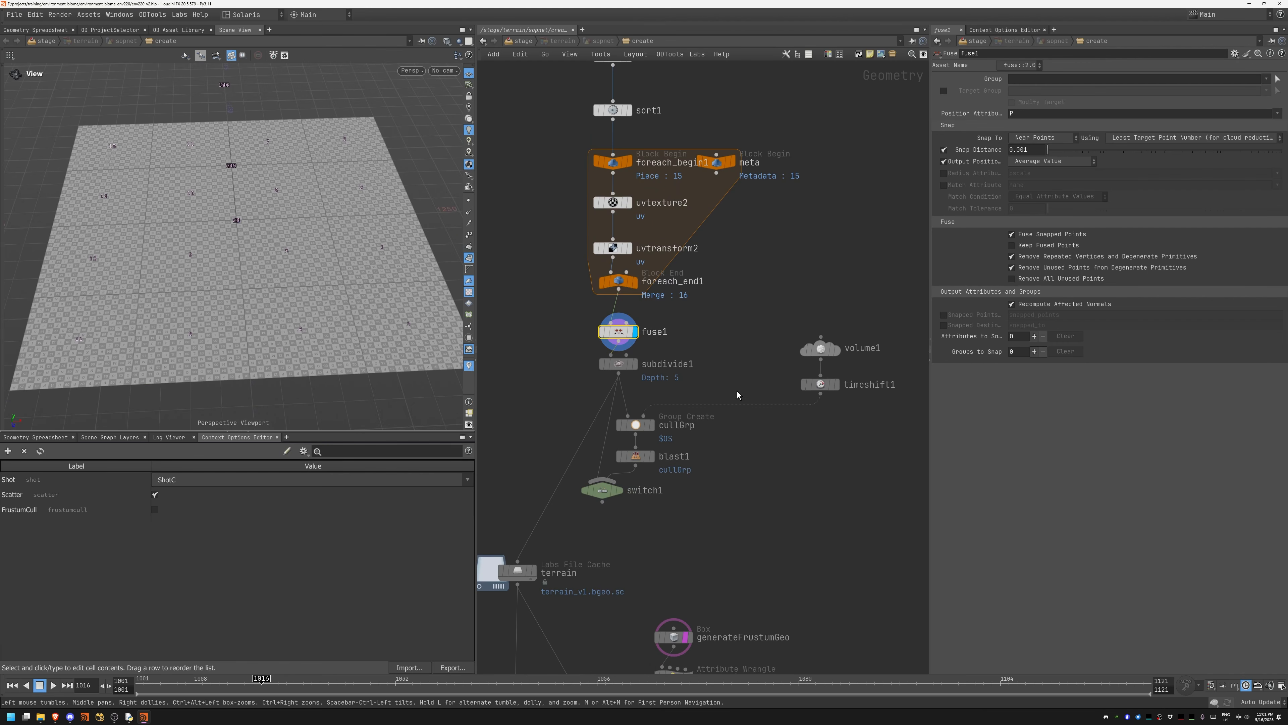
middle_click_drag(625, 365, 612, 298)
left_click(613, 297)
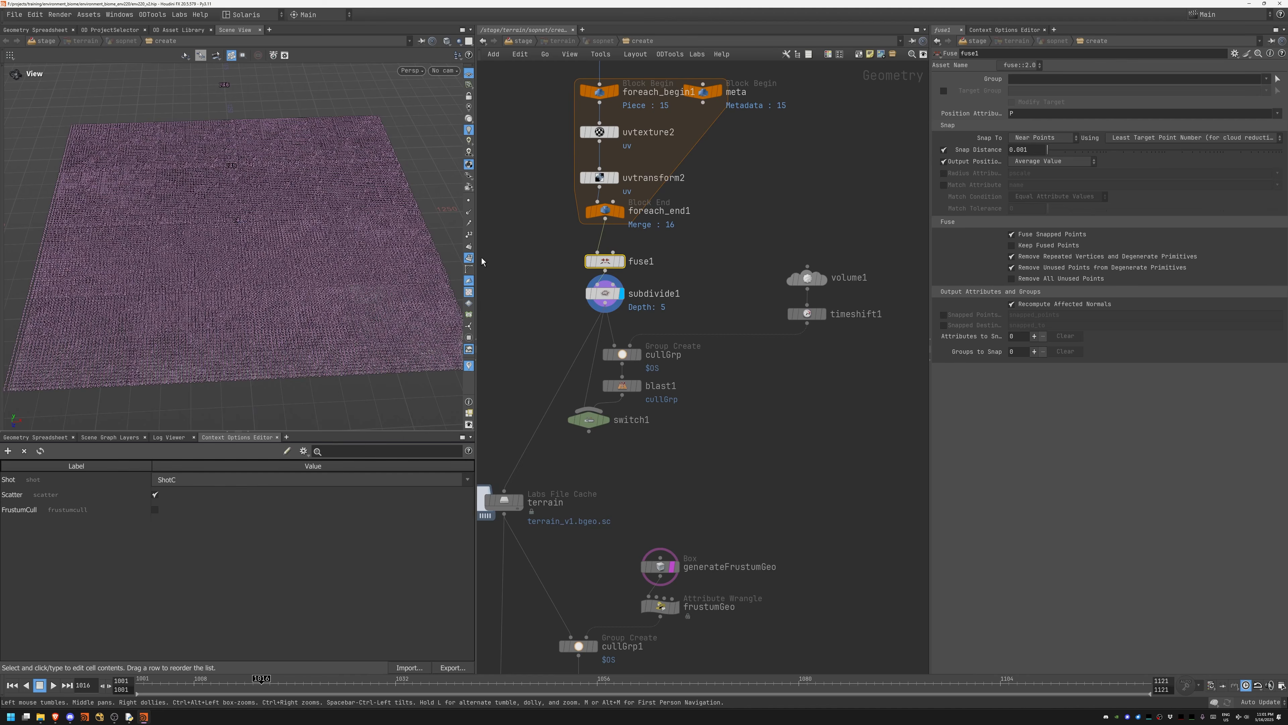
Step: Hide the primitive numbers and wireframe overlay, and move switch1 slightly lower beneath blast1
left_click(468, 257)
key("shift+w")
left_click_drag(178, 219, 270, 305)
mouse_move(271, 305)
right_mouse_down()
mouse_move(457, 243)
mouse_move(480, 288)
right_mouse_up()
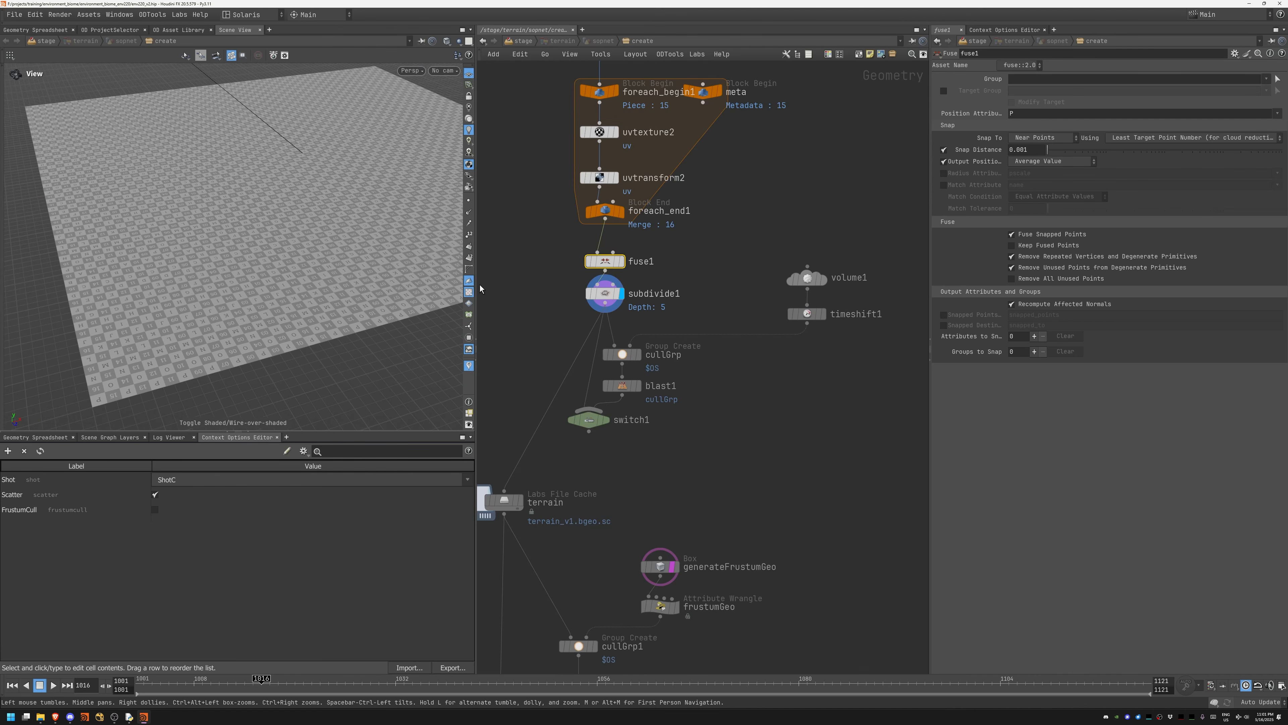
left_click_drag(588, 420, 591, 436)
left_click_drag(323, 200, 342, 235)
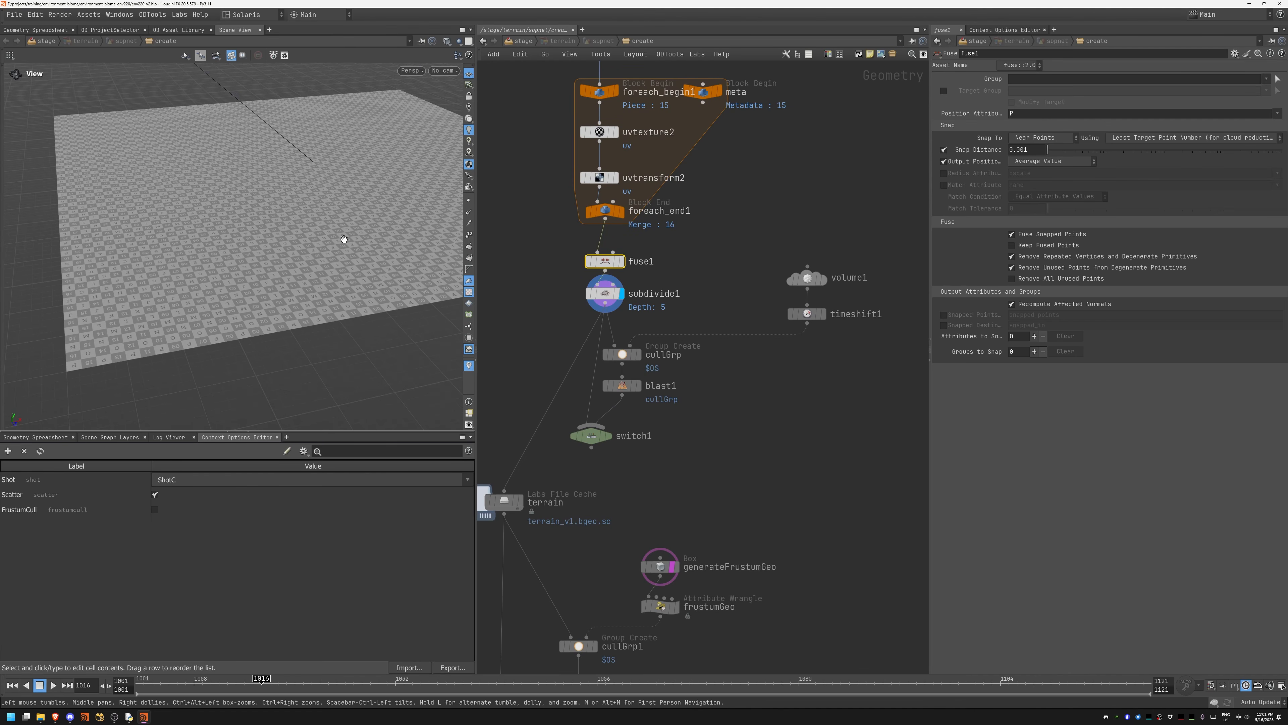
left_click_drag(367, 252, 270, 309)
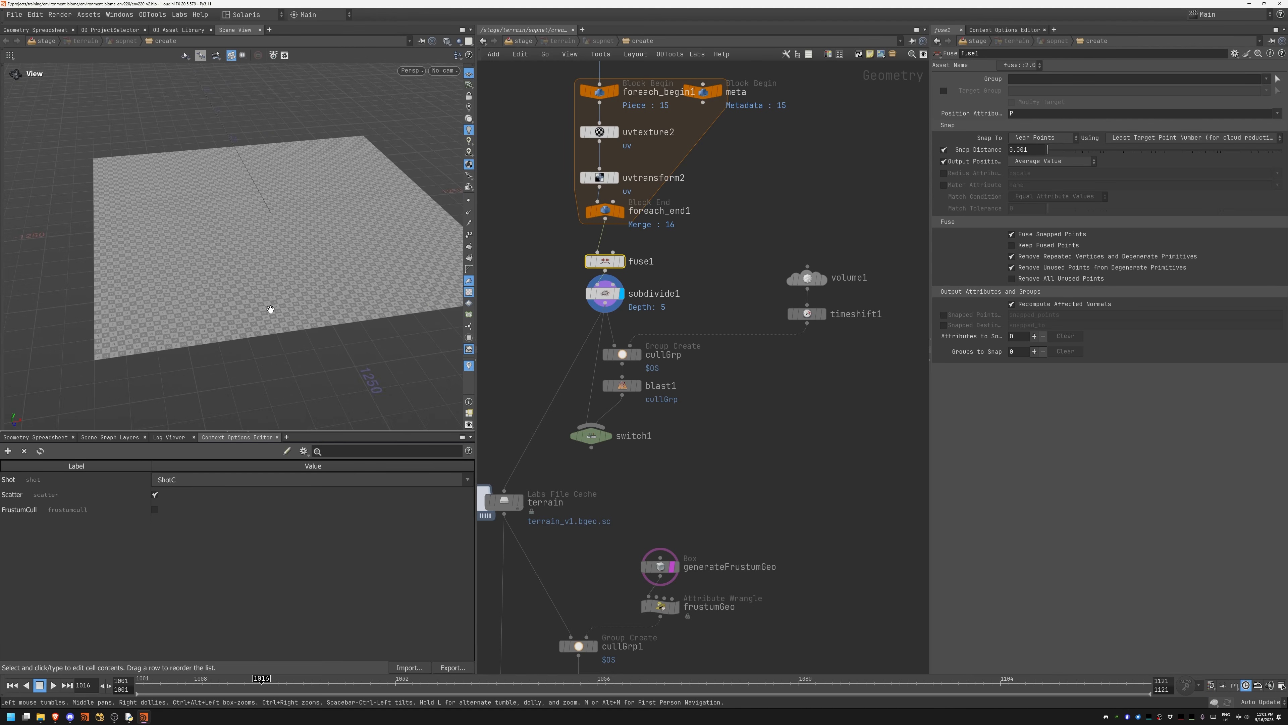
Step: Display the terrain file cache as wireframe and look over the culling, set_purpose, material1 and output0 nodes below it
middle_click_drag(562, 481, 586, 378)
left_click(528, 398)
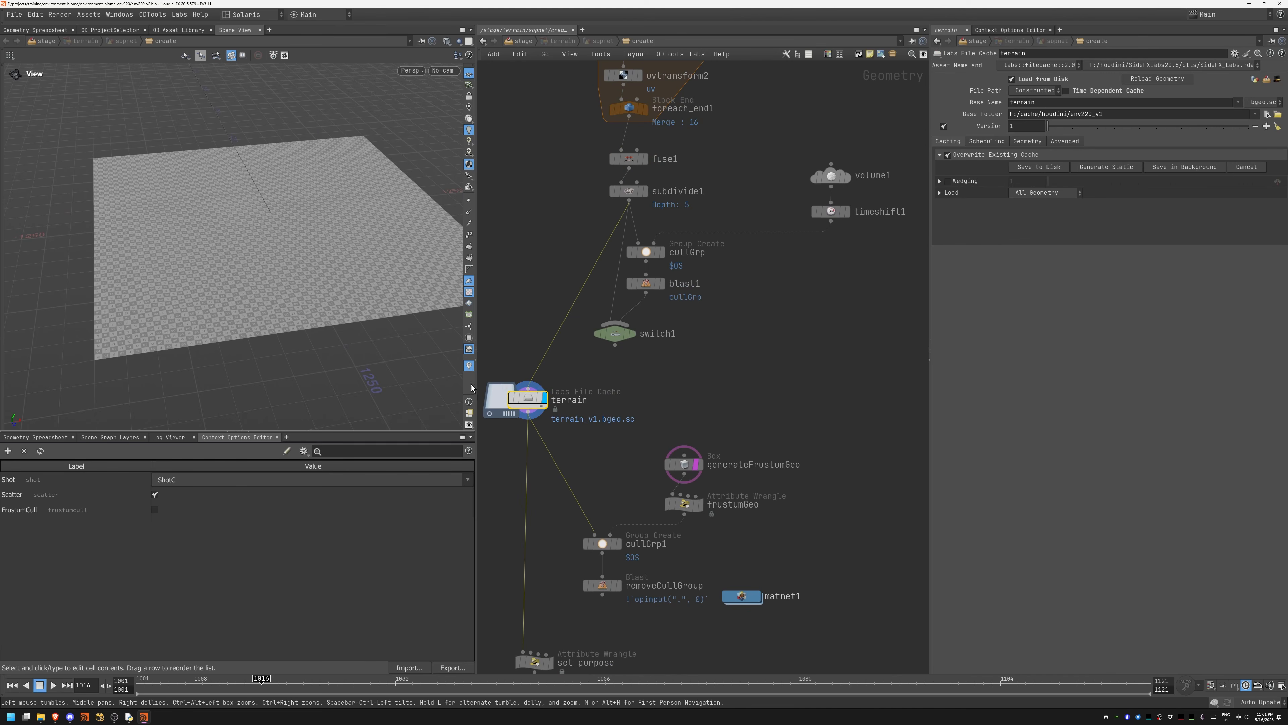
left_click_drag(300, 252, 285, 271)
key("w")
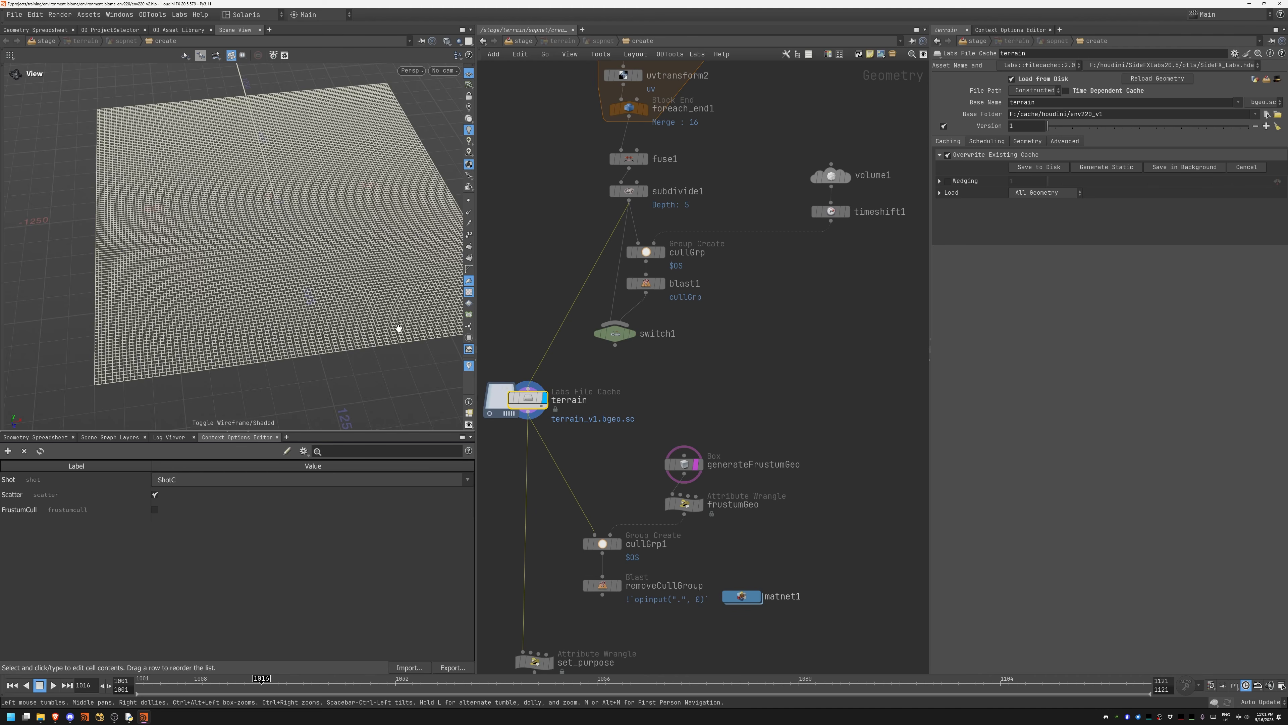
middle_click_drag(640, 427, 681, 322)
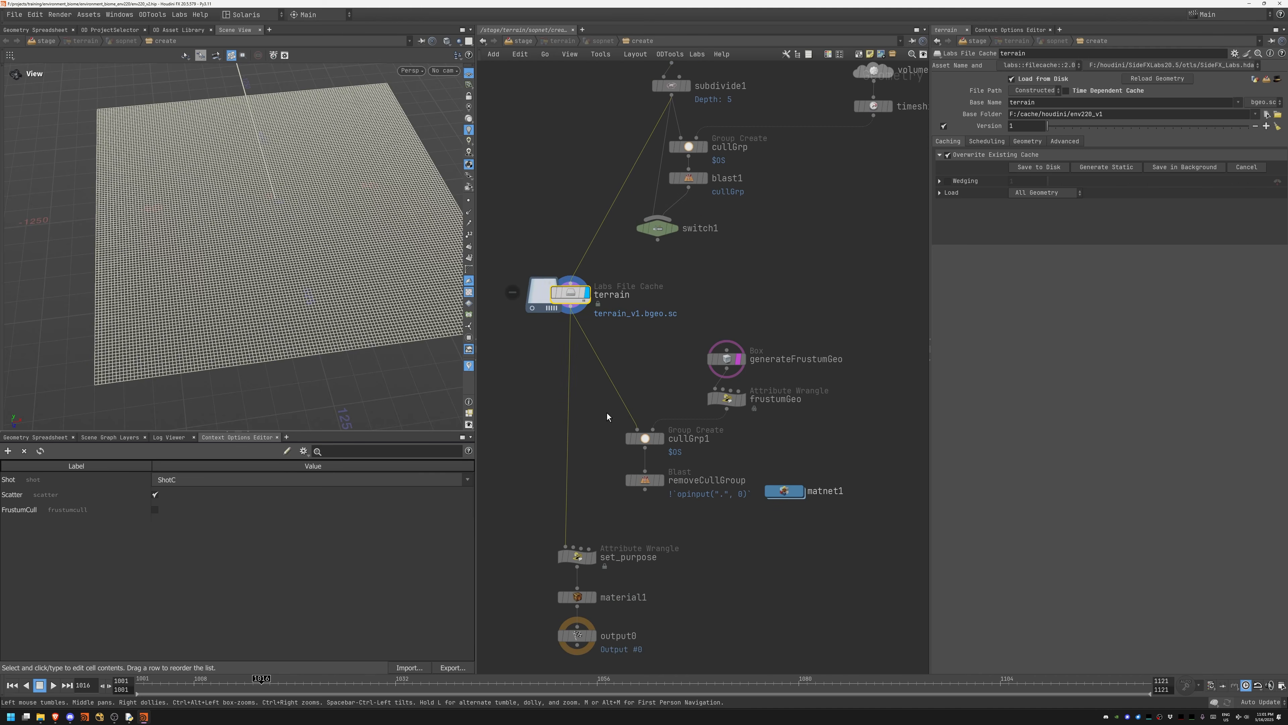
middle_click_drag(611, 368, 605, 259)
middle_click_drag(722, 161, 701, 257)
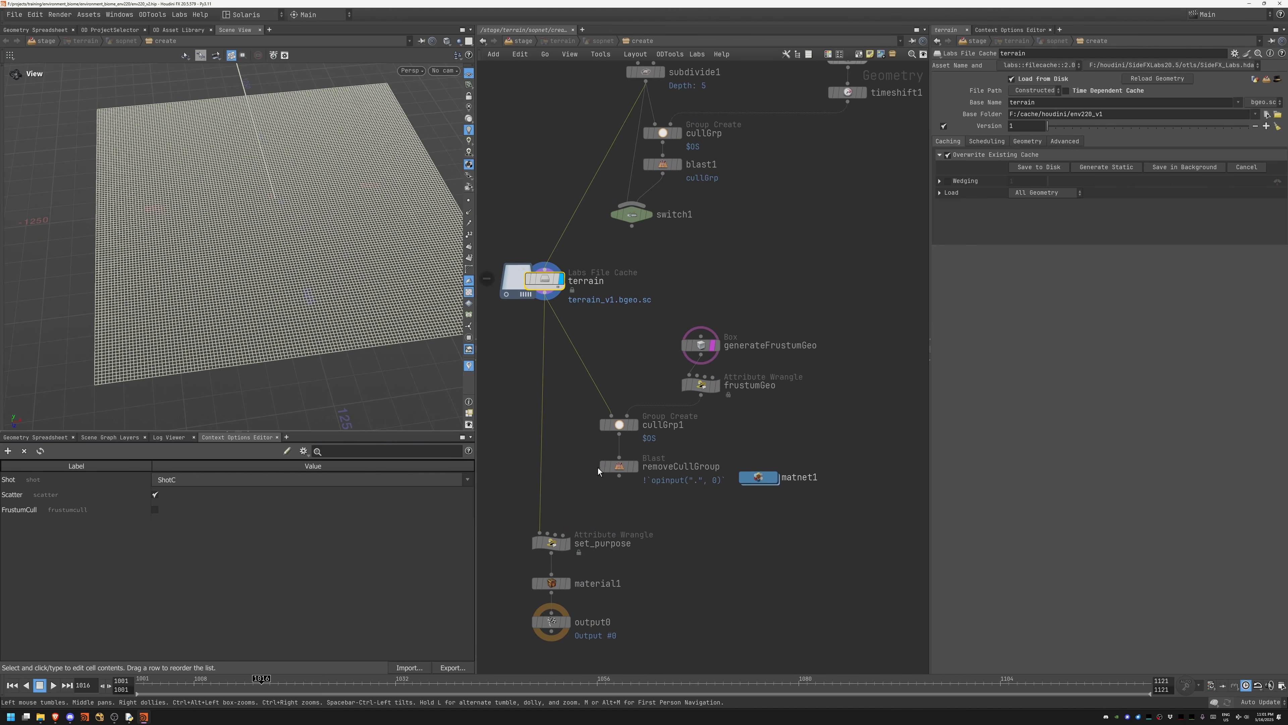
middle_click_drag(644, 535, 665, 472)
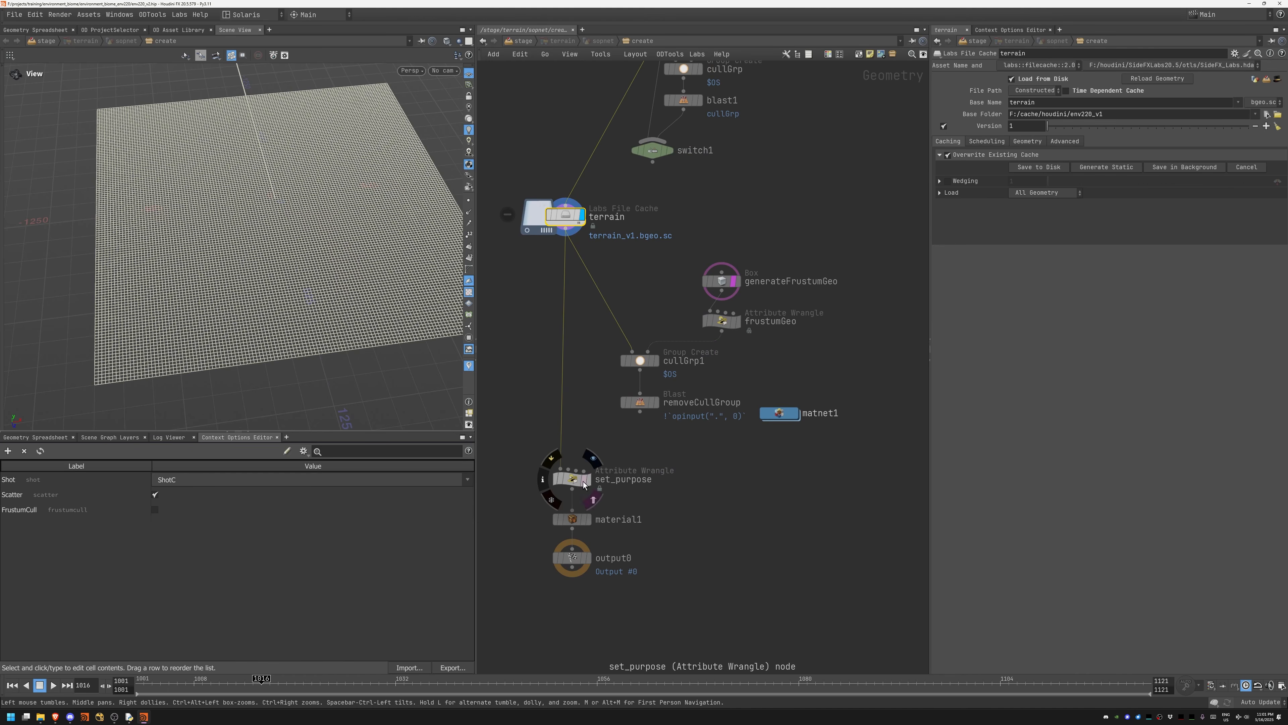
Step: Display the set_purpose wrangle and examine its VEXpression for the render purpose attribute
left_click(572, 478)
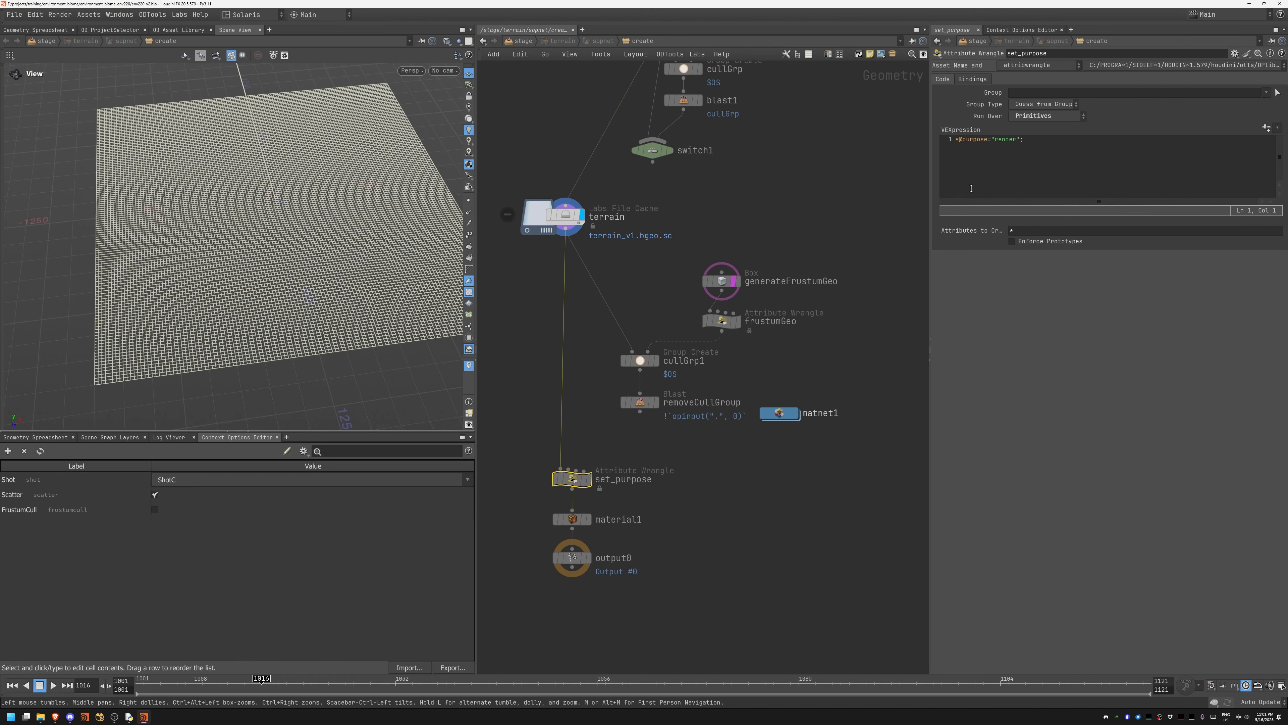
left_click(587, 478)
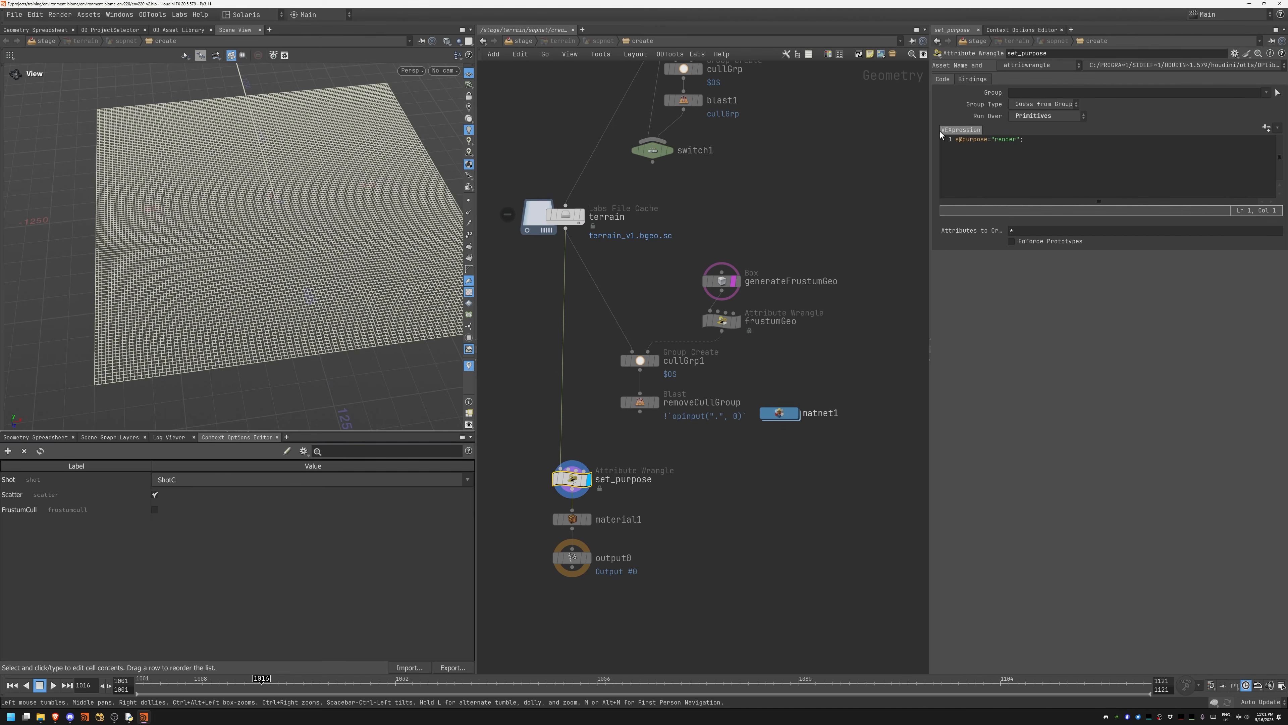
Step: Return to the stage level and view the terrain with the Final Render purpose before restoring the Preview purpose
left_click(529, 43)
left_click(469, 193)
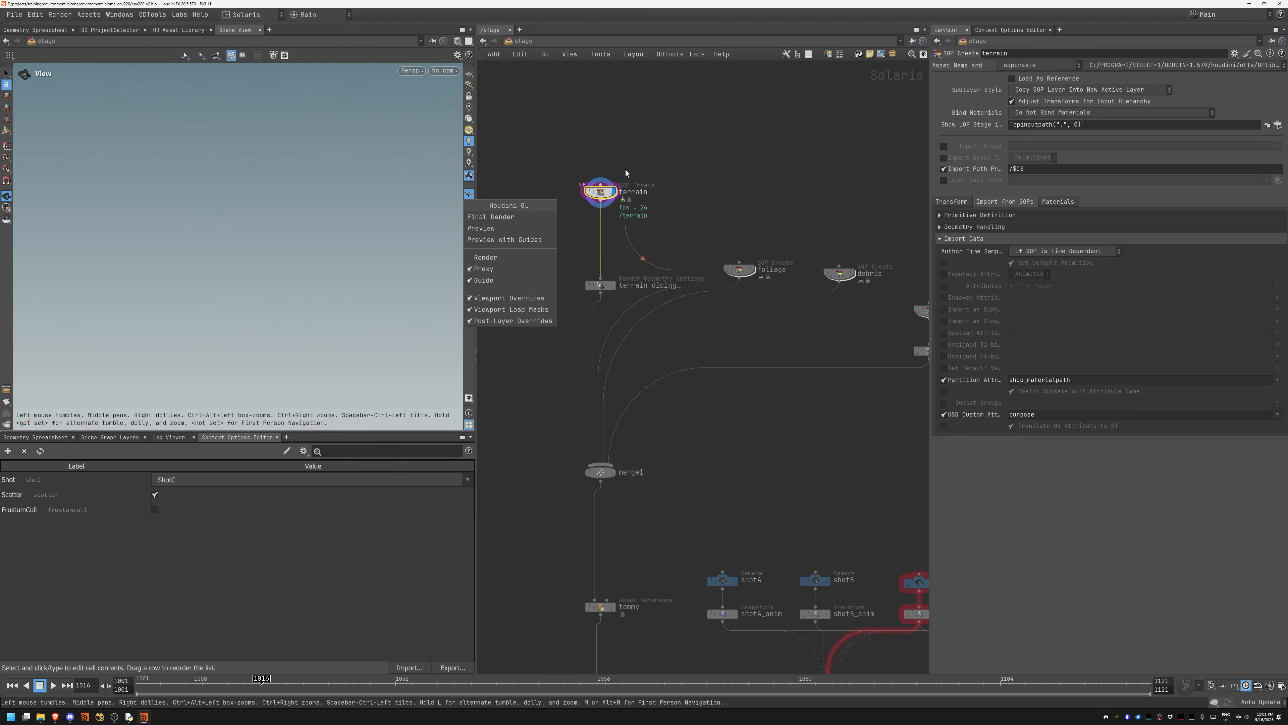
left_click(500, 217)
left_click_drag(368, 259, 482, 213)
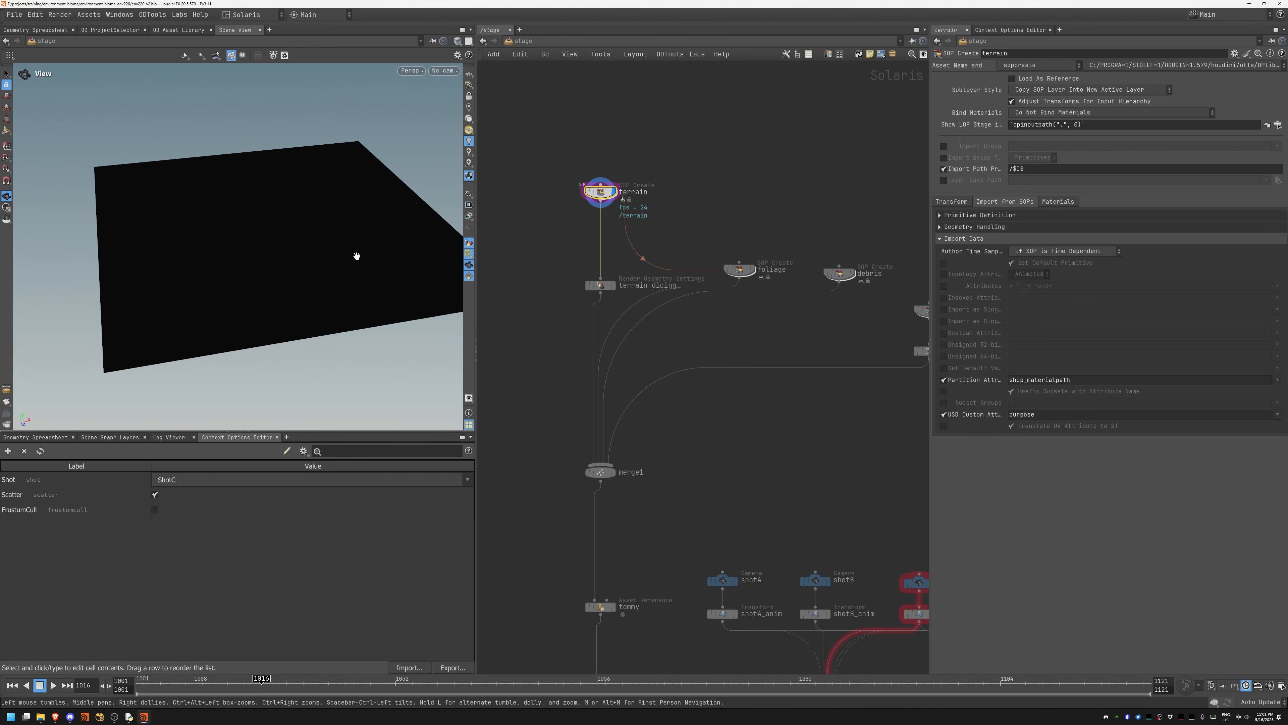
left_click(469, 204)
left_click(512, 232)
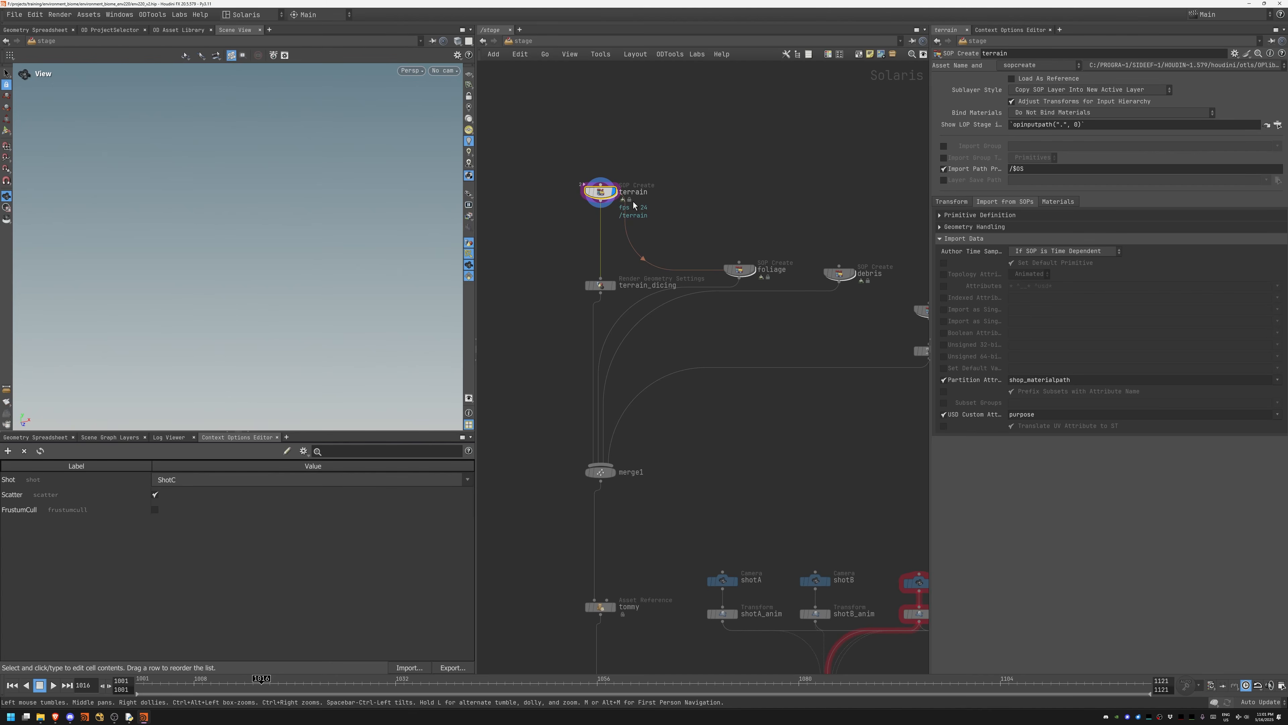
Step: Reopen the terrain node's geometry network and display the generateFrustumGeo box to examine its size and center settings
double_click(599, 193)
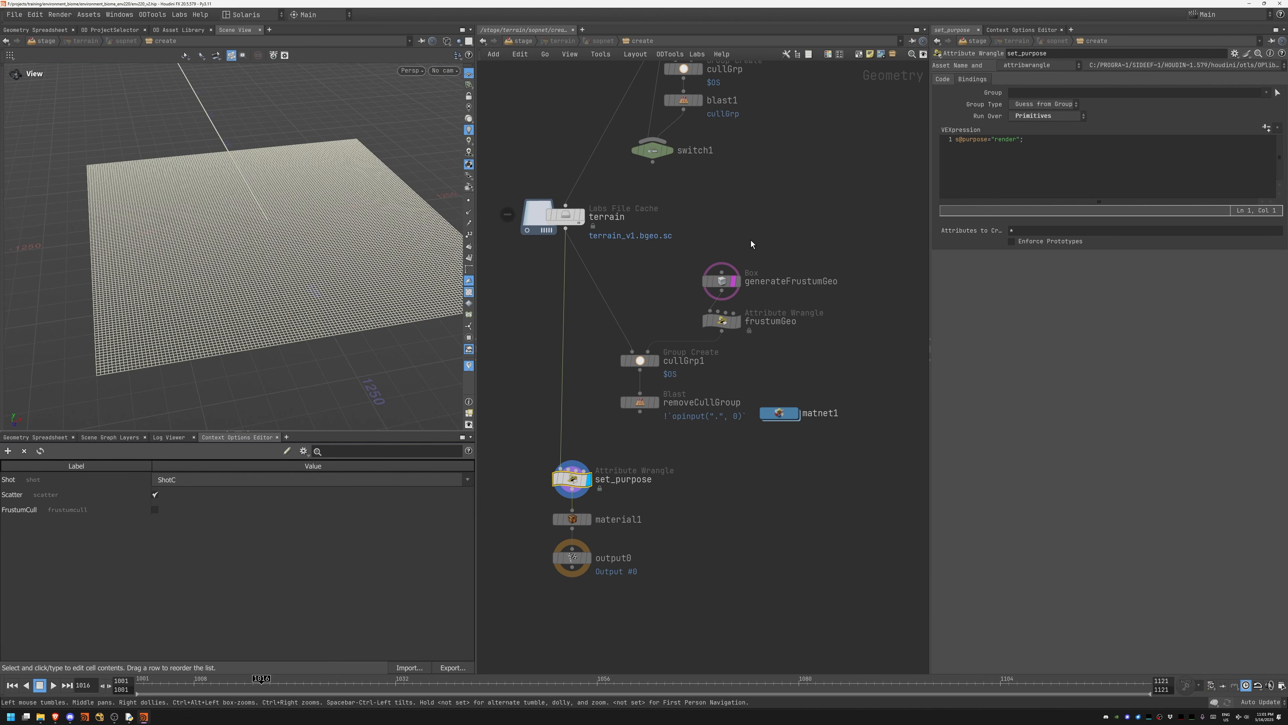
middle_click_drag(626, 283, 551, 269)
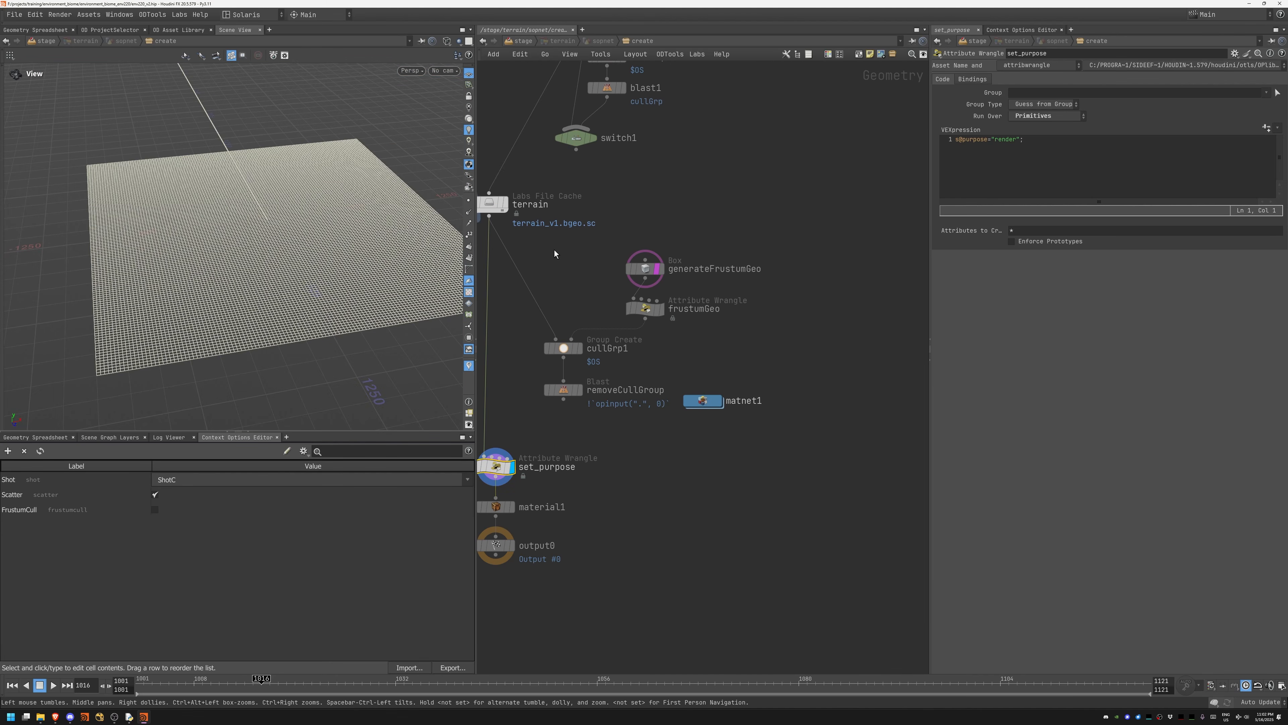
mouse_move(657, 275)
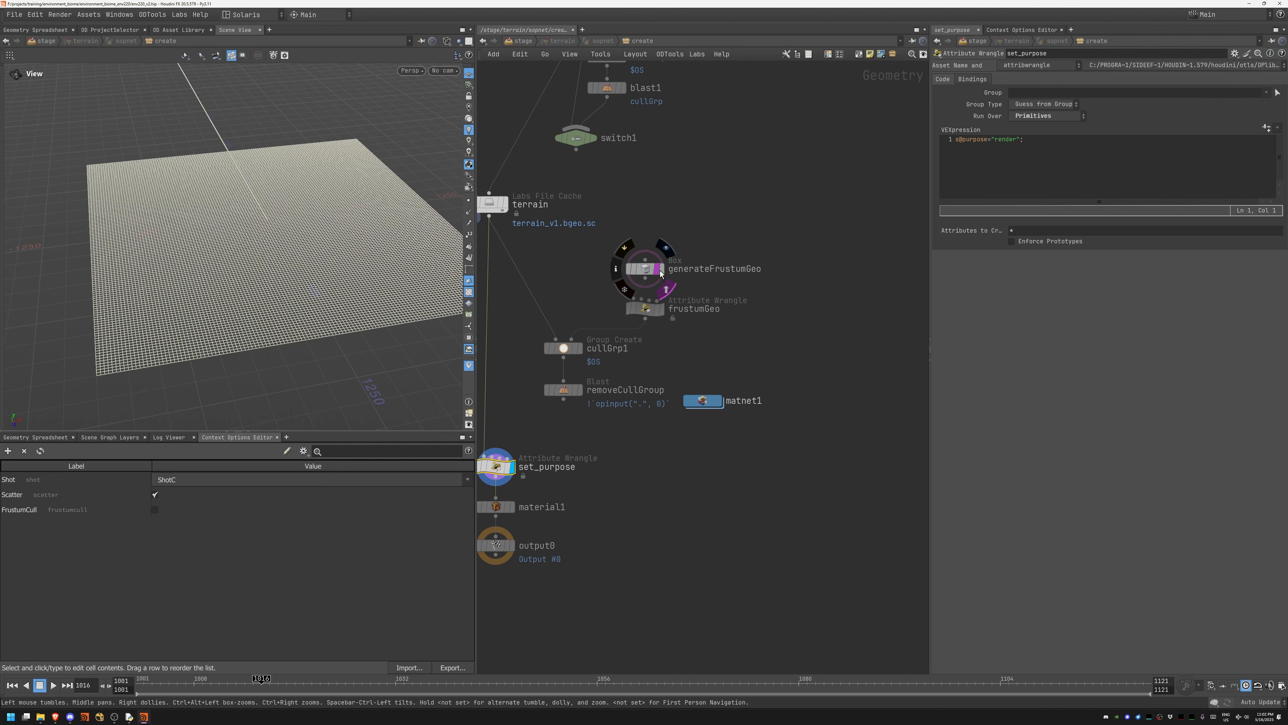
left_click(662, 273)
left_click(644, 269)
left_click_drag(280, 268, 289, 255)
Step: Display foreach_end1 and view the tiled grid with primitive numbers temporarily shown
middle_click_drag(668, 179, 699, 397)
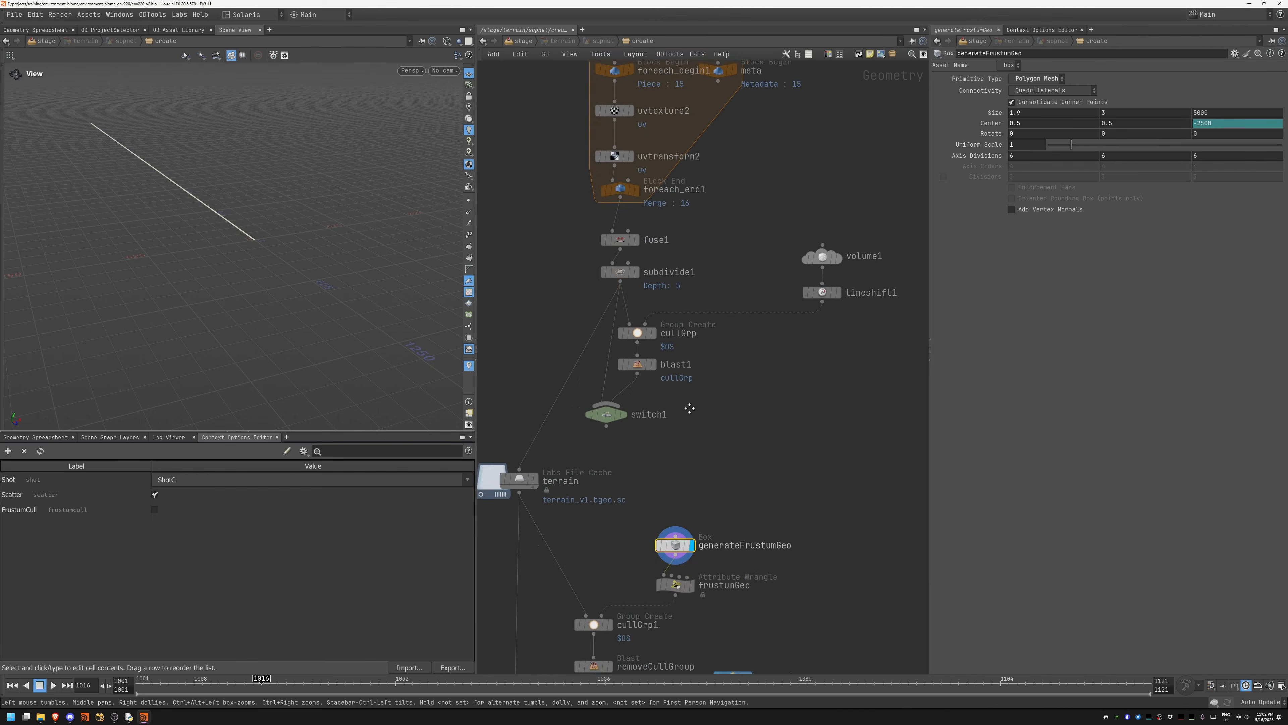
middle_click_drag(693, 212, 673, 383)
middle_click_drag(670, 280, 712, 348)
left_click(661, 370)
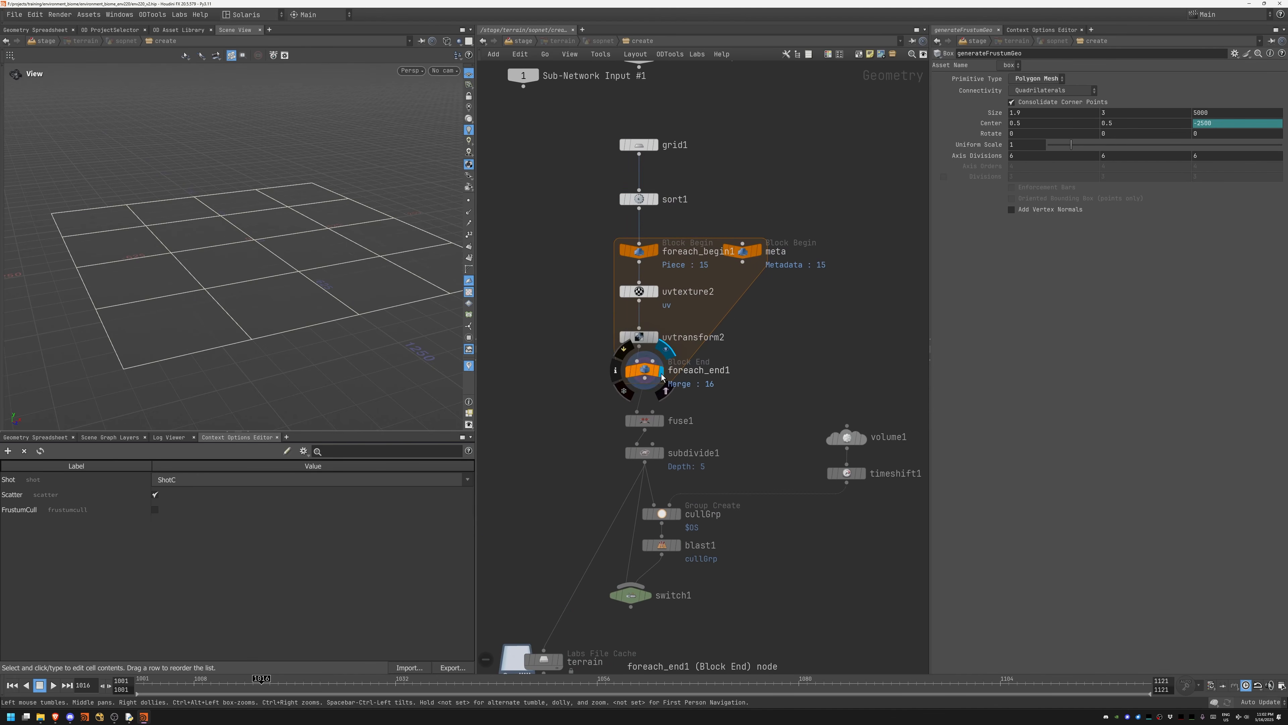
key("w")
key("w")
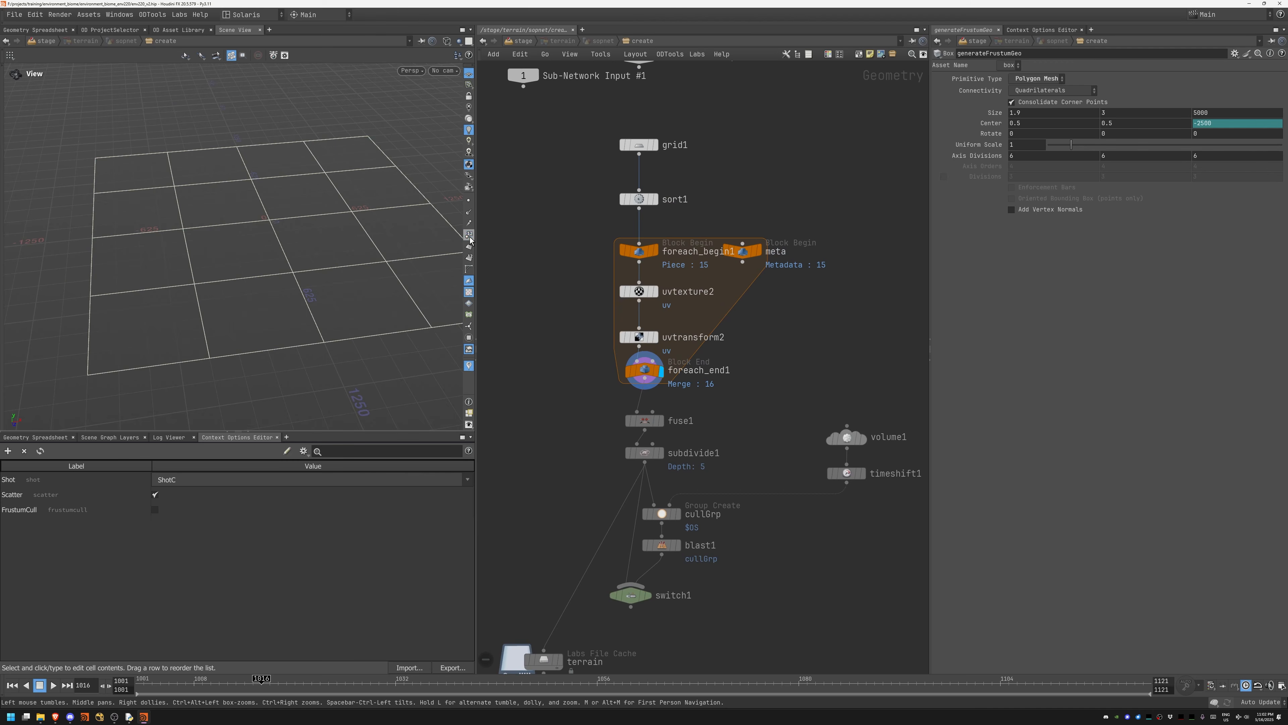
left_click_drag(455, 254, 379, 257)
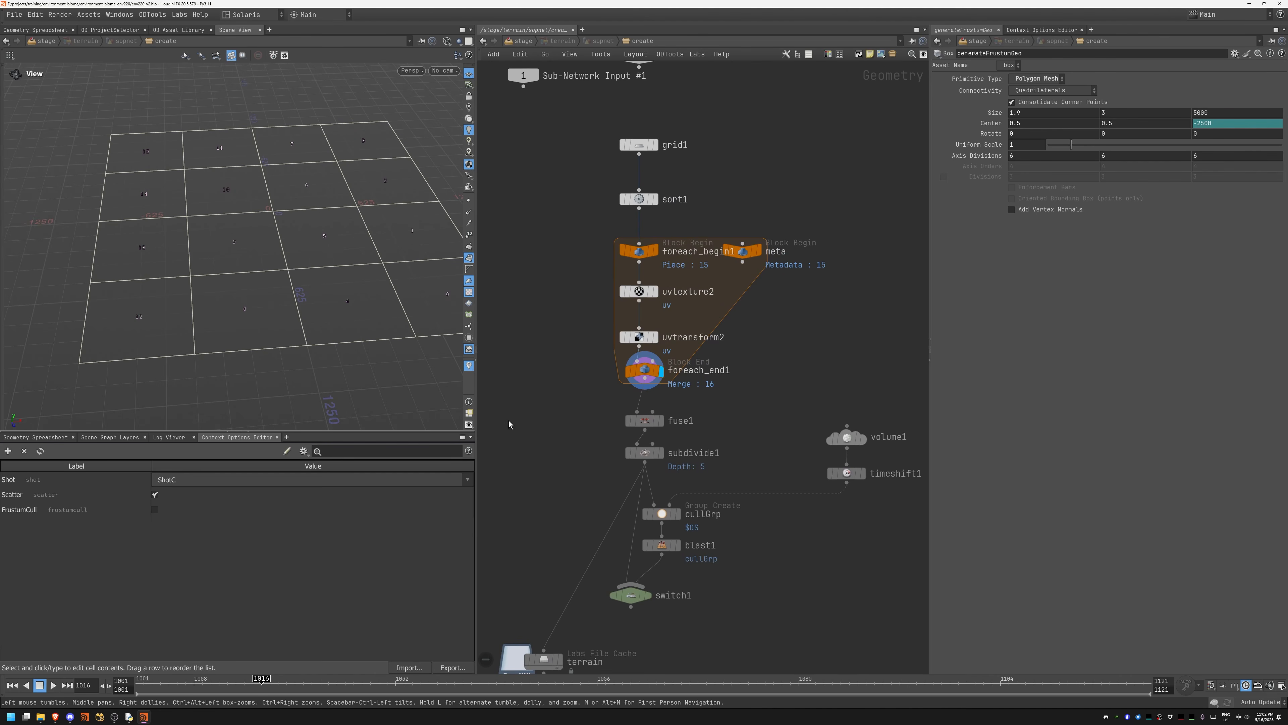
middle_click_drag(517, 431, 517, 188)
left_click(469, 257)
Step: Display the frustumGeo wrangle, frame the camera frustum and examine its VEXpression
middle_click_drag(790, 413, 769, 246)
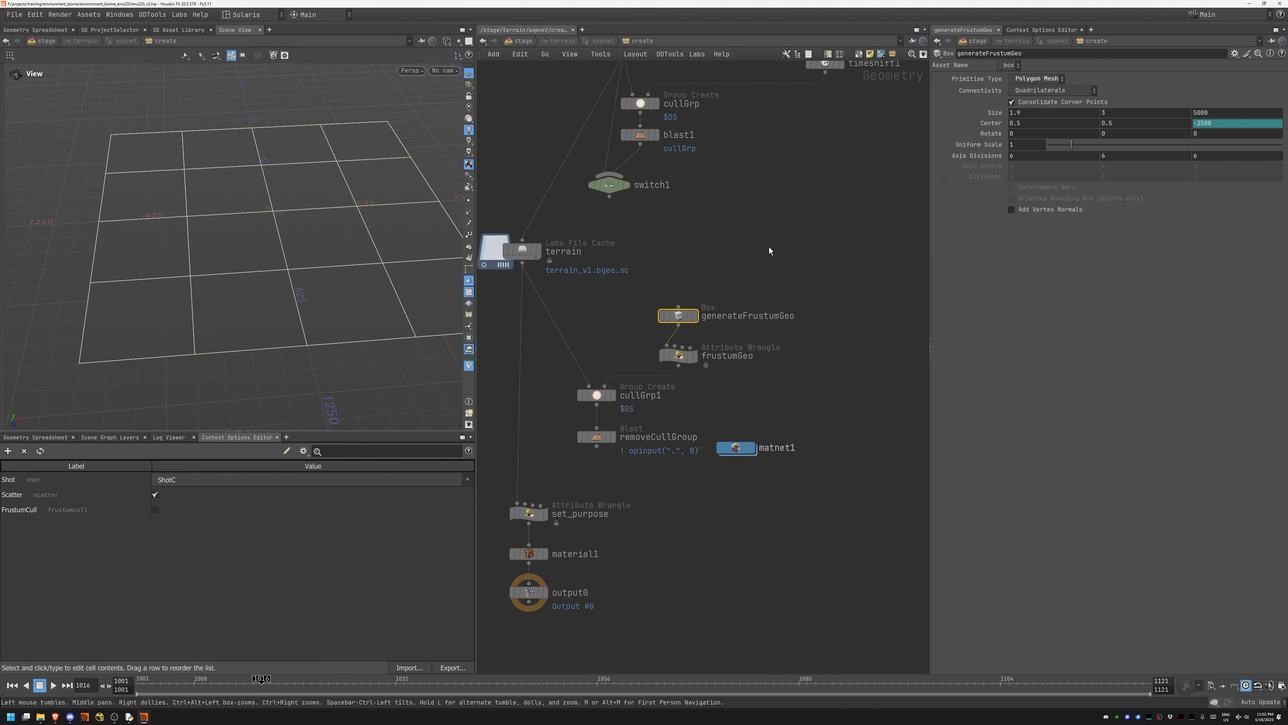
left_click(694, 357)
left_click(681, 357)
key("space+g")
left_click_drag(722, 274, 681, 313)
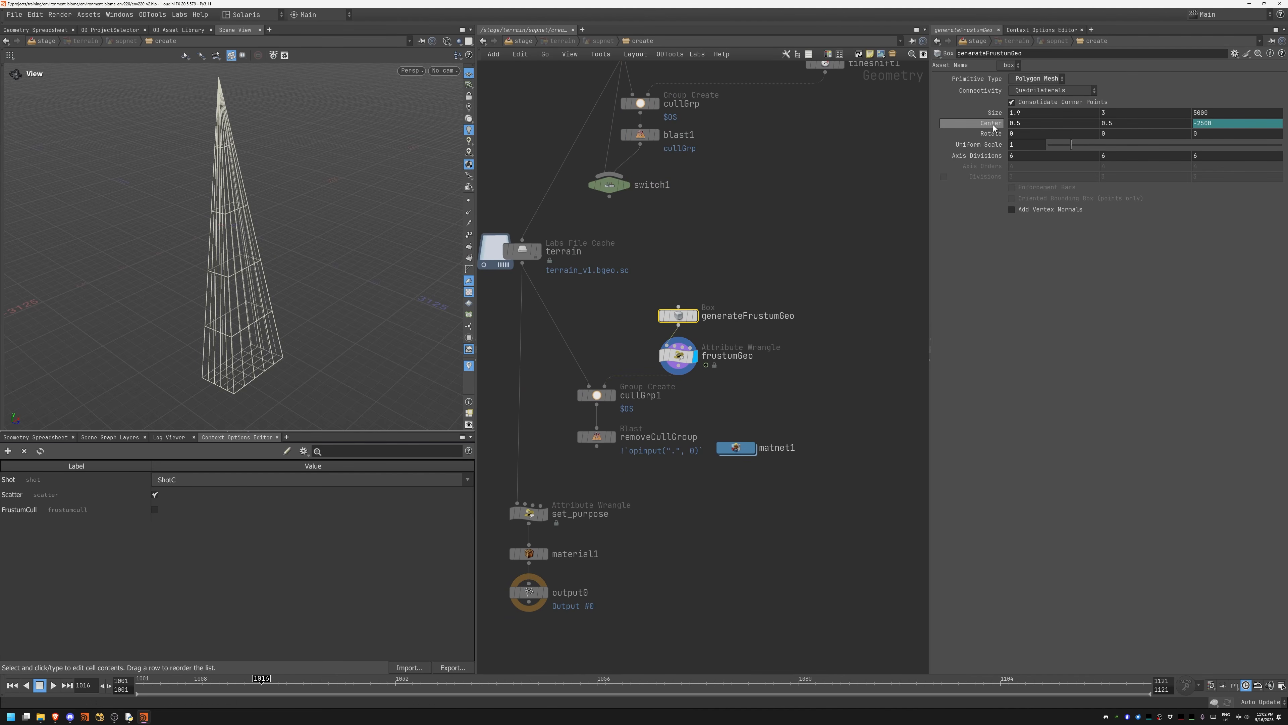
mouse_move(262, 288)
left_mouse_down()
mouse_move(239, 261)
mouse_move(267, 264)
left_mouse_up()
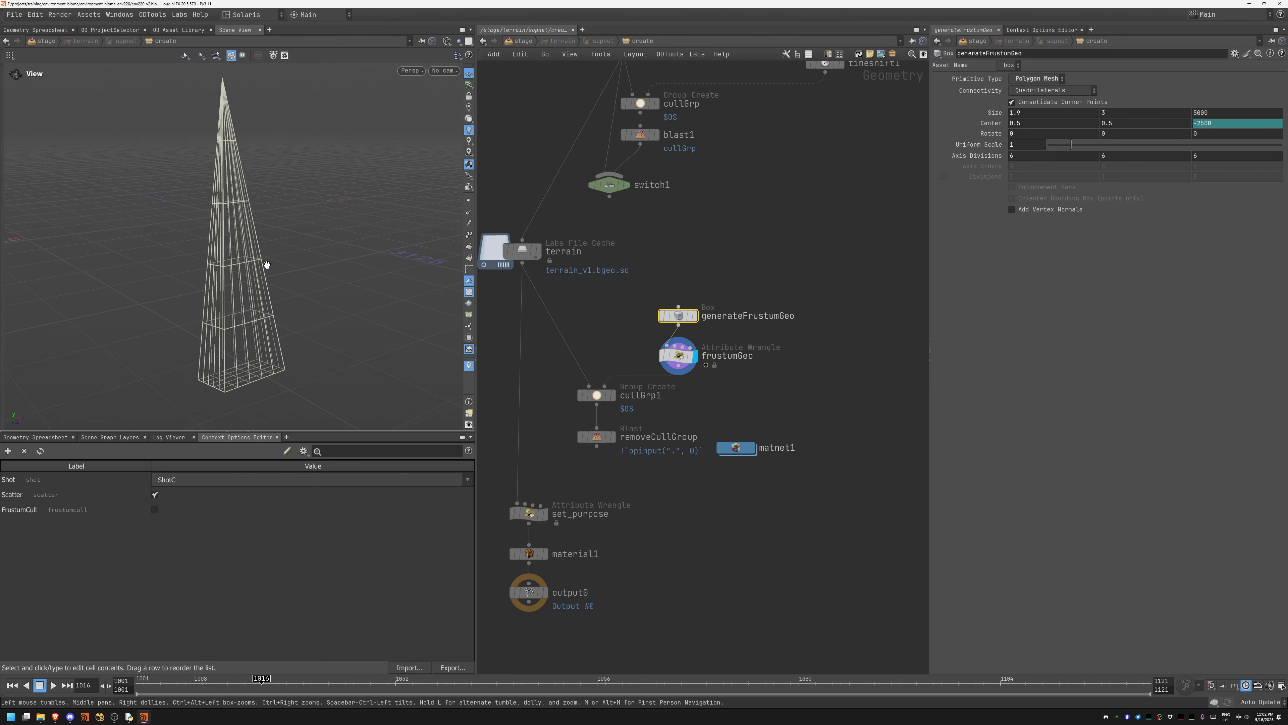
left_click(666, 360)
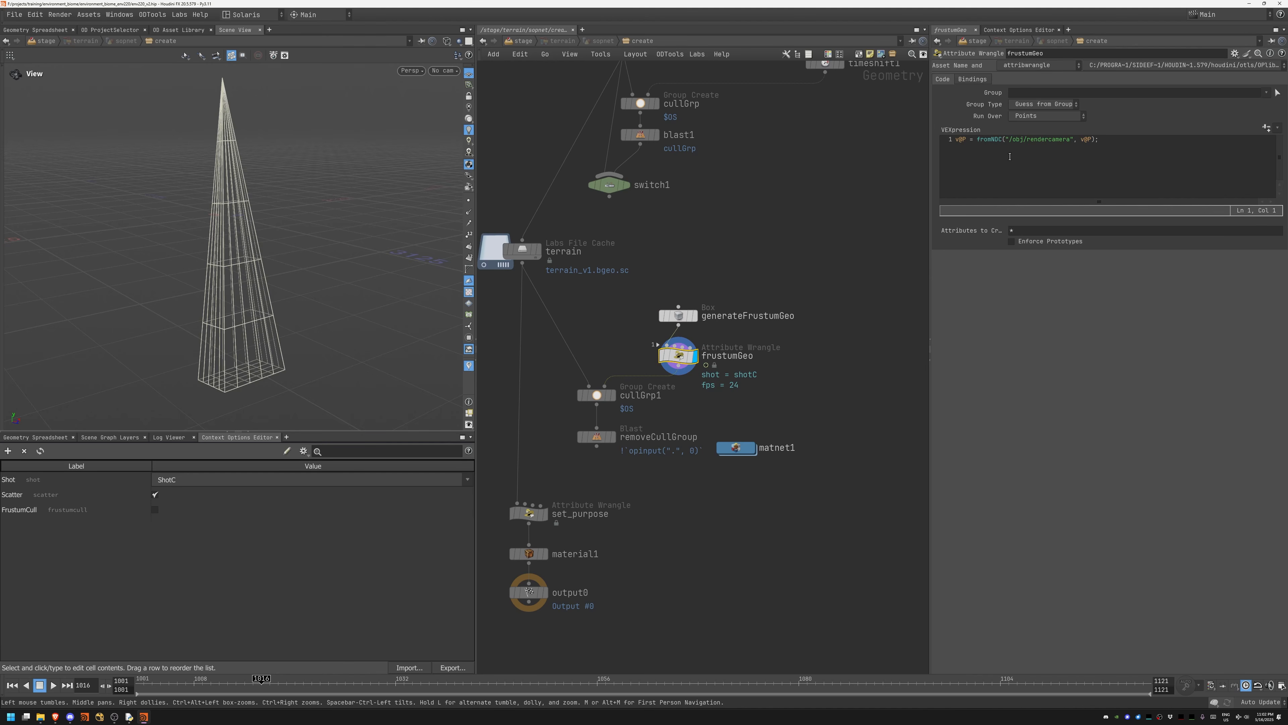
Step: Show the camera frustum shaded instead of as wireframe and hide the reference grid
left_click_drag(218, 251, 185, 264)
middle_click_drag(218, 269, 309, 257)
key("shift+w")
left_click_drag(309, 257, 400, 231)
left_click(469, 75)
mouse_move(316, 159)
left_mouse_down()
mouse_move(422, 213)
mouse_move(480, 215)
left_mouse_up()
key("Tab")
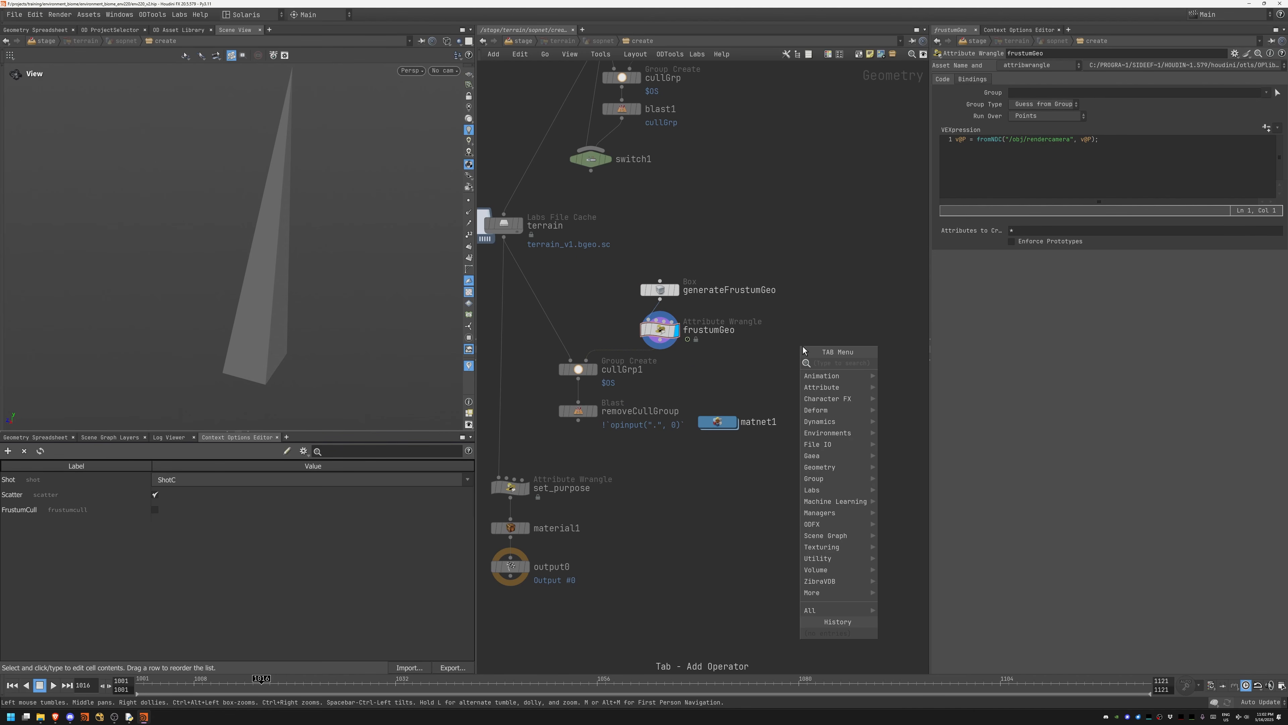
type("frust")
key("BackSpace")
key("BackSpace")
key("BackSpace")
key("BackSpace")
key("BackSpace")
type("camer")
key("BackSpace")
key("BackSpace")
key("BackSpace")
key("BackSpace")
key("BackSpace")
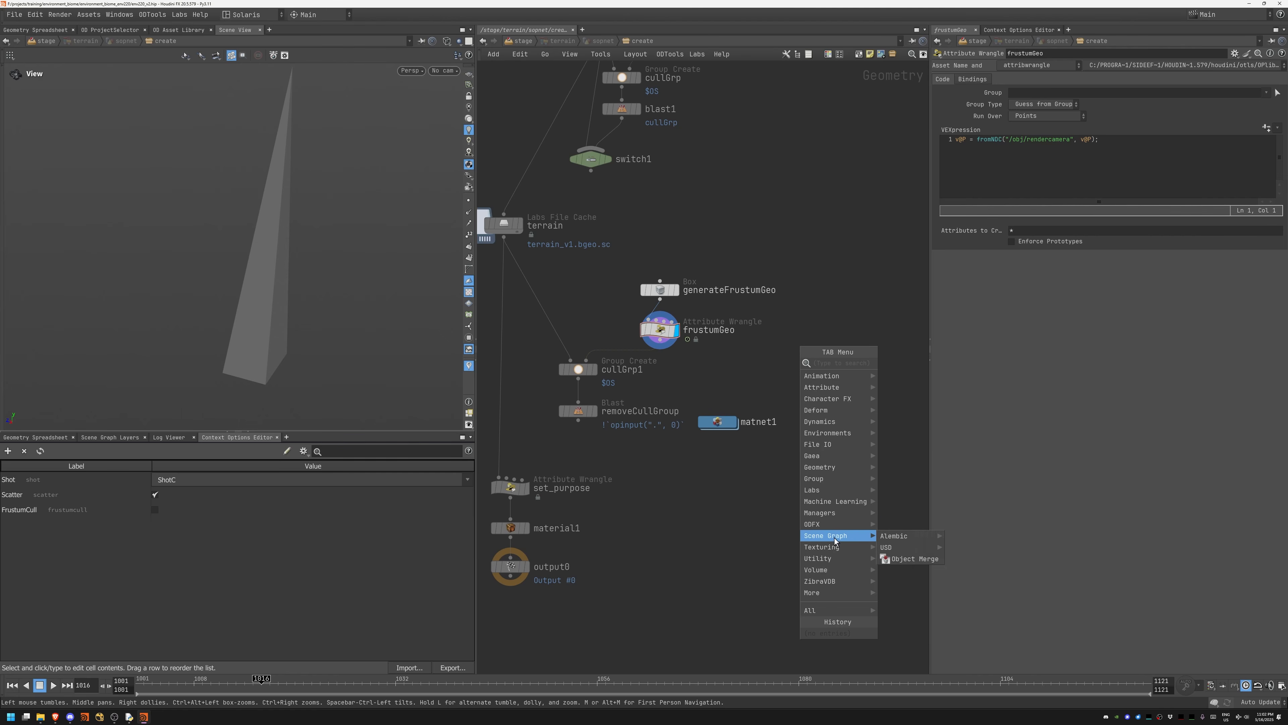
mouse_move(830, 560)
left_click(738, 531)
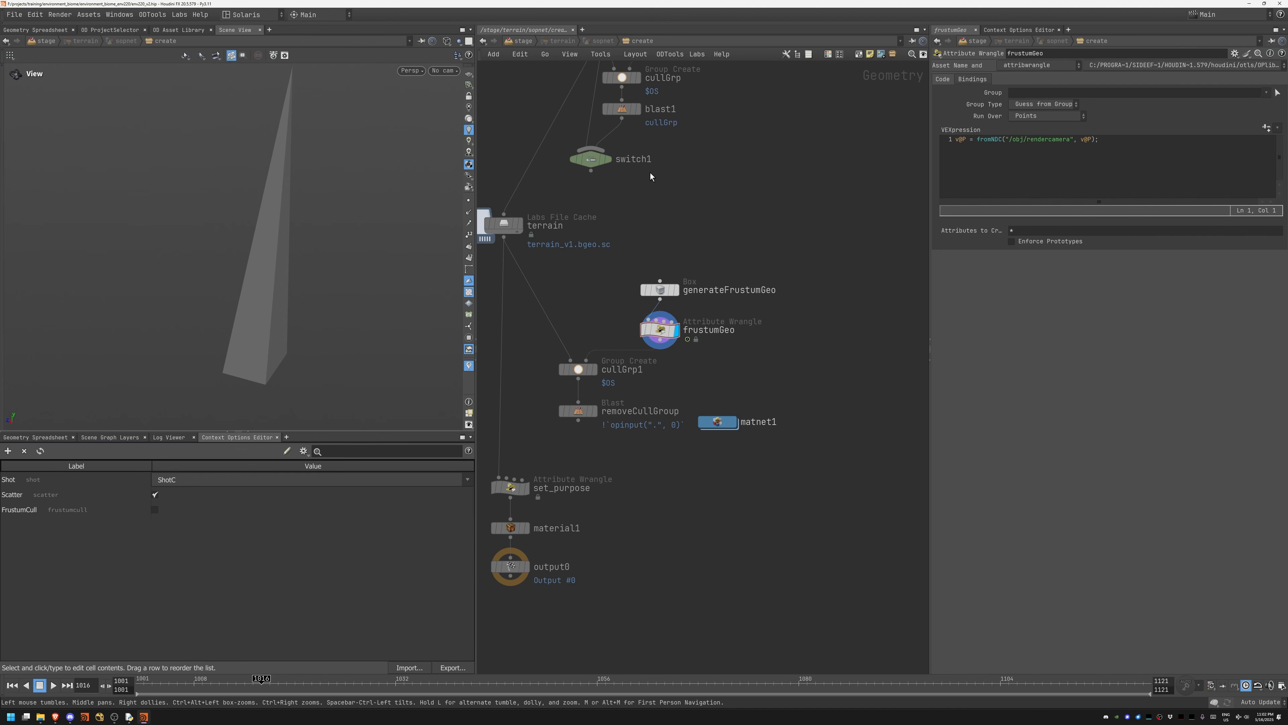
Step: Display cullGrp1 and examine which part of the terrain the camera frustum selects
middle_click_drag(646, 377, 721, 335)
left_click(670, 328)
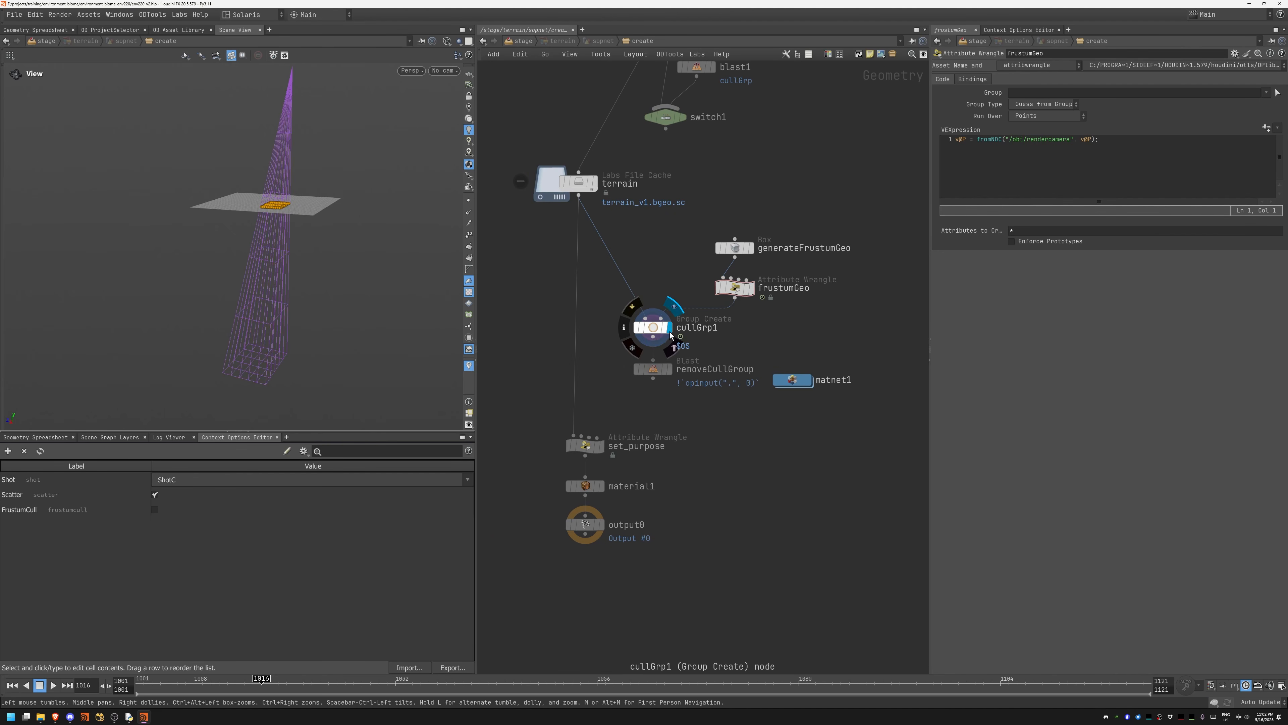
left_click_drag(277, 201, 299, 236)
right_click_drag(299, 236, 431, 167)
left_click_drag(431, 167, 299, 247)
Step: Display removeCullGroup and scrub the timeline to frame 1009 to view the culled terrain
left_click(669, 369)
key("k")
left_click_drag(171, 598, 391, 534)
Step: Display output0 and follow material1's material assignment into the terrainMat shader network
left_click(599, 524)
left_click(584, 485)
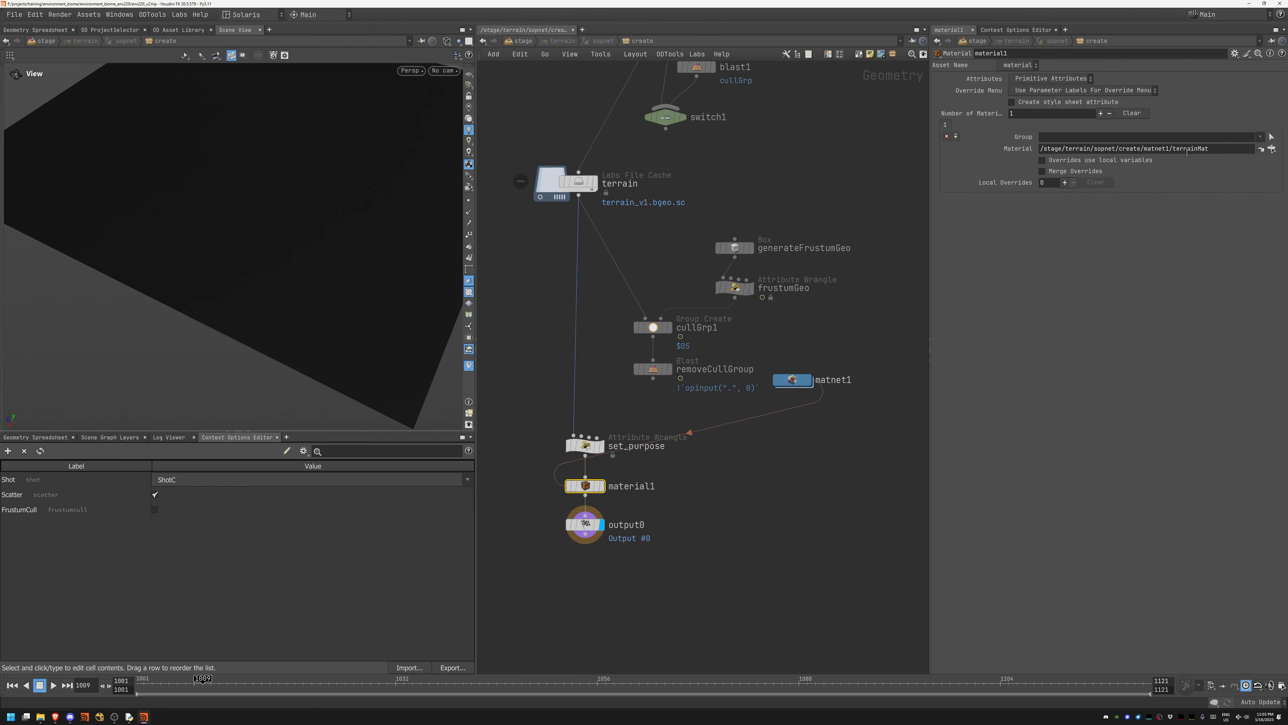
left_click(1260, 150)
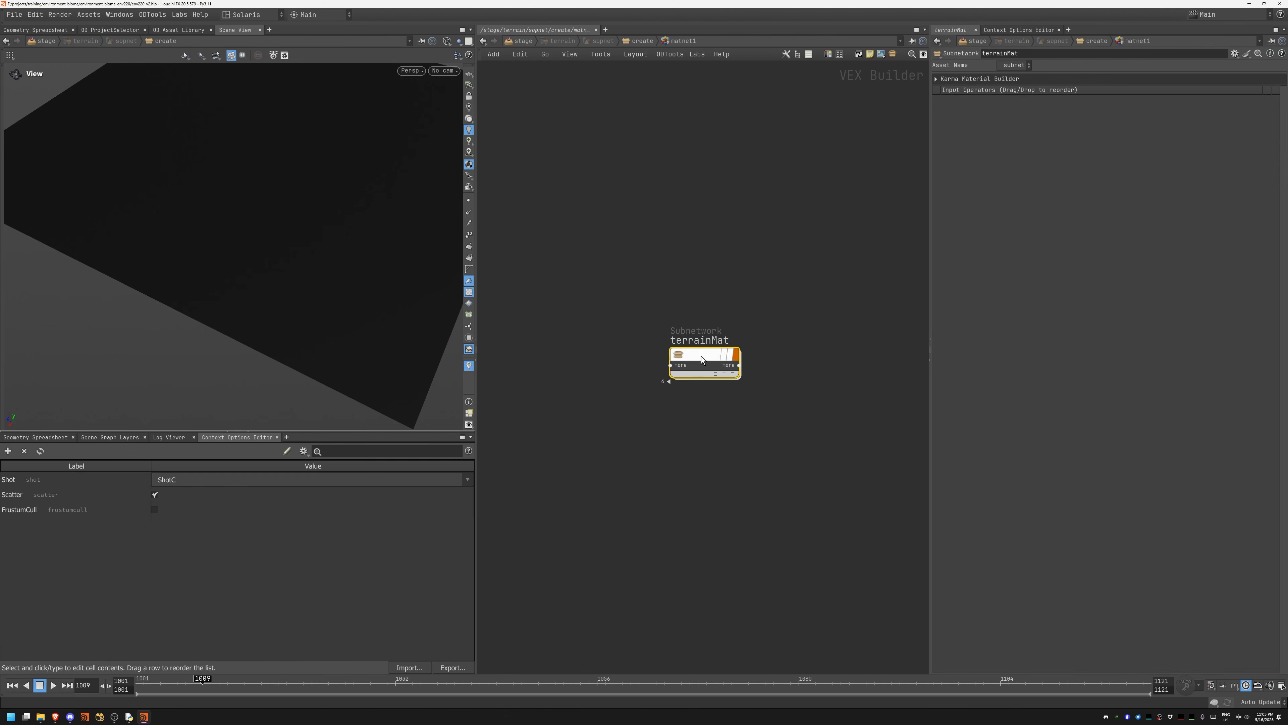
double_click(702, 353)
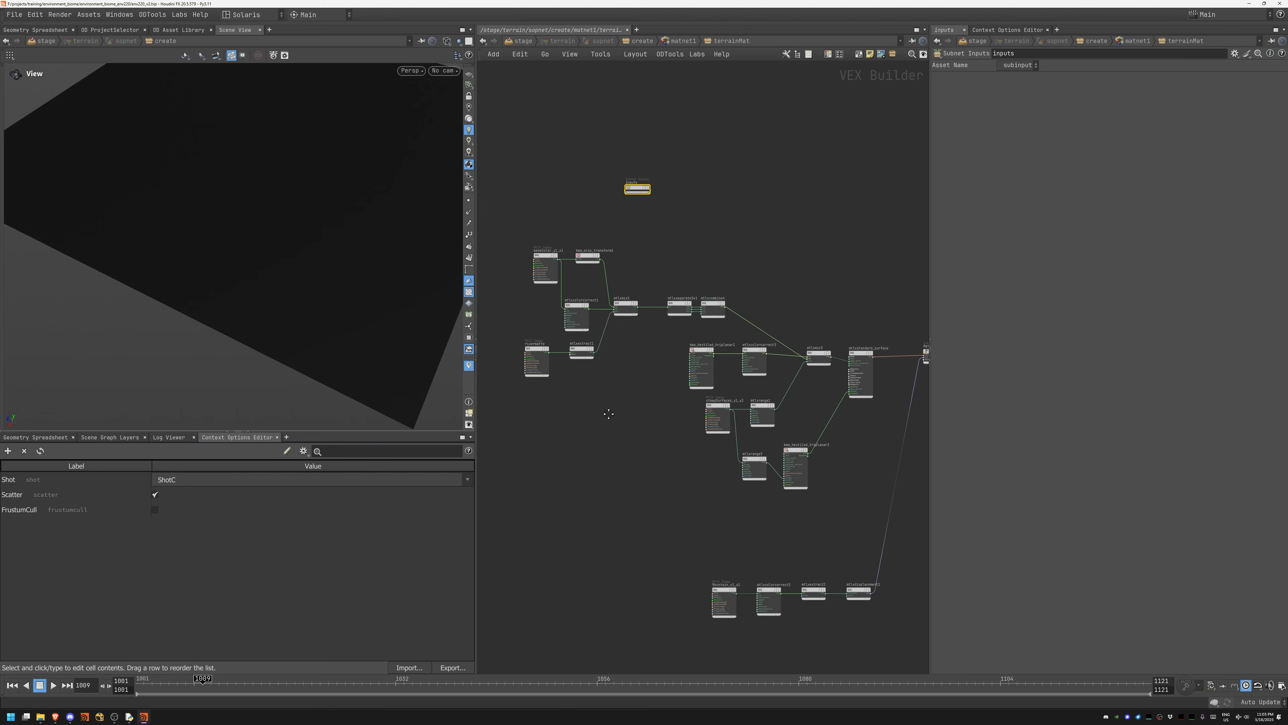
Step: Examine the baseColor_y1_x1 image's filename and choose the tiled baseColor_y%(U)d_x%(V)d.jpg sequence for it
left_click(624, 269)
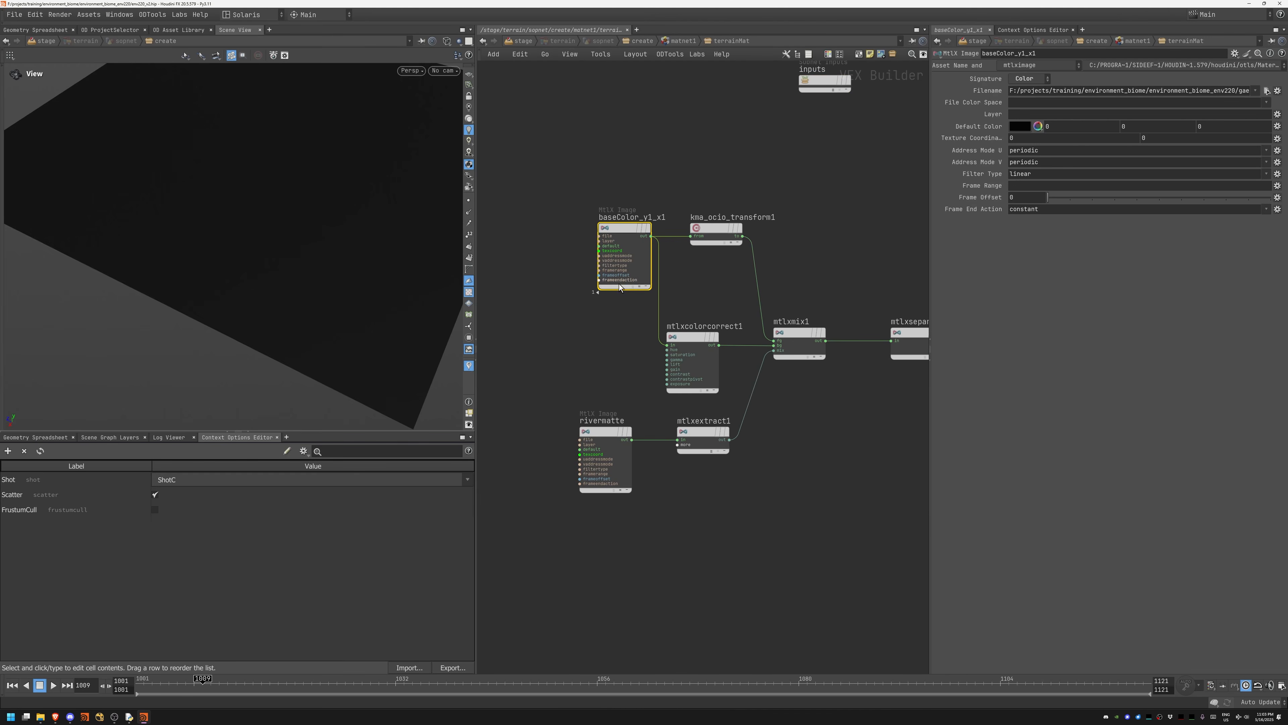
left_click_drag(1190, 90, 1258, 93)
left_click(1168, 94)
key("End")
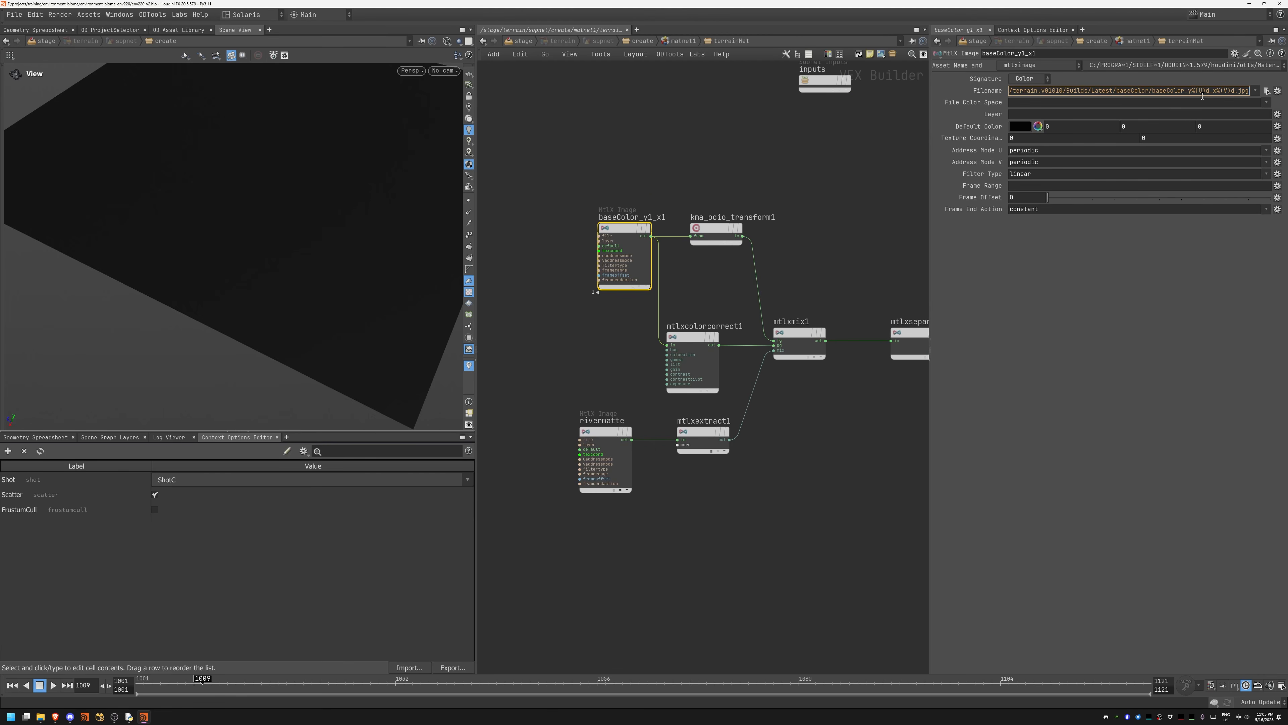
left_click(1256, 90)
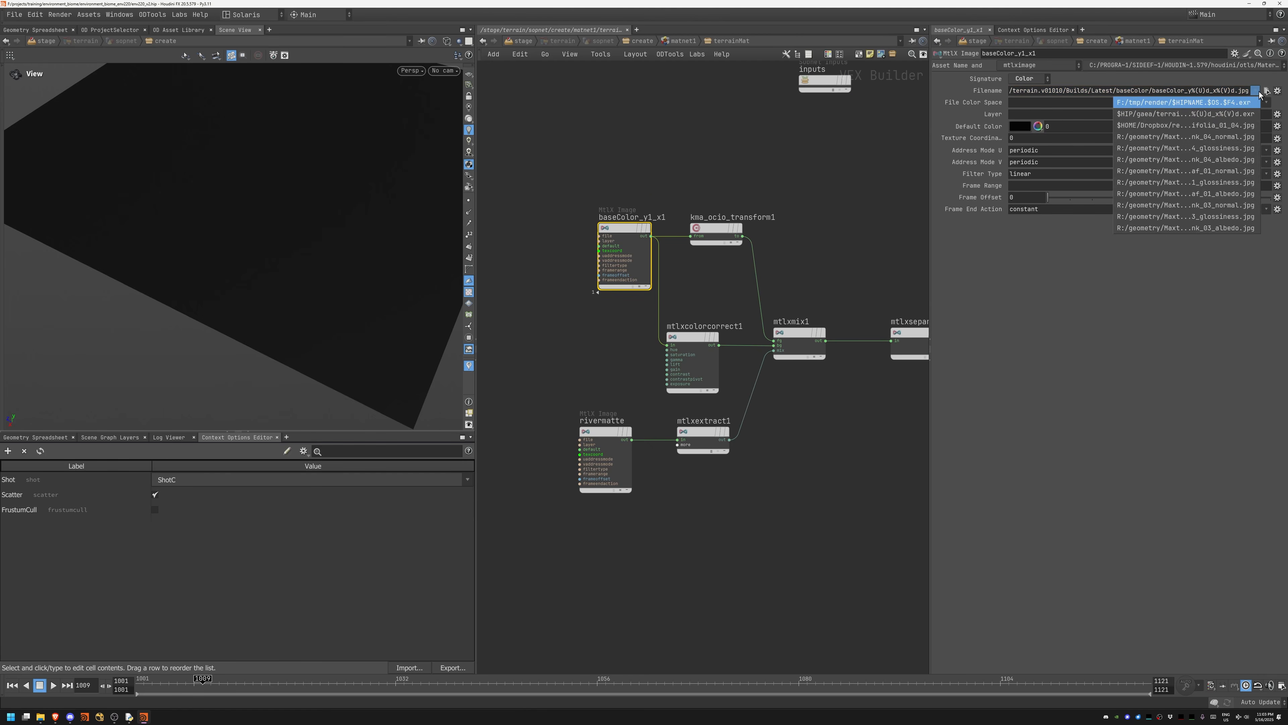
left_click(1267, 91)
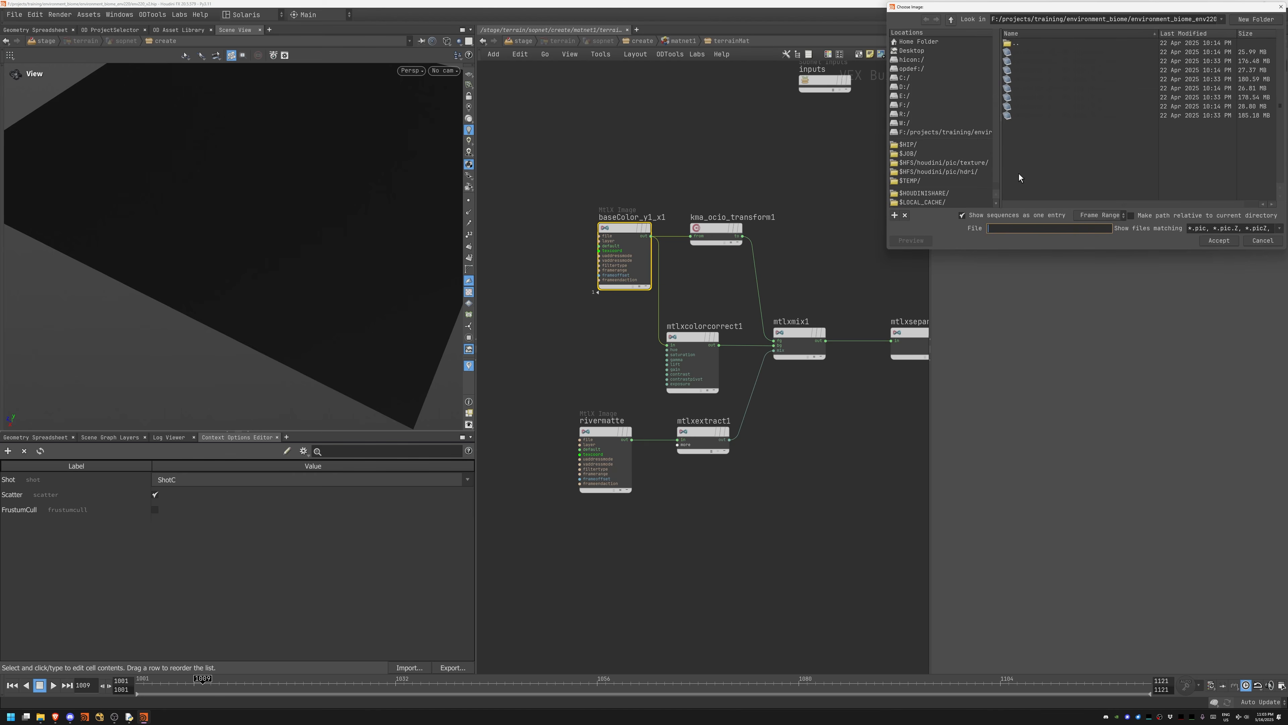
left_click(1095, 248)
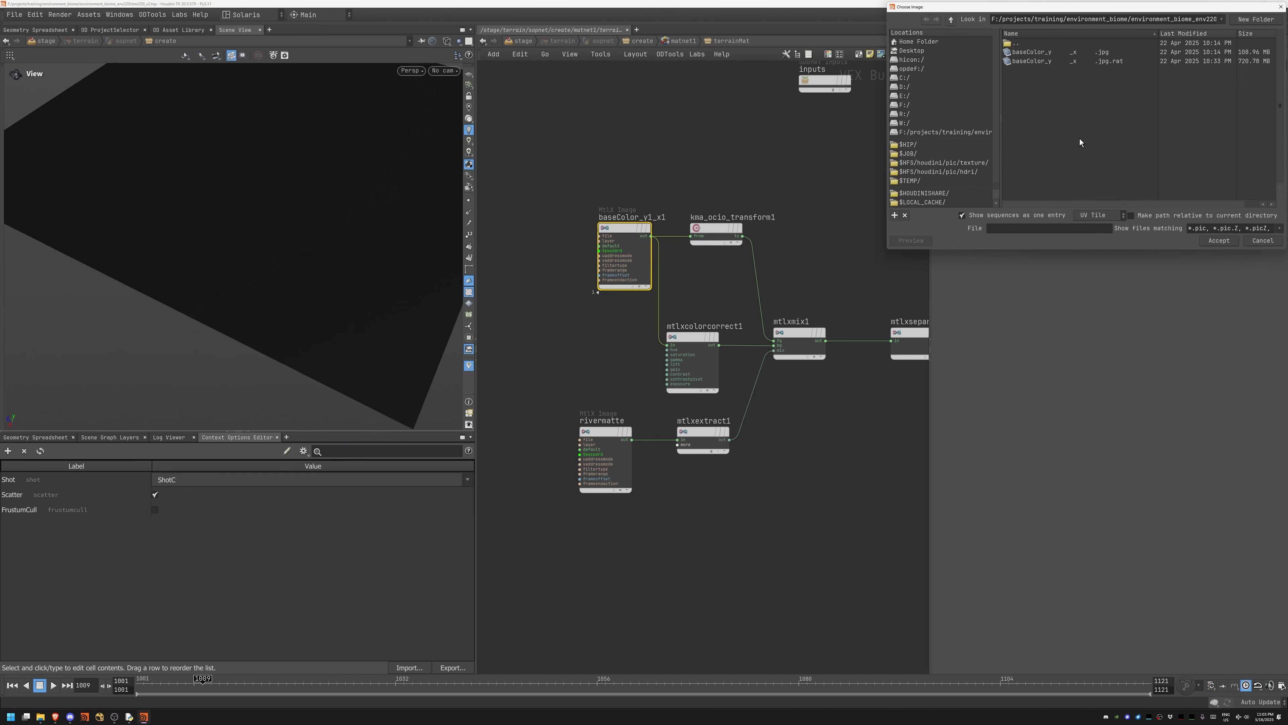
left_click(1046, 52)
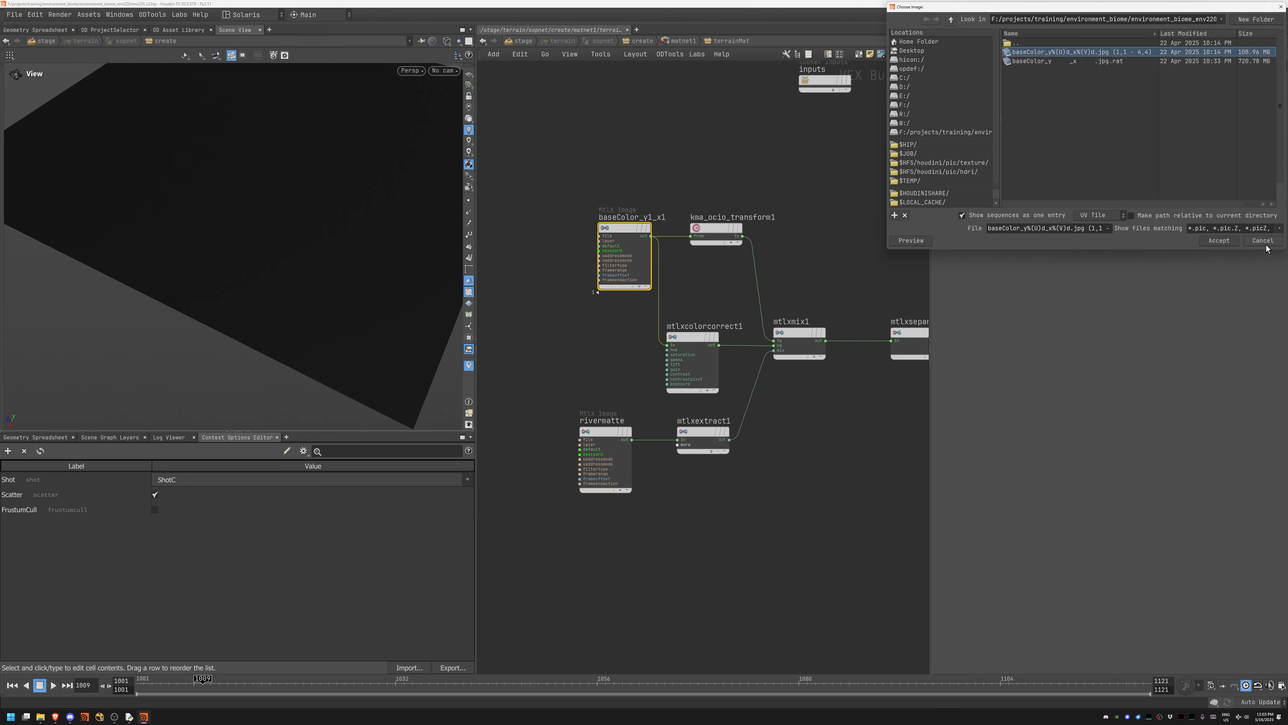
left_click(1219, 240)
Step: Look over how terrainMat mixes the base color with the river matte, steep-surface mask and hextiled triplanar textures
left_click(606, 432)
left_click(624, 231)
middle_click_drag(834, 176, 690, 152)
left_click(708, 278)
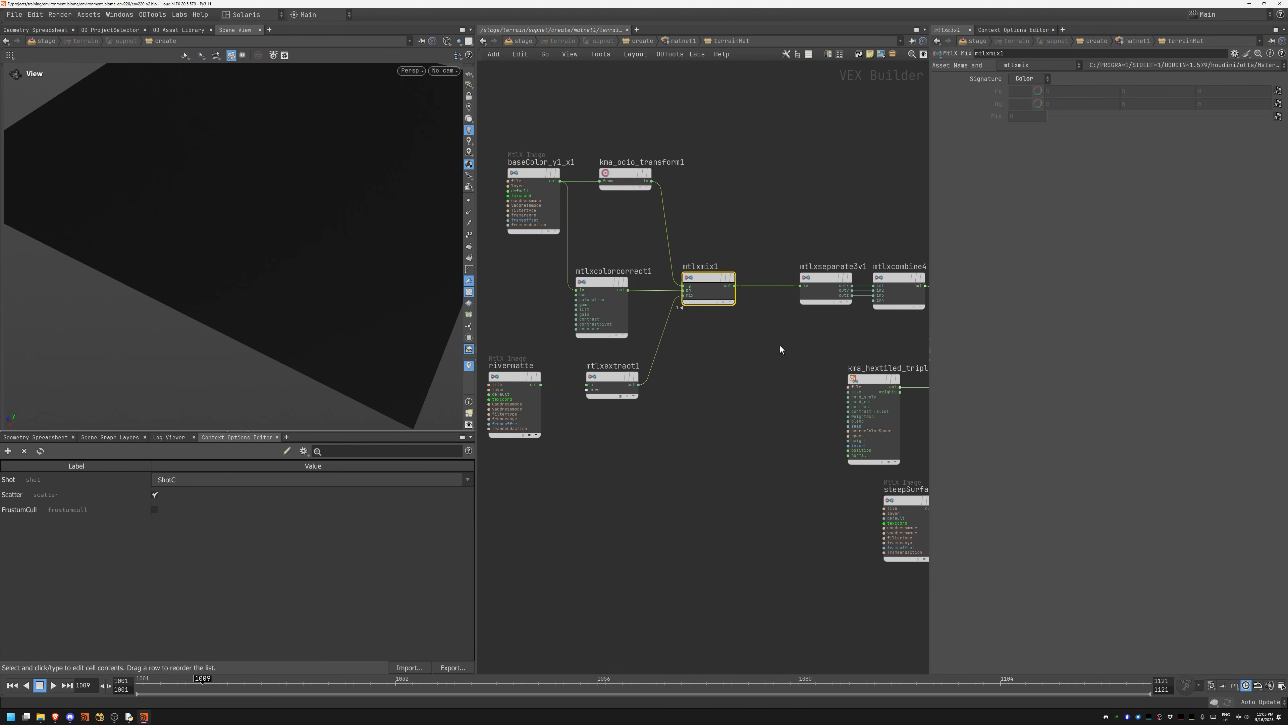
middle_click_drag(803, 237, 651, 173)
middle_click_drag(671, 322, 546, 200)
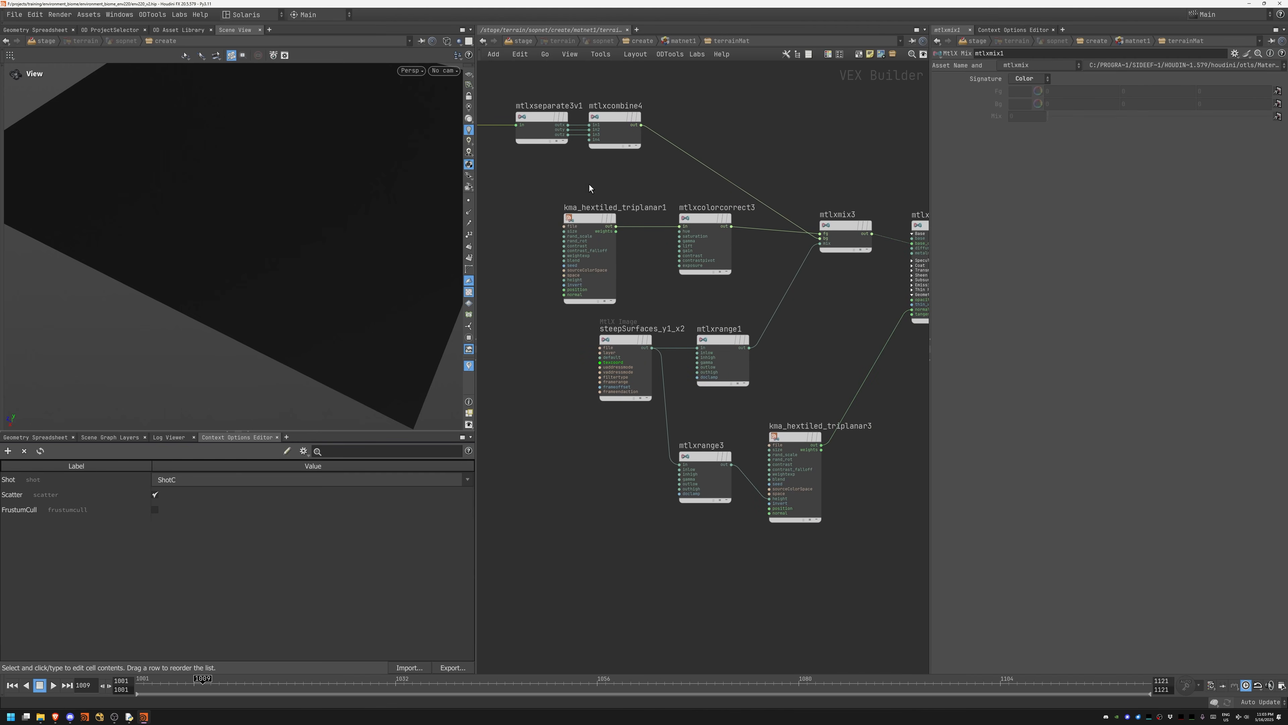
left_click(702, 261)
left_click(753, 292)
middle_click_drag(834, 409, 793, 118)
Step: Return to the stage level and duplicate a Karma Physical Sky light beside the main network
left_click(531, 39)
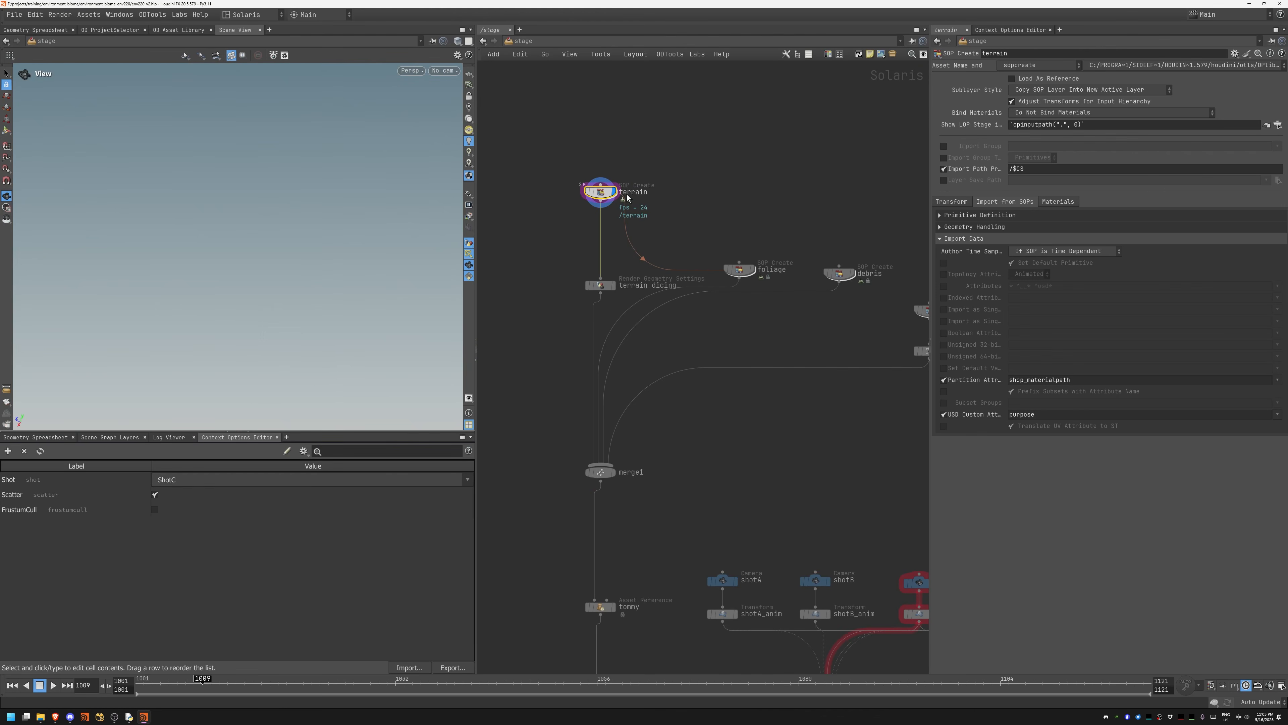
left_click(417, 72)
left_click(688, 125)
middle_click_drag(506, 641, 570, 160)
right_click_drag(570, 159, 572, 275)
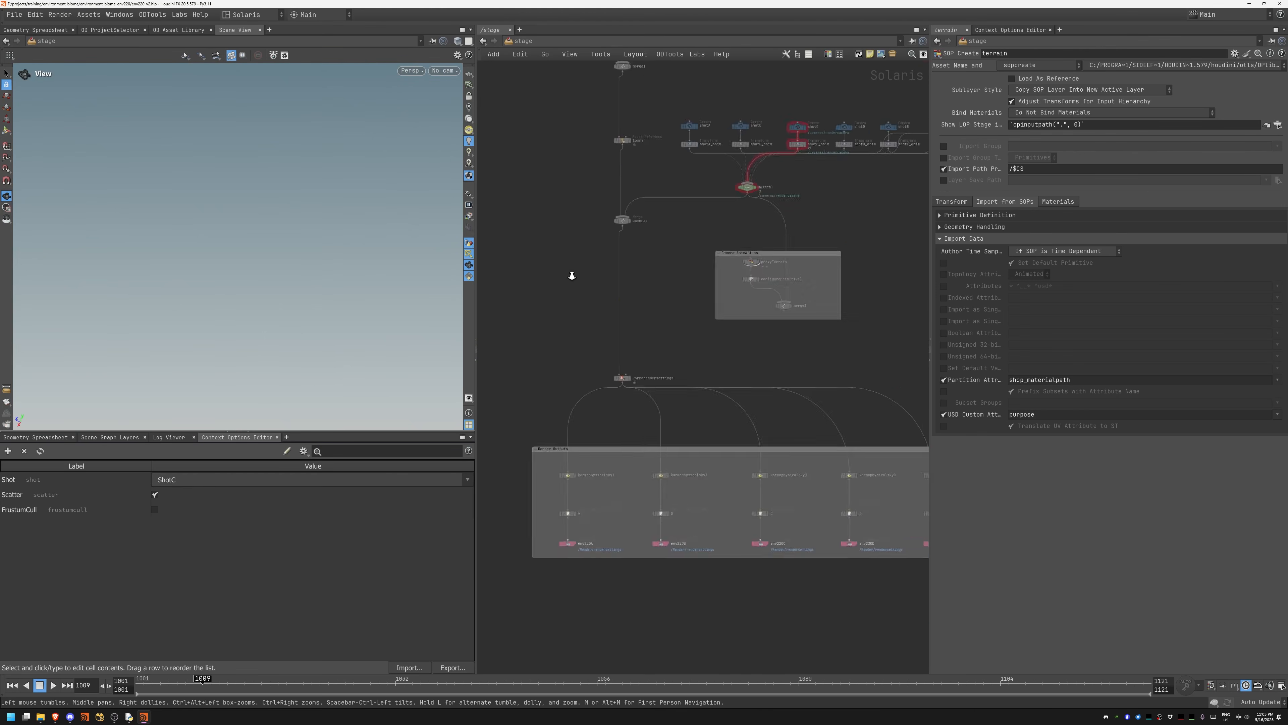
left_click_drag(568, 467, 569, 463, "alt")
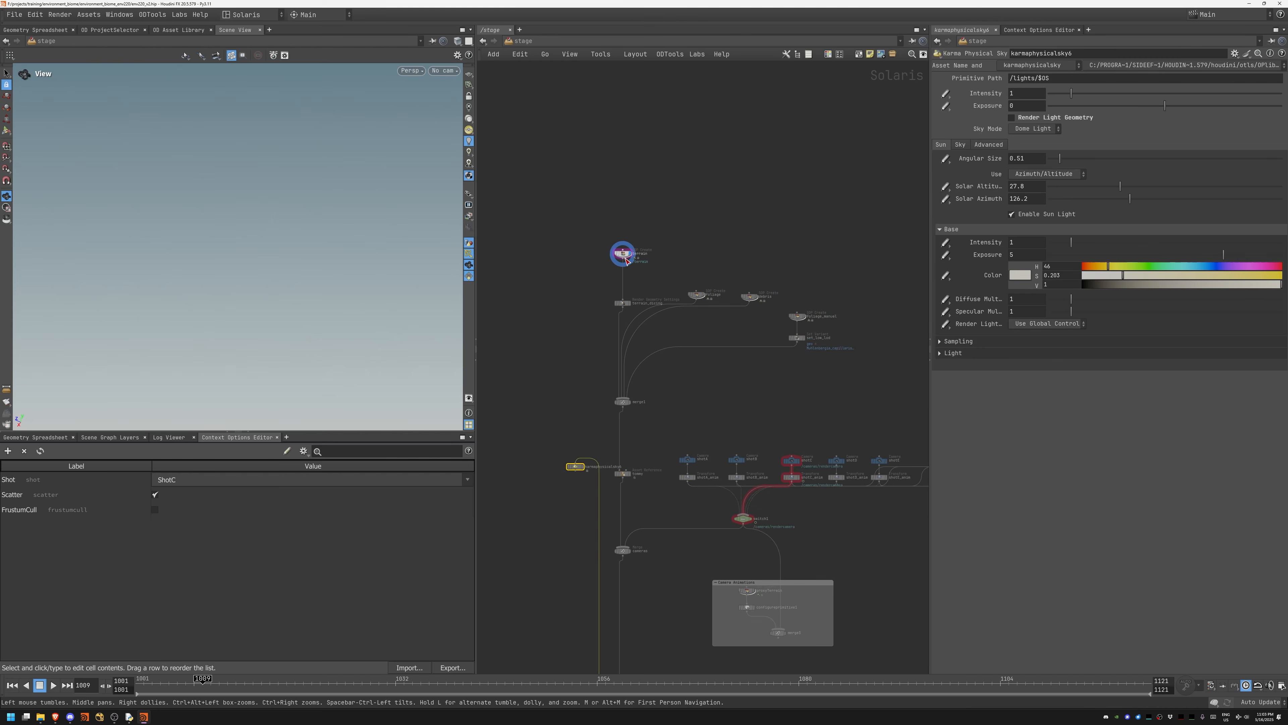
Step: Connect the terrain node to the duplicated physical sky, move the sky just below terrain and display it
left_click_drag(624, 259, 575, 462)
left_click_drag(575, 466, 580, 287)
right_click_drag(594, 297, 632, 292)
left_click(583, 277)
left_click(579, 278)
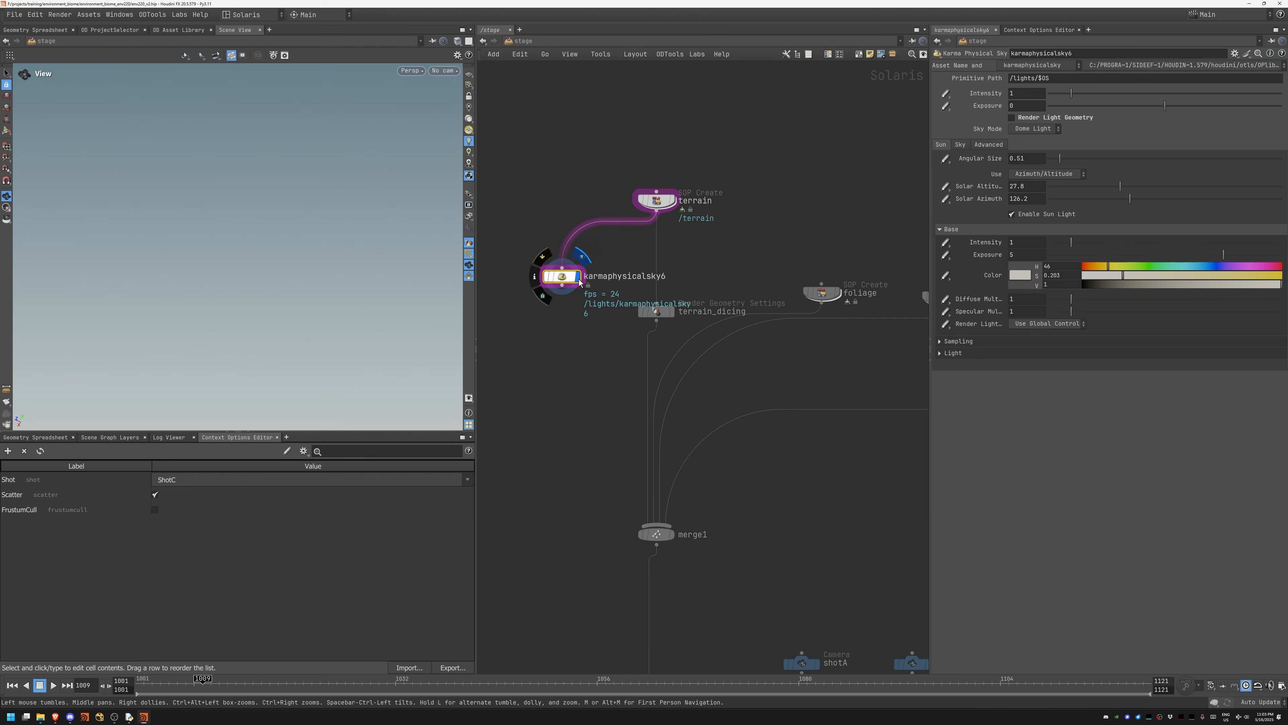
Step: Render the viewport with Karma XPU and view the terrain lit by the physical sky
left_click(434, 43)
left_click(420, 132)
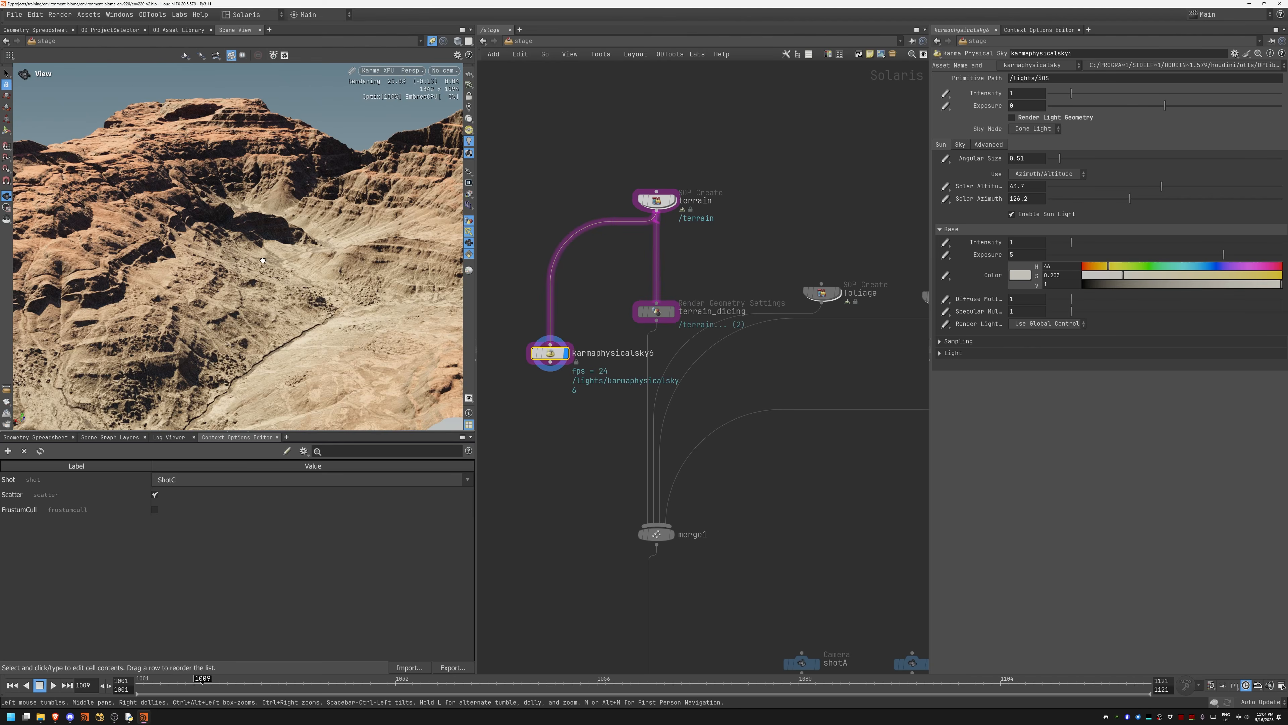
left_click_drag(284, 264, 309, 248)
middle_click_drag(309, 248, 361, 197)
Step: Open the terrain node's matnet1, enter terrainMat and find the hextiled triplanar texture branch
double_click(669, 199)
double_click(788, 378)
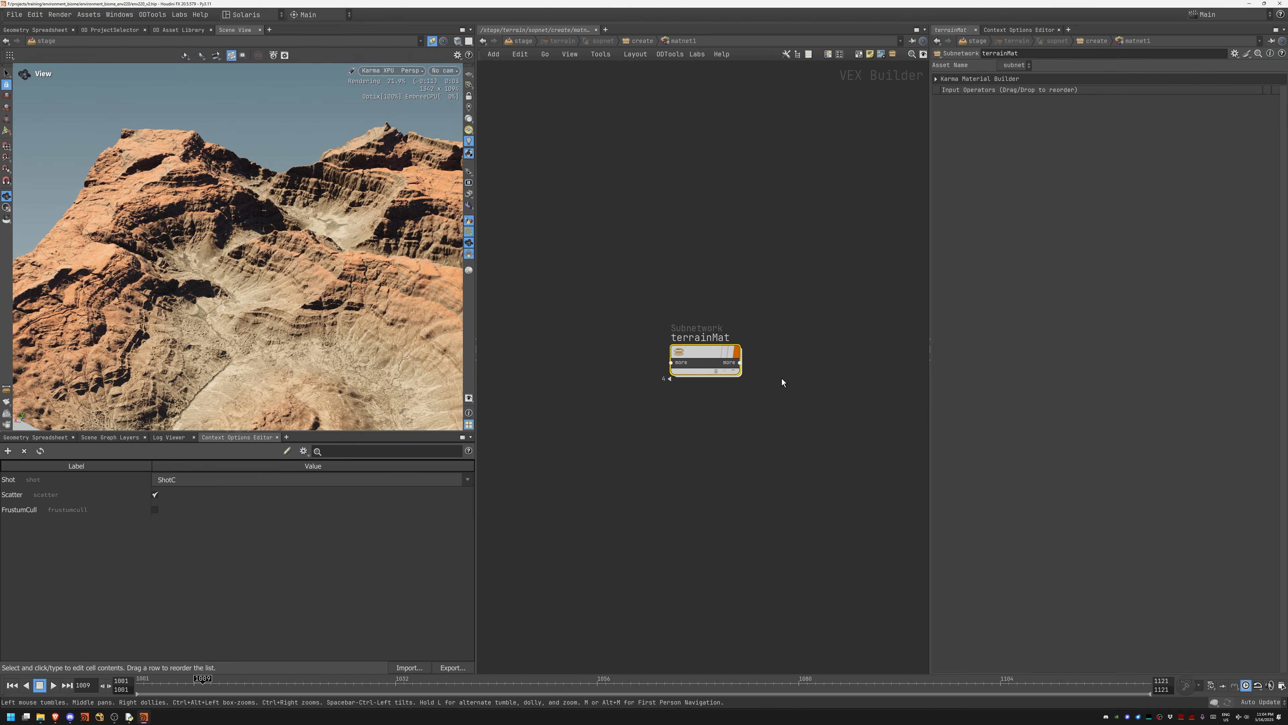
double_click(707, 351)
middle_click_drag(619, 524, 487, 213)
middle_click_drag(745, 332, 614, 270)
middle_click_drag(693, 336, 765, 203)
middle_click_drag(569, 151, 624, 575)
middle_click_drag(585, 259, 545, 315)
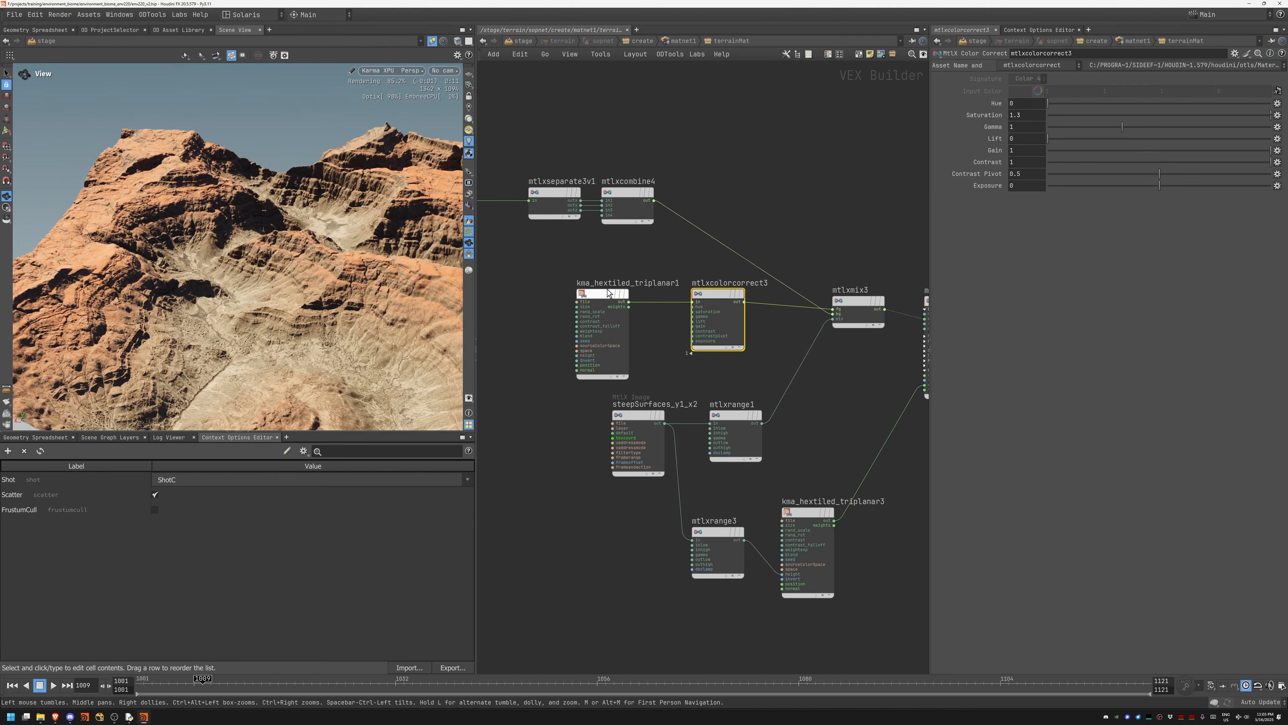
middle_click_drag(677, 267, 635, 227)
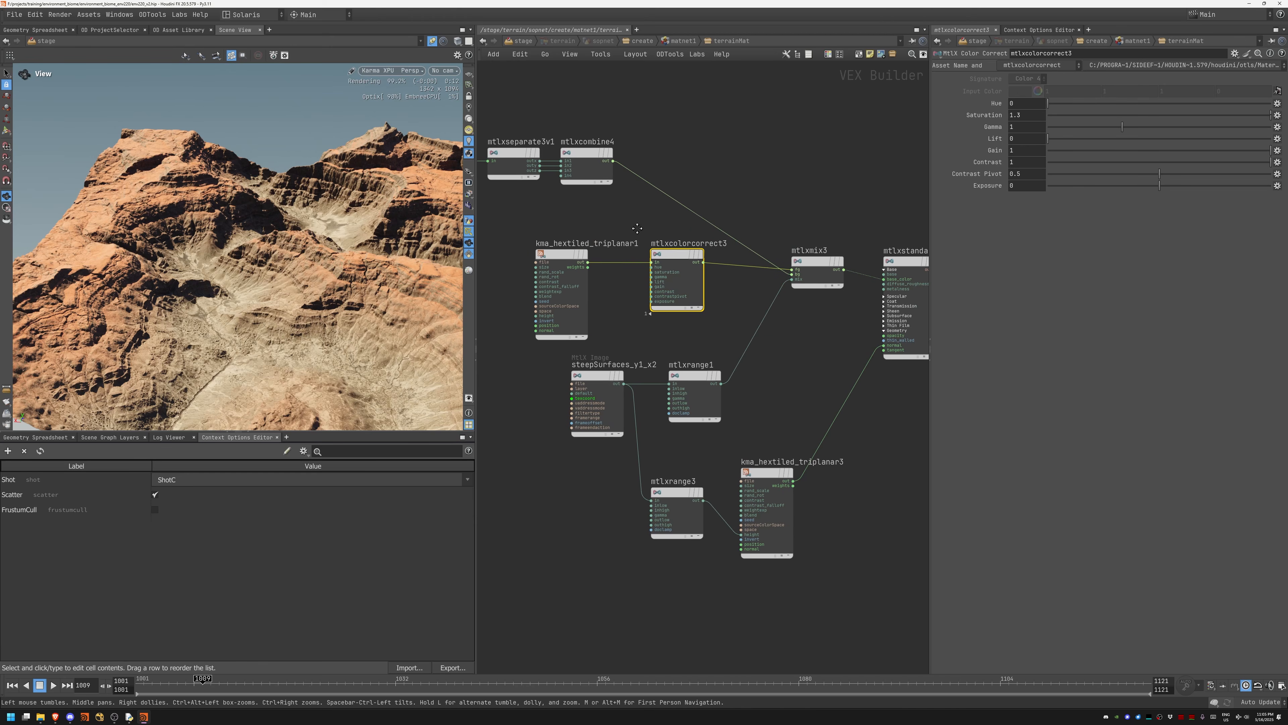
Step: Visualize the mtlxcolorcorrect3 output on the terrain and inspect the rock texture up close
left_click(681, 256)
left_click_drag(775, 263, 775, 186)
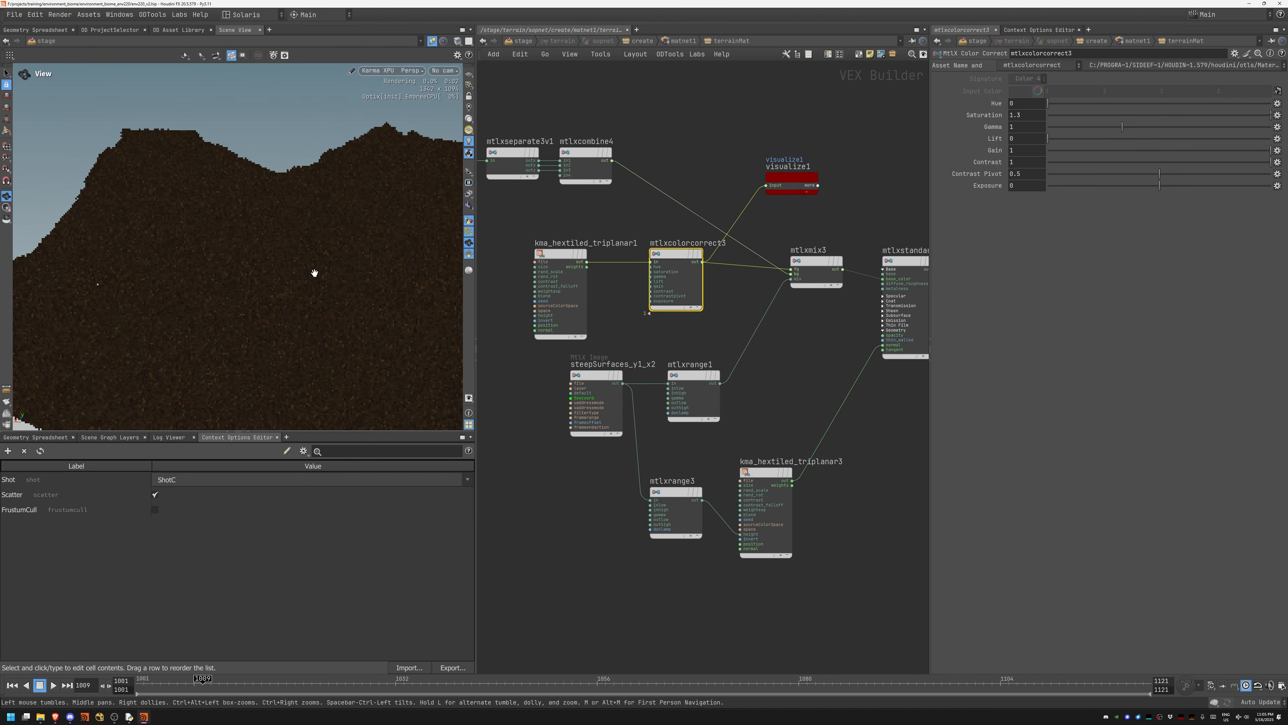
right_click_drag(314, 273, 404, 265)
mouse_move(320, 309)
right_mouse_down()
mouse_move(395, 305)
mouse_move(332, 308)
right_mouse_up()
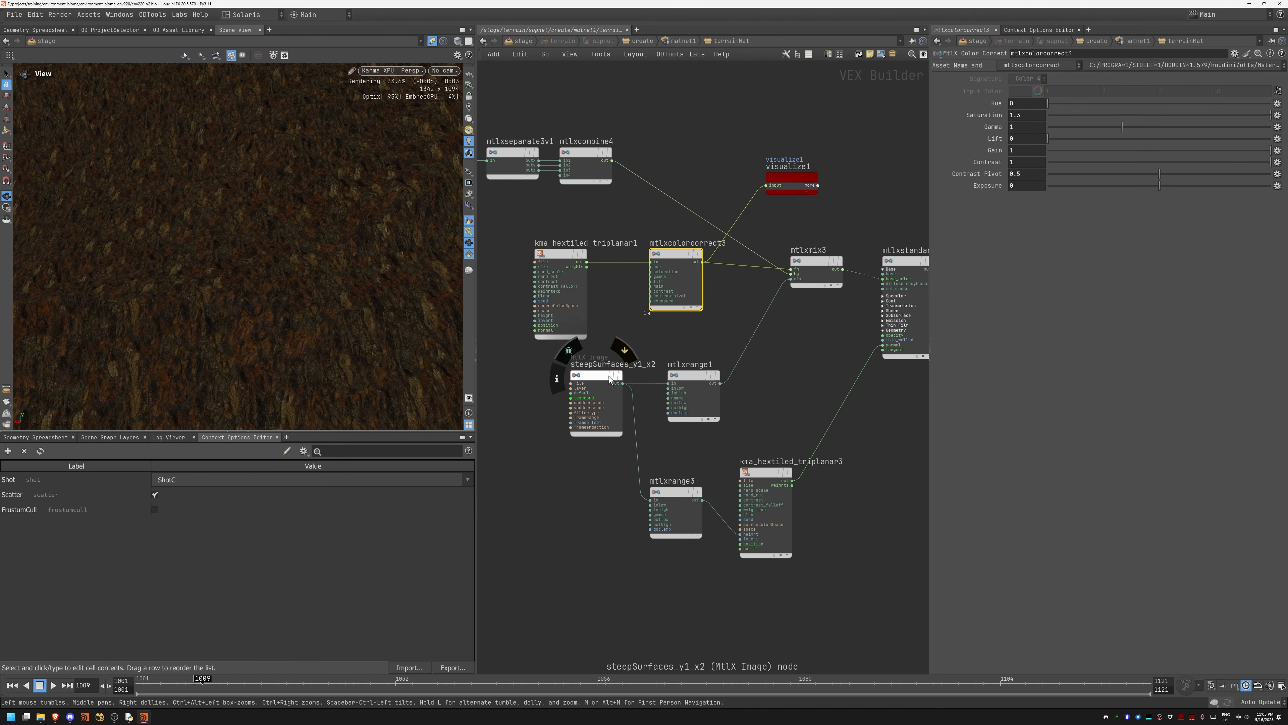
Step: Visualize the mtlxrange1 output to inspect the steep-surface mask on the terrain
left_click(700, 383)
left_click(701, 383, "ctrl+alt")
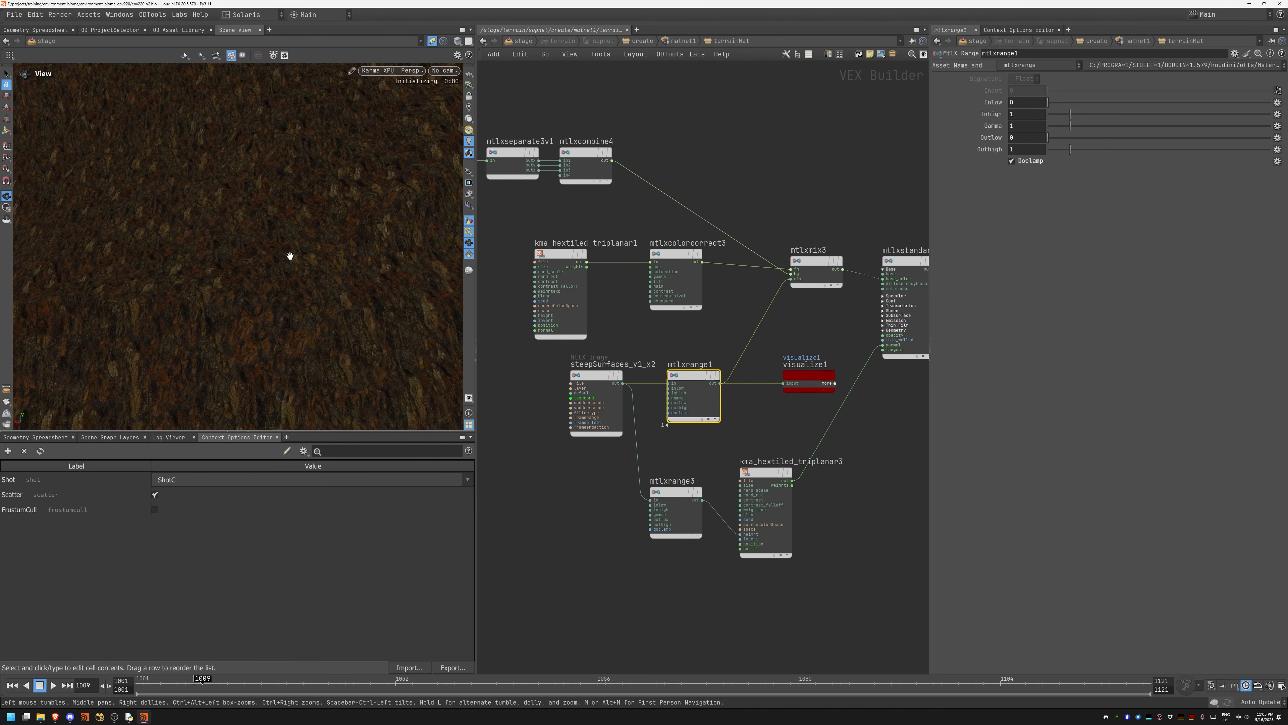
left_click_drag(343, 270, 289, 289)
right_click_drag(289, 289, 333, 296)
Step: Visualize the mtlxmix3 output on the terrain and move the visualize1 node clear of the standard surface node
left_click(818, 264, "ctrl+alt")
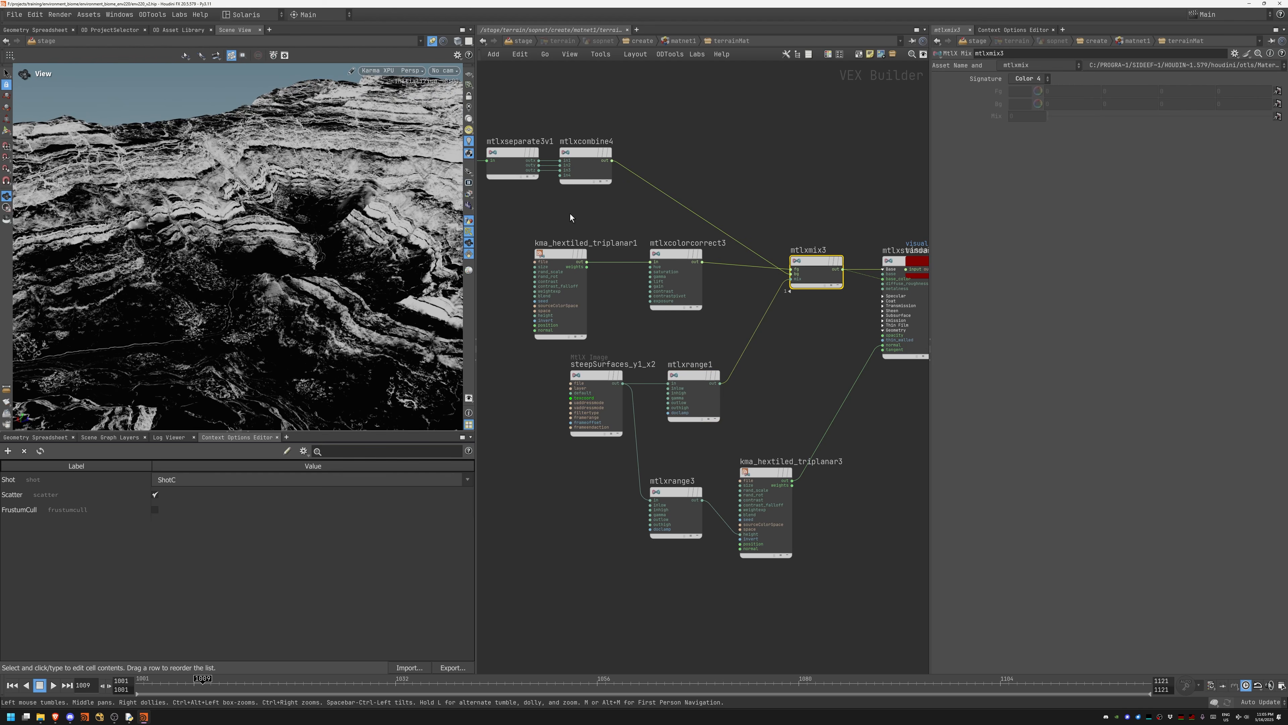
left_click_drag(257, 274, 322, 323)
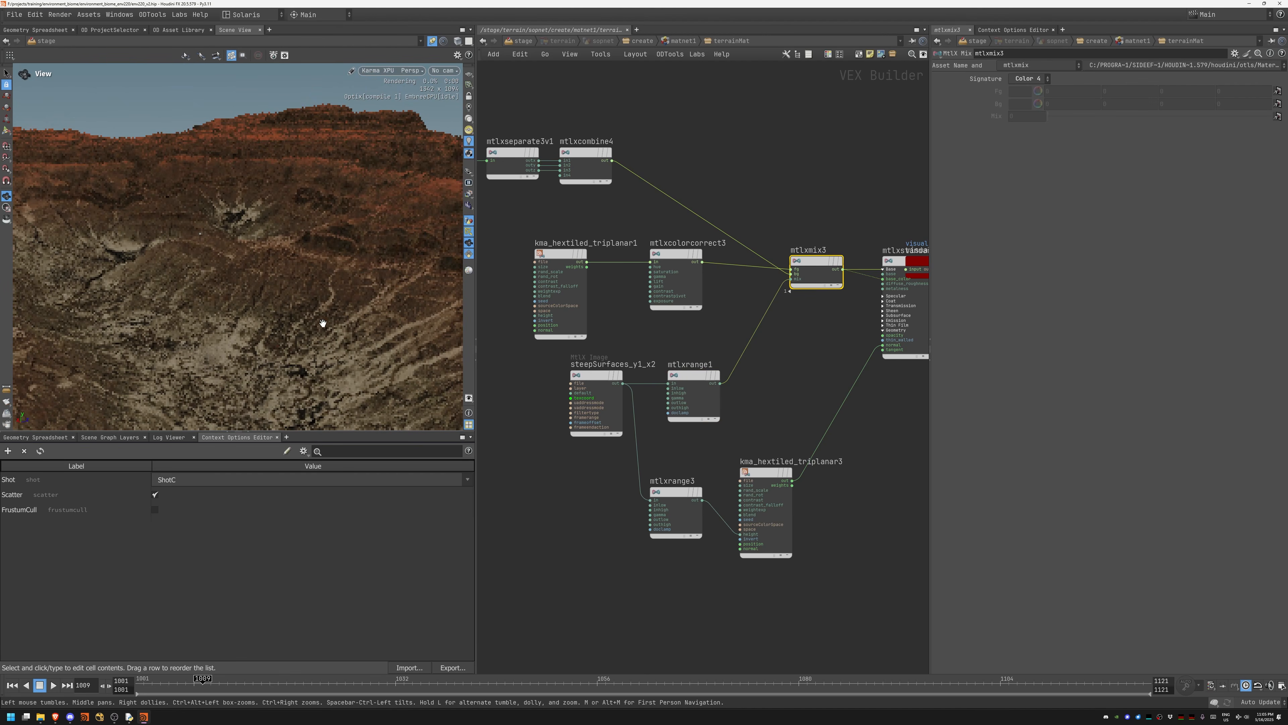
left_click_drag(355, 254, 308, 312)
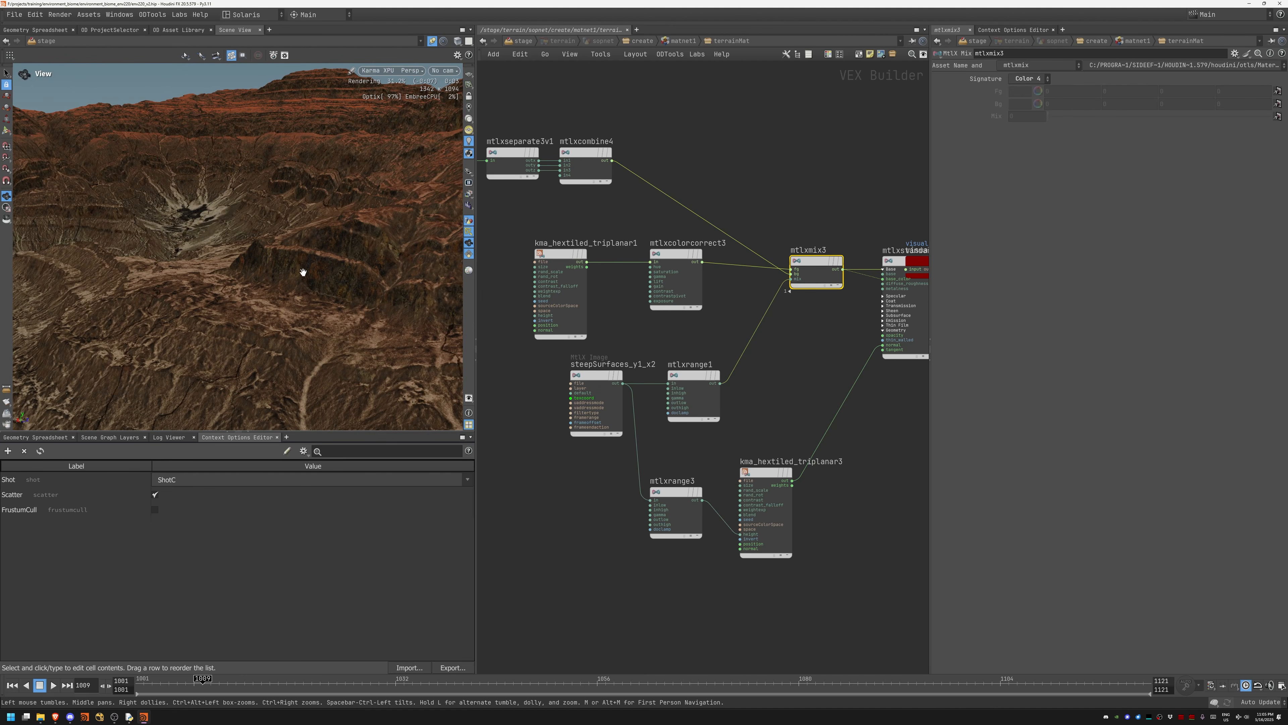
middle_click_drag(803, 379, 651, 311)
left_click_drag(776, 203, 794, 102)
middle_click_drag(794, 102, 905, 64)
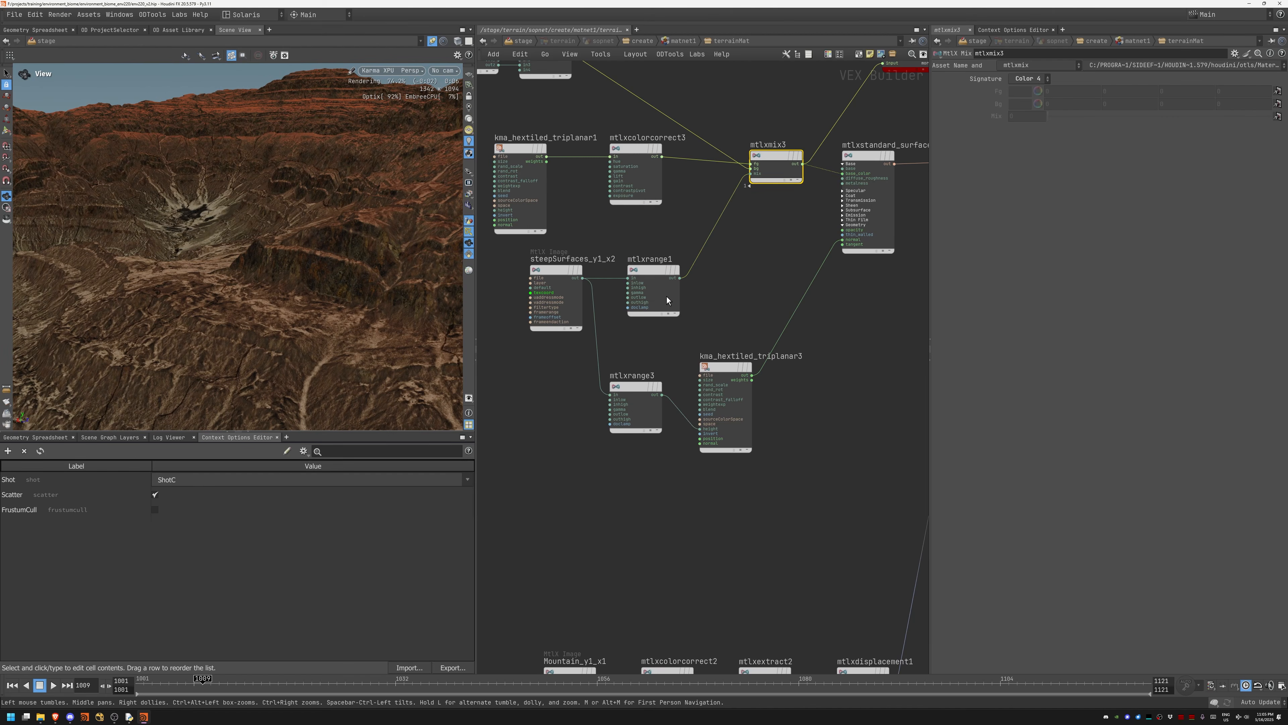
Step: Visualize the mtlxcombine4 output to view the base color before the steep-surface texture is mixed in
left_click(726, 366)
middle_click_drag(627, 184, 710, 392)
left_click(627, 268)
mouse_move(634, 266)
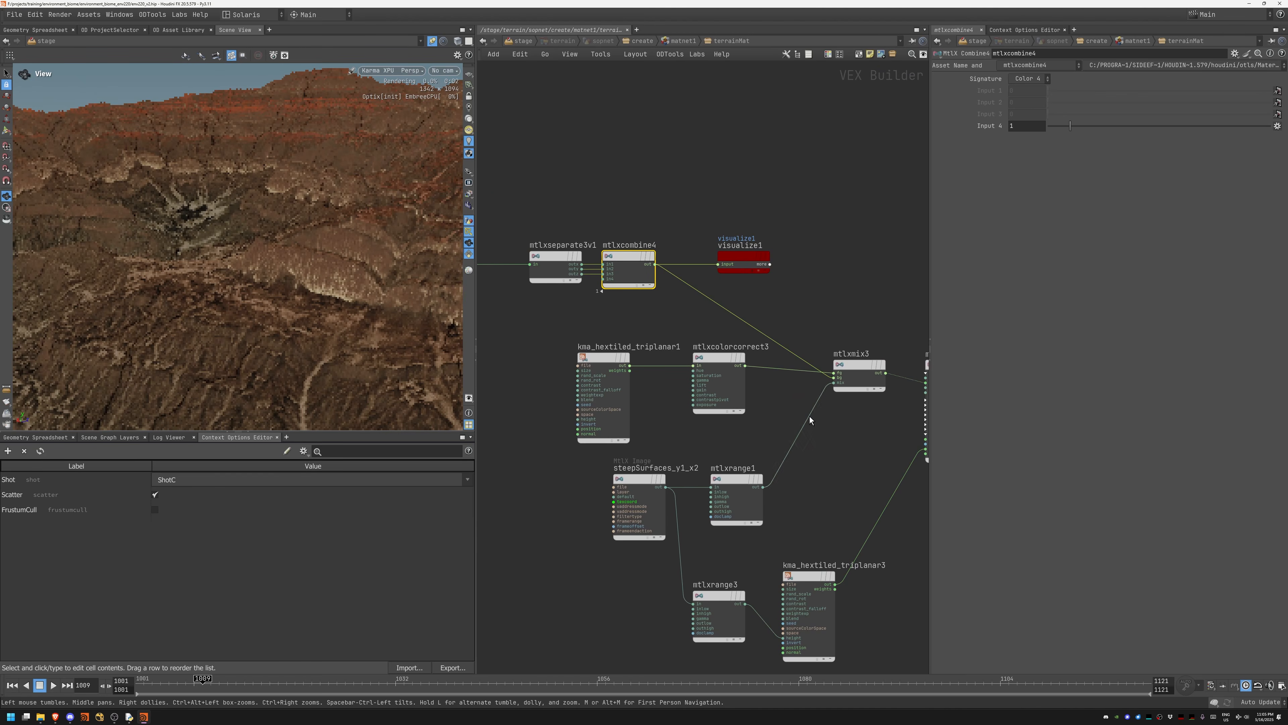
Step: Examine the Mountain_y1_x1 image's filename and trace its displacement branch up to the material outputs
middle_click_drag(912, 489, 642, 296)
middle_click_drag(629, 508, 756, 228)
middle_click_drag(654, 297, 824, 187)
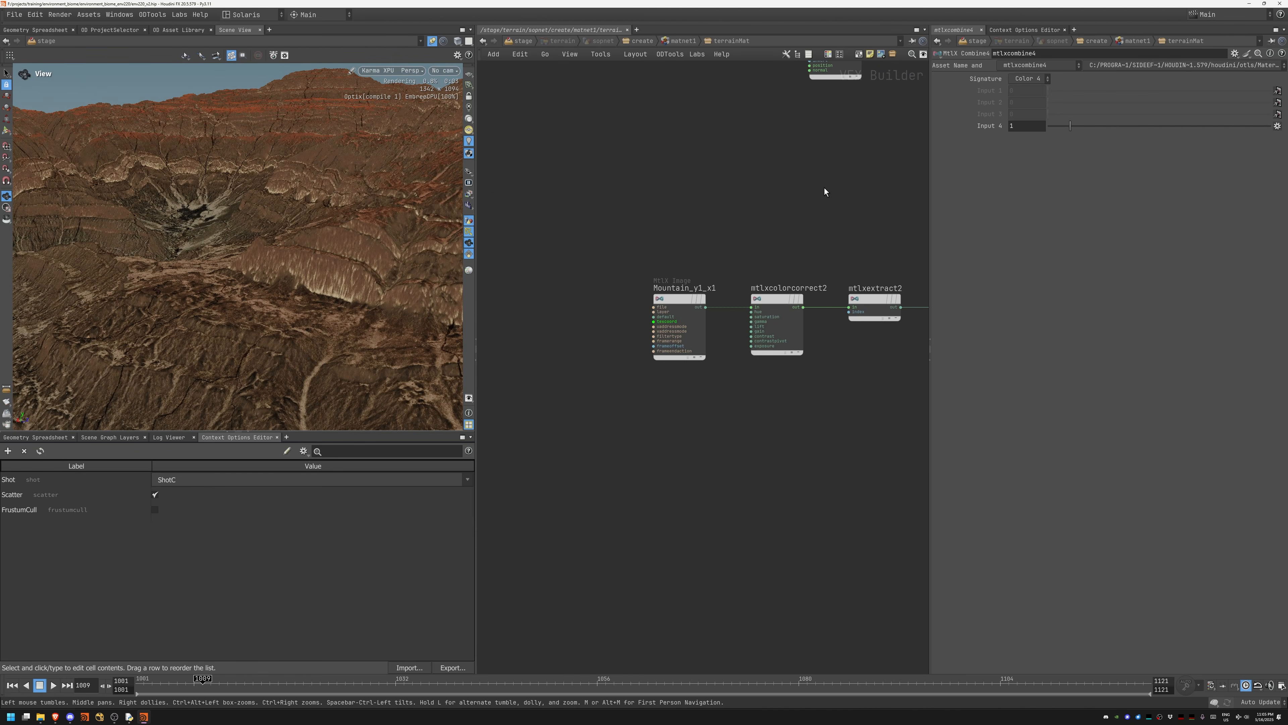
left_click(664, 303)
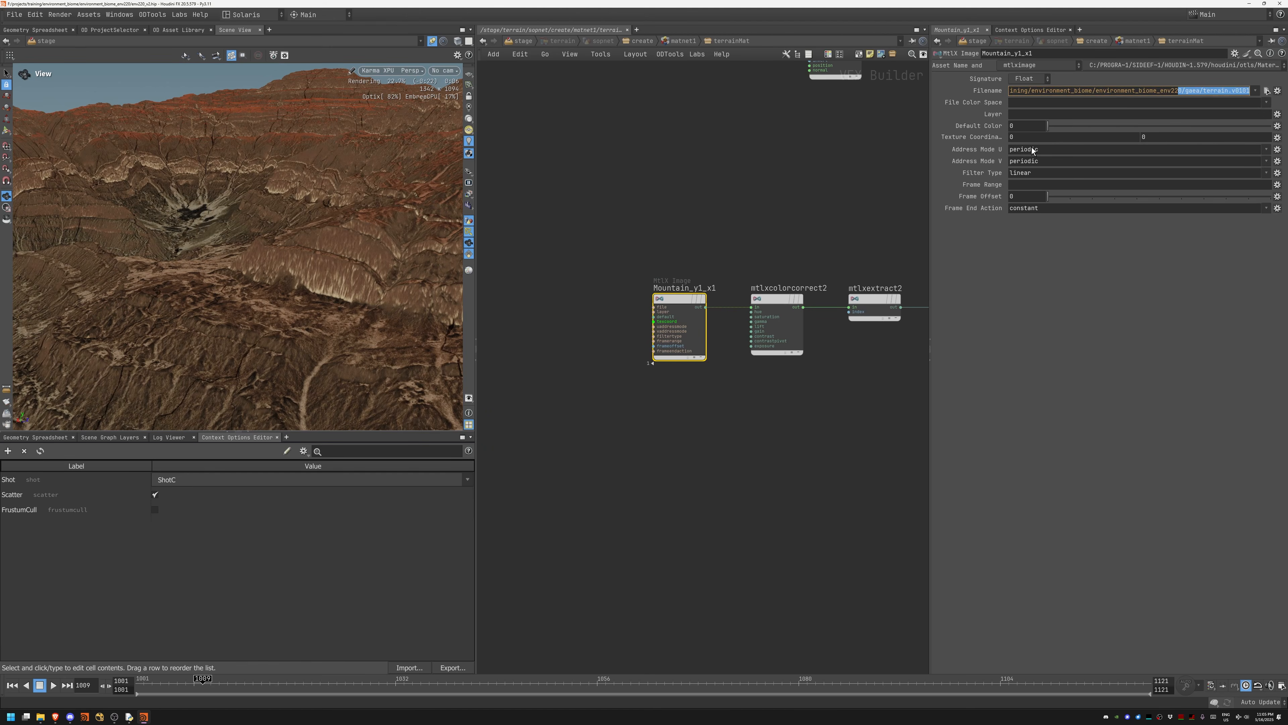
middle_click_drag(828, 201, 614, 415)
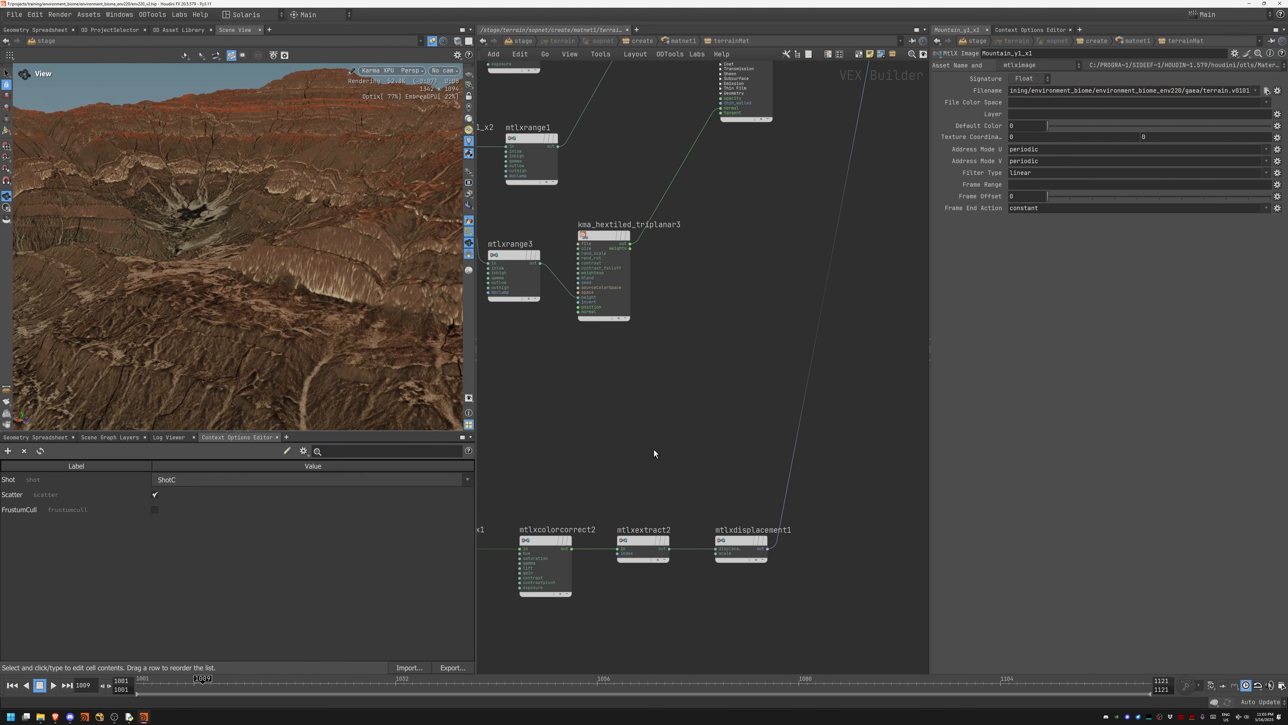
middle_click_drag(654, 453, 699, 292)
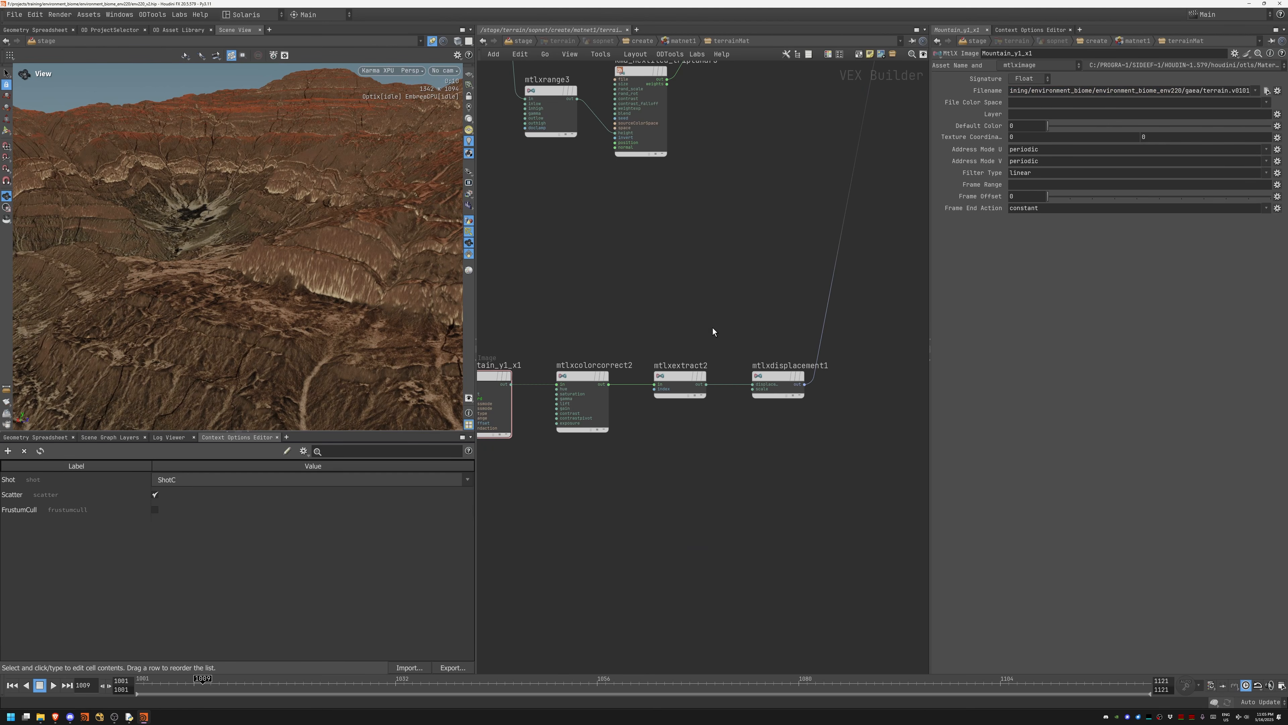
middle_click_drag(748, 217, 585, 623)
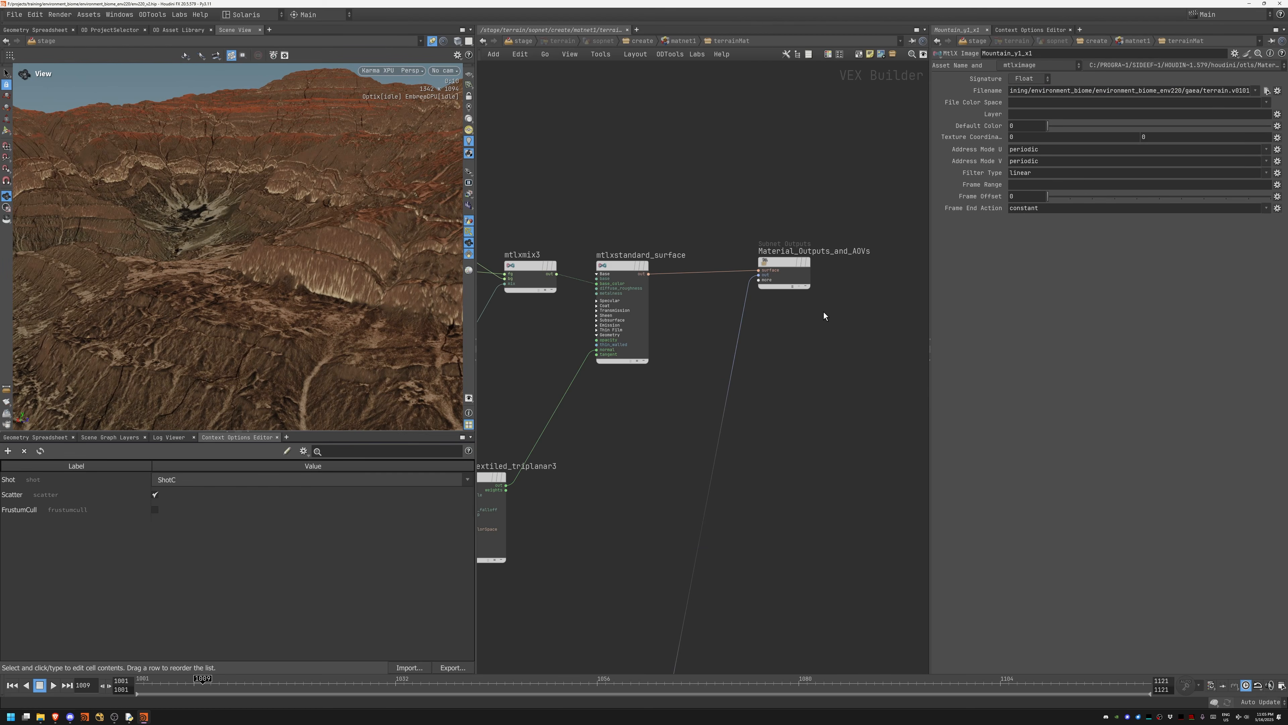
Step: Return to the stage level and switch the viewport renderer back to Houdini GL
left_click(522, 41)
left_click(390, 71)
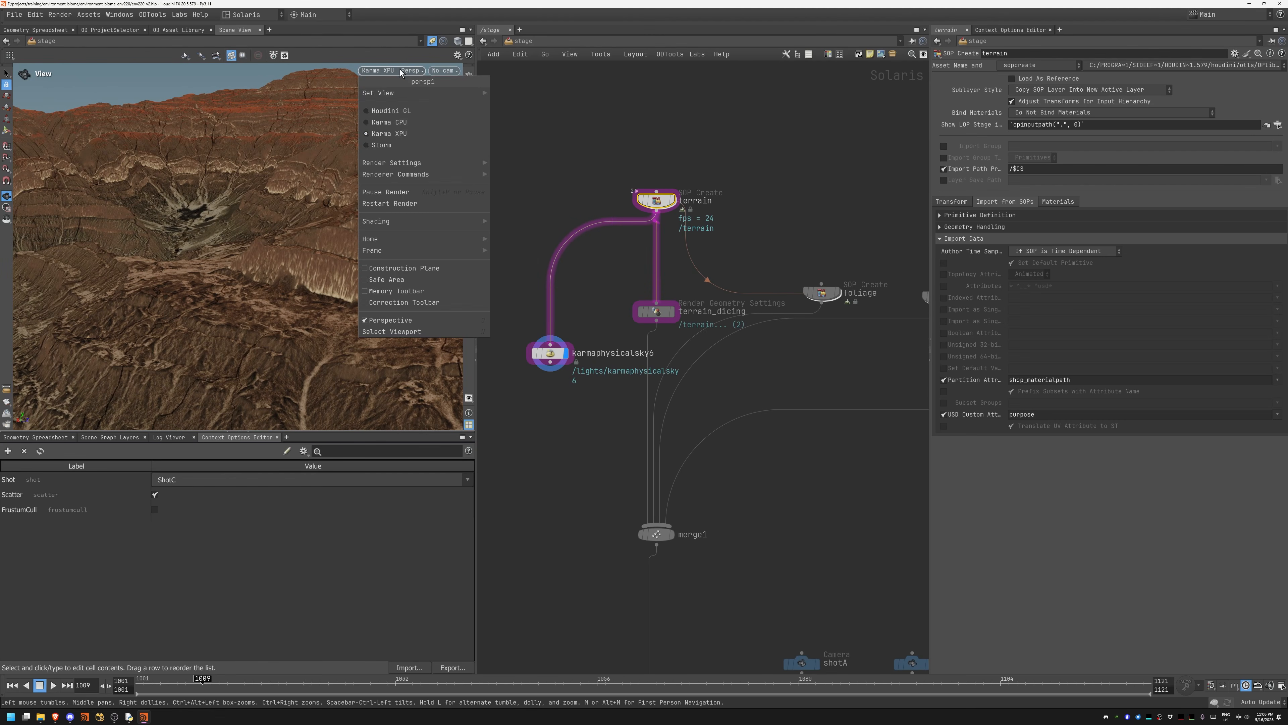
left_click(409, 120)
Step: Delete the duplicated Karma Physical Sky light below the terrain node
middle_click_drag(767, 229, 642, 201)
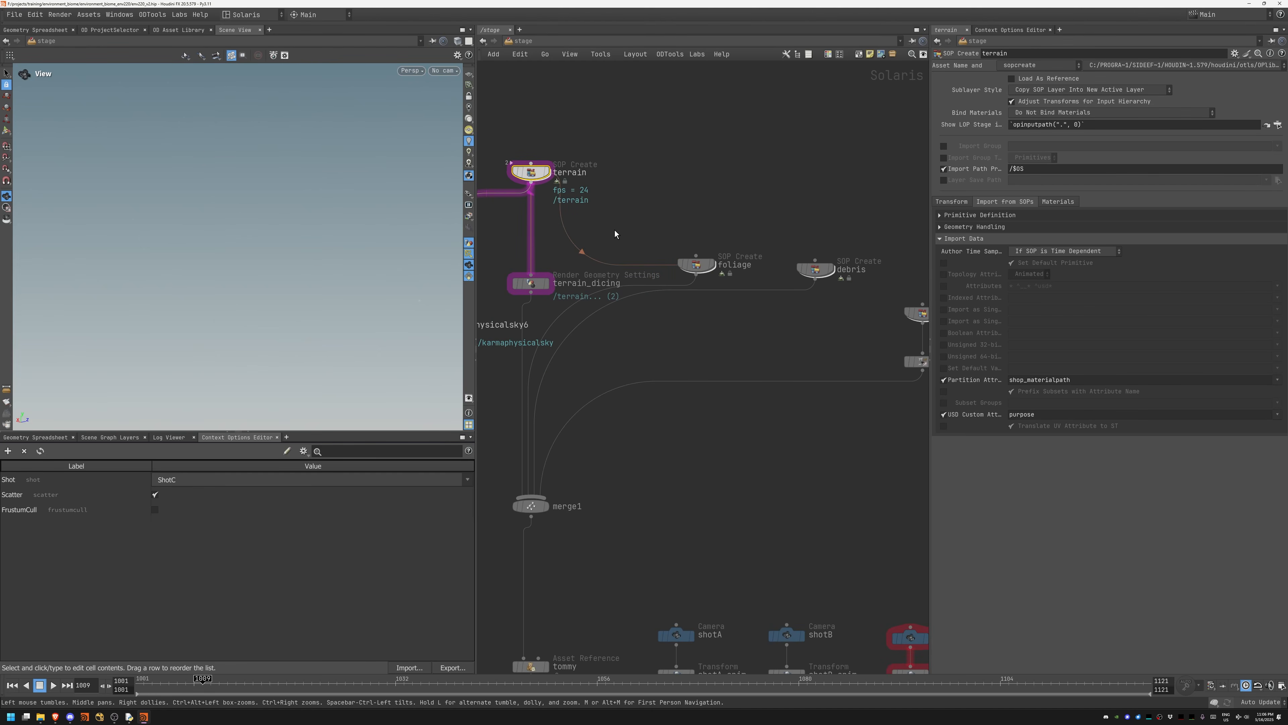
middle_click_drag(615, 234, 689, 147)
left_click(554, 299)
key("Delete")
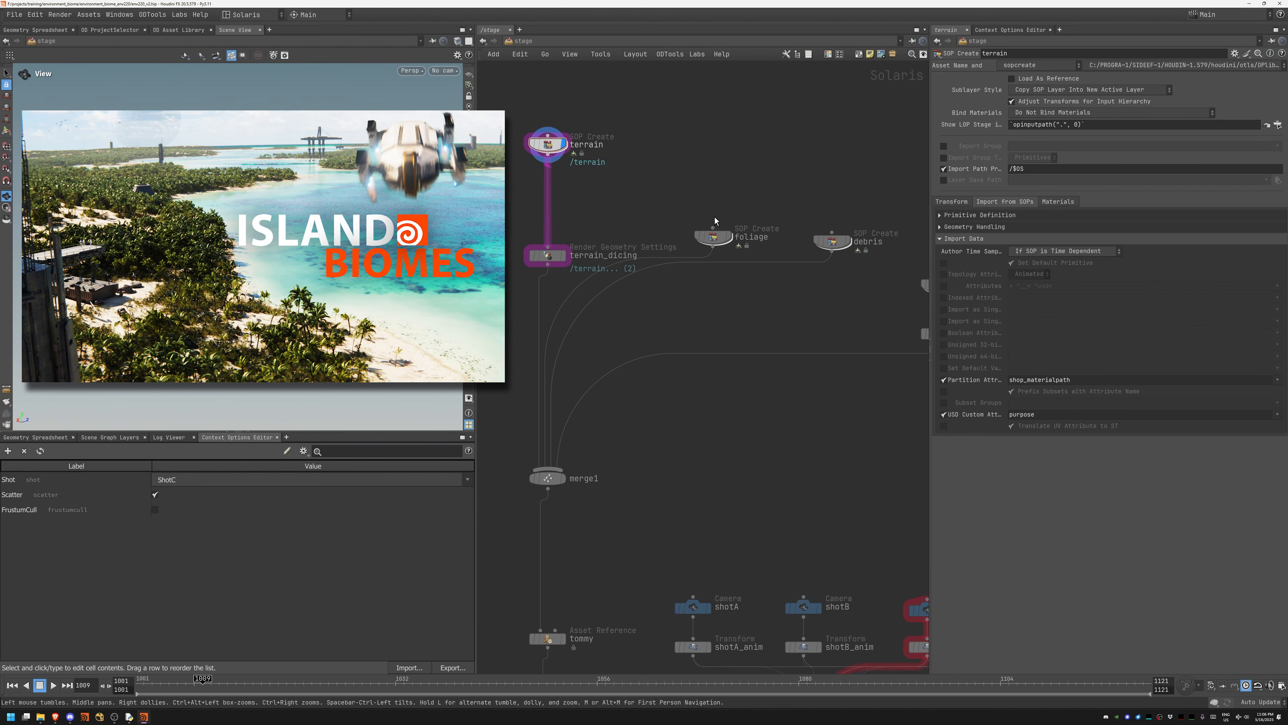
Step: Locate the foliage SOP Create node and open its geometry network
middle_click_drag(737, 334, 654, 314)
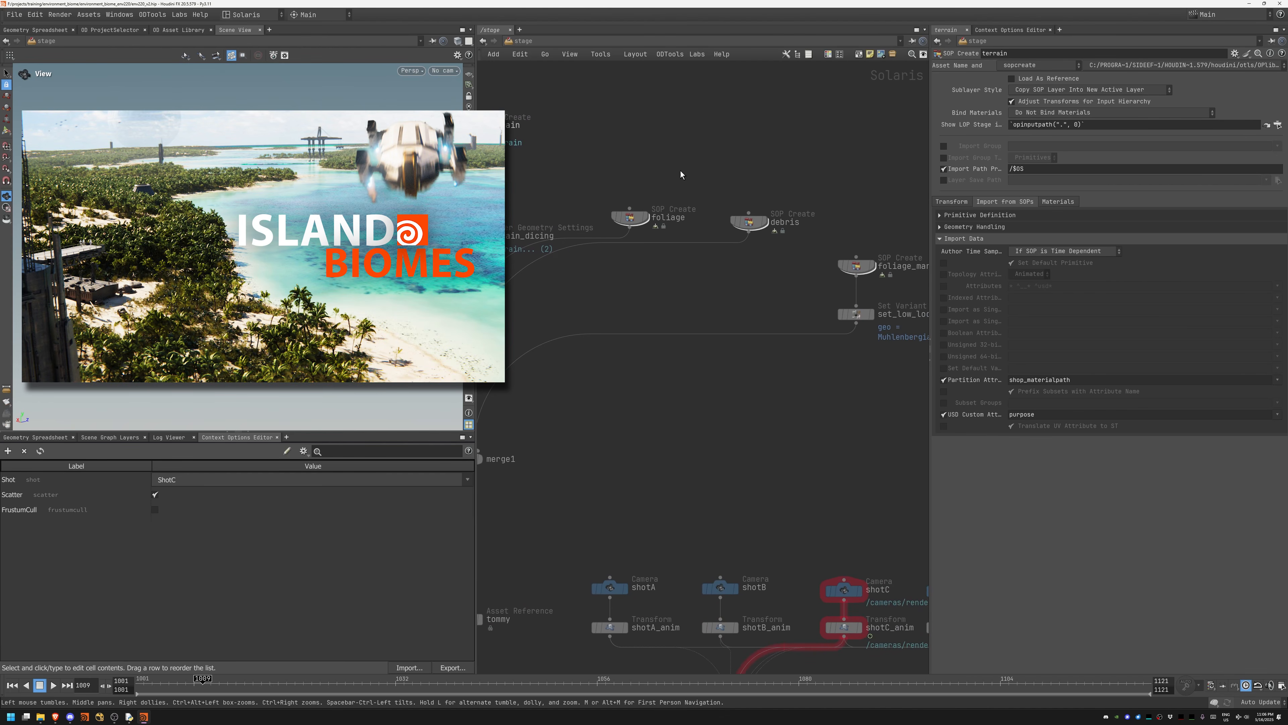
middle_click_drag(650, 238, 711, 206)
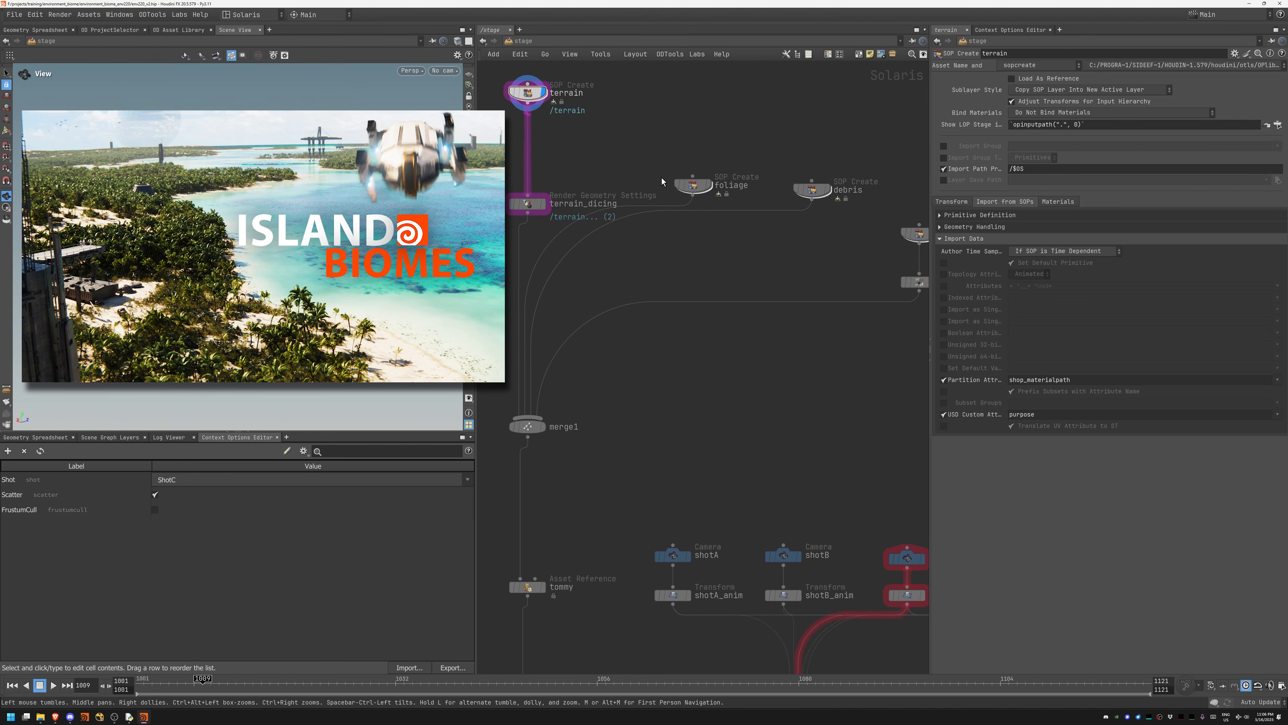
double_click(695, 194)
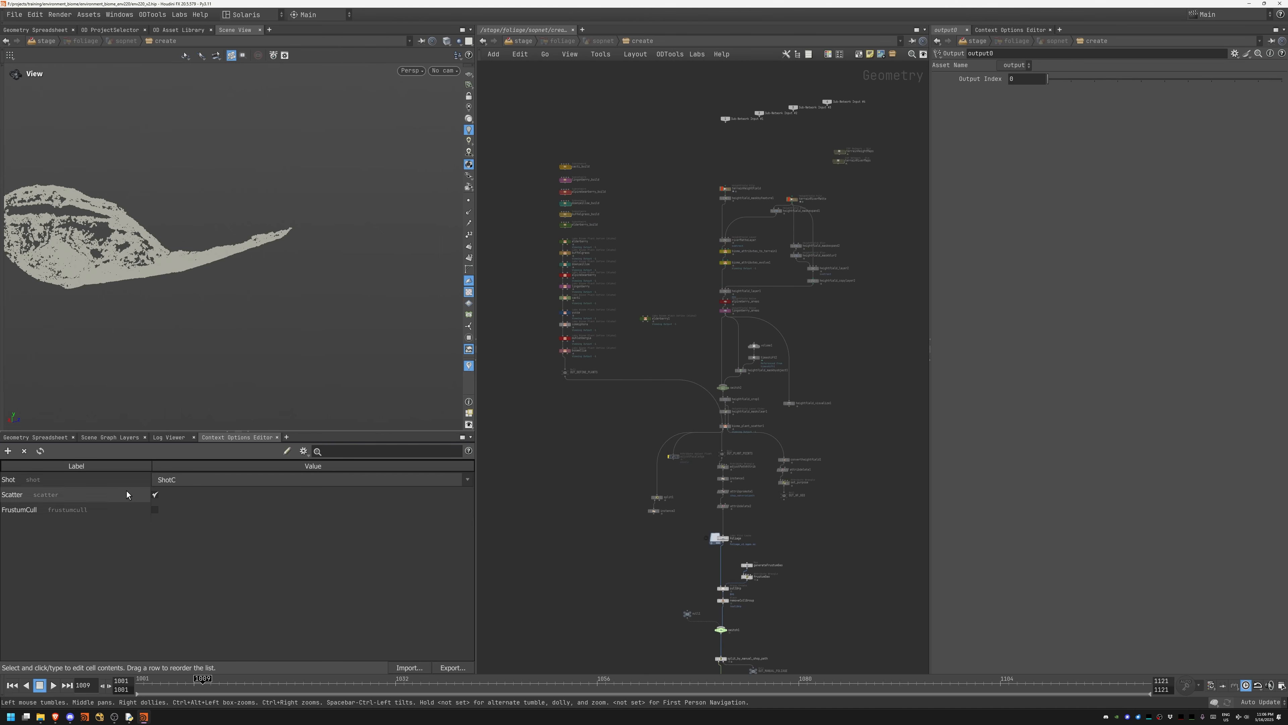
middle_click_drag(588, 506, 552, 484)
scroll(671, 435, "up", 5)
Step: Enable the FrustumCull context option and inspect the camera settings of the volume1 node
left_click(156, 510)
middle_click_drag(725, 253, 710, 416)
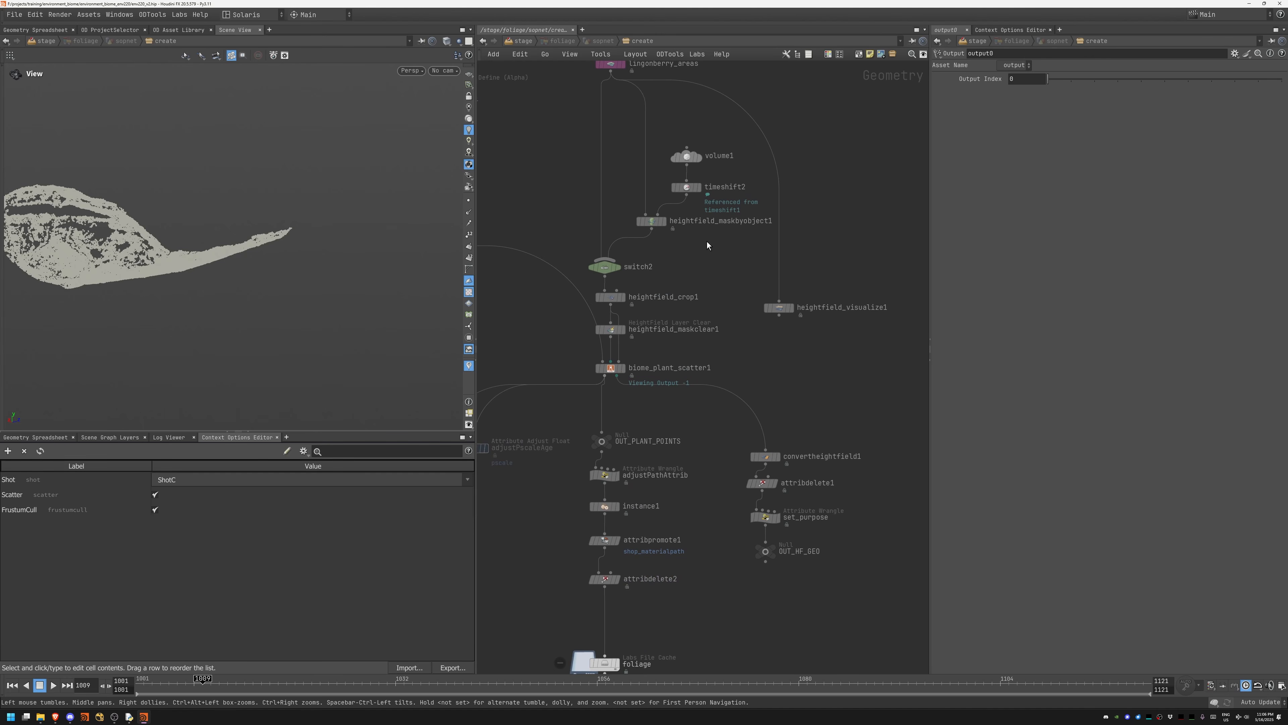
left_click(689, 158)
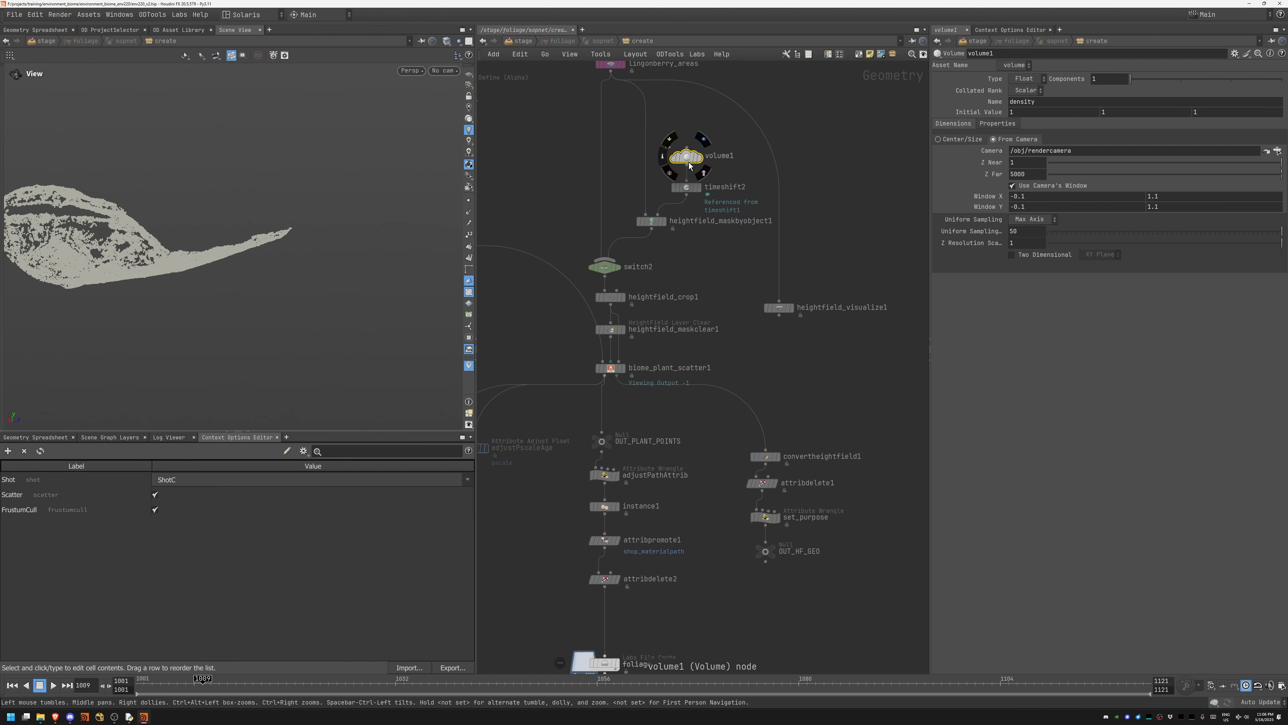
Step: Display the terrainHeightField node and frame the whole heightfield in the viewport
middle_click_drag(536, 231, 627, 582)
middle_click_drag(607, 535, 610, 443)
middle_click_drag(830, 103, 753, 433)
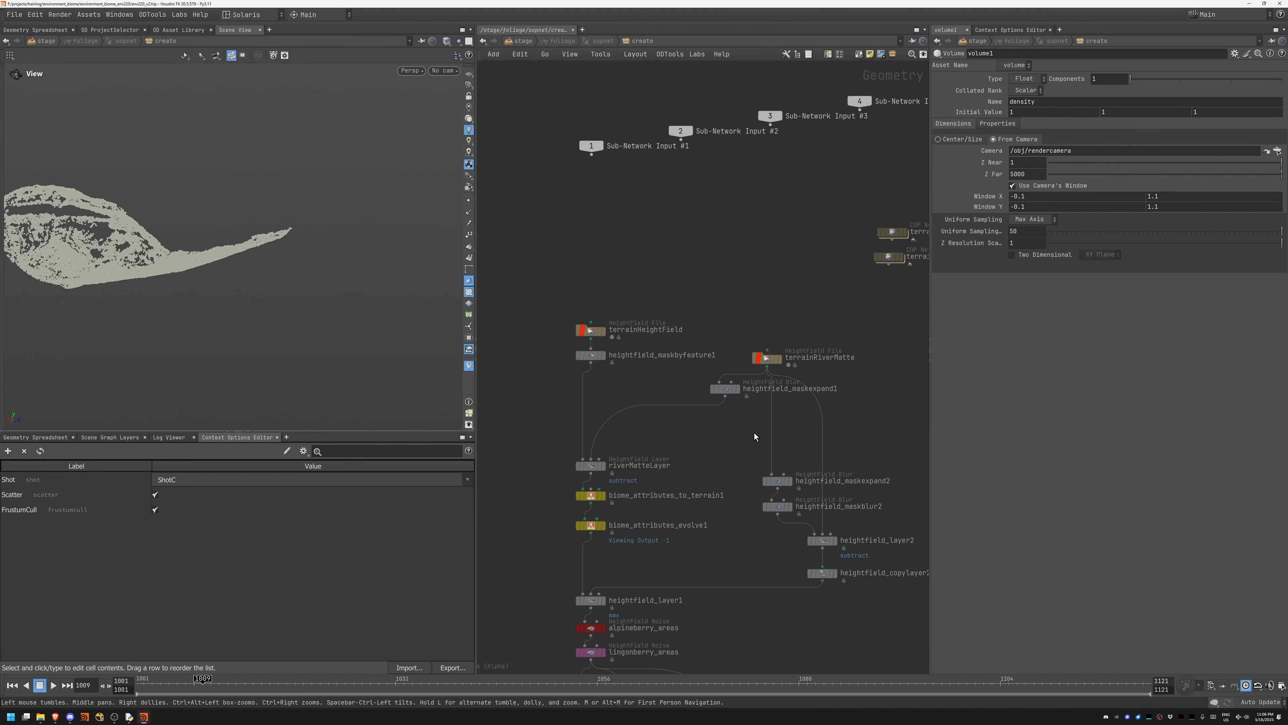
middle_click_drag(756, 291, 708, 145)
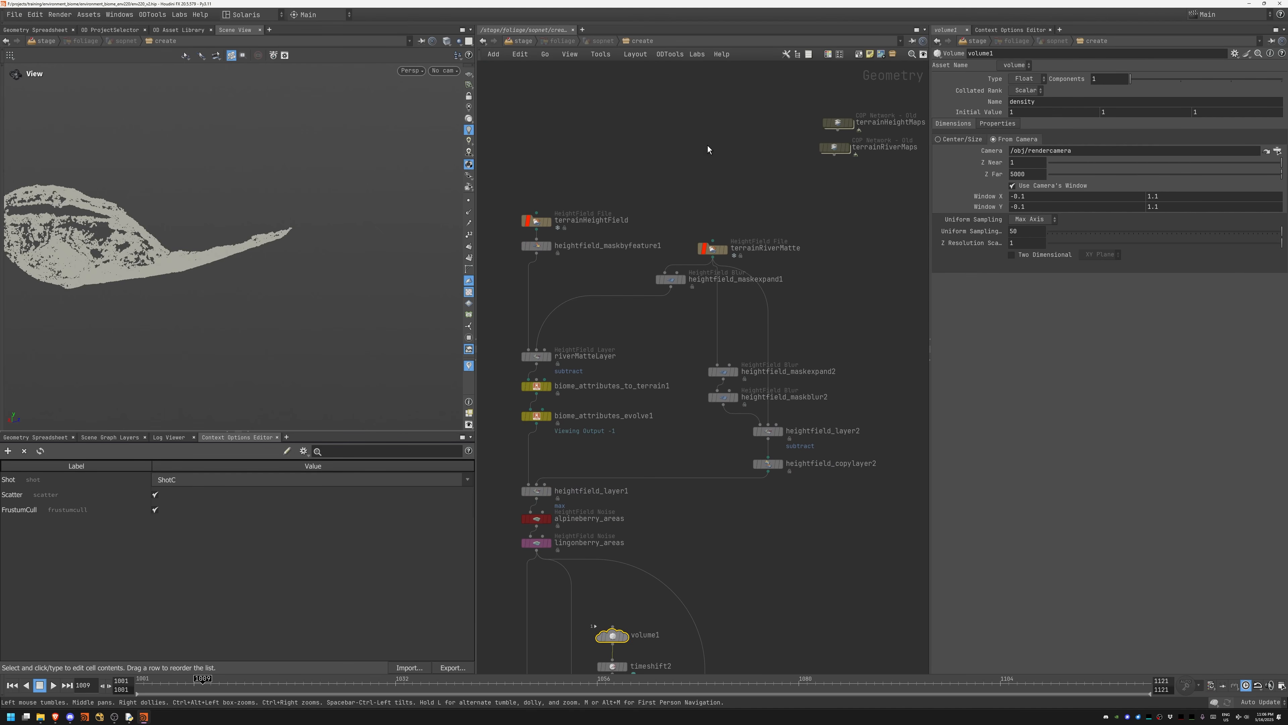
left_click(547, 222)
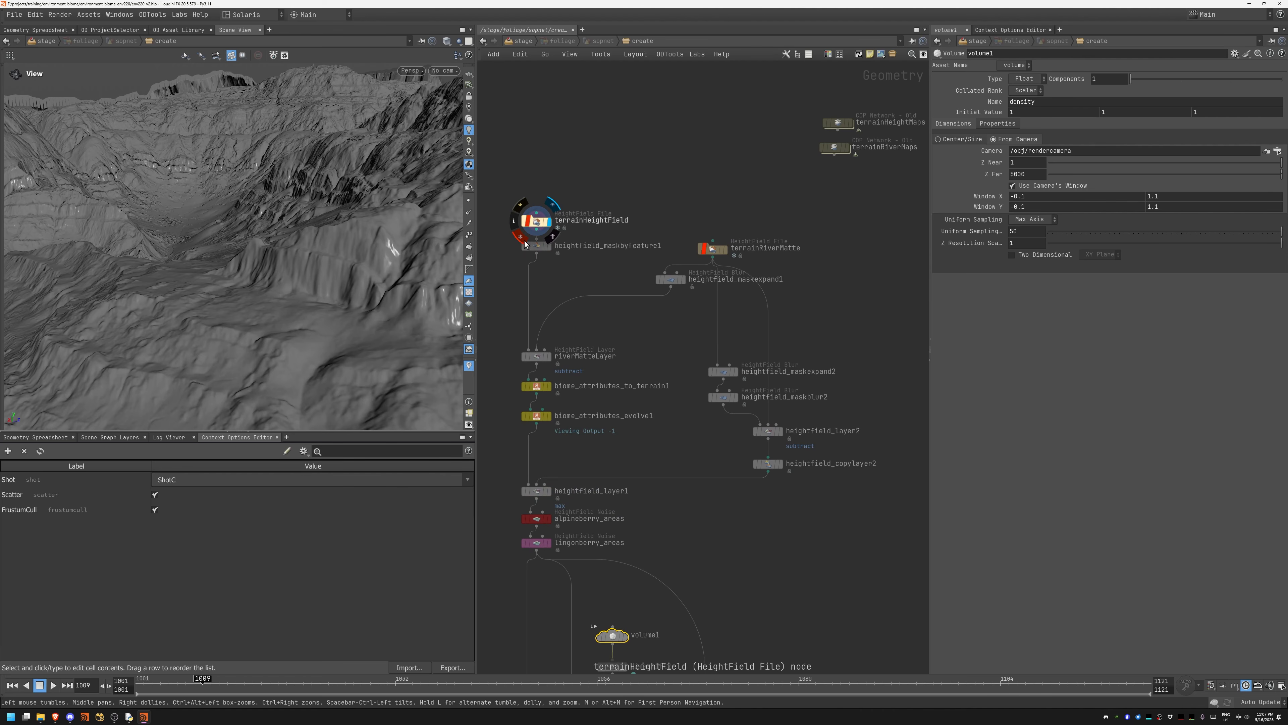
key("f")
left_click_drag(251, 278, 267, 310)
right_click_drag(267, 311, 297, 262)
left_click_drag(296, 262, 350, 292)
right_click_drag(323, 301, 254, 298)
left_click_drag(254, 298, 248, 318)
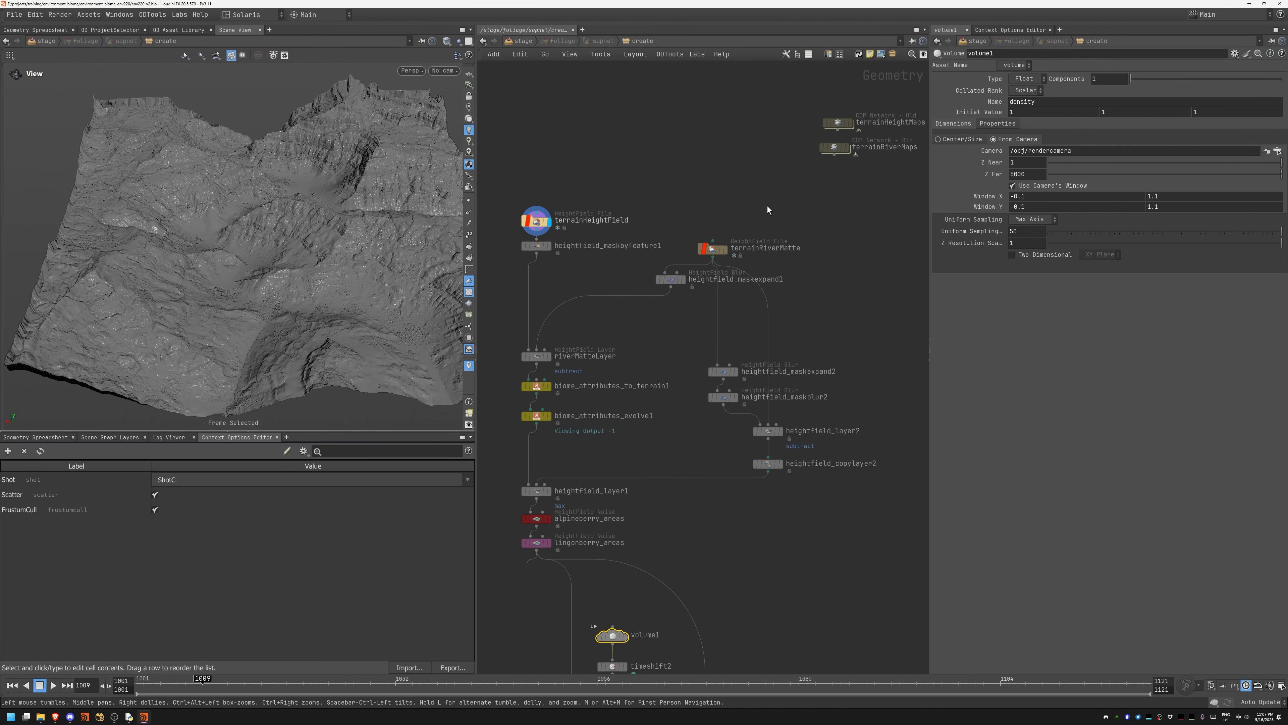
Step: Examine the terrainHeightMaps and terrainRiverMaps COP networks alongside the terrainHeightField and terrainRiverMatte heightfield nodes
middle_click_drag(812, 181, 626, 252)
left_click_drag(671, 189, 671, 167)
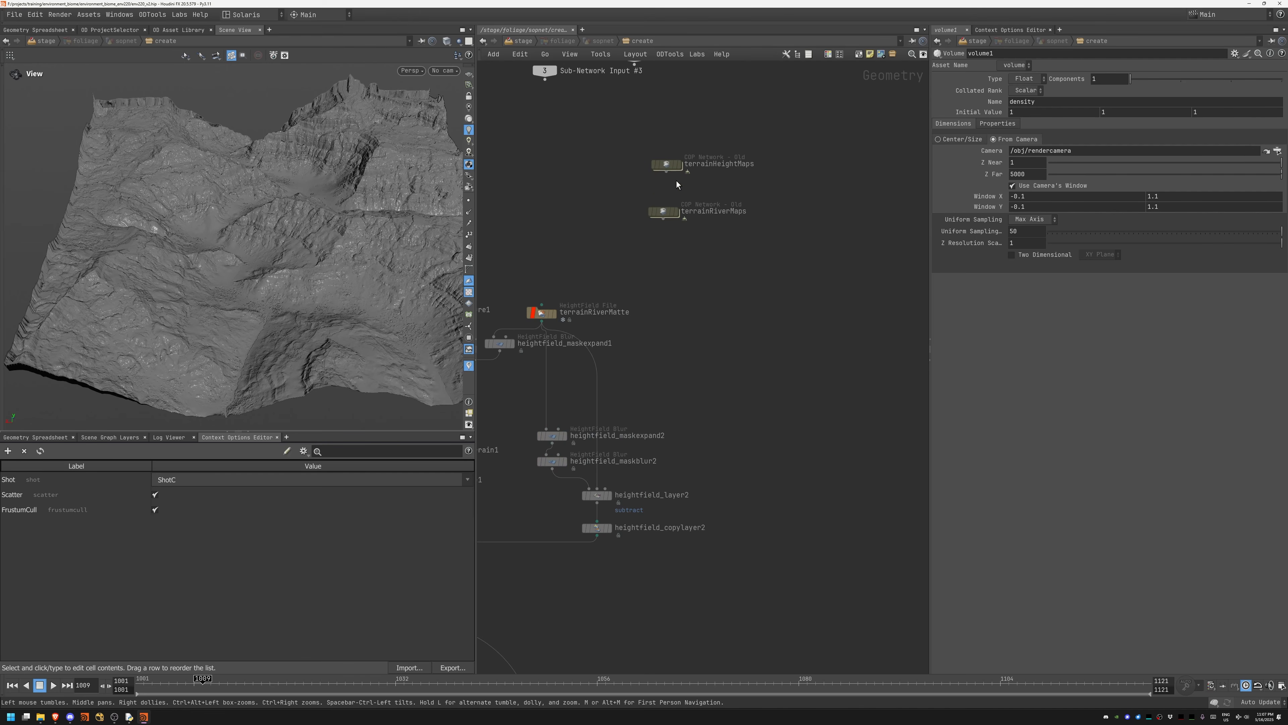
left_click(668, 166)
right_click_drag(710, 178, 775, 174)
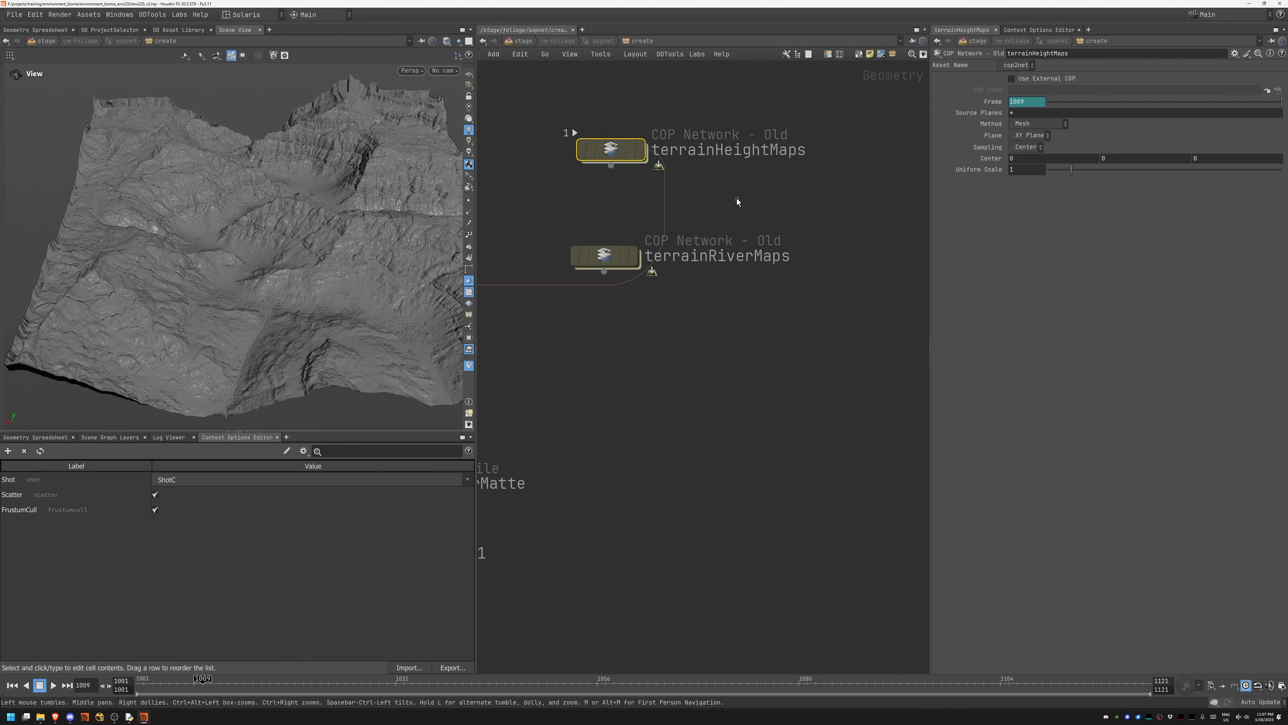
middle_click_drag(594, 299, 761, 254)
mouse_move(517, 256)
middle_mouse_down()
mouse_move(835, 195)
mouse_move(775, 159)
middle_mouse_up()
right_click_drag(776, 159, 634, 180)
middle_click_drag(922, 228, 842, 193)
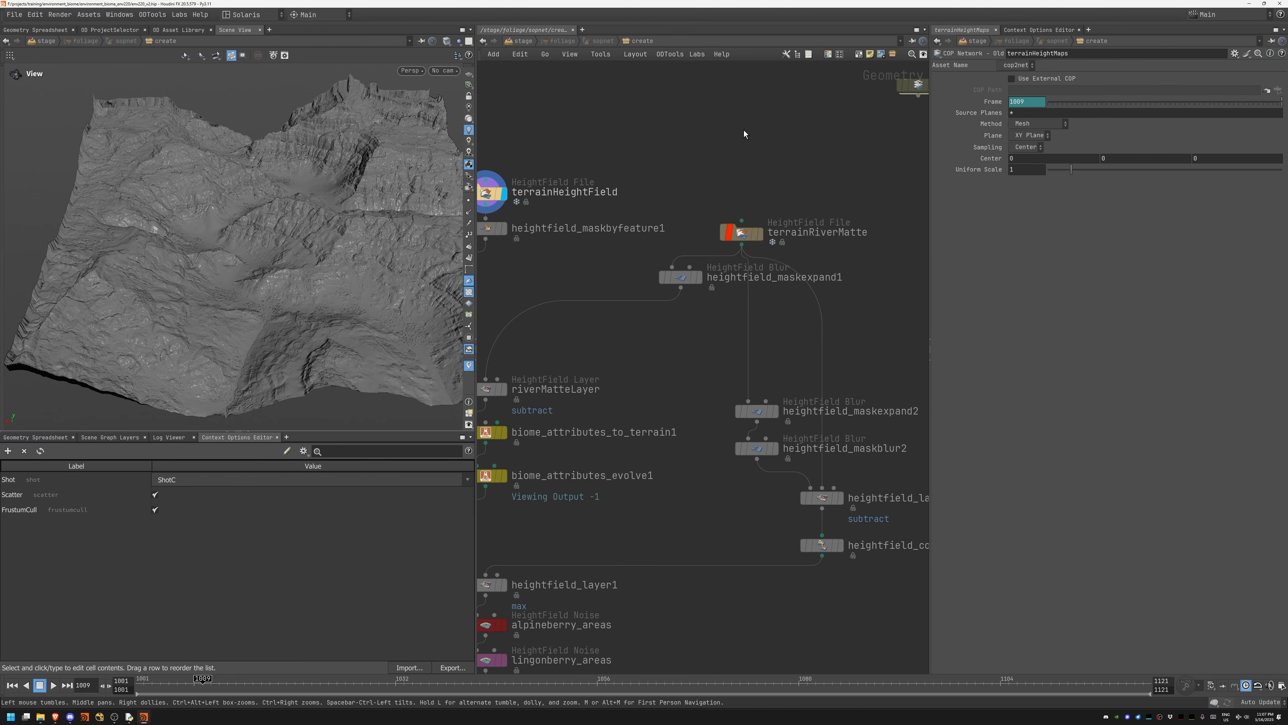
middle_click_drag(785, 152, 617, 259)
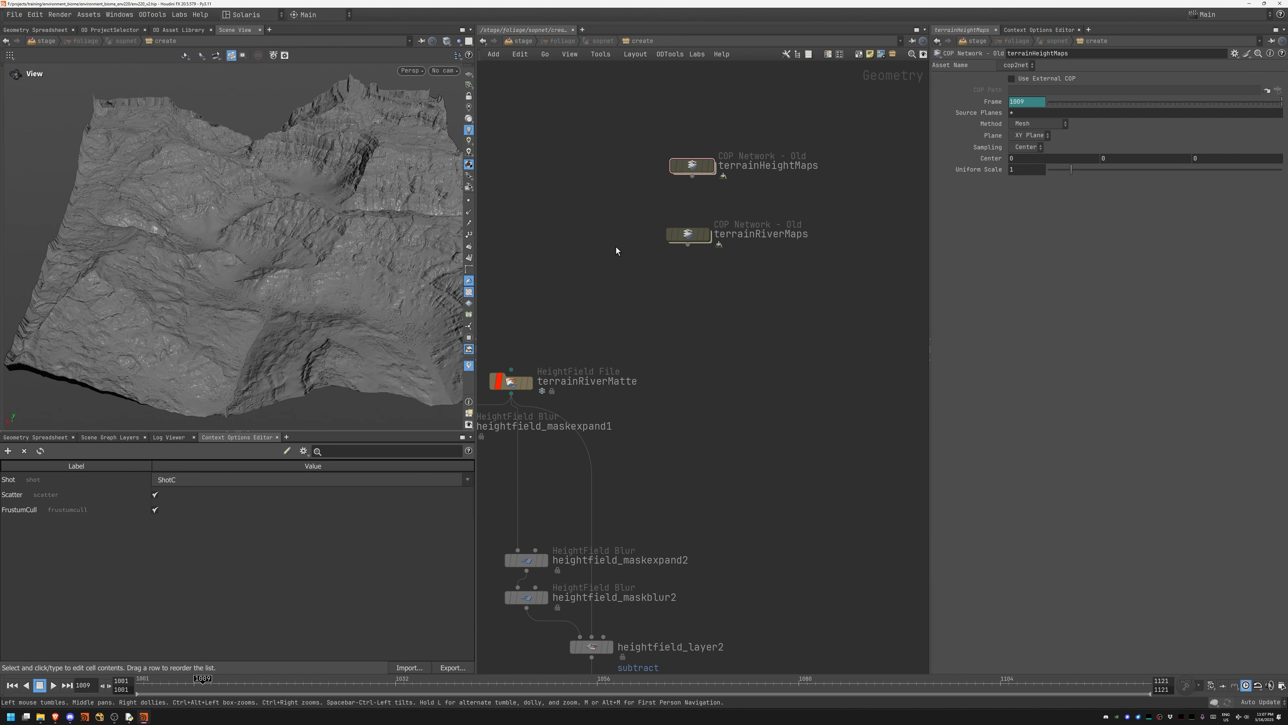
middle_click_drag(508, 335, 666, 294)
middle_click_drag(480, 254, 561, 231)
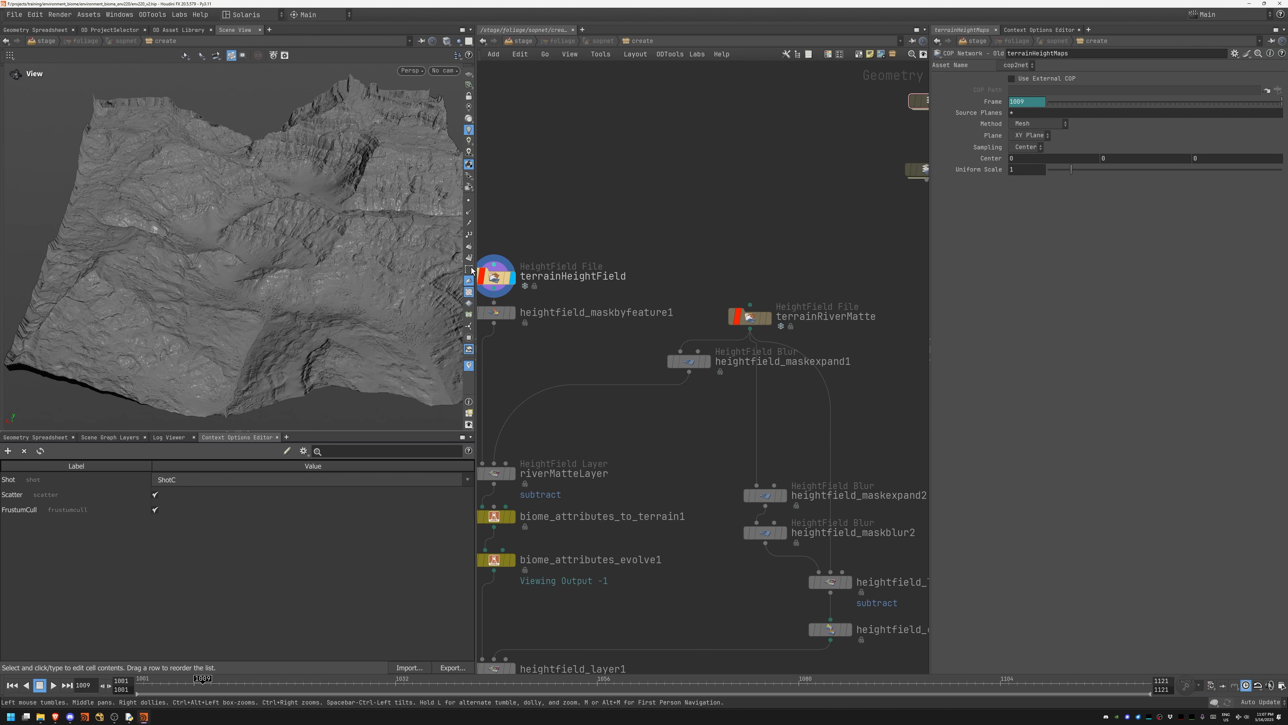
middle_click_drag(763, 226, 724, 215)
middle_click_drag(572, 187, 574, 309)
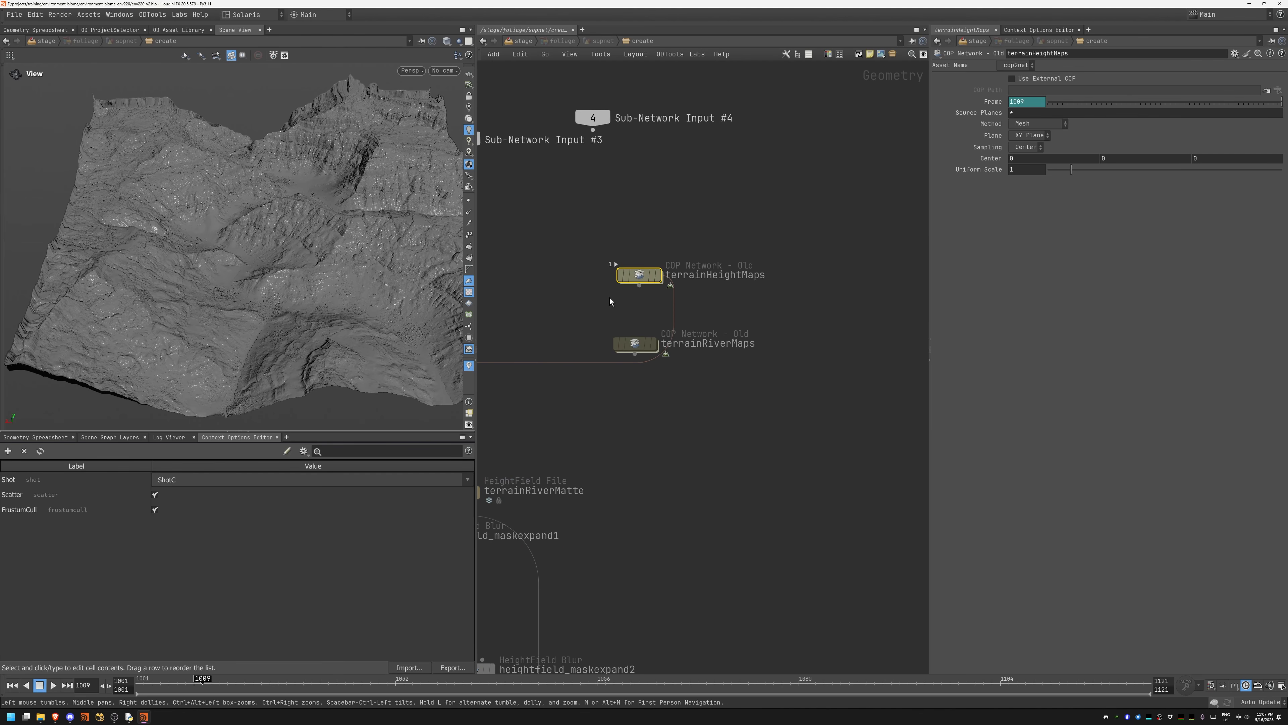
Step: Open the terrainHeightMaps COP network and inspect the image file paths of the terrainHeight_y1_x1 and terrainHeight_y1_x2 File nodes
key("i")
middle_click_drag(610, 298, 592, 208)
scroll(591, 209, "up", 5)
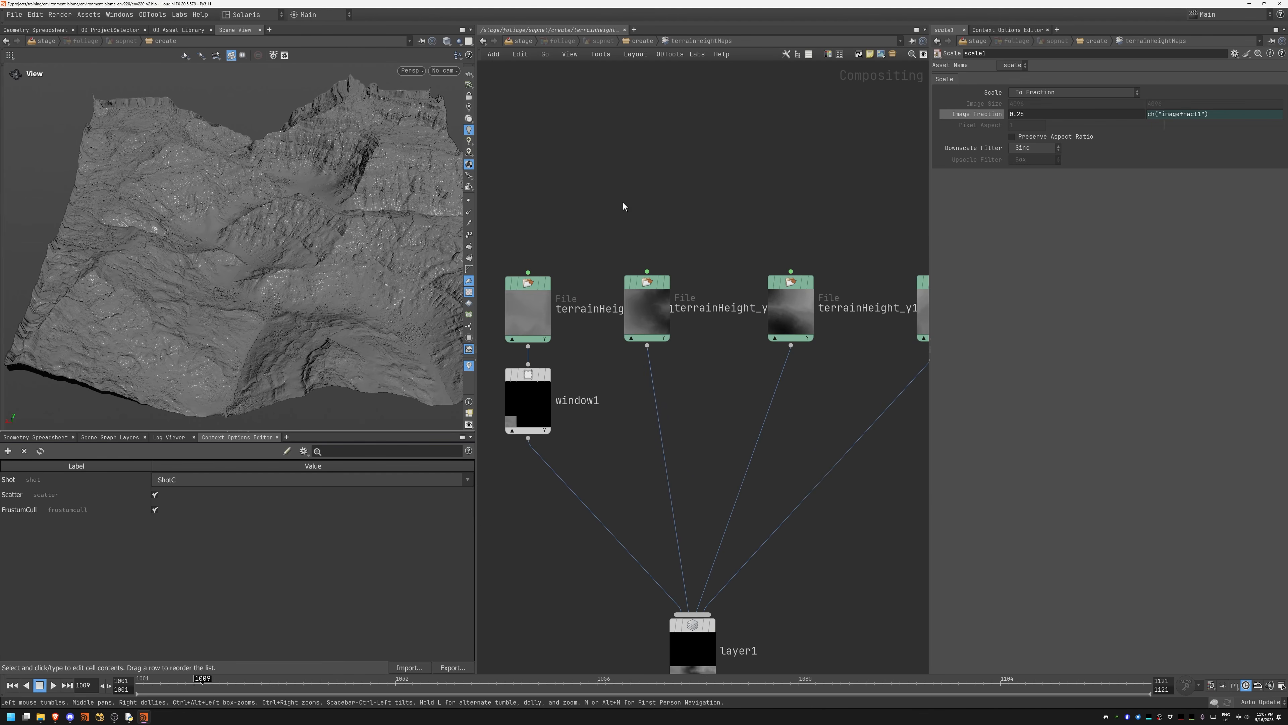
left_click(529, 286)
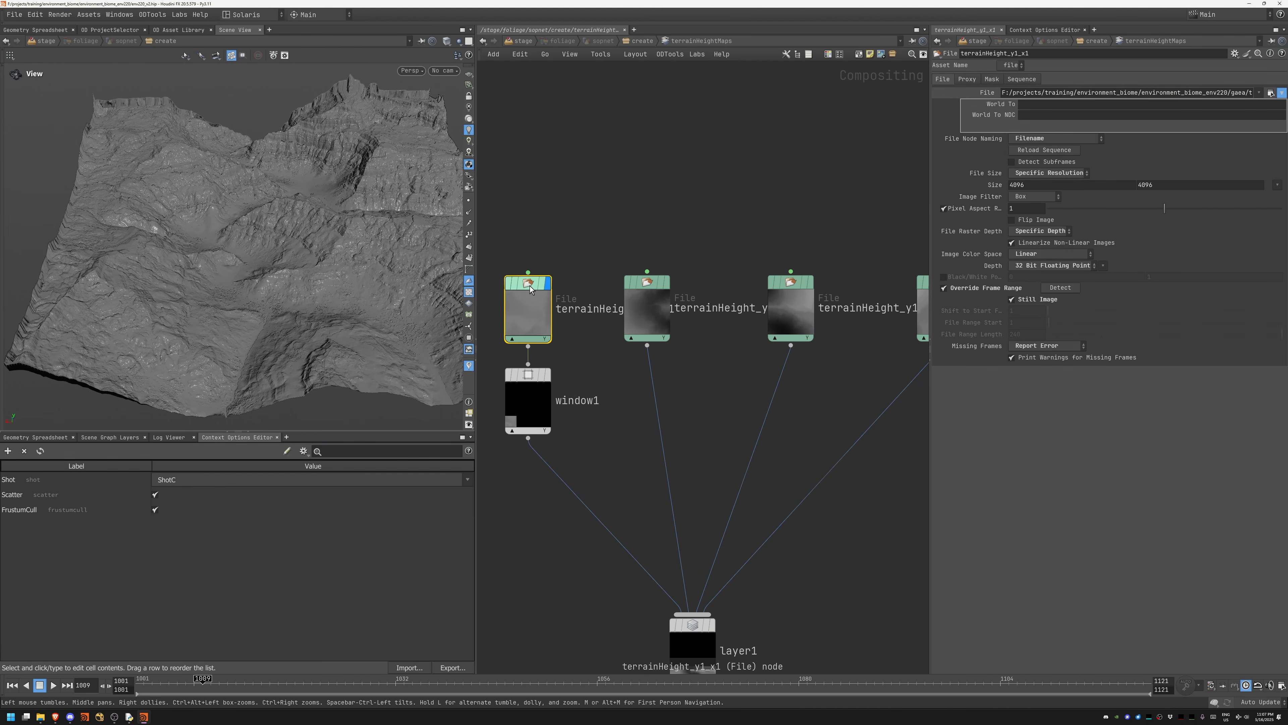
left_click_drag(1221, 93, 1238, 120)
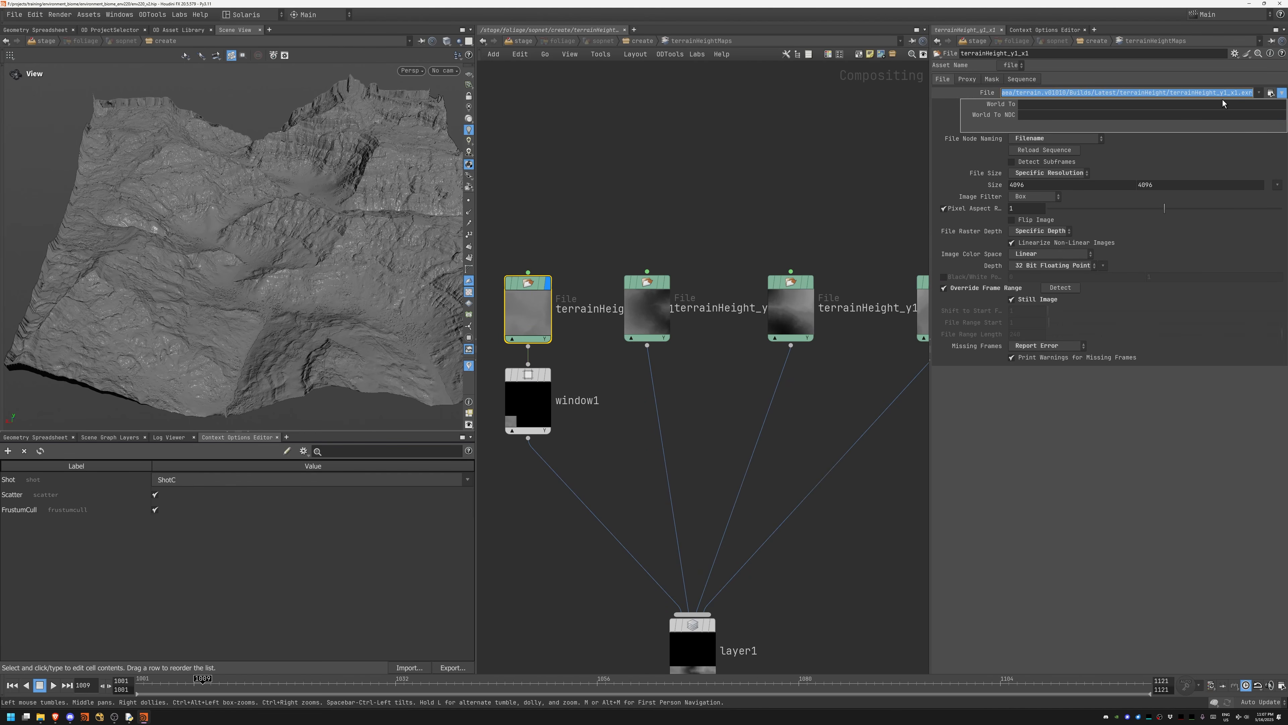
left_click(649, 289)
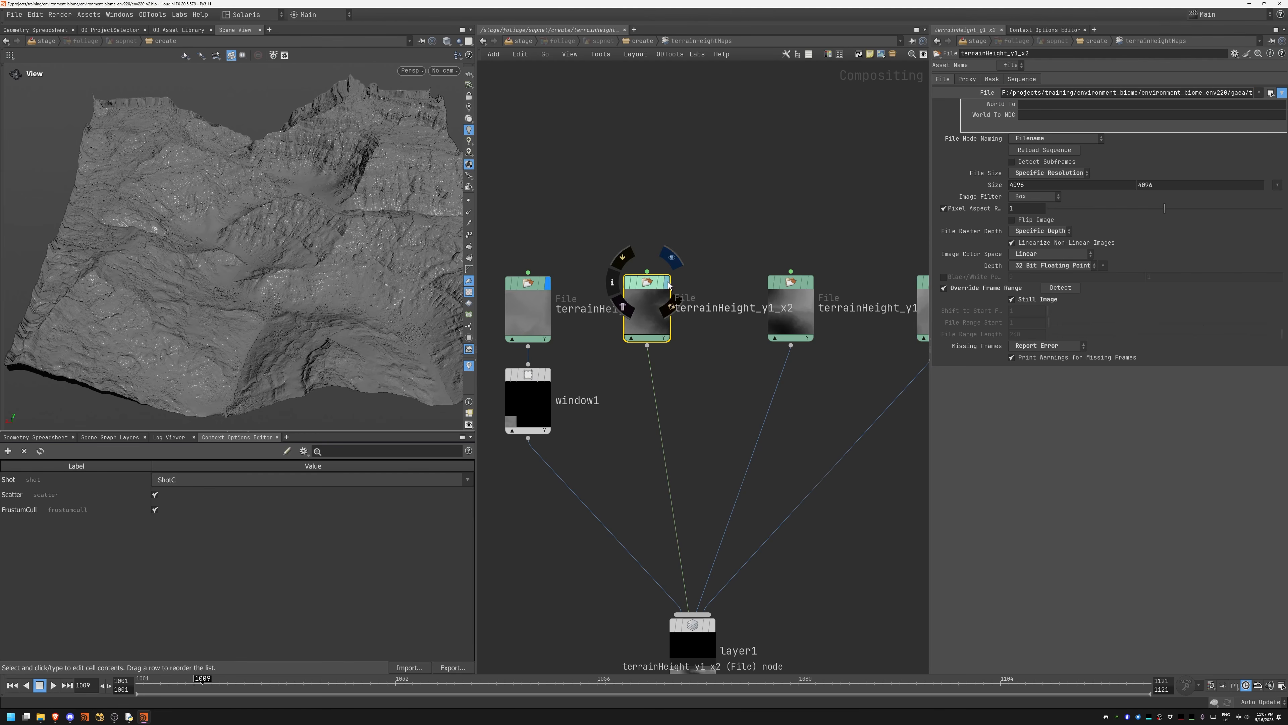
left_click(1196, 94)
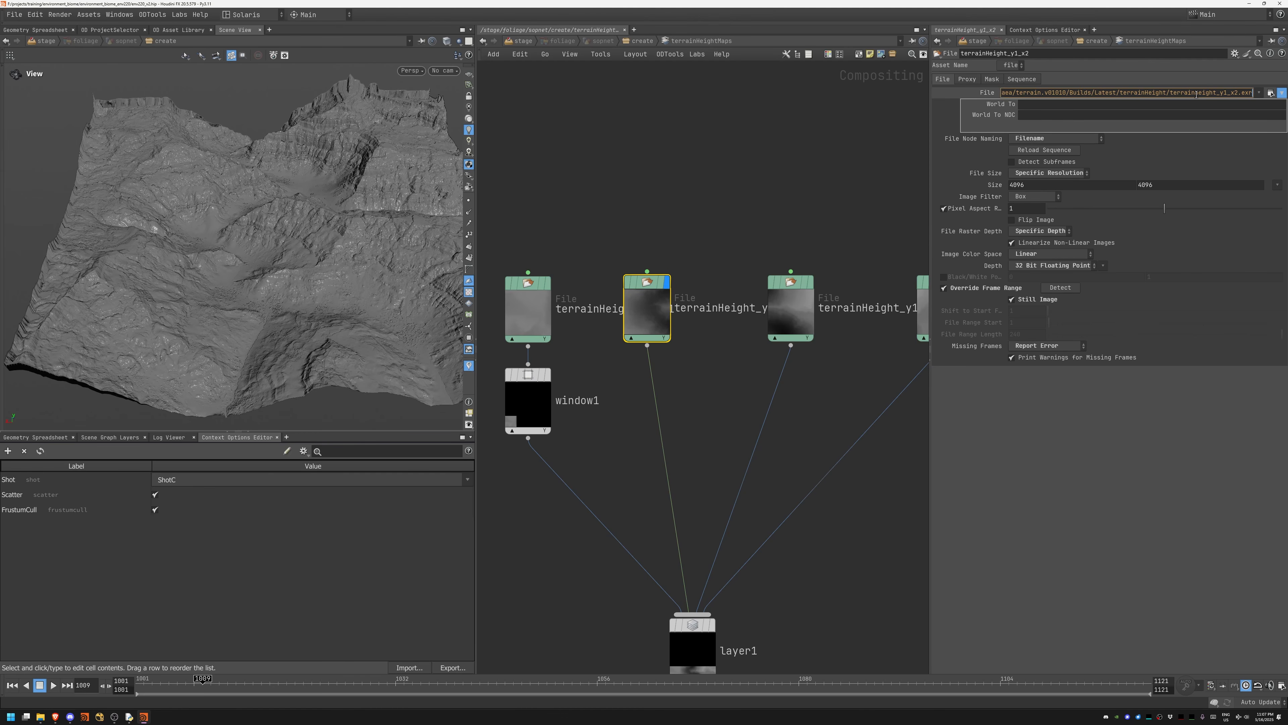
Step: Examine the remaining terrainHeight File nodes and how each row of tiles feeds its window, layer and transform nodes
middle_click_drag(913, 248, 388, 237)
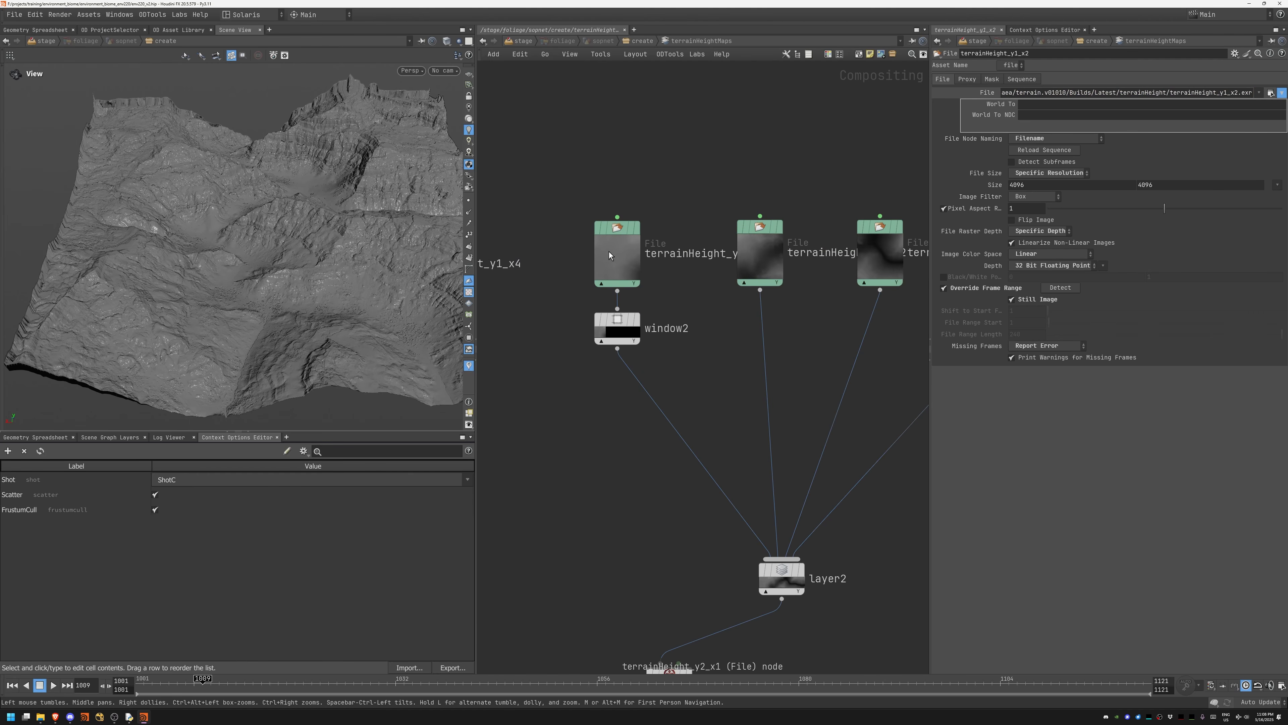
middle_click_drag(741, 241, 292, 254)
middle_click_drag(721, 190, 431, 182)
middle_click_drag(734, 187, 938, 195)
middle_click_drag(630, 163, 854, 117)
middle_click_drag(566, 220, 913, 200)
middle_click_drag(532, 175, 811, 147)
mouse_move(769, 108)
right_mouse_down()
mouse_move(752, 106)
mouse_move(766, 108)
right_mouse_up()
middle_click_drag(796, 398, 751, 407)
Step: Select and display the window1 node, and add a Composite View pane tab beside the Scene View
left_click(562, 248)
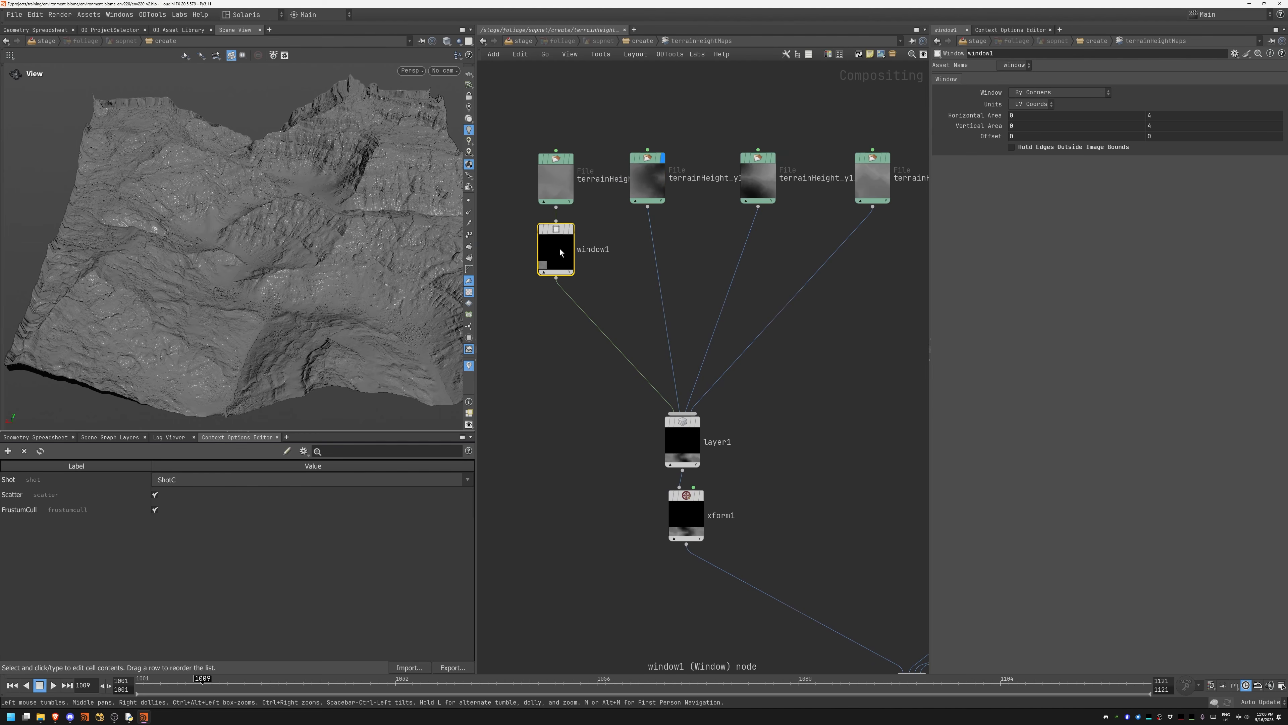
left_click(571, 229)
left_click(269, 29)
mouse_move(324, 51)
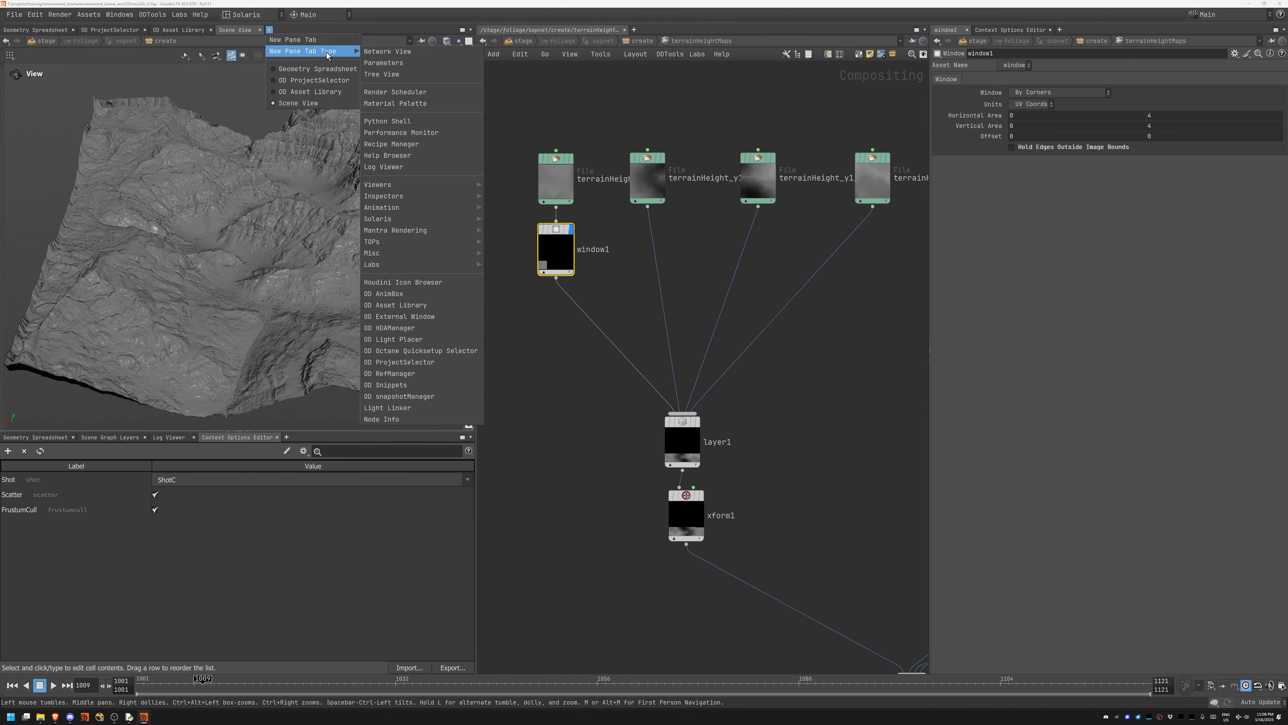
mouse_move(386, 184)
left_click(512, 196)
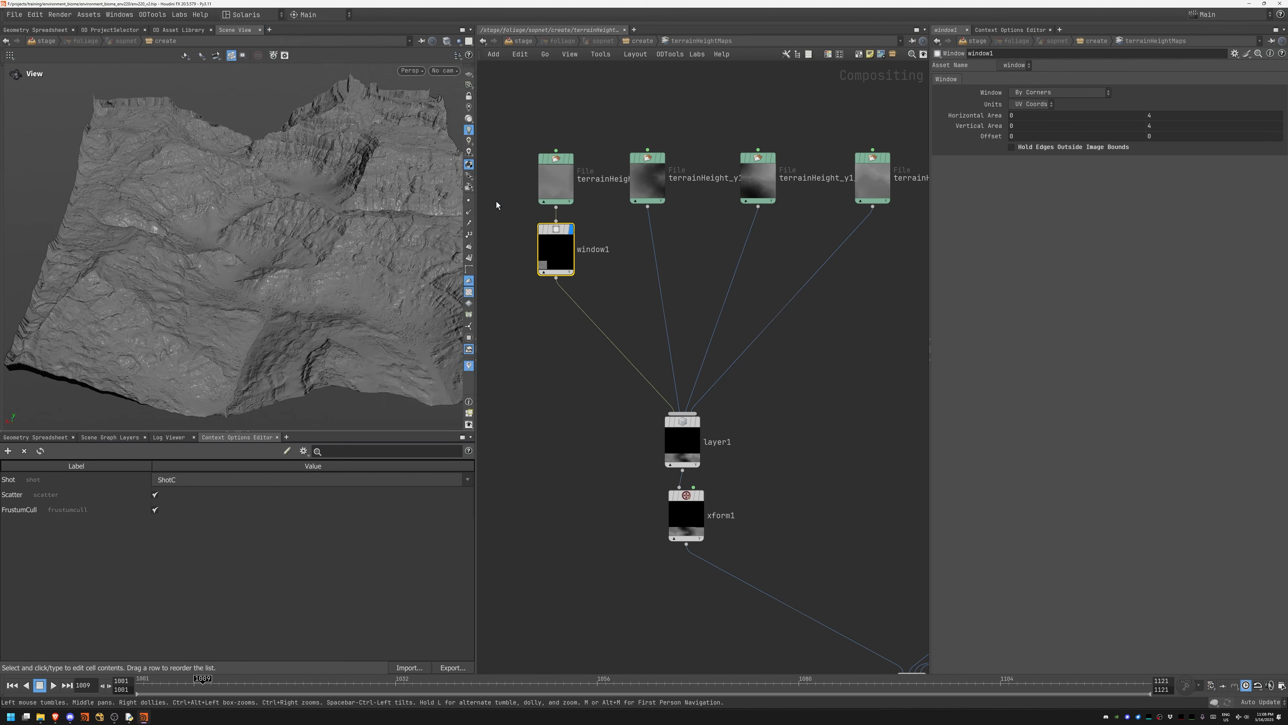
Step: Display the terrainHeight_y1_x1 and terrainHeight_y1_x2 height tiles one after the other in the Composite View
left_click(571, 159)
right_click_drag(325, 226, 148, 276)
scroll(148, 276, "down", 5)
scroll(277, 229, "up", 3)
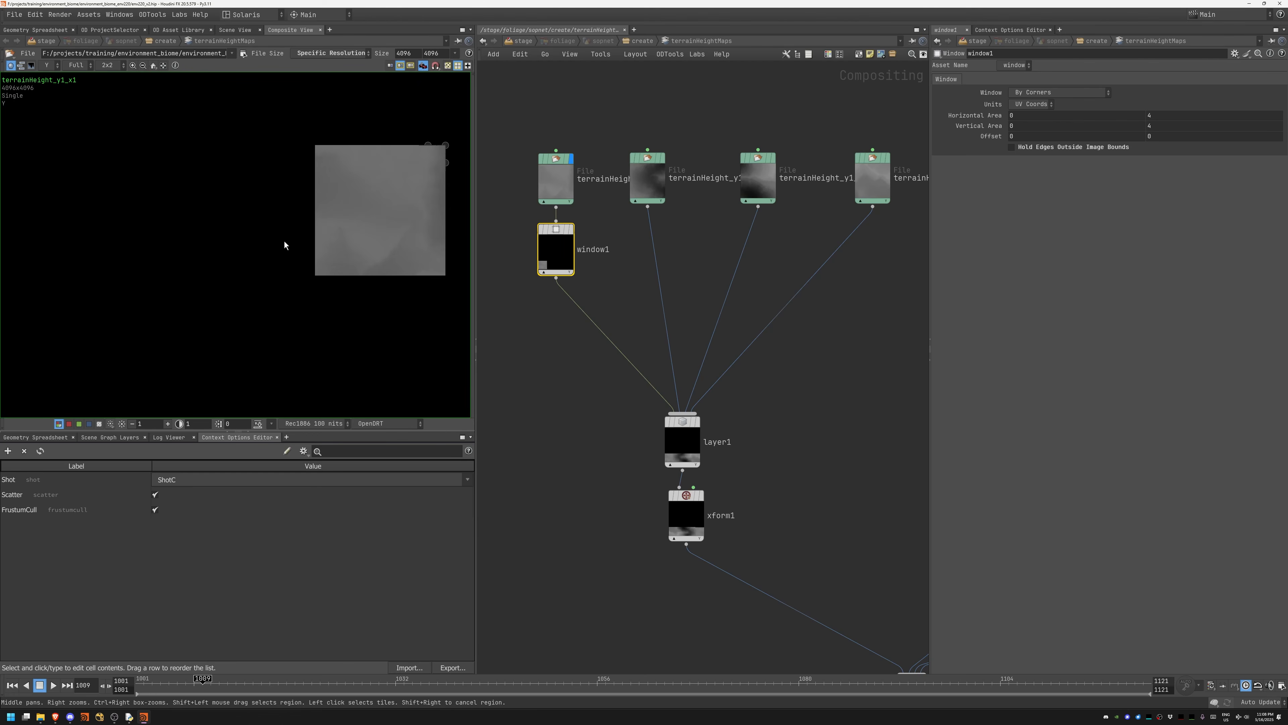
left_click(663, 158)
middle_click_drag(423, 273, 259, 288)
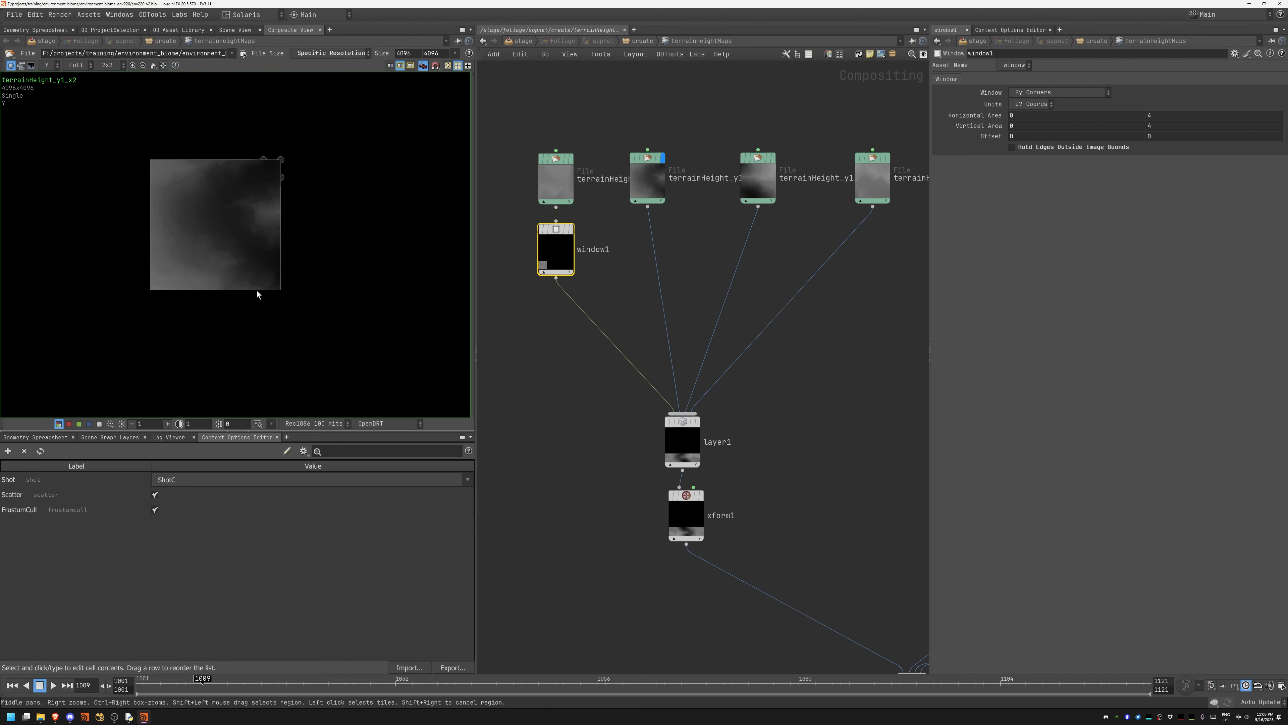
Step: Display window1 in the Composite View and frame its whole image area
left_click(571, 230)
middle_click_drag(383, 223, 267, 342)
right_click_drag(328, 277, 210, 317)
middle_click_drag(336, 256, 275, 268)
right_click_drag(274, 268, 323, 271)
Step: Inspect the layer1 node's Maximum operation and display its merged row of four height tiles
middle_click_drag(768, 393, 704, 366)
left_click(621, 403)
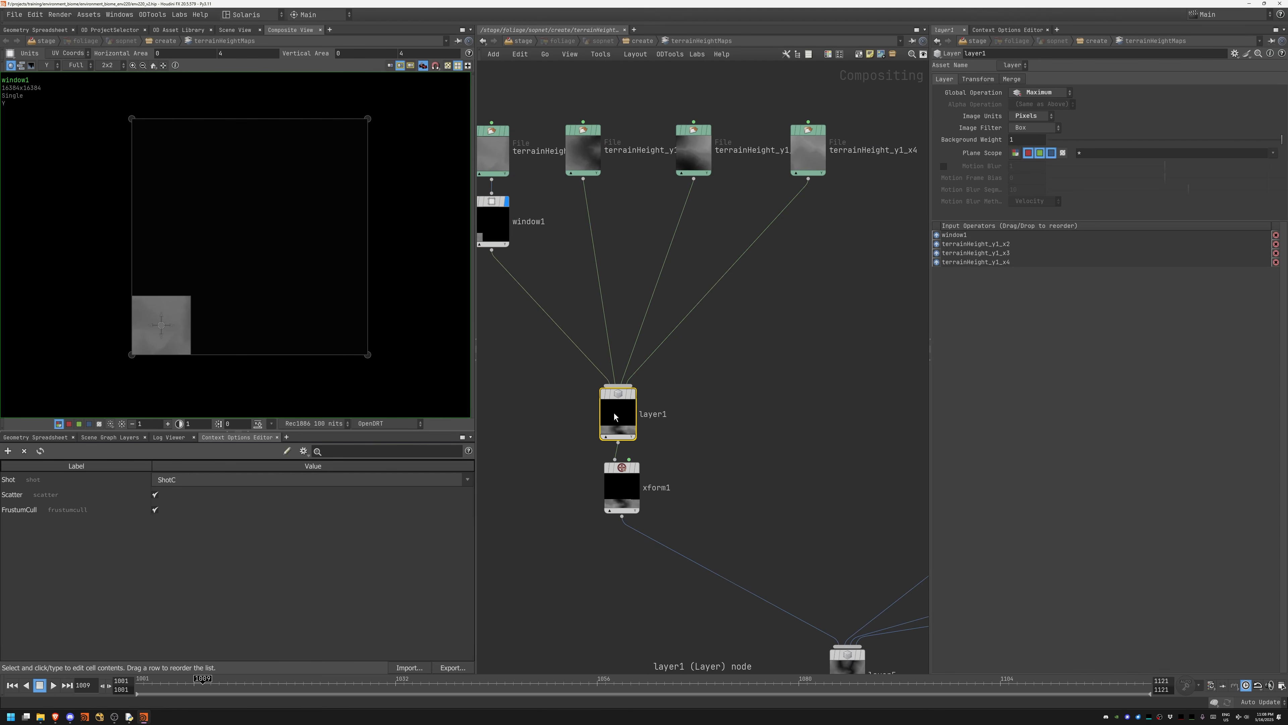
mouse_move(636, 401)
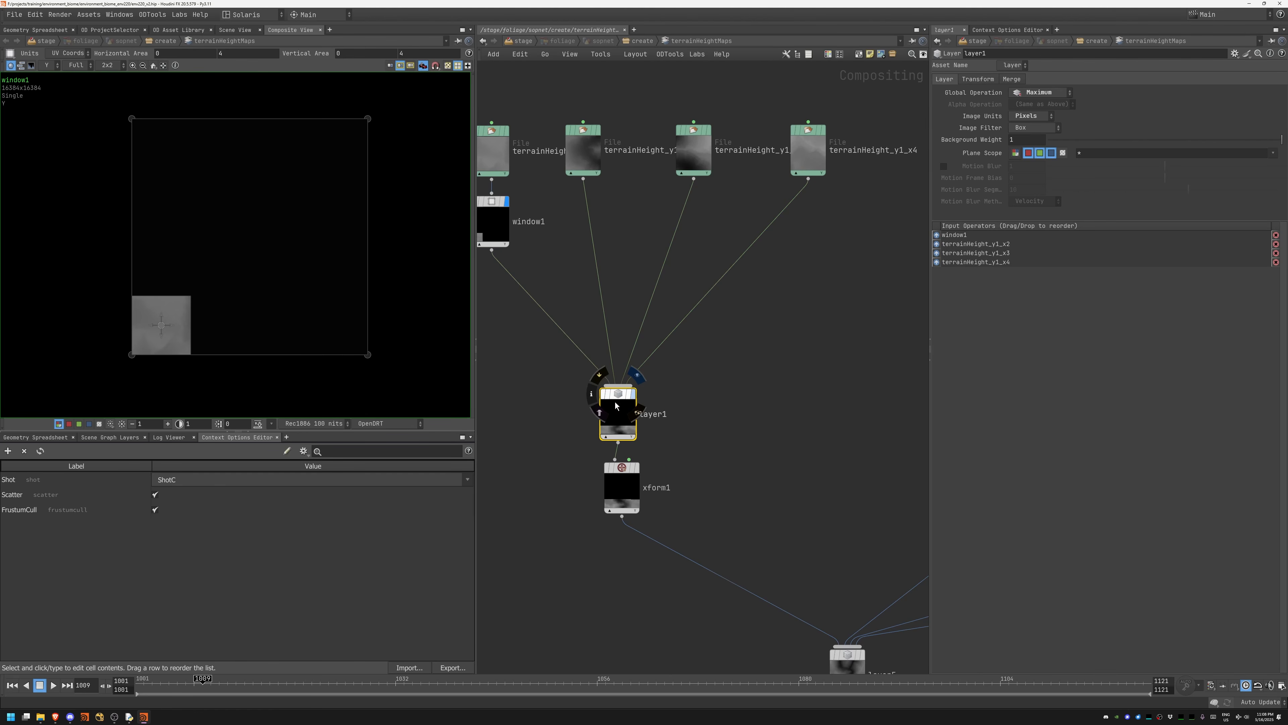
left_click(637, 375)
right_click_drag(191, 363, 321, 363)
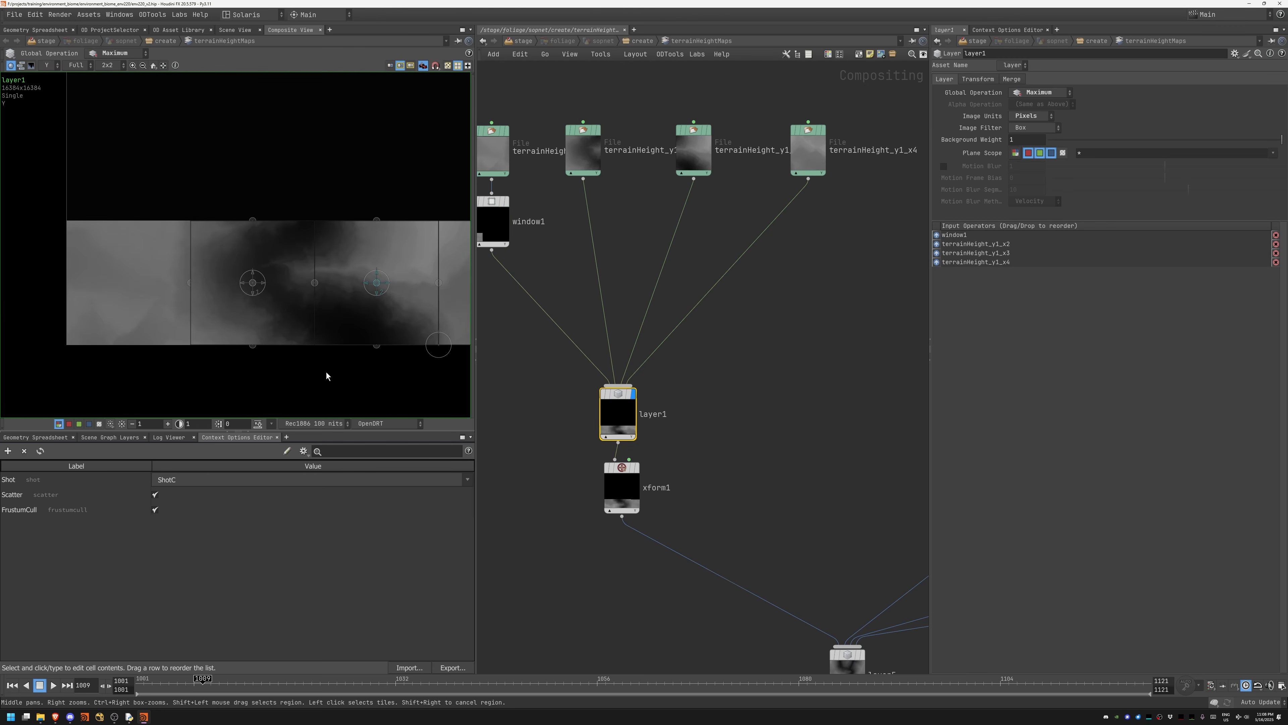
middle_click_drag(321, 365, 186, 304)
right_click_drag(368, 345, 293, 352)
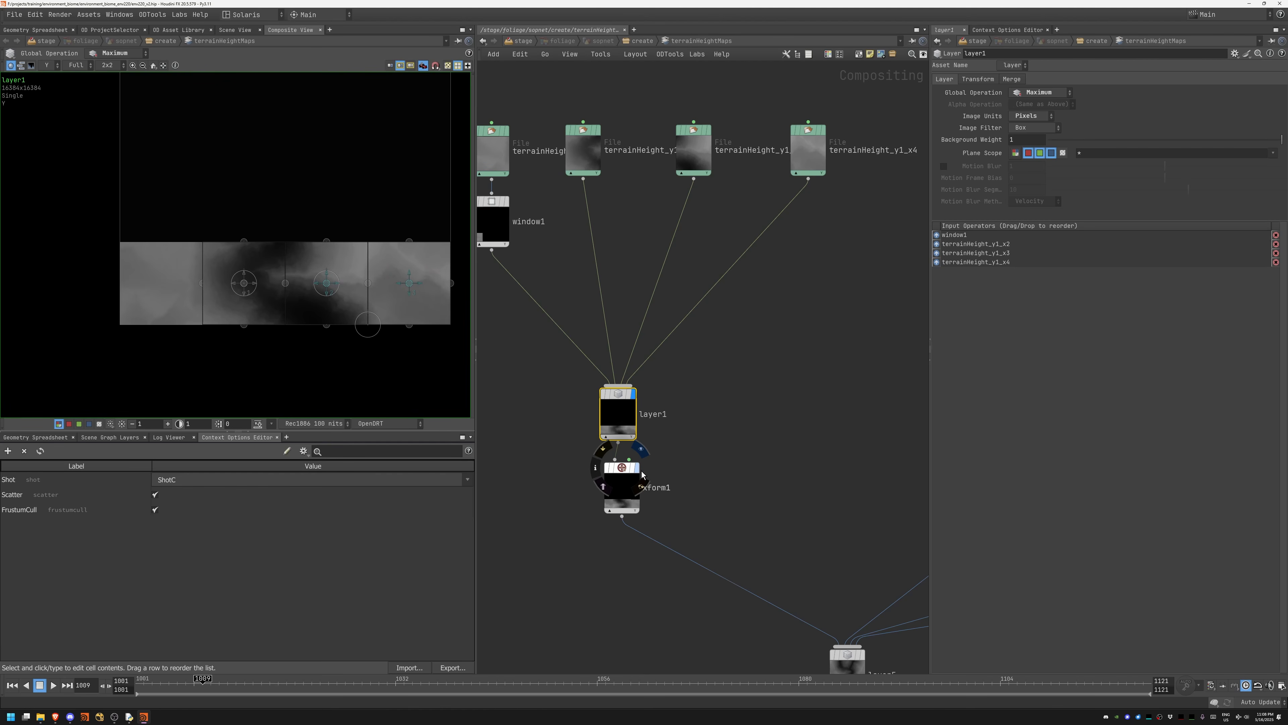
Step: Compare the layer1 and xform1 outputs and check the negative scale values on xform1
left_click(631, 479)
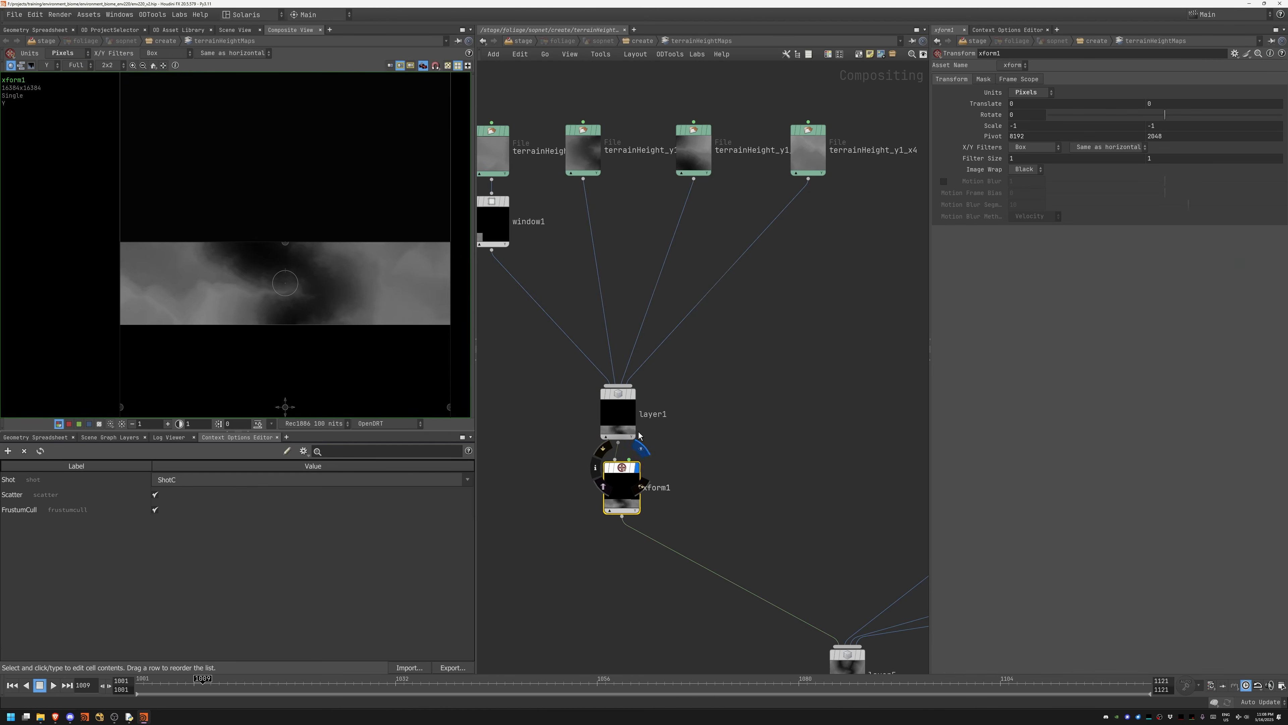
left_click(637, 376)
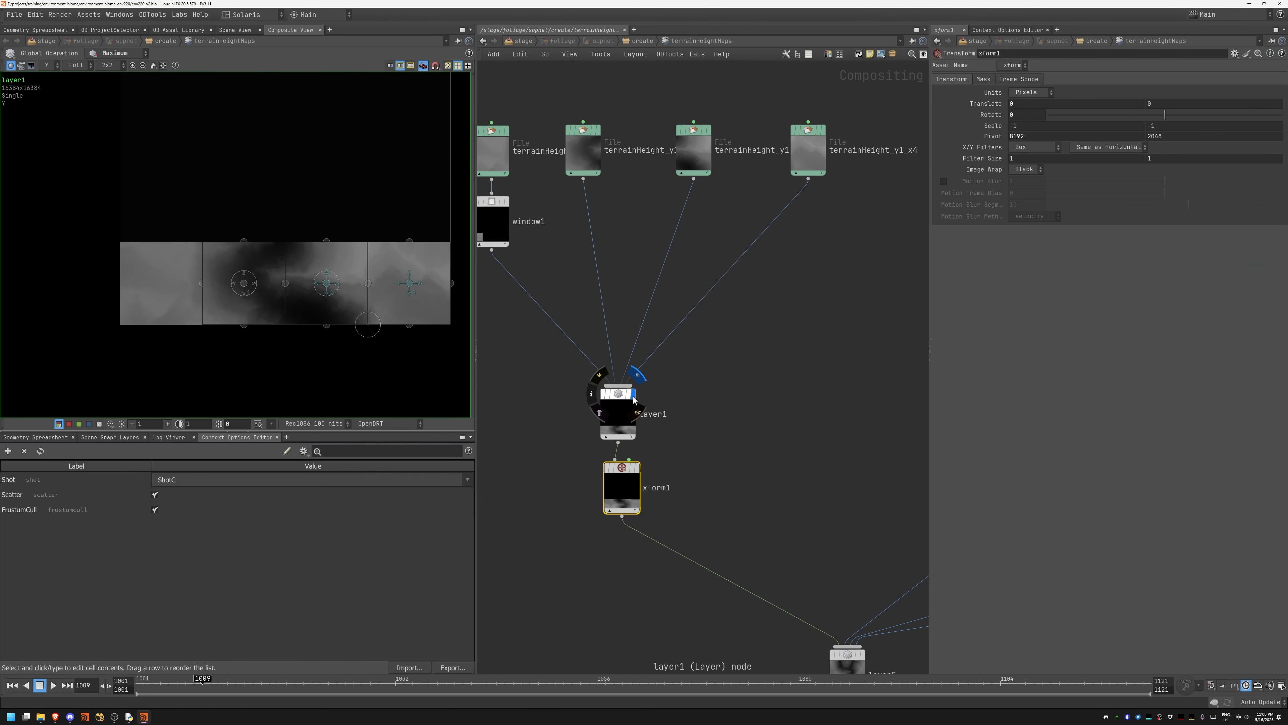
left_click(638, 469)
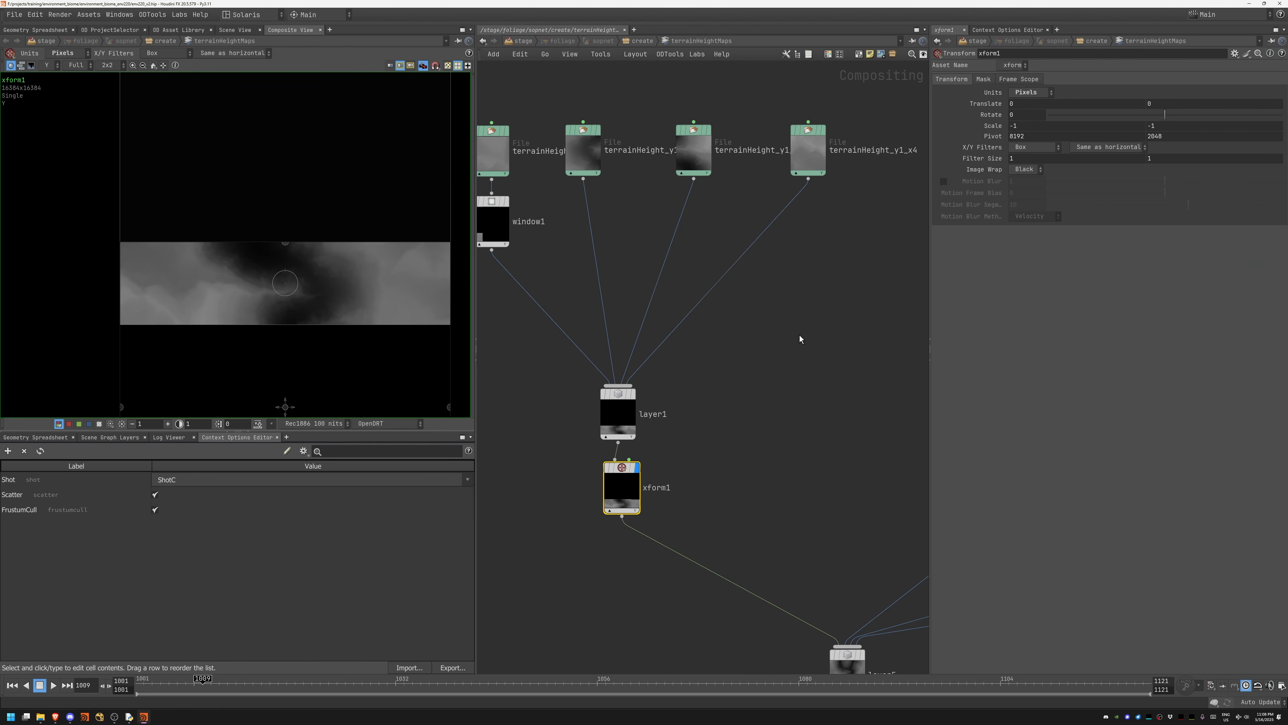
left_click_drag(1023, 127, 995, 127)
left_click(804, 478)
Step: Display the xform2 output of the second tile row and locate the layer5 node that joins all rows
middle_click_drag(716, 375, 495, 314)
middle_click_drag(690, 310, 551, 361)
left_click(640, 437)
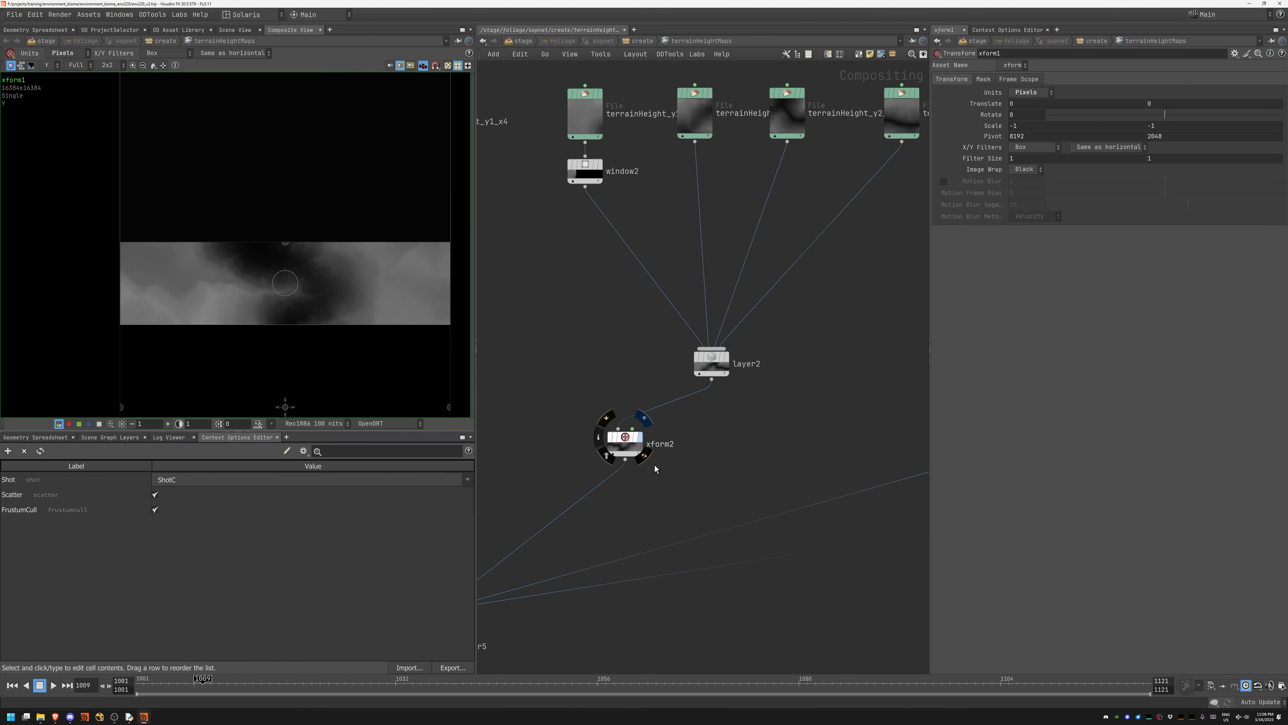
middle_click_drag(812, 444, 413, 331)
middle_click_drag(552, 377, 935, 252)
middle_click_drag(625, 468, 851, 384)
Step: Inspect the layer5 node's layer settings and display its combined height map in the Composite View
left_click(662, 325)
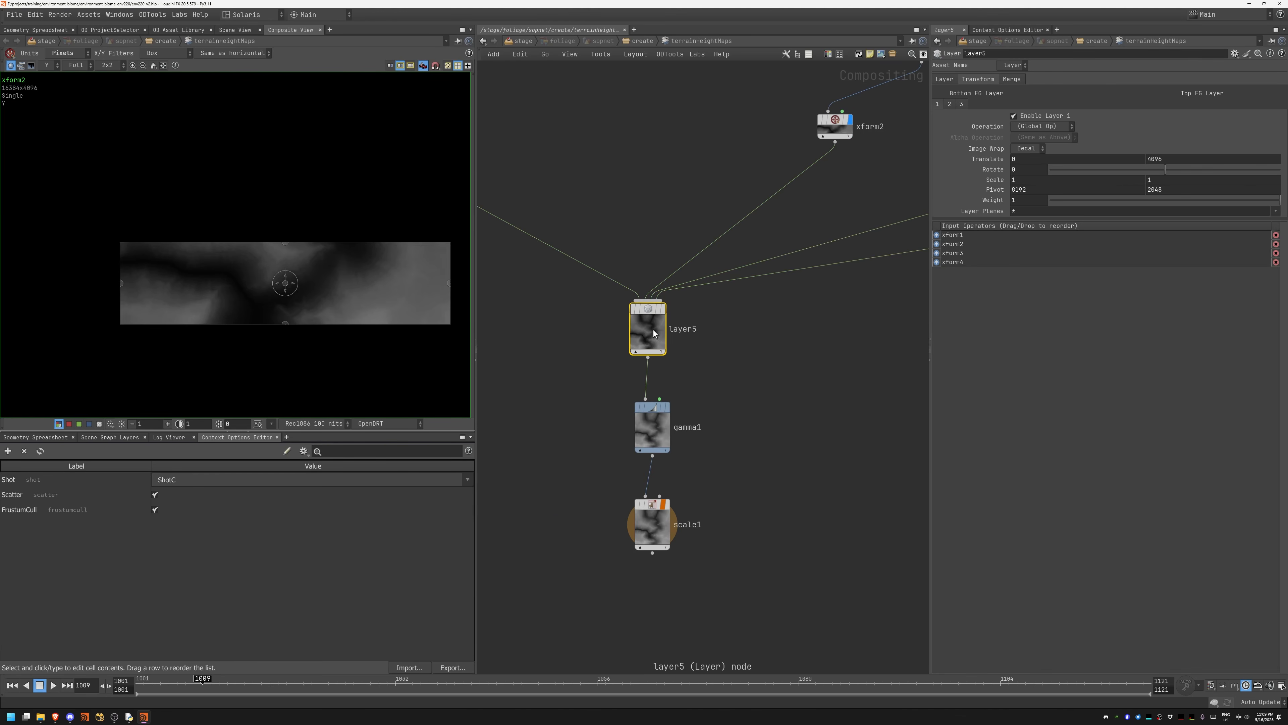
left_click(945, 80)
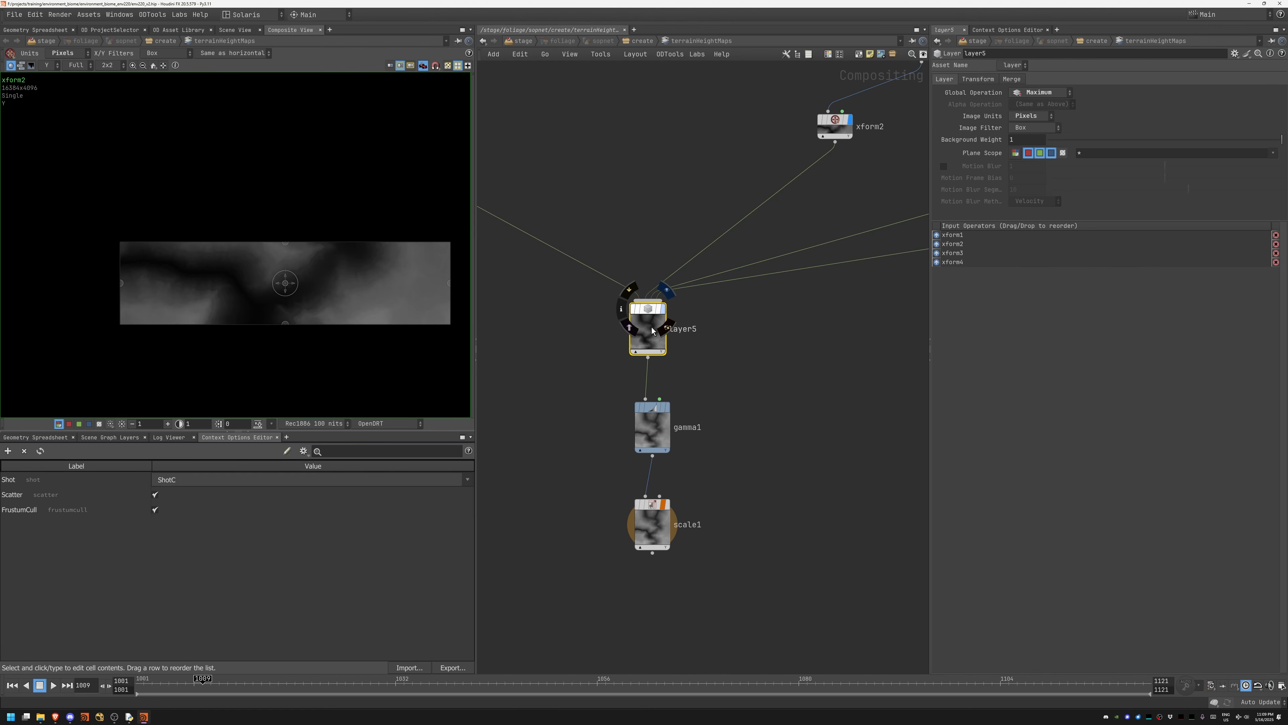
left_click(664, 308)
middle_click_drag(278, 213, 211, 293)
Step: Display the gamma1 node's output and inspect its Gamma setting
left_click(736, 406)
left_click(667, 409)
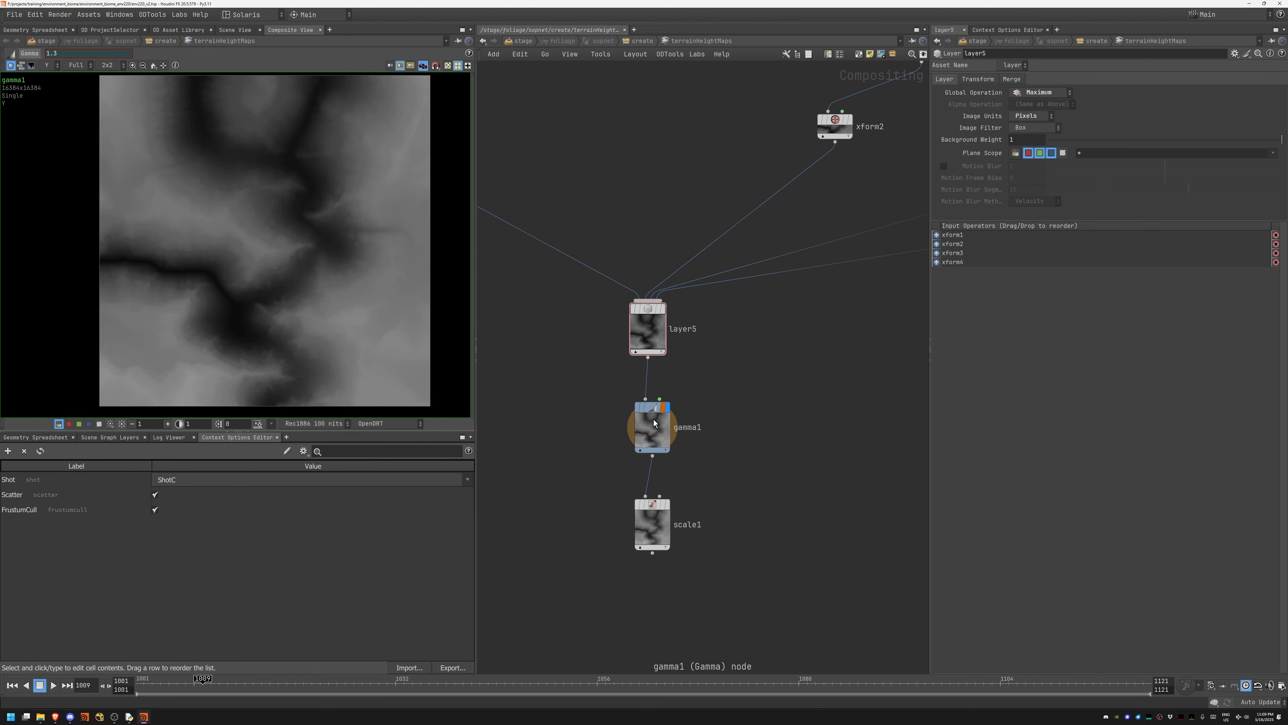
left_click(651, 419)
left_click(981, 94)
left_click(981, 96)
left_click(980, 95)
Step: Display and render-flag the scale1 node, enlarge its image in the Composite View and inspect its Image Fraction setting
left_click(668, 504)
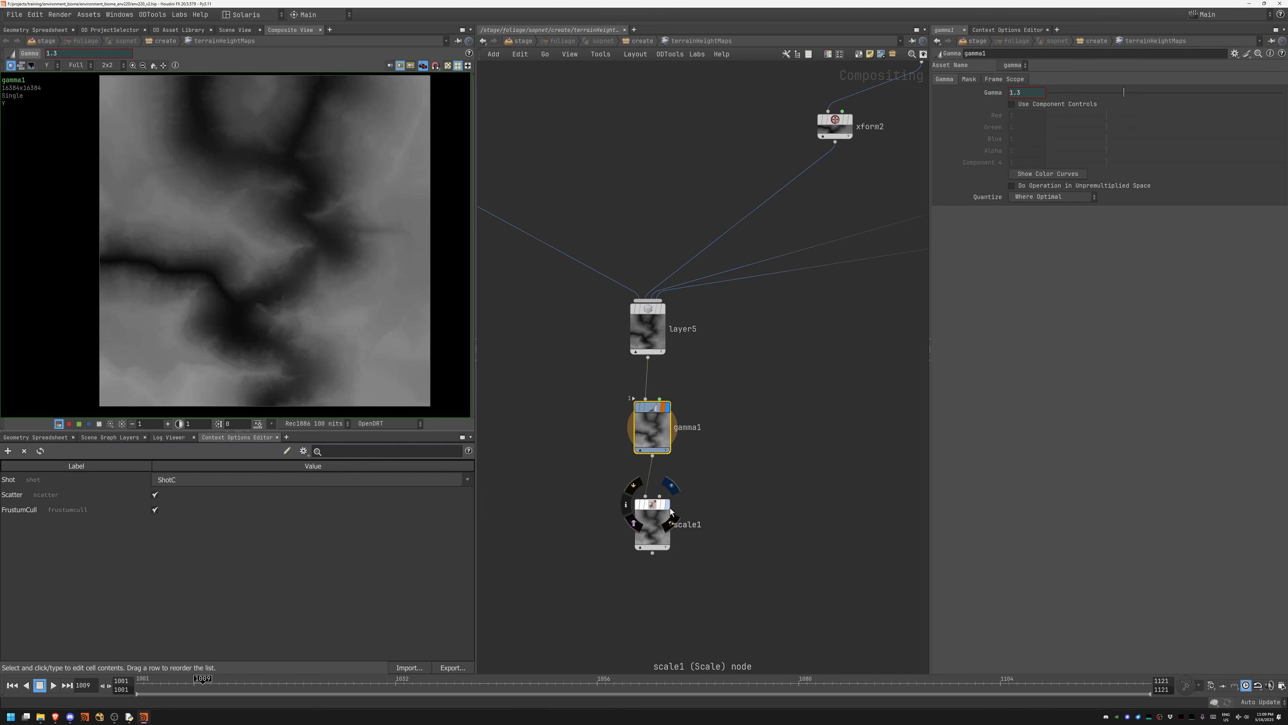
left_click(705, 464)
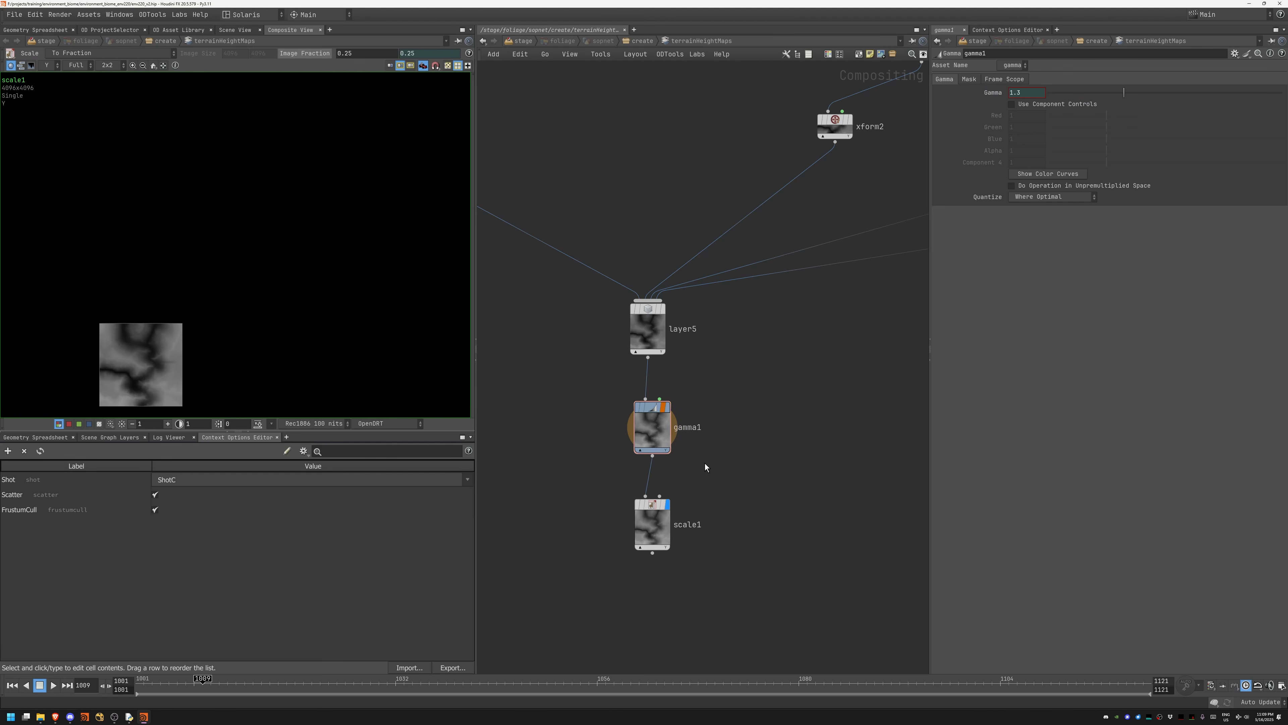
left_click(664, 505)
middle_click_drag(728, 488, 776, 407)
middle_click_drag(131, 371, 269, 281)
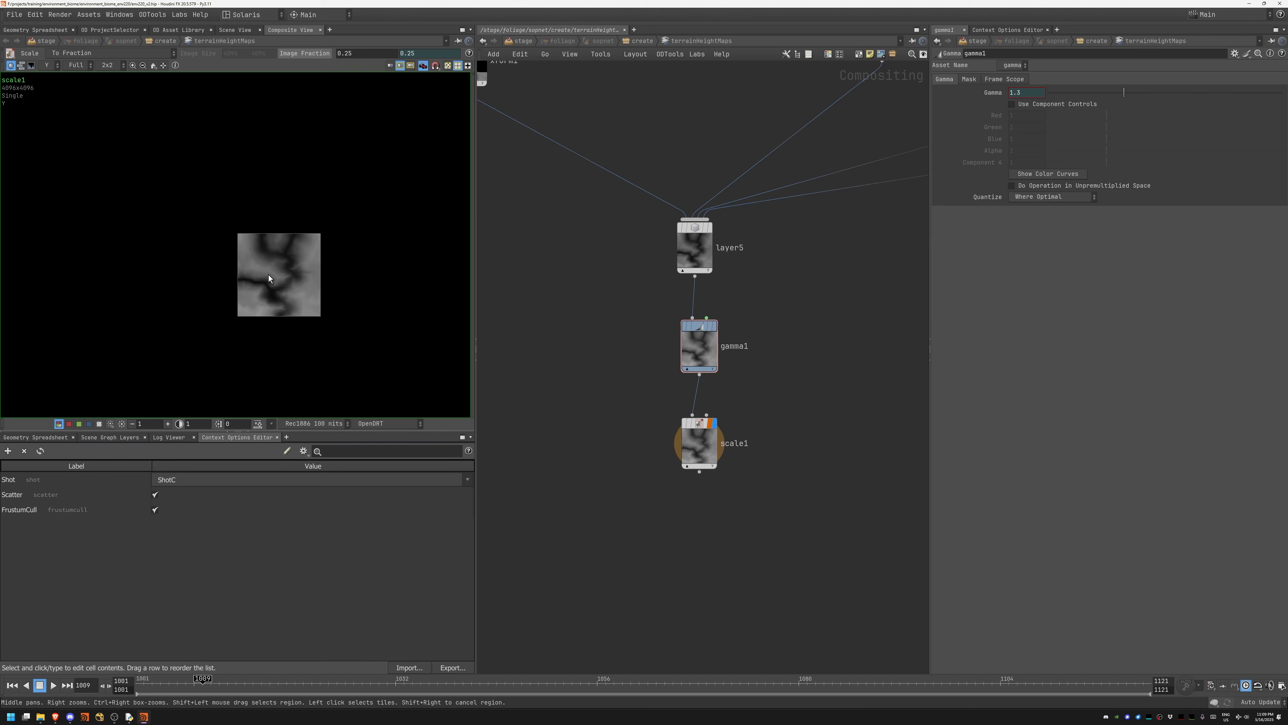
right_click_drag(266, 283, 453, 278)
left_click_drag(658, 451, 705, 466)
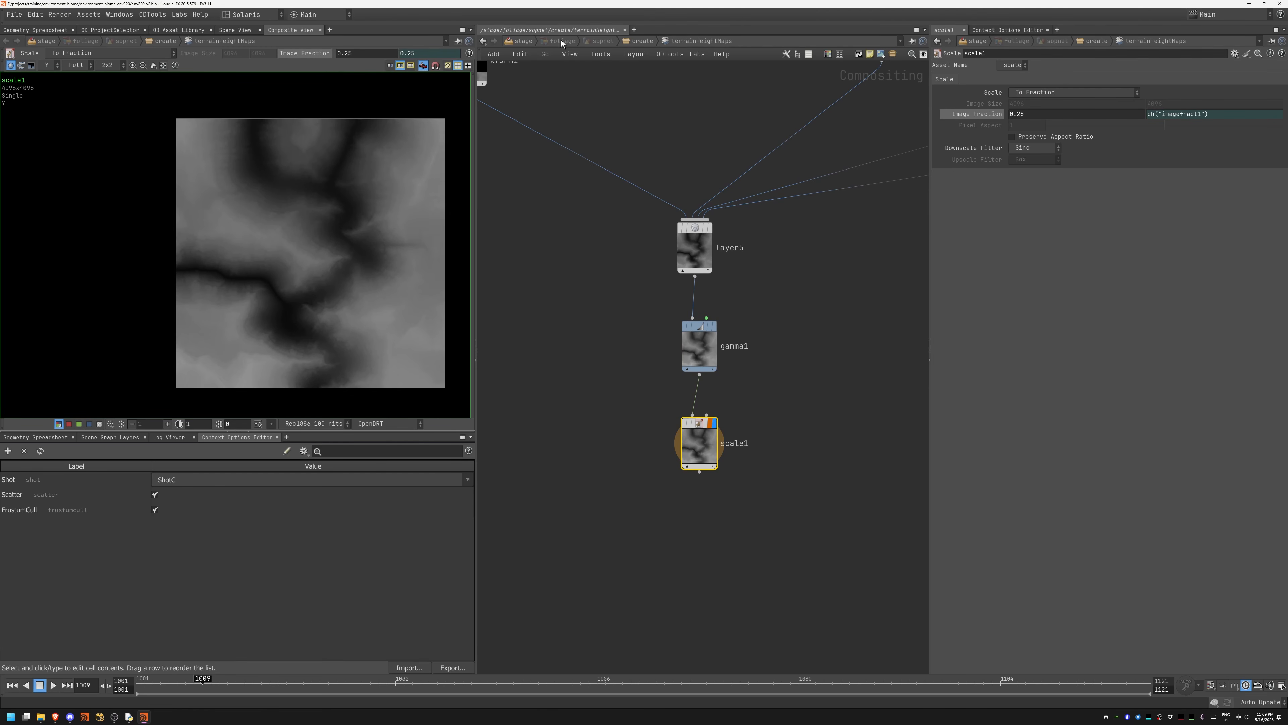
Step: Return to the foliage geometry network and check the Source setting of the terrainHeightField node
key("u")
middle_click_drag(559, 302, 919, 200)
middle_click_drag(632, 188, 697, 159)
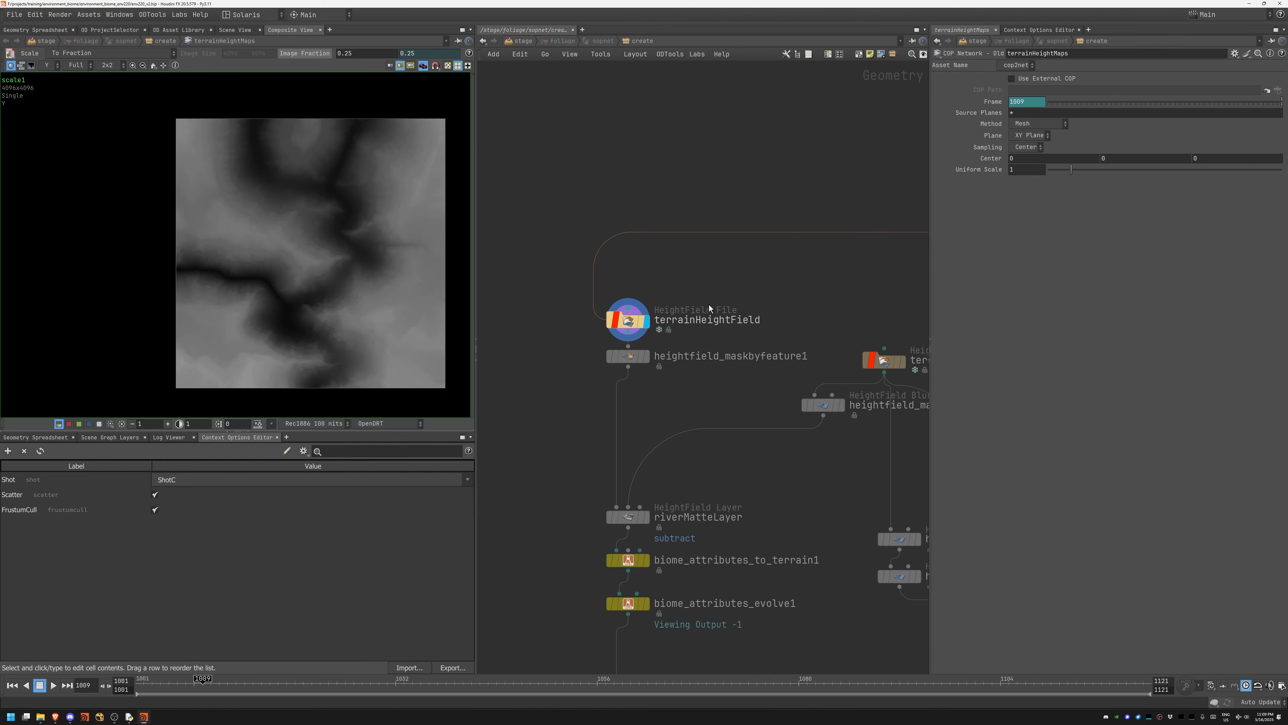
left_click(631, 317)
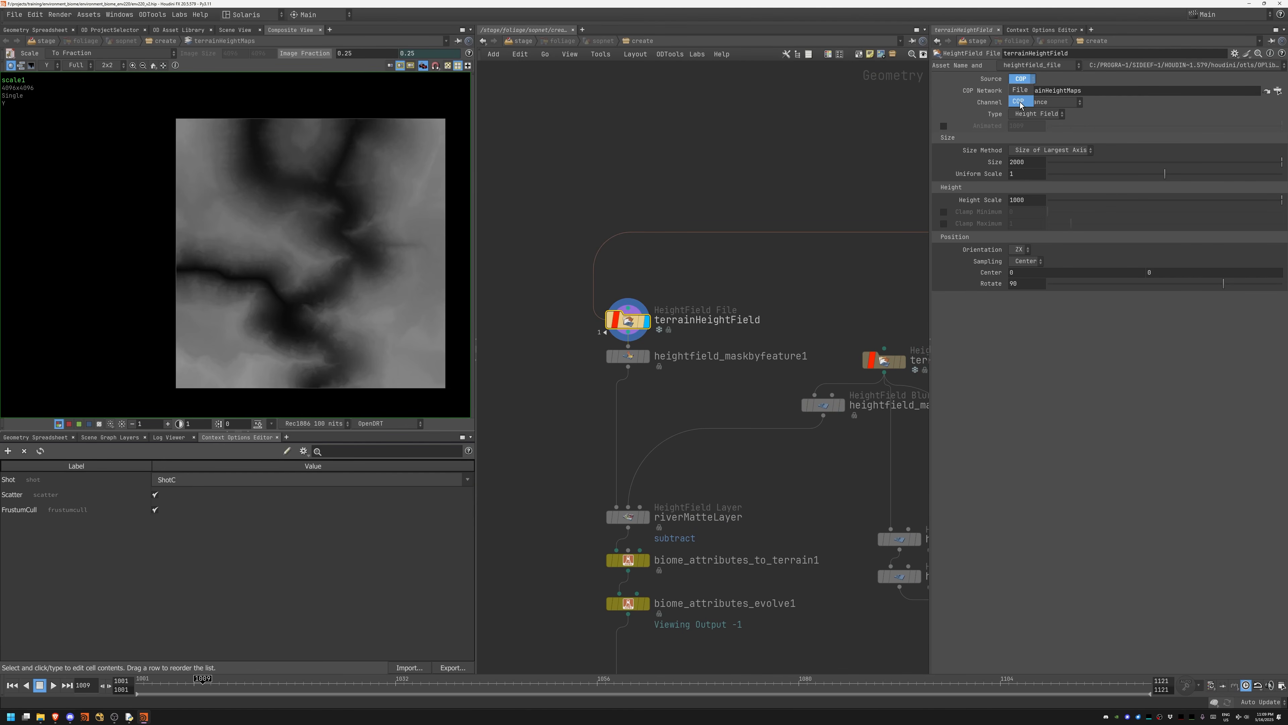
left_click(806, 170)
Step: Trace the terrainRiverMaps COP network to terrainRiverMatte, and display the riverMatteLayer node in the Scene View
middle_click_drag(780, 200, 461, 271)
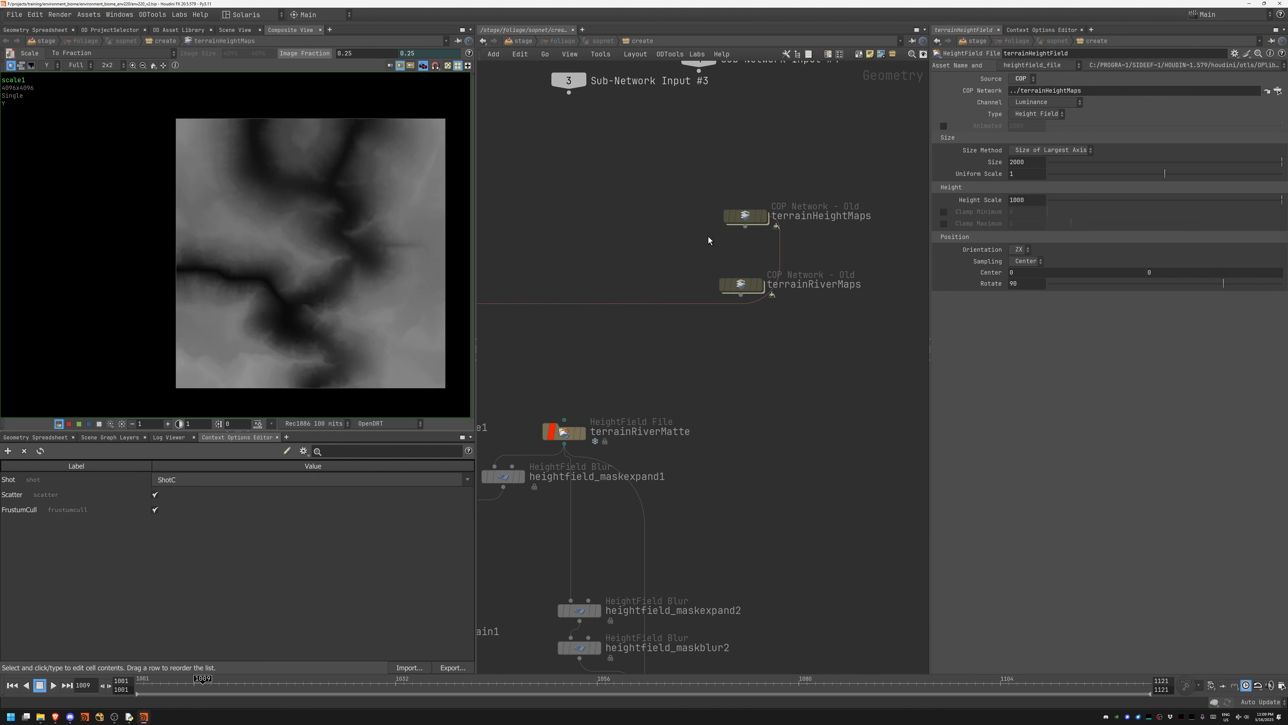
left_click(733, 285)
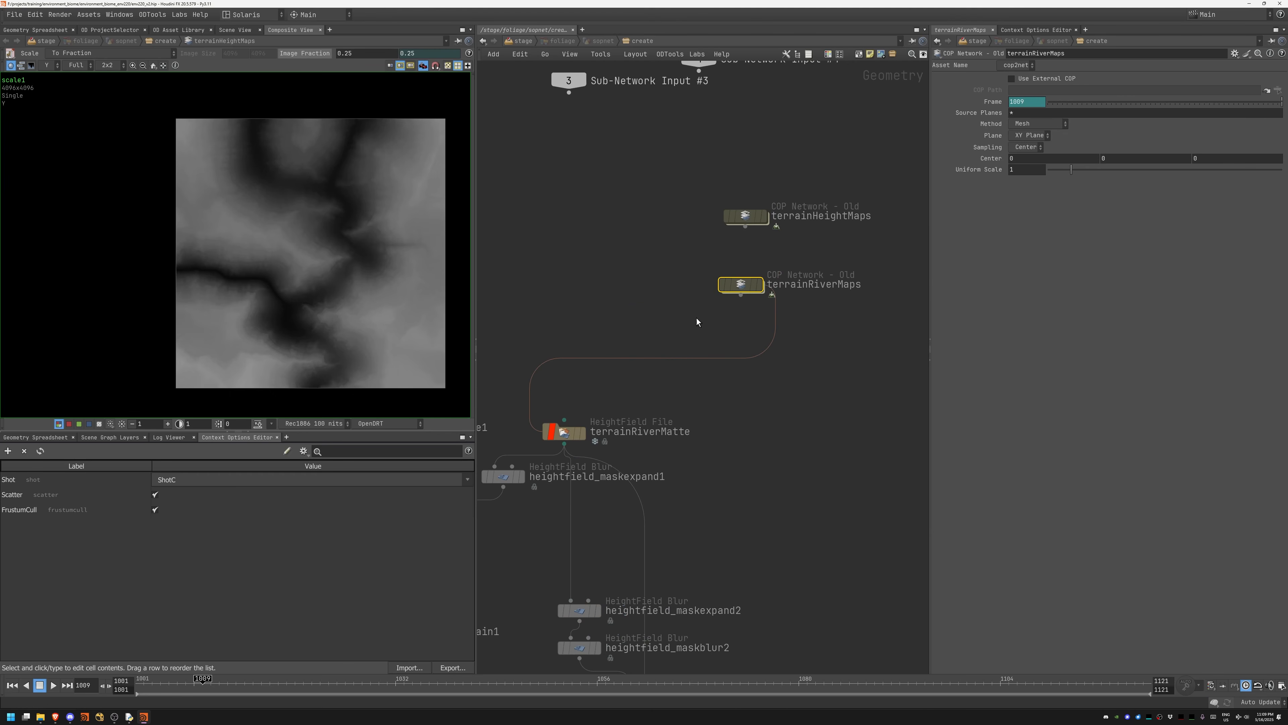
middle_click_drag(660, 453, 780, 307)
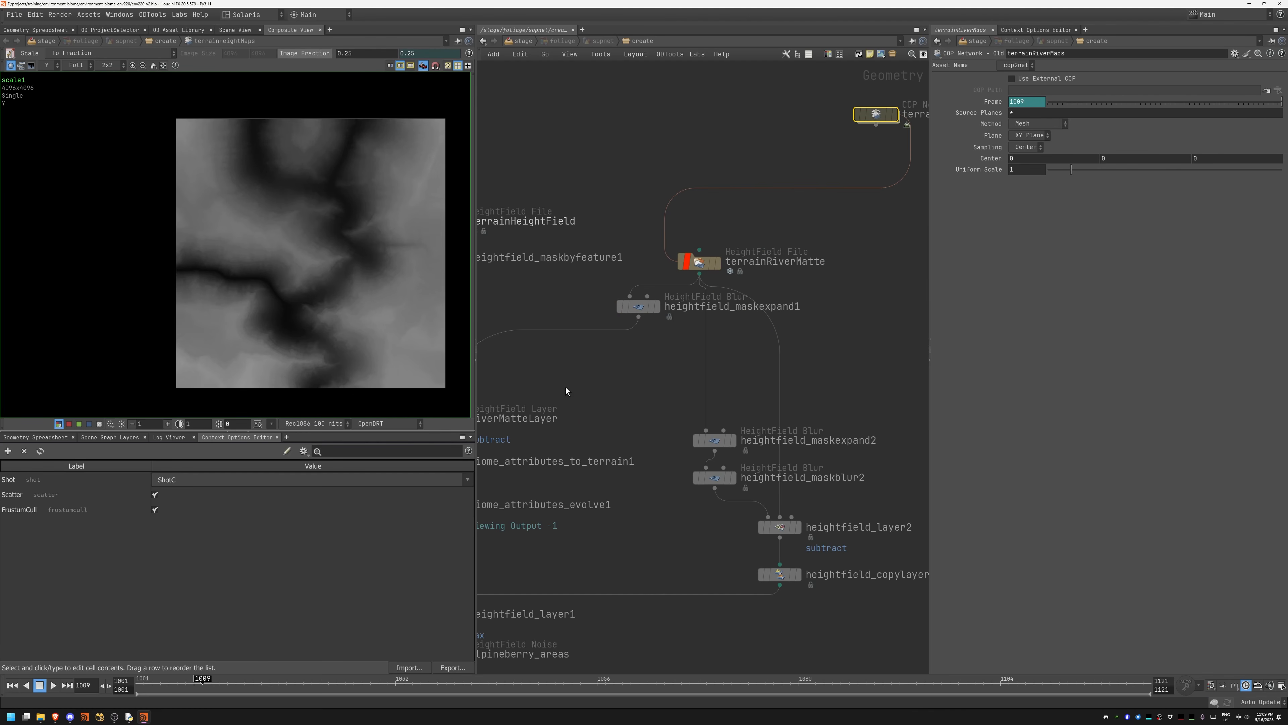
middle_click_drag(581, 383, 712, 305)
left_click(635, 323)
left_click(320, 29)
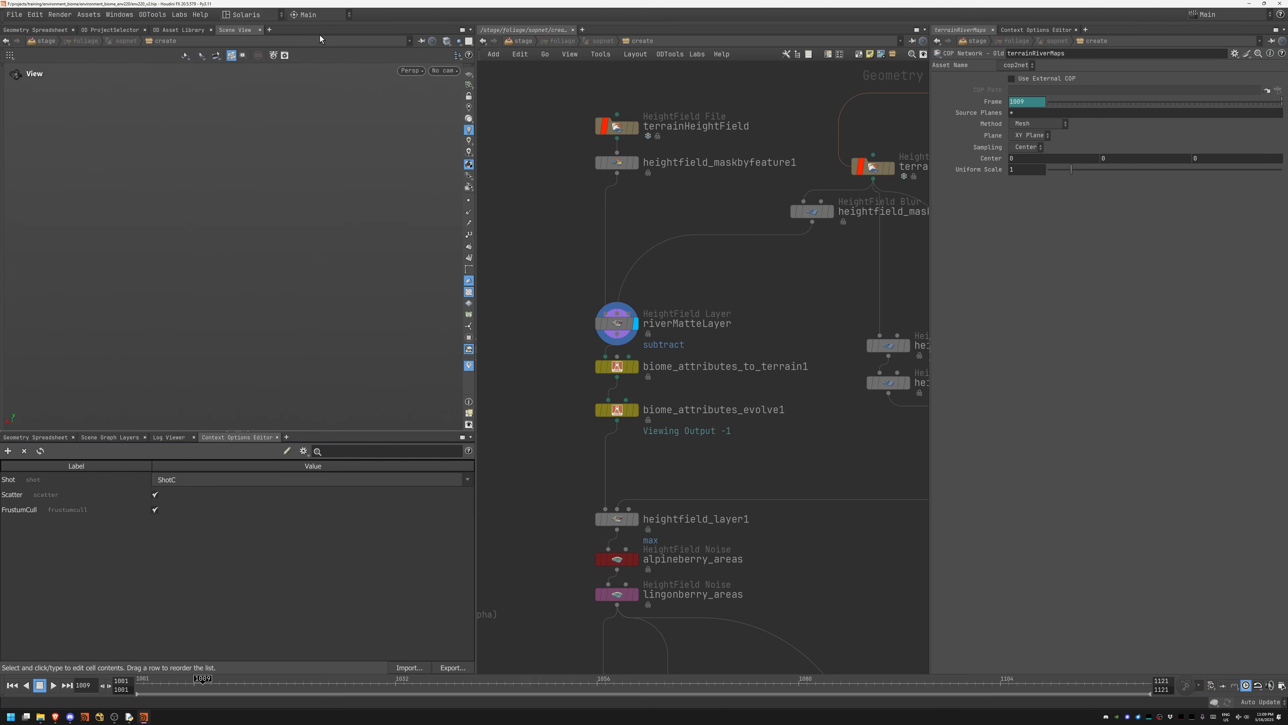
Step: Display the heightfield_maskbyfeature1 height mask, view its river valley up close, and display the heightfield_maskexpand1 river mask for comparison
left_click(637, 163)
left_click(619, 167)
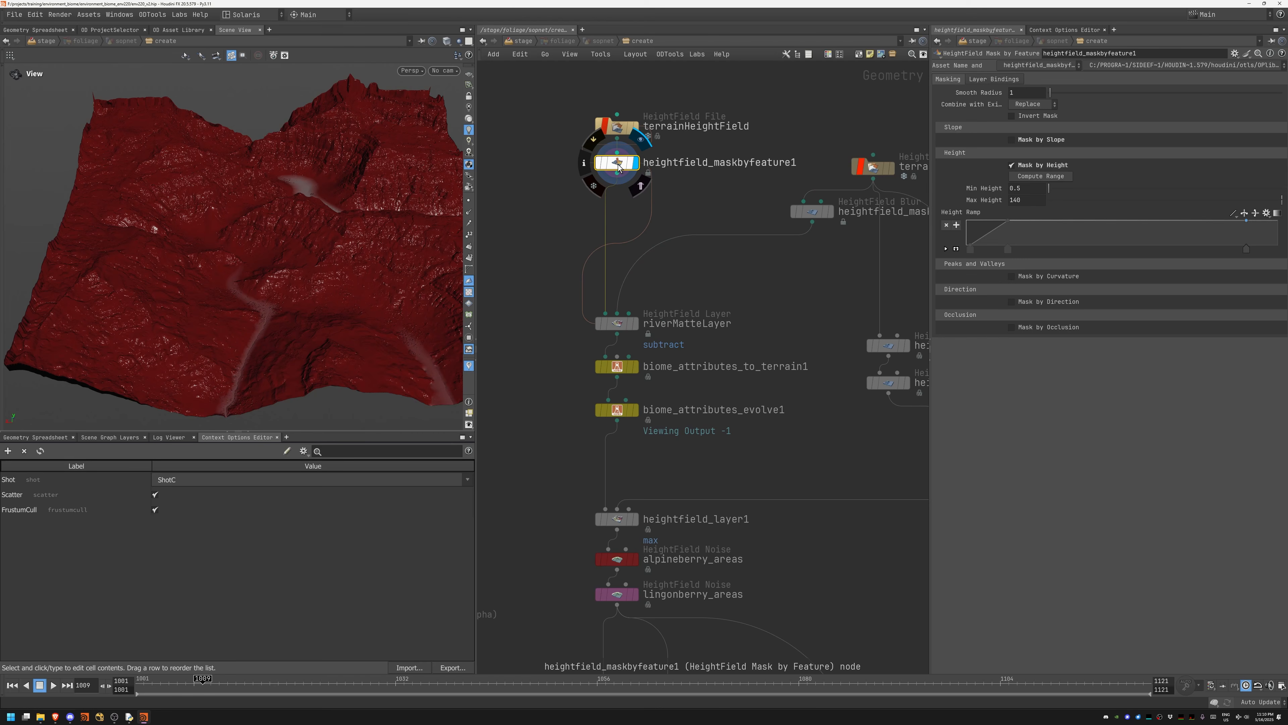
left_click_drag(259, 302, 268, 387)
left_click_drag(278, 341, 203, 330)
middle_click_drag(775, 260, 695, 310)
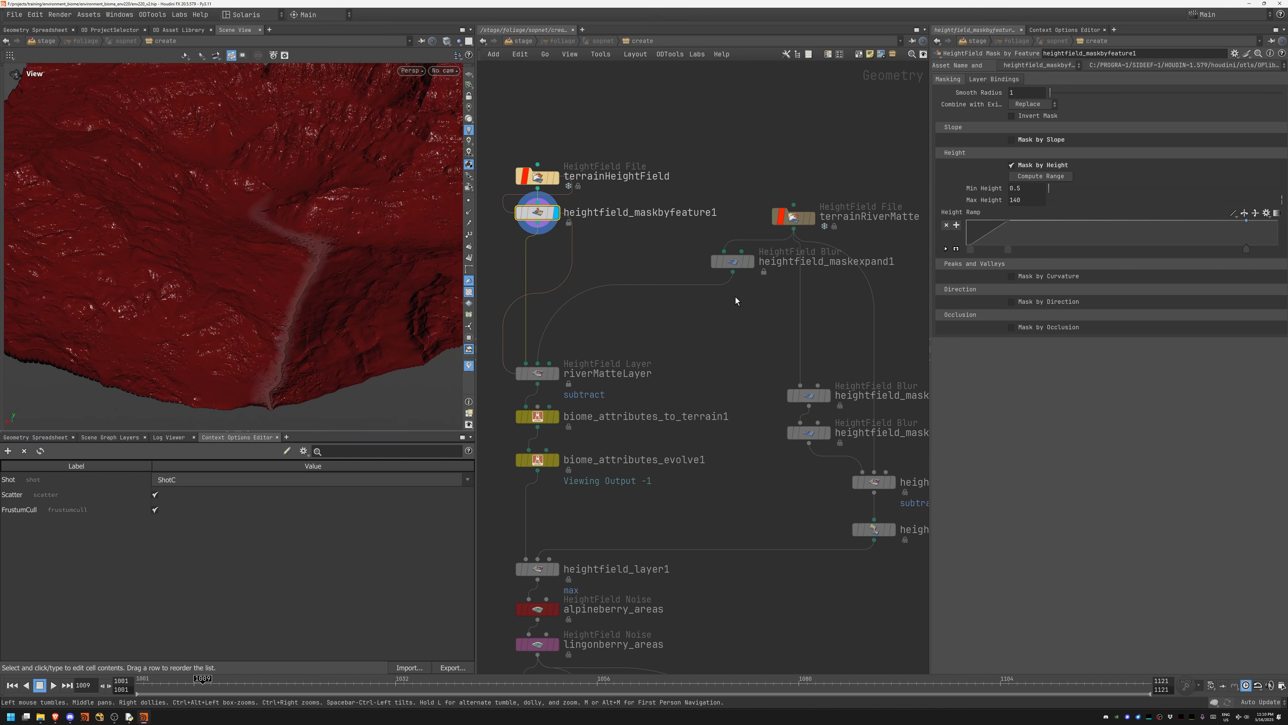
left_click(751, 262)
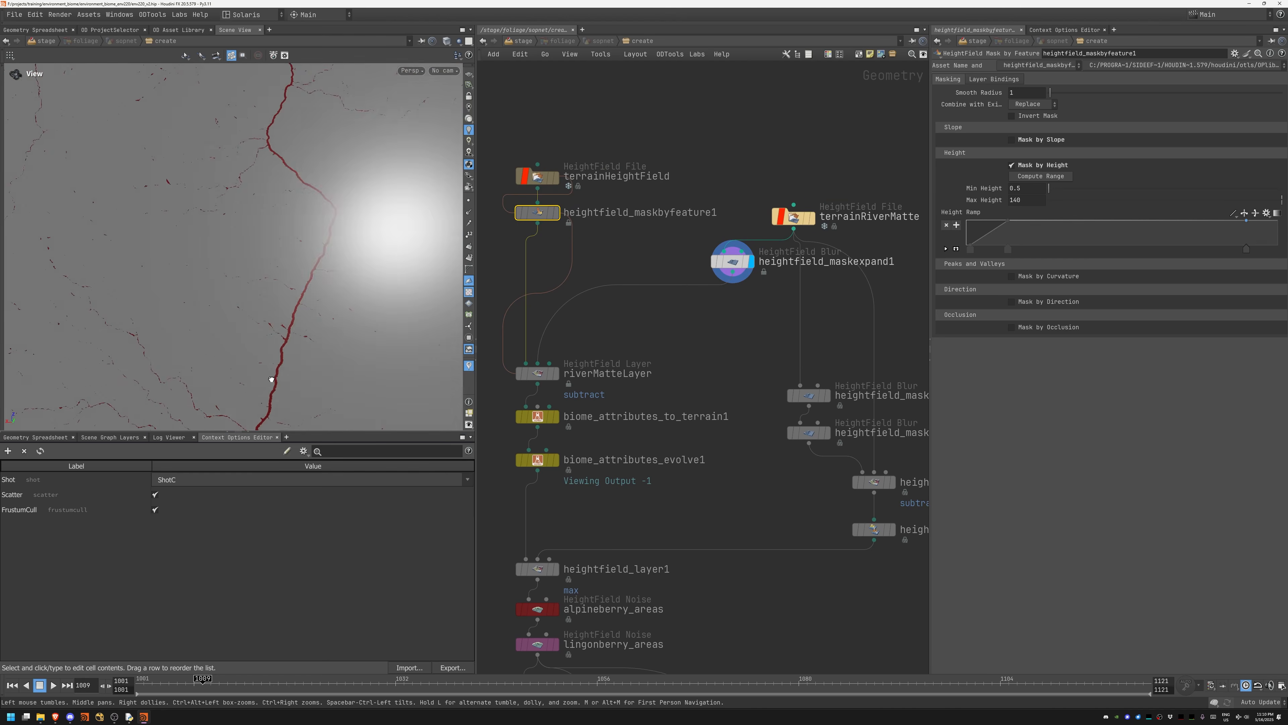
Step: Display the riverMatteLayer node and examine the river cut-out in the terrain mask up close and along its course
scroll(608, 355, "up", 3)
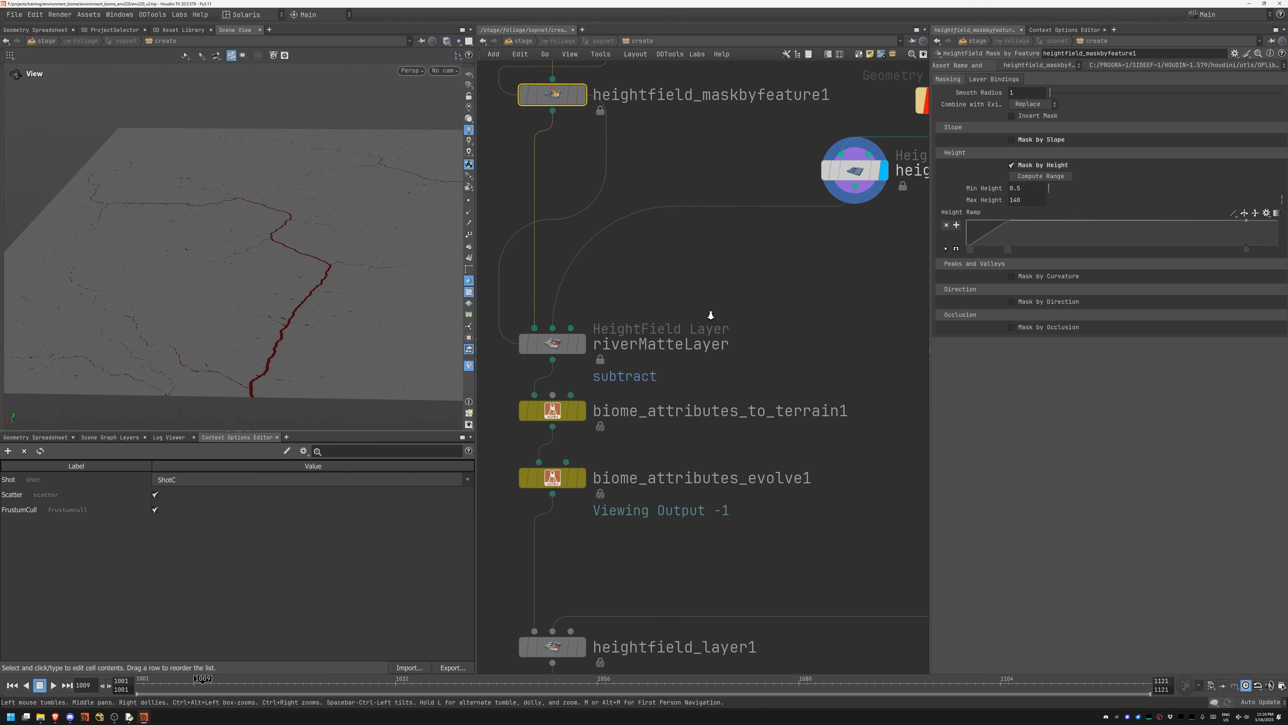
left_click(581, 344)
scroll(312, 341, "up", 8)
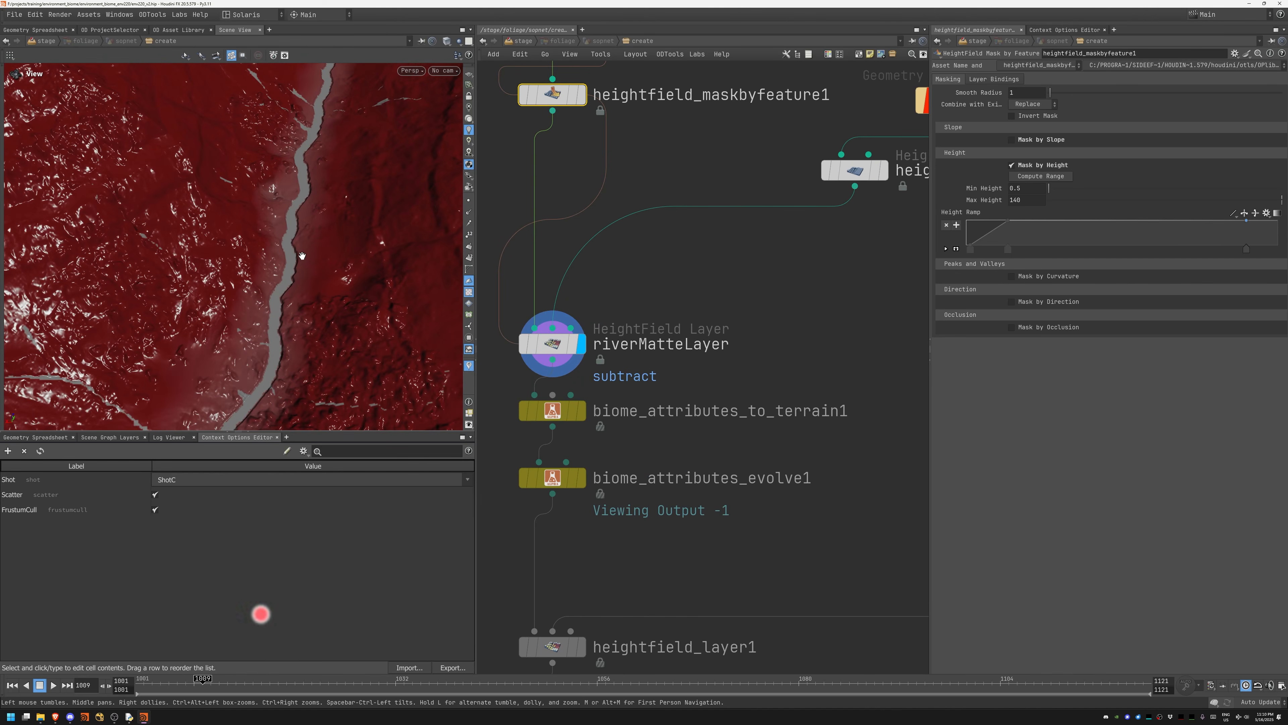
left_click_drag(273, 245, 290, 351)
left_click_drag(318, 268, 303, 406)
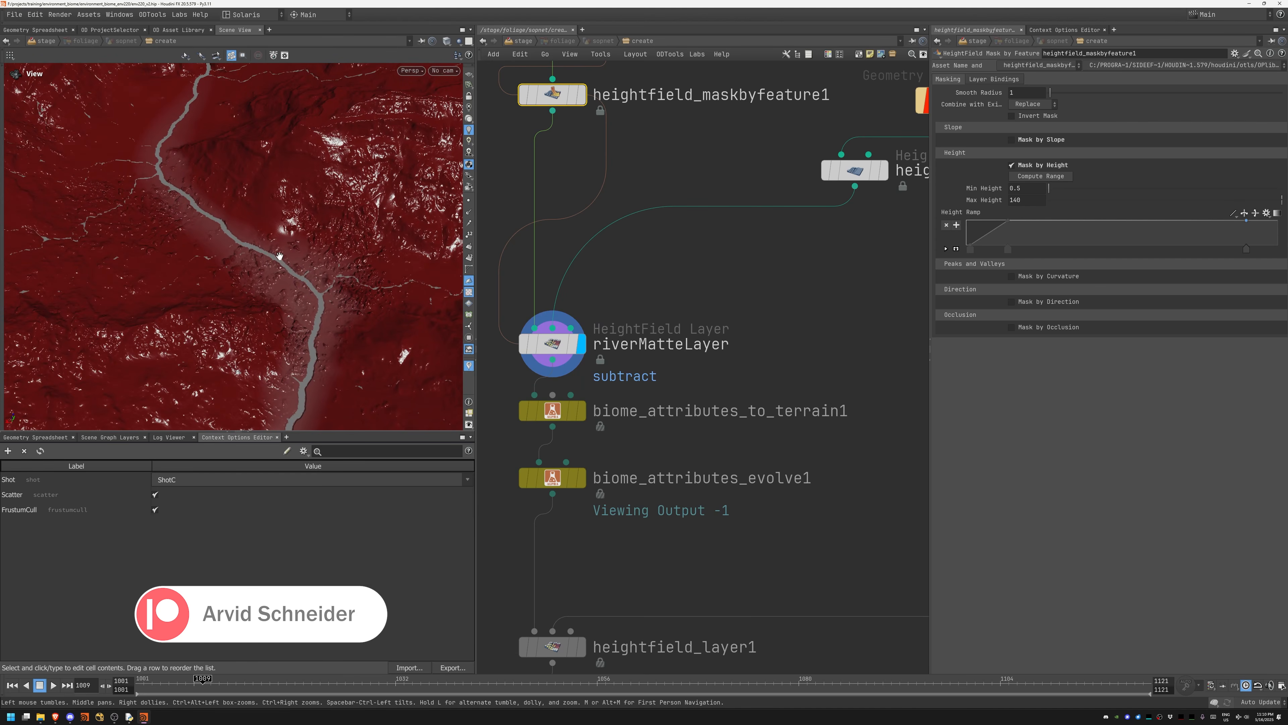
left_click_drag(203, 203, 271, 392)
left_click_drag(245, 280, 282, 215)
Step: Examine the node chain below riverMatteLayer down to heightfield_maskbyobject1, along with the masked terrain around the river
middle_click_drag(741, 318, 736, 313)
scroll(738, 311, "down", 3)
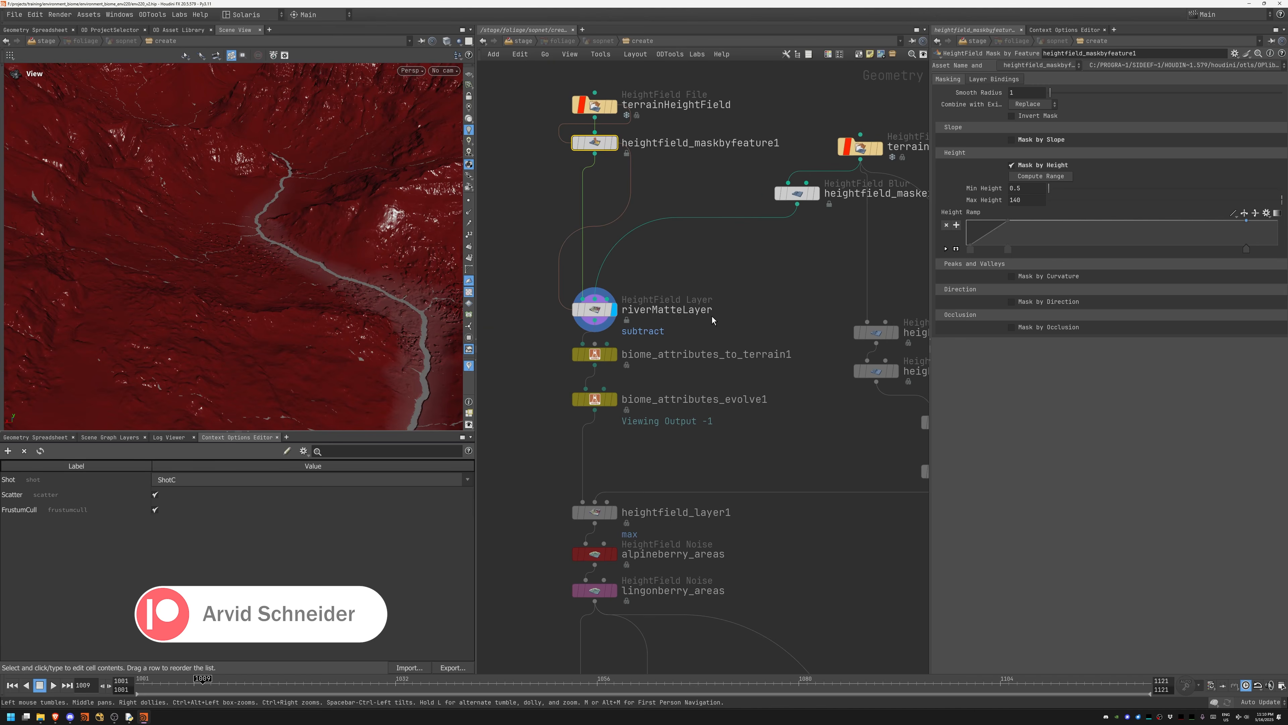
middle_click_drag(791, 284, 817, 209)
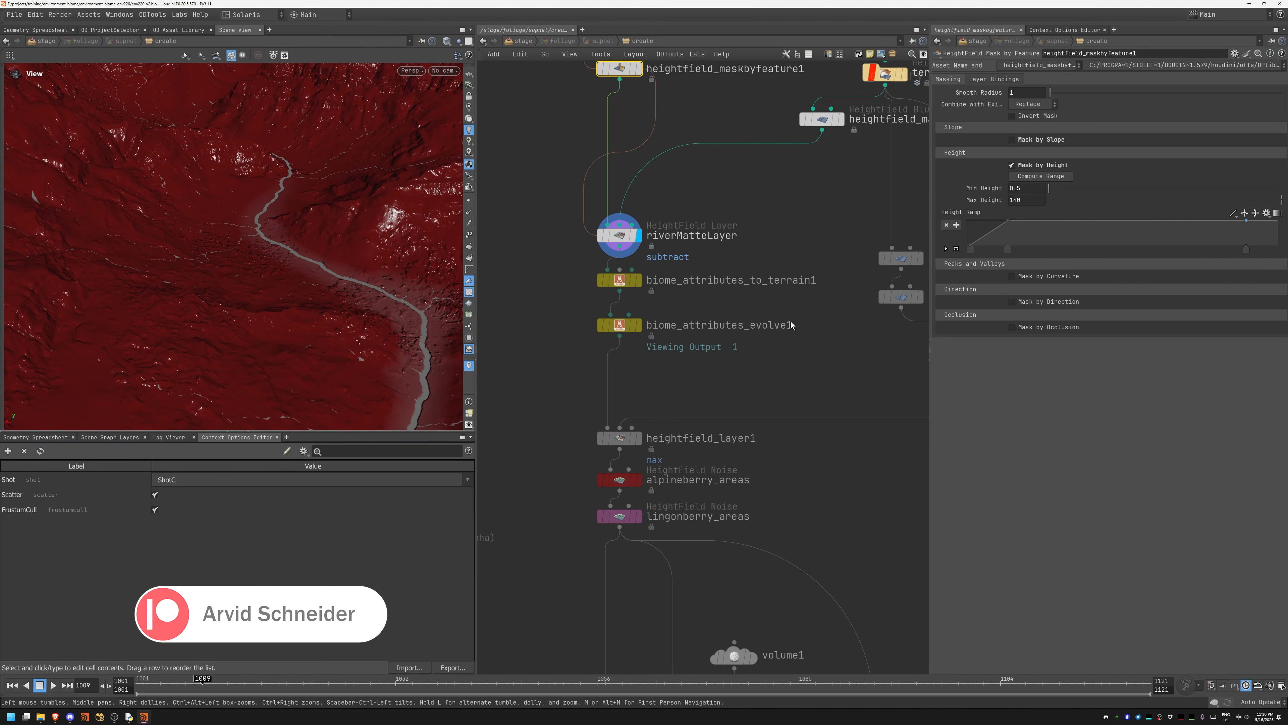
middle_click_drag(856, 268, 593, 352)
middle_click_drag(559, 449, 826, 251)
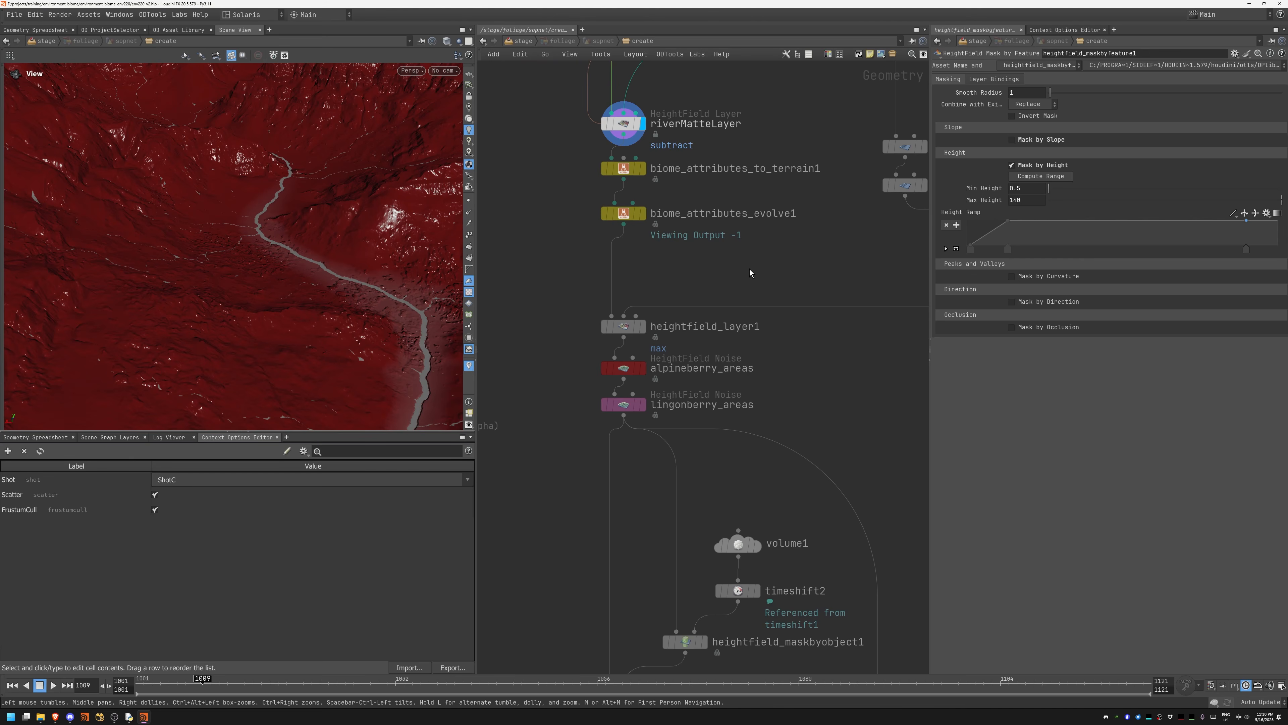
middle_click_drag(790, 250, 783, 331)
right_click_drag(358, 259, 273, 279)
middle_click_drag(750, 156, 739, 290)
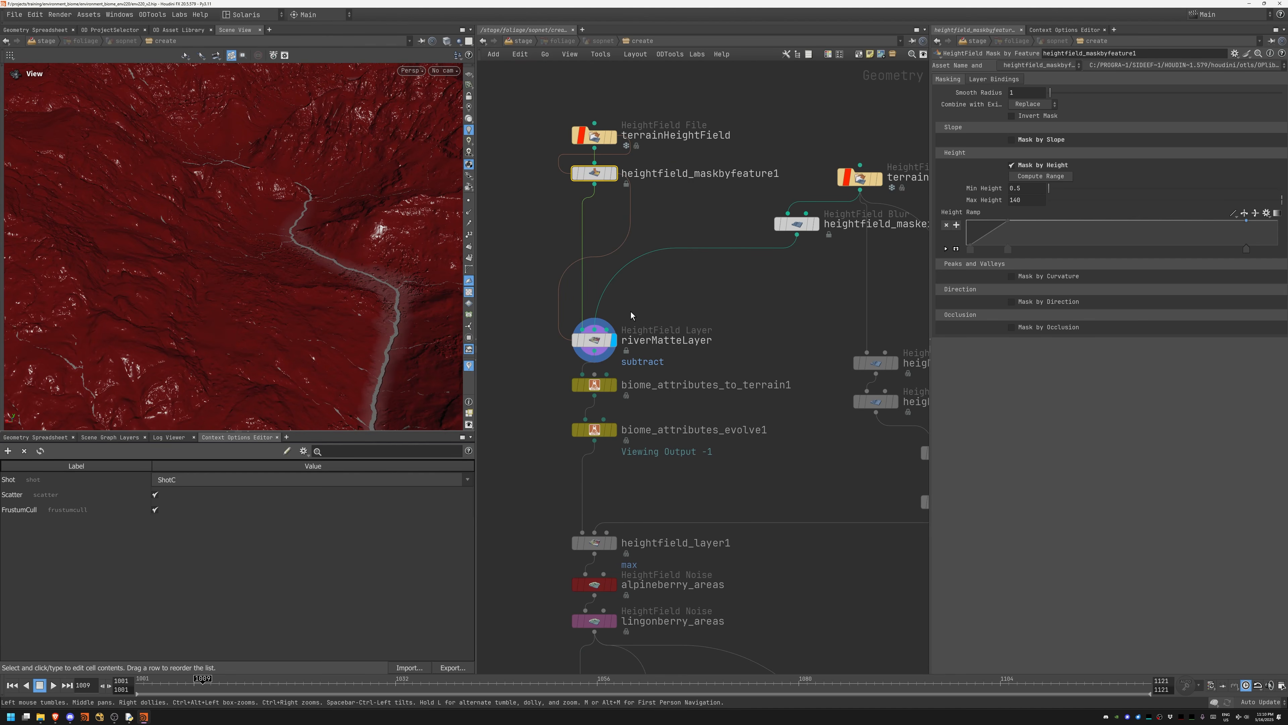
left_click_drag(309, 317, 339, 327)
middle_click_drag(543, 406, 559, 333)
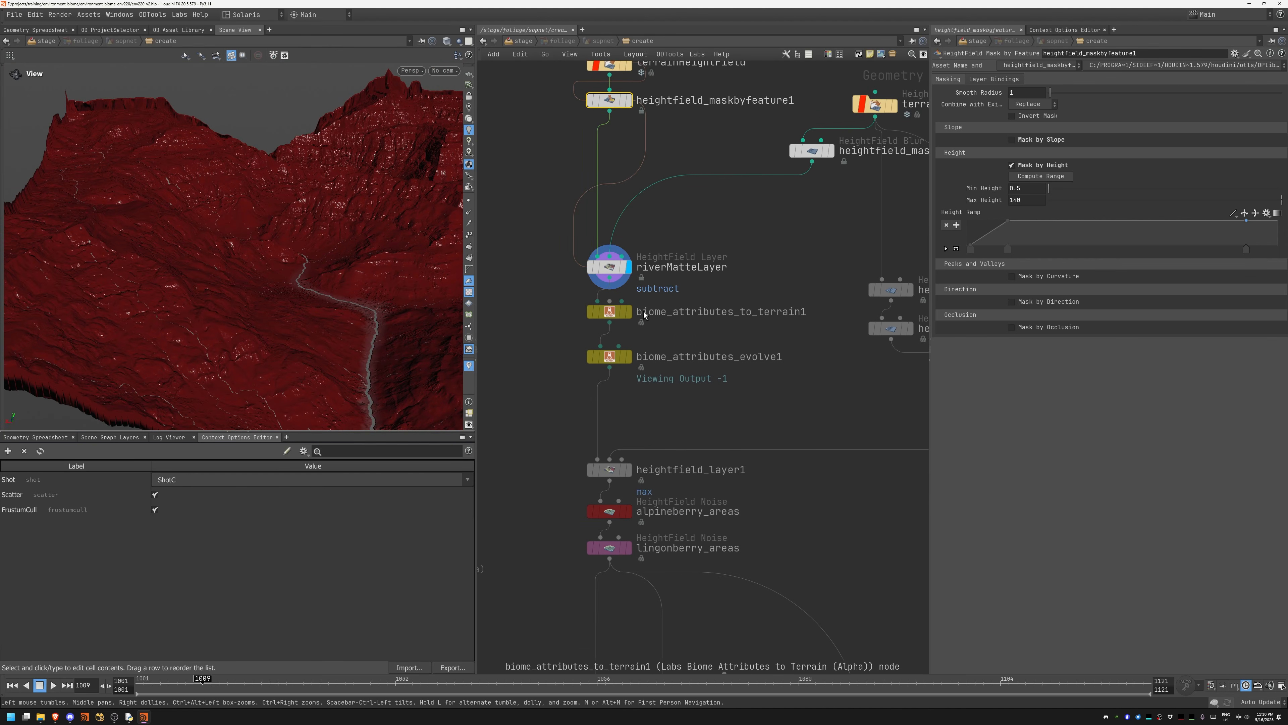
Step: Check the default attributes of biome_attributes_to_terrain1, and display biome_attributes_evolve1 to inspect its Temperature settings and the terrain's temperature layer
left_click(609, 314)
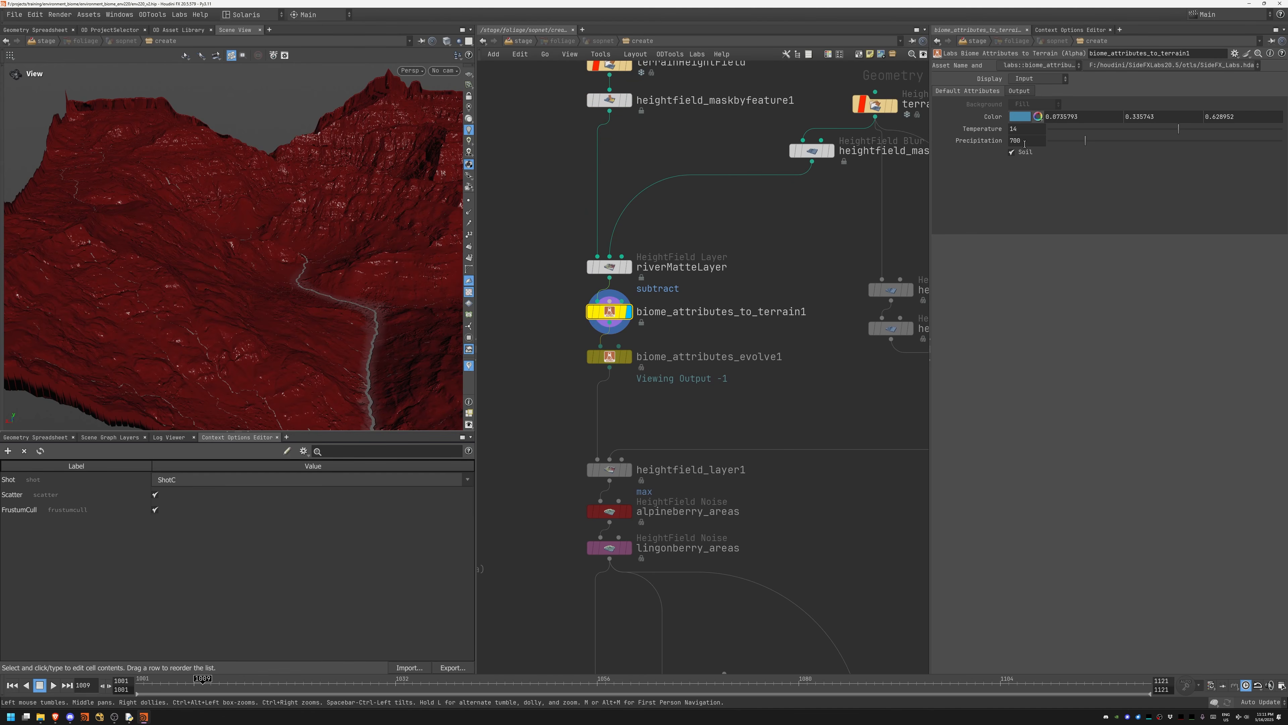
mouse_move(630, 369)
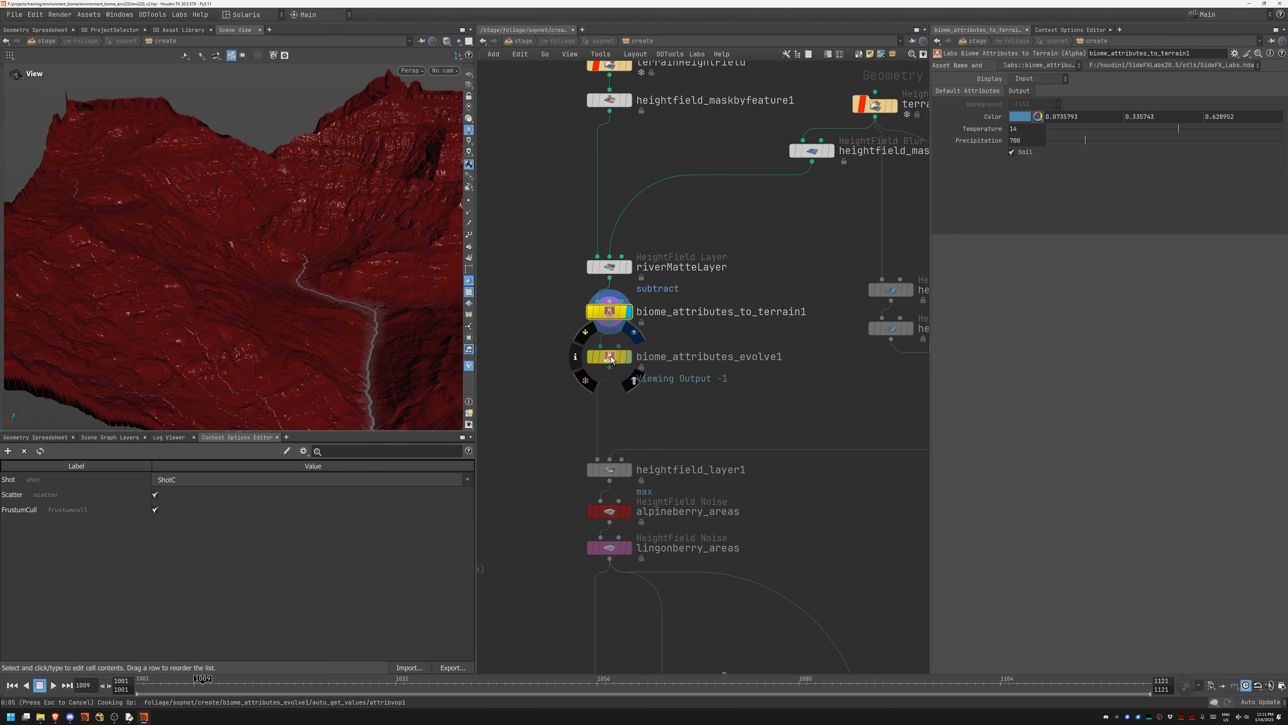
left_click(613, 358)
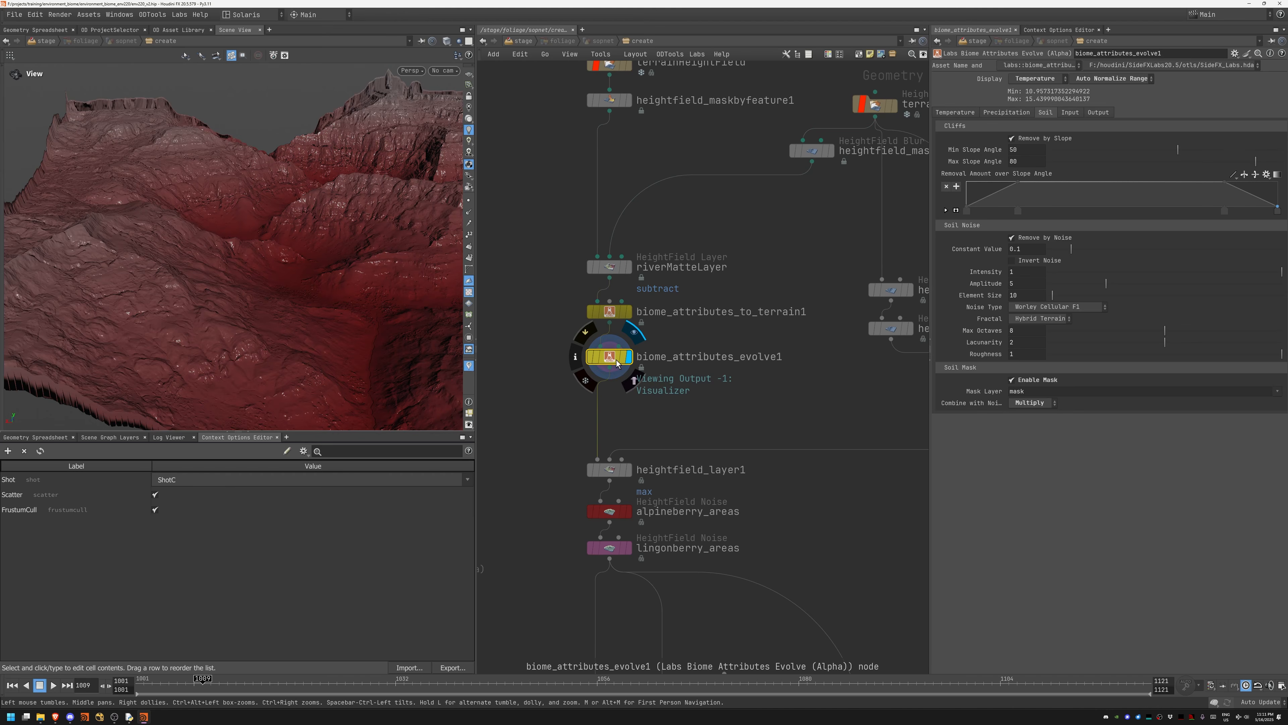
left_click_drag(296, 279, 325, 305)
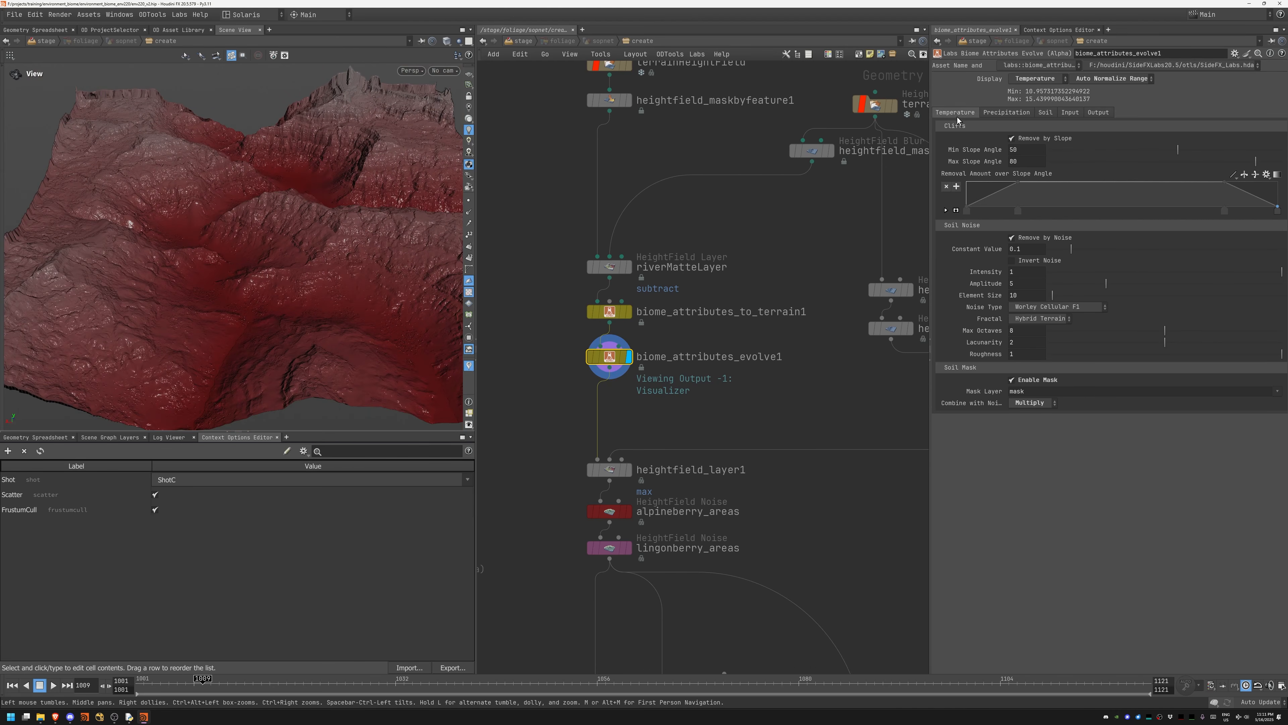
left_click(956, 113)
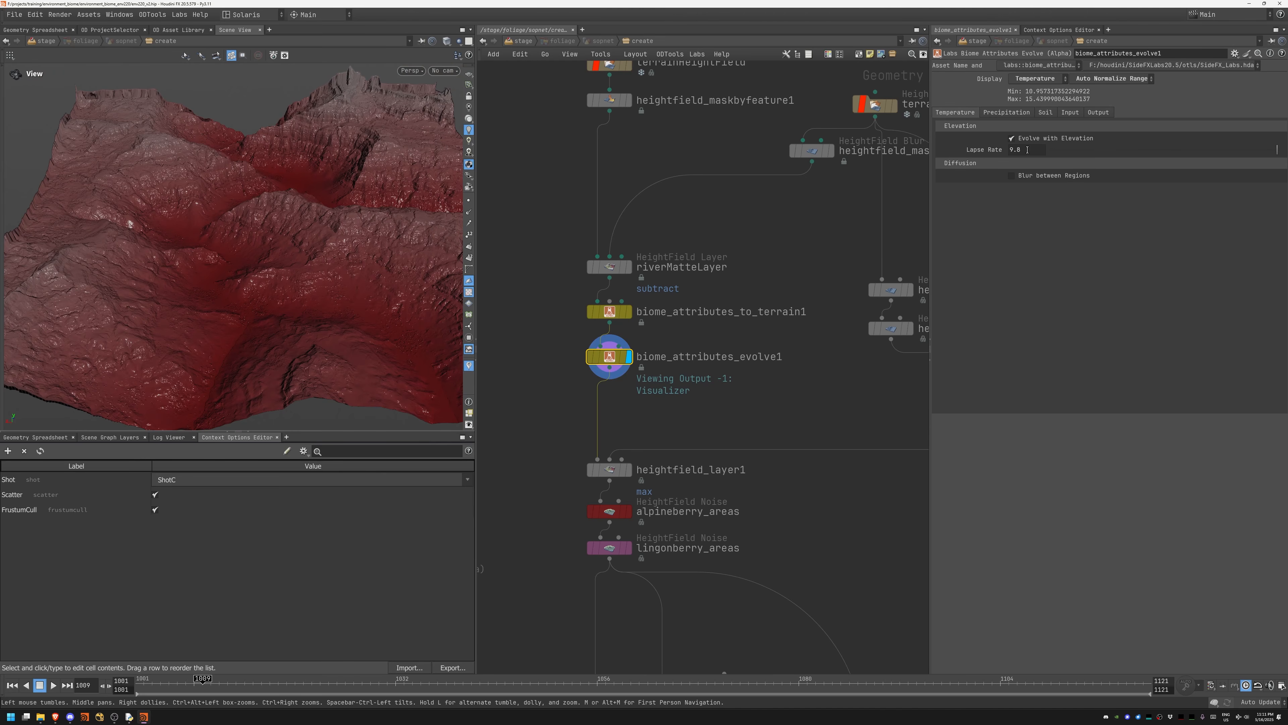
mouse_move(288, 285)
left_mouse_down()
mouse_move(331, 270)
mouse_move(301, 279)
left_mouse_up()
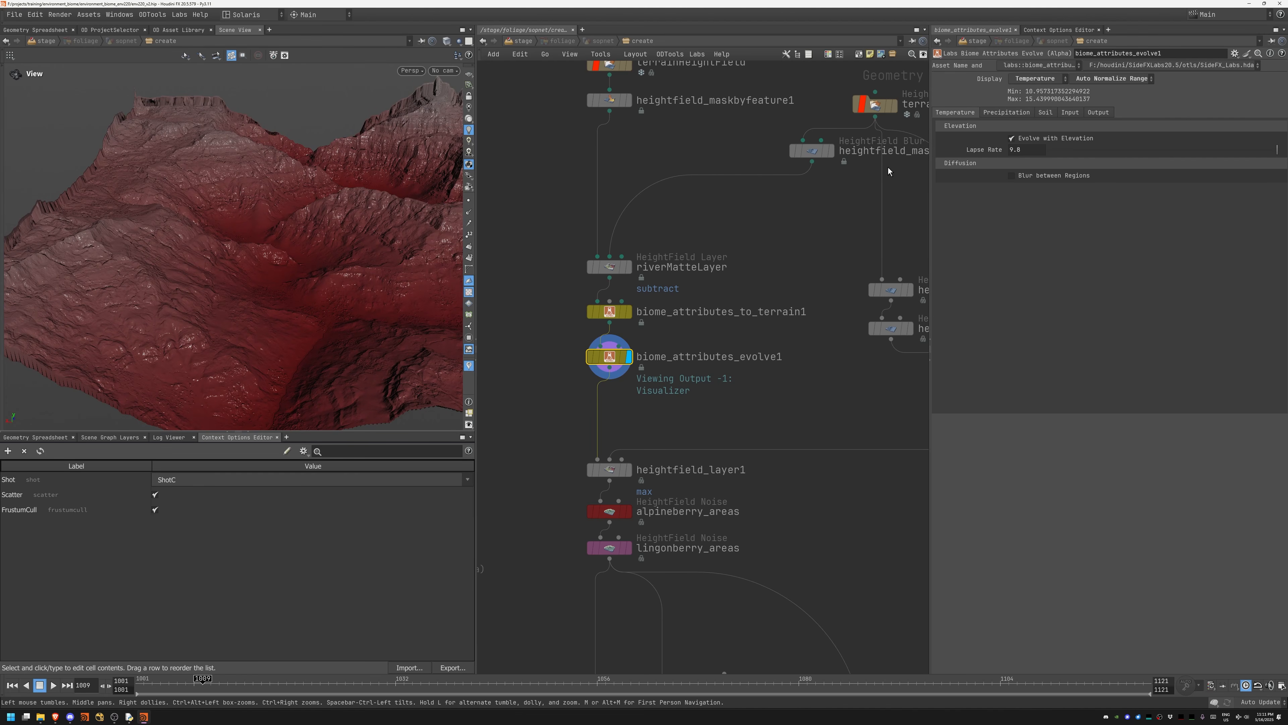
Step: Visualize Precipitation on biome_attributes_evolve1, review its Precipitation settings and inspect the layer across the terrain
left_click(1036, 79)
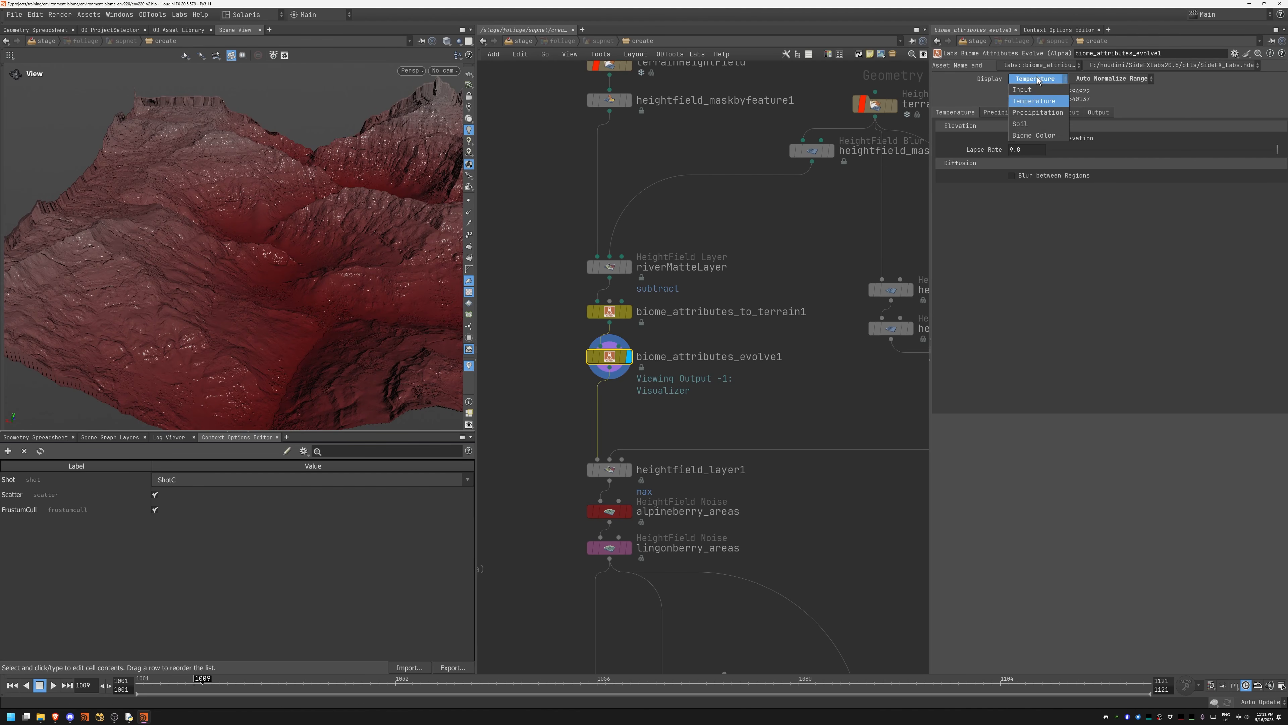
left_click(1037, 114)
left_click(1011, 112)
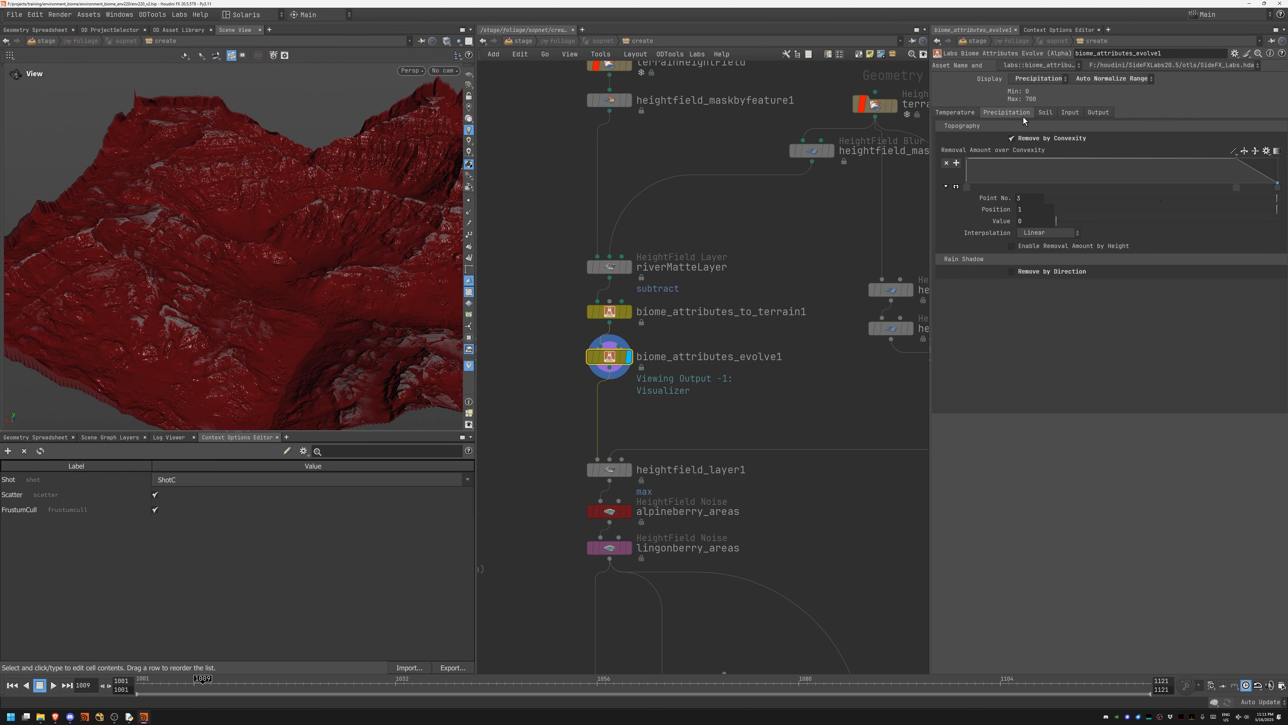
left_click_drag(265, 260, 230, 247)
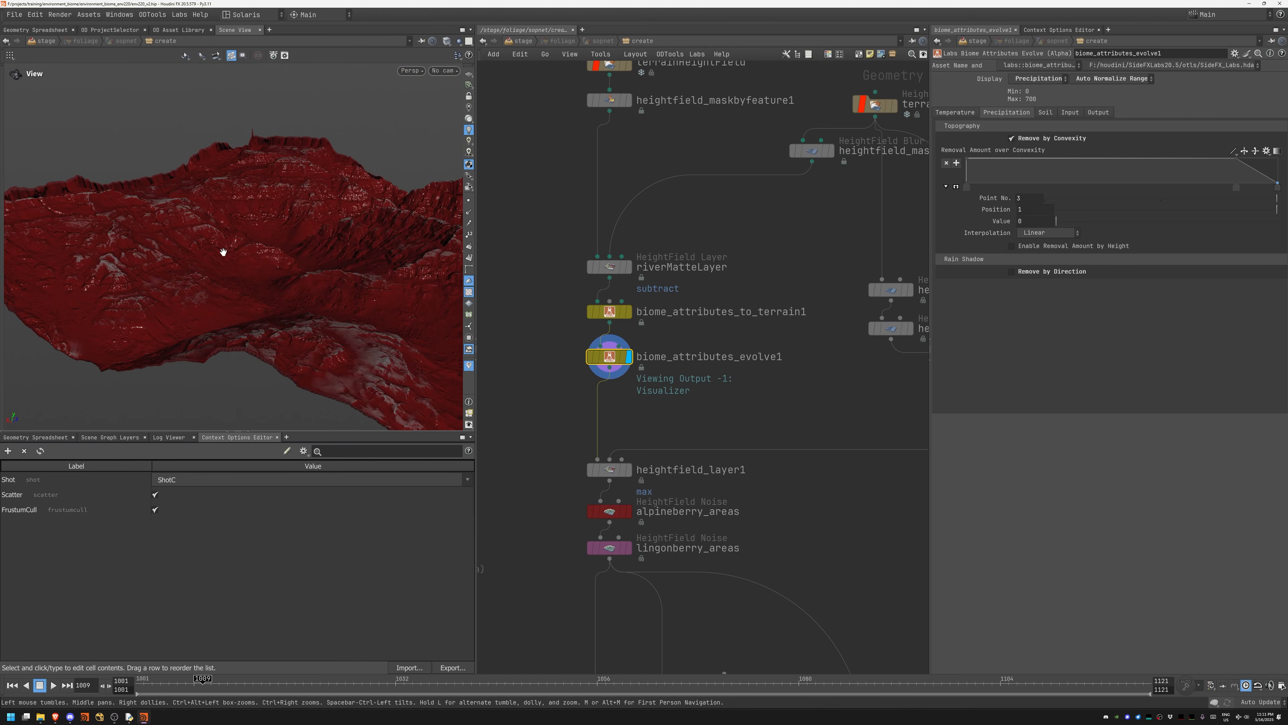
left_click_drag(288, 322, 359, 315)
middle_click_drag(359, 315, 262, 262)
right_click_drag(261, 262, 401, 244)
middle_click_drag(375, 309, 238, 301)
right_click_drag(239, 301, 284, 322)
left_click_drag(284, 322, 294, 296)
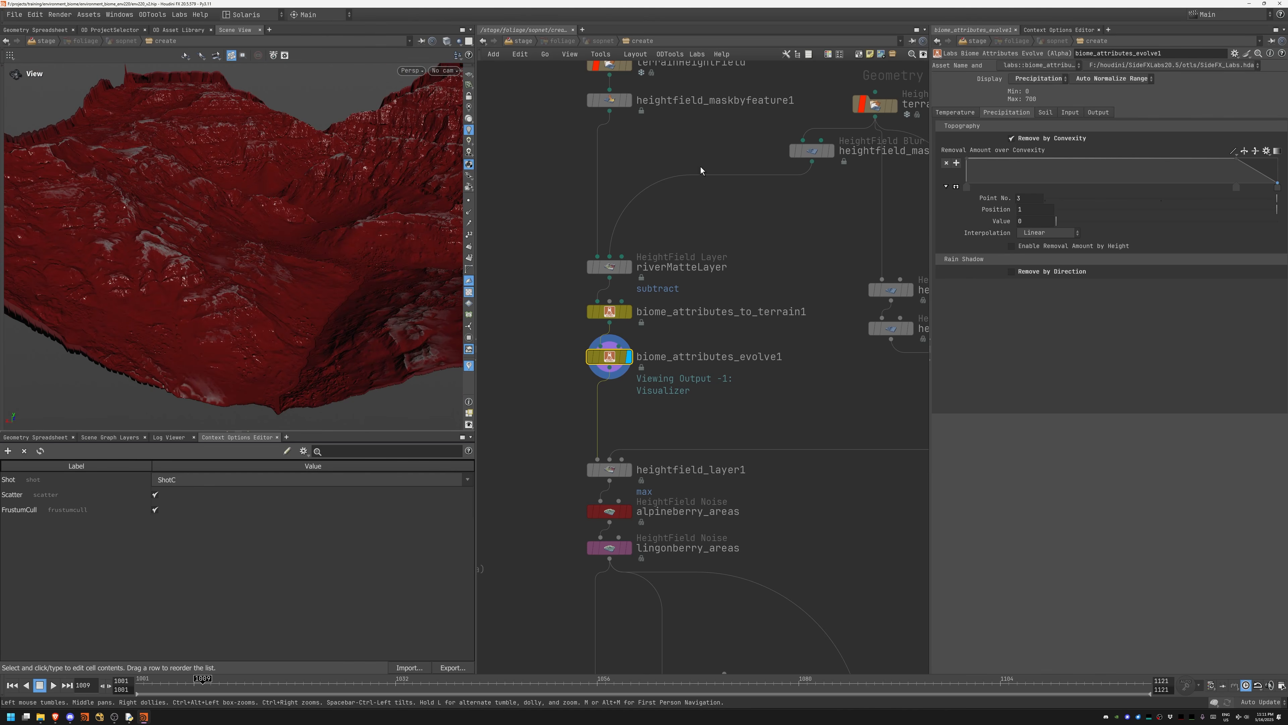
Step: Set the display of biome_attributes_evolve1 to Soil, review its Soil settings and inspect the soil layer around the river and cliffs
left_click(1044, 113)
left_click(1018, 113)
left_click(1045, 112)
left_click(1101, 79)
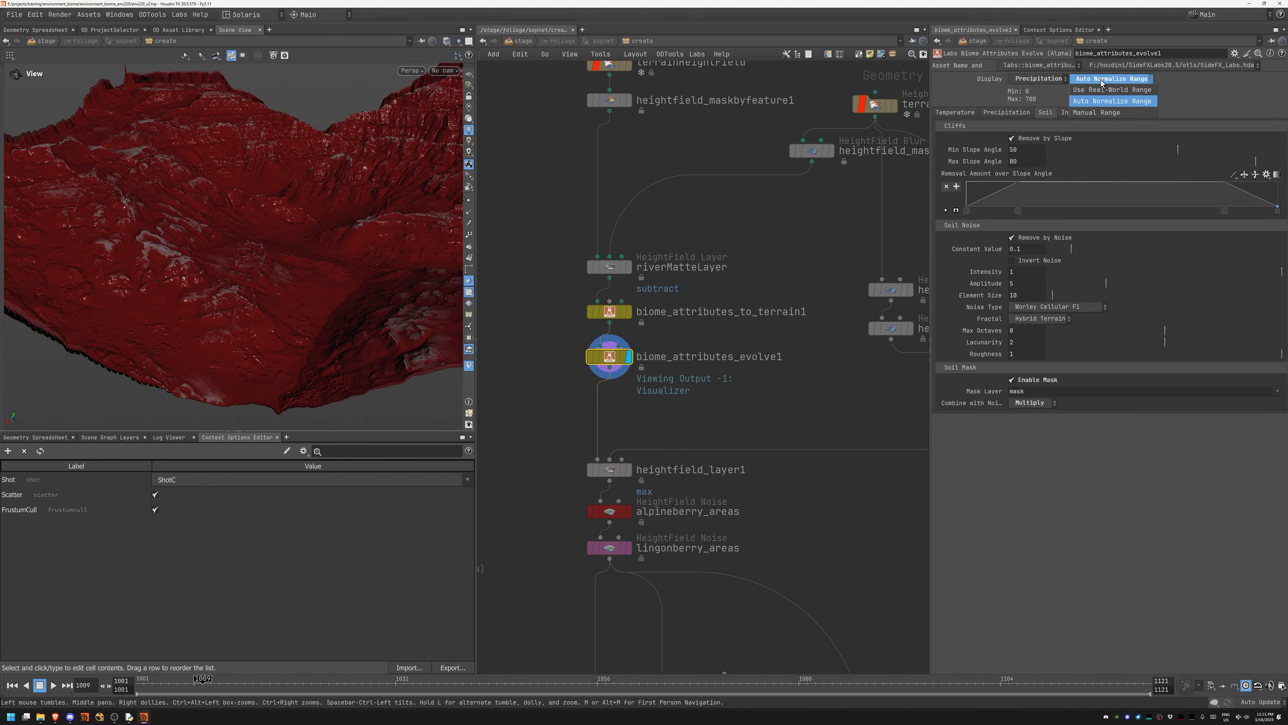
left_click(1042, 77)
left_click(1038, 79)
left_click(1033, 124)
left_click_drag(273, 265, 406, 227)
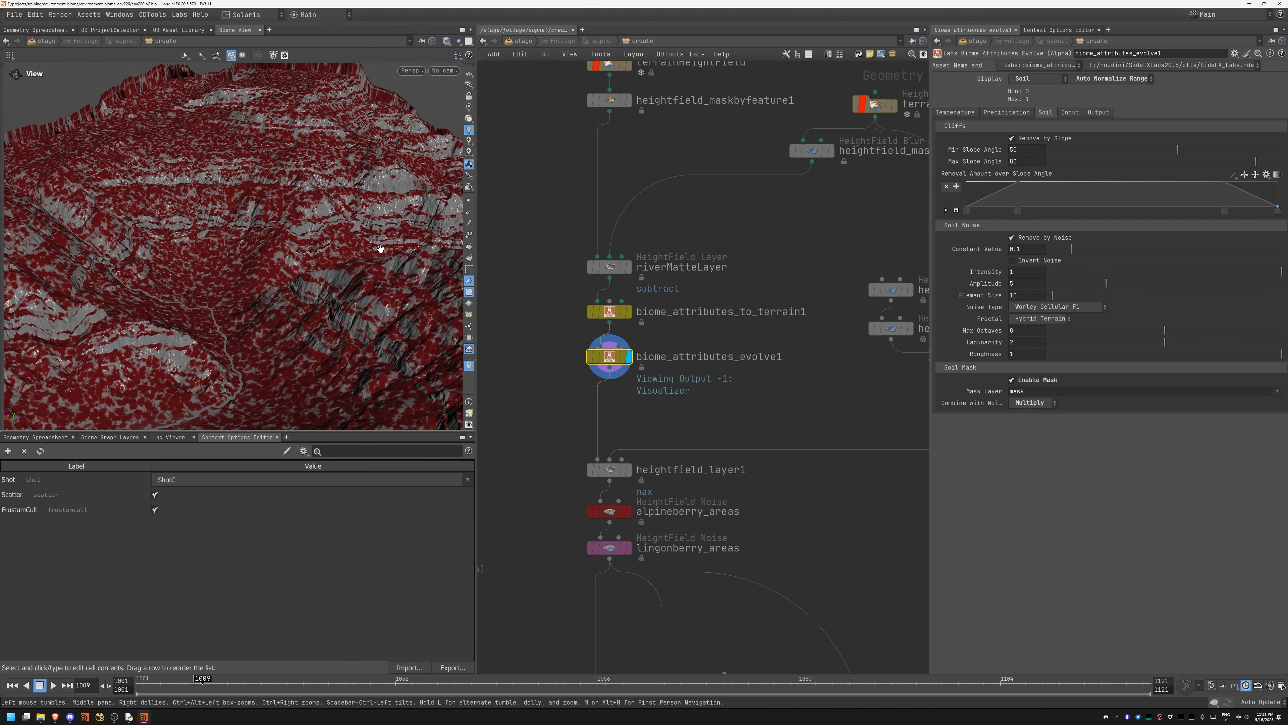
left_click_drag(346, 350, 407, 196)
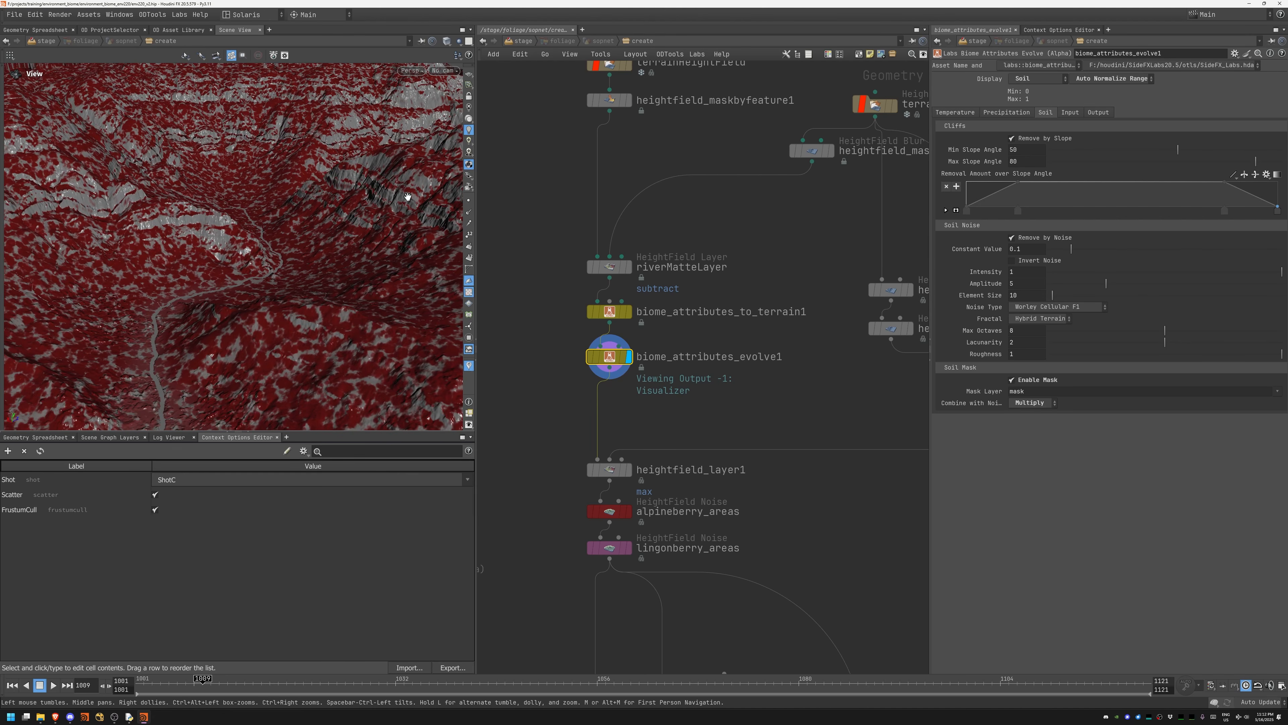
left_click_drag(213, 386, 209, 355)
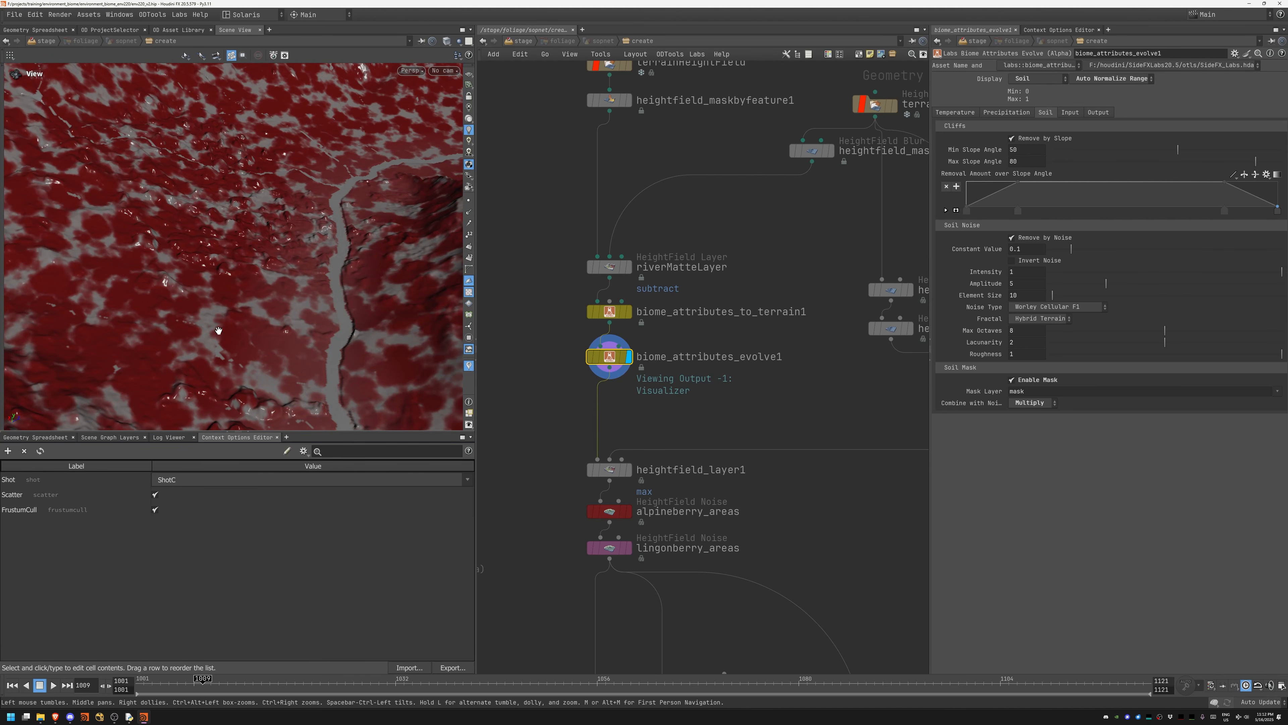
scroll(227, 335, "down", 3)
left_click_drag(227, 331, 371, 372)
scroll(376, 325, "down", 3)
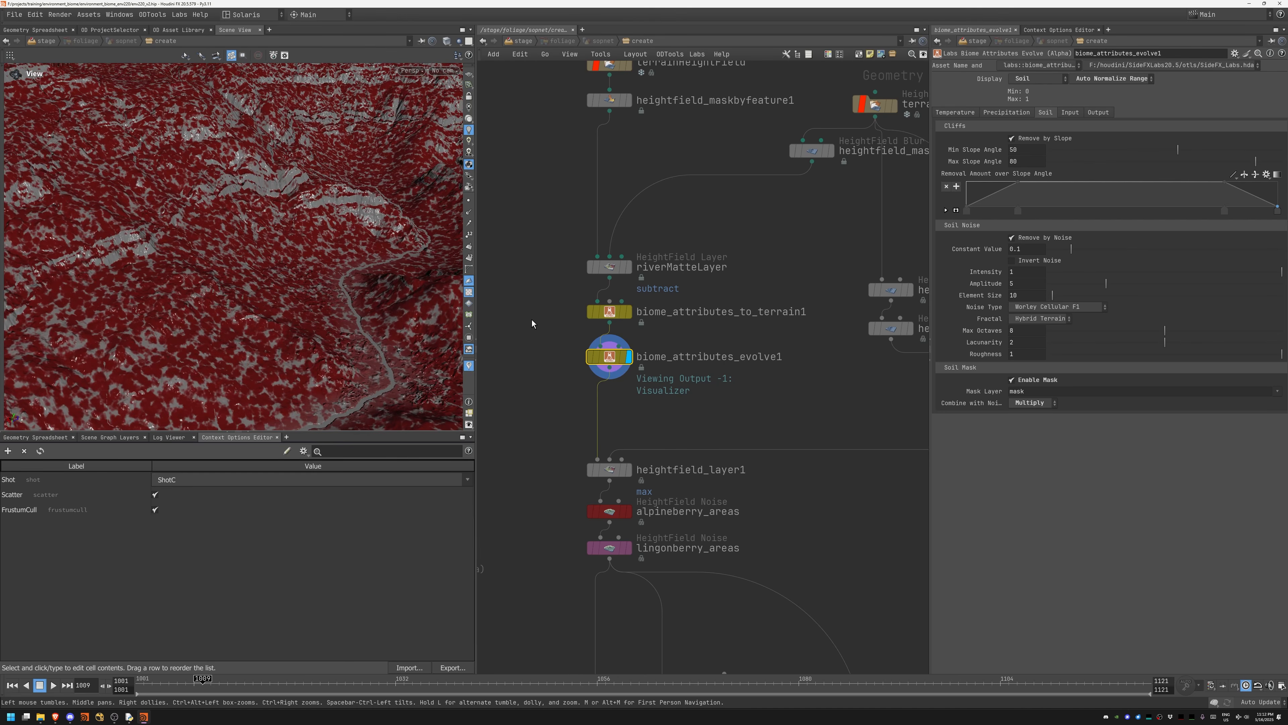
Step: Display and select heightfield_layer1 to view the combined terrain mask and its layer settings
middle_click_drag(703, 401, 704, 245)
left_click(628, 314)
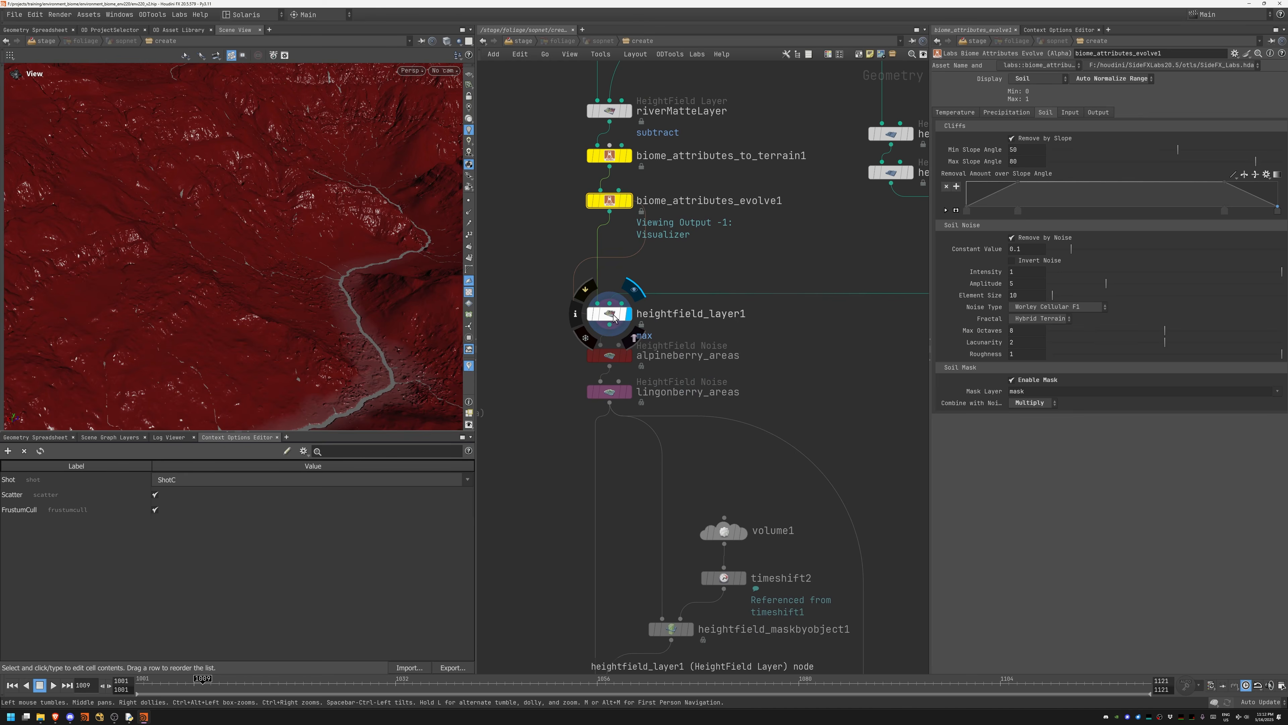
left_click(612, 313)
Step: Display the heightfield_copylayer2 node in the river mask branch and inspect the river edges up close
middle_click_drag(790, 358, 551, 398)
left_click(735, 323)
left_click_drag(282, 325, 268, 353)
middle_click_drag(268, 353, 229, 259)
right_click_drag(229, 258, 386, 281)
Step: Display heightfield_maskblur2 and heightfield_layer2 in turn to compare the blurred river mask with the subtracted riverbank mask
middle_click_drag(782, 136, 805, 204)
left_click(691, 285)
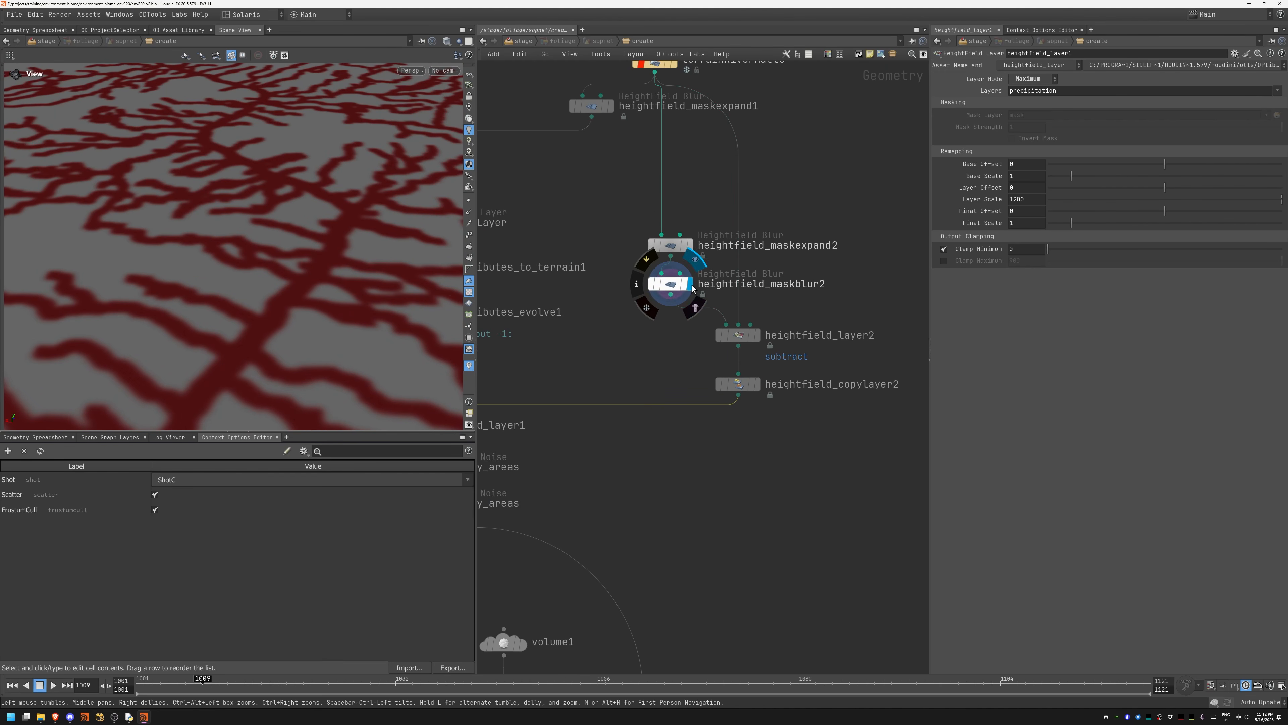
left_click(756, 335)
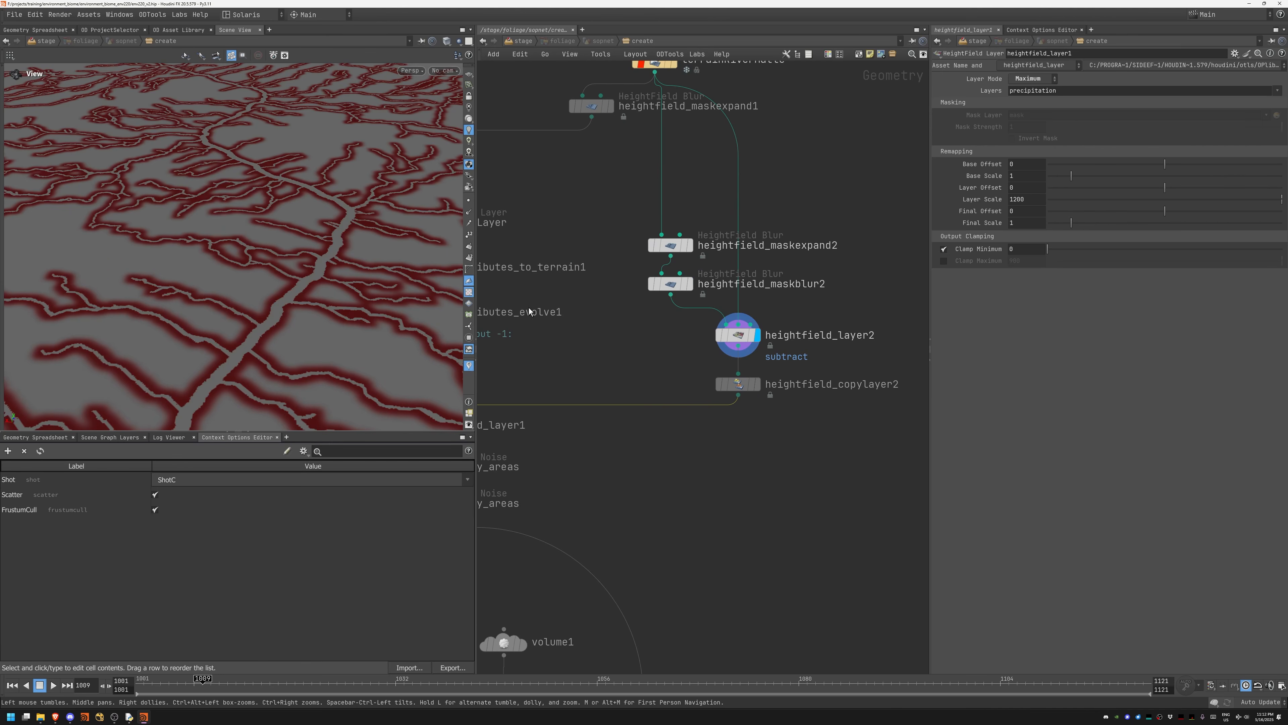
right_click_drag(308, 270, 435, 238)
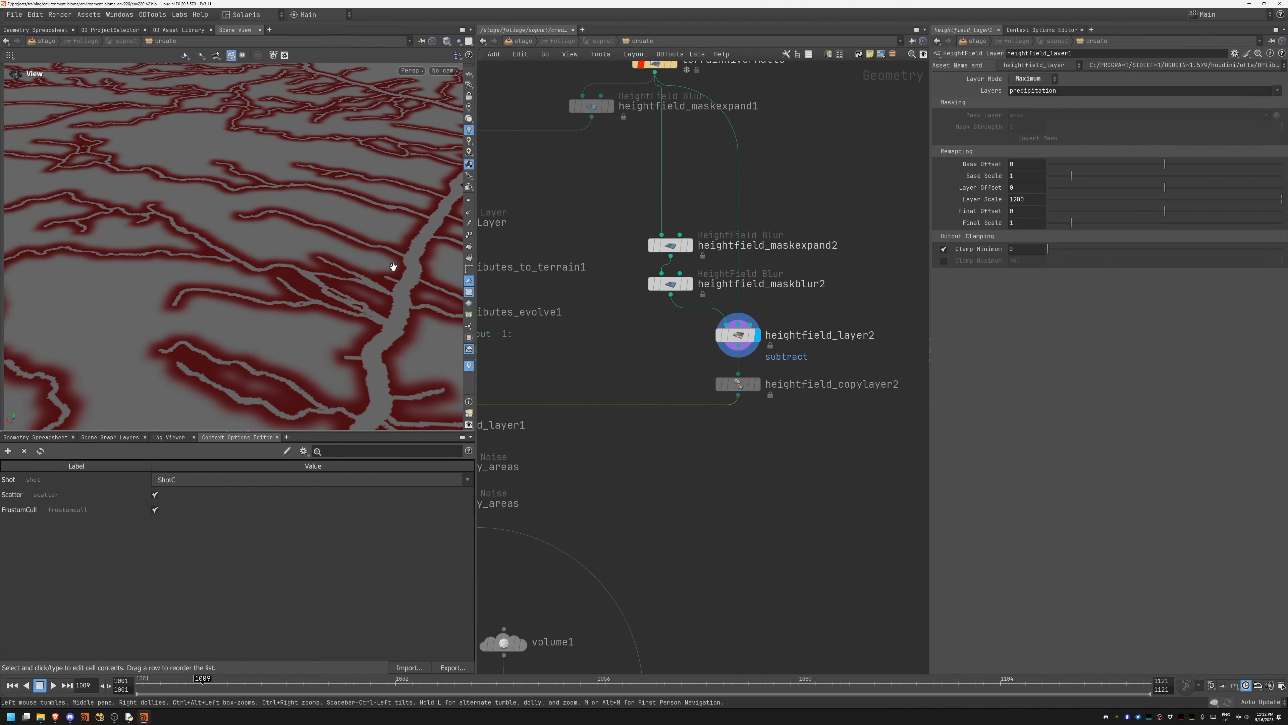
Step: Check the Source and Destination layers of heightfield_copylayer2, and display heightfield_layer1 to review how it merges the precipitation layer
left_click(757, 385)
left_click(738, 384)
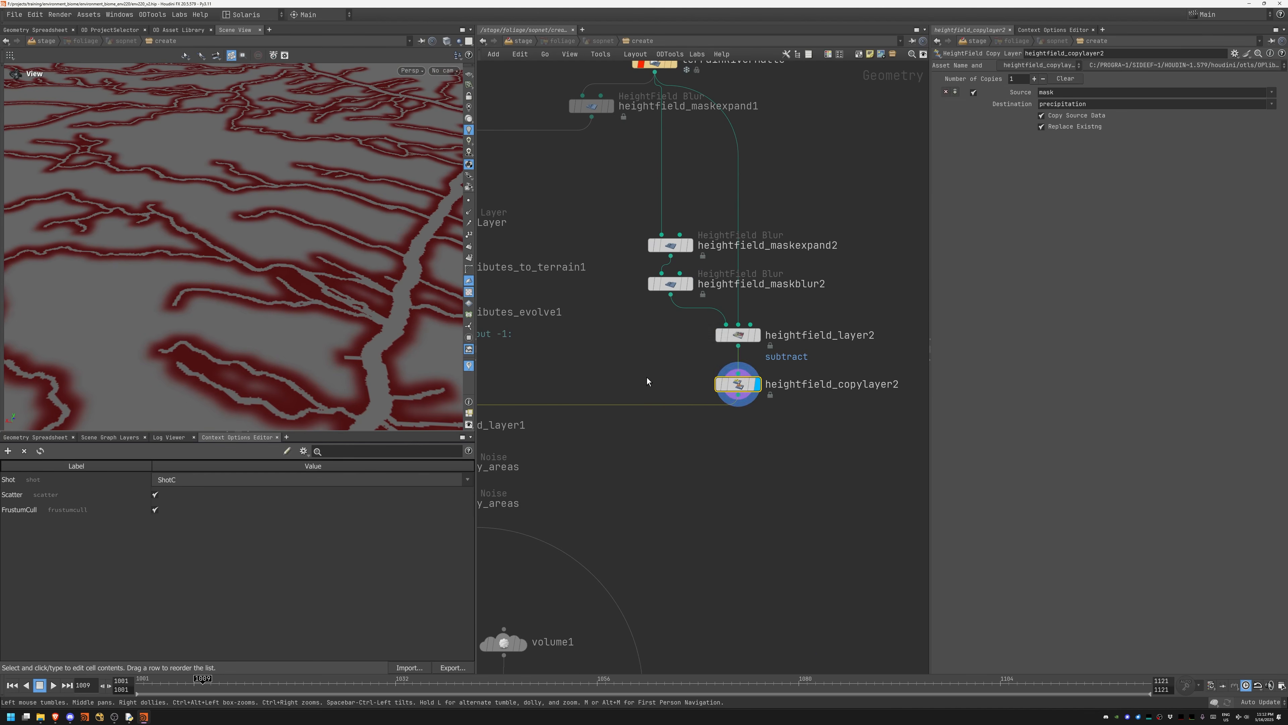
middle_click_drag(678, 384, 883, 326)
left_click(614, 368)
left_click(596, 372)
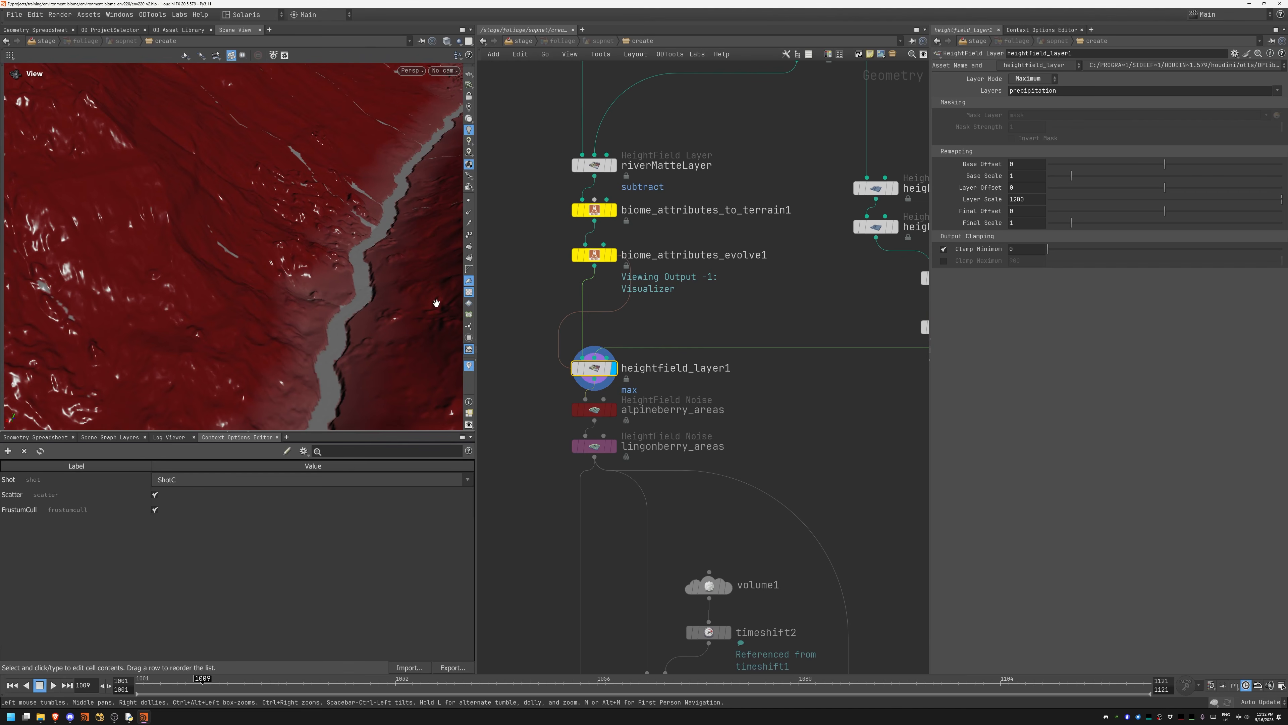
middle_click_drag(544, 417, 548, 356)
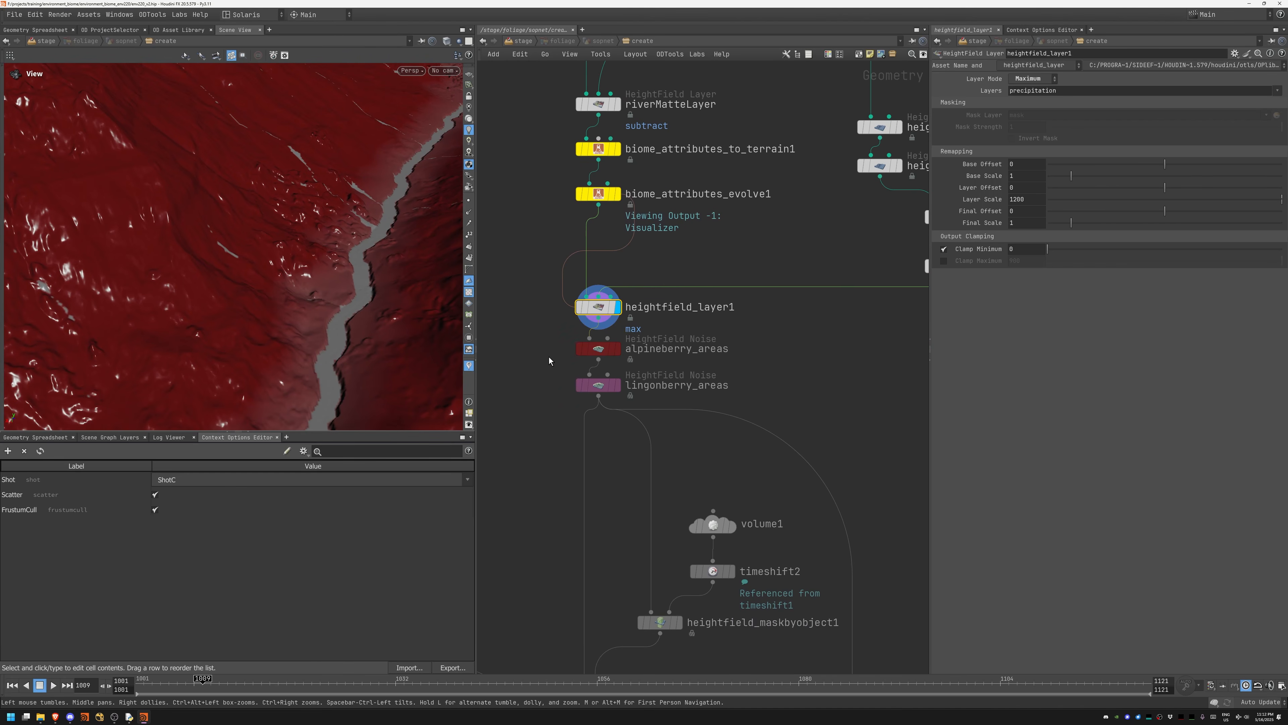
Step: Display the alpineberry_areas noise node's output on the terrain and look over the nodes that follow it
left_click(603, 352)
middle_click_drag(589, 478, 544, 228)
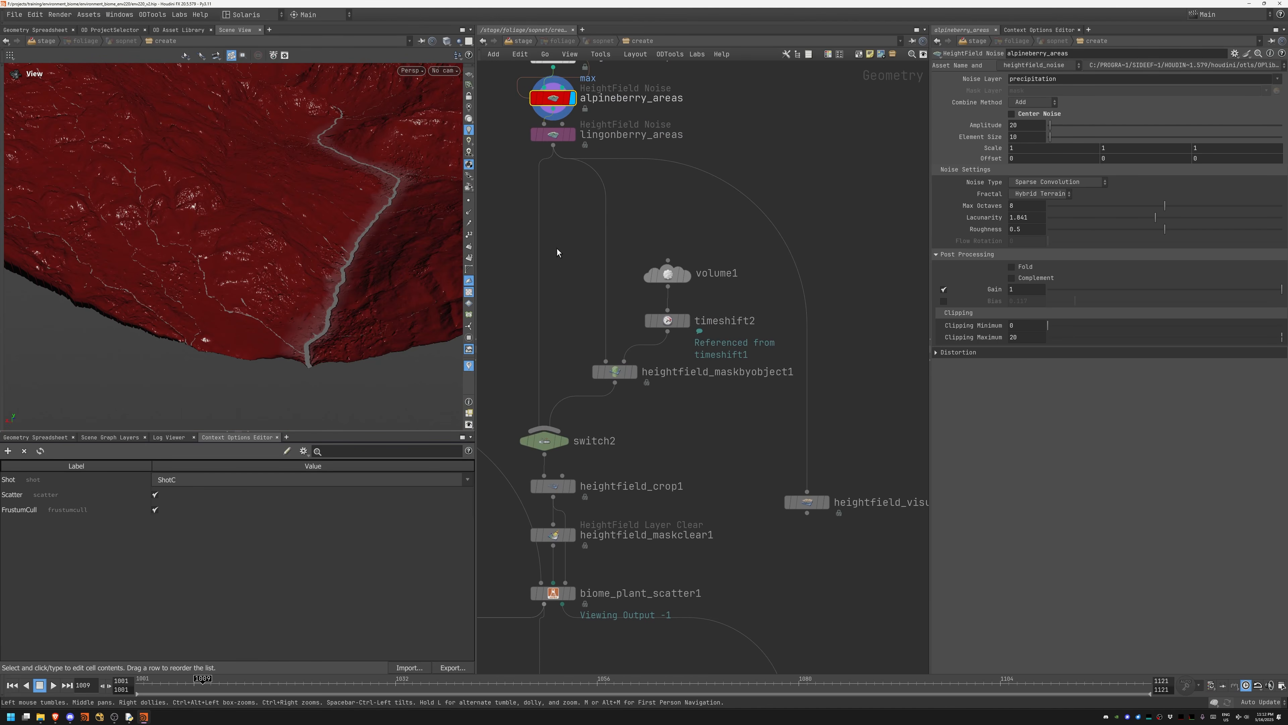
middle_click_drag(869, 488, 731, 434)
middle_click_drag(660, 352, 751, 484)
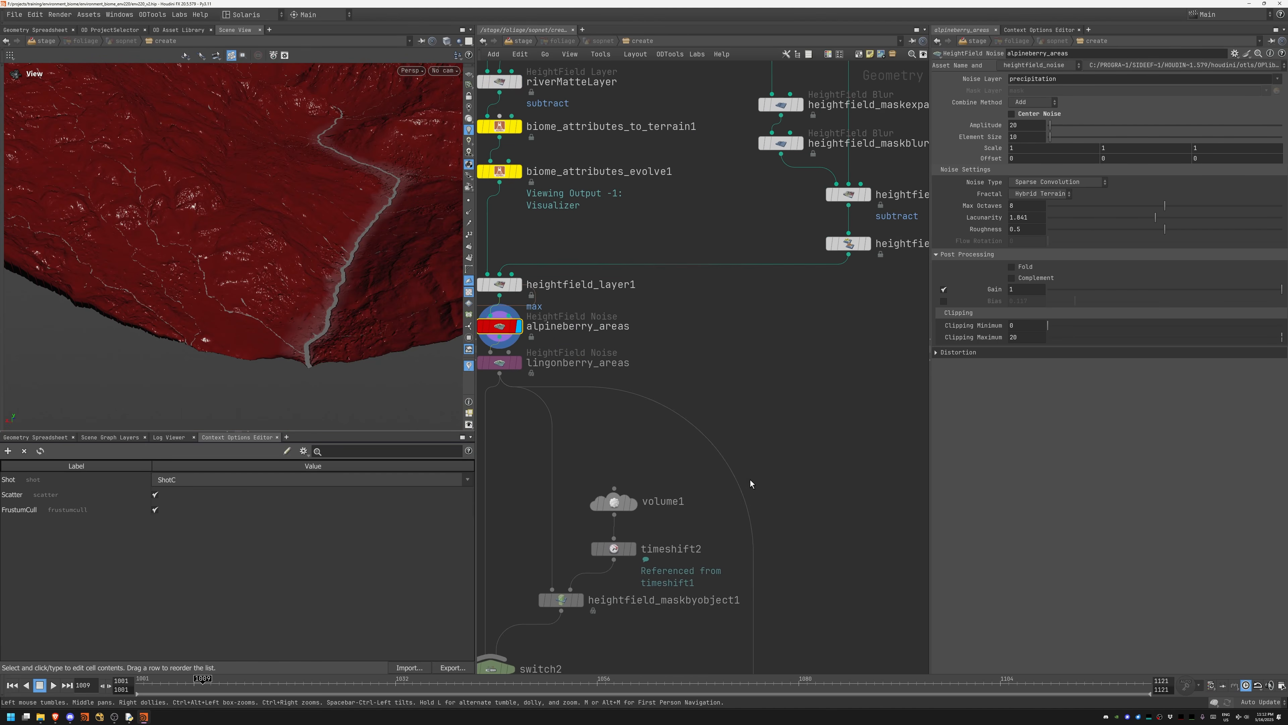
middle_click_drag(612, 429, 556, 249)
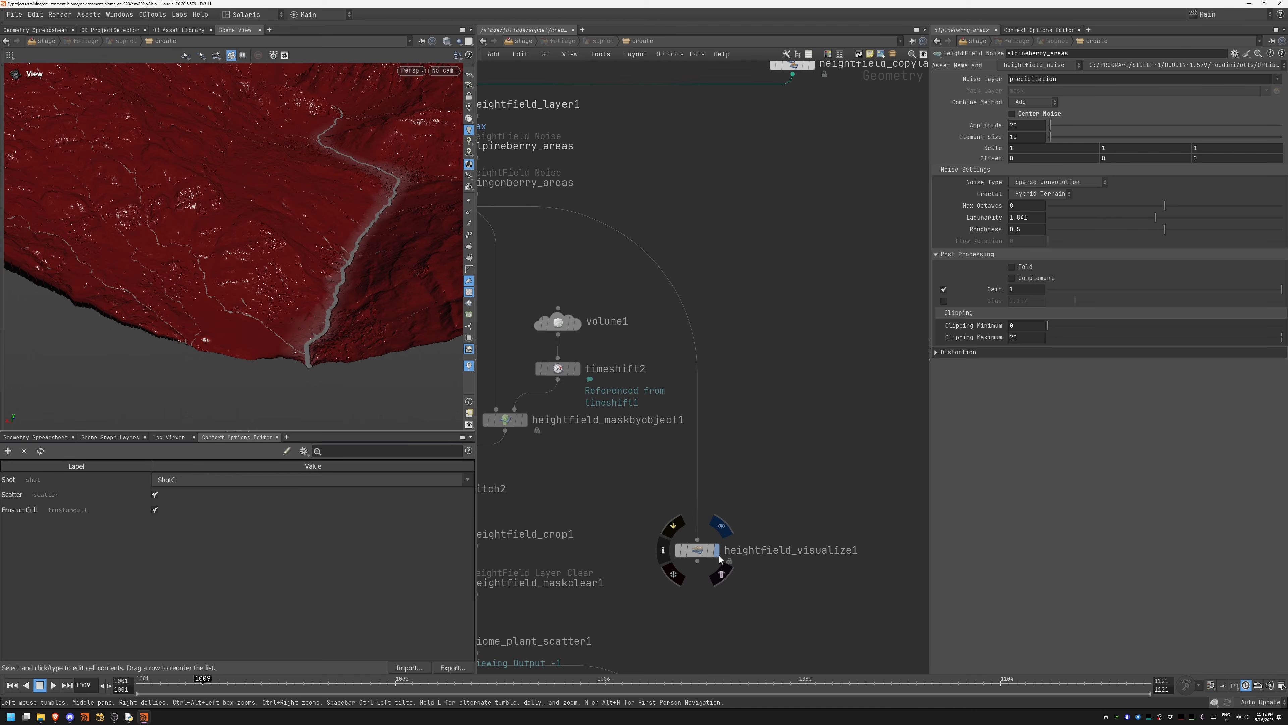
Step: Display heightfield_visualize1 with its parameters and examine the precipitation tinting across the terrain's slopes and river channels
left_click(718, 552)
left_click(698, 551)
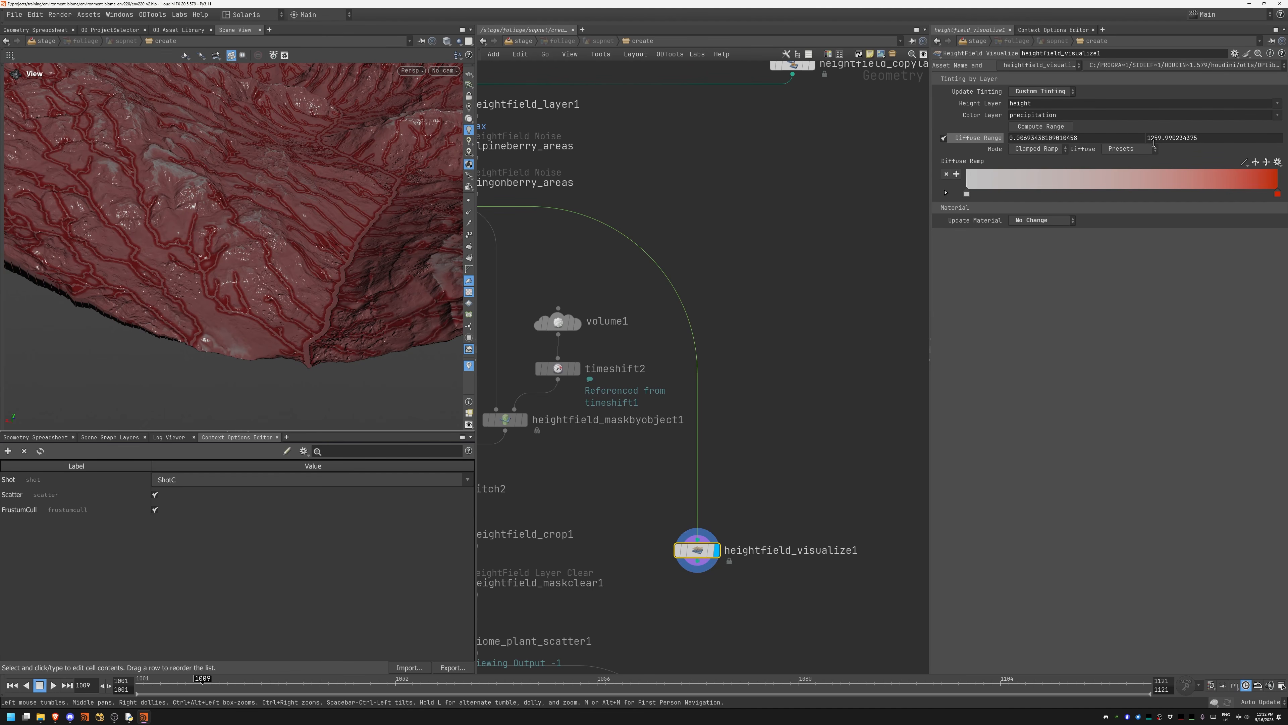
scroll(305, 223, "up", 10)
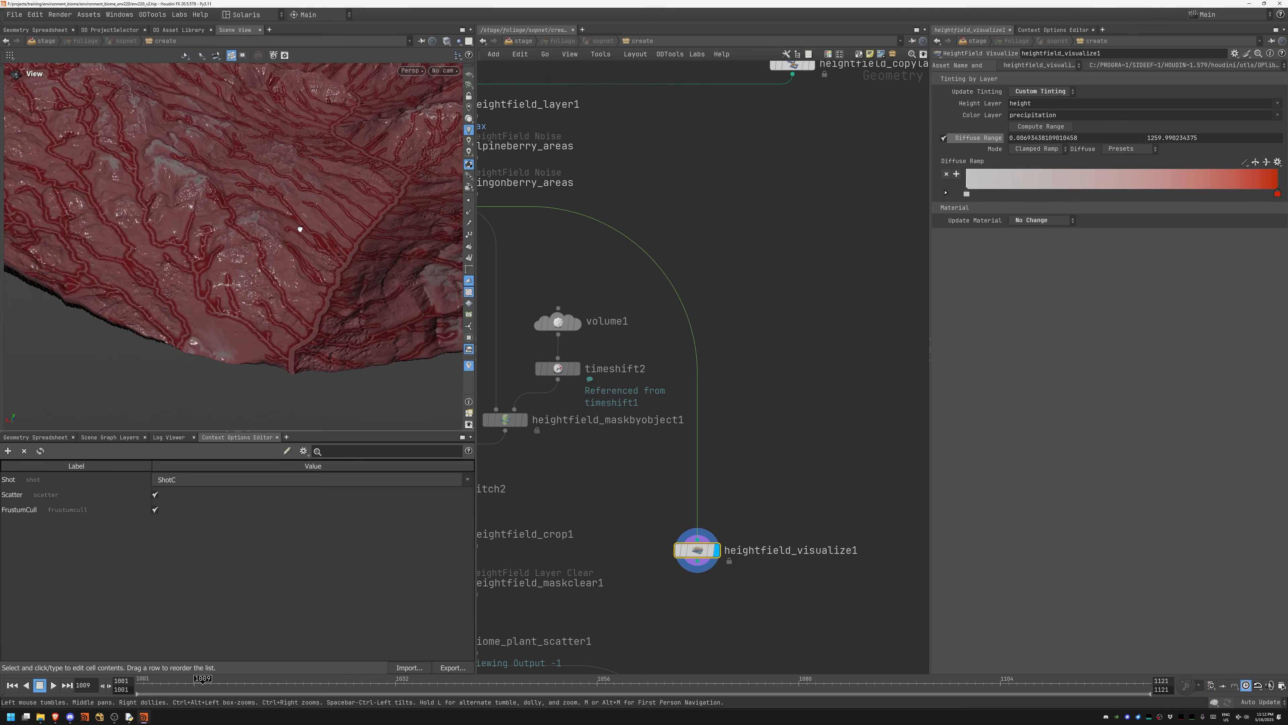
right_click_drag(514, 190, 327, 273)
mouse_move(327, 274)
left_mouse_down()
mouse_move(334, 308)
mouse_move(326, 286)
left_mouse_up()
middle_click_drag(327, 286, 359, 302)
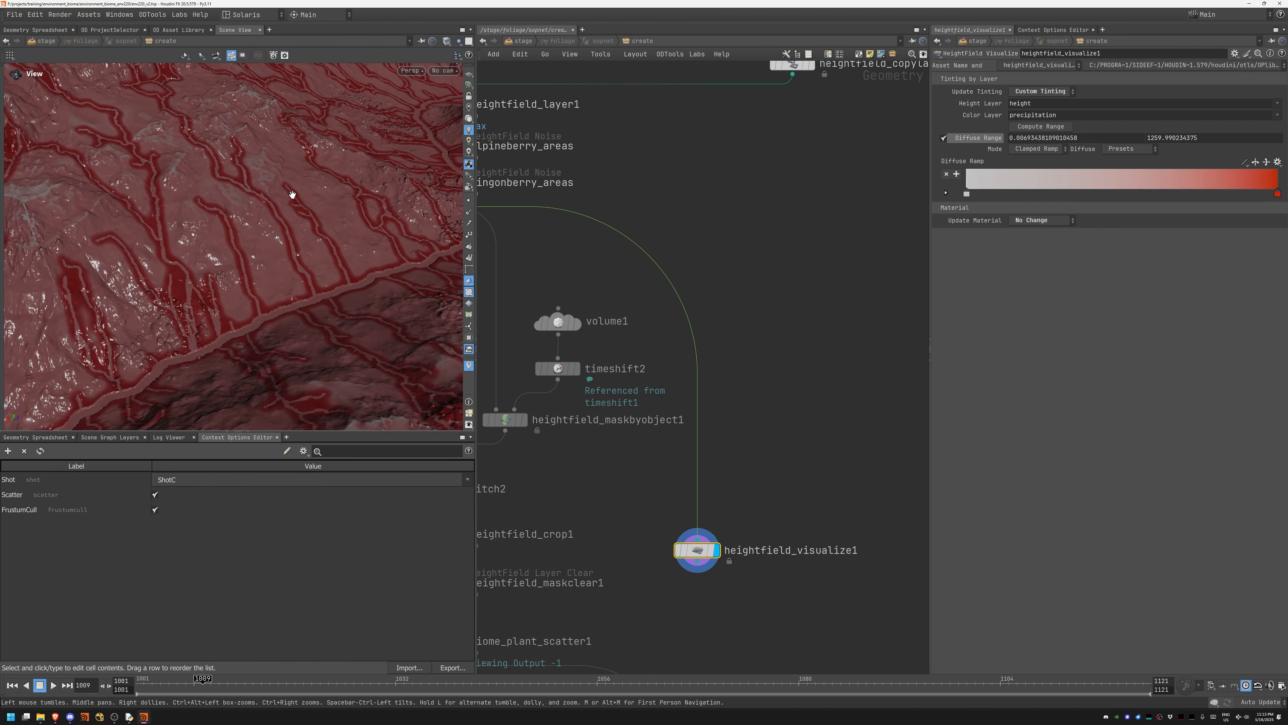
scroll(298, 203, "down", 10)
left_click_drag(278, 227, 196, 261)
right_click_drag(196, 262, 319, 242)
mouse_move(319, 242)
left_mouse_down()
mouse_move(342, 273)
mouse_move(317, 239)
left_mouse_up()
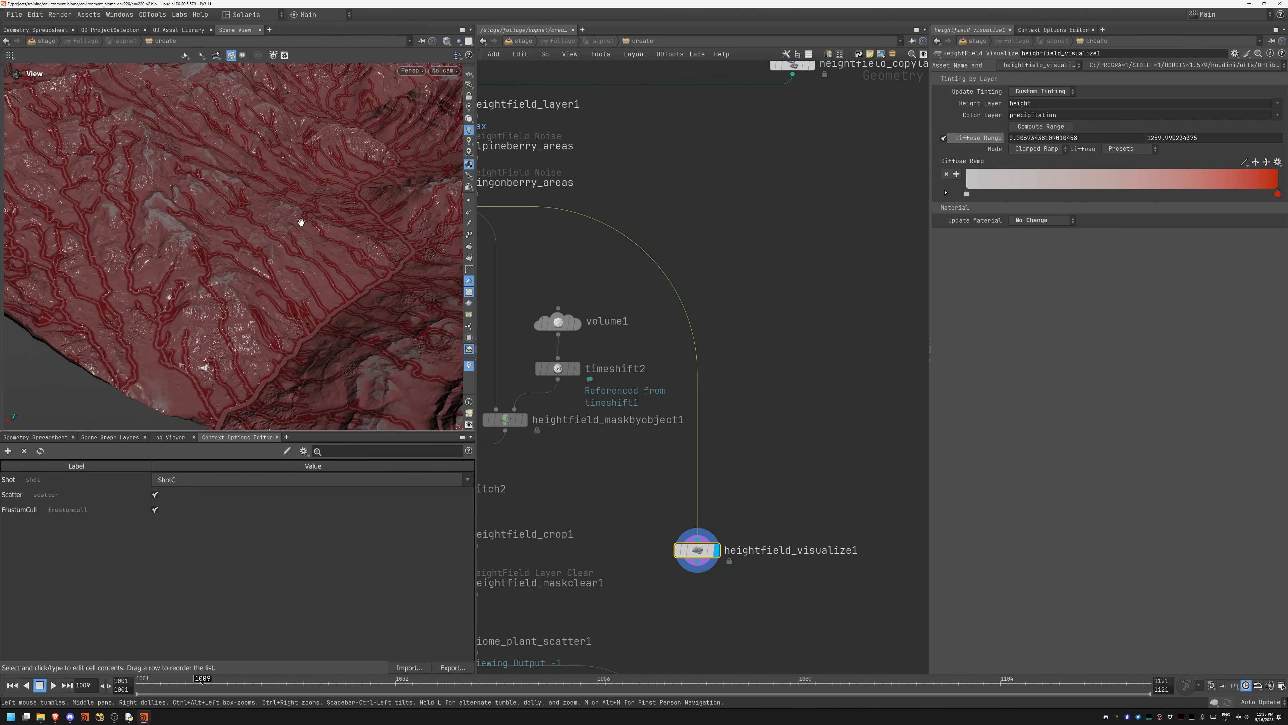
Step: Set the upper limit of heightfield_visualize1's diffuse range to 700
left_click_drag(1201, 138, 1109, 136)
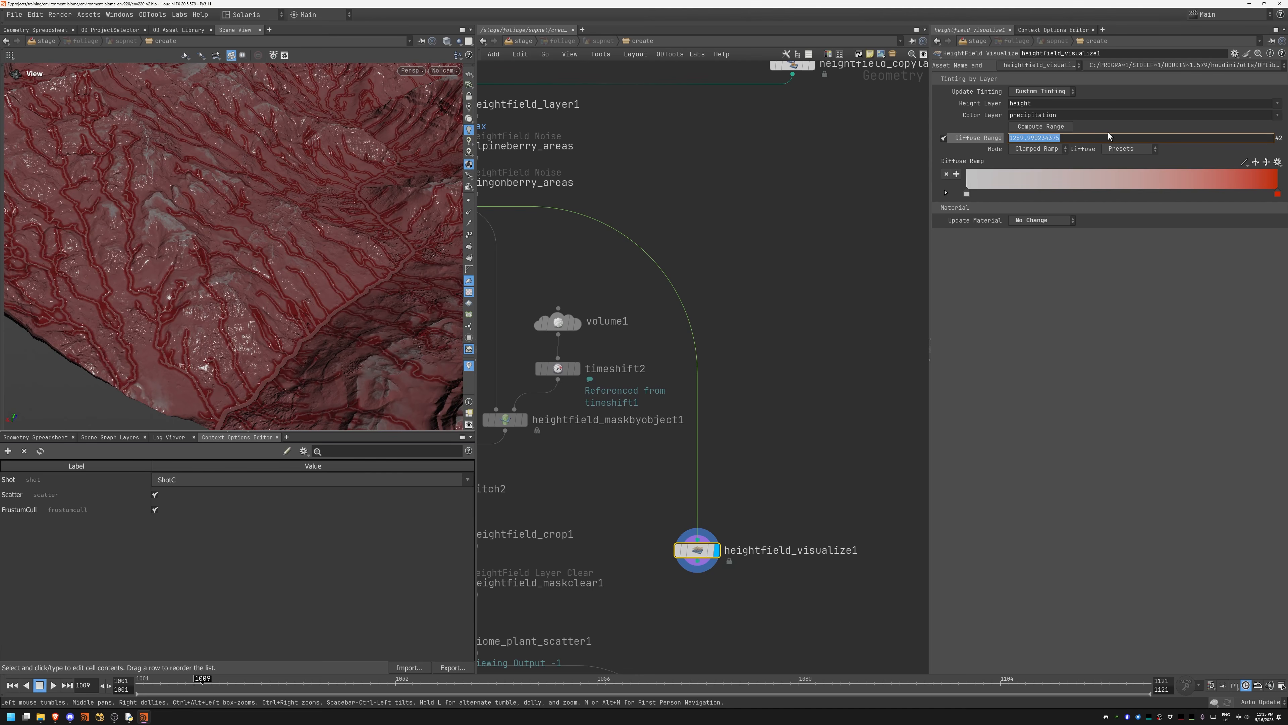
type("700")
key("Return")
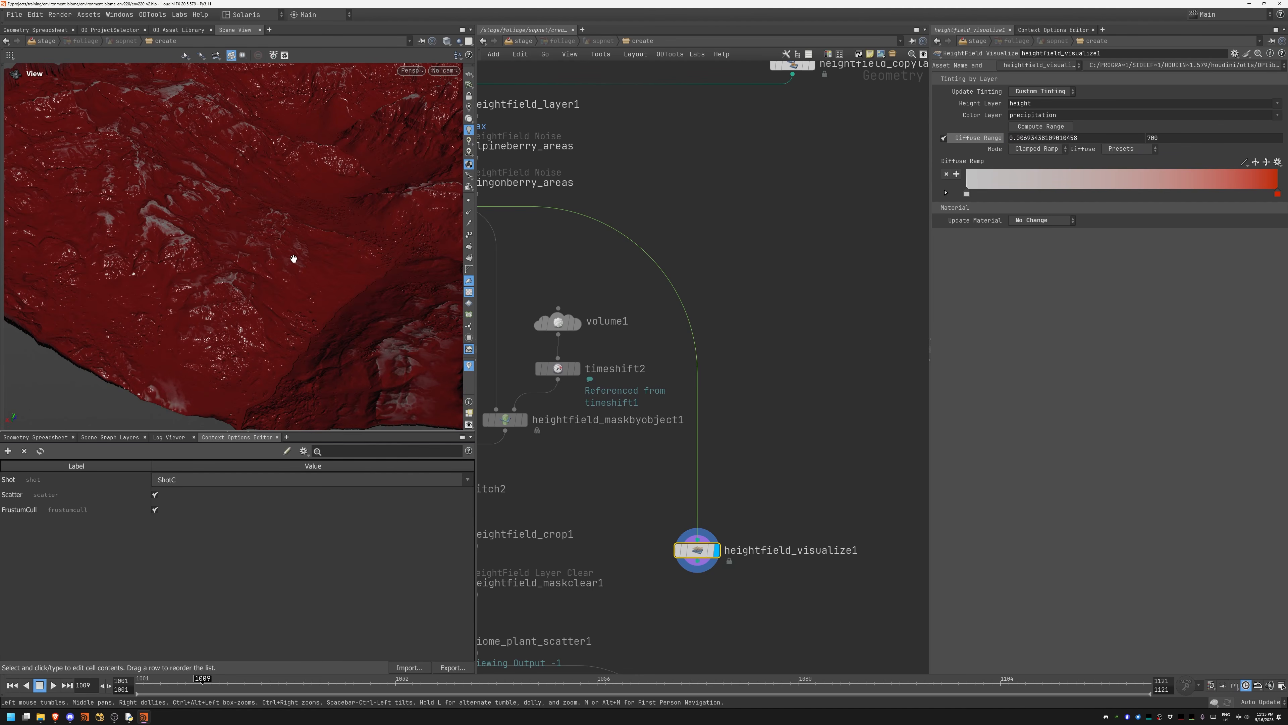
Step: Set the upper limit of heightfield_visualize1's diffuse range to 1300
left_click(1152, 137)
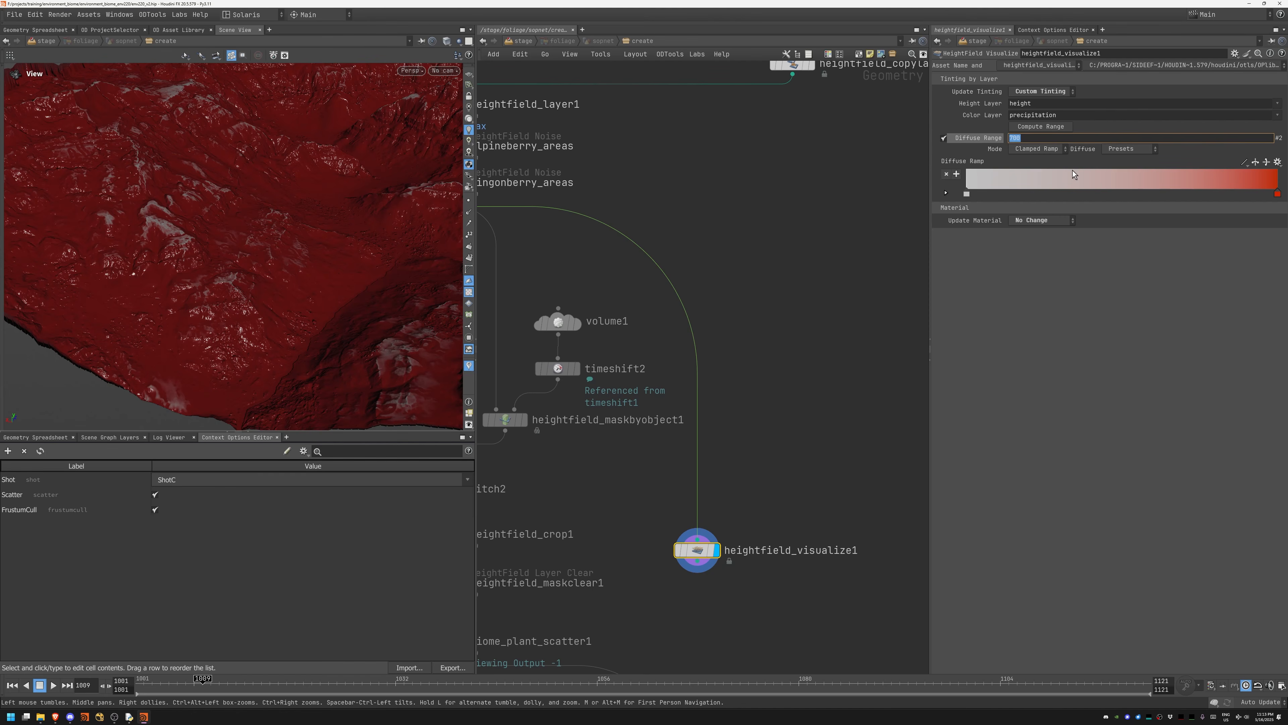
type("1300")
key("Return")
Step: Display the camera-based volume1 node with its parameters and frame the frustum volume in the viewport
middle_click_drag(735, 397, 875, 241)
middle_click_drag(648, 359, 622, 590)
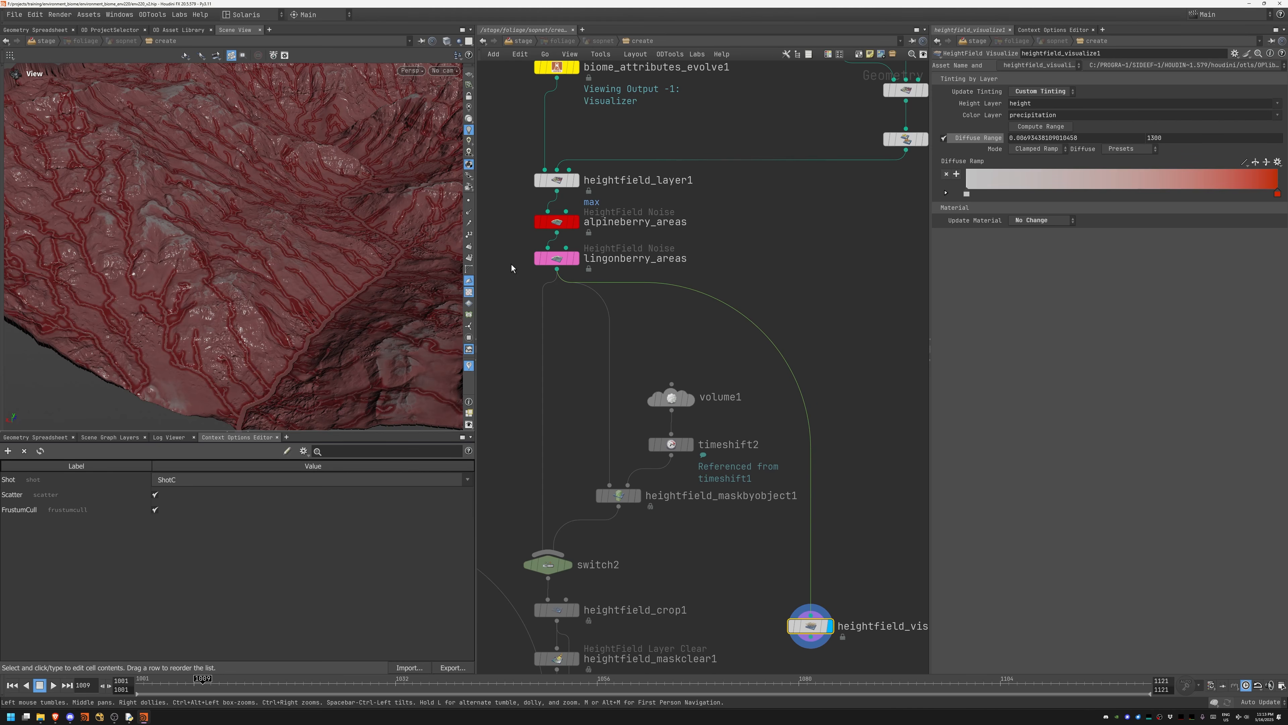
middle_click_drag(511, 268, 589, 248)
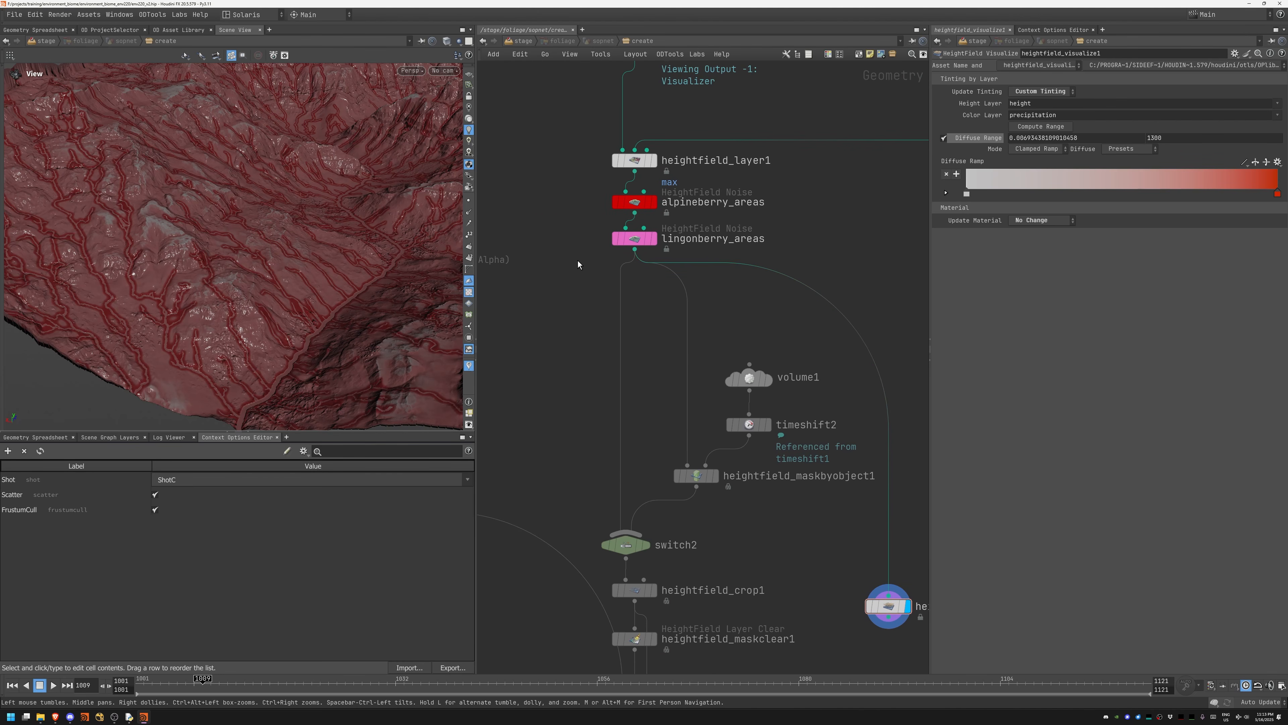
middle_click_drag(749, 510, 711, 415)
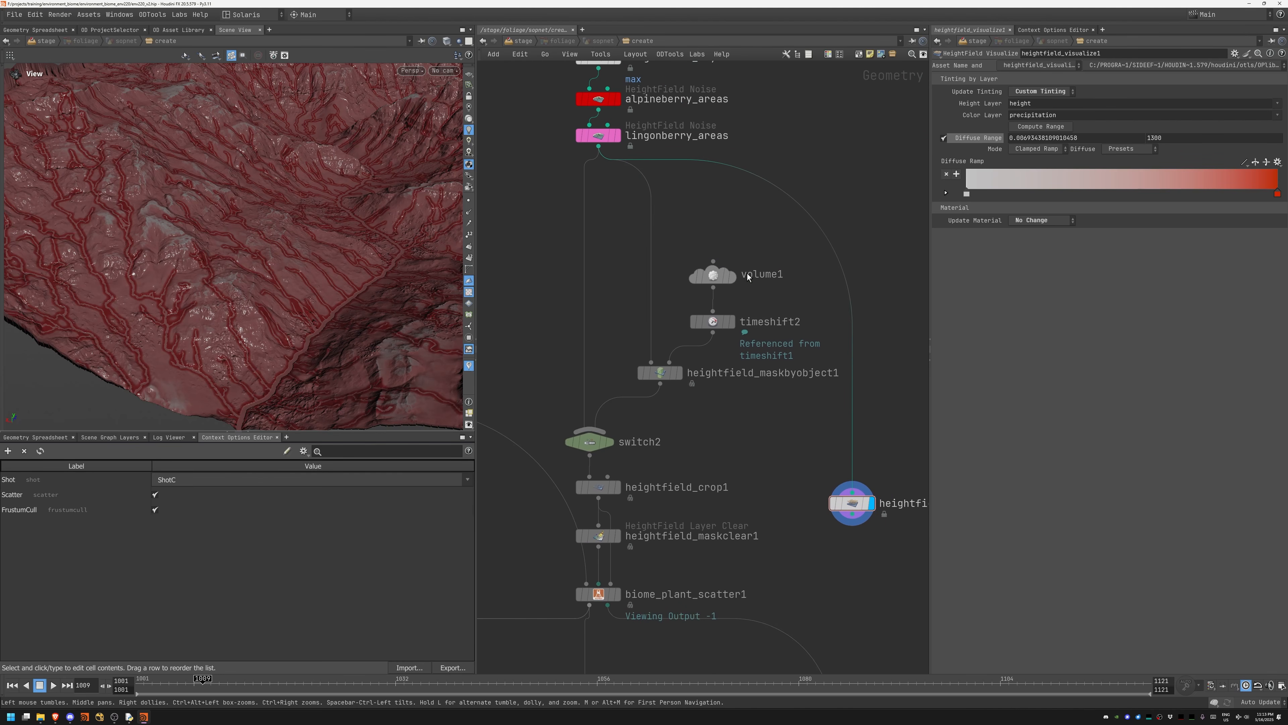
left_click(734, 278)
left_click(712, 274)
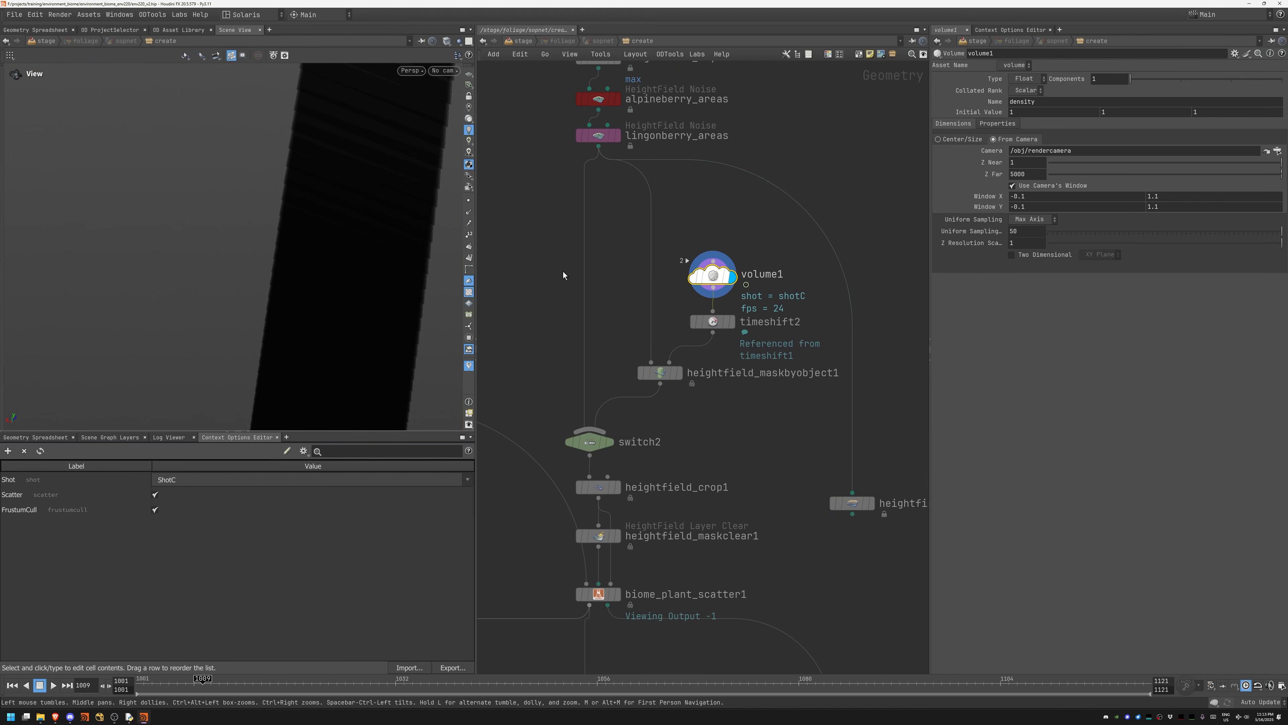
key("f")
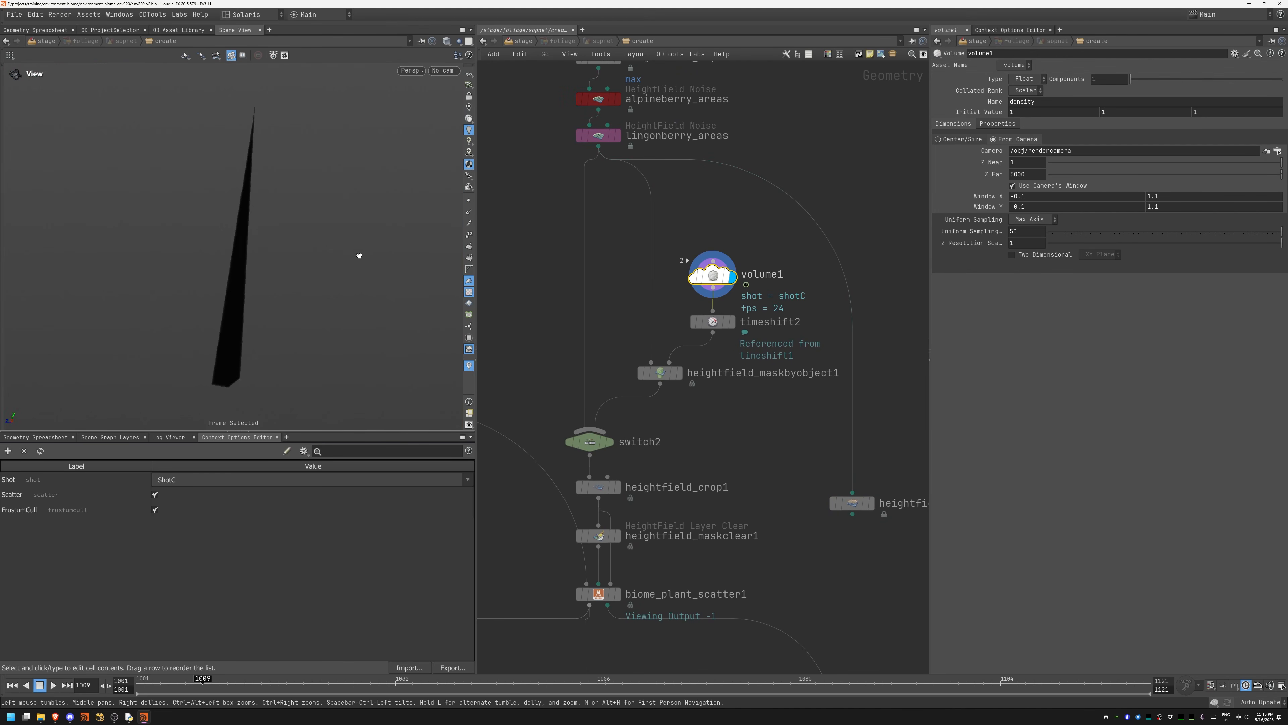
Step: Display heightfield_maskbyobject1 with its parameters and inspect the masked area on the whole terrain
left_click(678, 373)
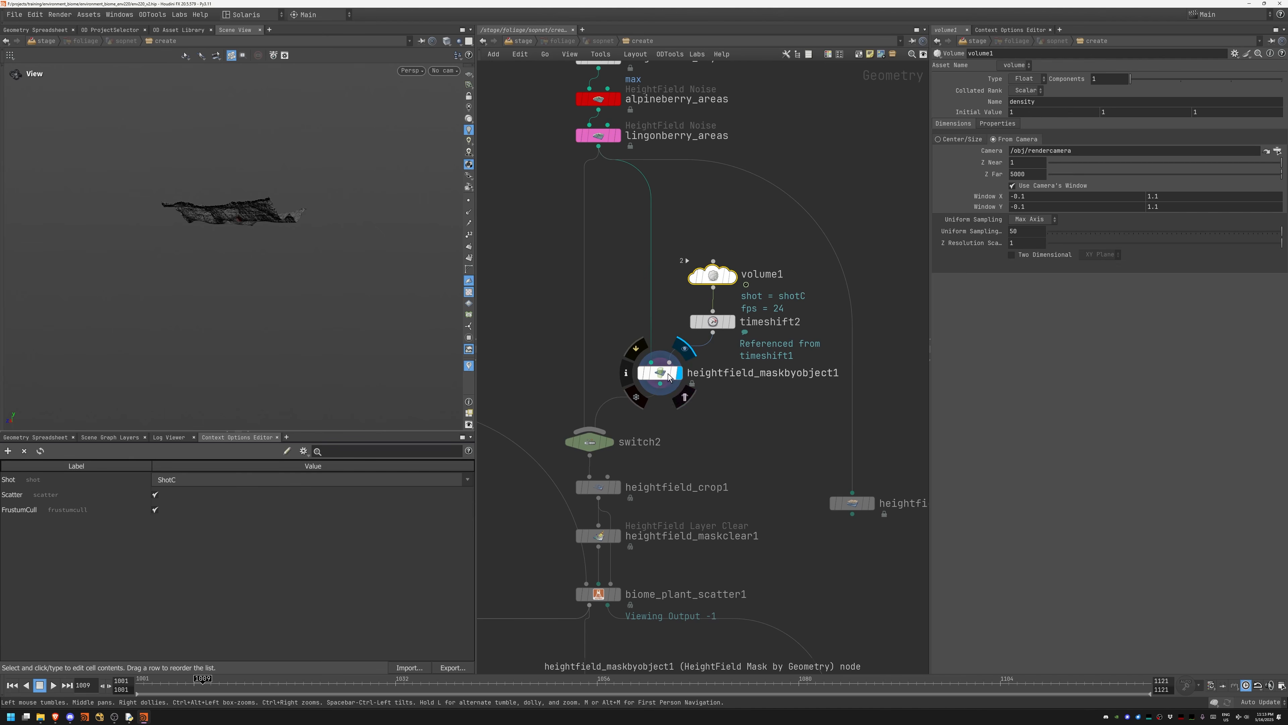
left_click(659, 373)
left_click_drag(319, 237, 232, 252)
key("f")
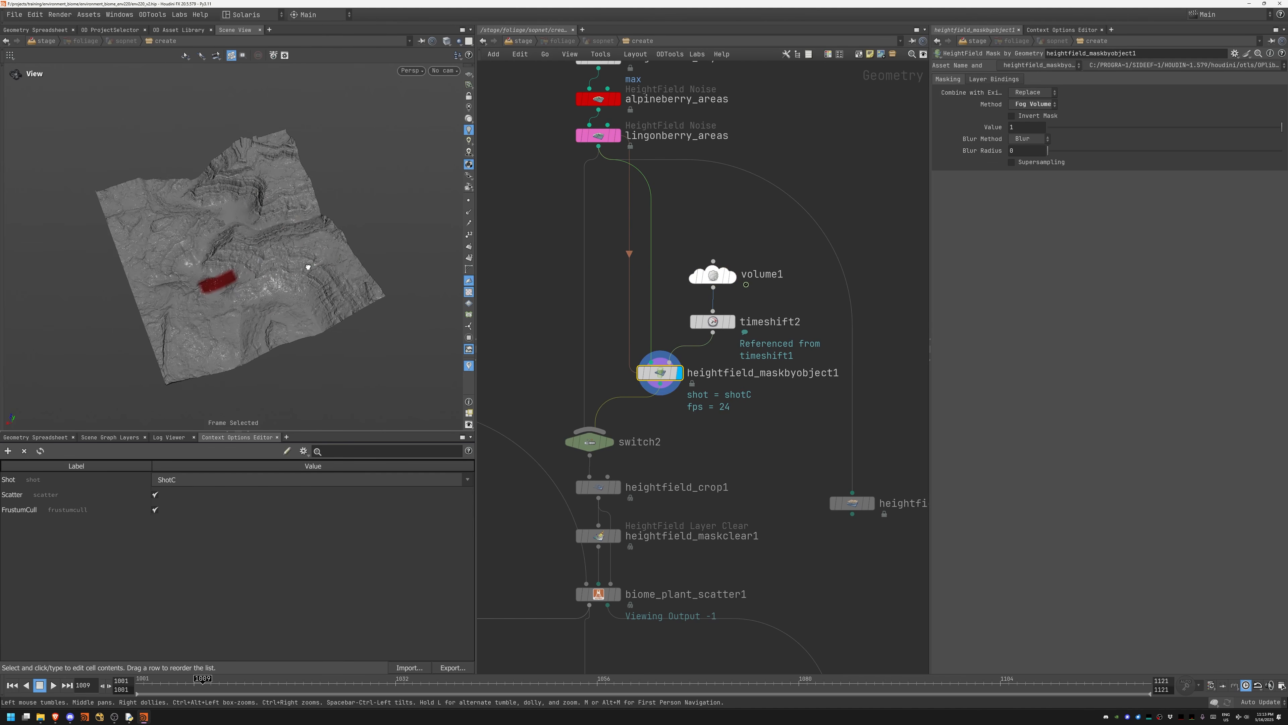
left_click_drag(325, 238, 237, 245)
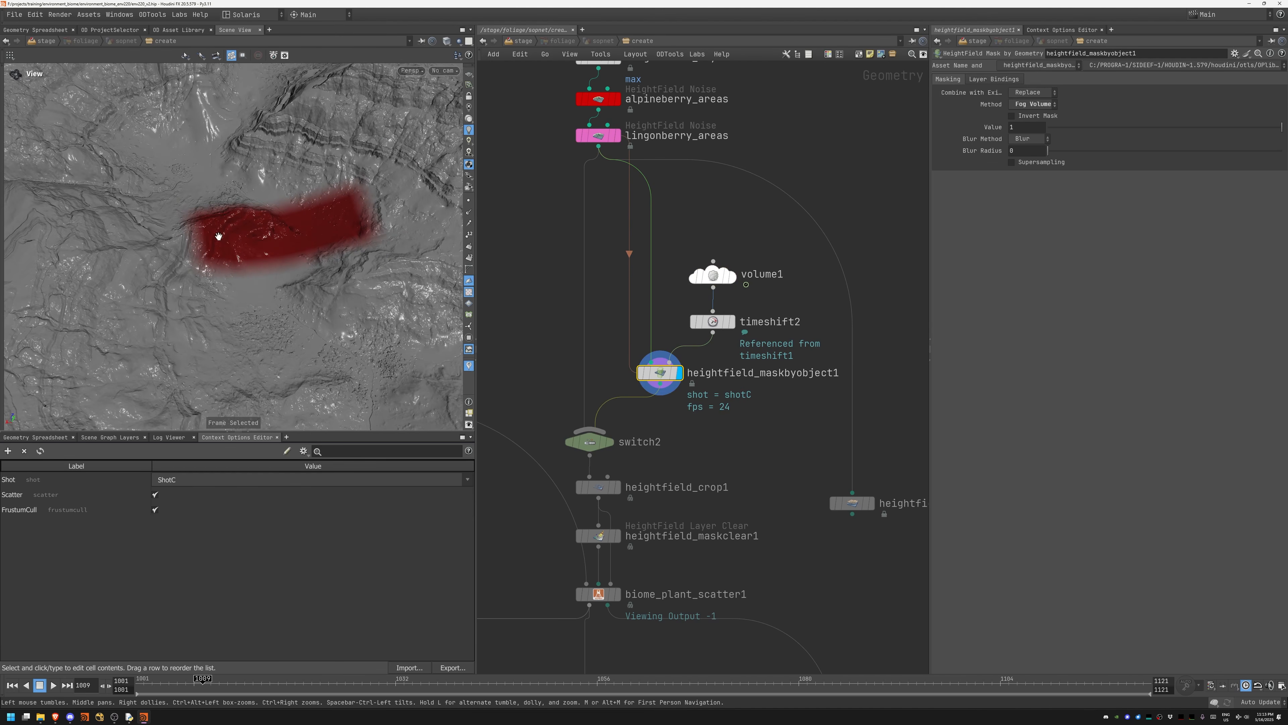
Step: View the cropped terrain at heightfield_crop1, followed by the output of heightfield_maskclear1
middle_click_drag(712, 458, 810, 269)
left_click(743, 316)
mouse_move(272, 227)
left_mouse_down()
mouse_move(264, 248)
mouse_move(265, 222)
left_mouse_up()
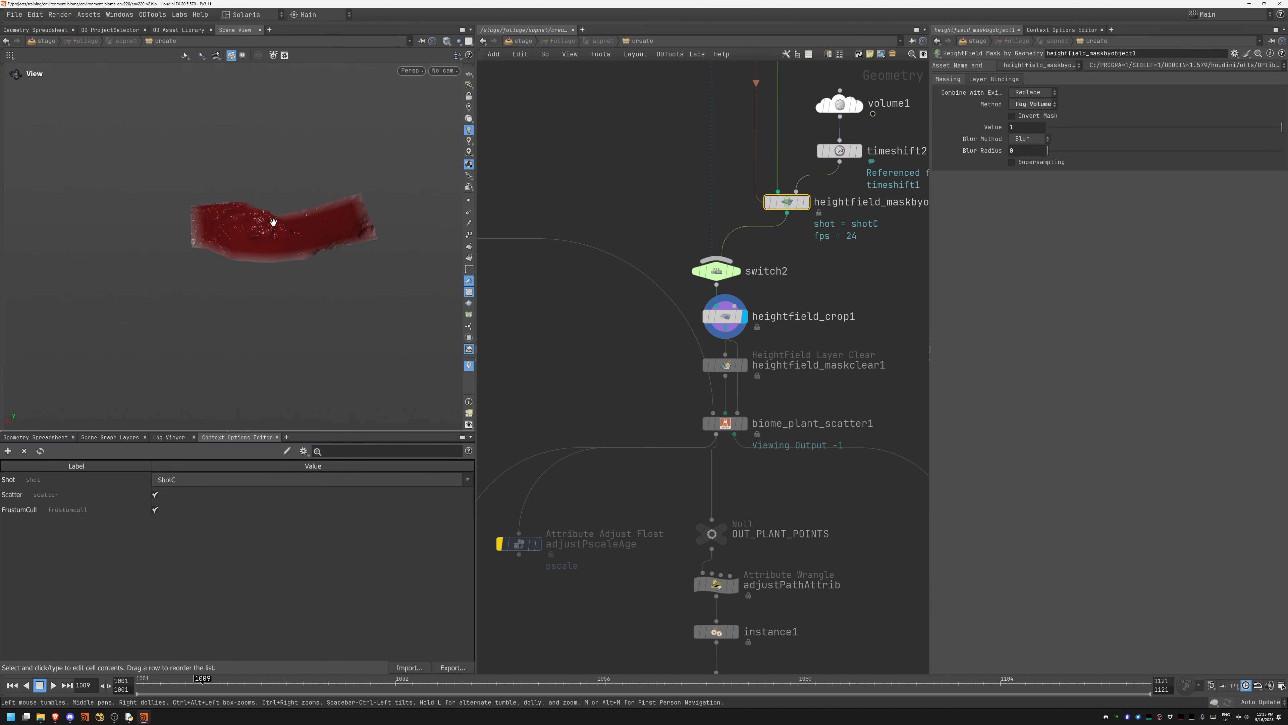
left_click(745, 366)
Step: Display biome_plant_scatter1 and examine how the scattered plants are distributed over the cropped terrain
middle_click_drag(751, 370, 770, 289)
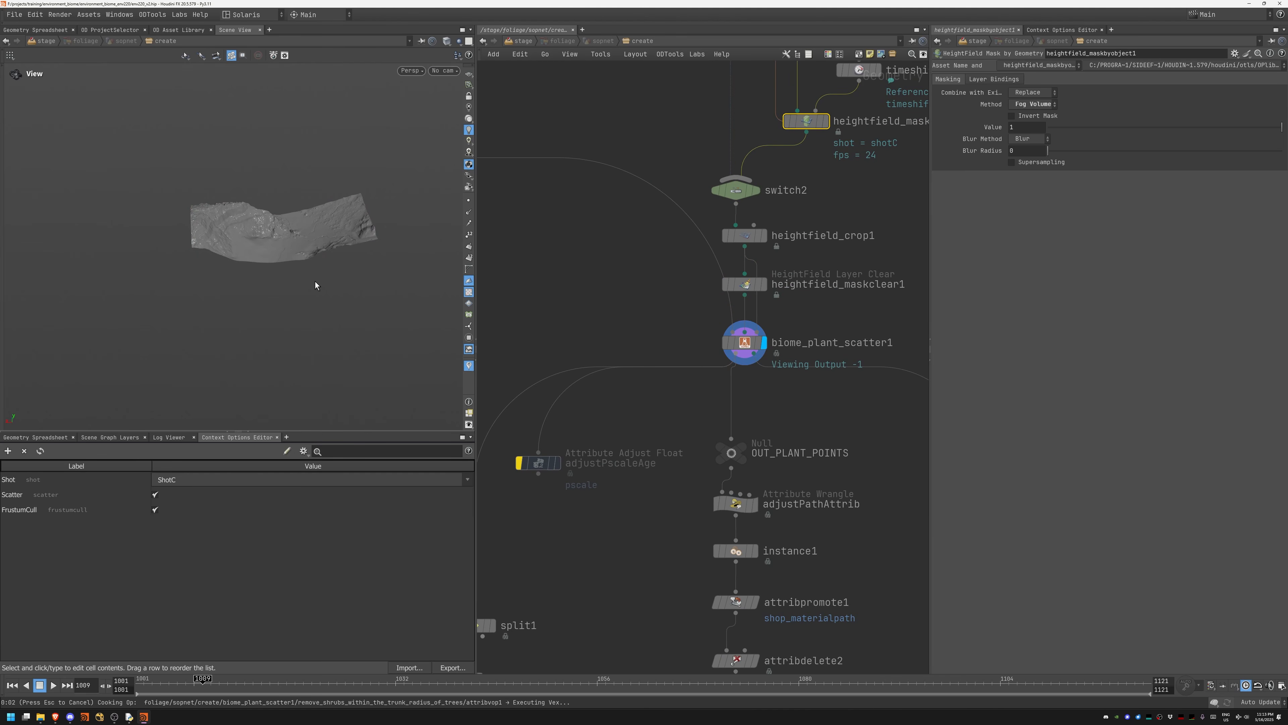
left_click_drag(273, 236, 279, 272)
right_click_drag(314, 243, 426, 211)
left_click_drag(426, 210, 314, 225)
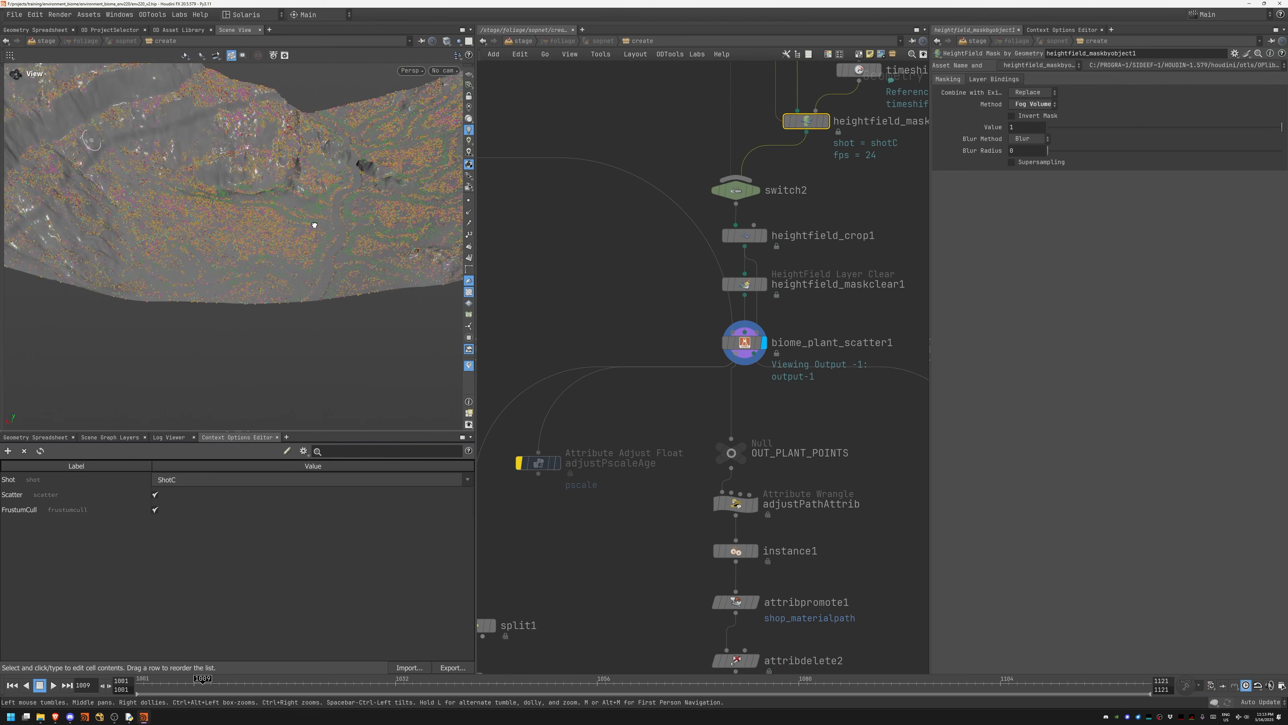
right_click_drag(313, 224, 267, 267)
middle_click_drag(268, 267, 203, 302)
left_click_drag(203, 302, 201, 317)
right_click_drag(202, 317, 329, 284)
middle_click_drag(330, 284, 329, 353)
left_click_drag(329, 354, 253, 369)
right_click_drag(253, 368, 285, 339)
middle_click_drag(284, 340, 253, 360)
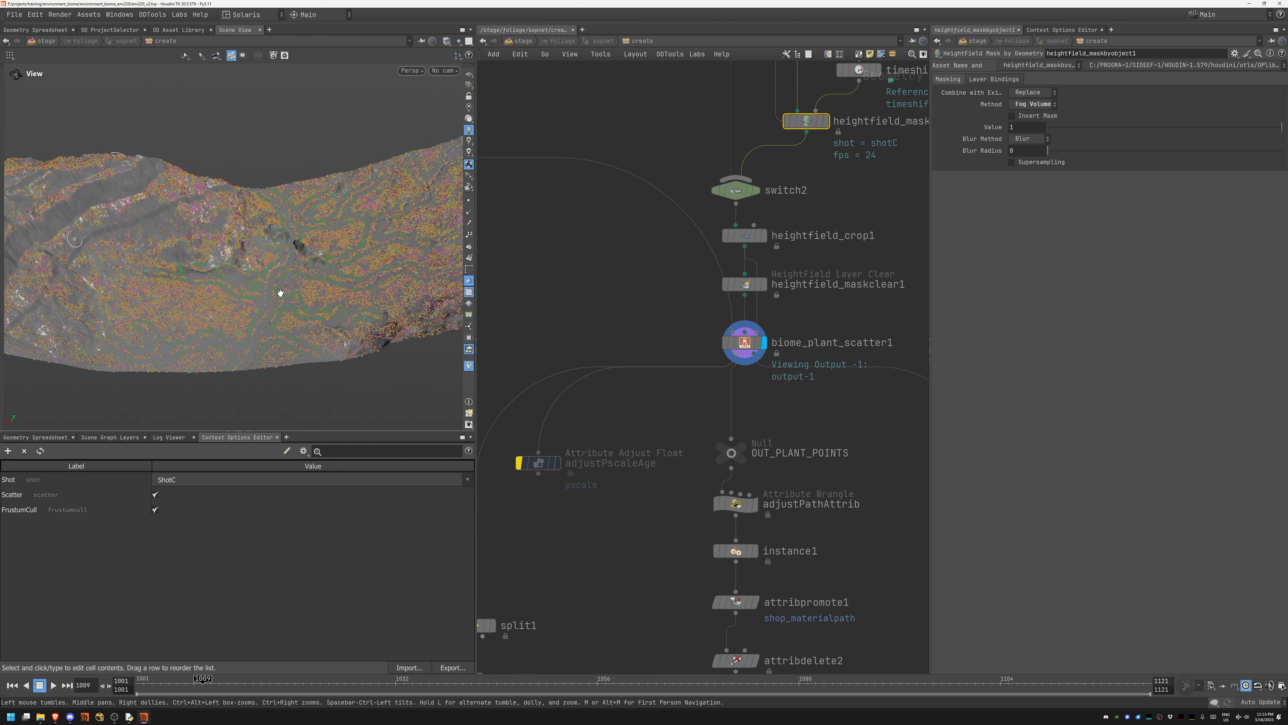
left_click_drag(279, 308, 183, 226)
middle_click_drag(351, 299, 97, 271)
middle_click_drag(169, 301, 353, 320)
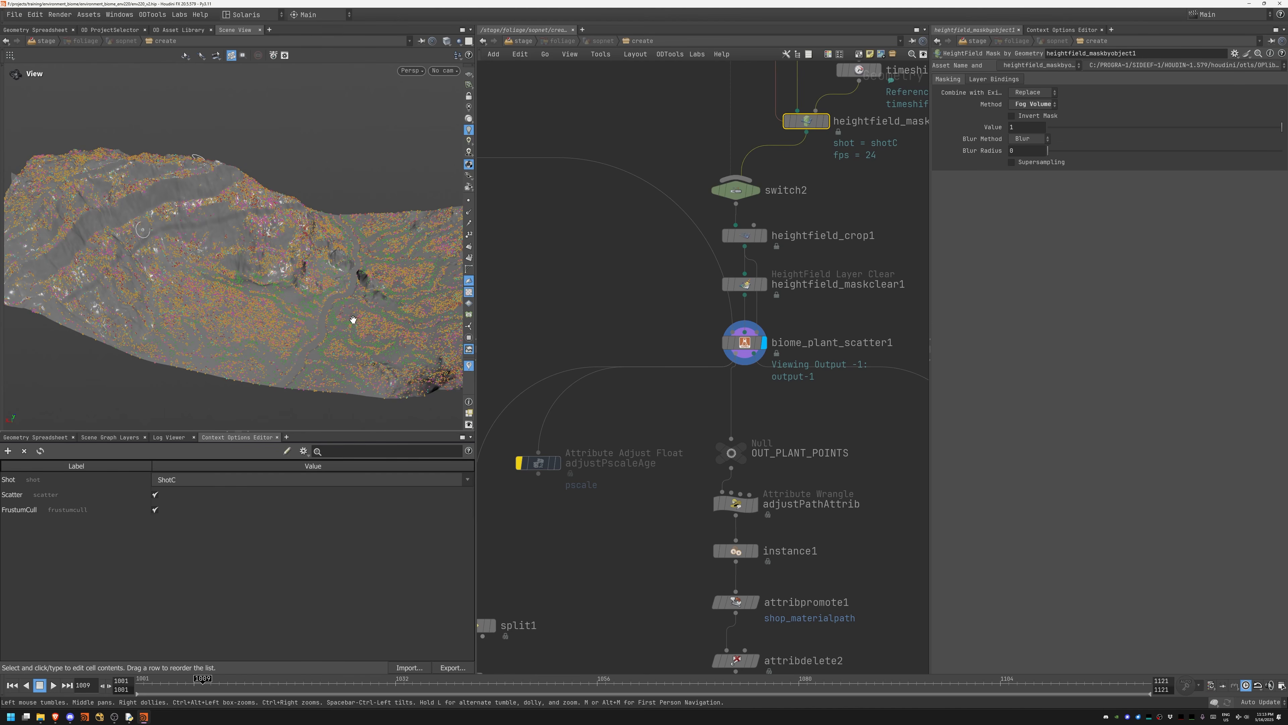
Step: Examine the plant build subnetworks and the chain of Labs Biome Plant Define nodes
middle_click_drag(577, 291, 778, 282)
scroll(677, 326, "down", 5)
middle_click_drag(633, 349, 643, 479)
scroll(650, 262, "down", 1)
scroll(558, 289, "up", 5)
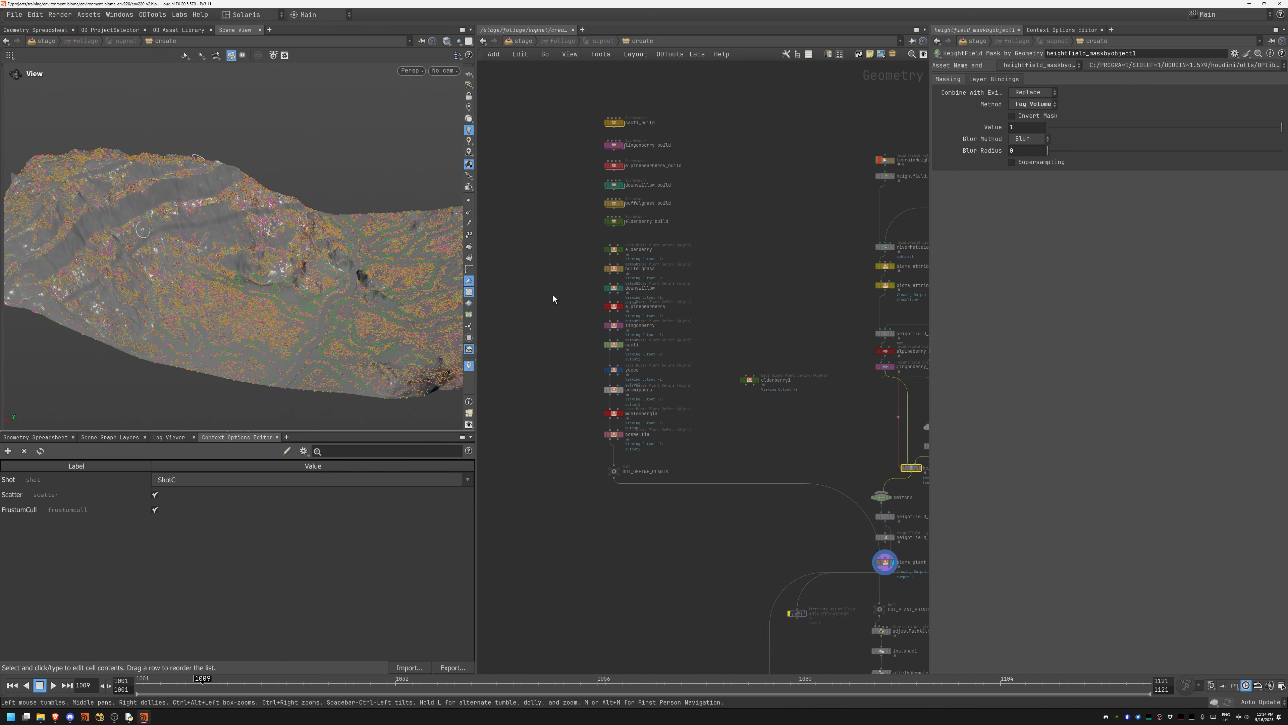
scroll(569, 223, "down", 1)
middle_click_drag(569, 223, 541, 279)
scroll(589, 218, "up", 6)
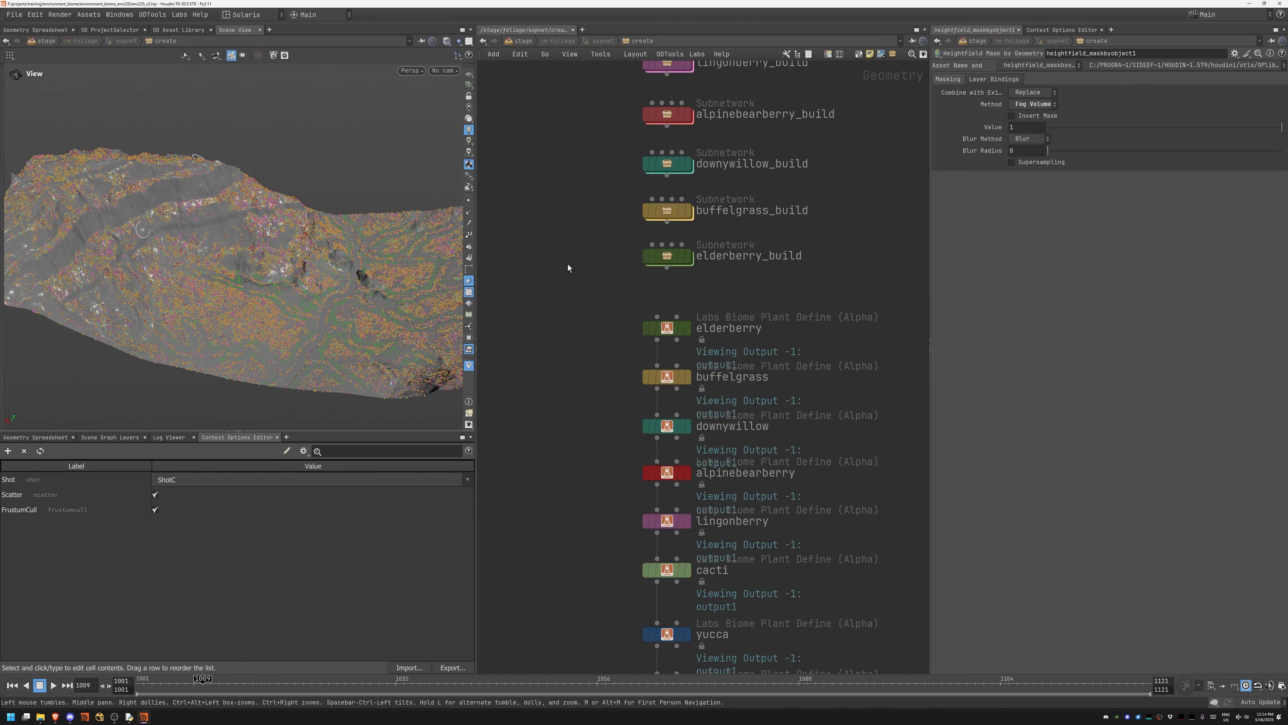
mouse_move(620, 183)
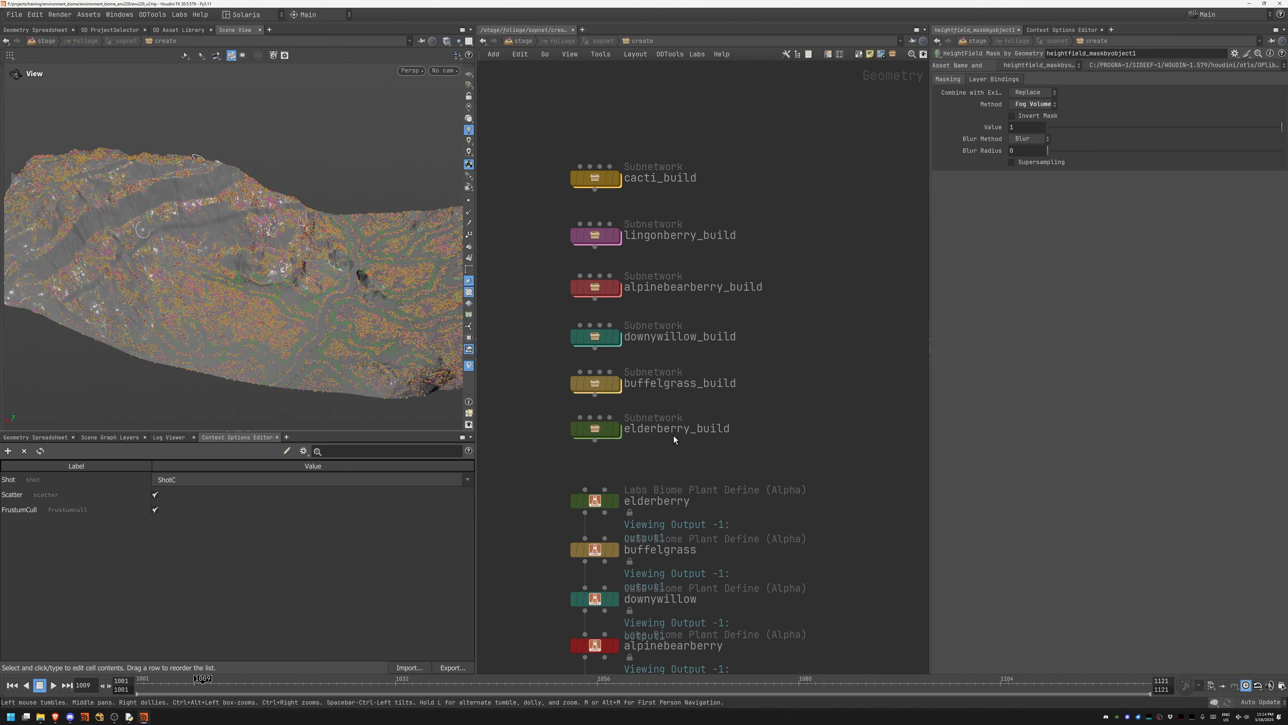
middle_click_drag(699, 441, 695, 339)
middle_click_drag(535, 416, 577, 374)
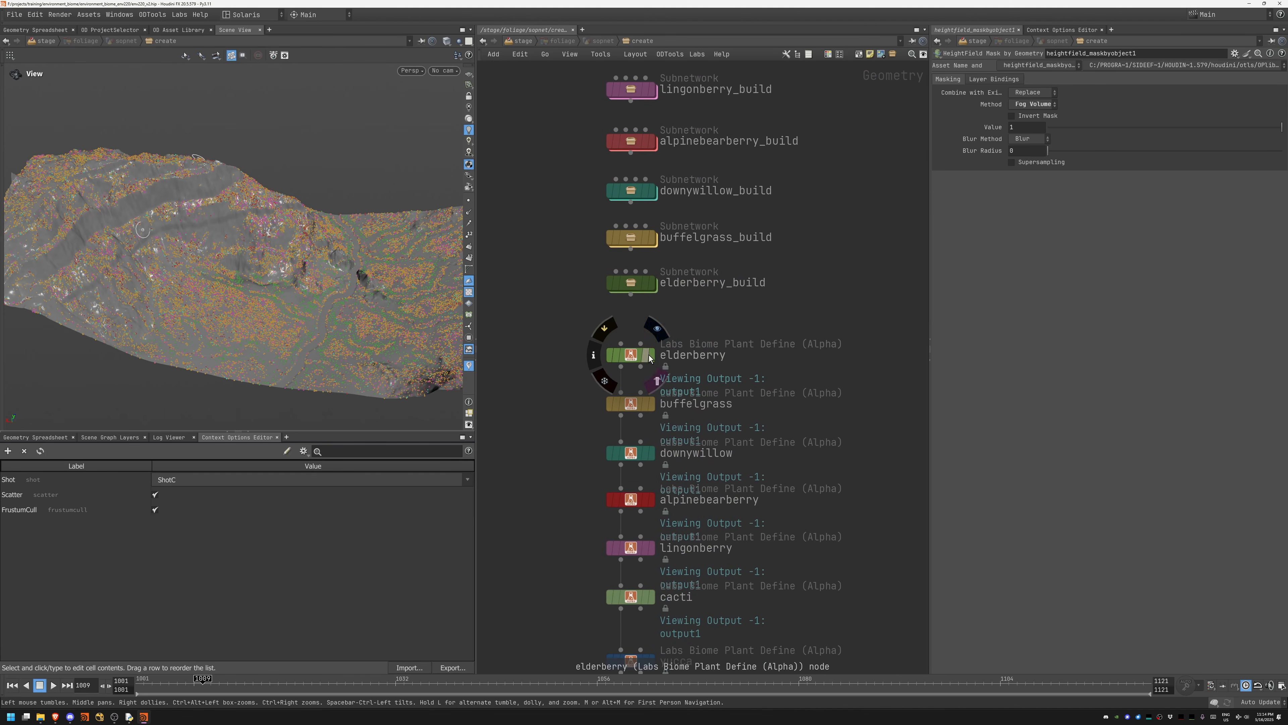
Step: Display the elderberry plant definition and enter the elderberry_build subnetwork that feeds it
left_click(656, 330)
middle_click_drag(548, 176, 533, 378)
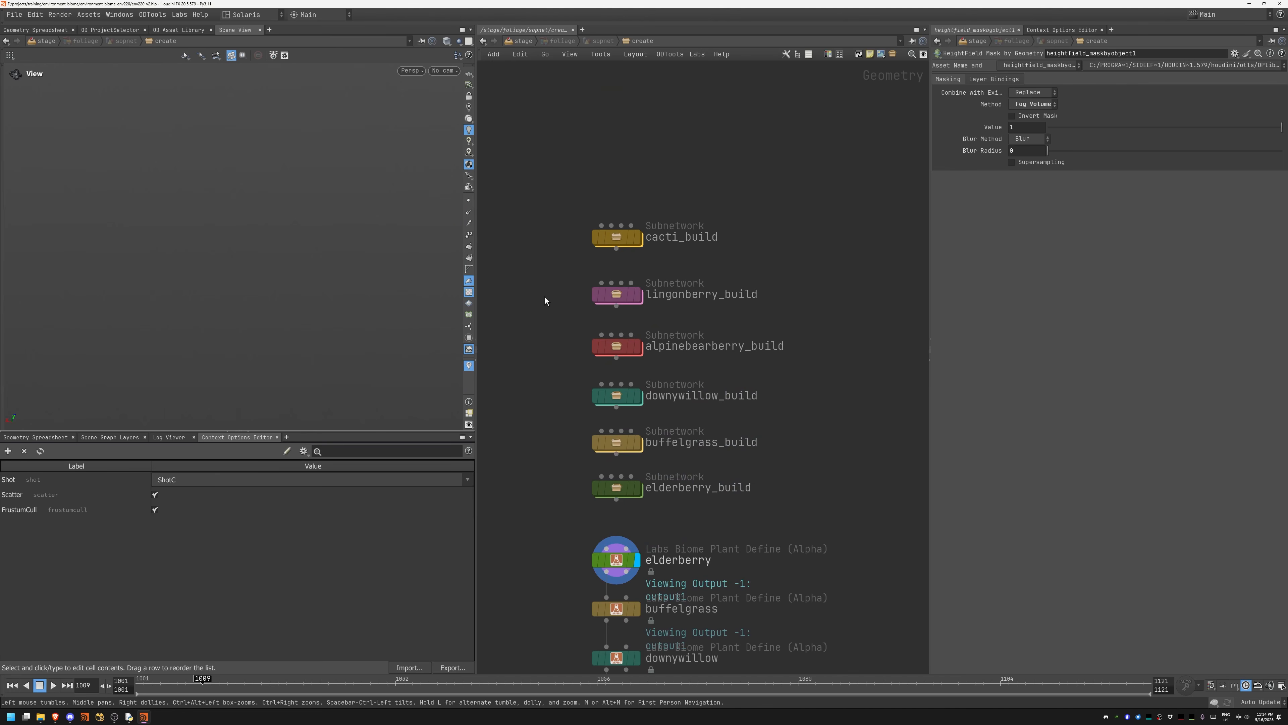
middle_click_drag(544, 499, 547, 246)
left_click(621, 237)
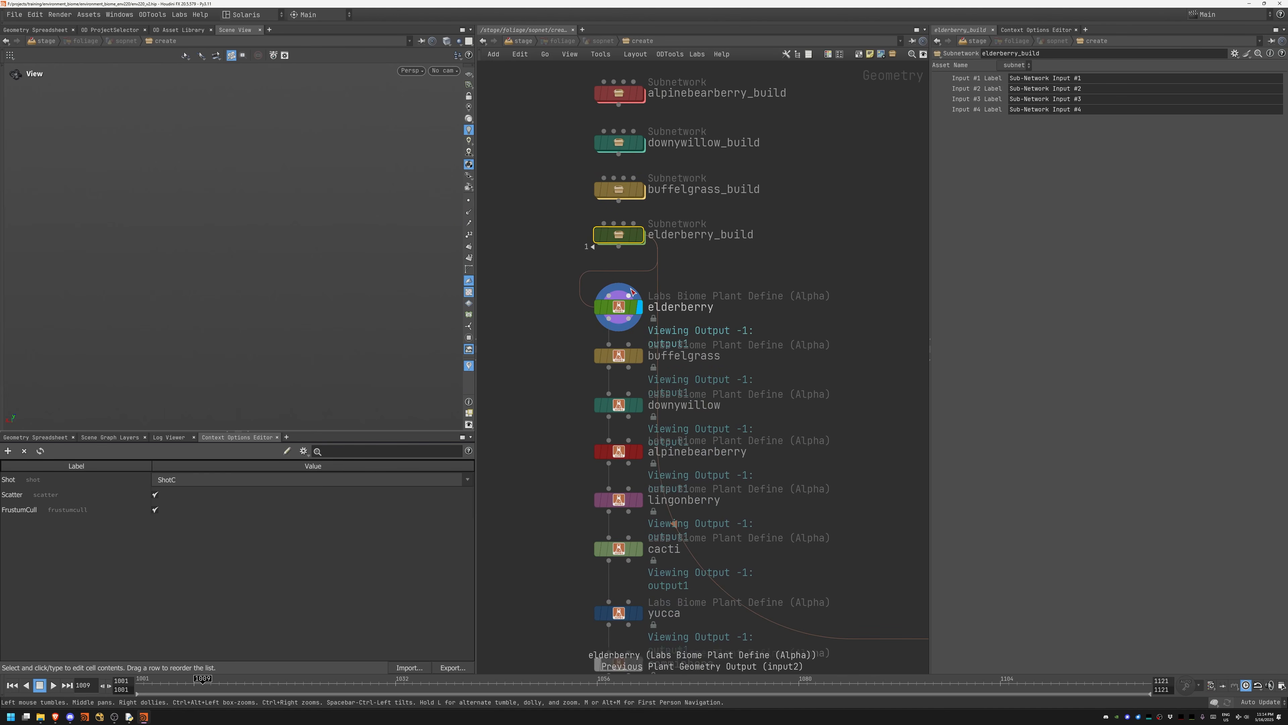
double_click(620, 238)
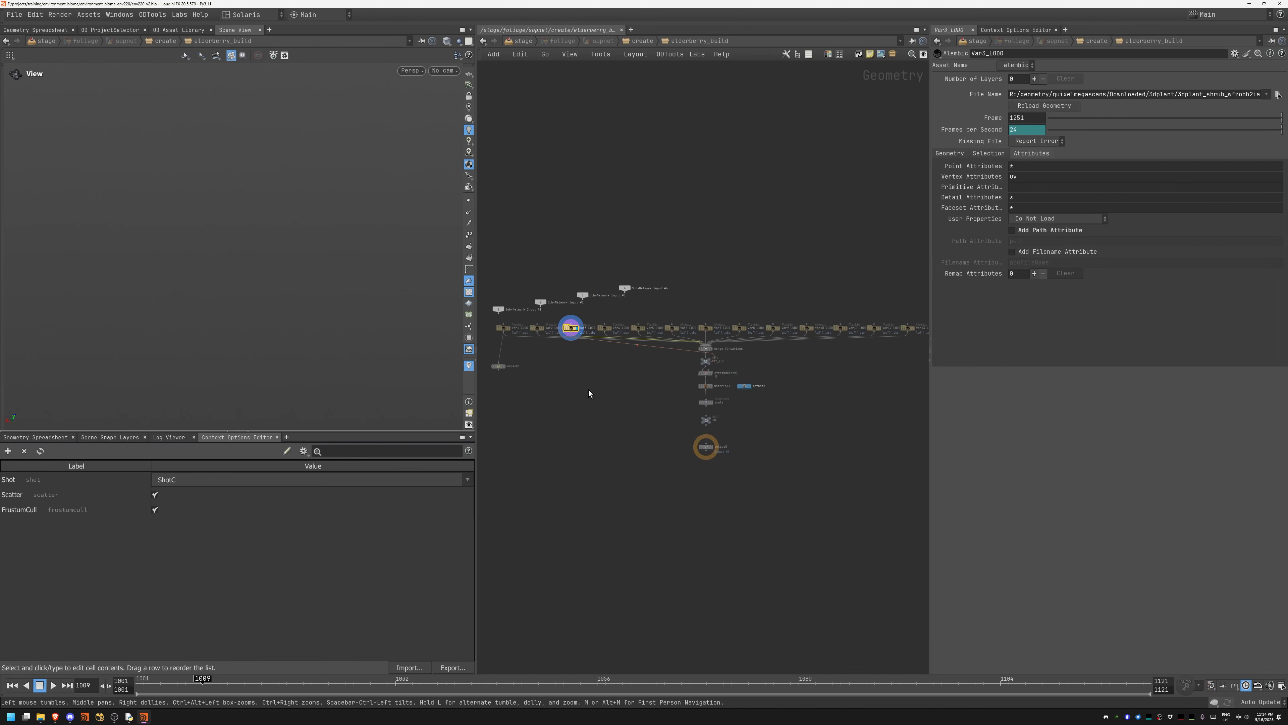
Step: Display the Var1_LOD0 Alembic plant variation and frame it to inspect its geometry from the side
scroll(637, 323, "up", 5)
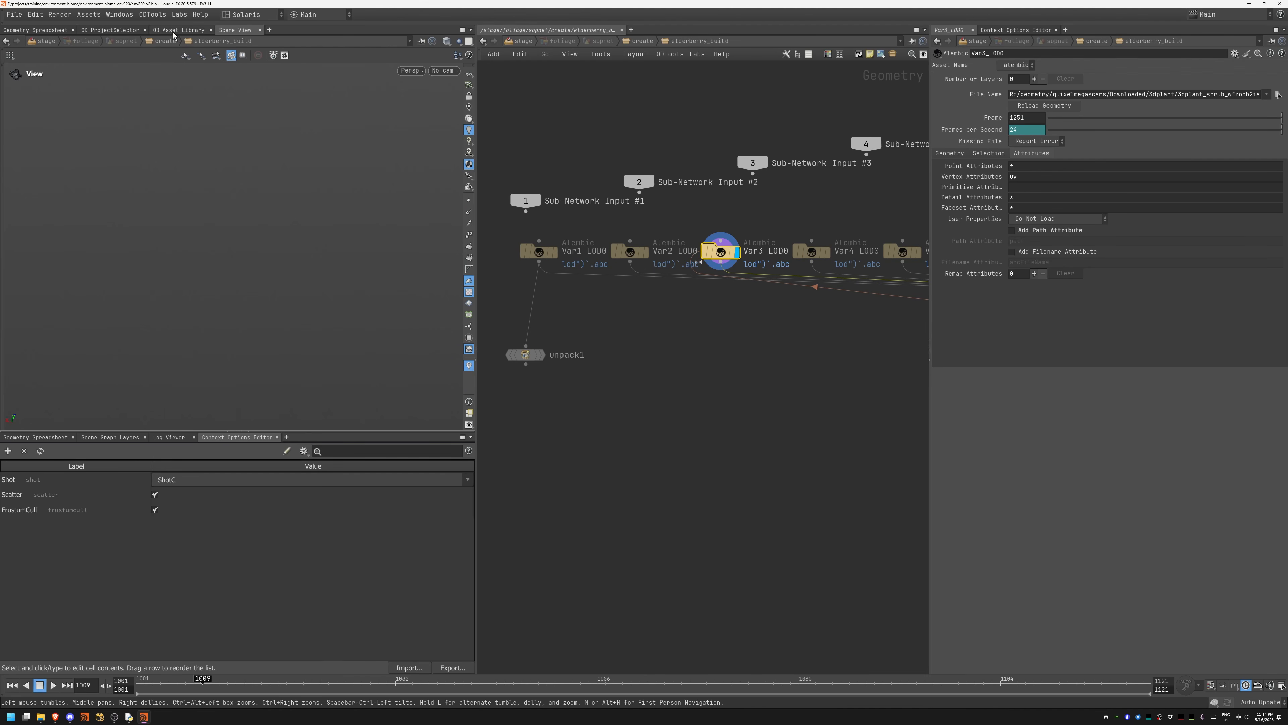
left_click(554, 251)
key("f")
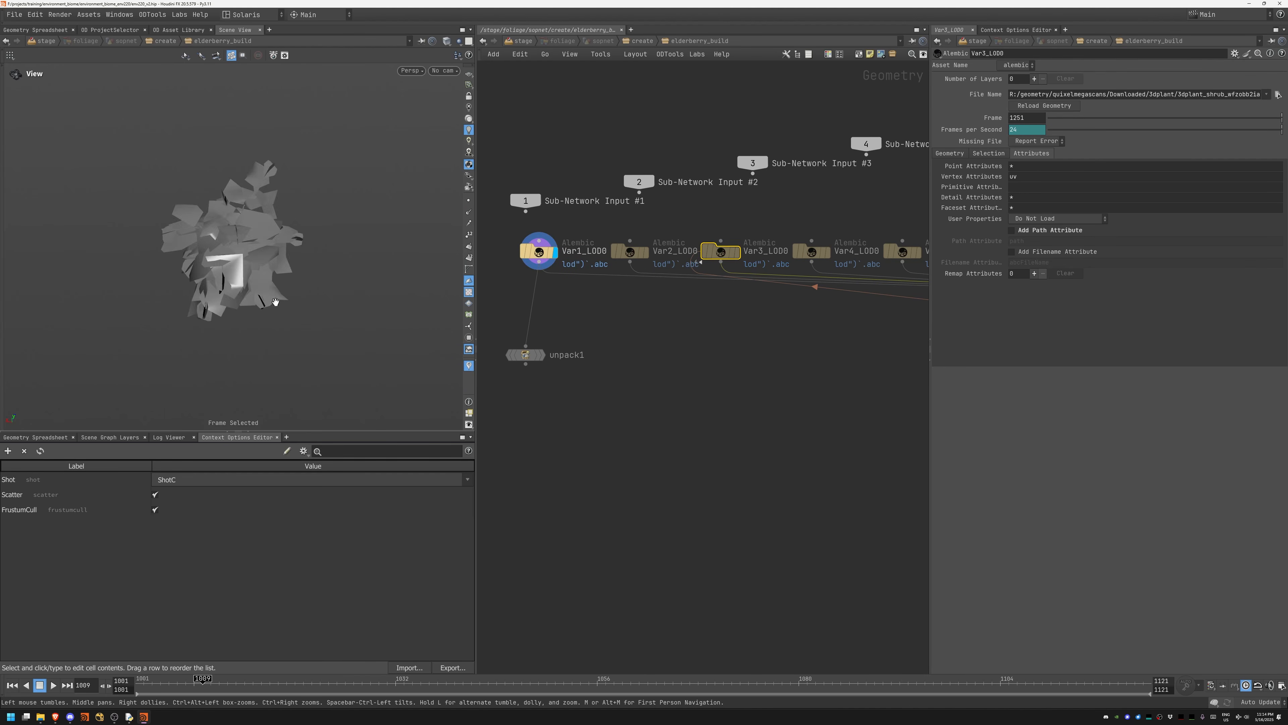
mouse_move(273, 329)
left_mouse_down()
mouse_move(310, 287)
mouse_move(236, 231)
mouse_move(322, 250)
mouse_move(282, 254)
left_mouse_up()
key("w")
key("w")
key("g")
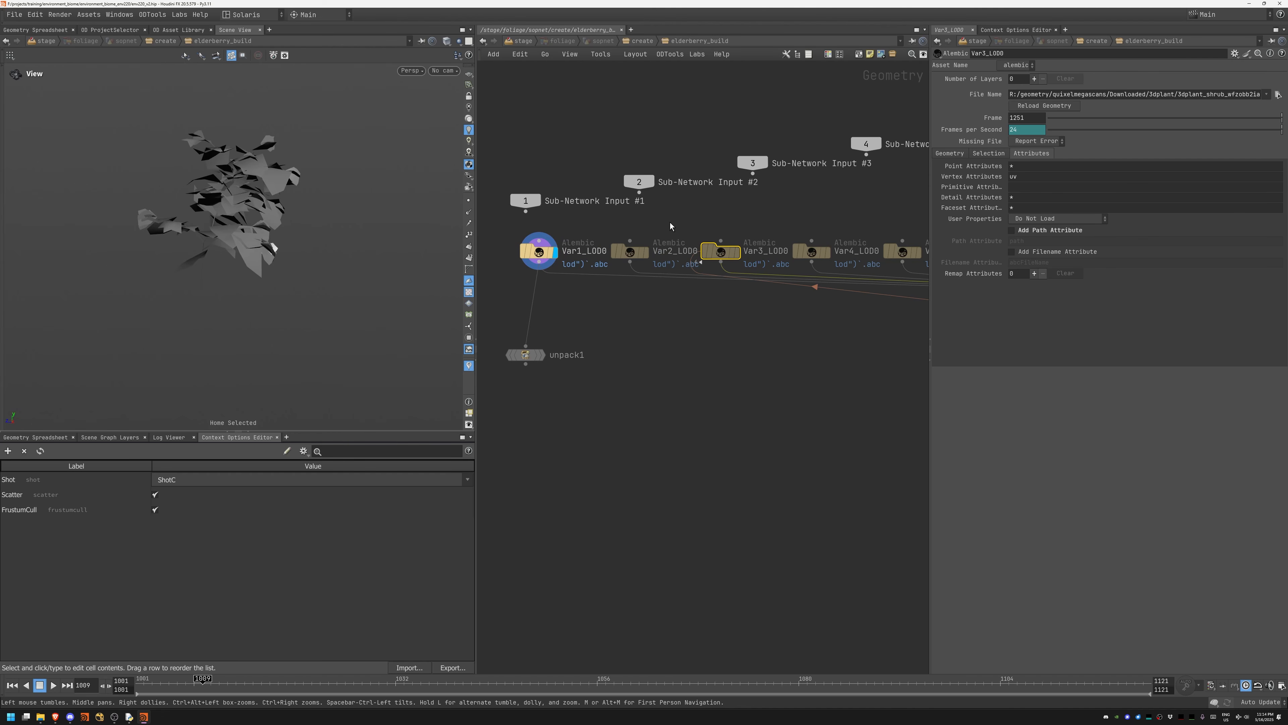
Step: View the Var3_LOD0 plant variation and the combined variations at merge_Variations
left_click(739, 253)
middle_click_drag(910, 376, 438, 324)
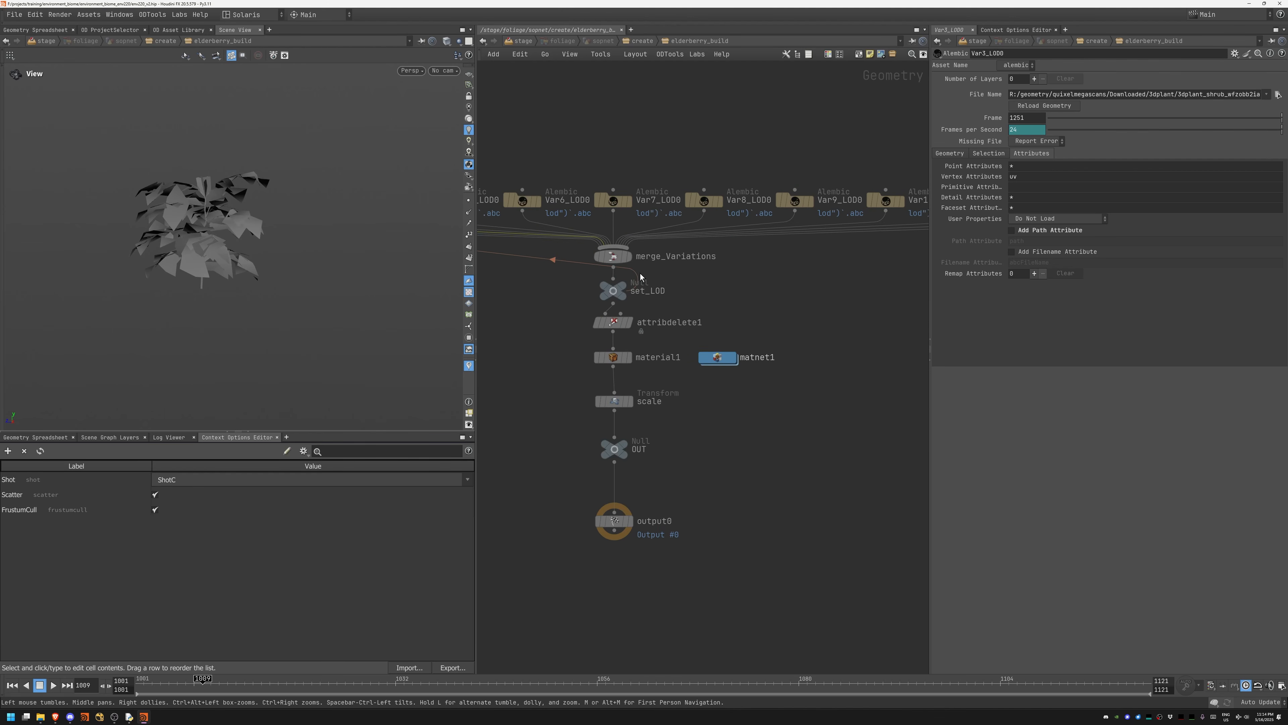
left_click(631, 256)
left_click_drag(314, 290, 435, 276)
mouse_move(842, 333)
right_mouse_down()
mouse_move(788, 328)
mouse_move(830, 328)
right_mouse_up()
middle_click_drag(842, 320, 862, 271)
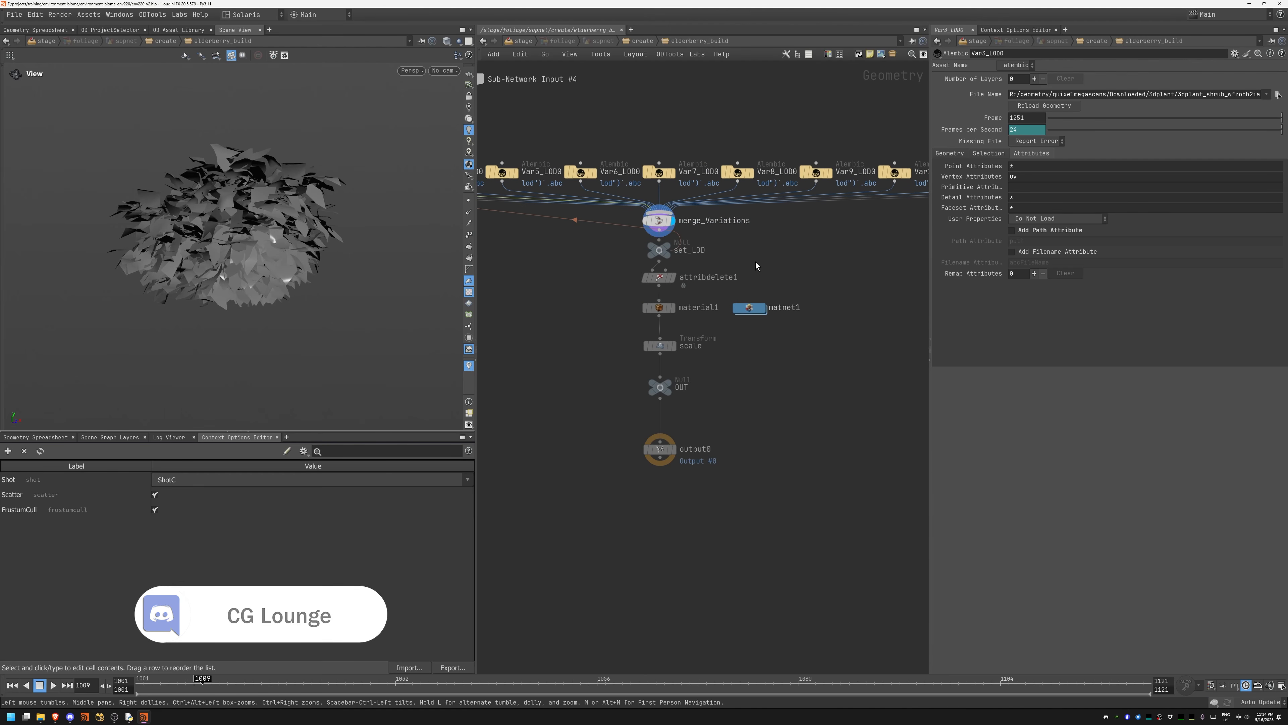
Step: Open the elderberry_MATX material inside matnet1 and look over its shader network
double_click(749, 310)
double_click(691, 362)
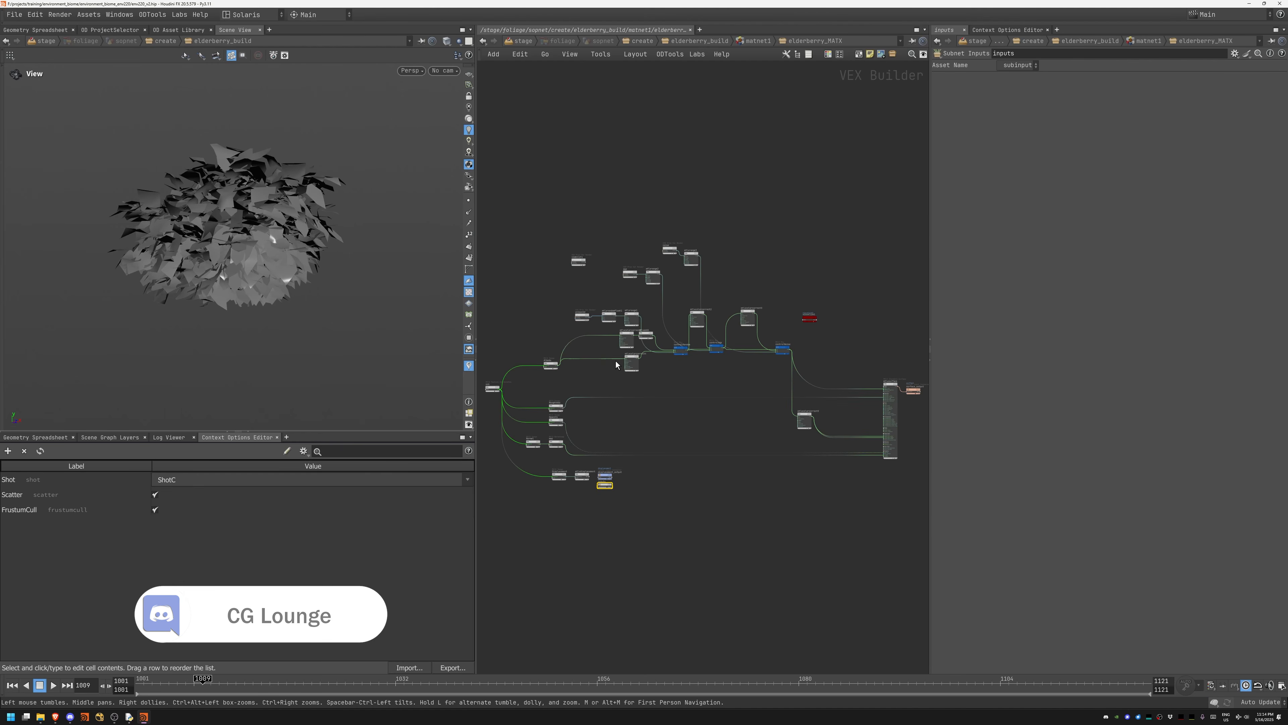
scroll(646, 305, "up", 5)
middle_click_drag(924, 316, 574, 519)
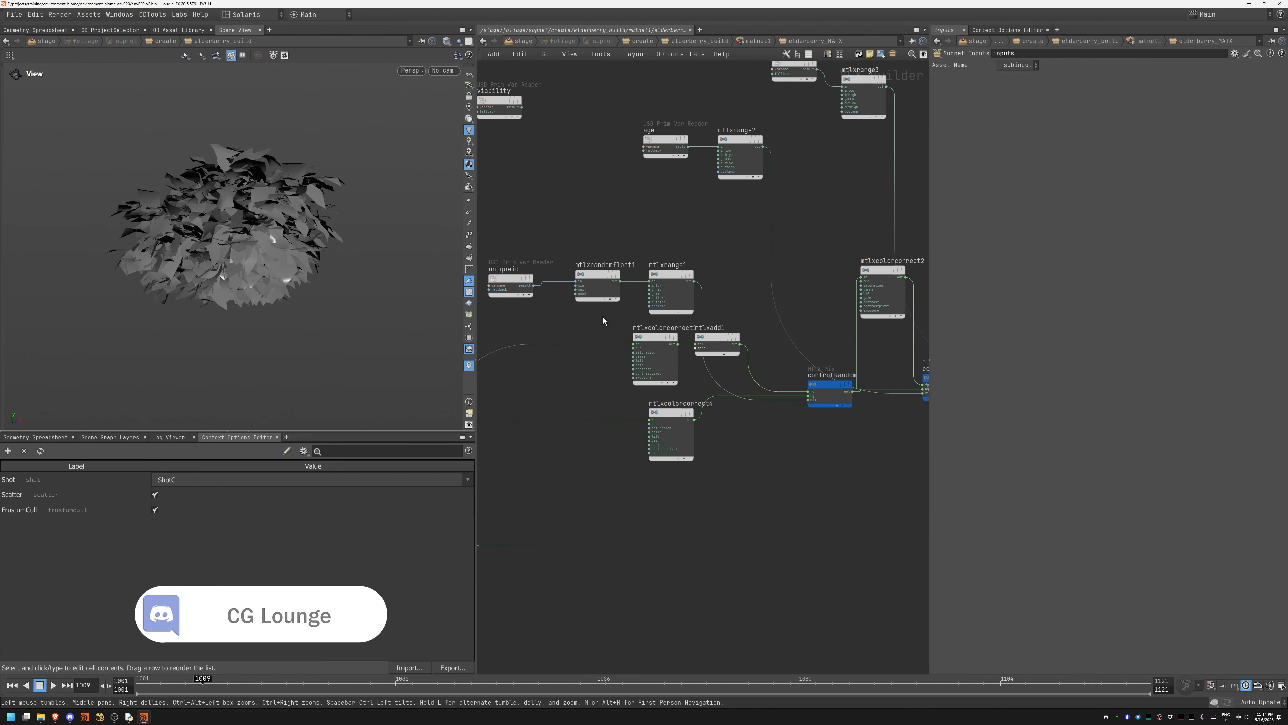
right_click(771, 243)
scroll(711, 238, "down", 8)
left_click_drag(552, 134, 888, 415)
scroll(630, 258, "up", 3)
Step: Trace the primvar reader nodes through the color corrections to the controlRandom and controlAge mix nodes
left_click(533, 346)
left_click(682, 211)
left_click(799, 138)
middle_click_drag(807, 271, 536, 199)
middle_click_drag(675, 200, 727, 125)
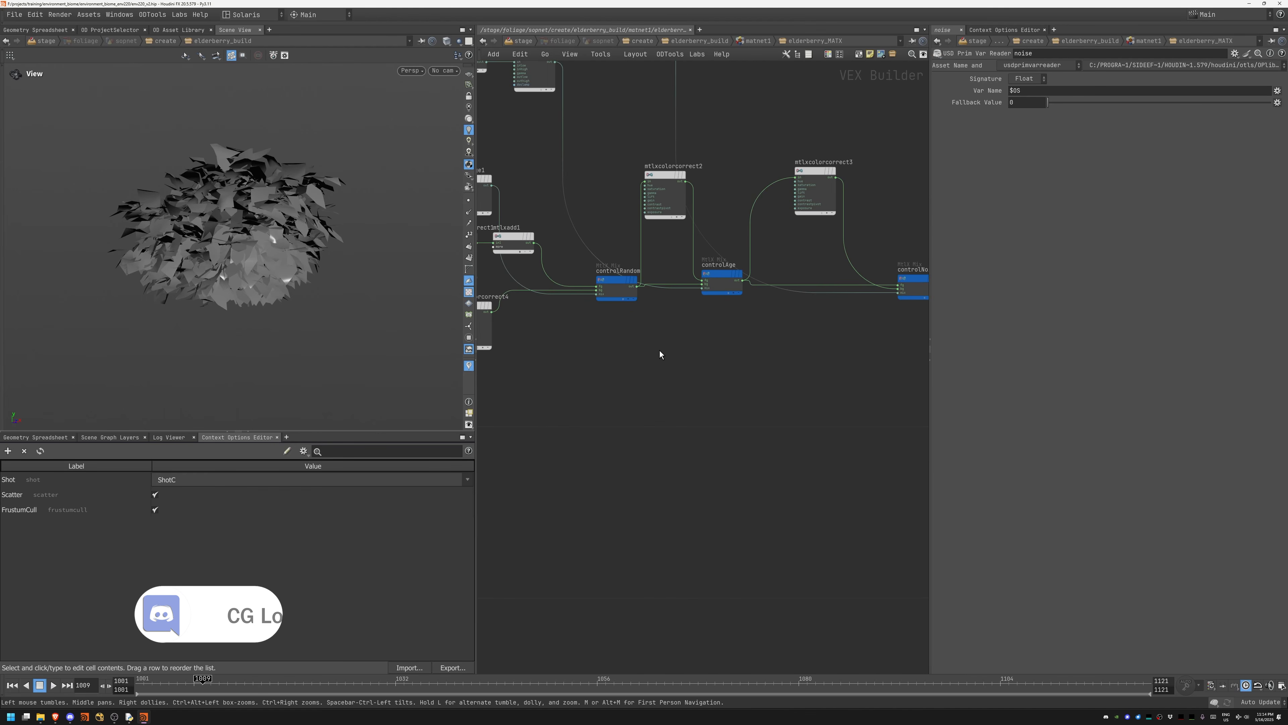
middle_click_drag(515, 333, 748, 334)
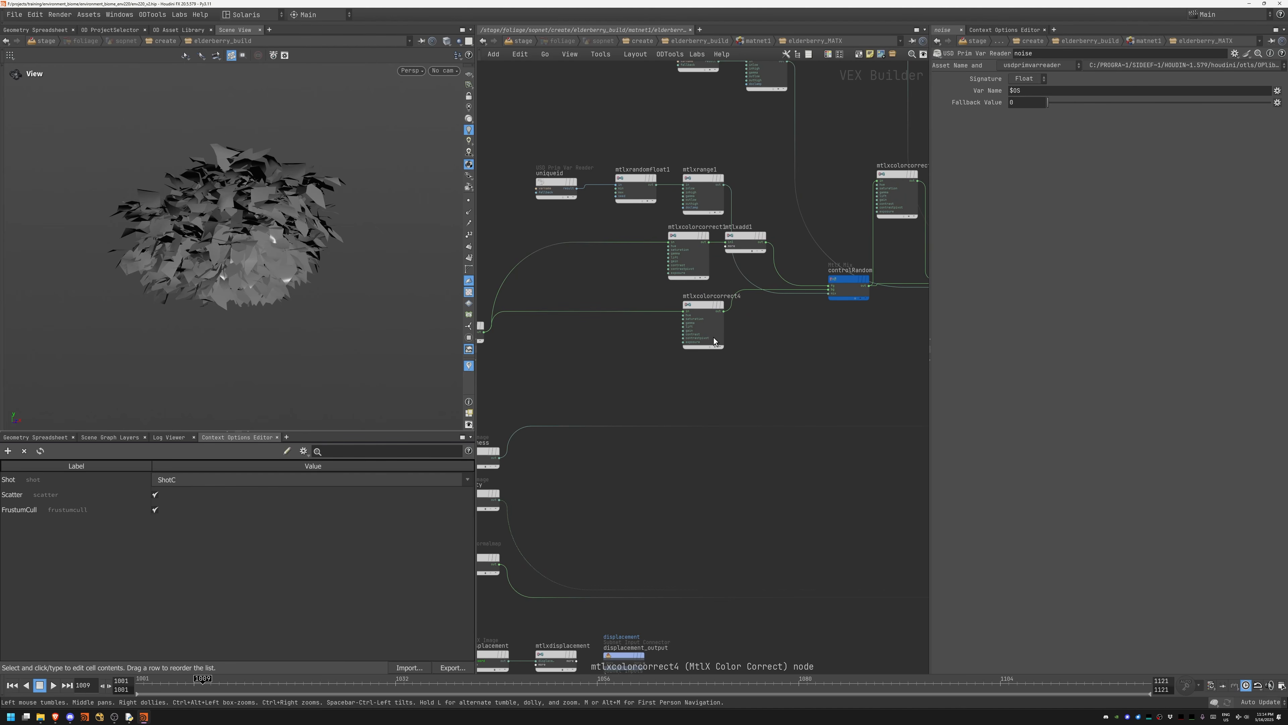
Step: Inspect the age and noise USD Prim Var Readers alongside the viability and uniqueid readers
middle_click_drag(642, 120, 677, 274)
left_click(734, 215)
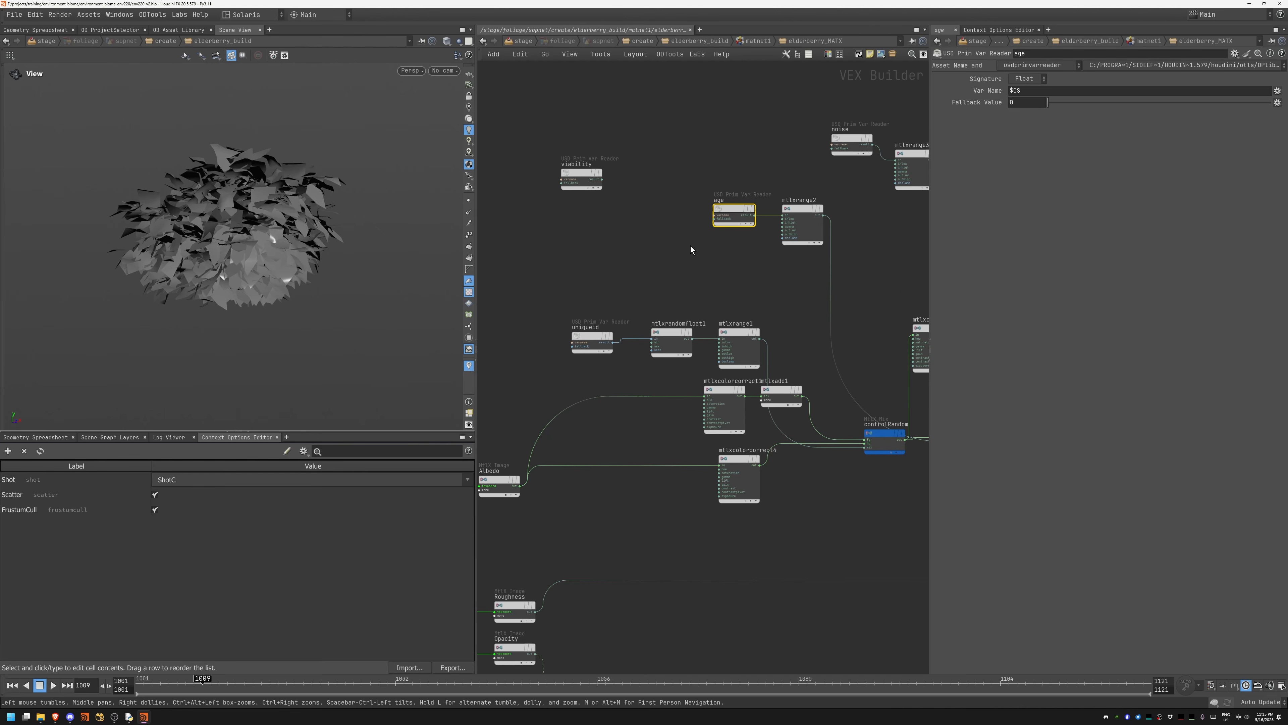
middle_click_drag(578, 278, 570, 237)
left_click_drag(576, 321, 577, 323)
middle_click_drag(767, 264, 602, 352)
left_click_drag(643, 173, 680, 223)
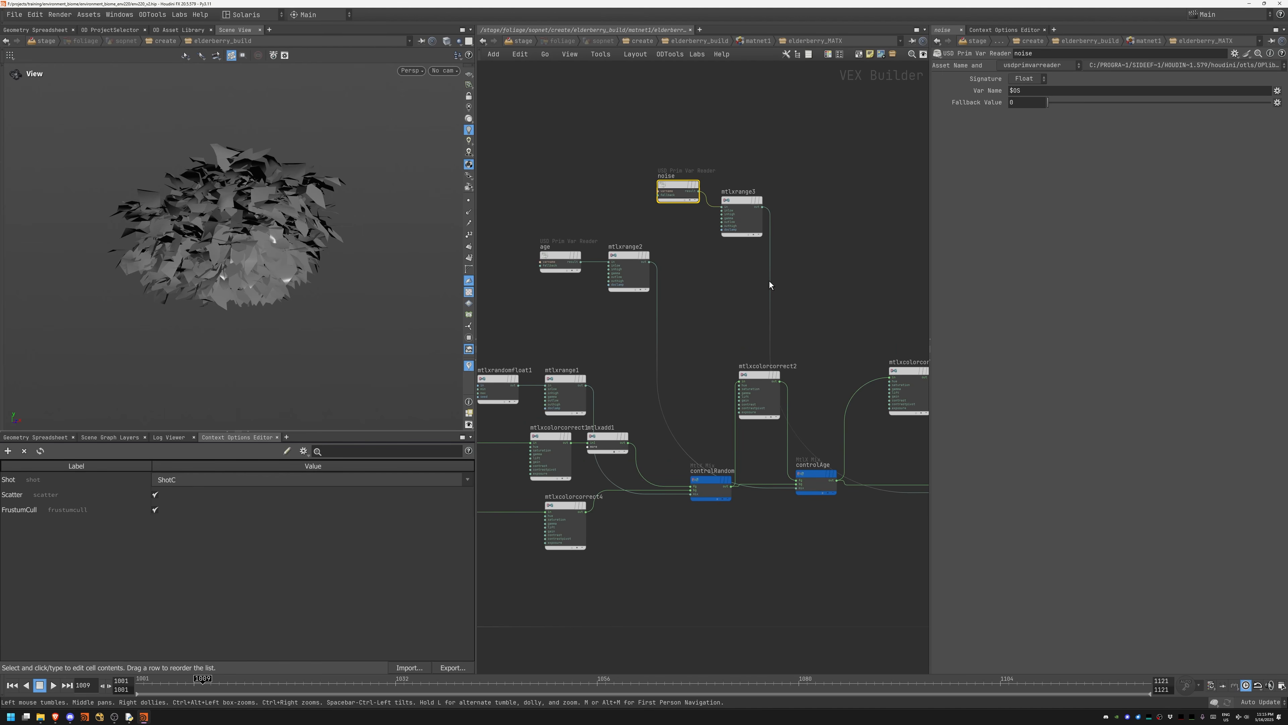
Step: Follow the material network to its MaterialX surface output and return to the elderberry_build network
middle_click_drag(810, 343, 476, 353)
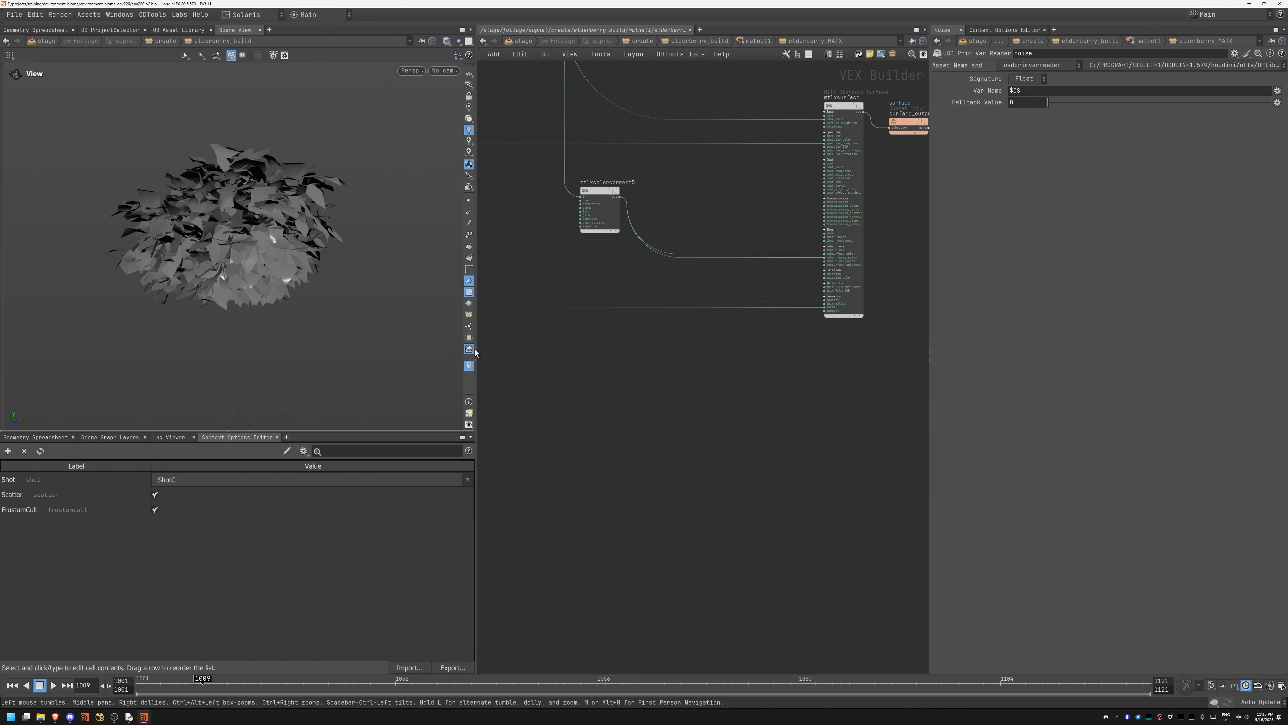
key("h")
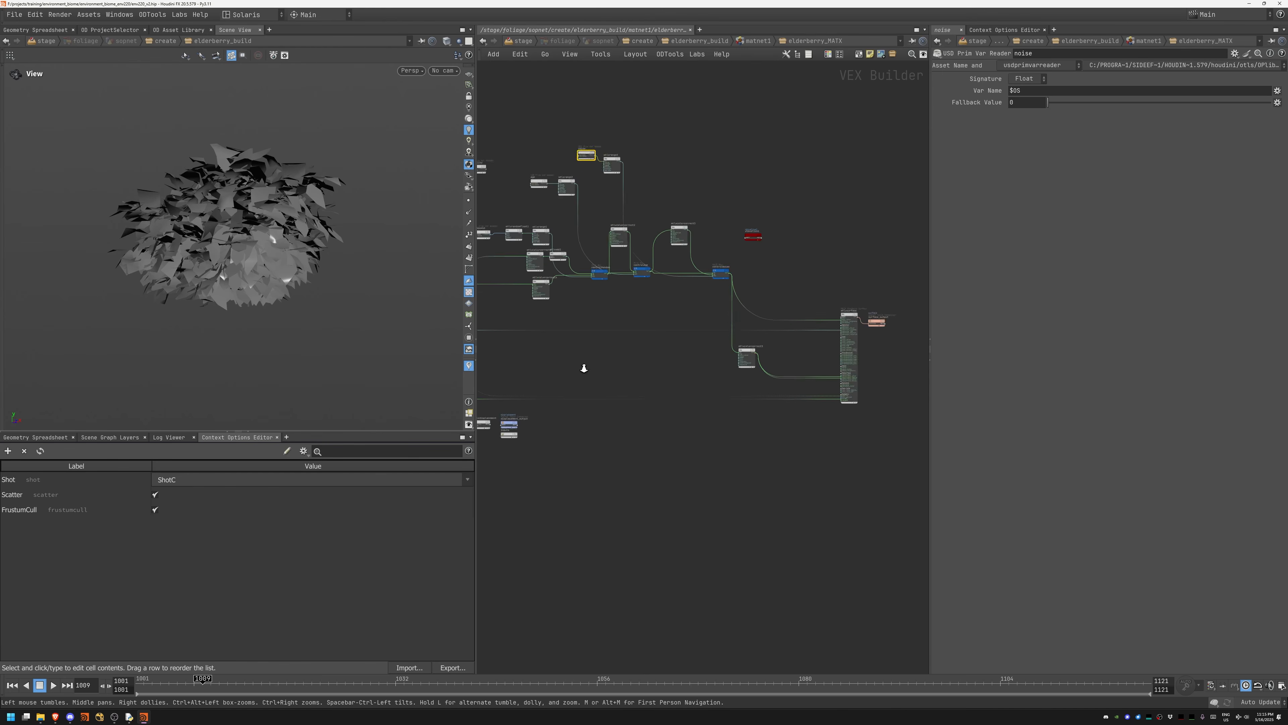
left_click(686, 42)
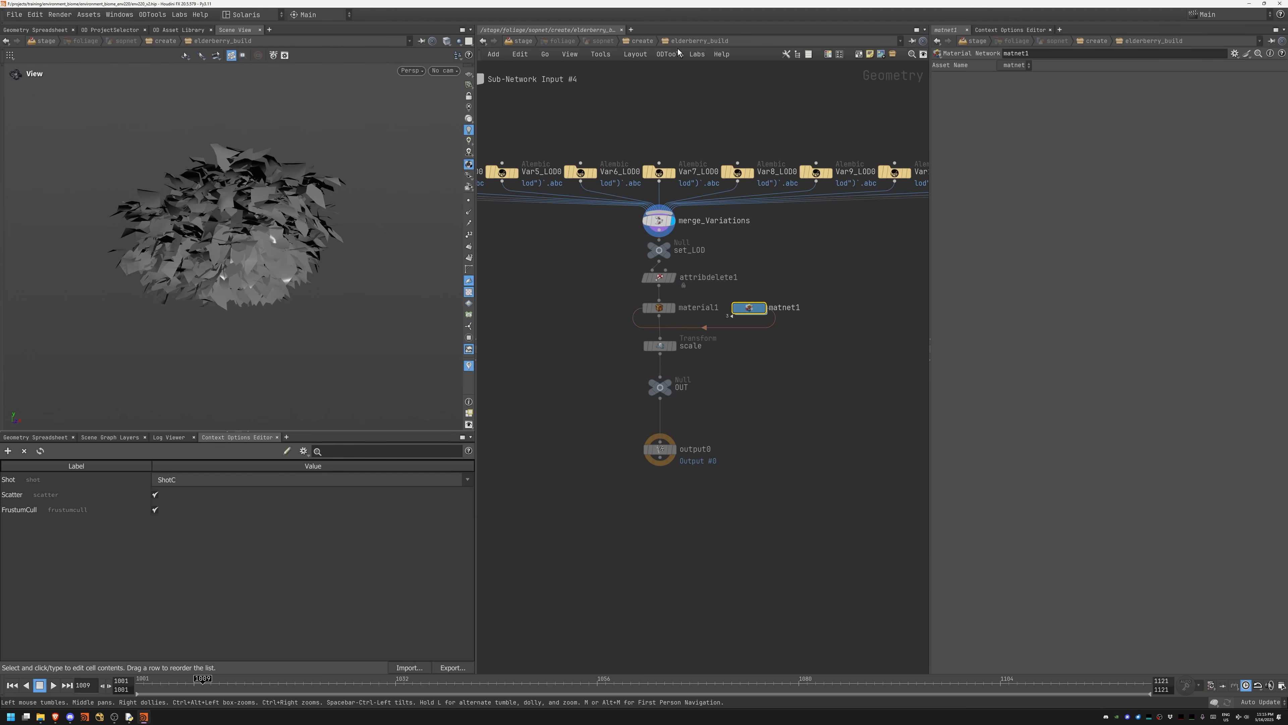
Step: Review the elderberry_build chain from merge_Variations down to output0 and inspect the merge's input variations
left_click(664, 230)
left_click_drag(621, 254, 675, 529)
left_click(675, 528)
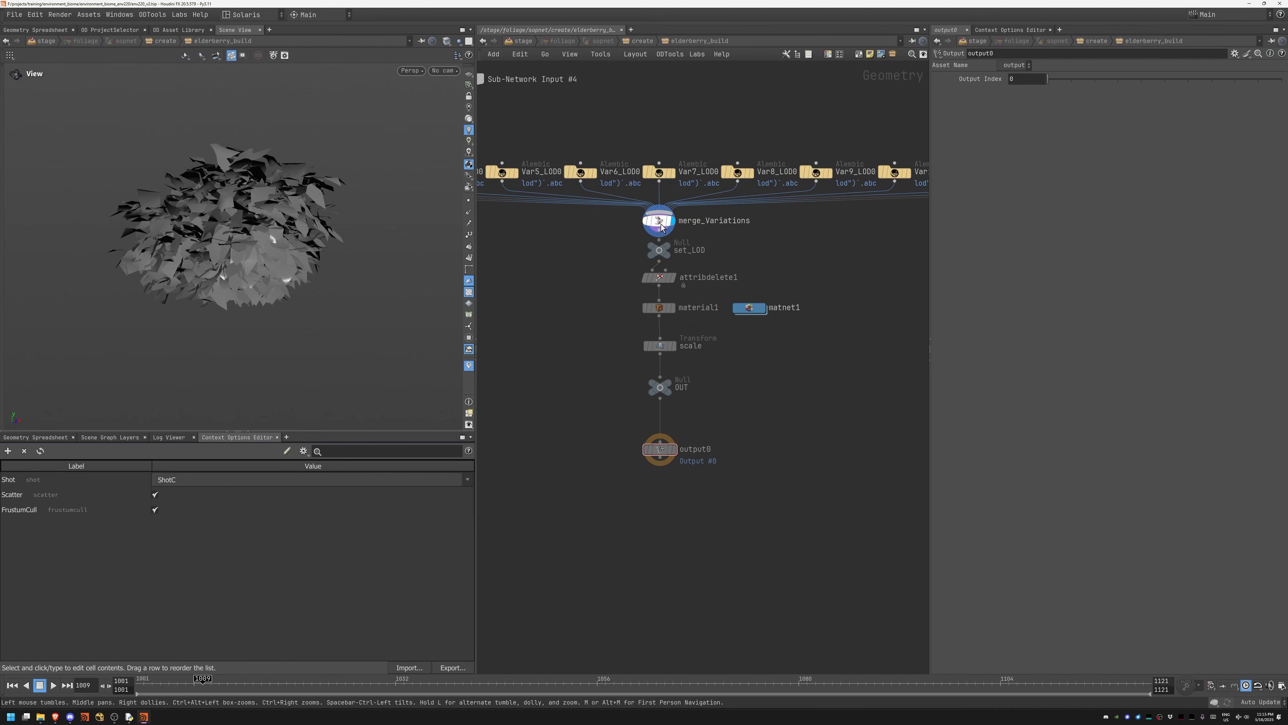
left_click(662, 228)
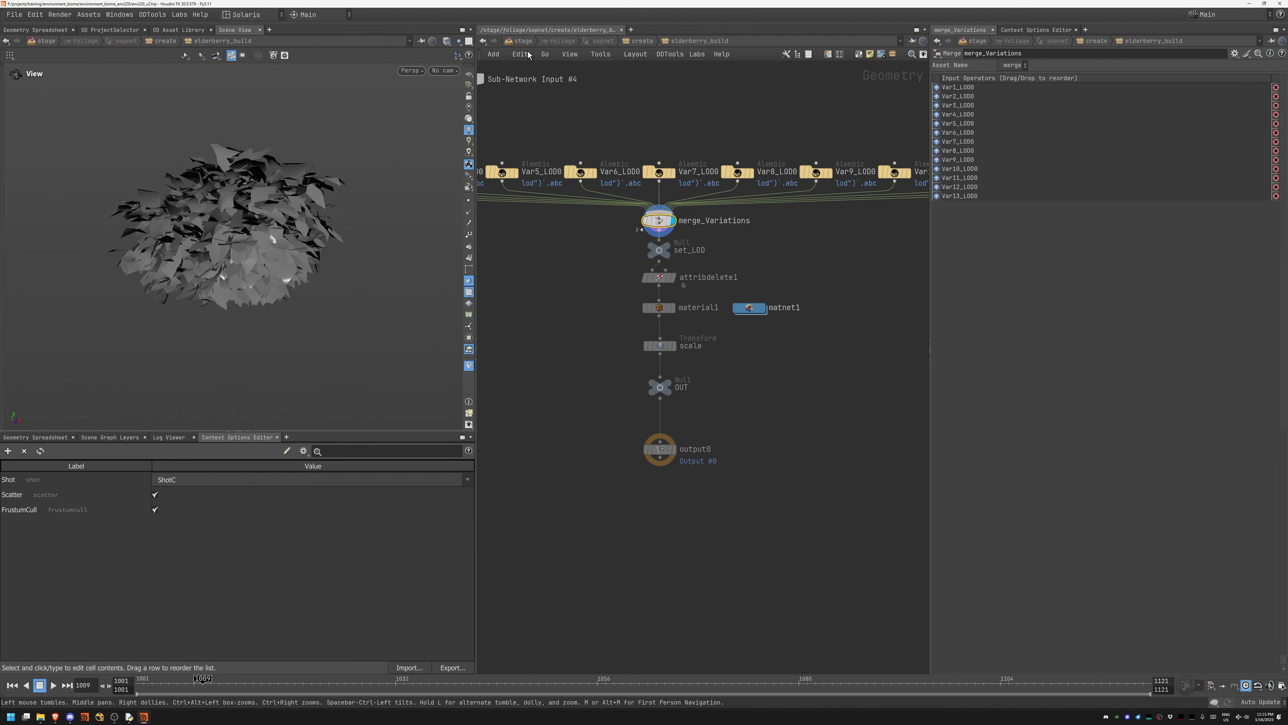
left_click(568, 43)
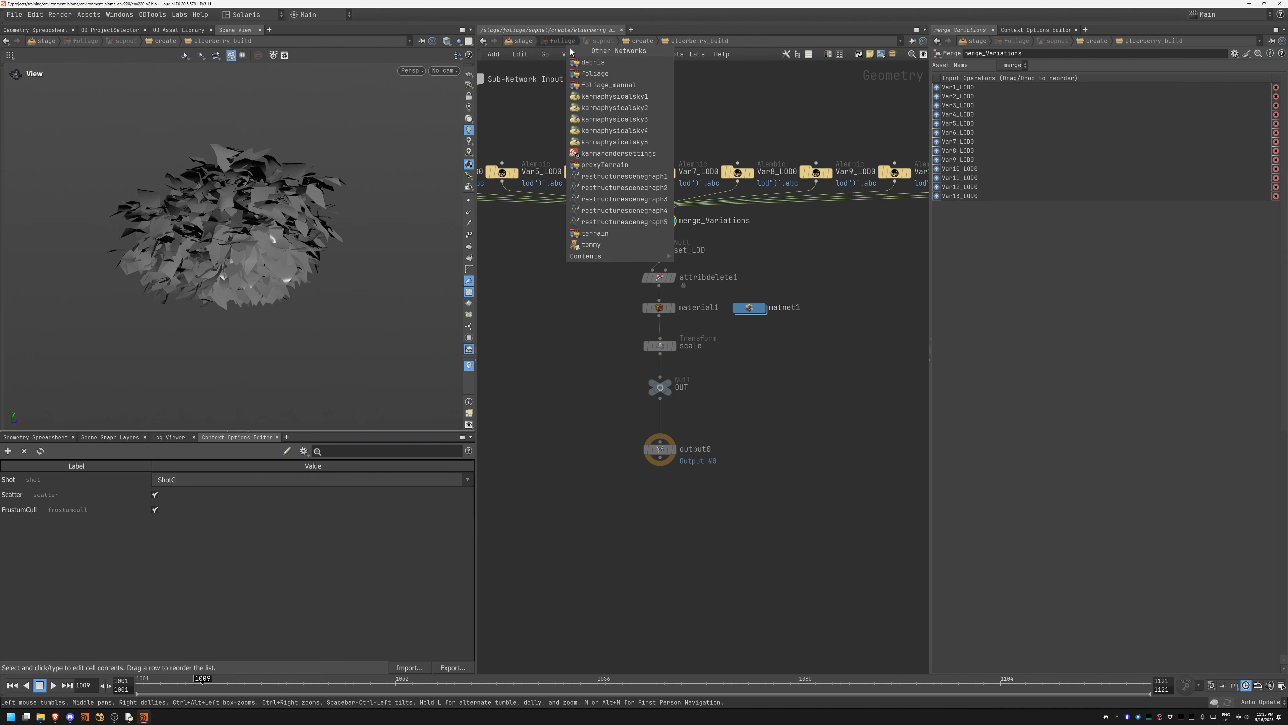
left_click(848, 287)
Step: Go up to the create network, look inside downywillow_build, and return to the plant definitions
key("u")
middle_click_drag(591, 159, 582, 324)
left_click_drag(554, 105, 543, 345)
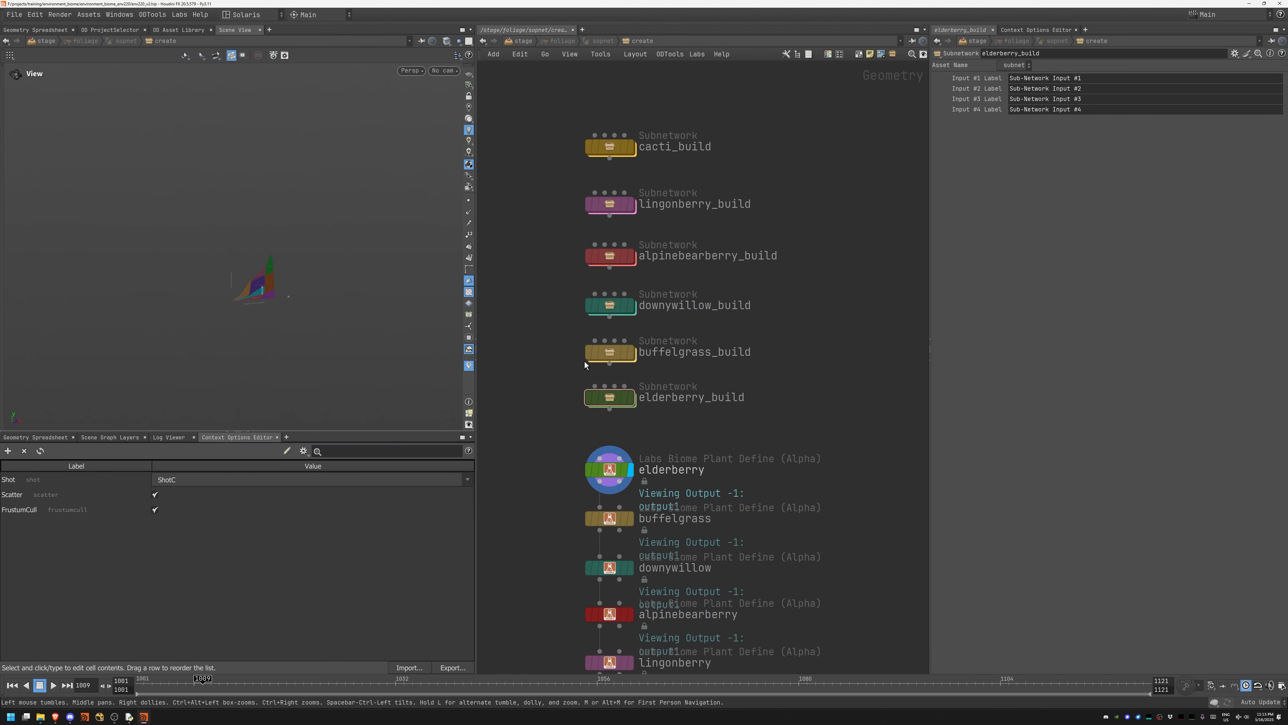
double_click(607, 295)
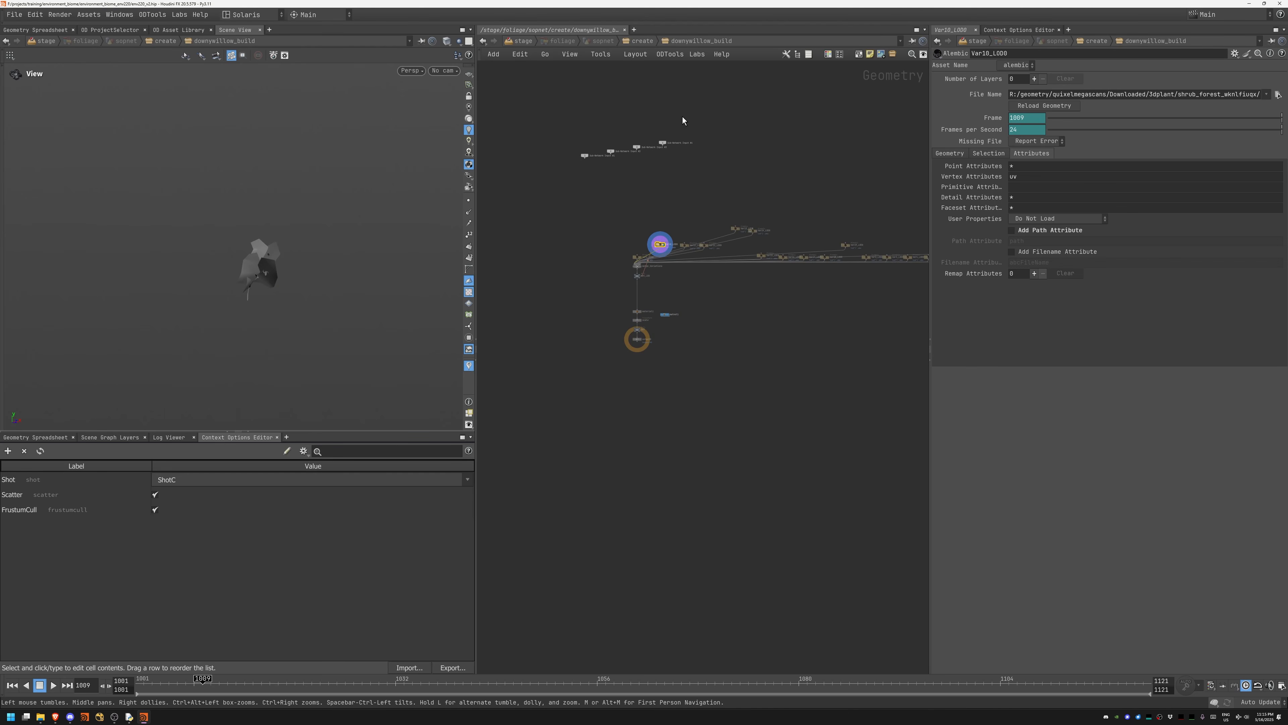
key("u")
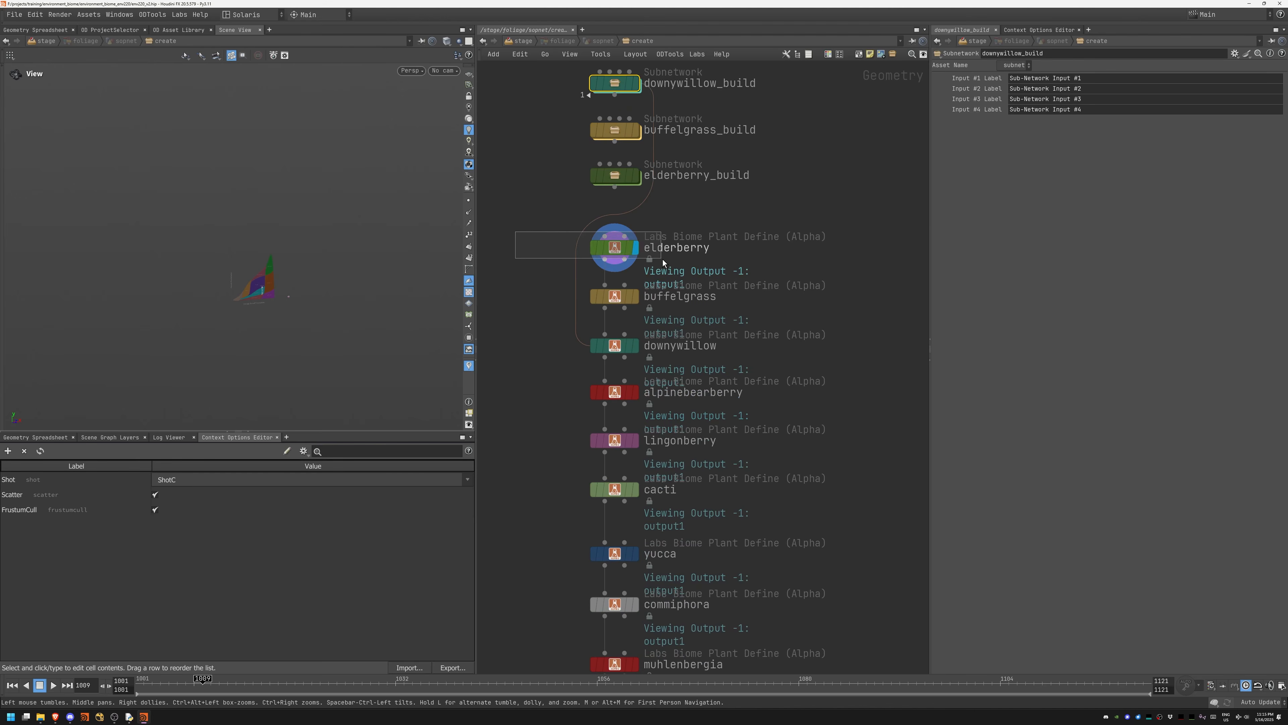
Step: Select the elderberry plant definition, frame it, and inspect its variants and climate chart placement
left_click(614, 247)
key("f")
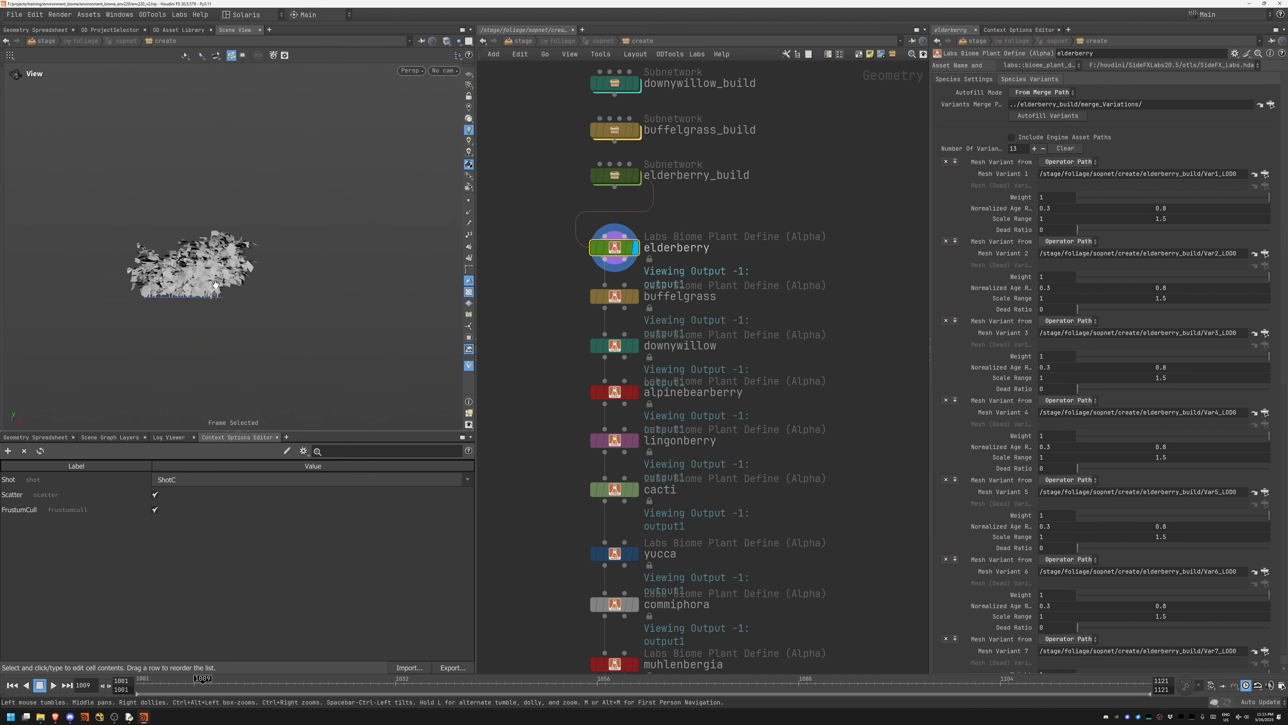
key("f")
left_click_drag(183, 313, 328, 293)
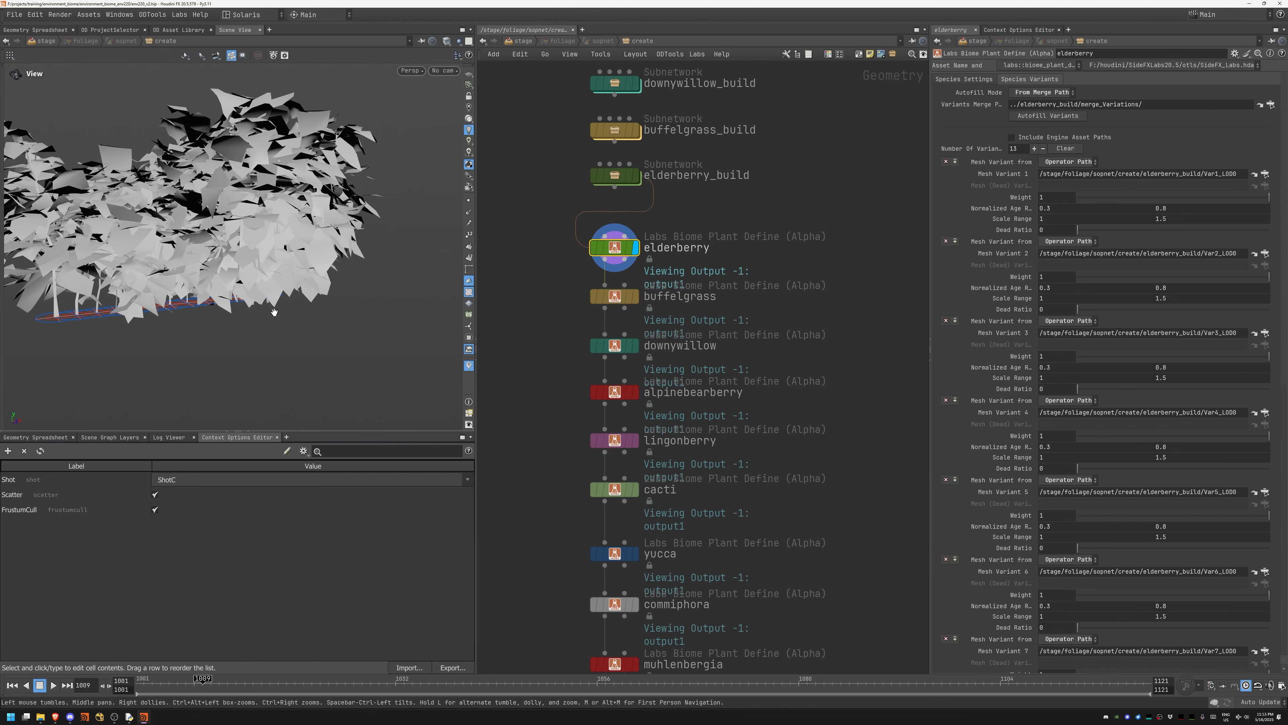
right_click_drag(274, 311, 189, 347)
left_click_drag(190, 348, 357, 216)
right_click_drag(359, 228, 250, 273)
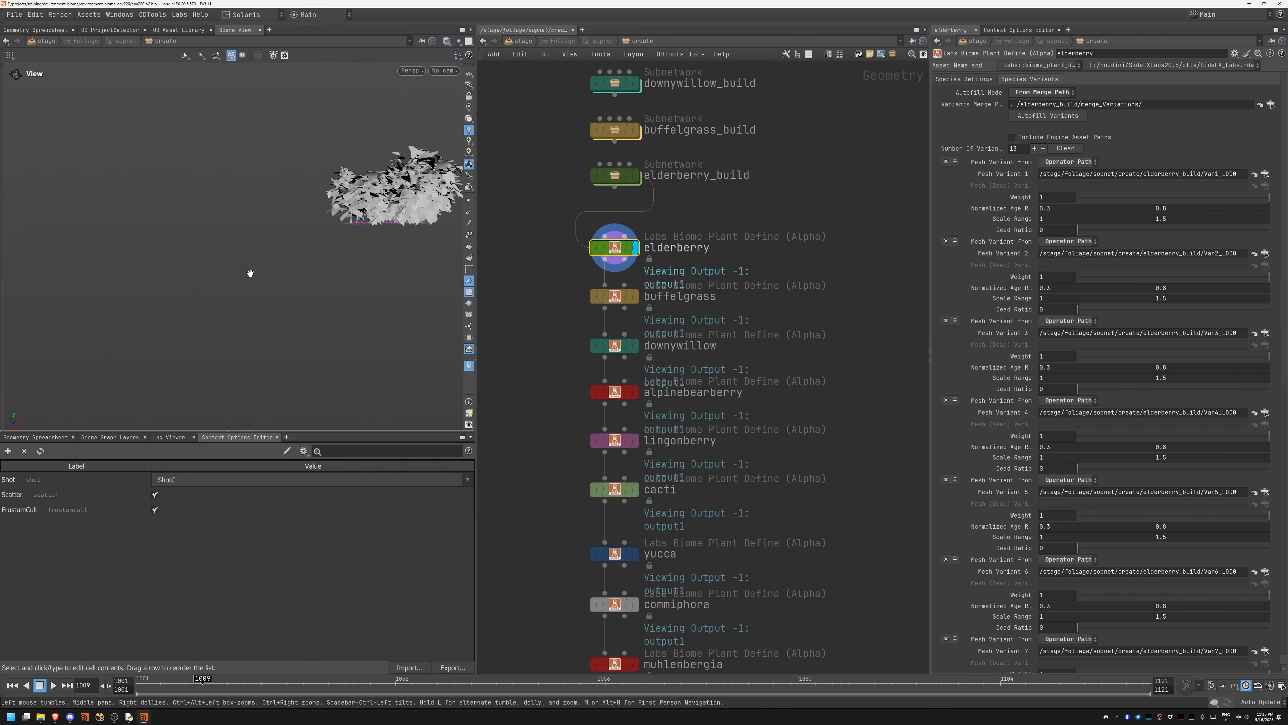
right_click_drag(354, 235, 320, 278)
left_click_drag(320, 278, 351, 255)
Step: Examine elderberry's species variants, from the merge_Variations path to the mesh paths of variants 1 and 2
middle_click_drag(500, 242, 596, 223)
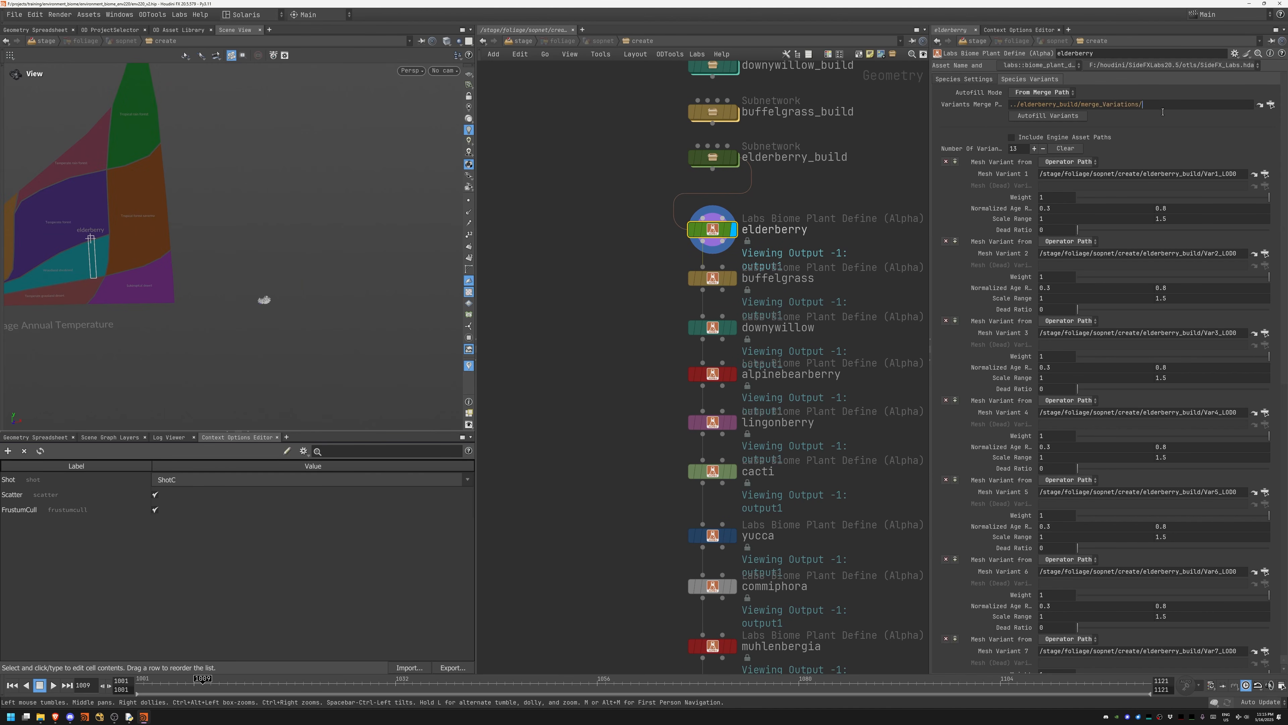
left_click_drag(1082, 118, 1078, 117)
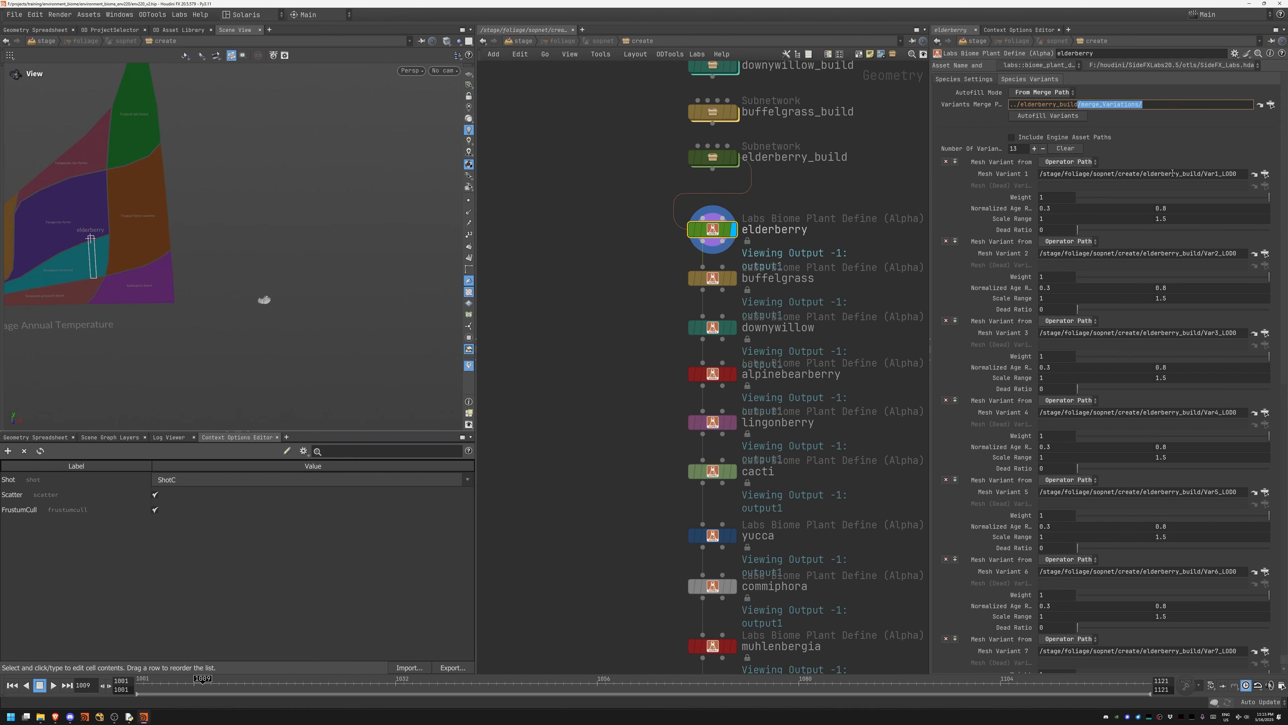
left_click_drag(1243, 177, 1065, 179)
left_click_drag(1240, 255, 1094, 265)
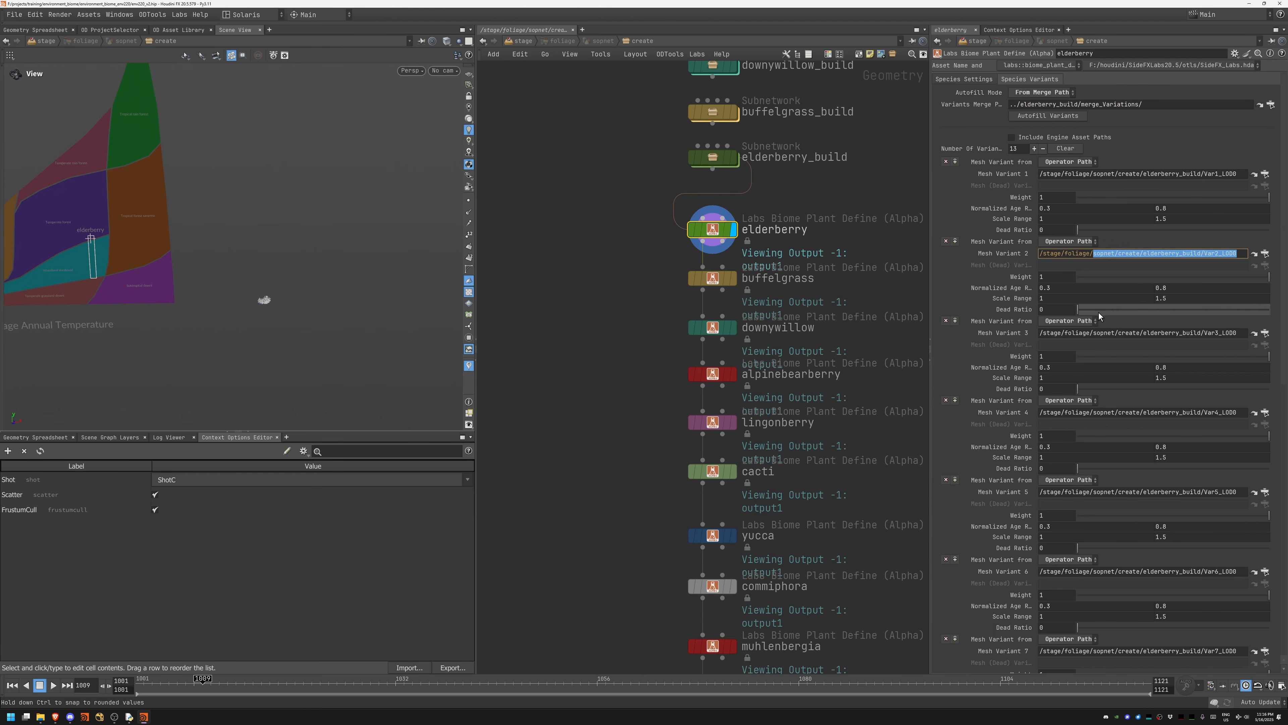
Step: Show elderberry's species settings and inspect the material path pointing to elderberry_MATX
left_click_drag(1283, 192, 1146, 74)
left_click(979, 79)
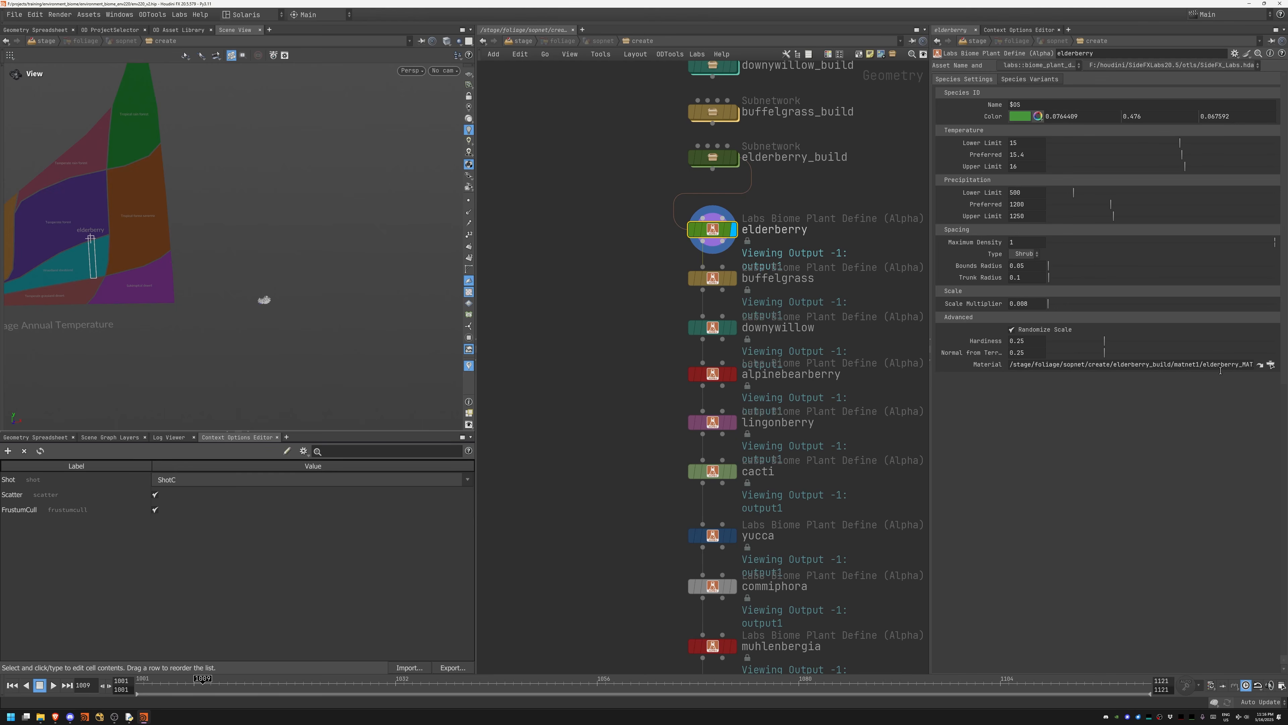
left_click_drag(1165, 365, 1251, 368)
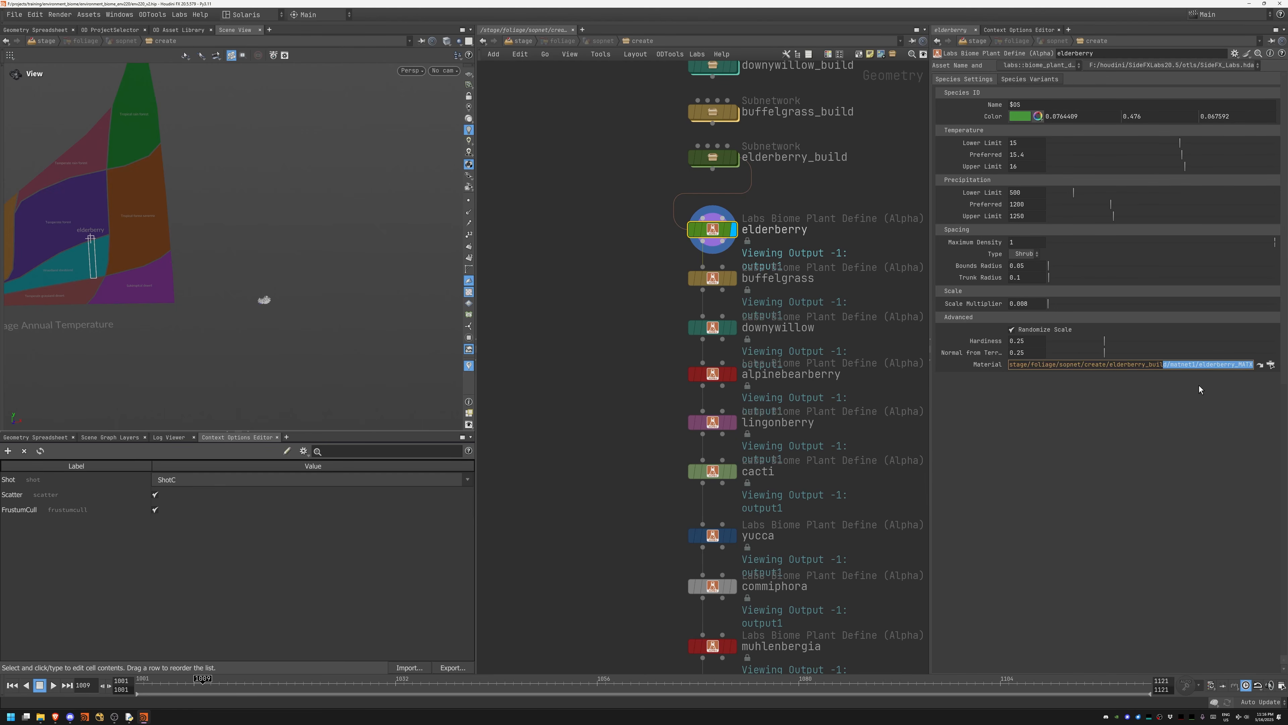
left_click(1182, 386)
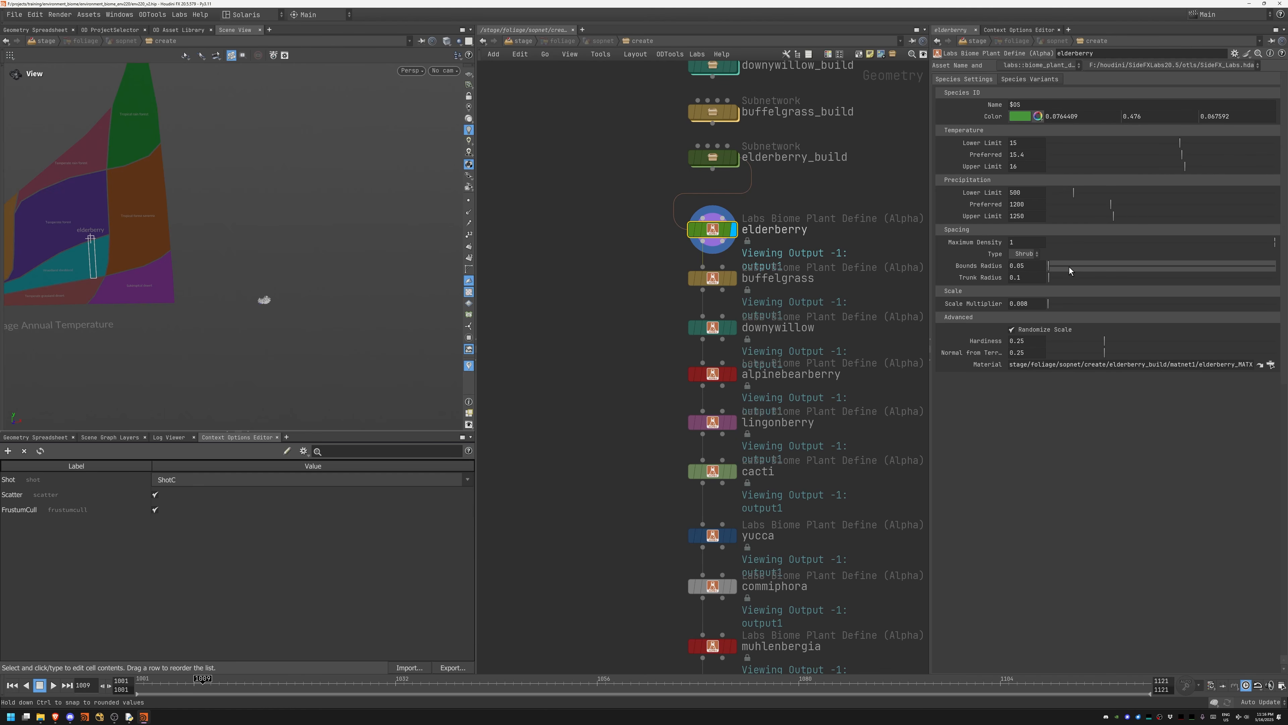
Step: Display the buffelgrass plant definition and frame its geometry
left_click(733, 279)
left_click(713, 278)
key("f")
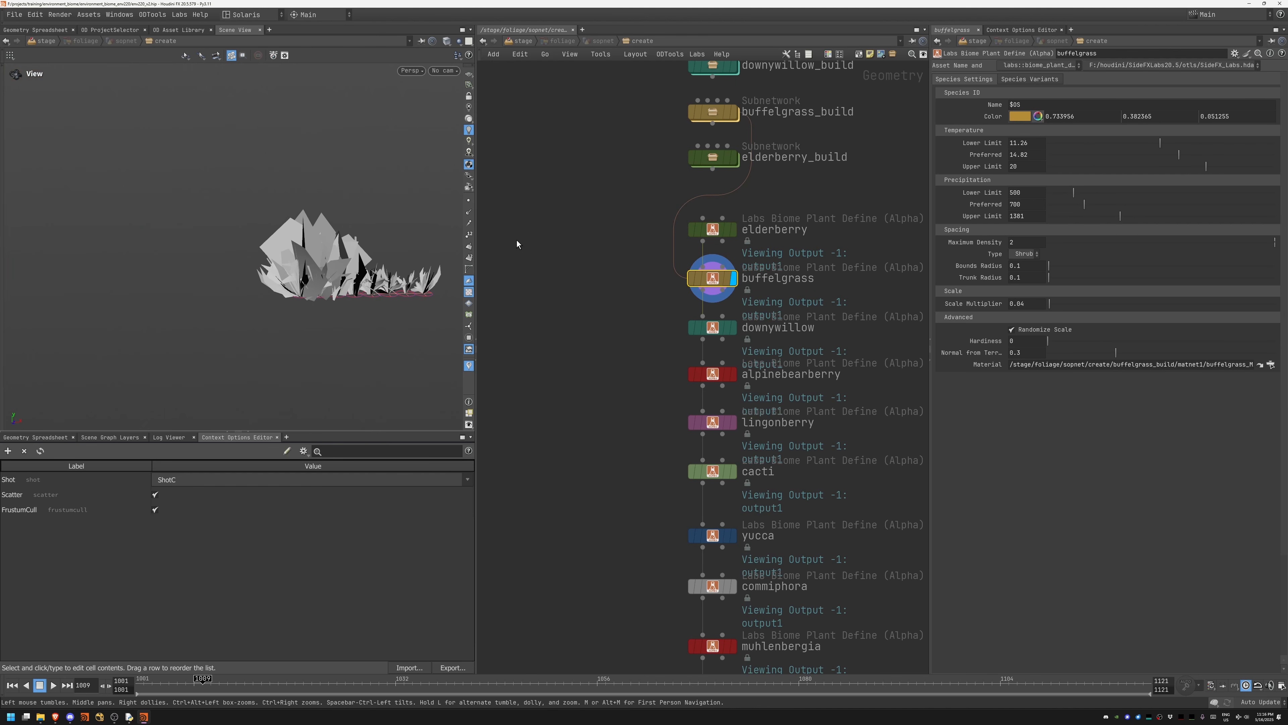
Step: Display the alpinebearberry plant definition and inspect its textured plants up close
left_click(733, 328)
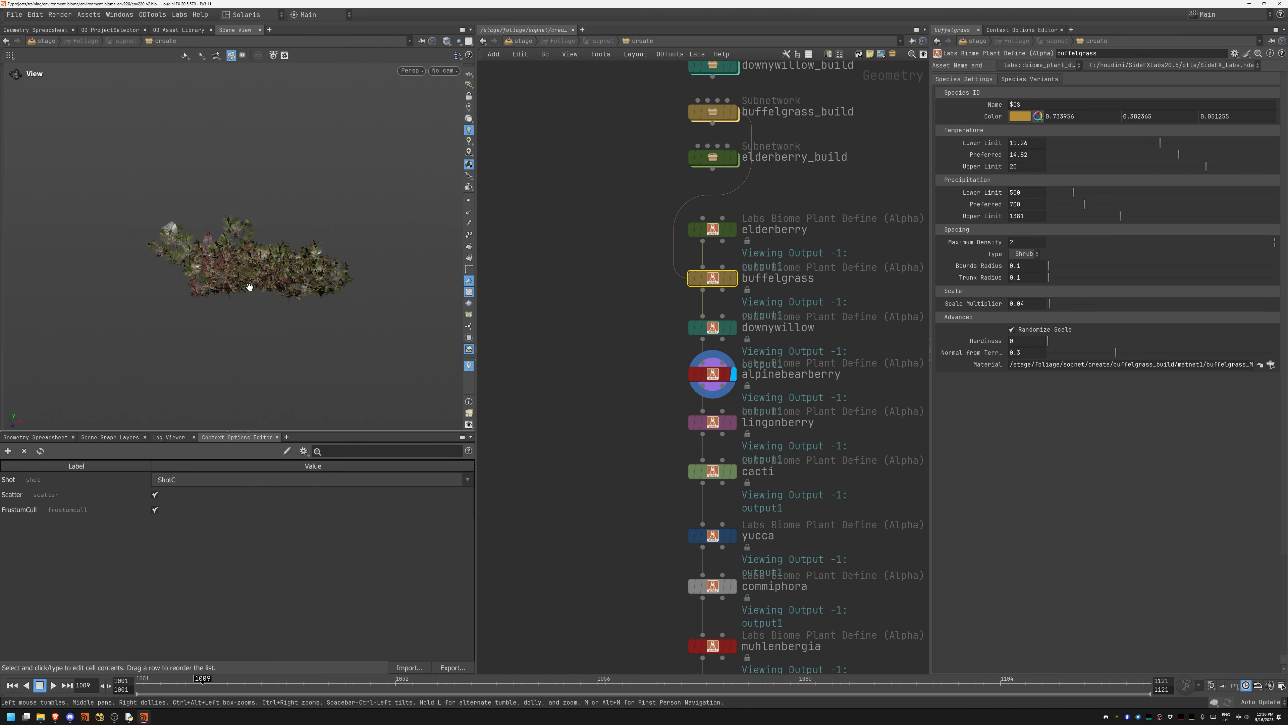
right_click_drag(250, 287, 356, 282)
left_click_drag(357, 282, 325, 207)
middle_click_drag(315, 282, 311, 240)
left_click_drag(312, 240, 354, 279)
right_click_drag(353, 279, 317, 281)
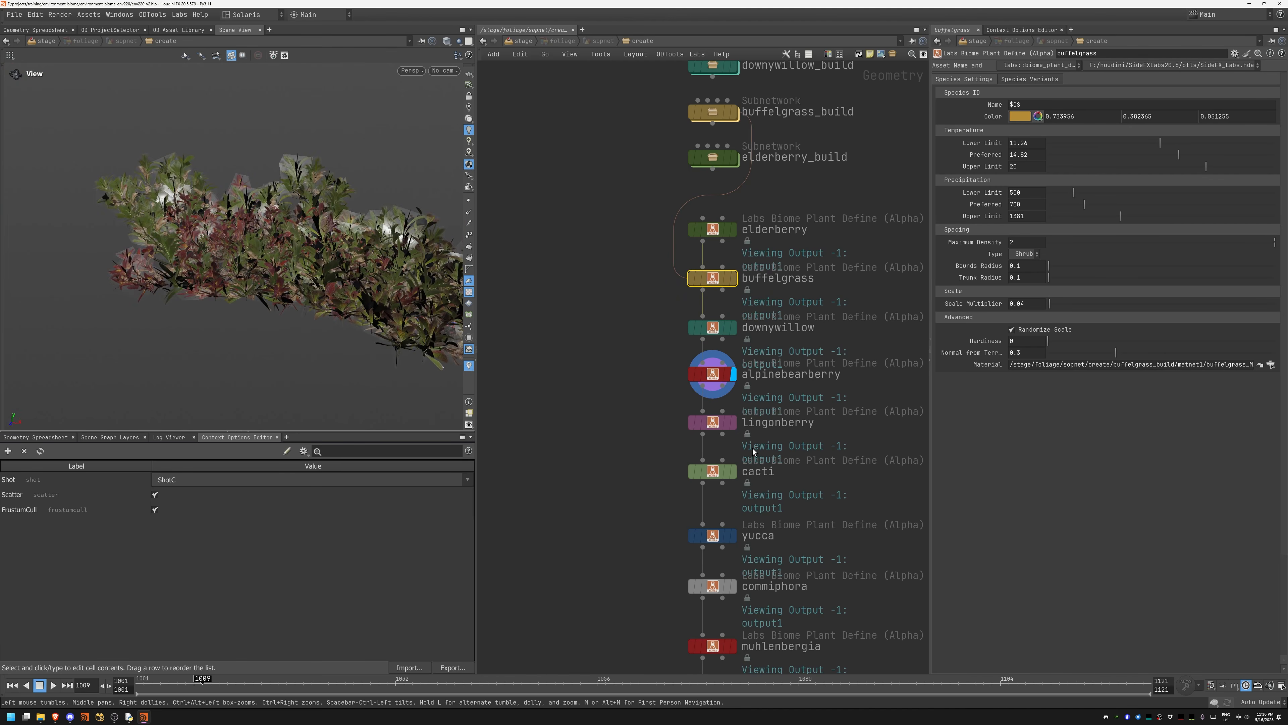
Step: Display the lingonberry and cacti plant definitions, framing the full row of cacti variants
left_click(735, 428)
left_click_drag(213, 287, 292, 329)
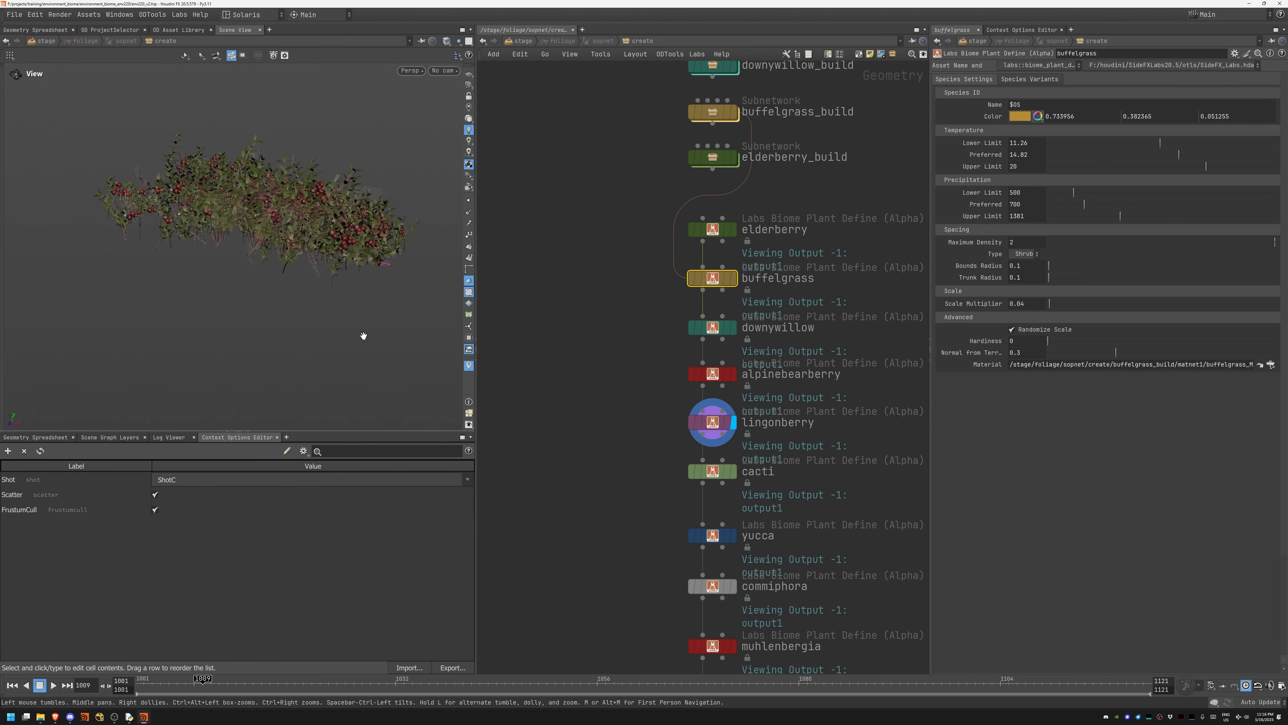
middle_click_drag(764, 519, 739, 359)
left_click(713, 285)
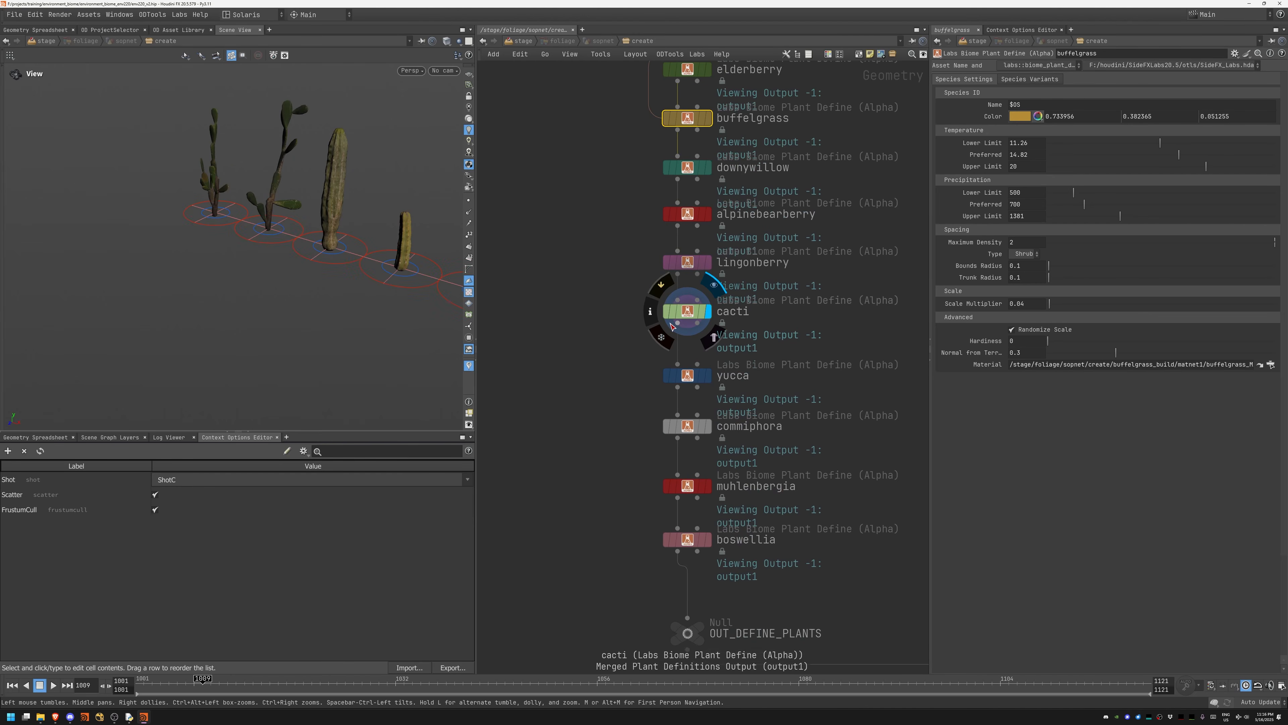
left_click(686, 312)
key("f")
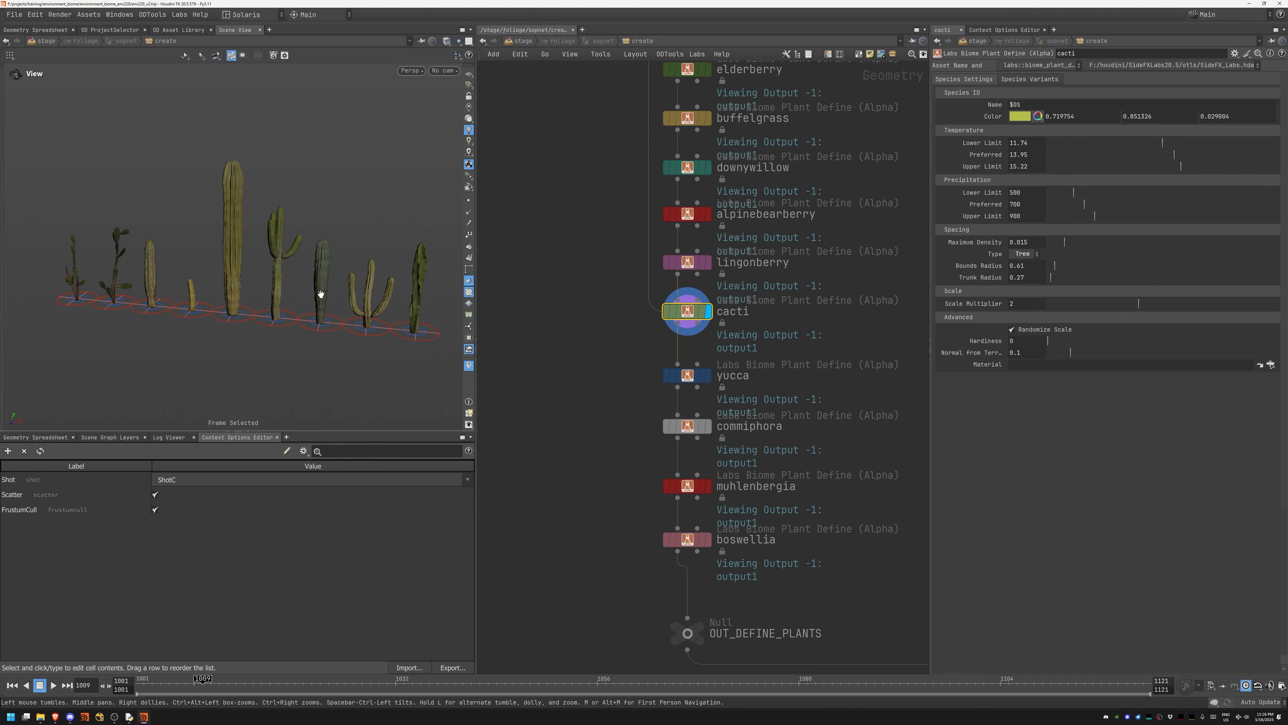
Step: Display the yucca, commiphora, muhlenbergia and boswellia plant definitions one after another to view their geometry
middle_click_drag(629, 396, 616, 268)
mouse_move(693, 253)
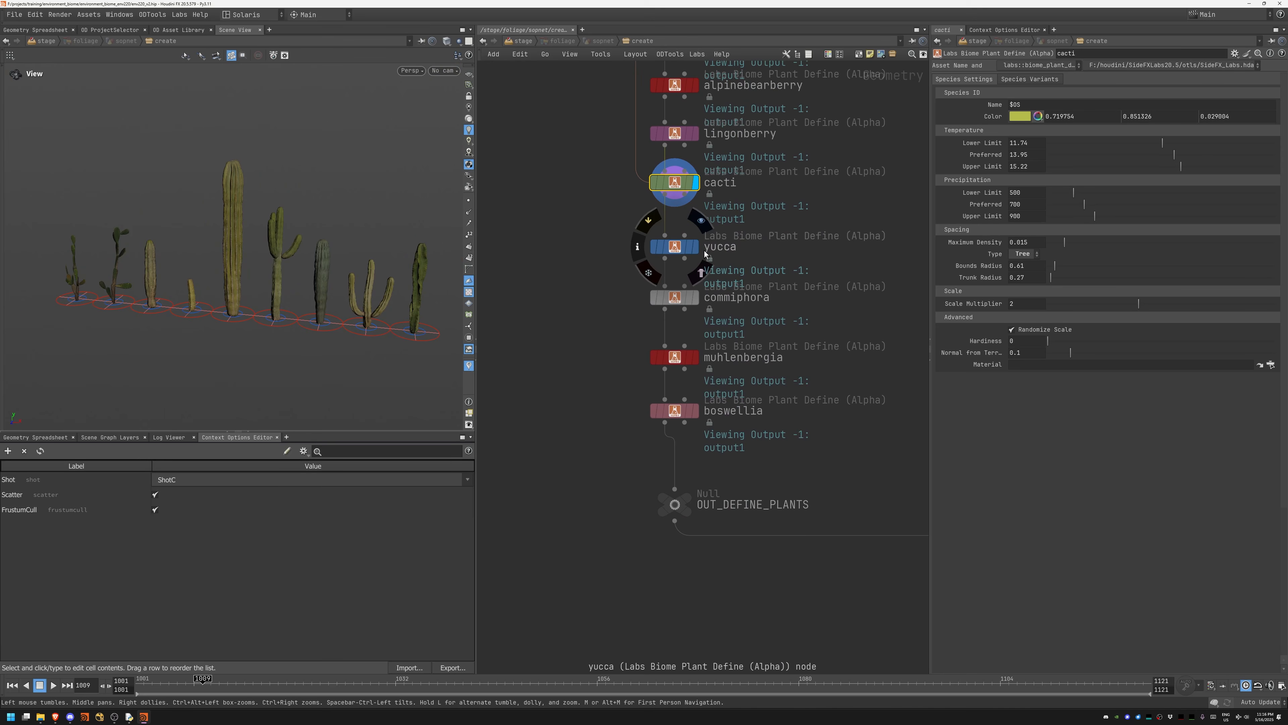
left_click(684, 250)
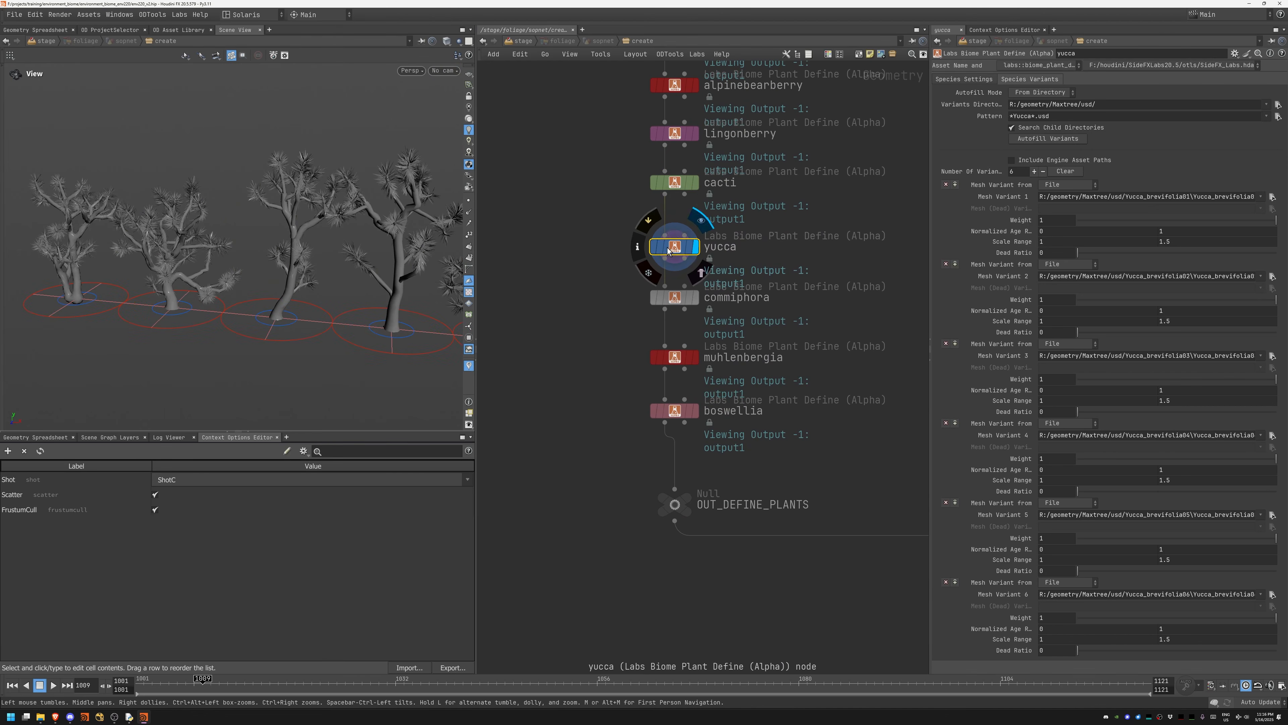
left_click(696, 298)
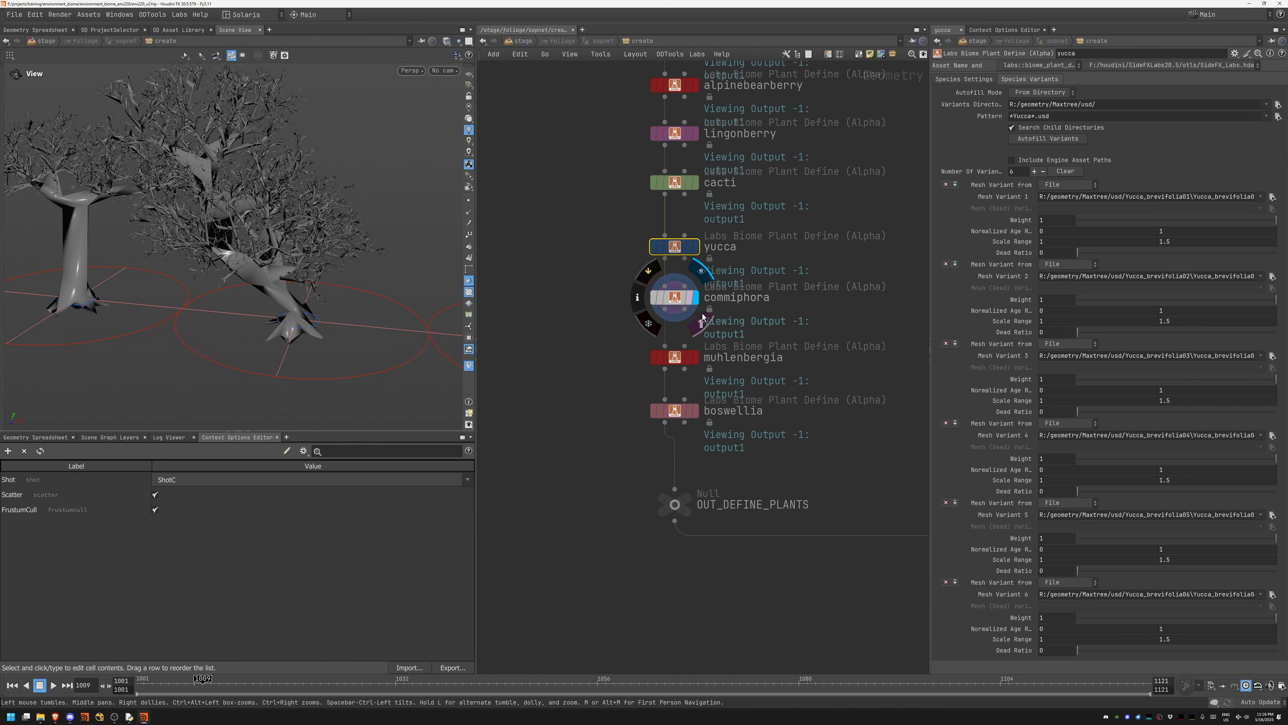
left_click(695, 356)
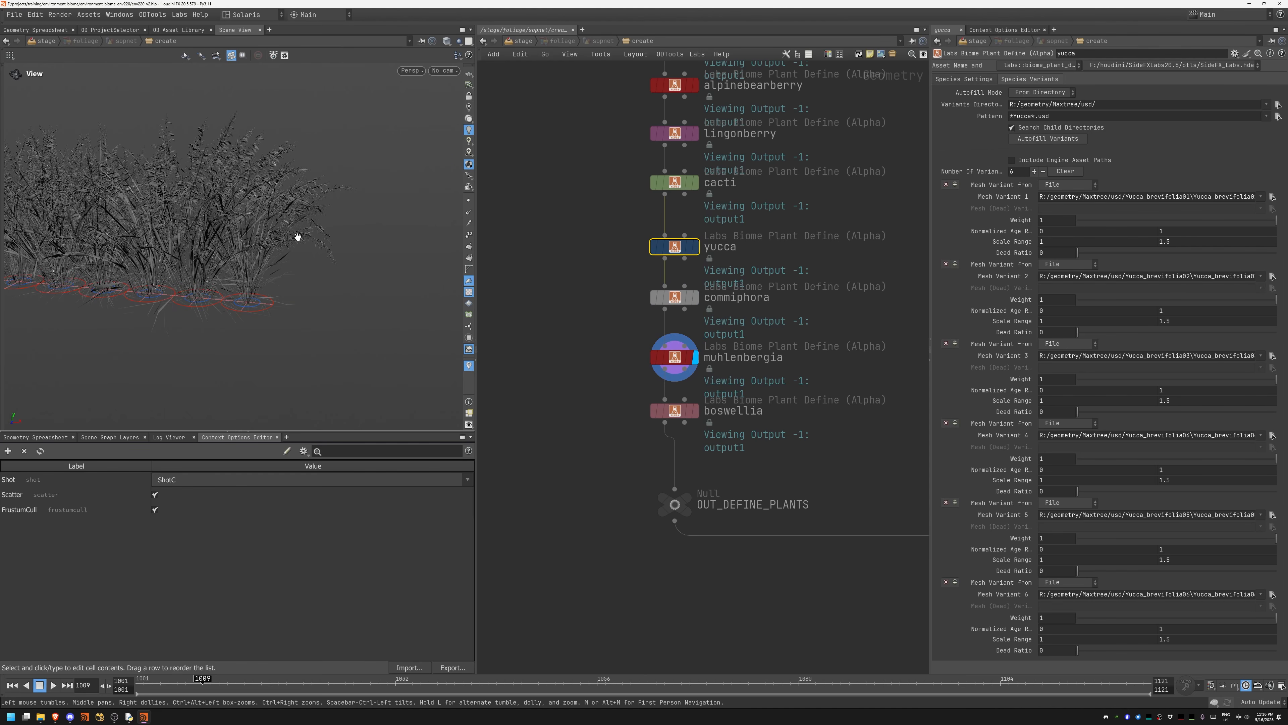
left_click(696, 410)
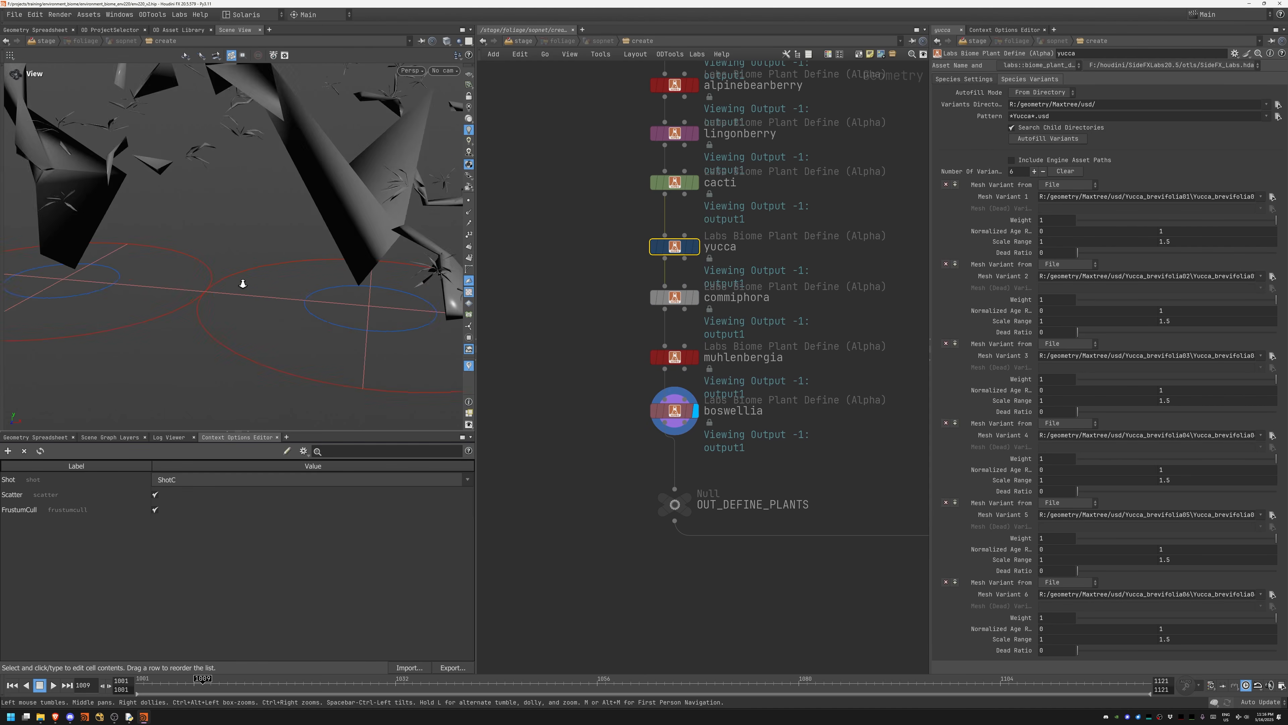
Step: Frame the boswellia trees and select the yucca, commiphora, muhlenbergia and boswellia definition nodes
right_click_drag(62, 344, 51, 349)
middle_click_drag(455, 220, 406, 231)
middle_click_drag(604, 244, 585, 368)
mouse_move(641, 306)
left_mouse_down()
mouse_move(641, 321)
mouse_move(641, 299)
left_mouse_up()
left_click_drag(604, 345, 679, 565)
middle_click_drag(553, 503, 546, 414)
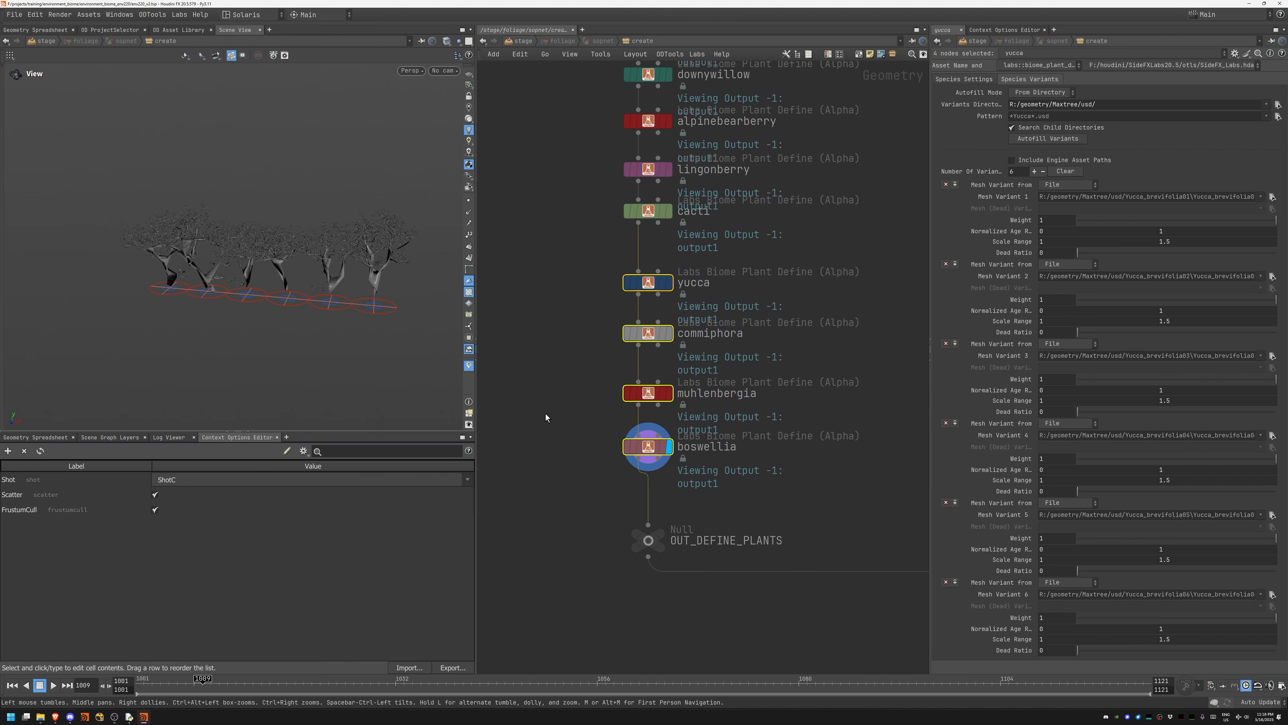
Step: Display the yucca plant definition and review its variants directory, search pattern and mesh variant list
left_click(649, 284)
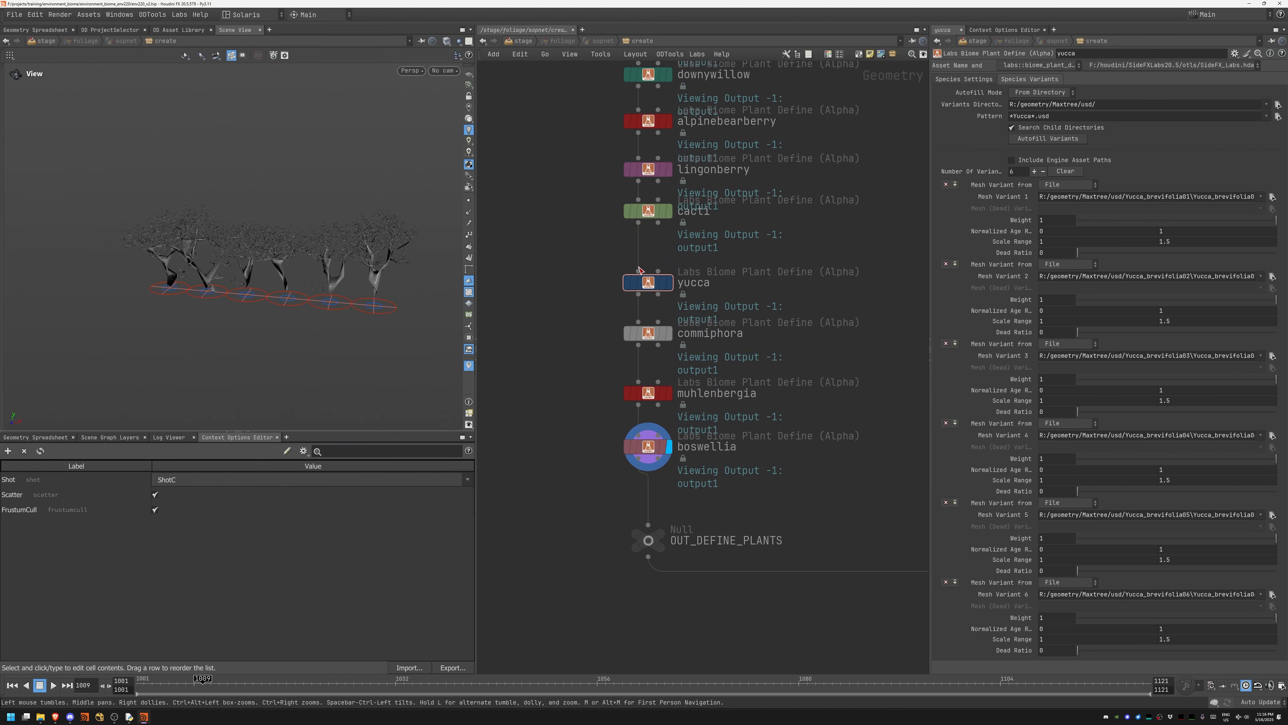
left_click(670, 283)
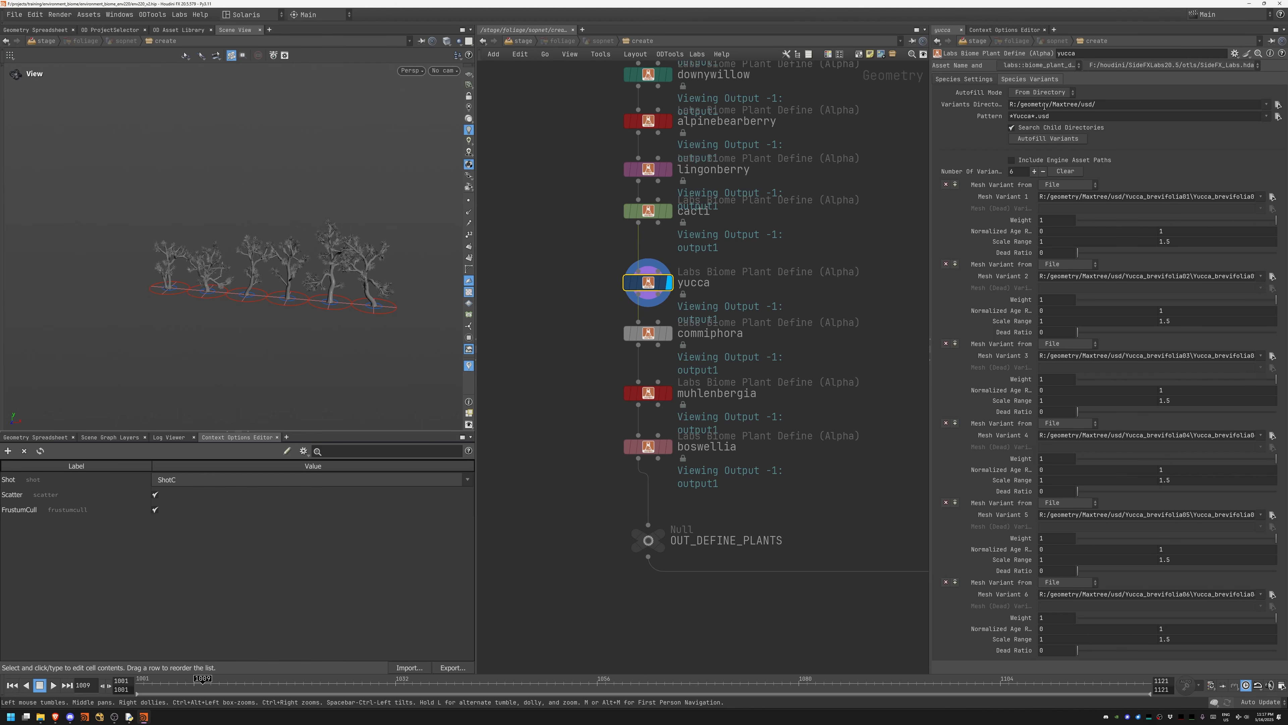
triple_click(1103, 107)
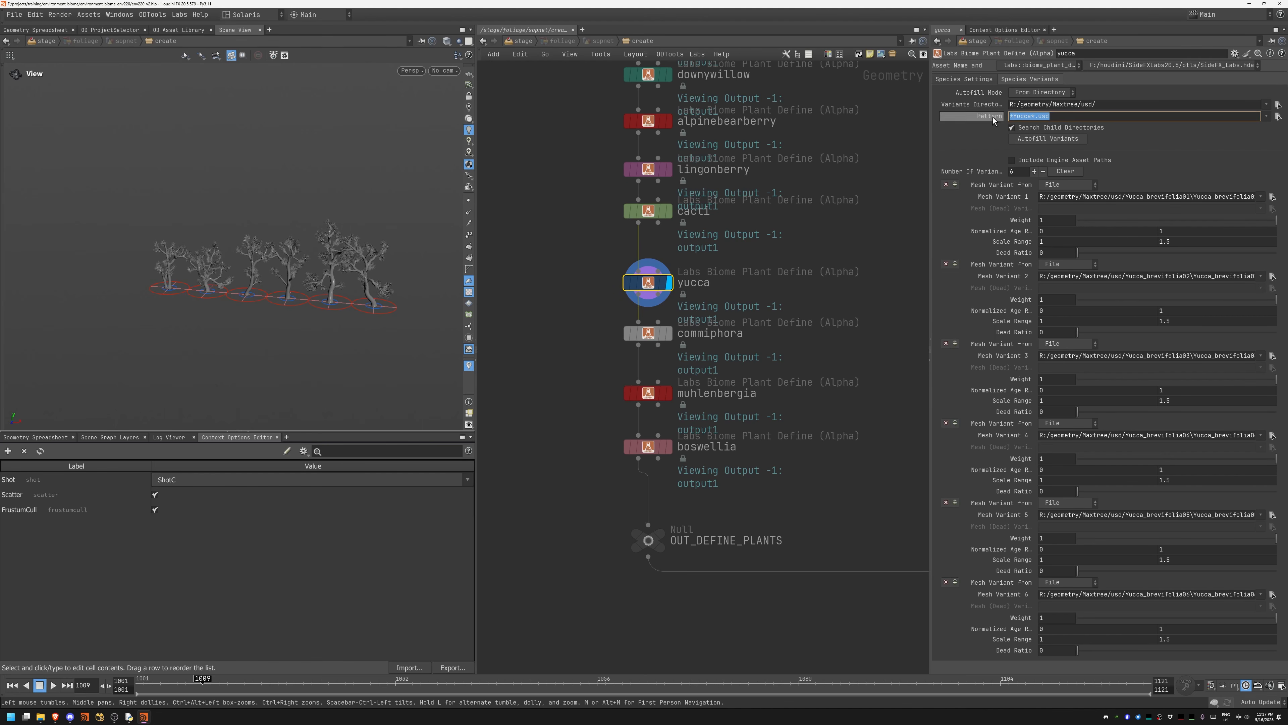
left_click(1287, 203)
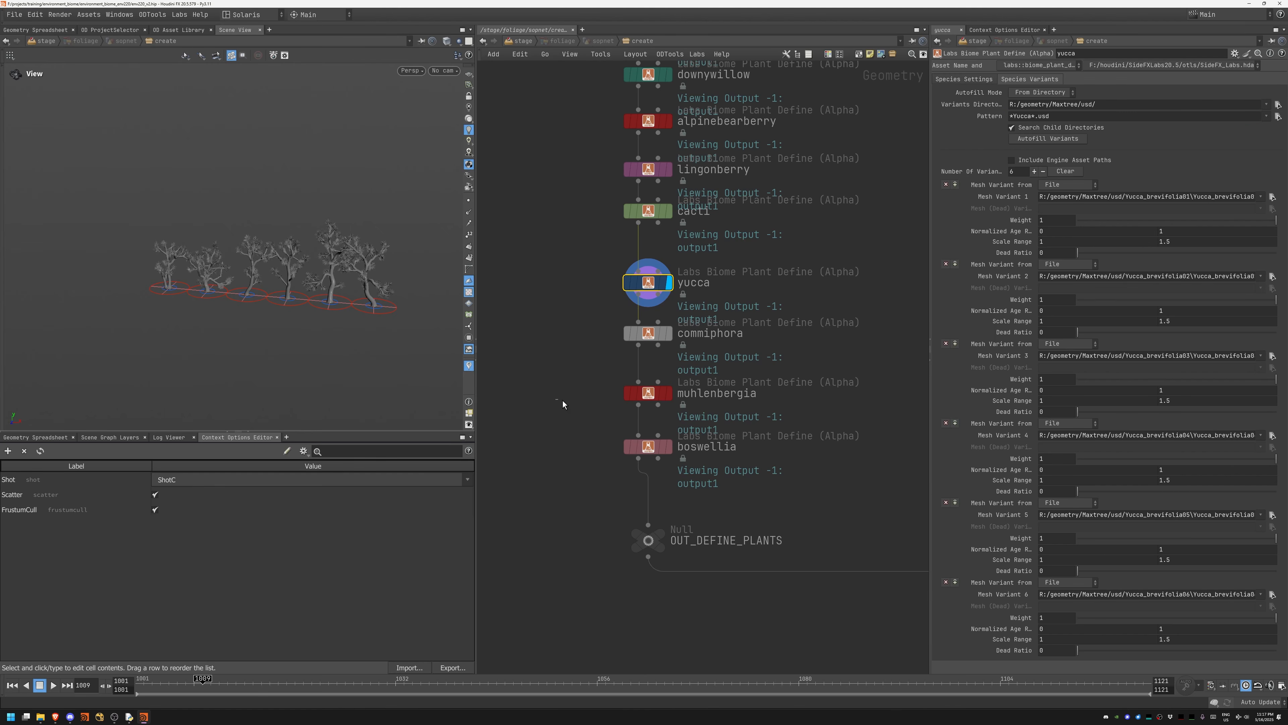
Step: Display biome_plant_scatter1 and frame its scattered plant points over the terrain
middle_click_drag(791, 467, 452, 336)
middle_click_drag(883, 416, 621, 348)
middle_click_drag(670, 563, 678, 411)
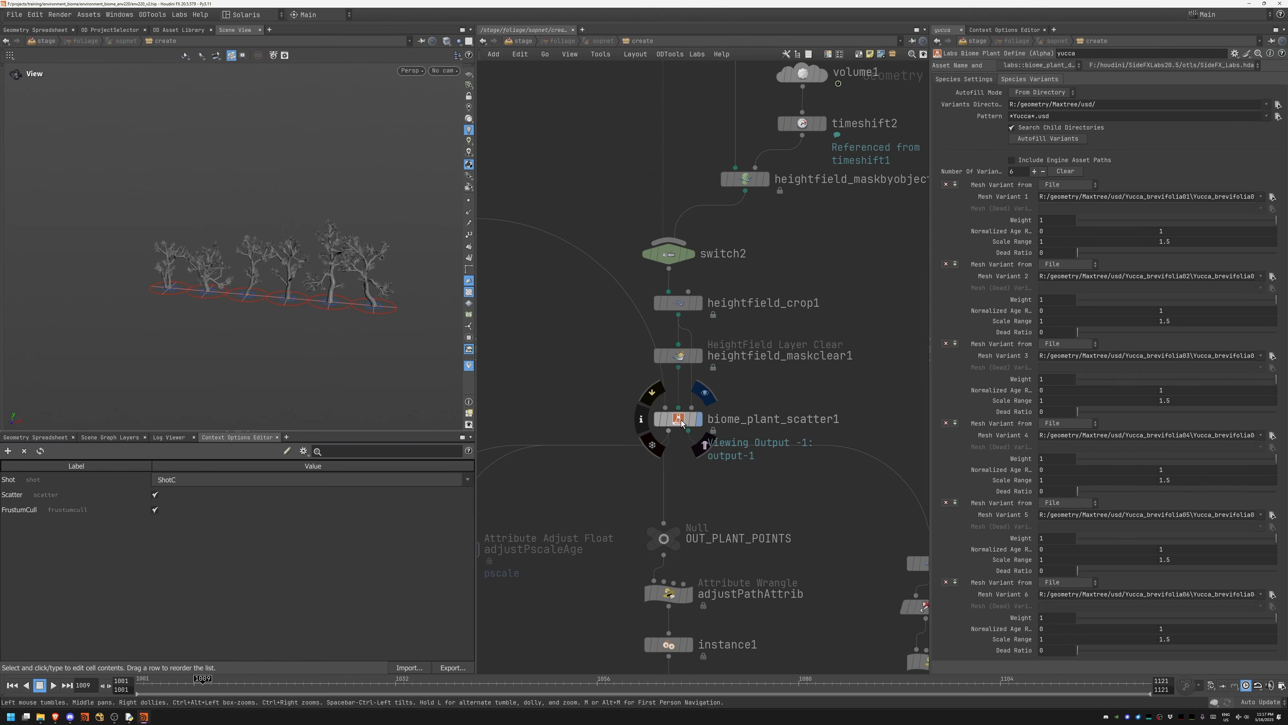
key("space+g")
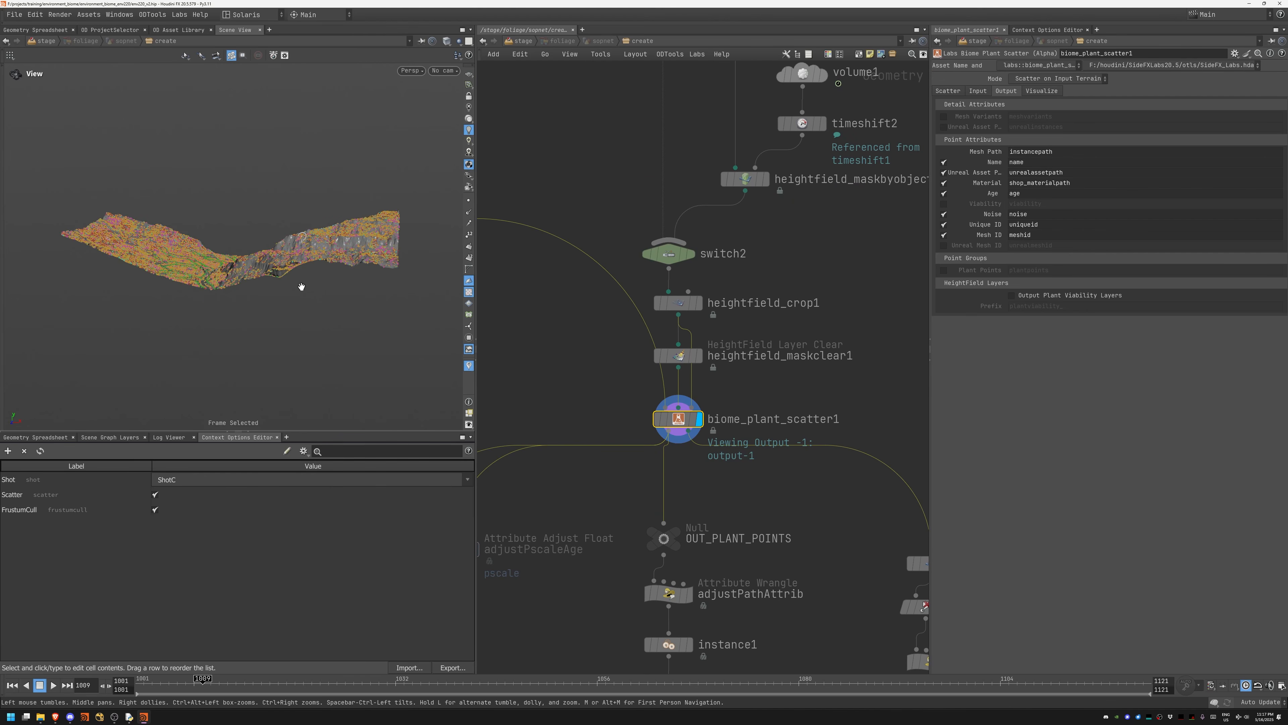
left_click_drag(197, 244, 233, 300)
right_click_drag(232, 299, 302, 287)
left_click_drag(302, 287, 297, 343)
mouse_move(296, 342)
right_mouse_down()
mouse_move(348, 341)
mouse_move(293, 347)
mouse_move(326, 349)
mouse_move(310, 350)
right_mouse_up()
Step: Display the instance1 node and set its instances to show as Full Geometry
middle_click_drag(715, 531, 791, 343)
left_click(766, 458)
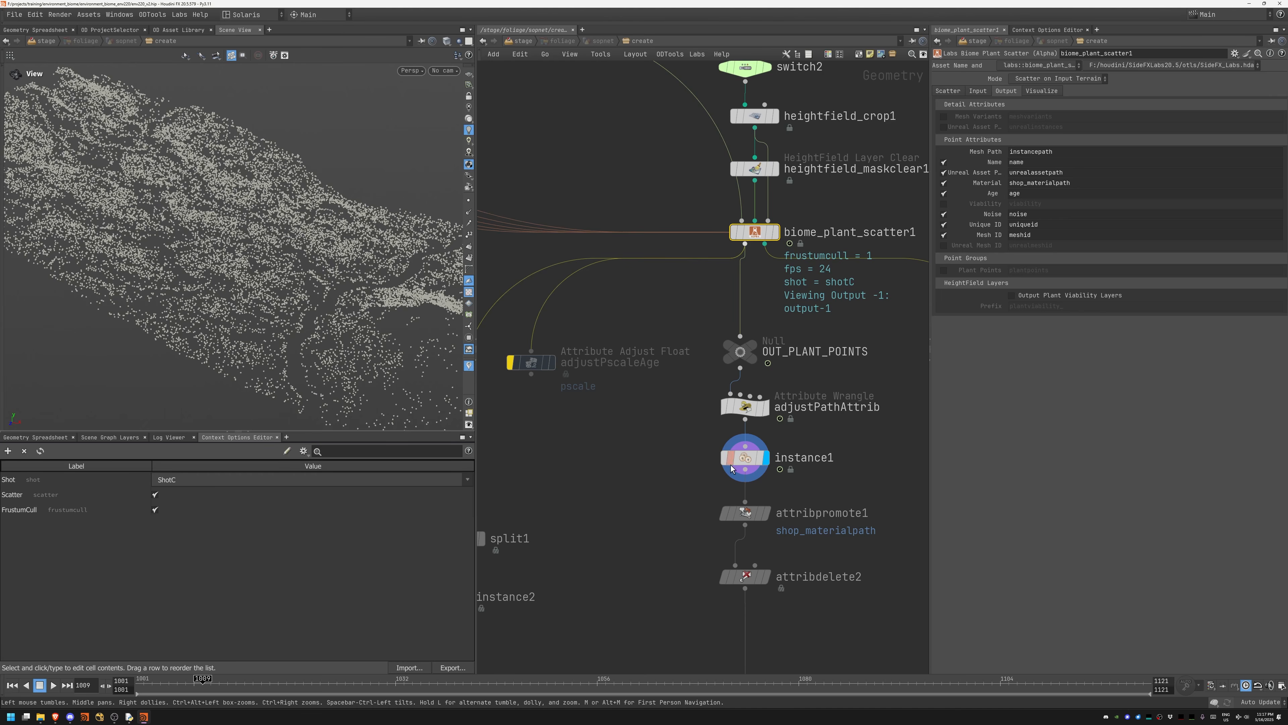
left_click(725, 466)
left_click(1037, 100)
left_click(1034, 113)
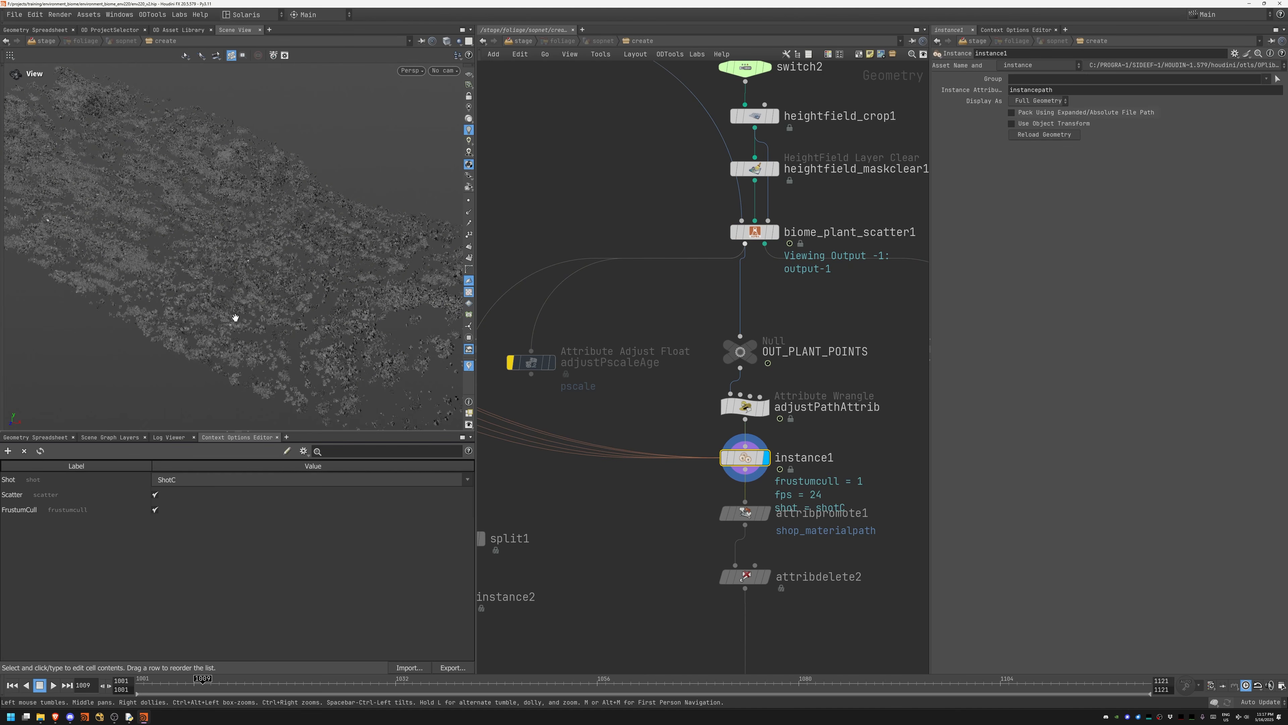
Step: Inspect the full-geometry plant instances across the terrain from close up and from a distance
scroll(351, 334, "up", 10)
middle_click_drag(351, 334, 328, 257)
left_click_drag(328, 256, 284, 289)
scroll(284, 289, "down", 15)
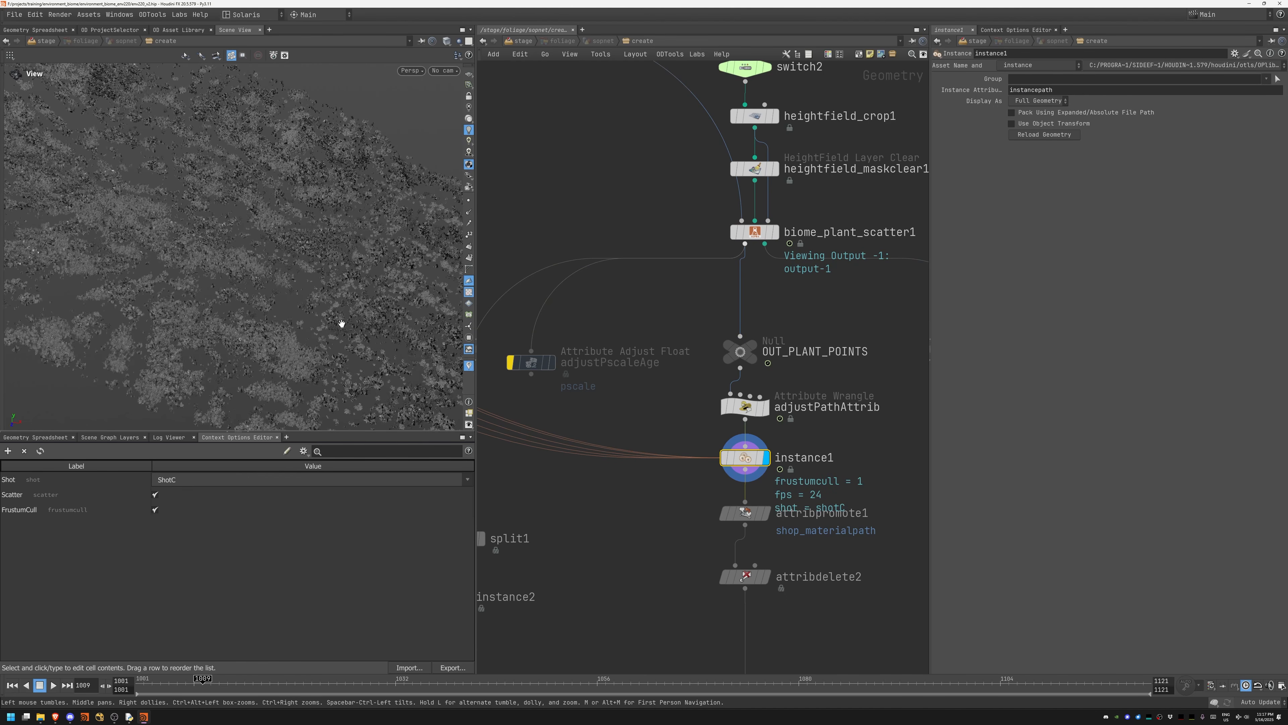
left_click_drag(364, 314, 368, 279)
middle_click_drag(368, 279, 250, 326)
scroll(250, 325, "up", 8)
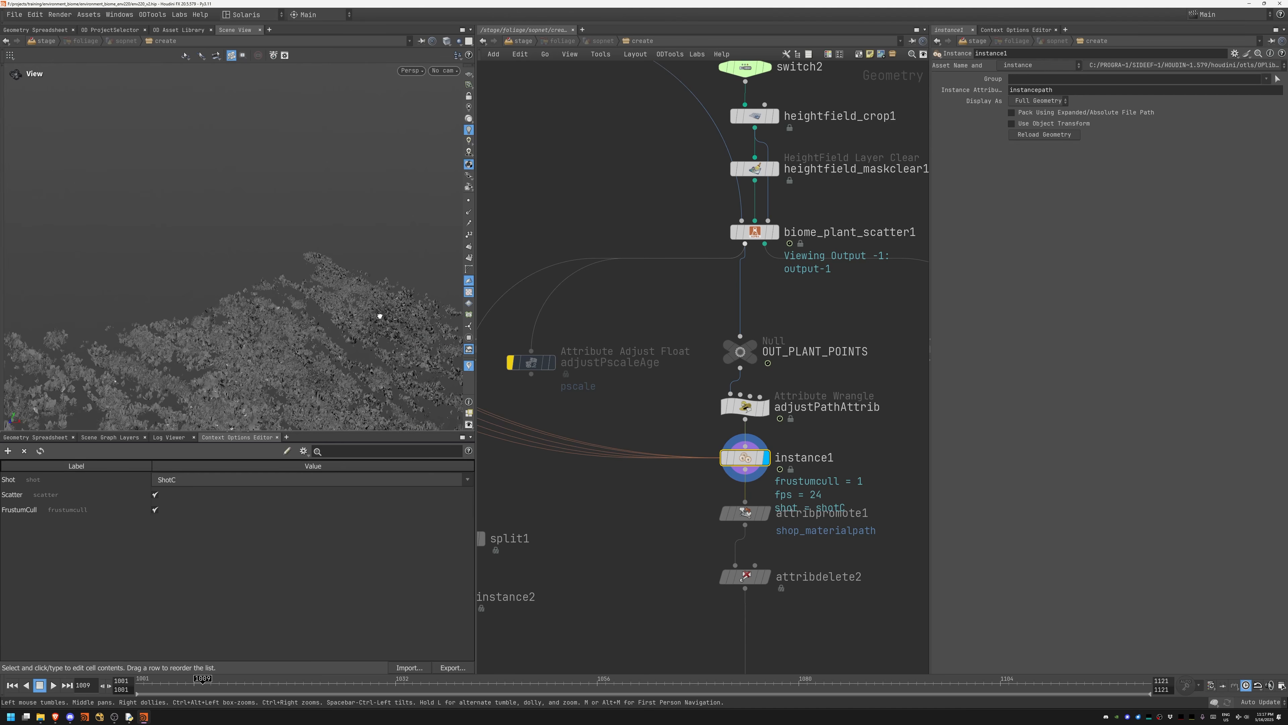
Step: Display the foliage file cache, frame the whole point set and check the node's geometry info
middle_click_drag(625, 483, 677, 380)
middle_click_drag(653, 471, 440, 389)
middle_click_drag(791, 398, 844, 226)
left_click(664, 362)
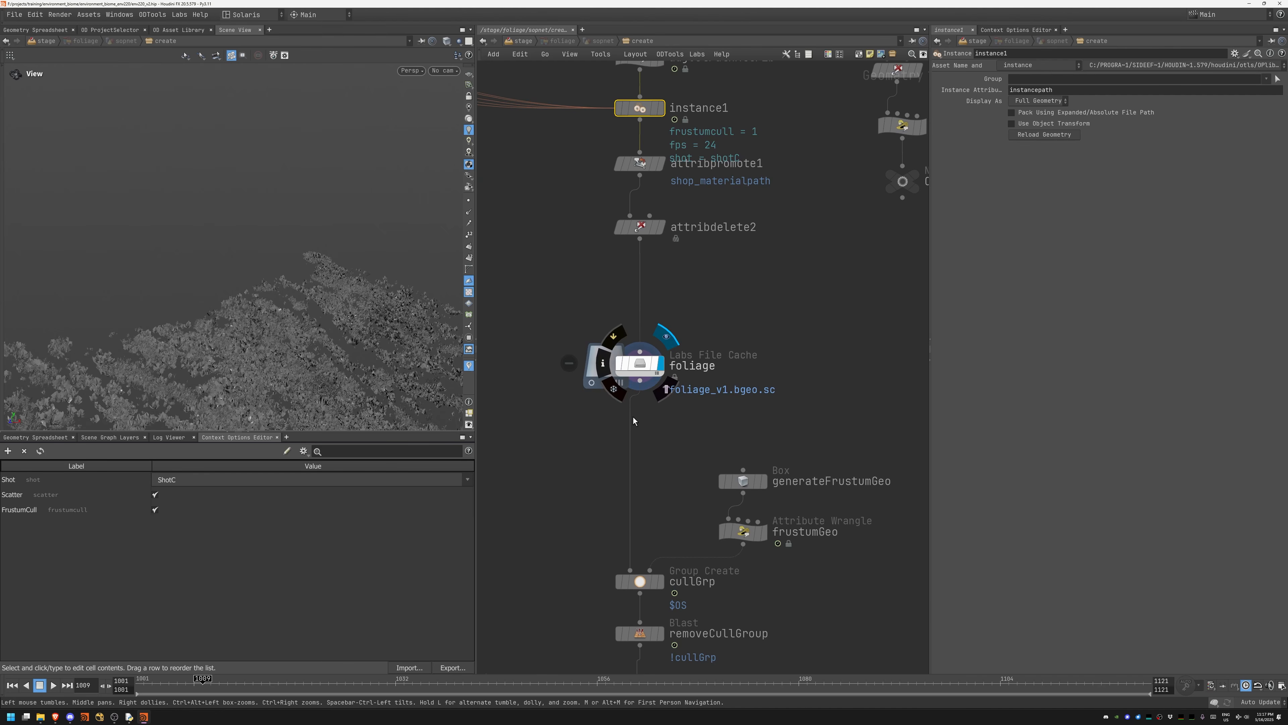
left_click(648, 375)
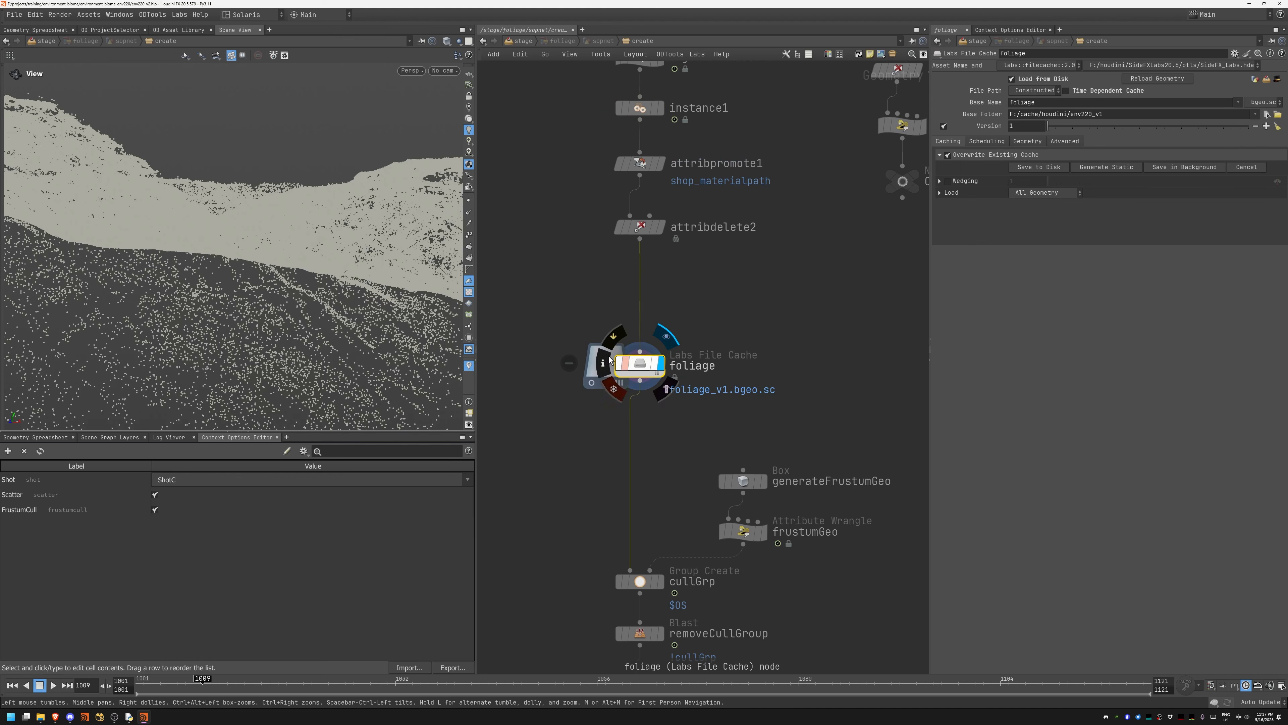
right_click_drag(312, 296, 268, 250)
middle_click_drag(268, 250, 271, 205)
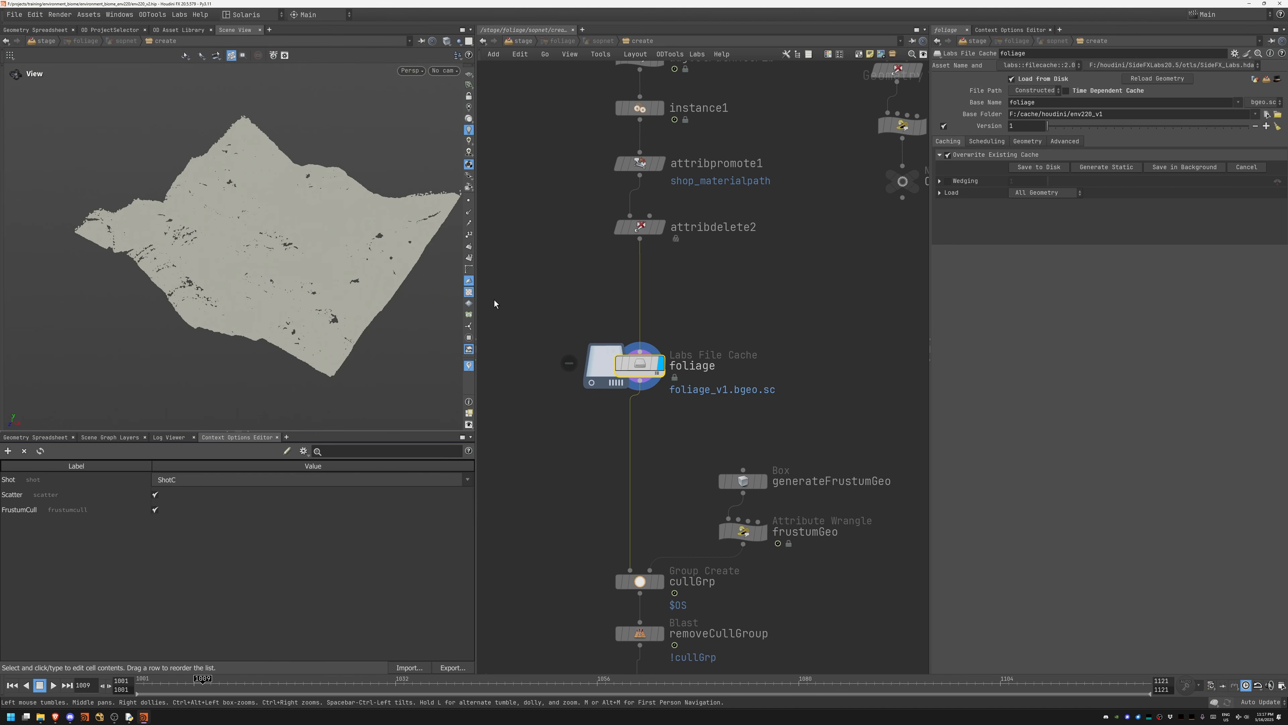
middle_click(646, 366)
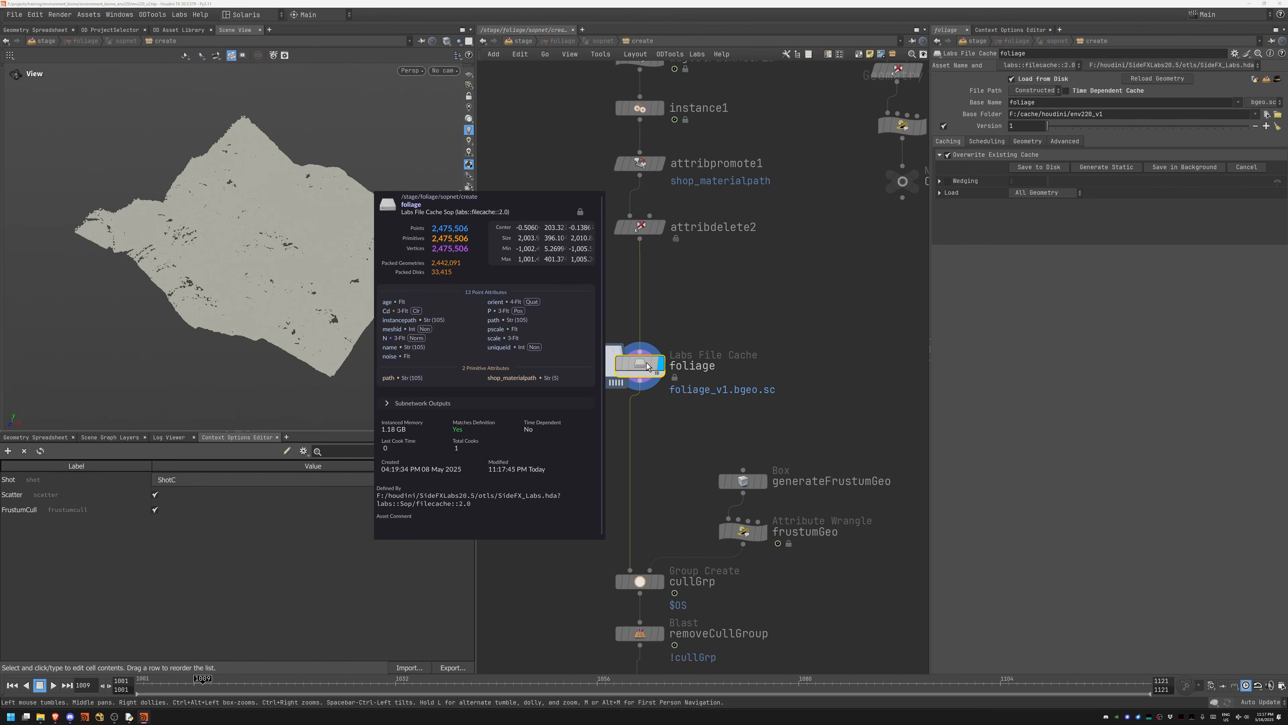
Step: Display the generateFrustumGeo box and the frustumGeo wrangle to view the camera frustum shape and its VEX code
middle_click_drag(662, 487, 636, 308)
left_click(738, 302)
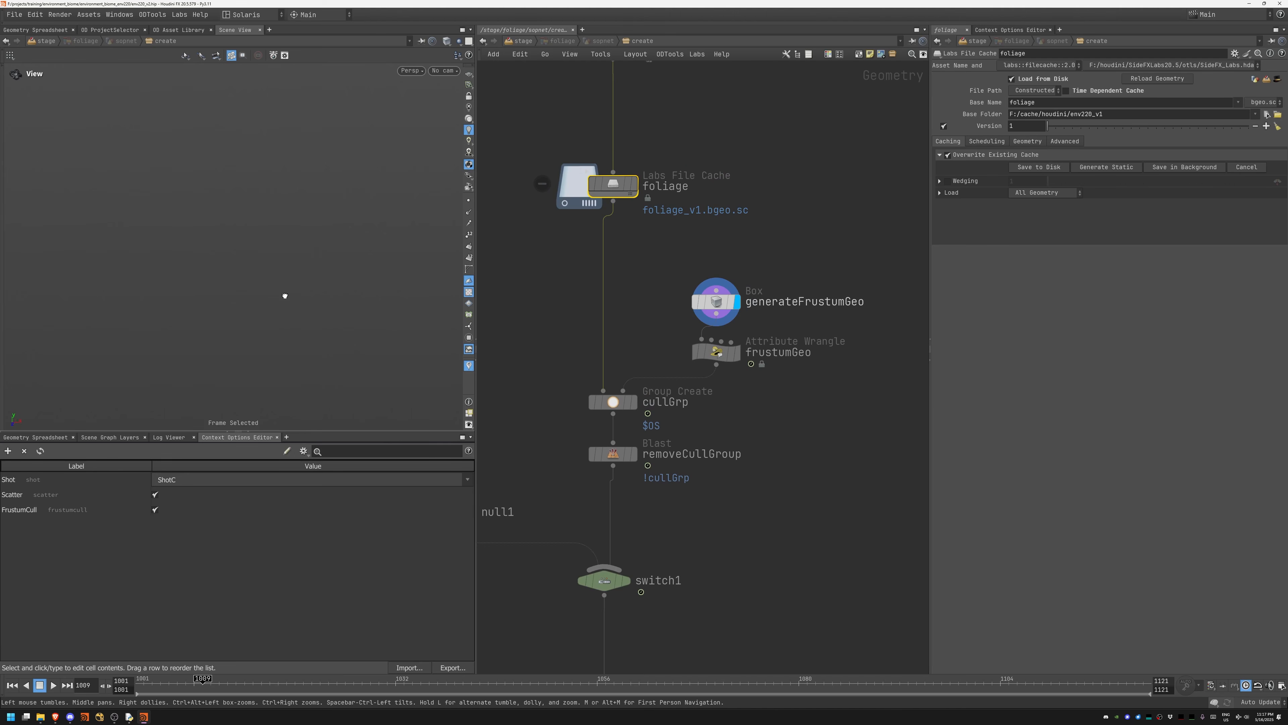
left_click(736, 352)
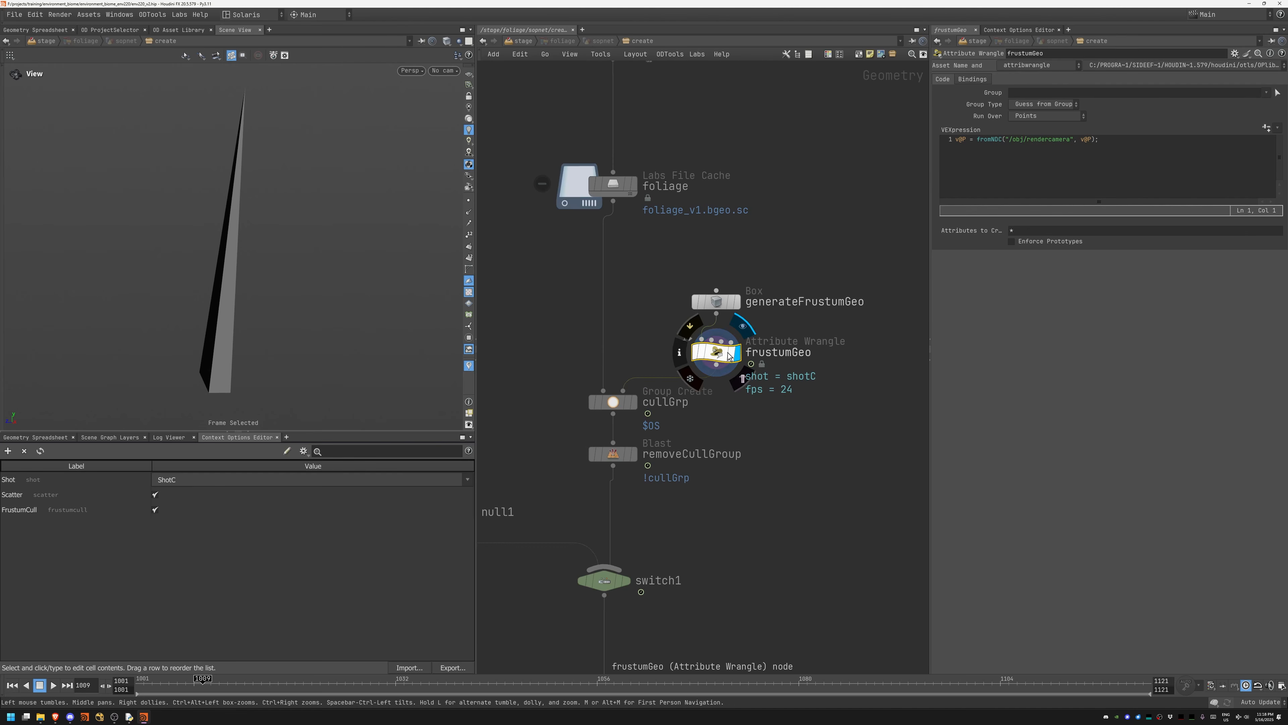
Step: Display the cullGrp node and examine its bounding-object settings and the foliage points inside the camera frustum
left_click(618, 397)
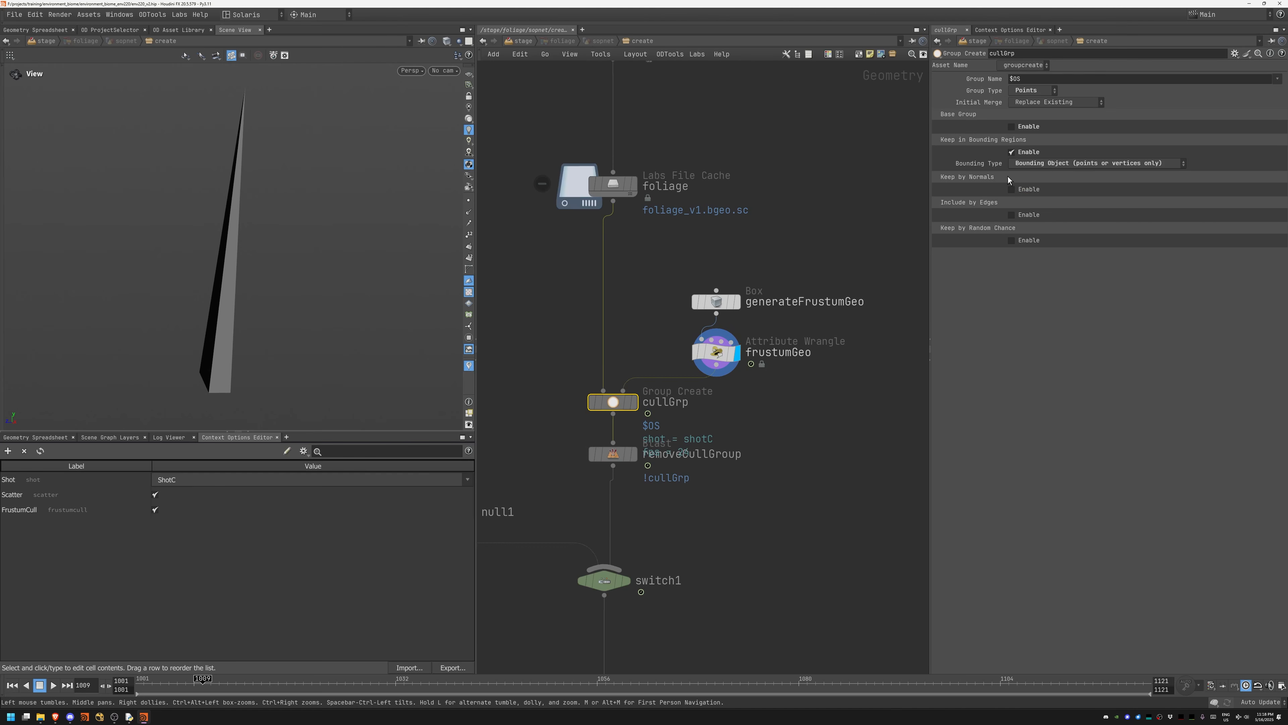
middle_click_drag(651, 447, 727, 352)
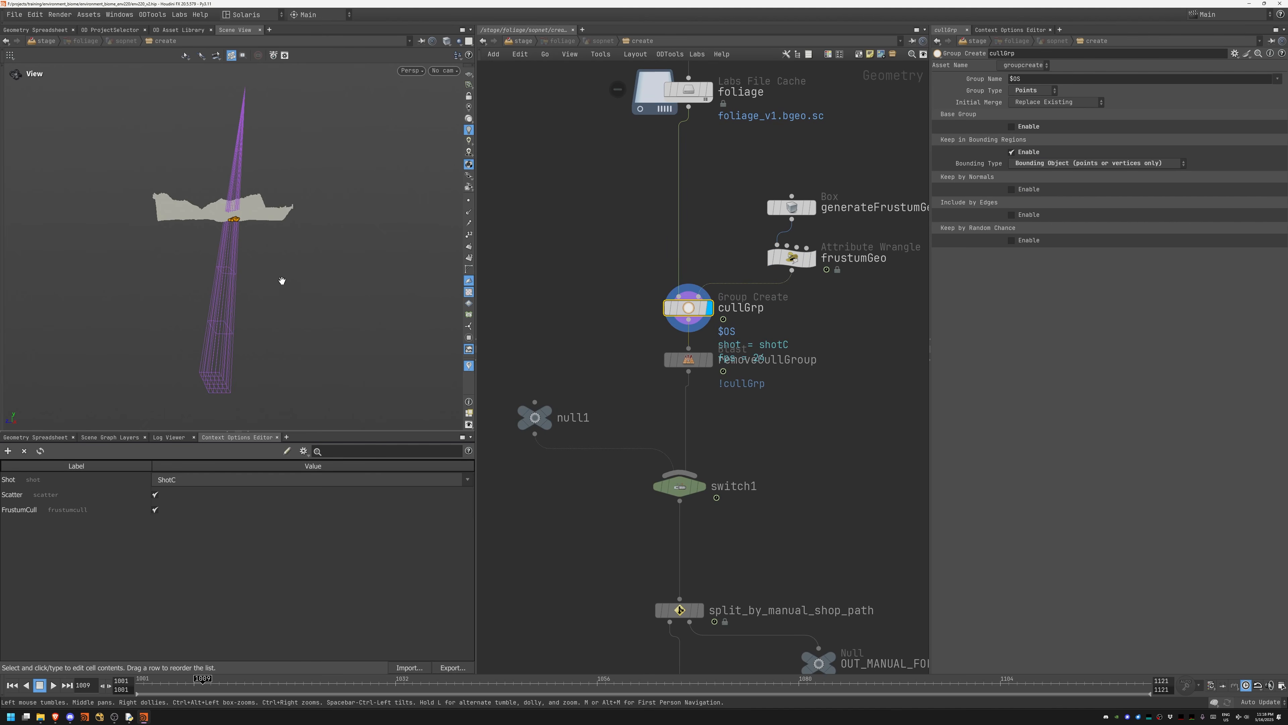
left_click_drag(232, 297, 383, 193)
right_click_drag(384, 194, 340, 241)
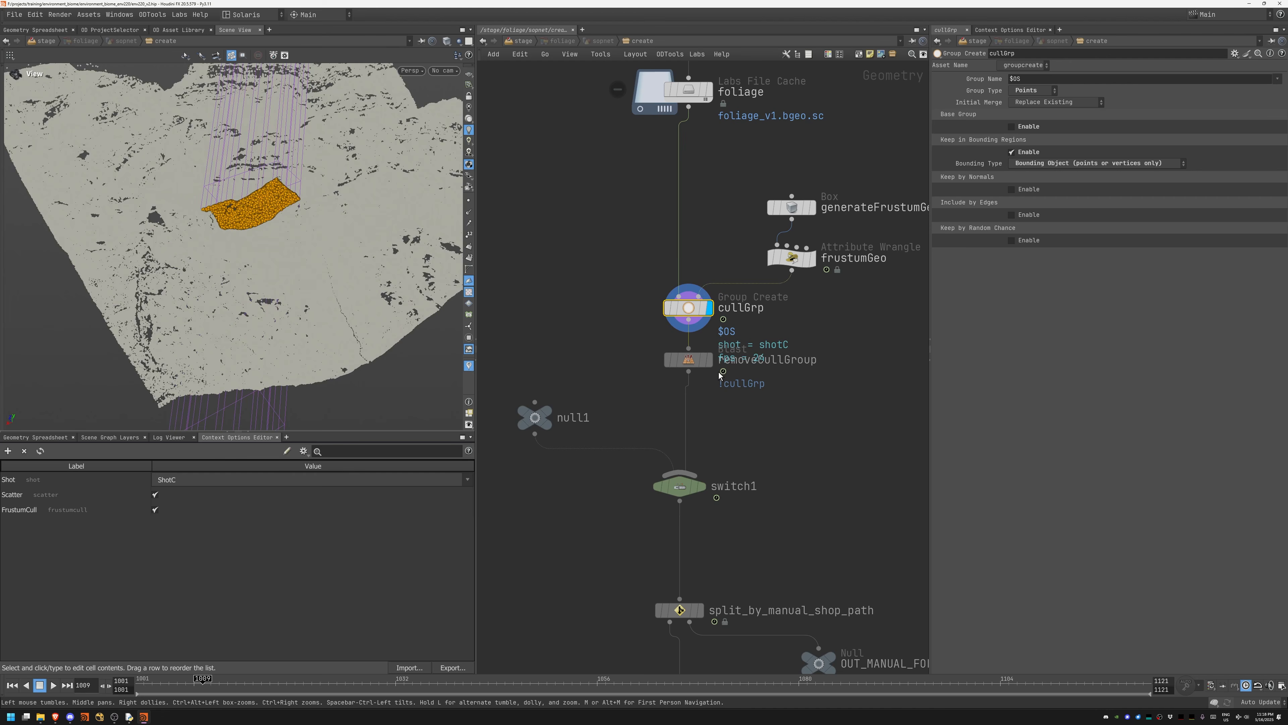
Step: Display removeCullGroup and output0 to view the culled foliage and the end of the network
left_click(710, 359)
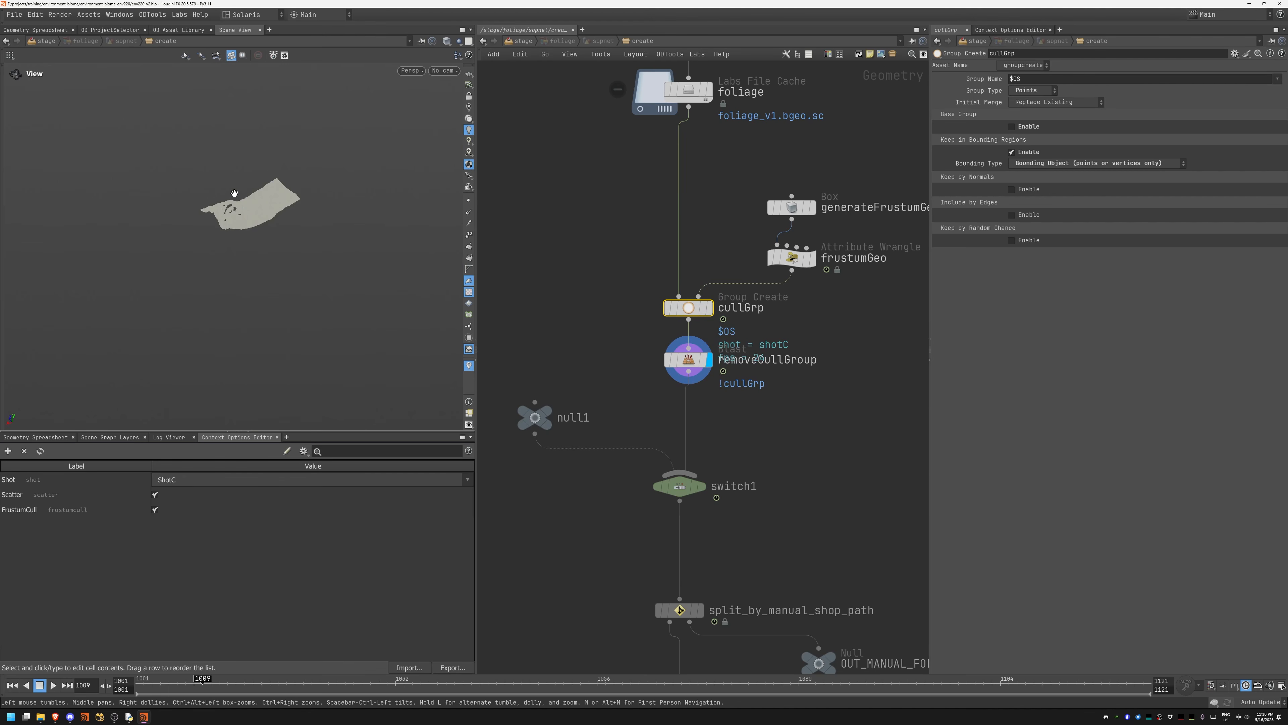
middle_click_drag(782, 499, 759, 256)
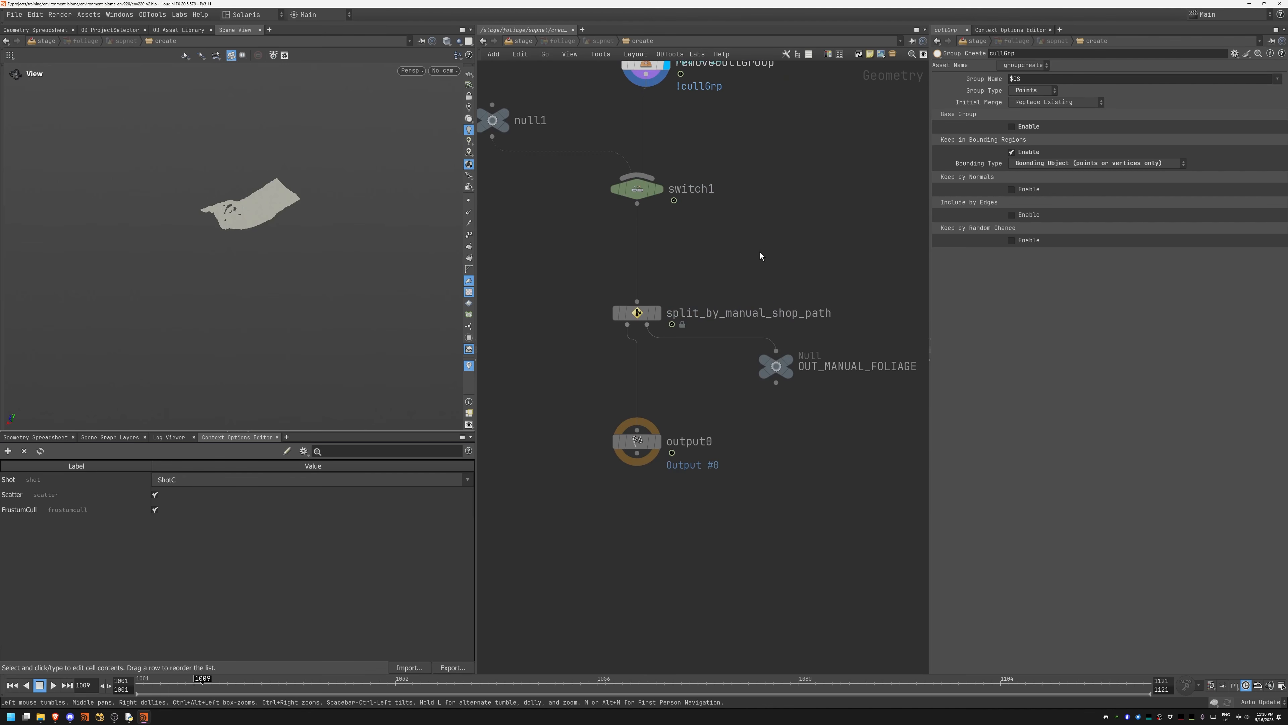
left_click(657, 441)
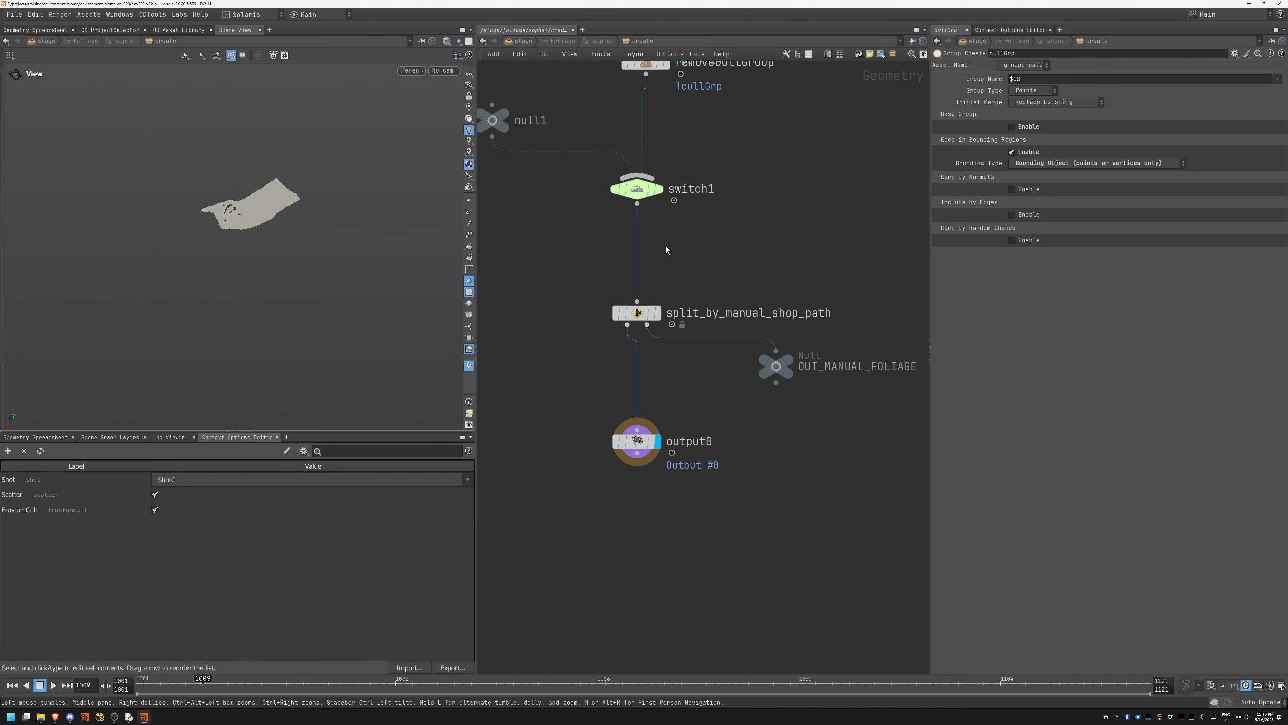
middle_click_drag(667, 250, 716, 363)
middle_click_drag(811, 430, 738, 322)
left_click_drag(565, 277, 562, 315)
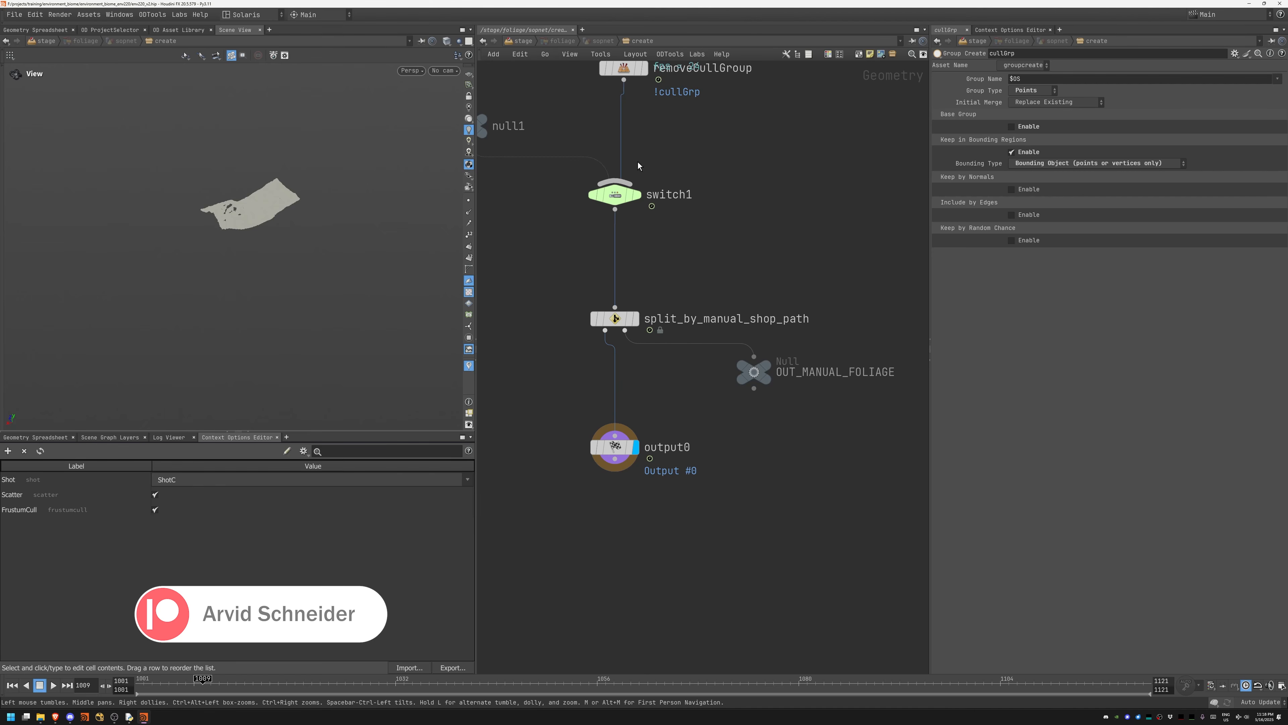
Step: Return to the stage network and review the material assignments and geometry paths of foliage_manual
left_click(521, 41)
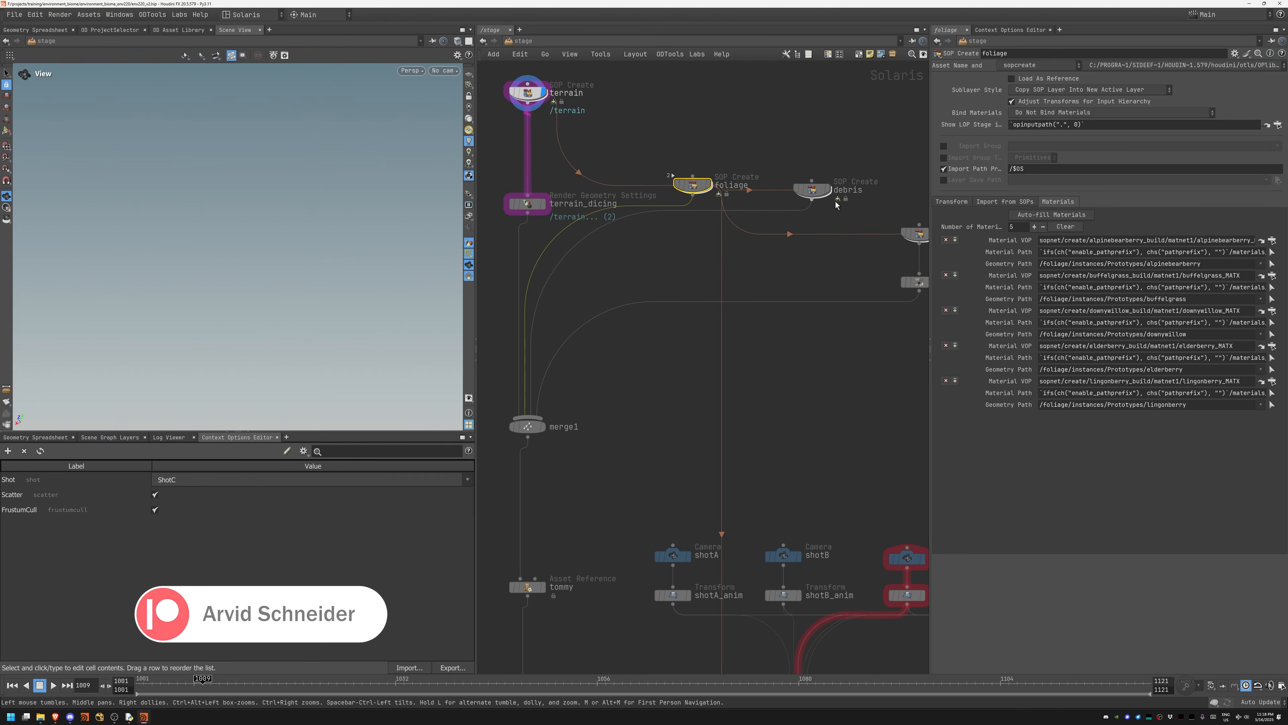
middle_click_drag(836, 205, 692, 201)
left_click(774, 229)
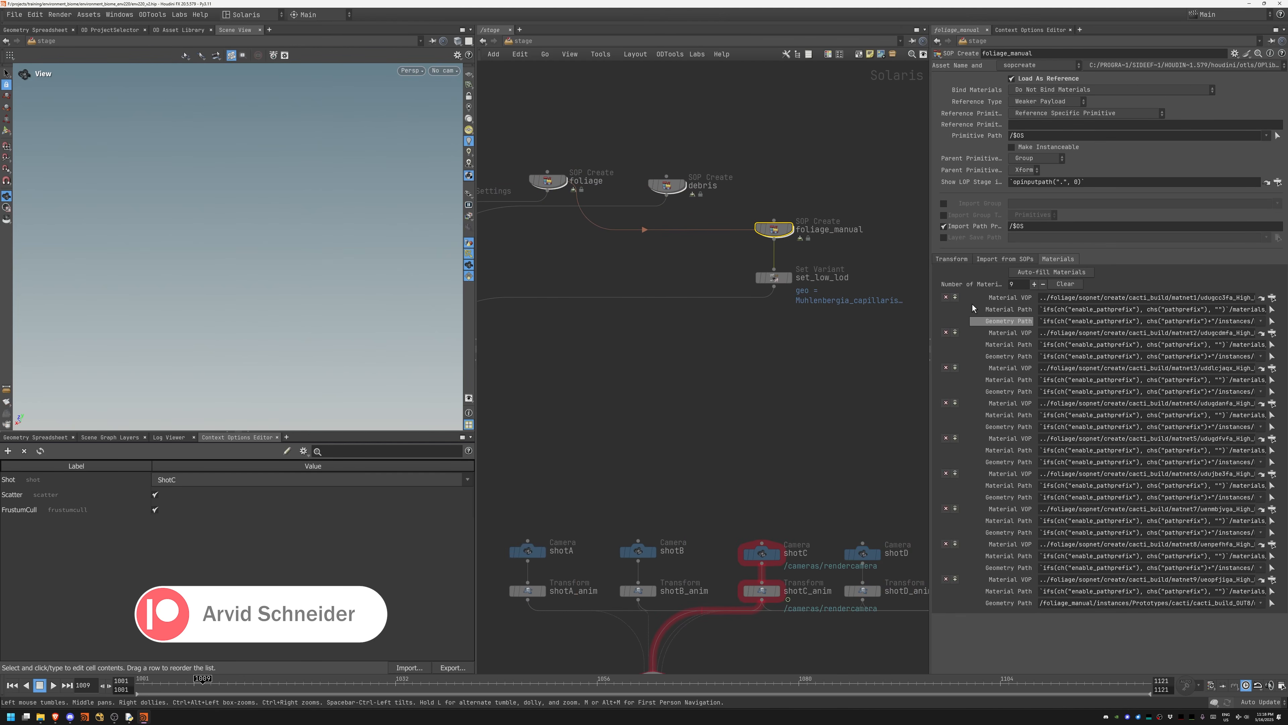
left_click_drag(1195, 321, 1261, 299)
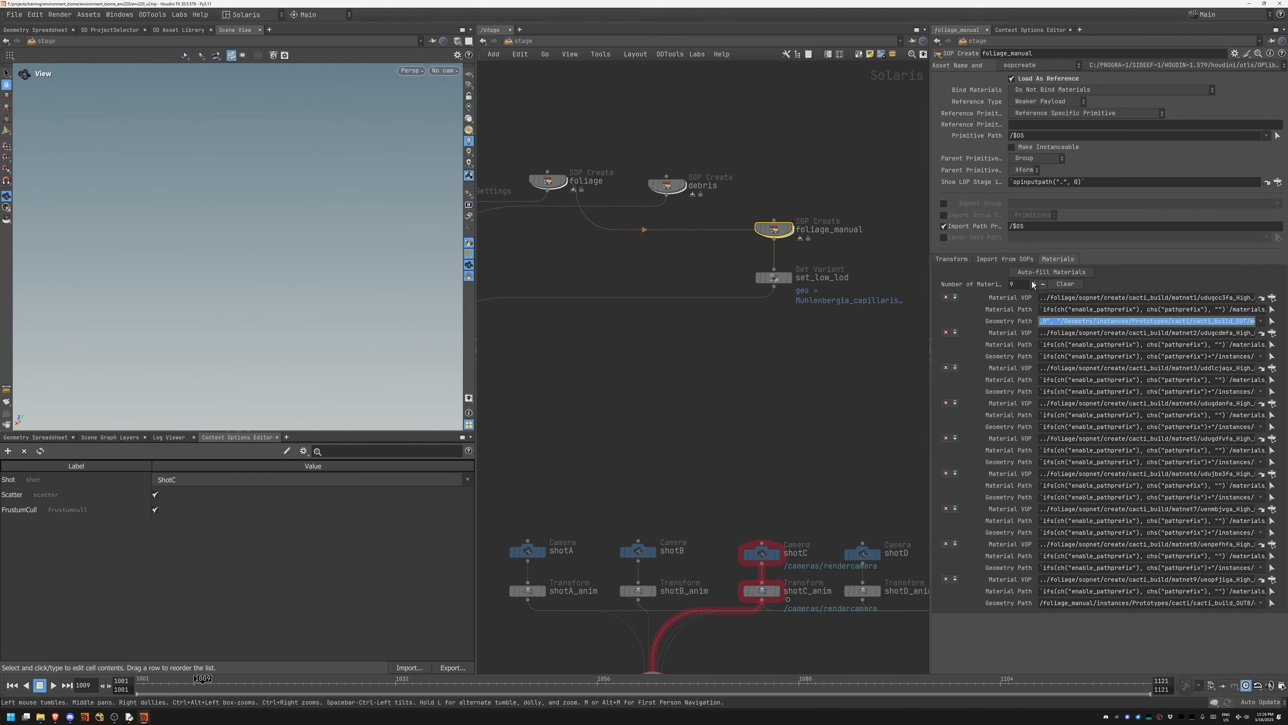
Step: Display the foliage SOP Create node in the stage and view its scattered plants across the hillside
middle_click_drag(562, 139, 717, 206)
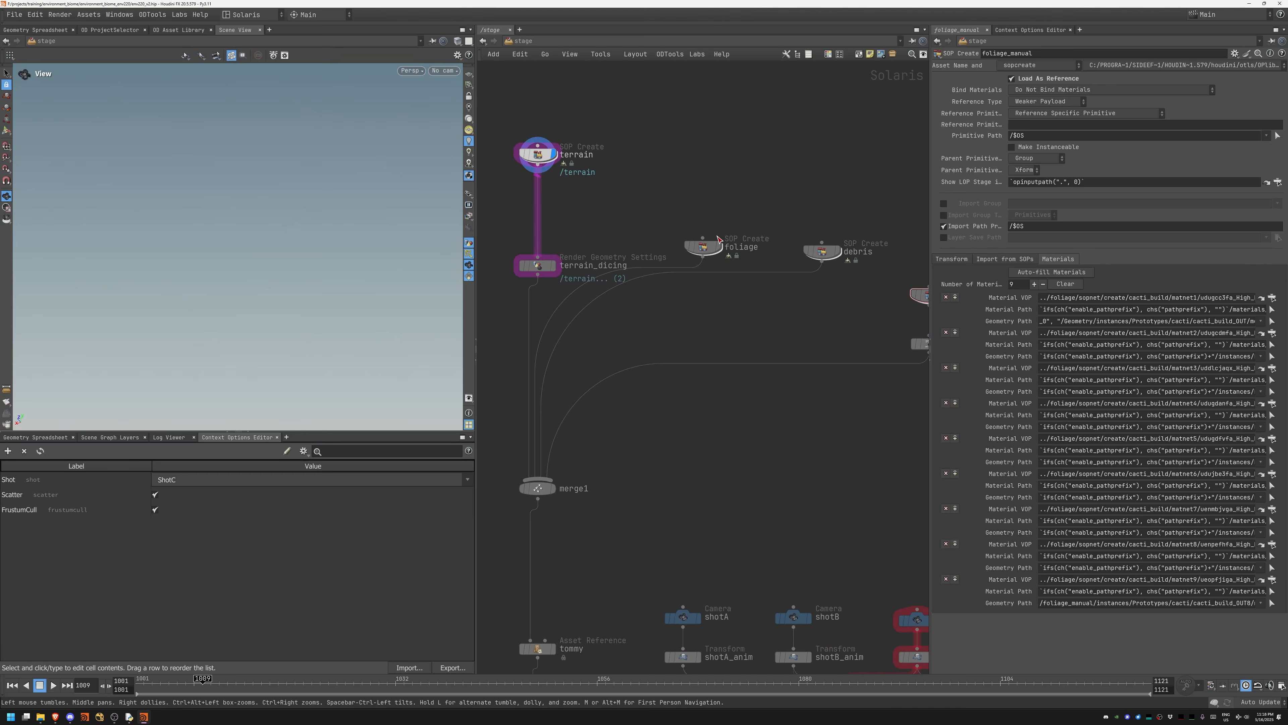
left_click(707, 246)
left_click(719, 247)
left_click_drag(272, 197, 265, 215)
right_click_drag(265, 215, 213, 264)
left_click_drag(213, 264, 198, 276)
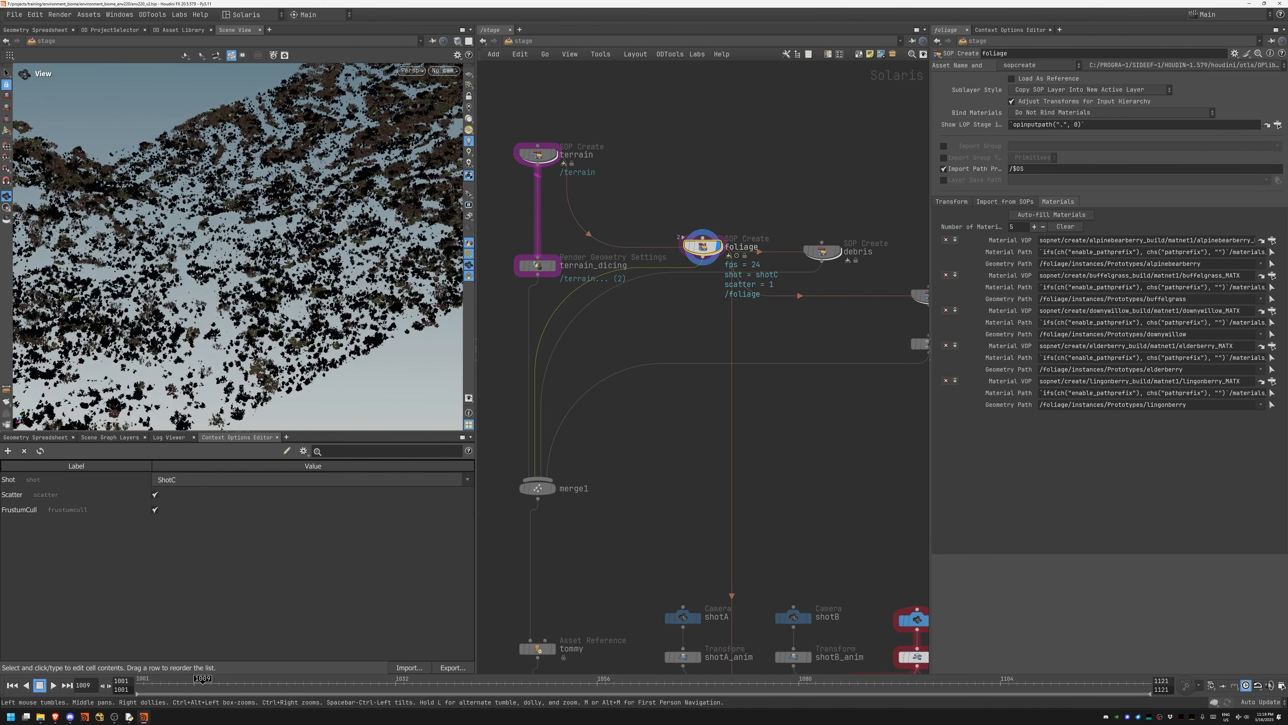
right_click_drag(198, 276, 264, 284)
middle_click_drag(264, 284, 303, 291)
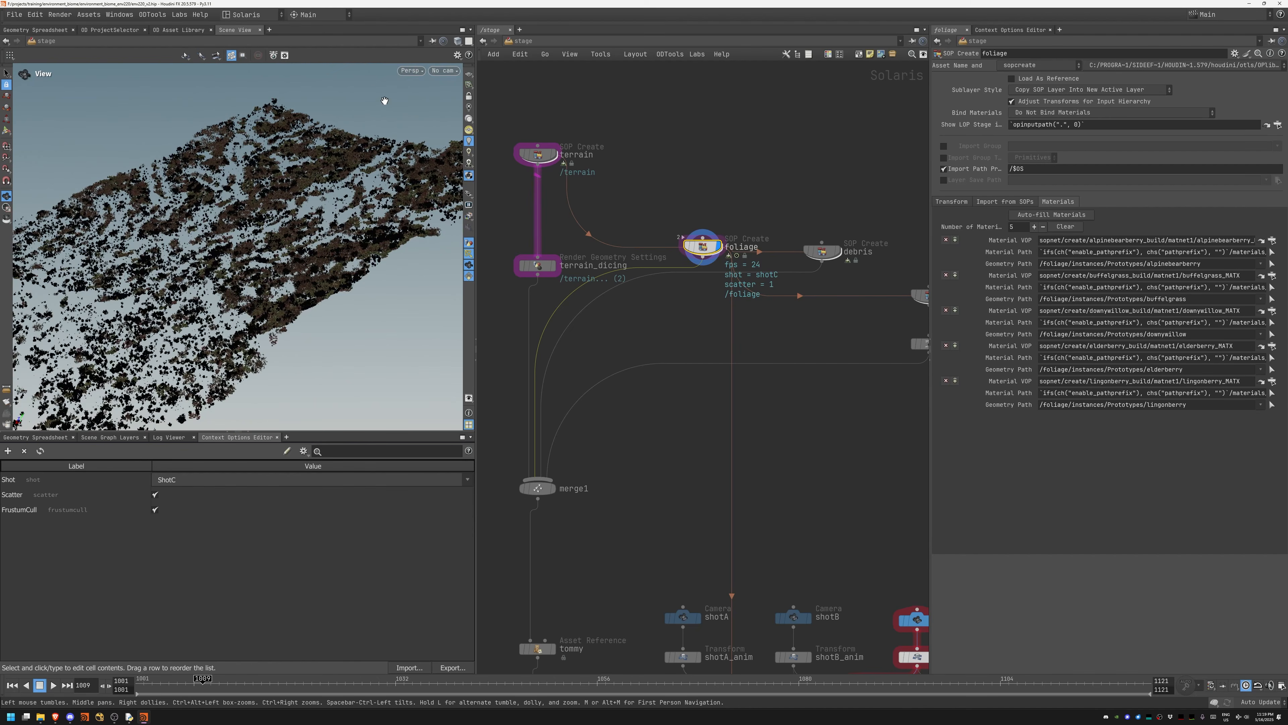
Step: Render the foliage in the viewport with Karma XPU, inspect the shaded plants, and switch back to Houdini GL
left_click(412, 71)
left_click(421, 125)
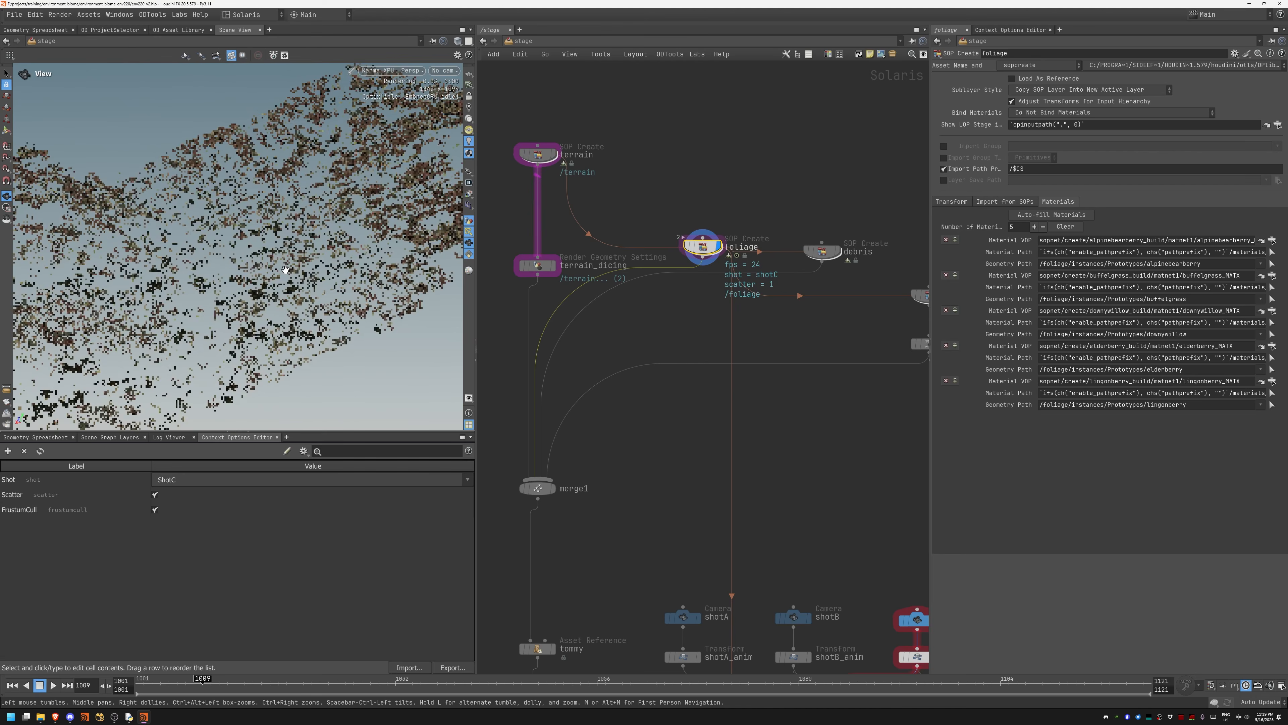
left_click_drag(271, 329, 352, 295)
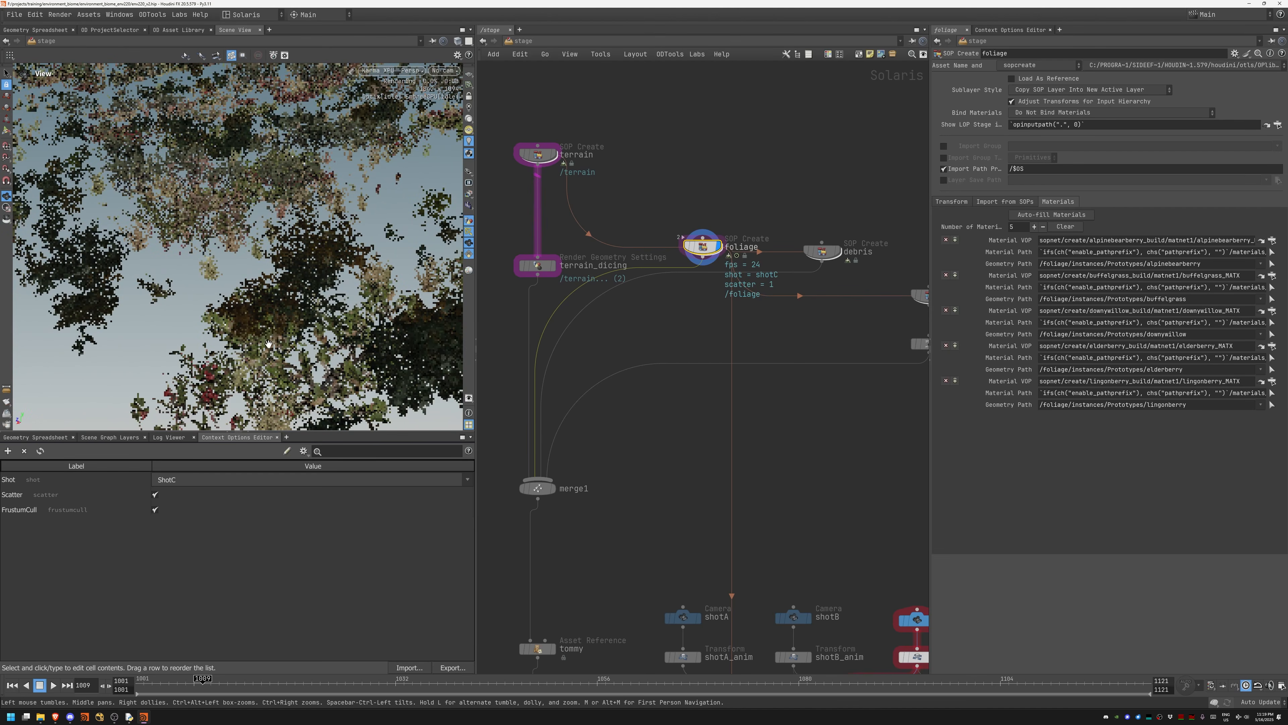
left_click_drag(272, 346, 332, 274)
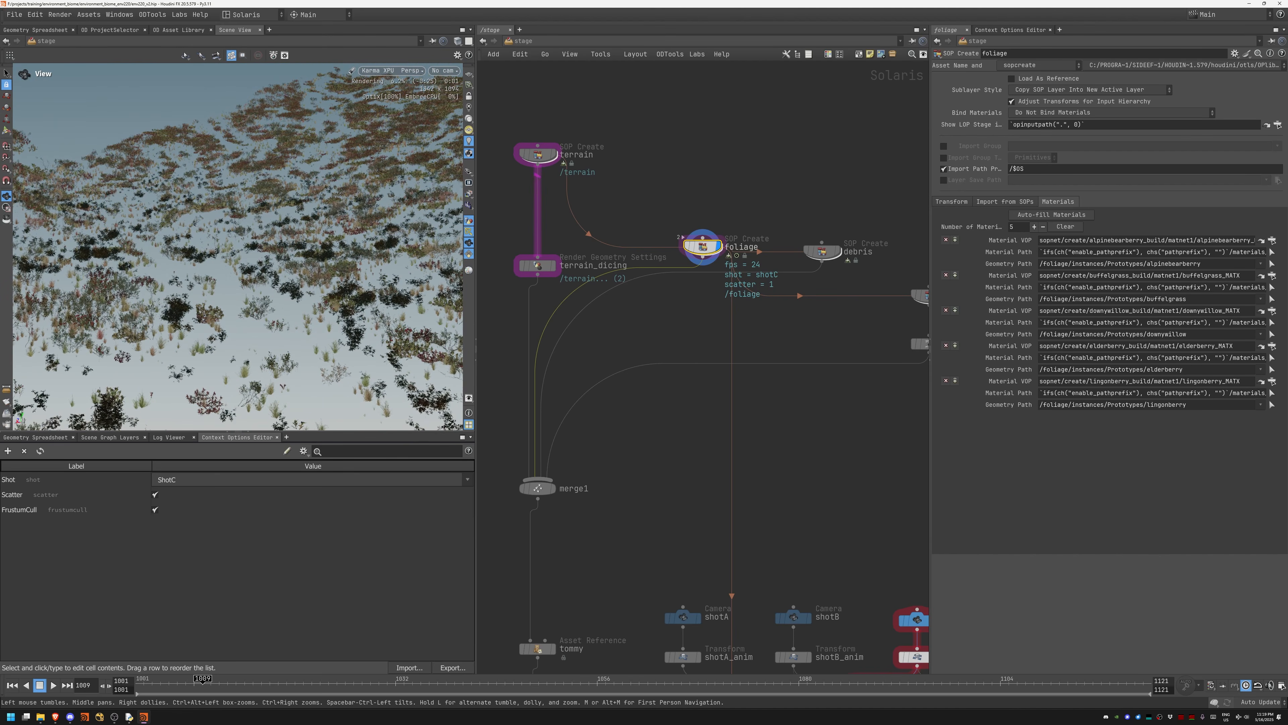
left_click(398, 72)
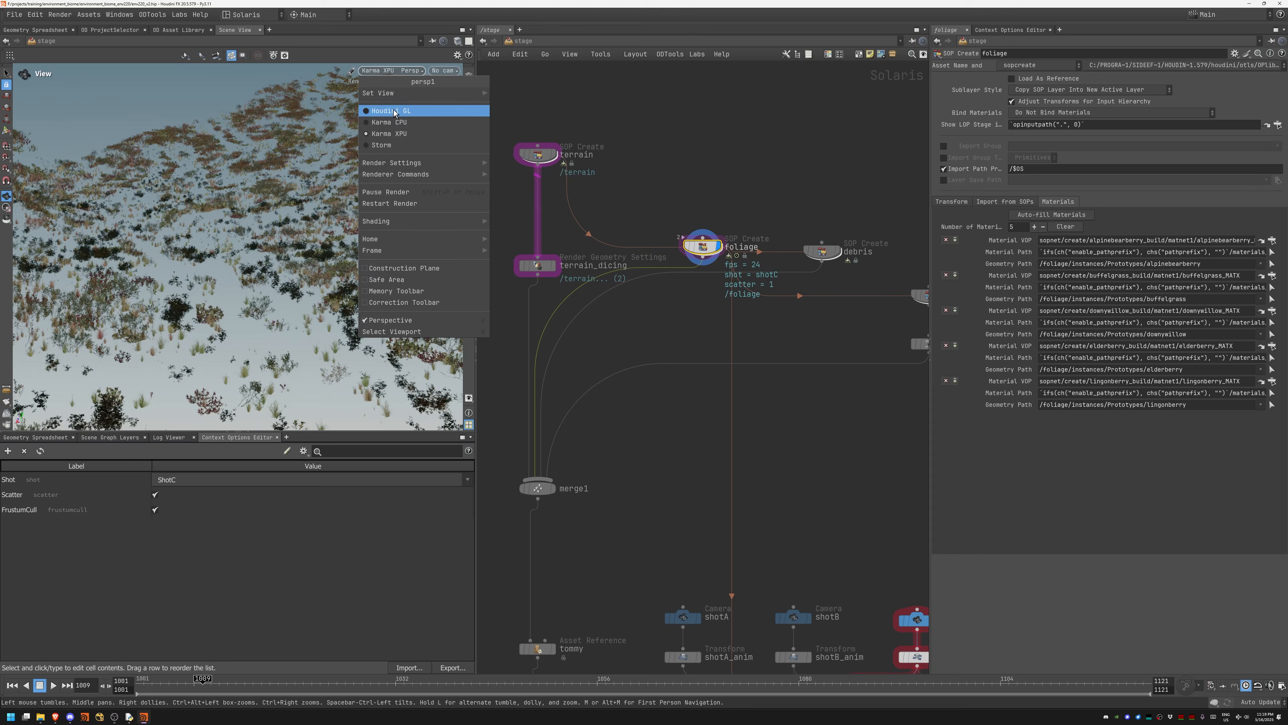
left_click(400, 112)
Step: Open the network inside the debris SOP Create node
middle_click_drag(829, 256, 677, 238)
double_click(670, 233)
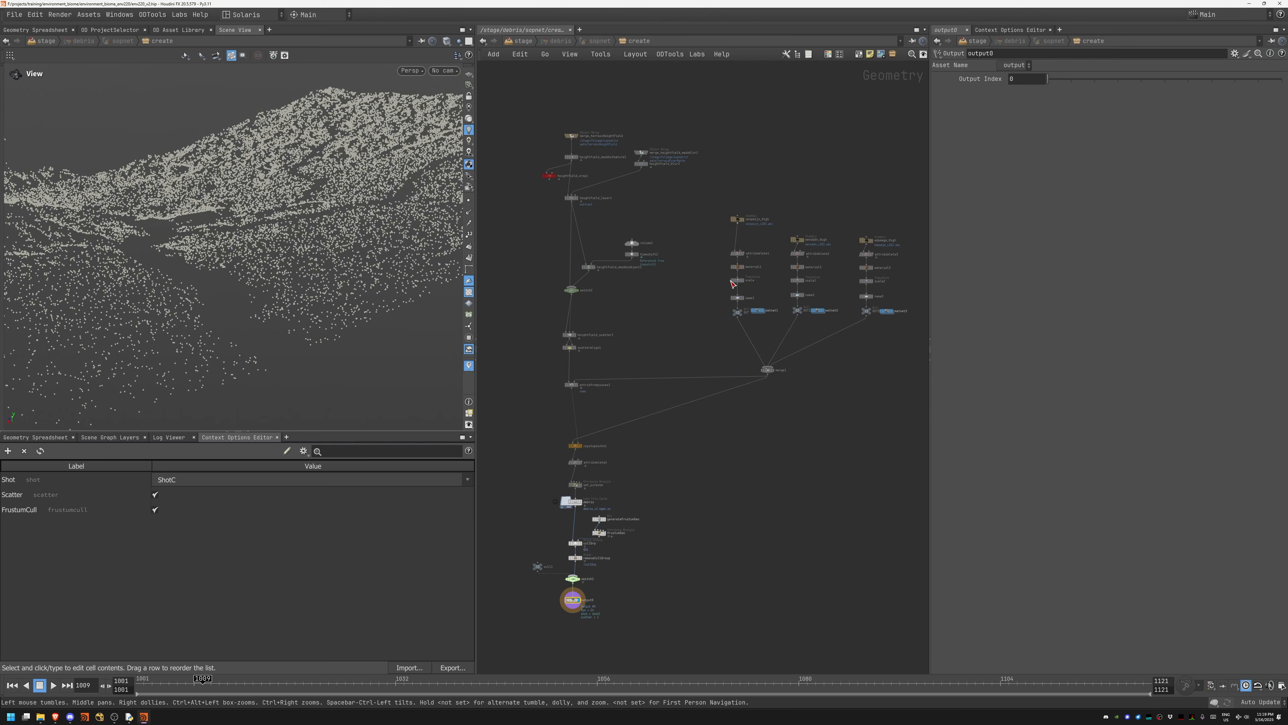
Step: Display the rock Alembic sources ukopeijs_High, wenobdn_High and wdpmegm_High in turn to view their untextured shapes
middle_click_drag(724, 245, 644, 307)
scroll(644, 307, "up", 5)
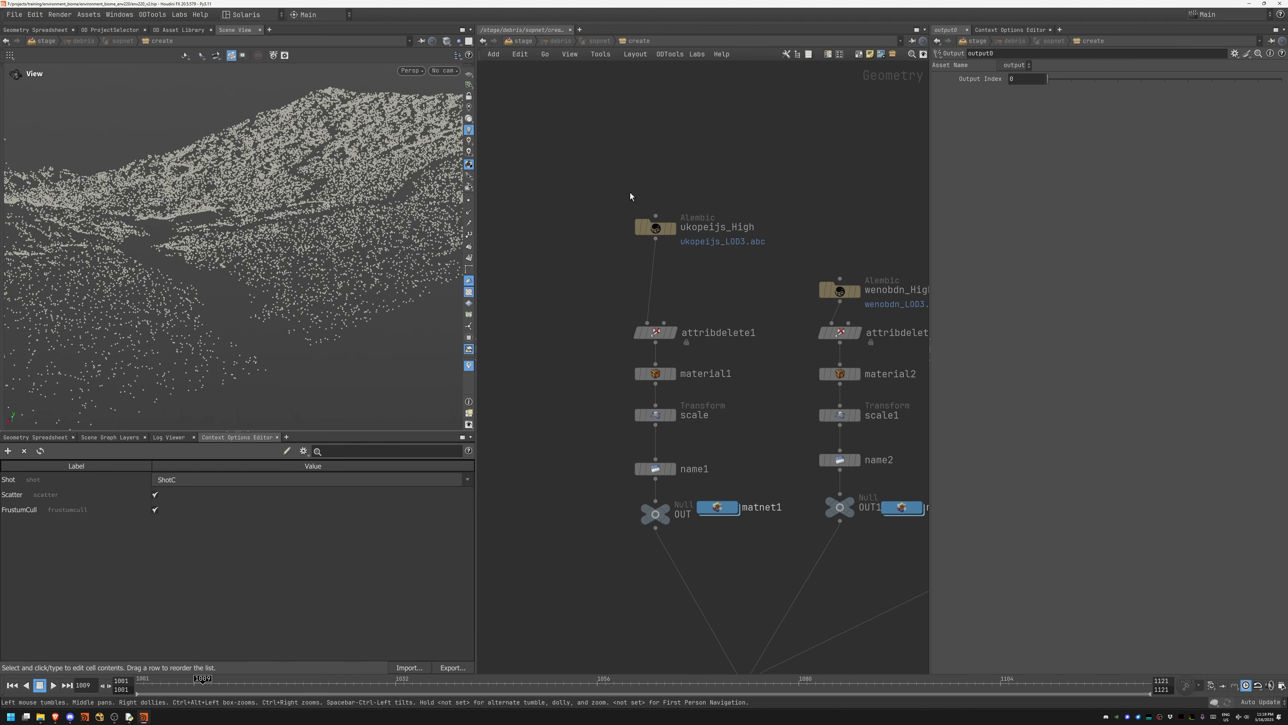
left_click(640, 230)
left_click(855, 284)
middle_click_drag(864, 256, 604, 256)
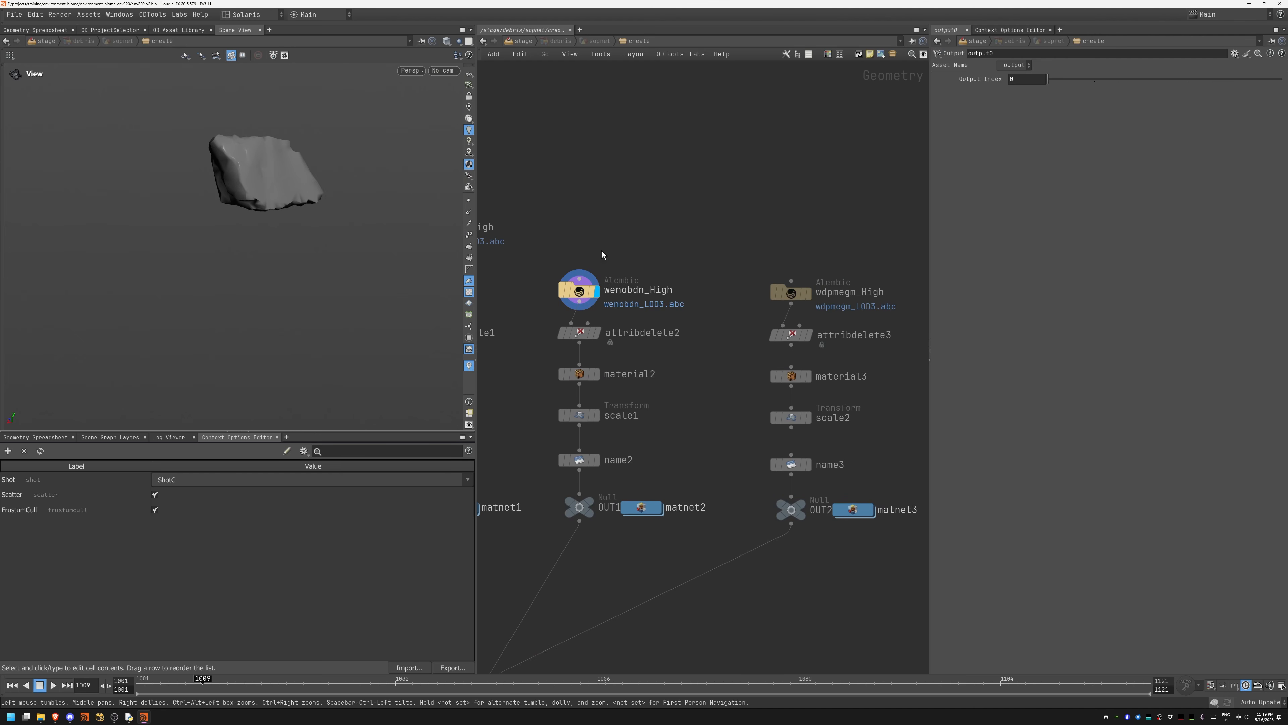
left_click(806, 294)
Step: Display the material nodes of the rock assets and inspect the textured rocks
left_click_drag(606, 388, 607, 392)
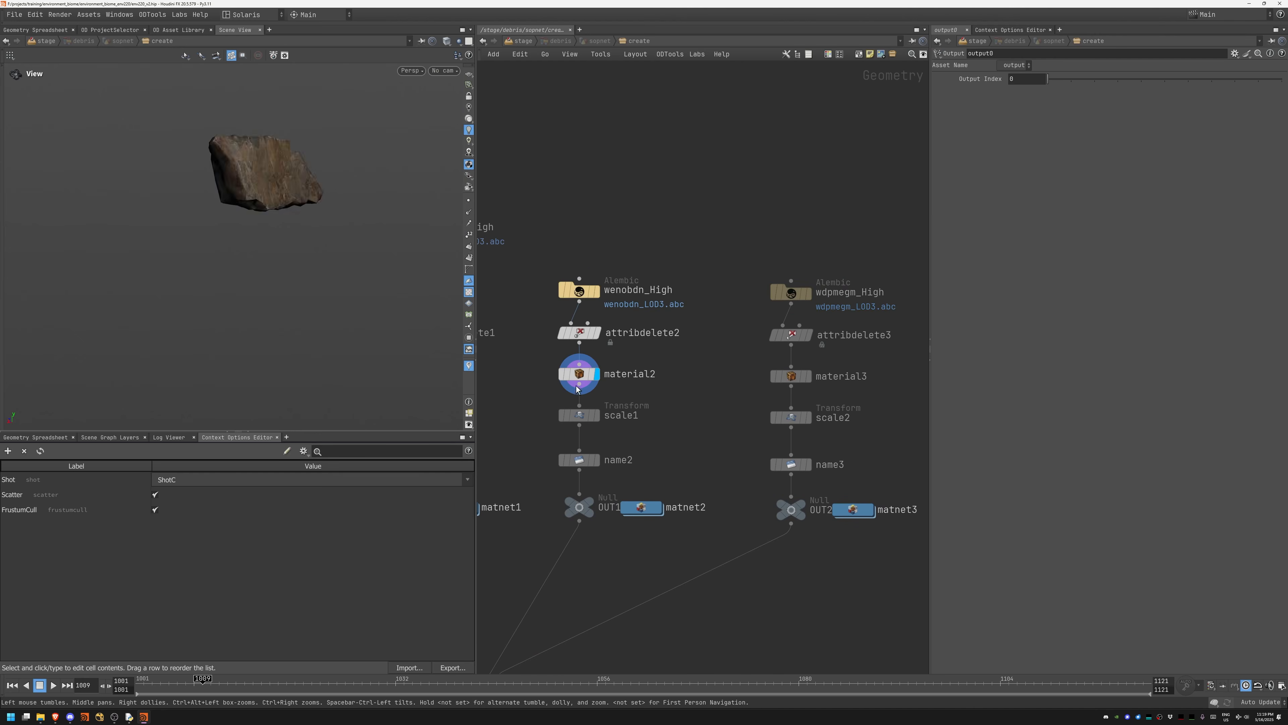
left_click_drag(333, 247, 371, 247)
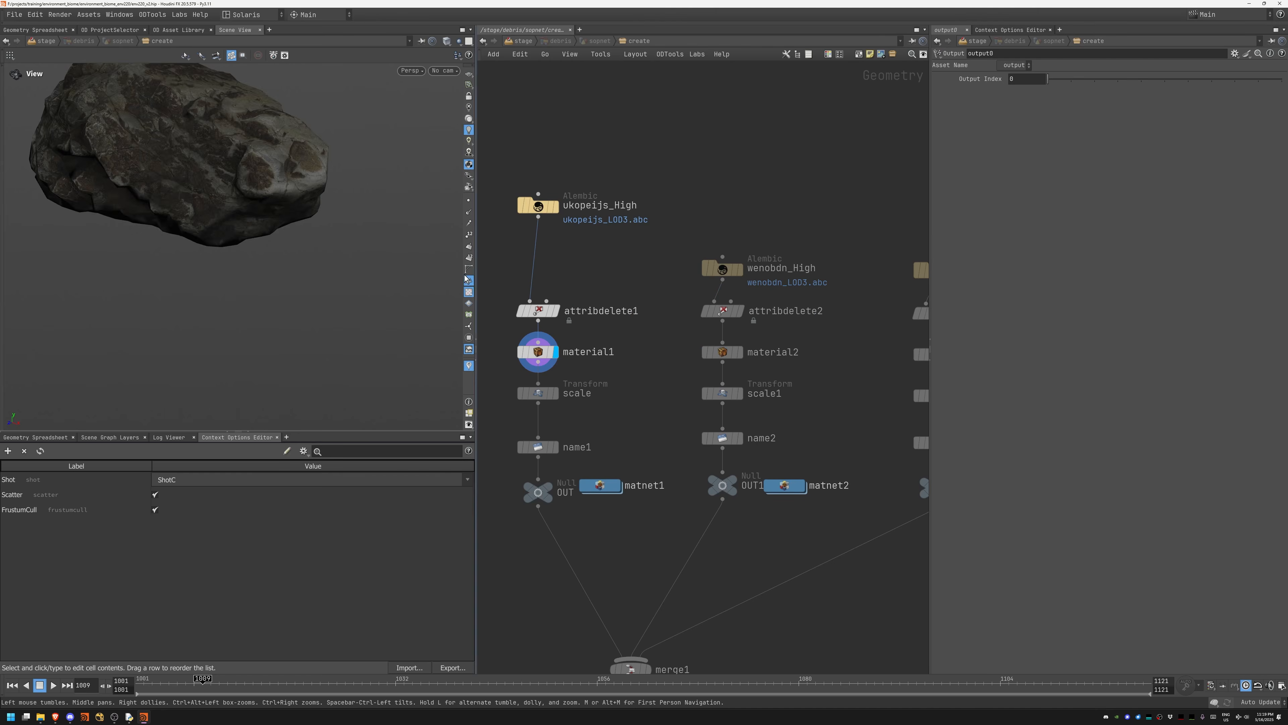
scroll(314, 248, "down", 5)
left_click_drag(239, 276, 167, 274)
middle_click_drag(884, 371, 666, 348)
left_click(736, 331)
Step: Display switch2 in the terrain branch and inspect the masked heightfield area used for scattering
scroll(683, 363, "down", 3)
mouse_move(537, 427)
middle_mouse_down()
mouse_move(683, 363)
mouse_move(956, 279)
middle_mouse_up()
middle_click_drag(543, 380, 773, 339)
mouse_move(802, 236)
middle_mouse_down()
mouse_move(691, 474)
mouse_move(670, 554)
mouse_move(725, 384)
middle_mouse_up()
left_click(630, 347)
key("f")
right_click_drag(310, 284, 296, 223)
left_click_drag(297, 223, 293, 285)
middle_click_drag(293, 285, 322, 250)
left_click_drag(322, 250, 207, 284)
right_click_drag(207, 285, 406, 279)
middle_click_drag(405, 279, 380, 260)
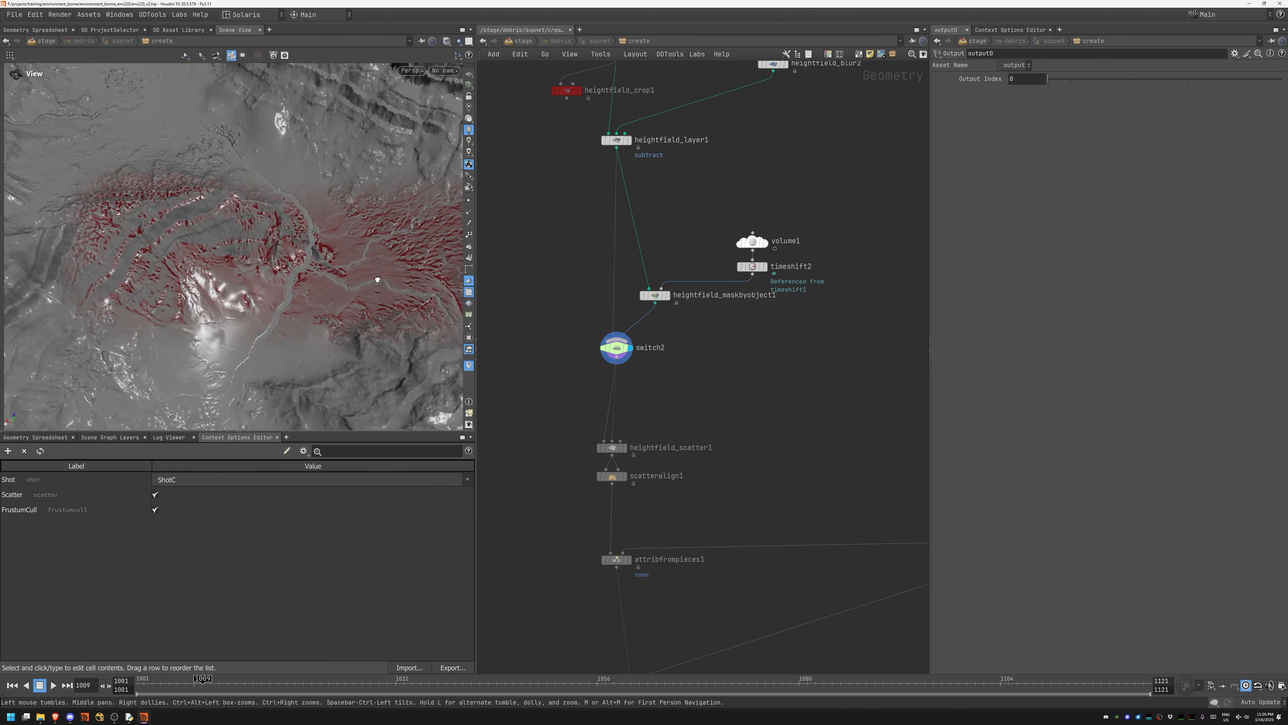
Step: Display heightfield_scatter1 and scatteralign1, and inspect the points scattered across the terrain
middle_click_drag(647, 379, 655, 277)
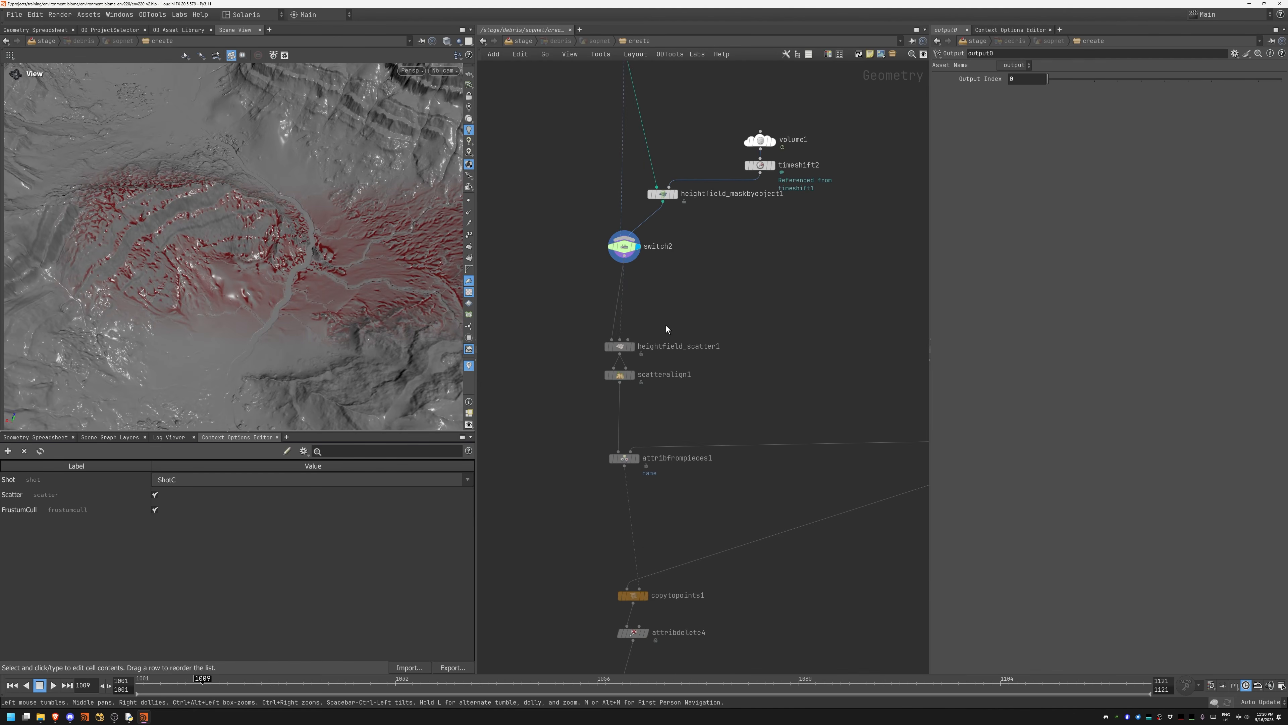
left_click(630, 348)
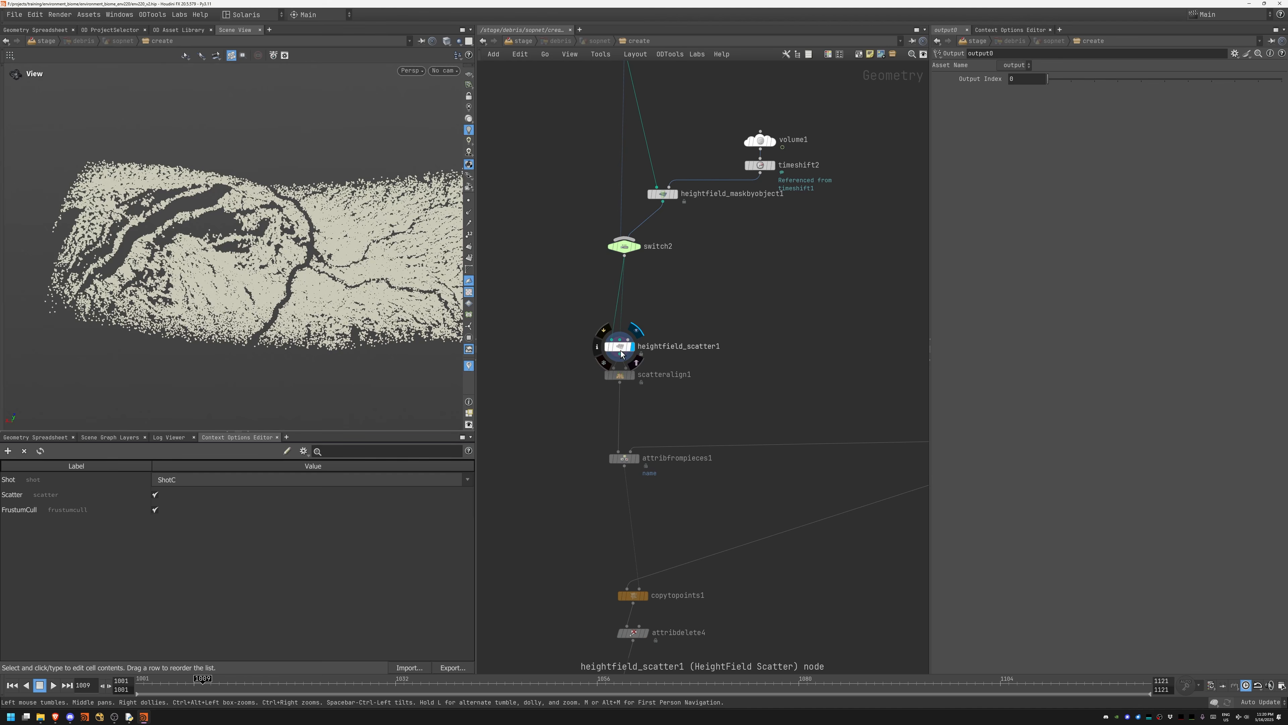
left_click(624, 347)
left_click_drag(621, 378, 621, 392)
right_click_drag(279, 295, 401, 287)
left_click_drag(302, 303, 413, 244)
middle_click_drag(167, 143, 261, 174)
Step: Display attribfrompieces1 and copytopoints1 to view the debris instances assigned to the scattered points
middle_click_drag(742, 401, 727, 322)
key("r")
left_click_drag(561, 307, 620, 325)
left_click_drag(573, 364, 640, 400)
middle_click_drag(665, 440, 648, 269)
key("r")
left_click_drag(559, 324, 644, 357)
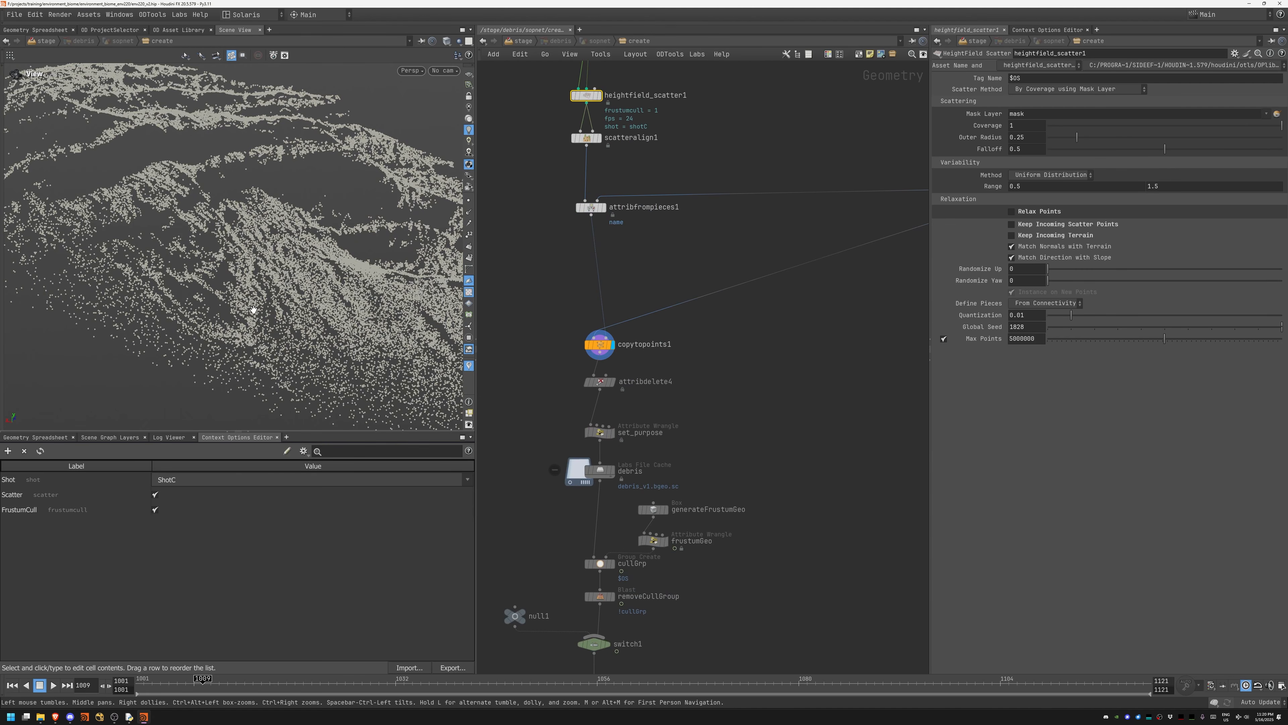
Step: Set copytopoints1 to display as Full Geometry and inspect the rocks instanced over the terrain
left_click(594, 344)
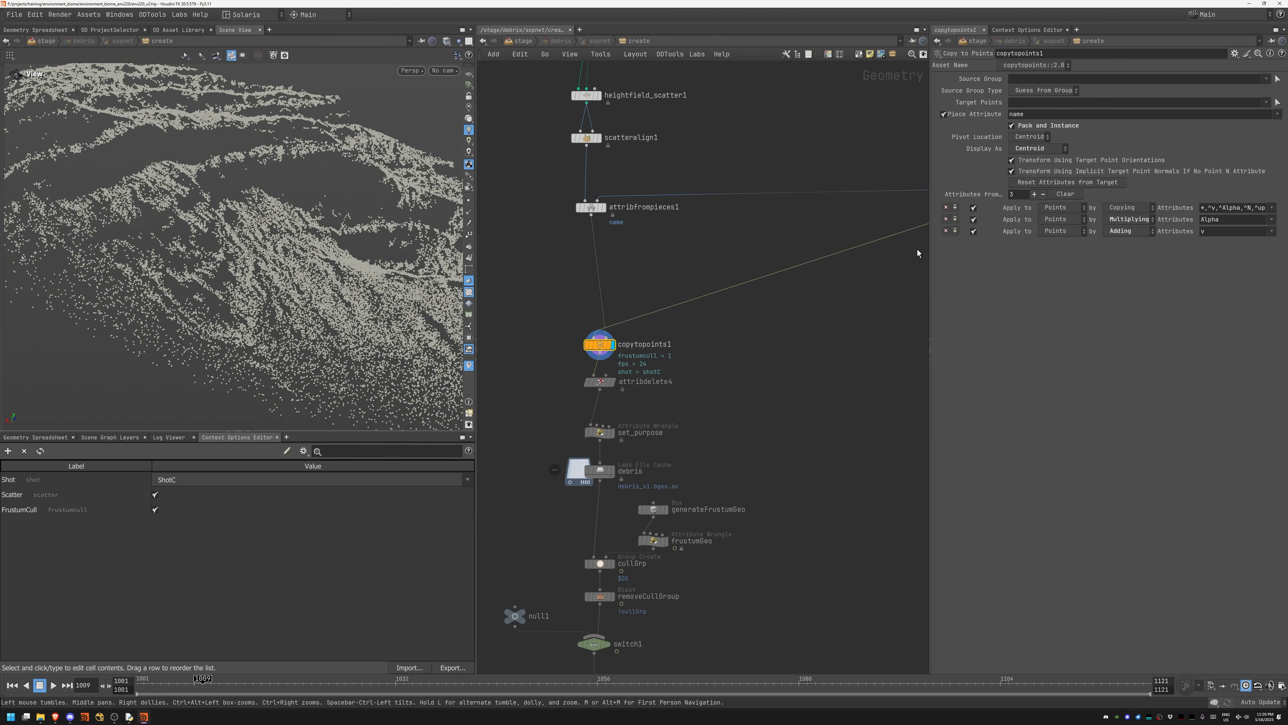
left_click(1033, 150)
left_click(1035, 154)
right_click_drag(262, 315, 432, 286)
middle_click_drag(360, 280, 165, 261)
left_click_drag(165, 261, 341, 242)
right_click_drag(341, 242, 287, 317)
left_click_drag(308, 319, 310, 330)
right_click_drag(310, 330, 489, 265)
left_click_drag(355, 274, 303, 385)
right_click_drag(303, 385, 269, 384)
left_click_drag(268, 384, 270, 397)
Step: Display the debris file cache, review its settings and inspect the cached rocks in the viewport
middle_click_drag(661, 450, 683, 264)
mouse_move(640, 288)
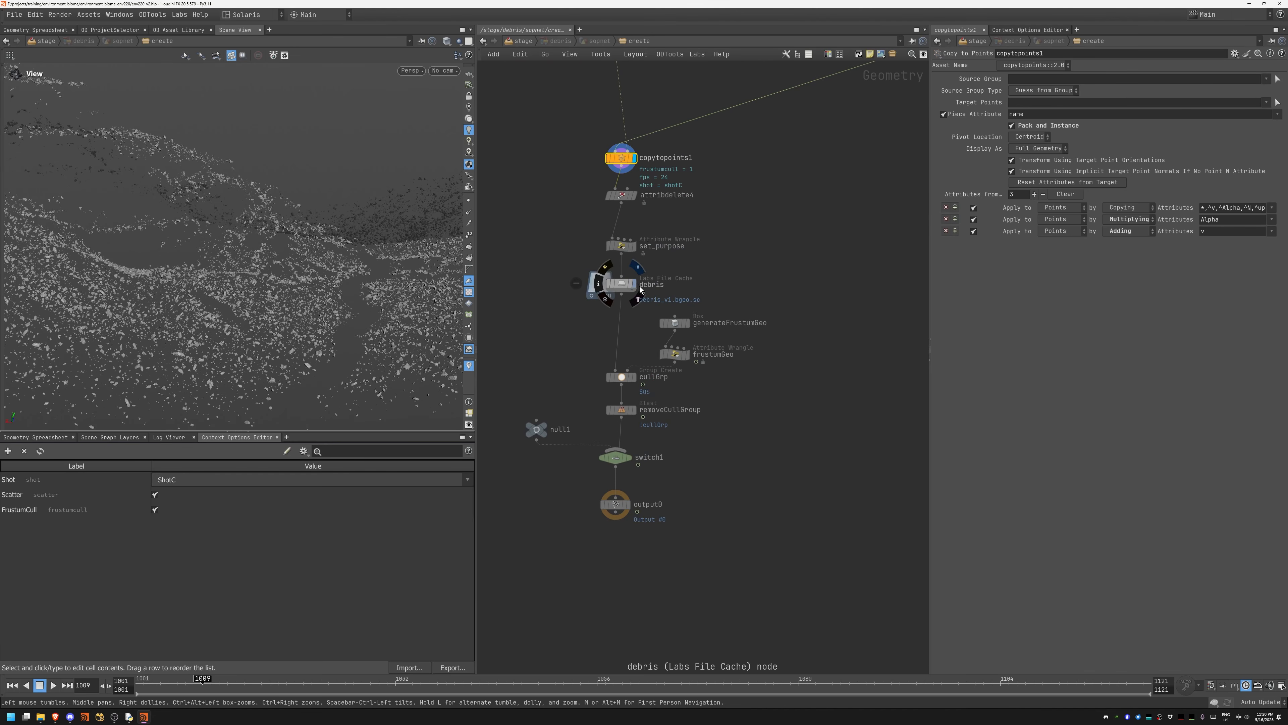
left_click(626, 288)
key("r")
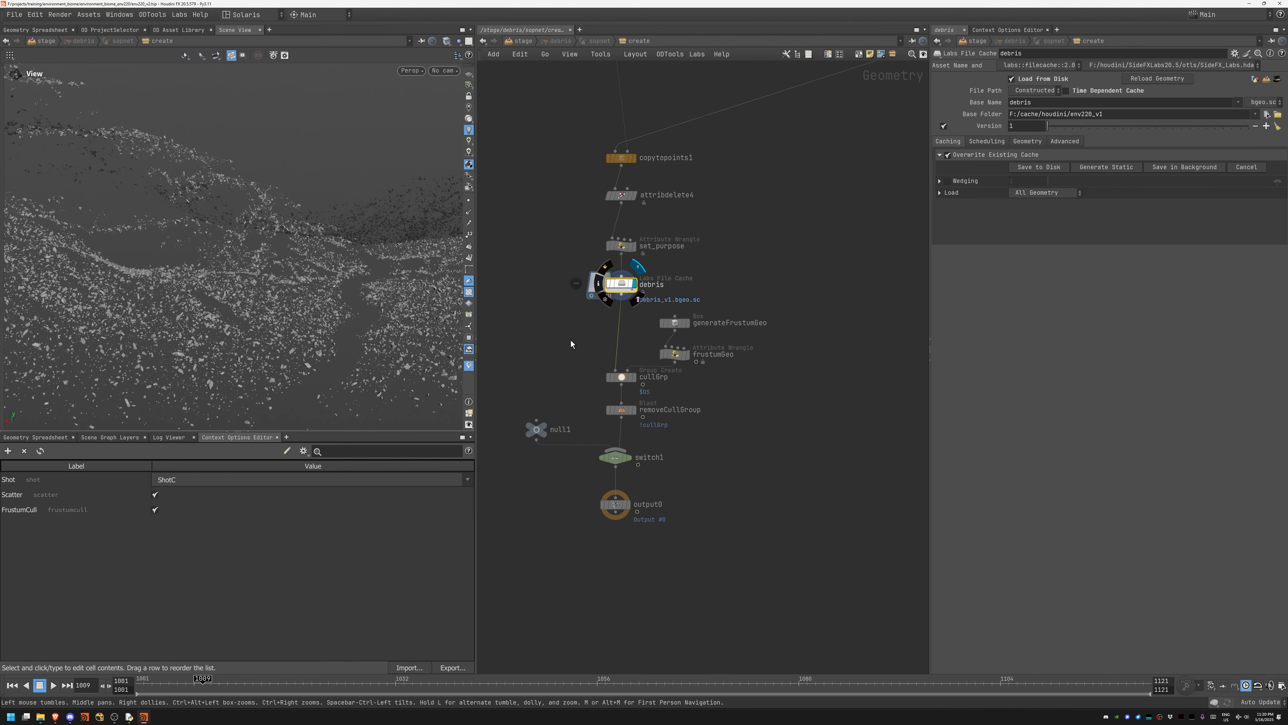
middle_click(628, 289)
right_click_drag(316, 276, 223, 295)
left_click_drag(327, 244, 335, 273)
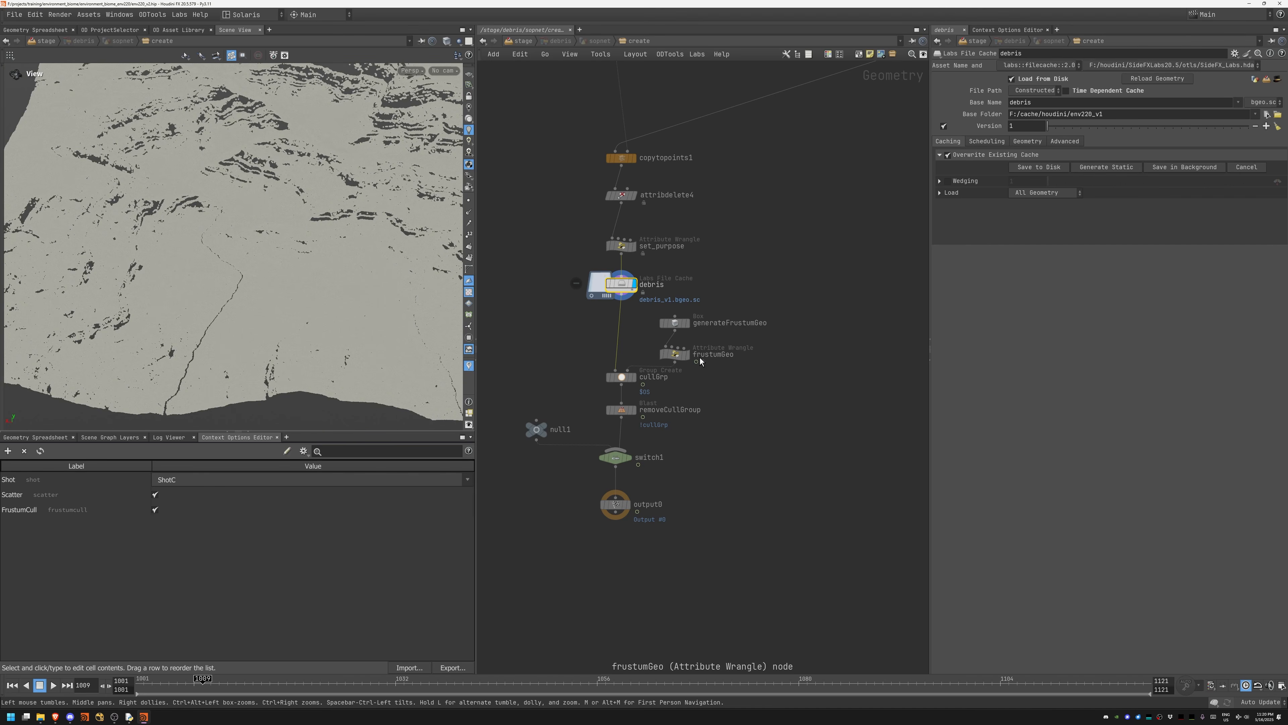
Step: Display the cullGrp and output0 results of the debris network, and return to the stage network
left_click(634, 380)
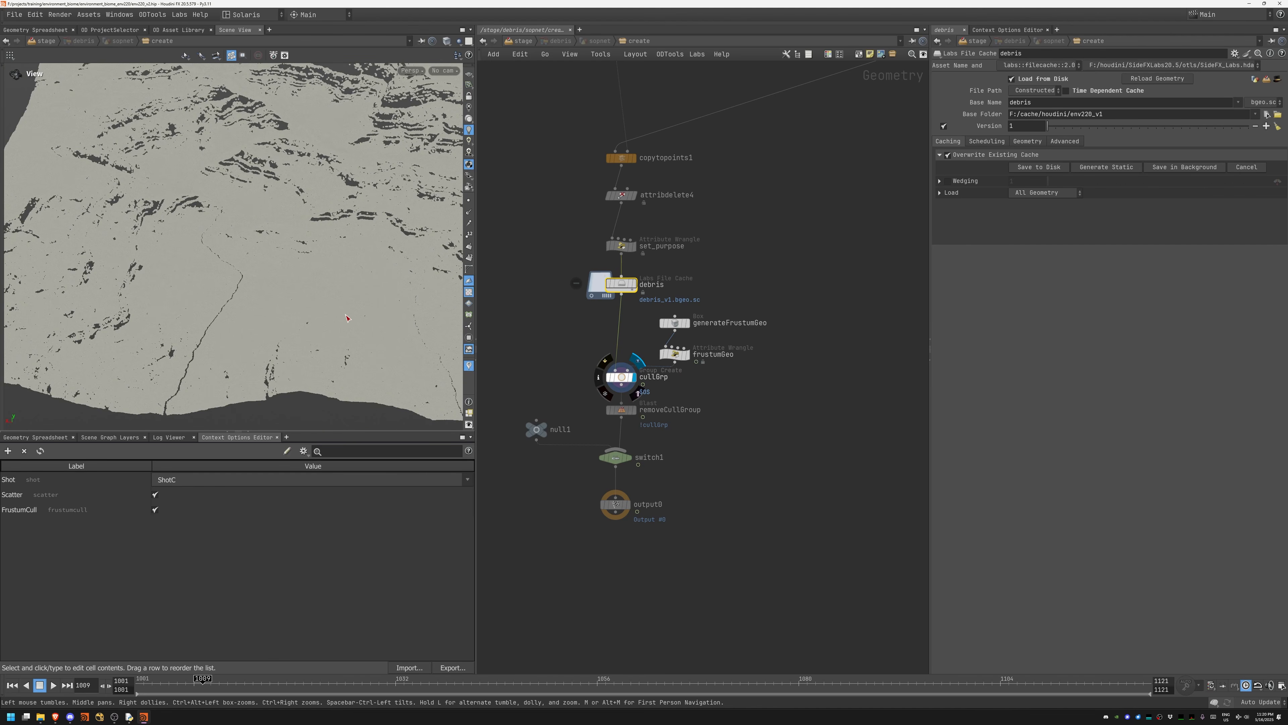
left_click_drag(234, 200, 248, 242)
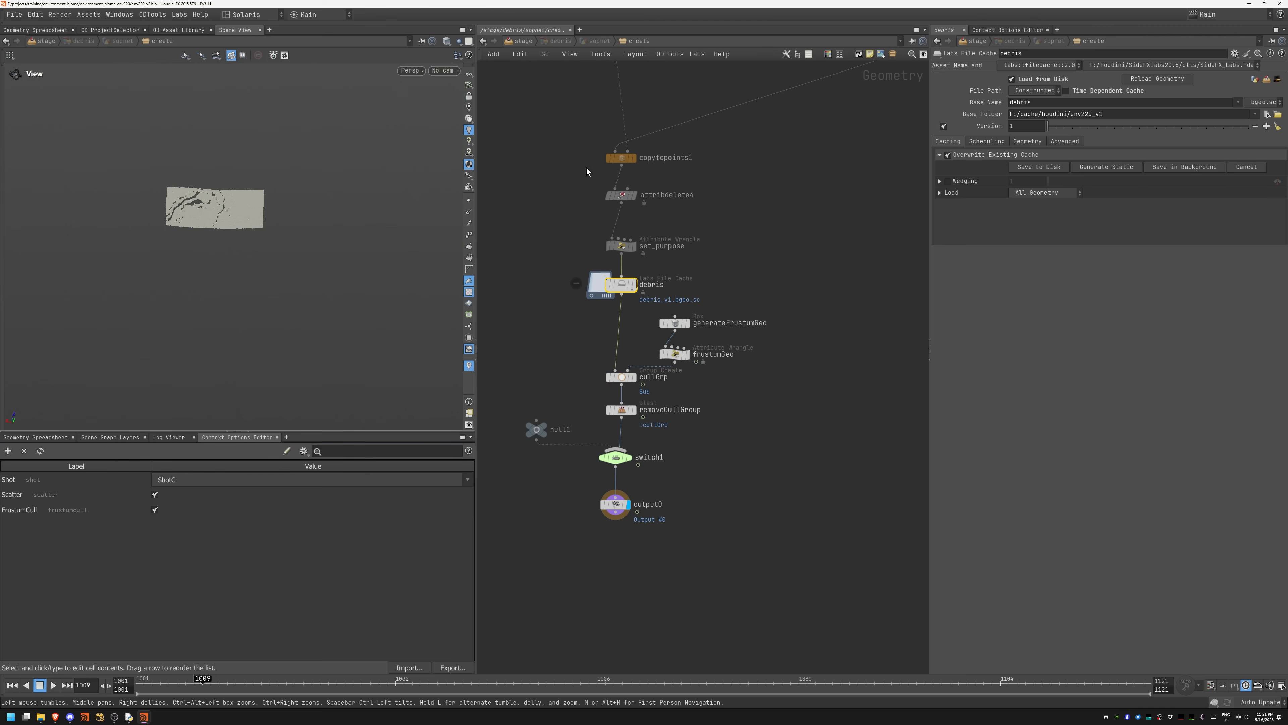
left_click(522, 40)
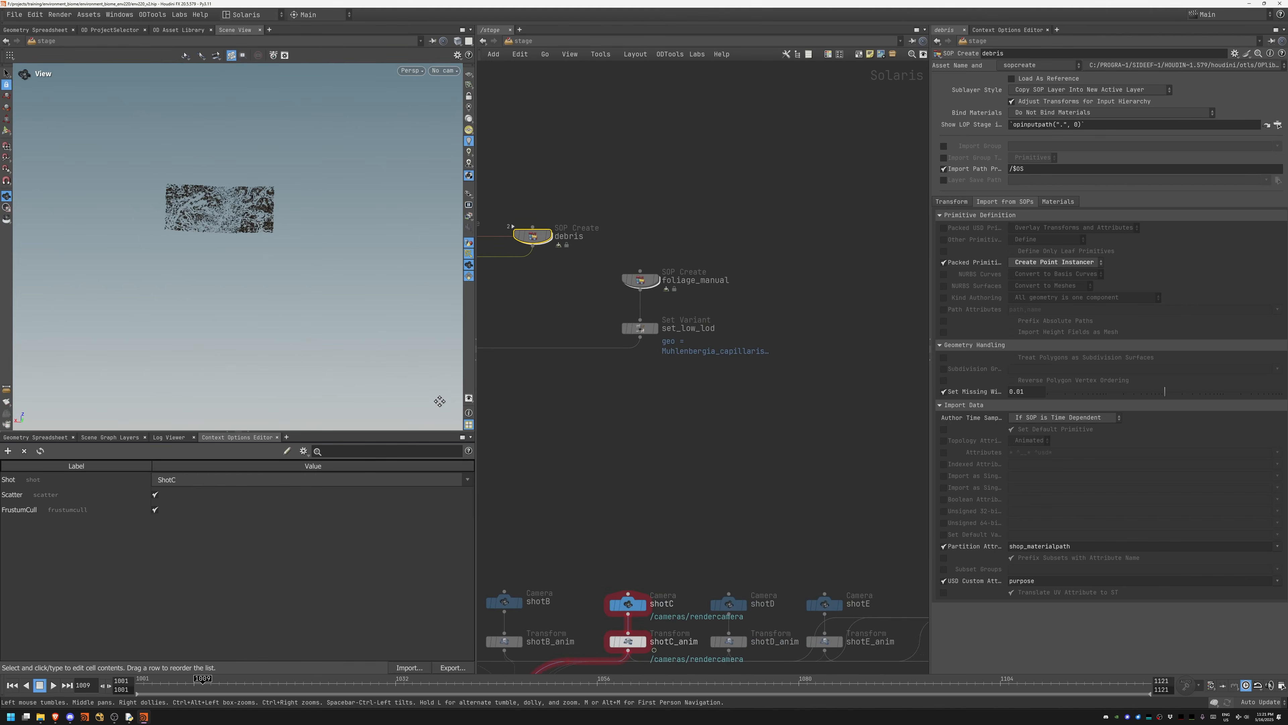
Step: Display merge1 in the stage and view the combined terrain, foliage and debris
left_click(614, 383)
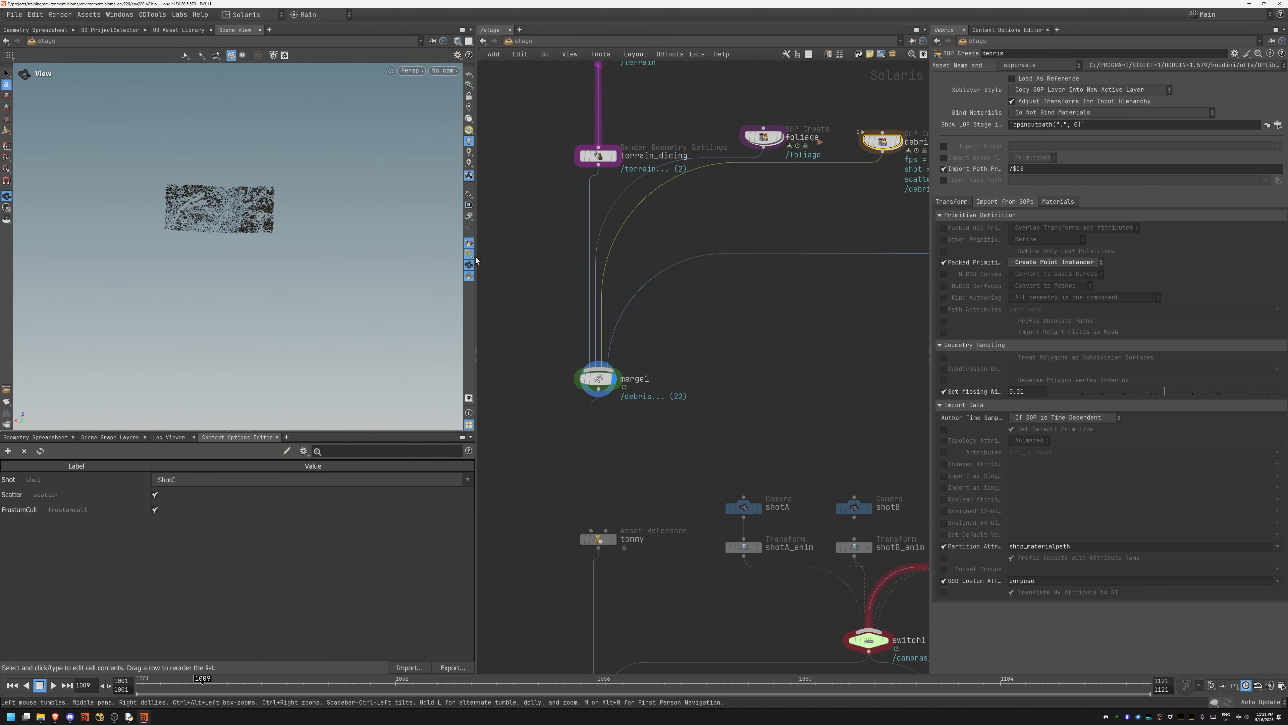
left_click(603, 380)
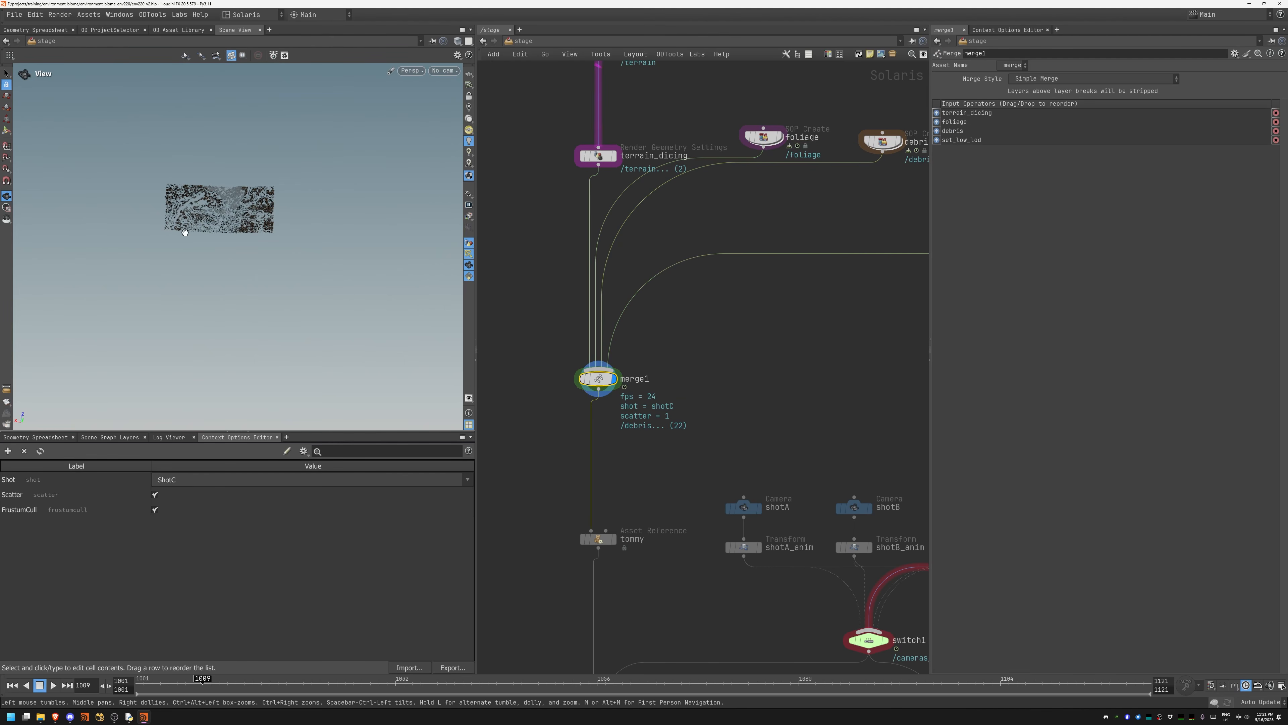
right_click_drag(220, 209, 288, 214)
left_click_drag(287, 214, 228, 218)
right_click_drag(228, 218, 72, 317)
left_click_drag(72, 317, 404, 291)
Step: Duplicate a Karma Physical Sky node beside merge1, wire it to merge1's output and display it
middle_click_drag(542, 286, 706, 409)
right_click_drag(651, 377, 635, 392)
middle_click_drag(635, 392, 720, 216)
right_click_drag(689, 256, 695, 306)
middle_click_drag(698, 306, 599, 310)
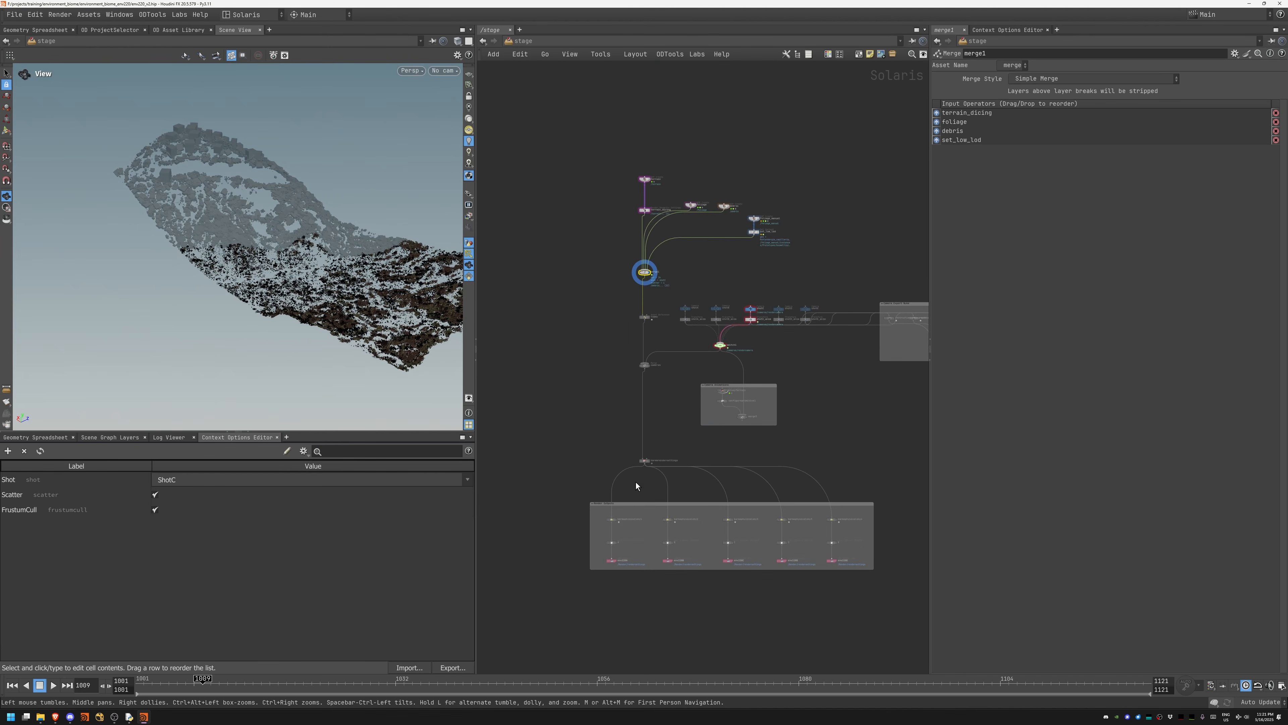
right_click_drag(596, 574, 620, 518)
left_click_drag(620, 492, 593, 176, "alt")
right_click_drag(621, 204, 653, 190)
middle_click_drag(652, 190, 654, 322)
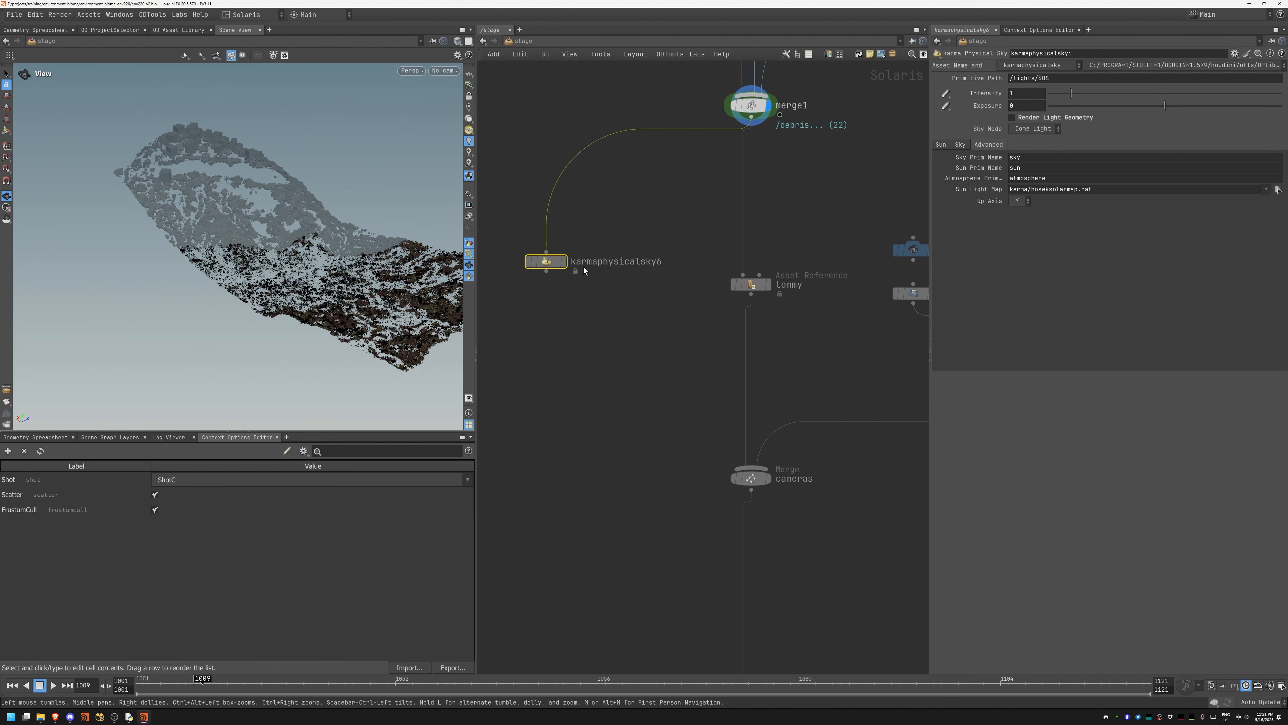
left_click(562, 261)
scroll(401, 153, "up", 2)
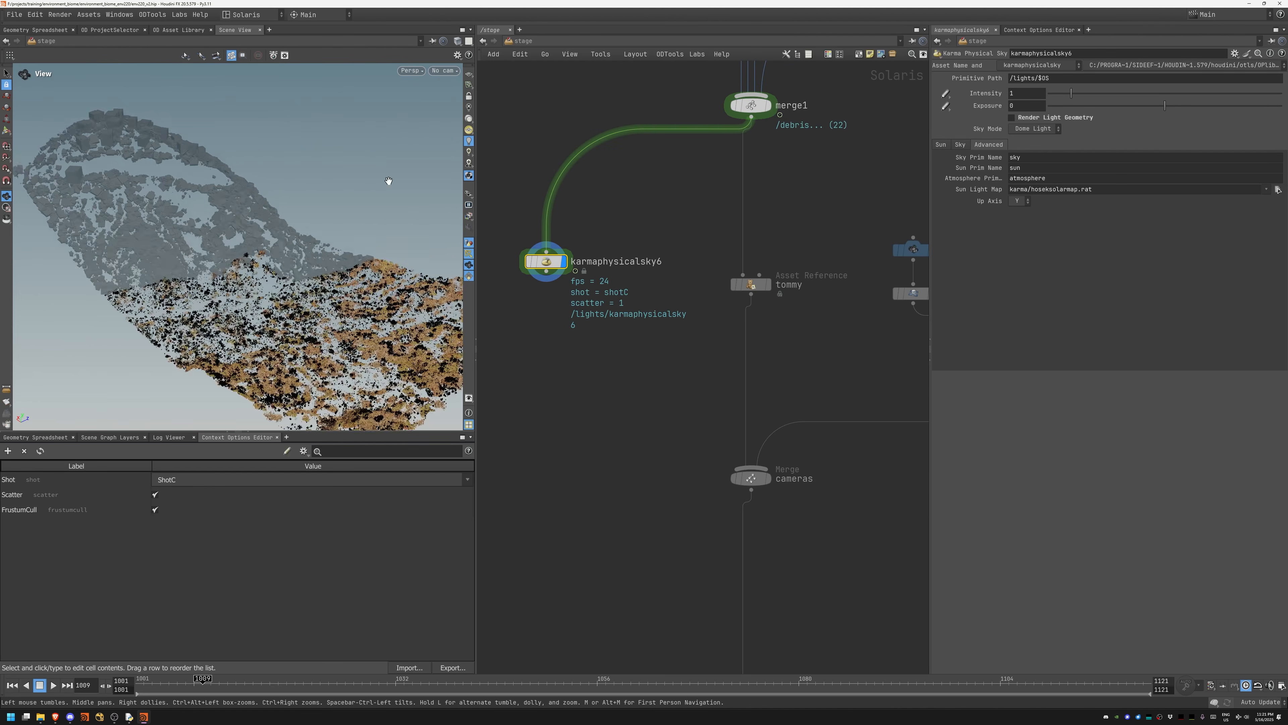
Step: Render the merged stage in the viewport with Karma XPU and examine the terrain, foliage and debris up close
left_click(407, 73)
left_click(426, 125)
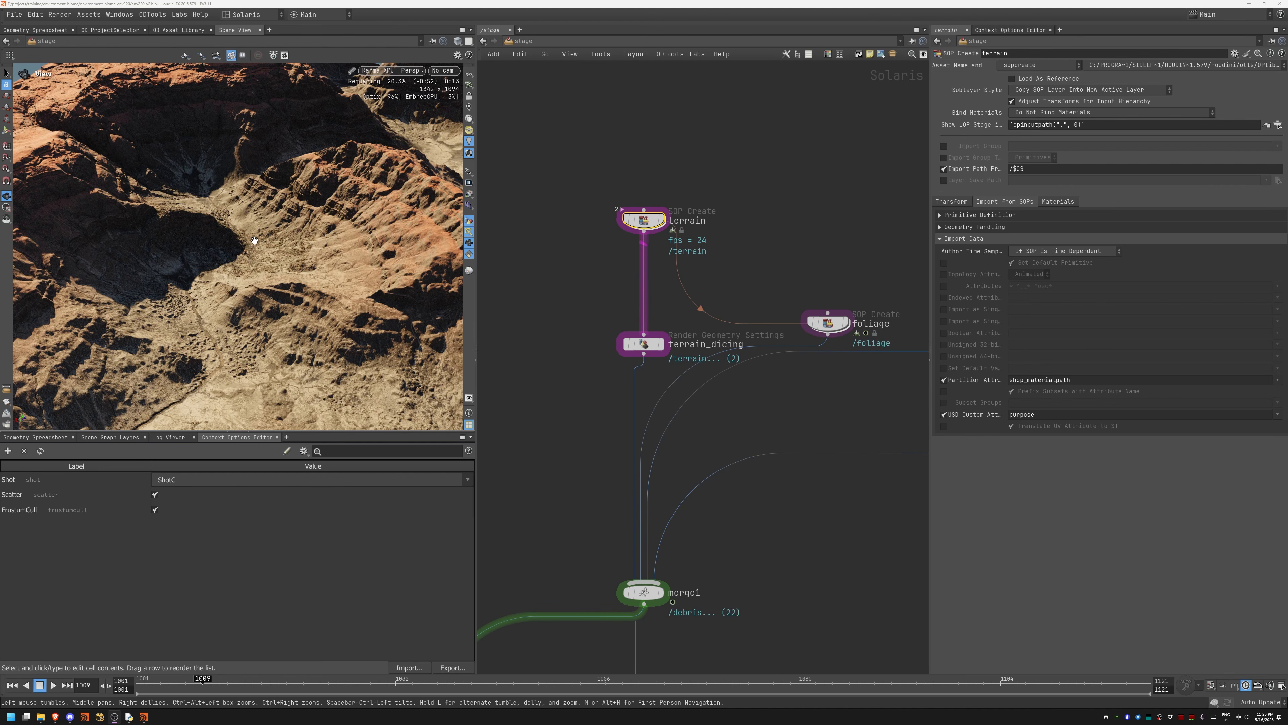
scroll(325, 246, "up", 2)
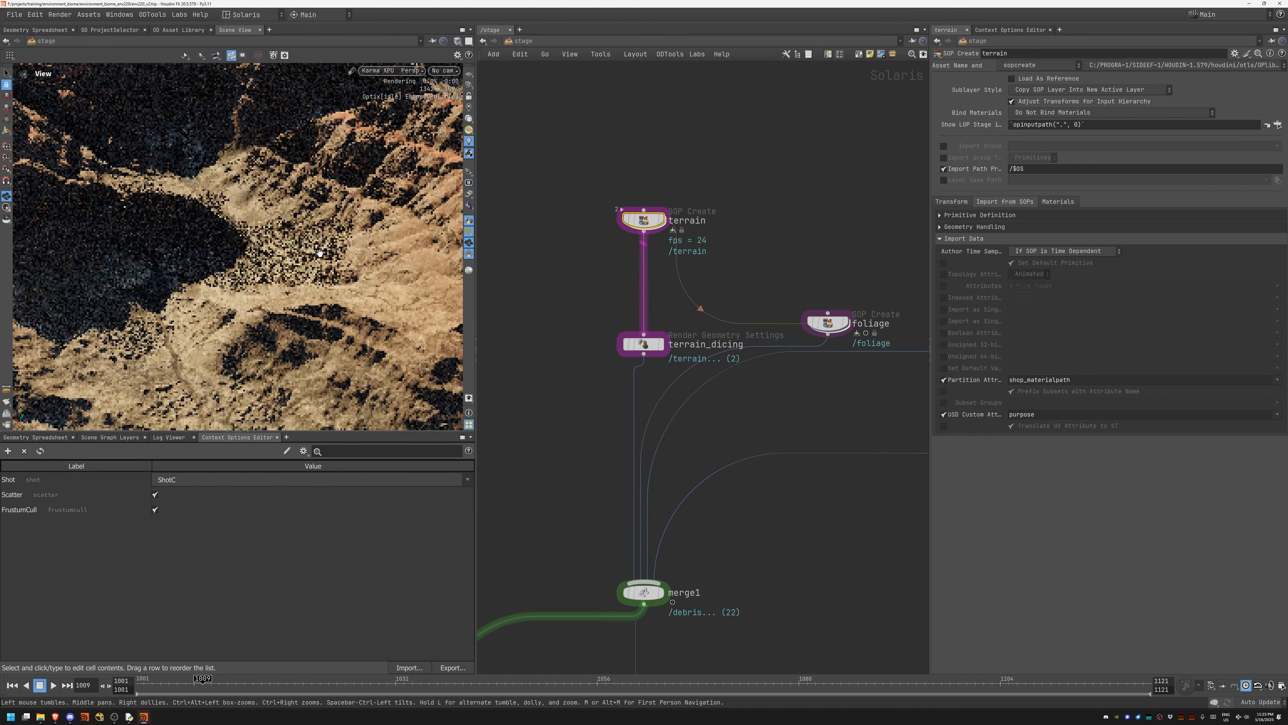
scroll(358, 239, "up", 3)
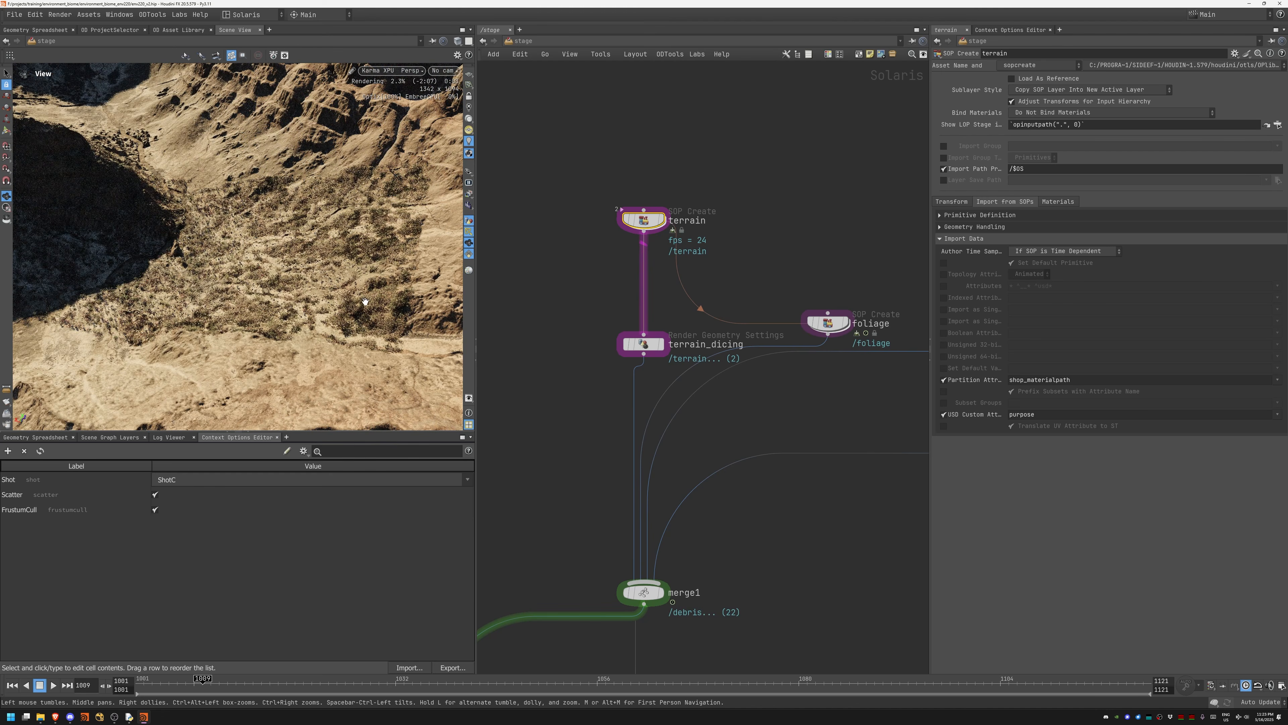
scroll(368, 301, "up", 2)
scroll(380, 299, "up", 2)
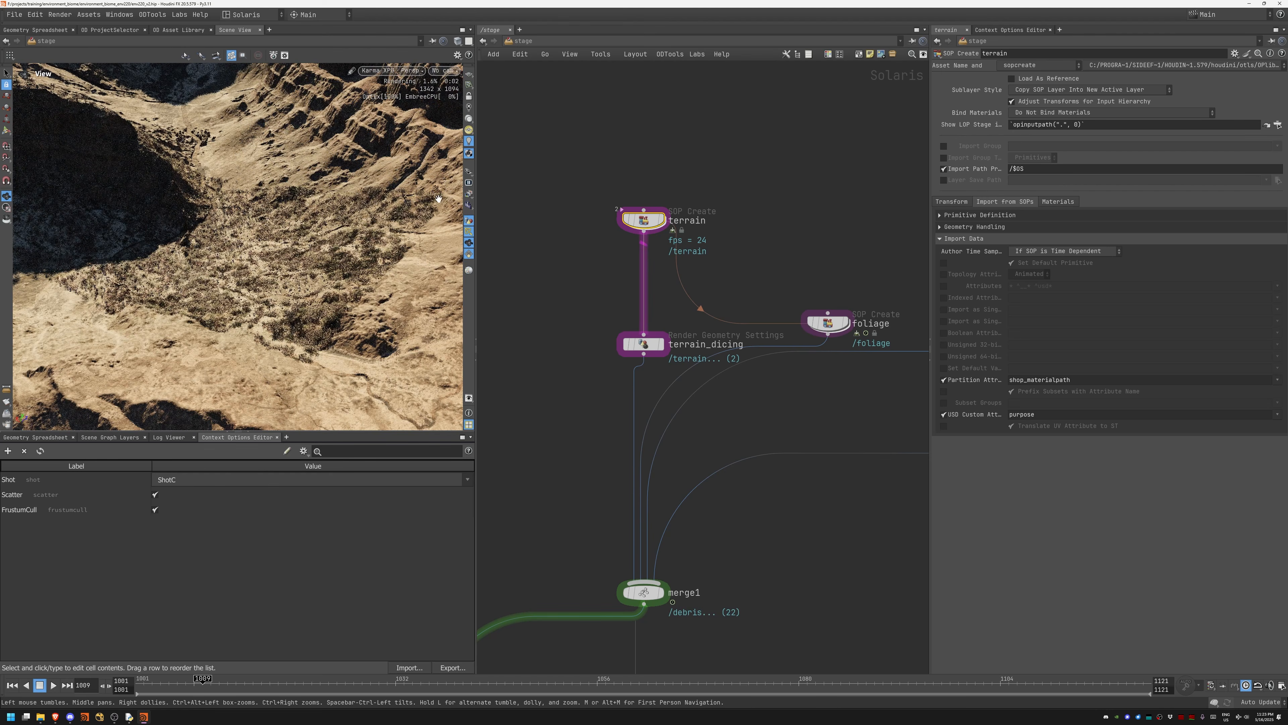
scroll(252, 296, "up", 2)
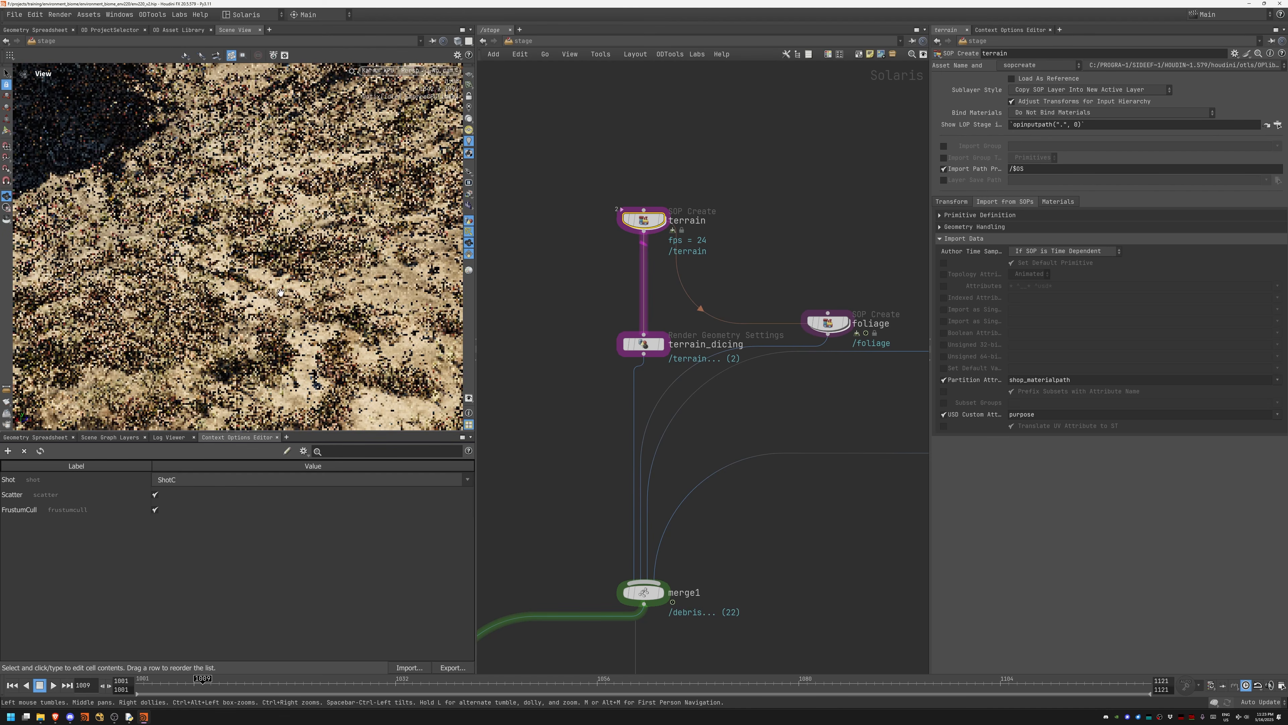
scroll(279, 294, "down", 2)
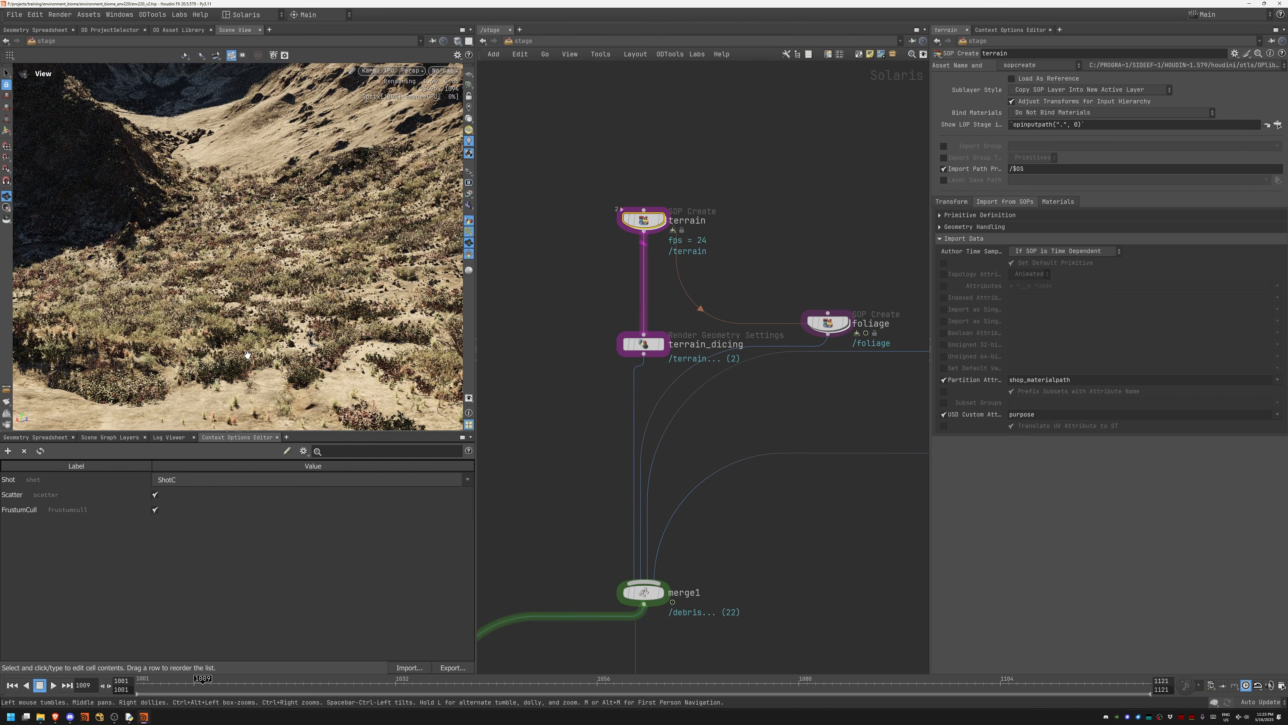
scroll(262, 281, "up", 3)
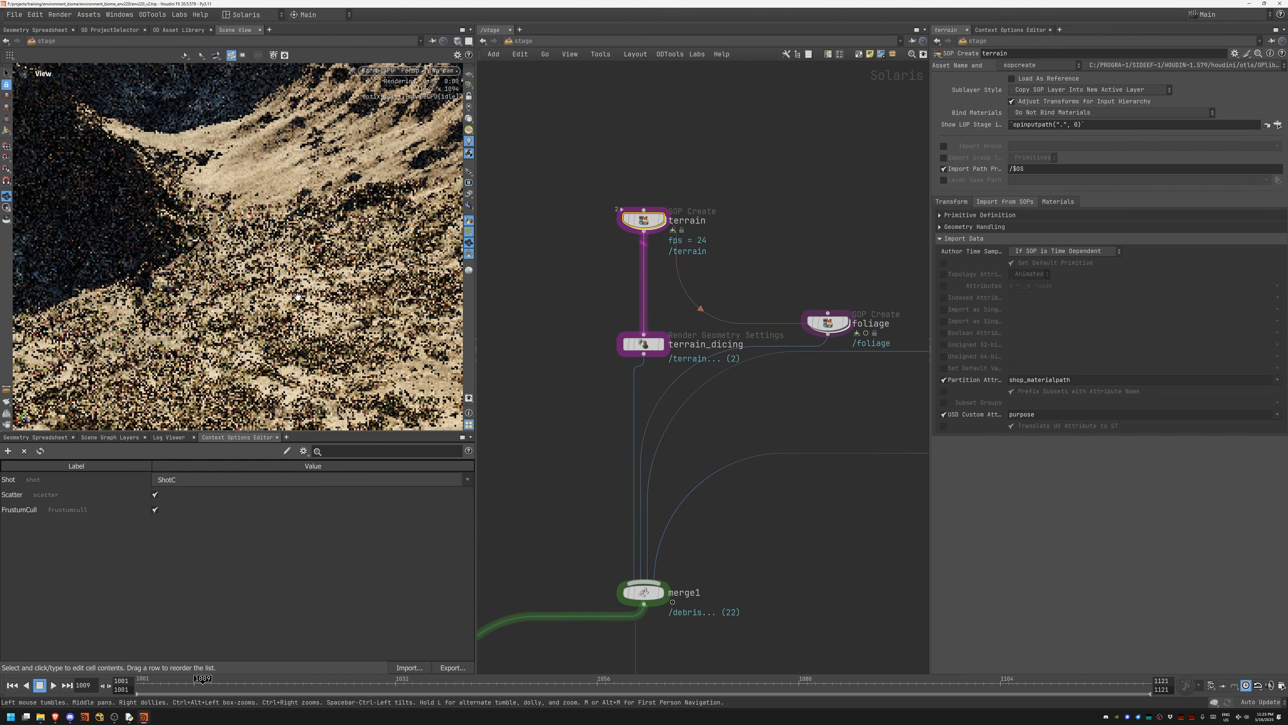
scroll(297, 295, "up", 3)
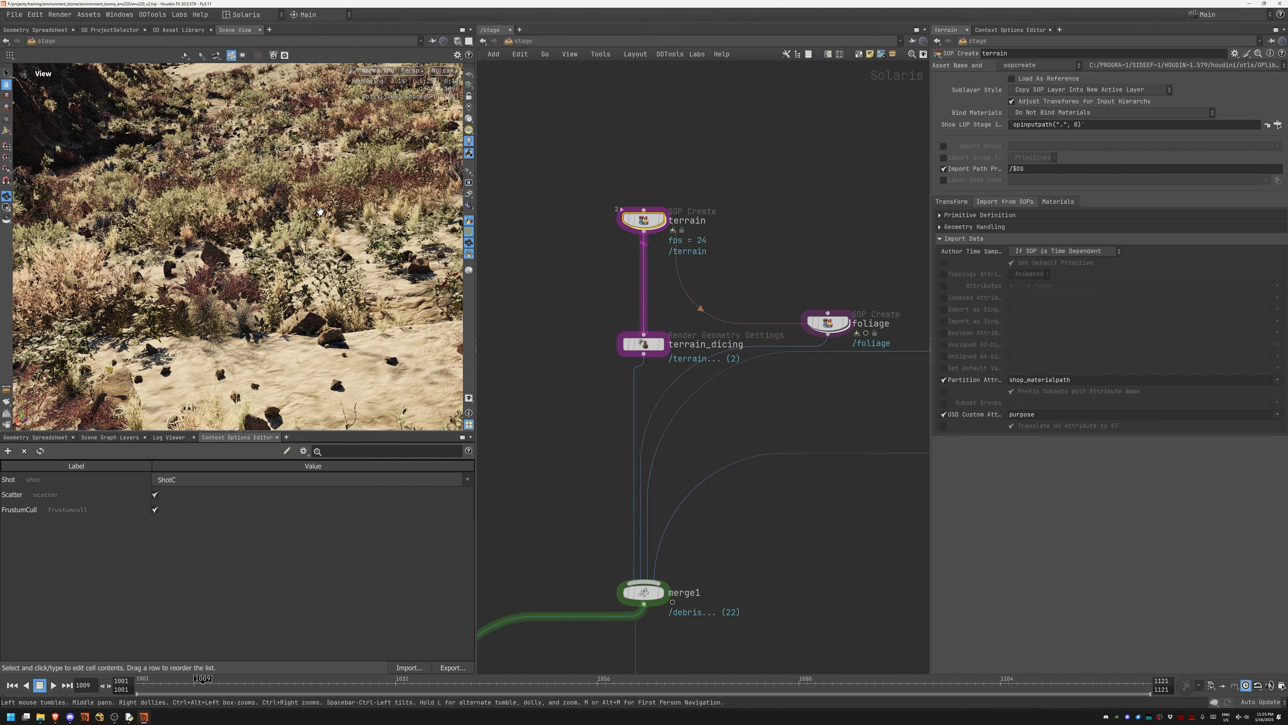
Step: Display the cameras merge node in the stage and check the available viewport cameras
middle_click_drag(576, 464, 694, 320)
scroll(694, 320, "down", 4)
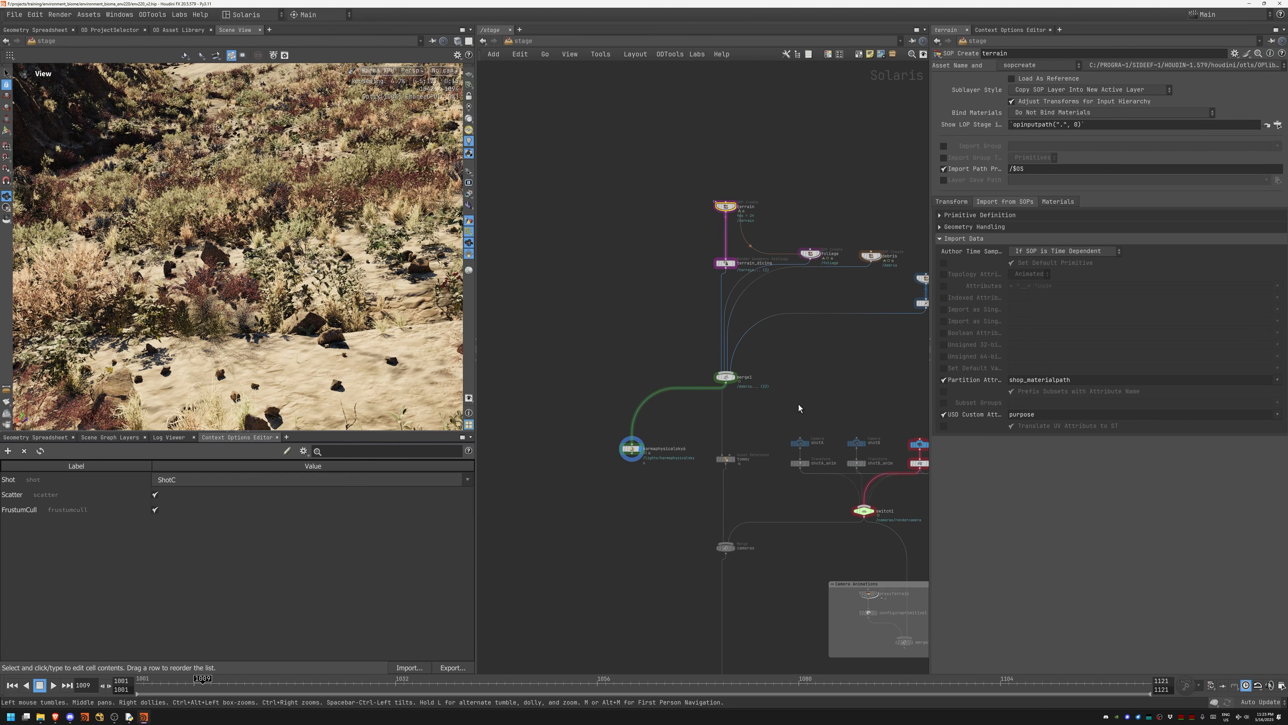
middle_click_drag(799, 408, 709, 303)
middle_click_drag(694, 417, 616, 372)
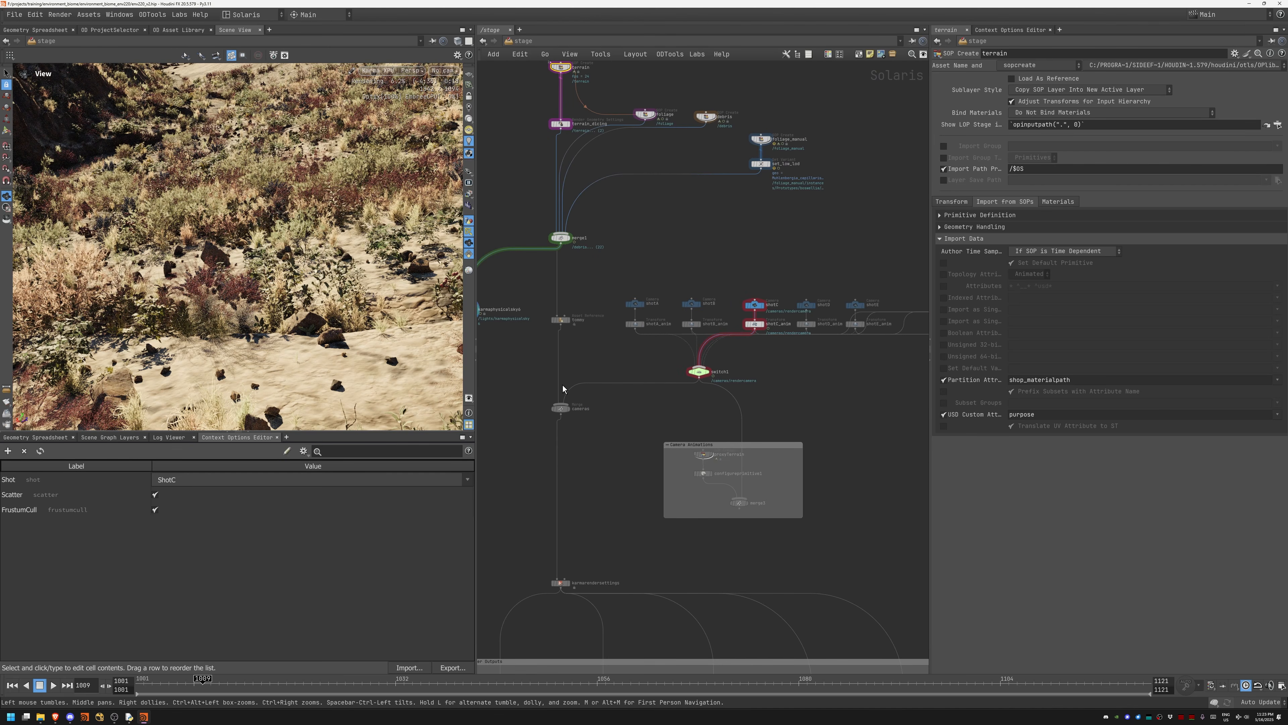
left_click(571, 411)
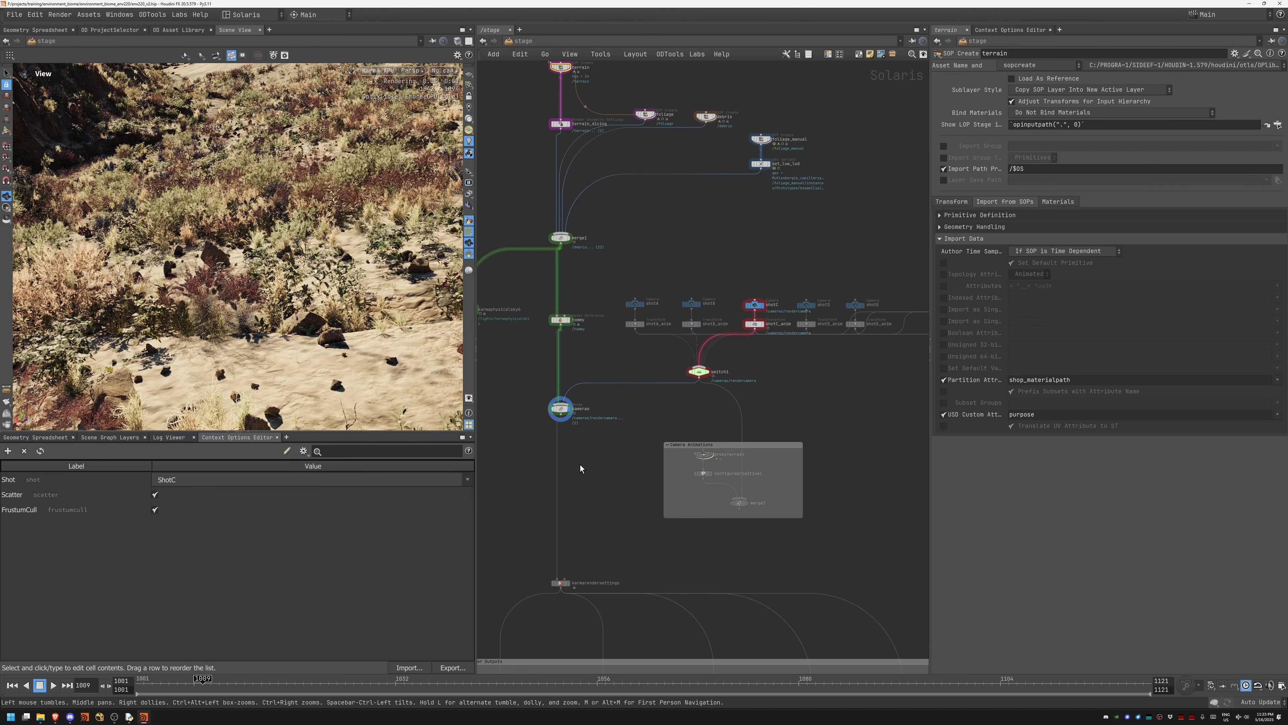
middle_click_drag(601, 504, 628, 278)
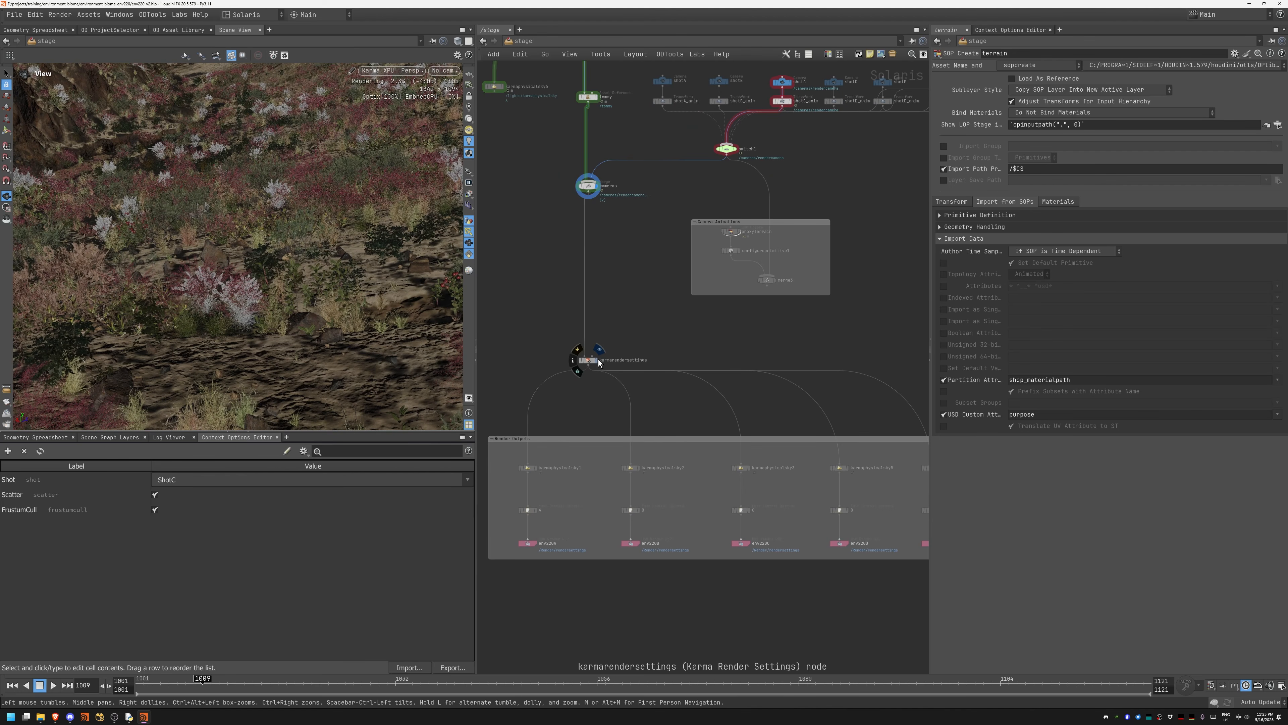
left_click(434, 70)
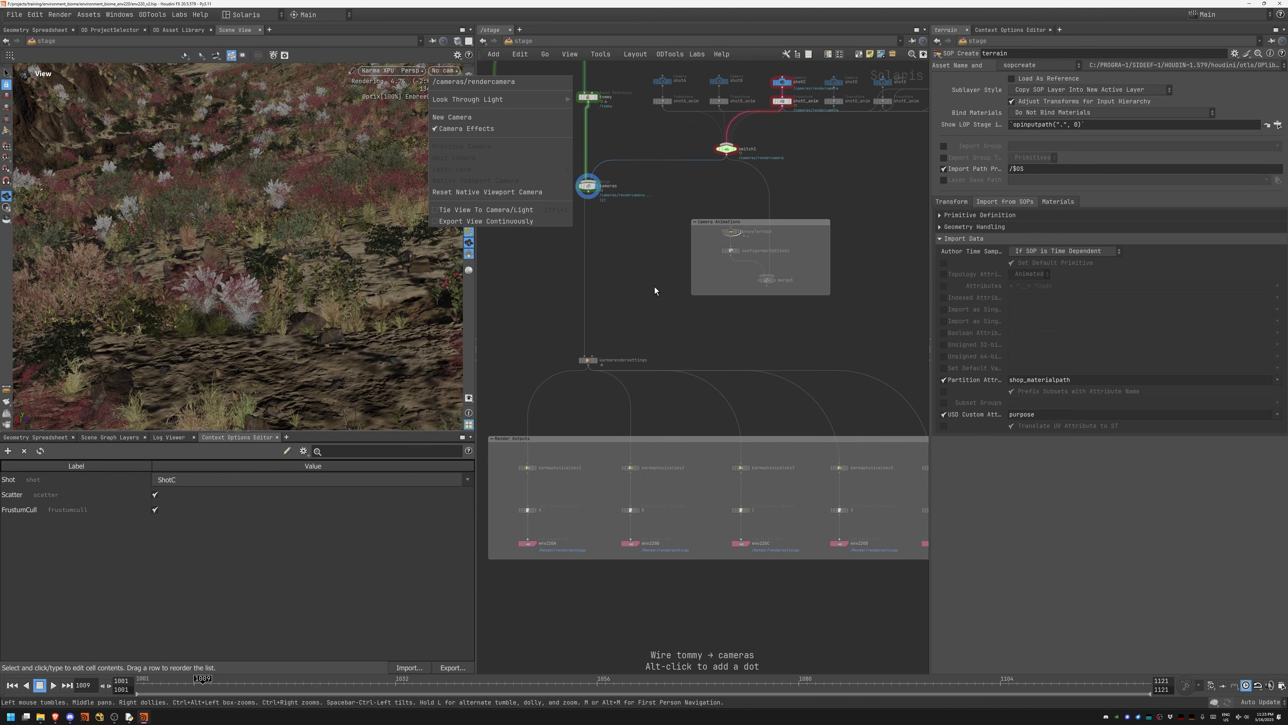
left_click(655, 290)
Step: Wire the duplicated Karma Physical Sky to the output of the cameras merge node and display it
middle_click_drag(615, 462, 723, 604)
left_click_drag(696, 334, 592, 451)
left_click(695, 336)
left_click(589, 459)
Step: Look through /cameras/rendercamera in the viewport
left_click(442, 71)
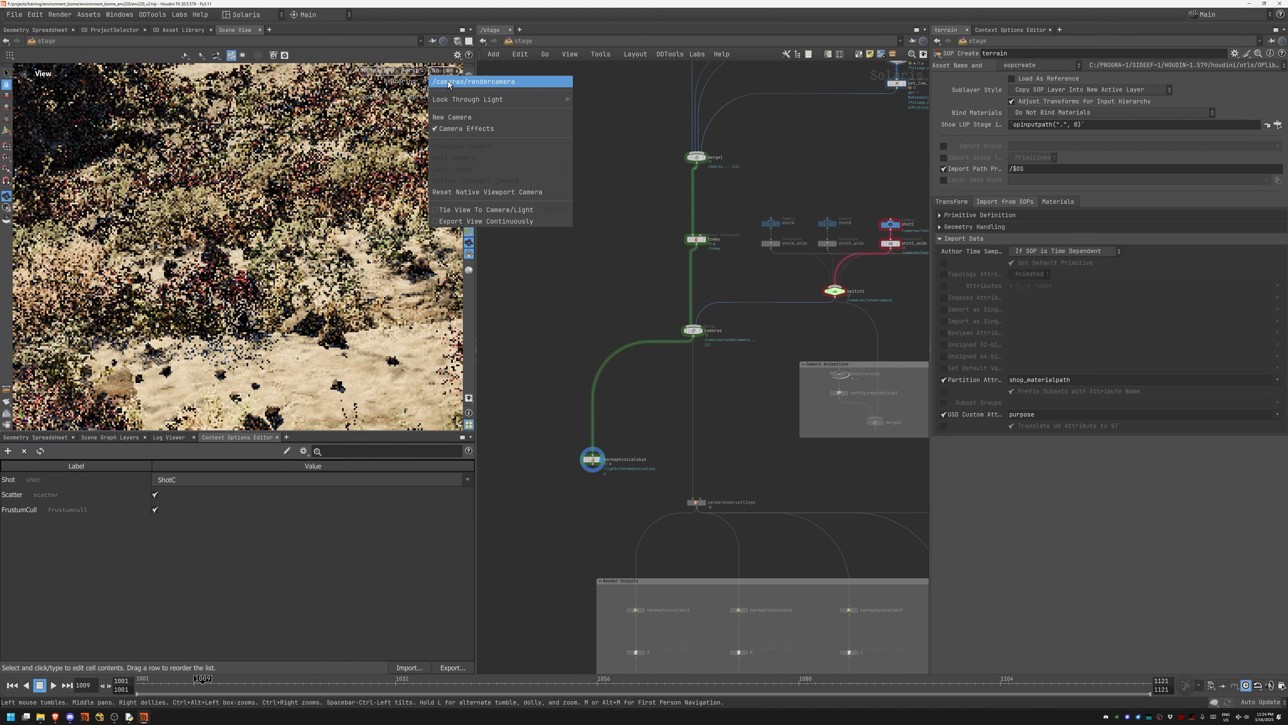
left_click(454, 109)
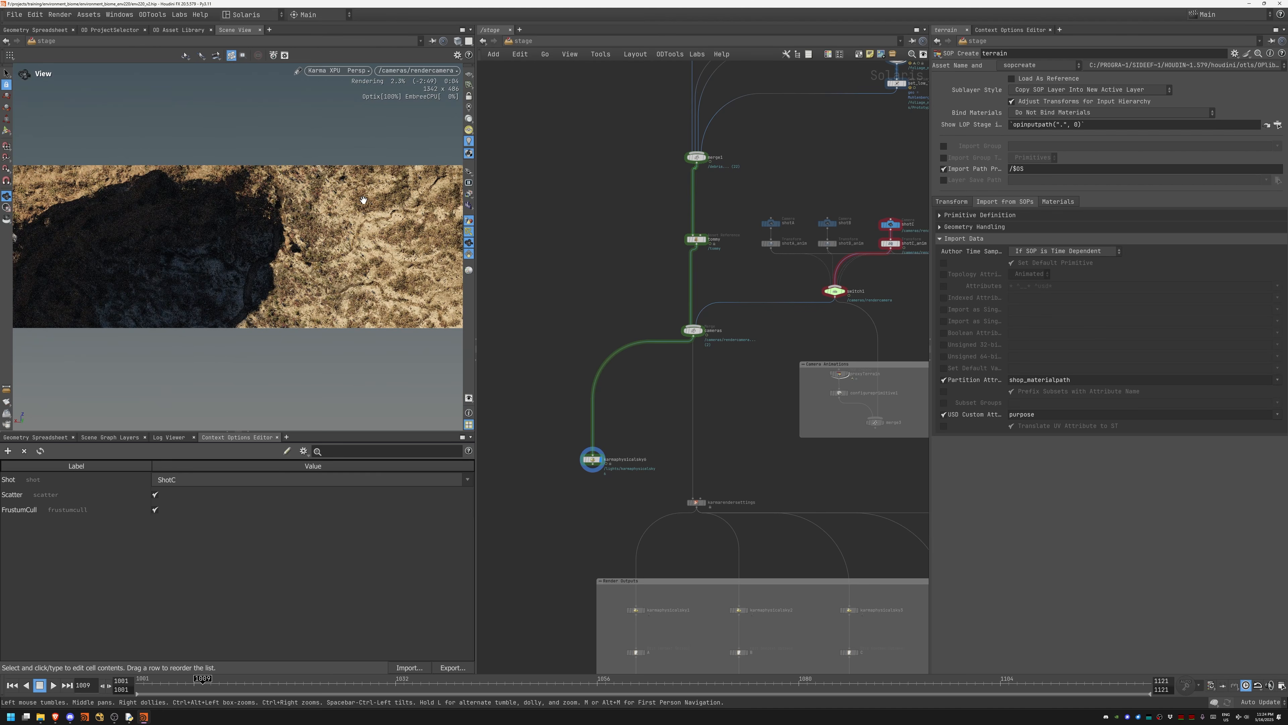
Step: Widen the viewport pane and set the Shot context option to ShotA
left_click_drag(478, 438, 537, 438)
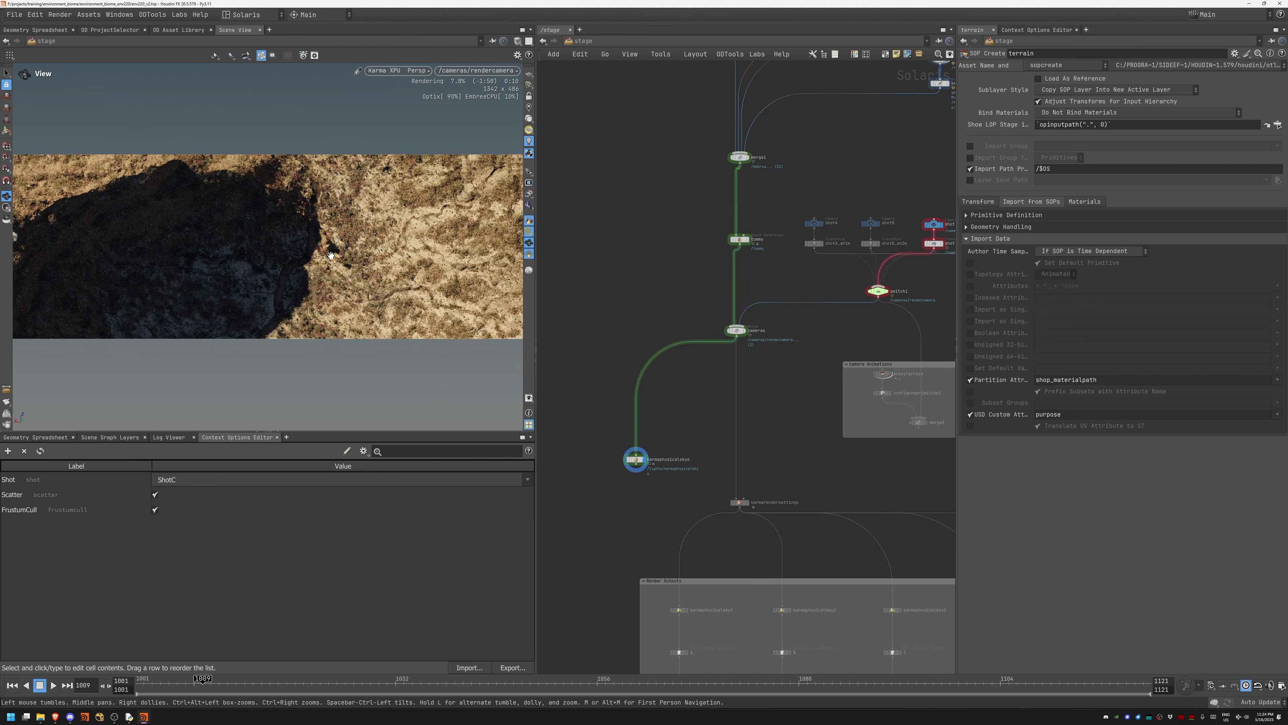
middle_click_drag(795, 269, 693, 279)
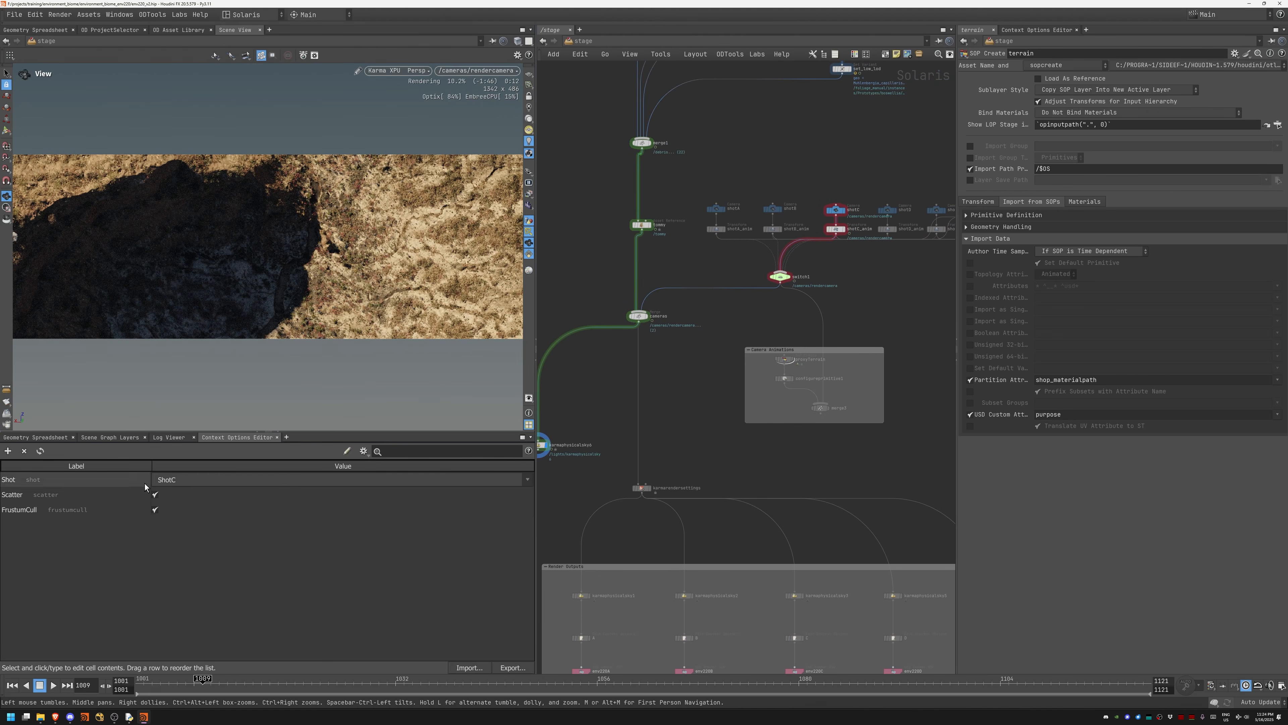
left_click(182, 479)
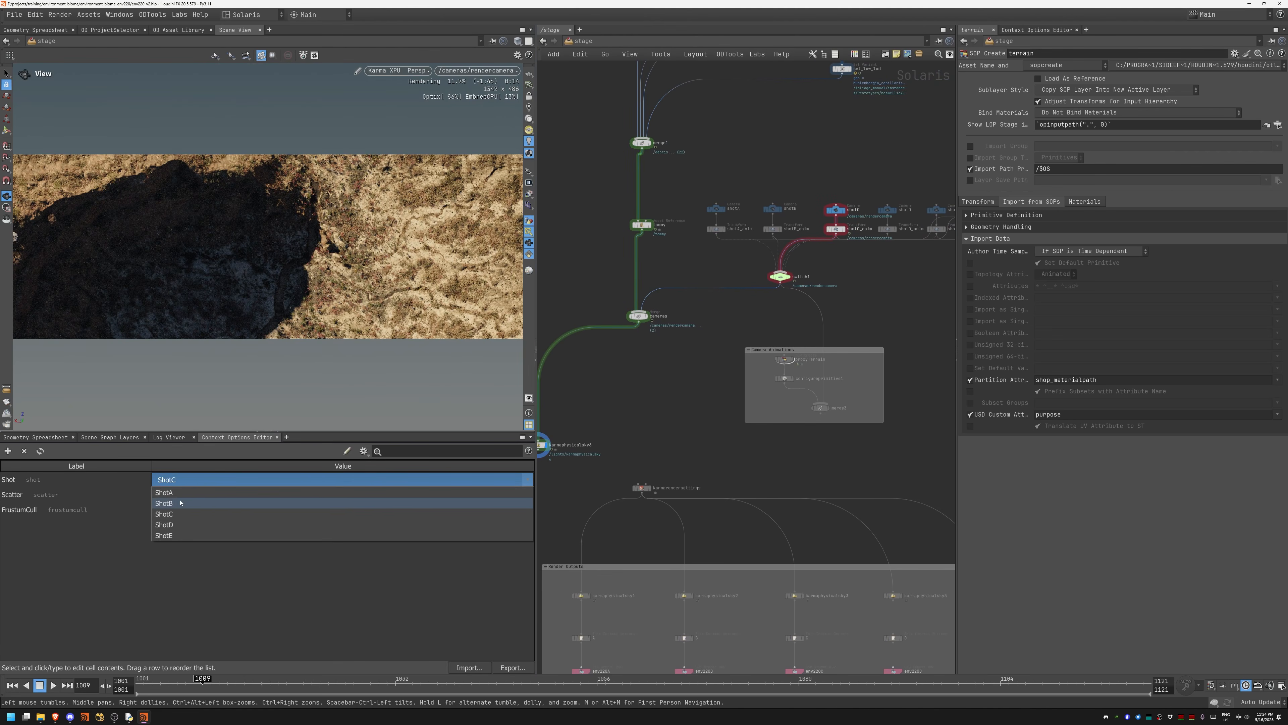
left_click(178, 492)
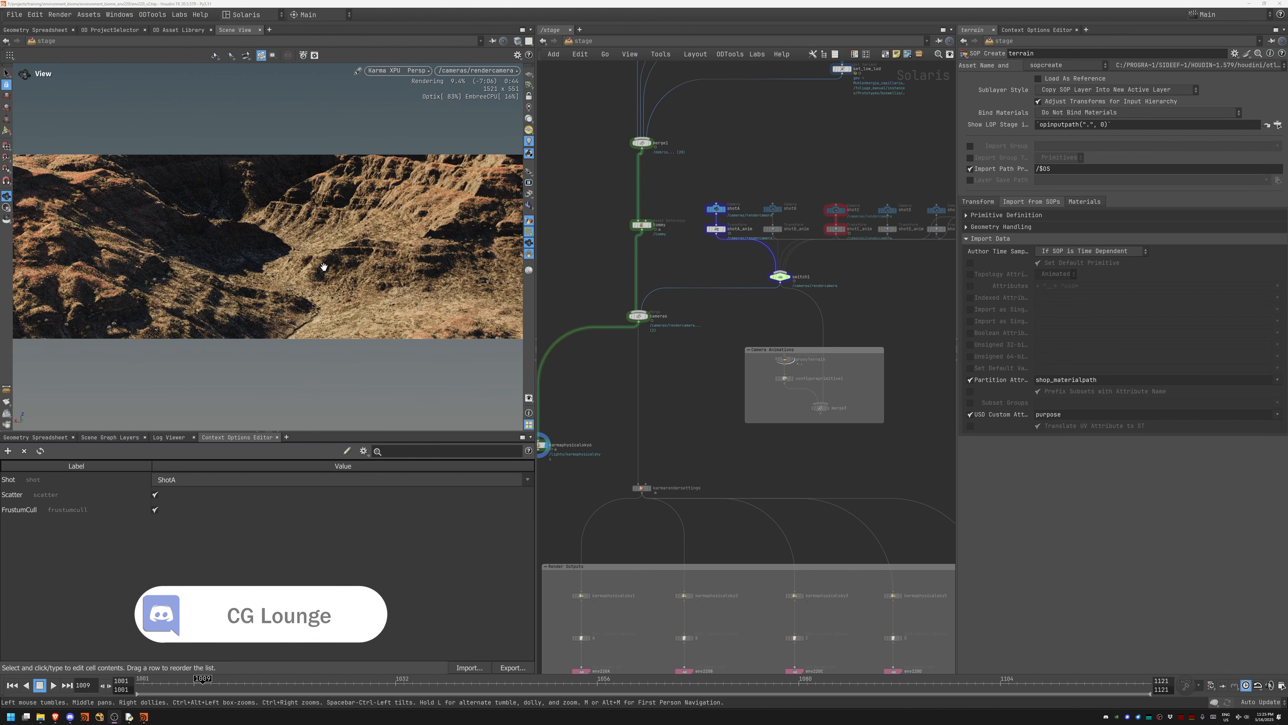
Step: Reframe the whole scene in the viewport and examine the rendered terrain, scattered debris and Joshua tree up close
left_click_drag(310, 250, 324, 248)
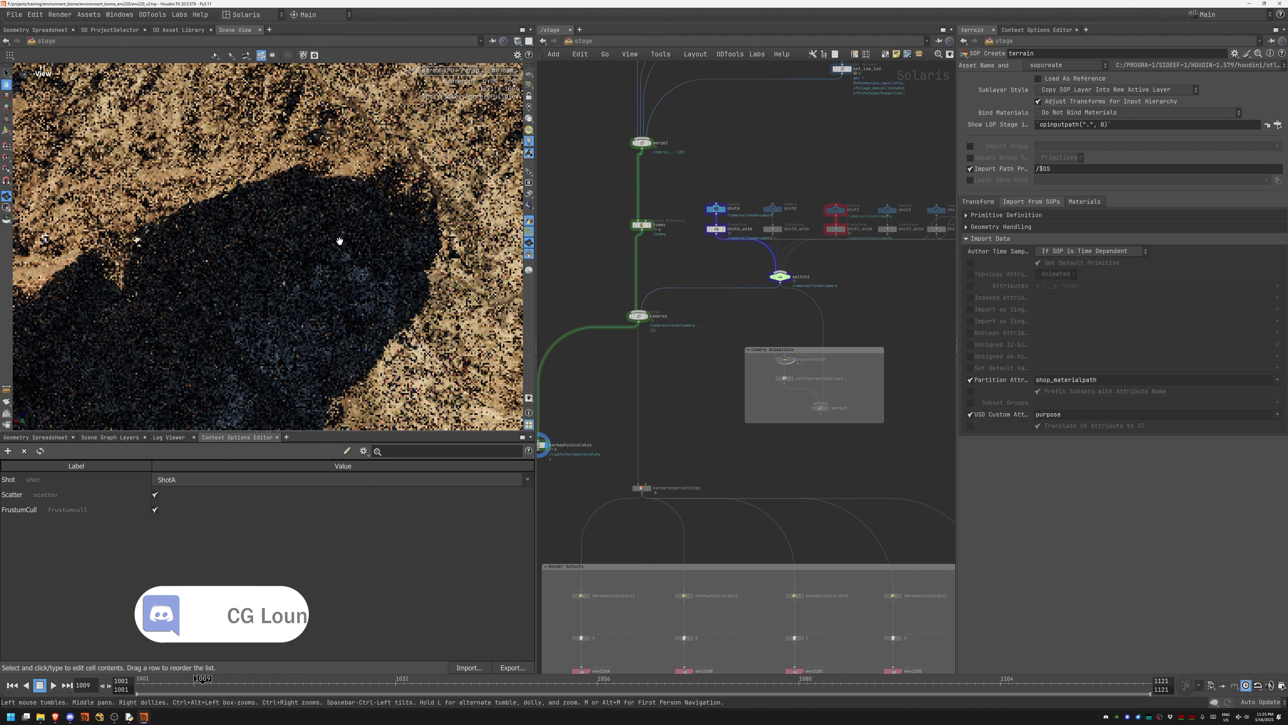
left_click_drag(345, 213, 340, 223)
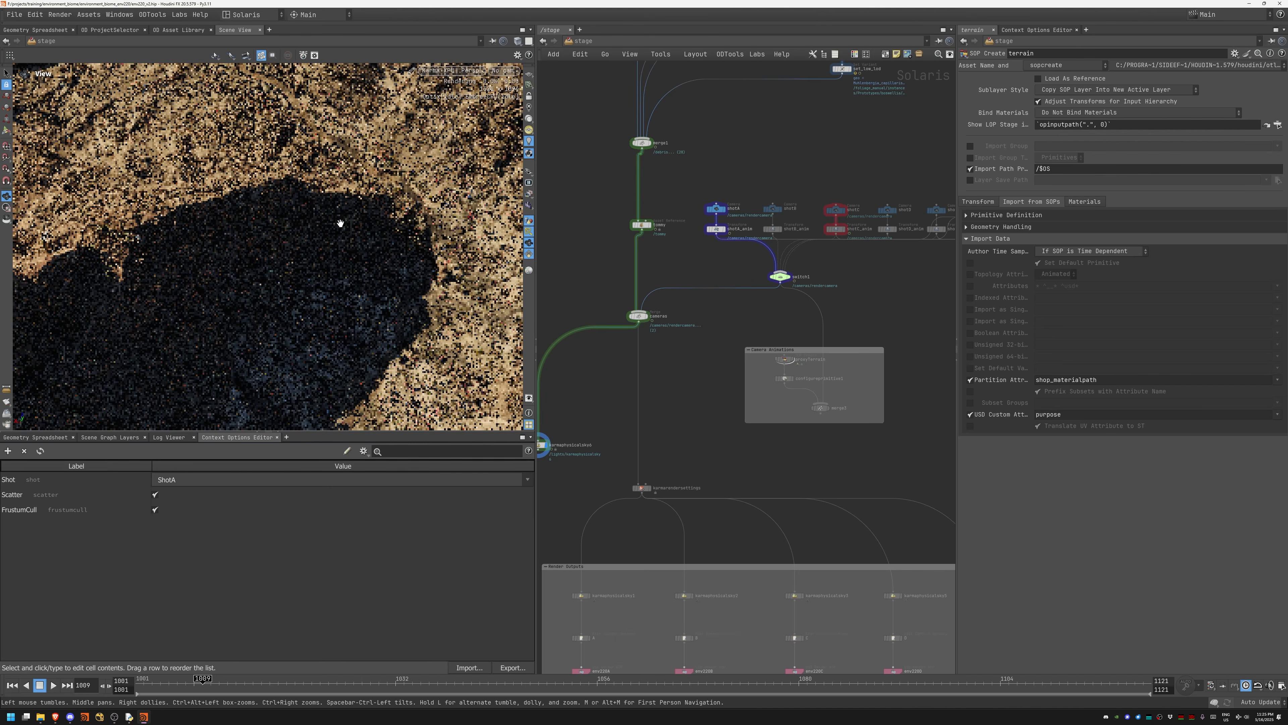
key("space+h")
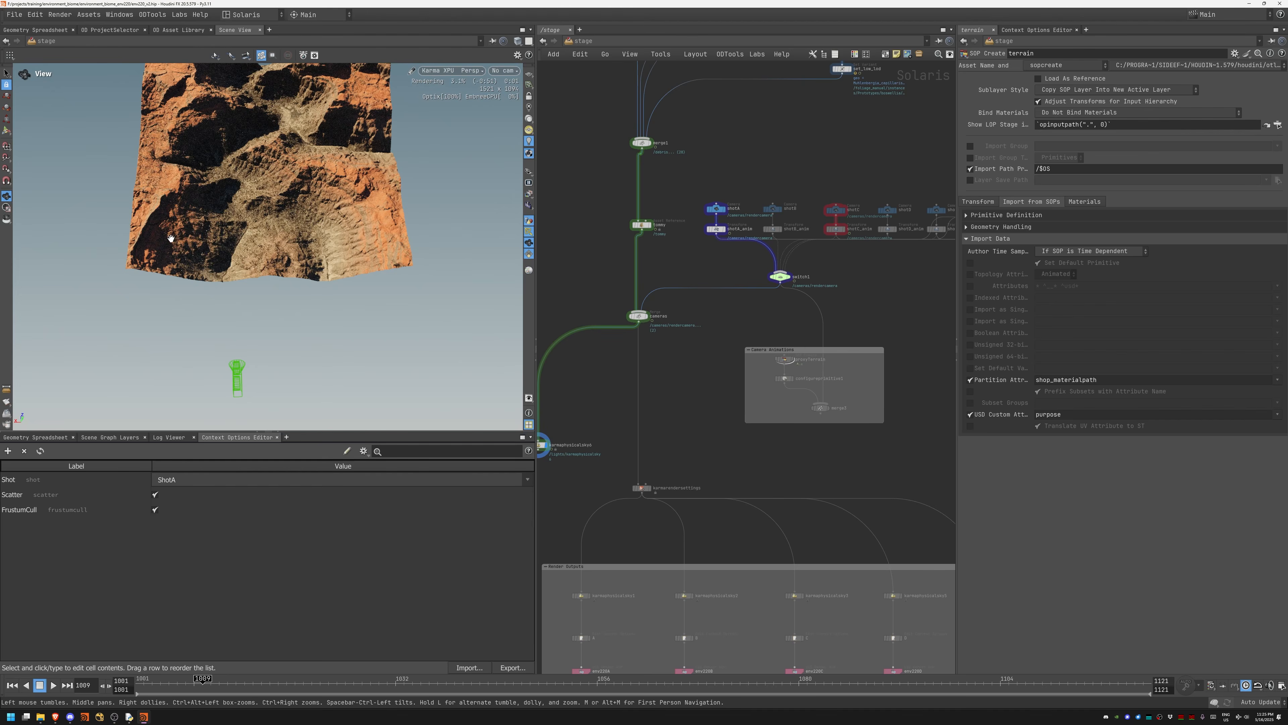
right_click_drag(274, 189, 255, 246)
left_click_drag(244, 235, 201, 220)
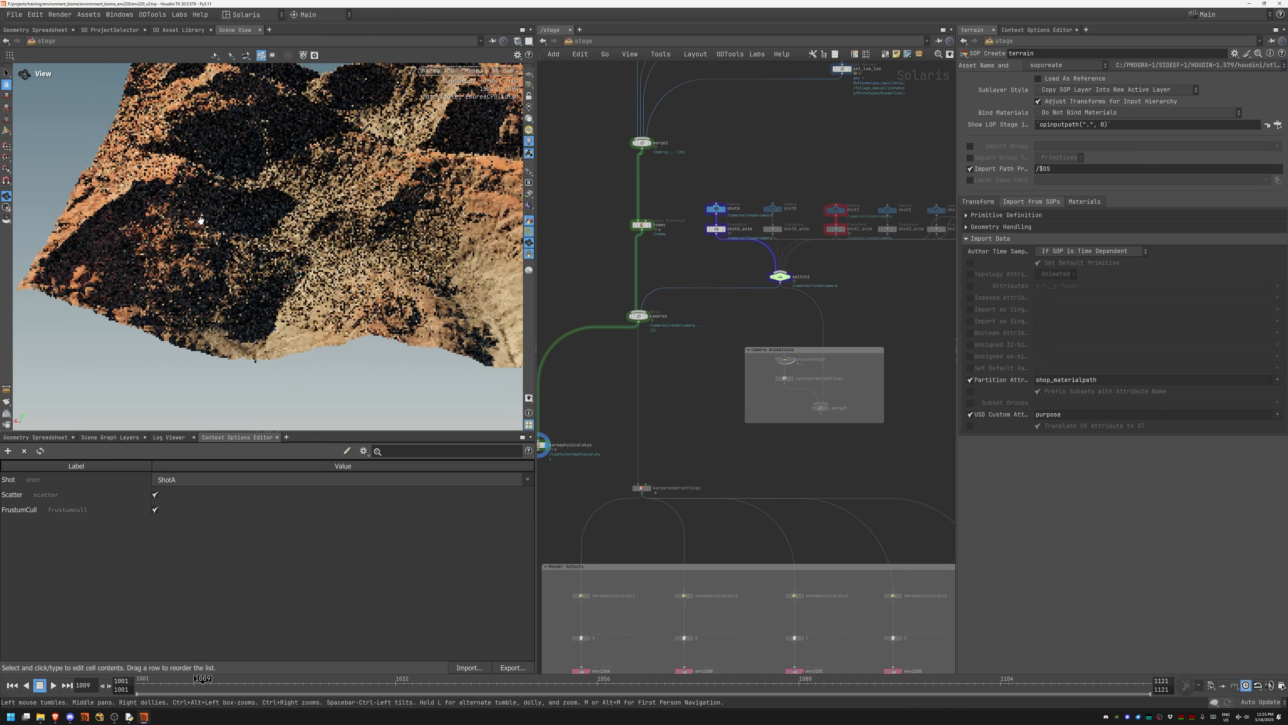
middle_click_drag(146, 187, 312, 213)
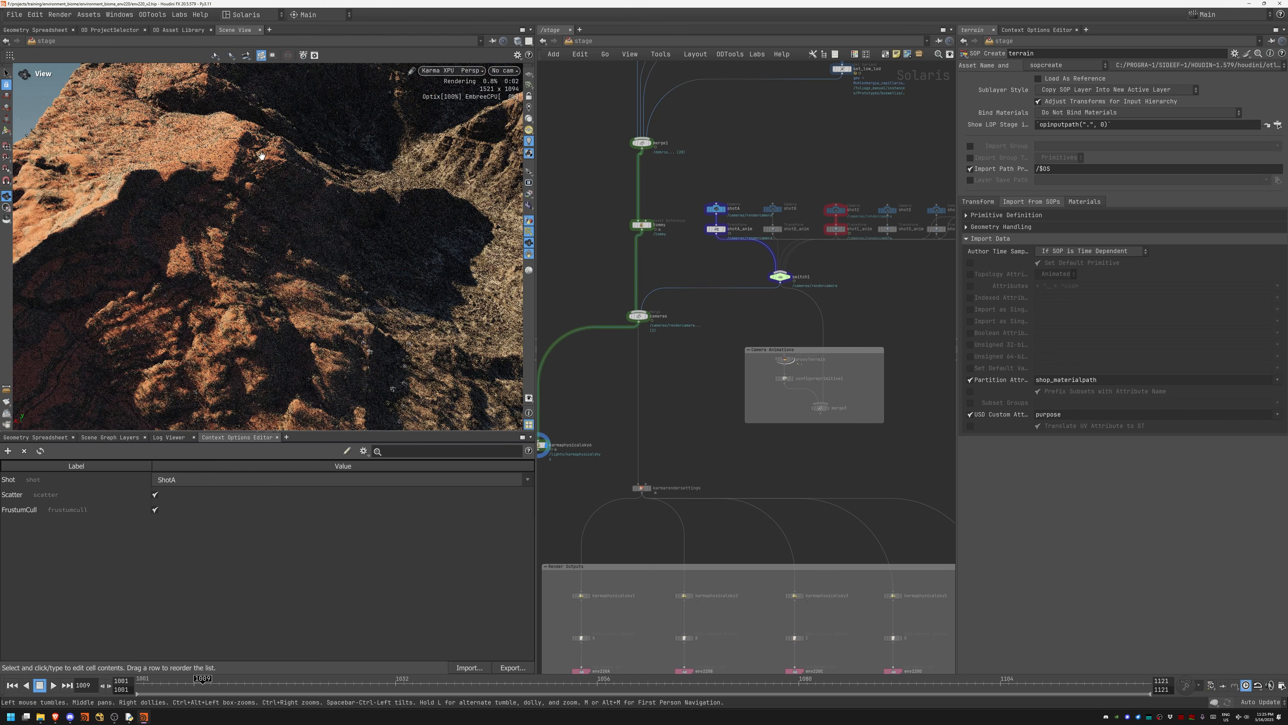
right_click_drag(223, 150, 437, 129)
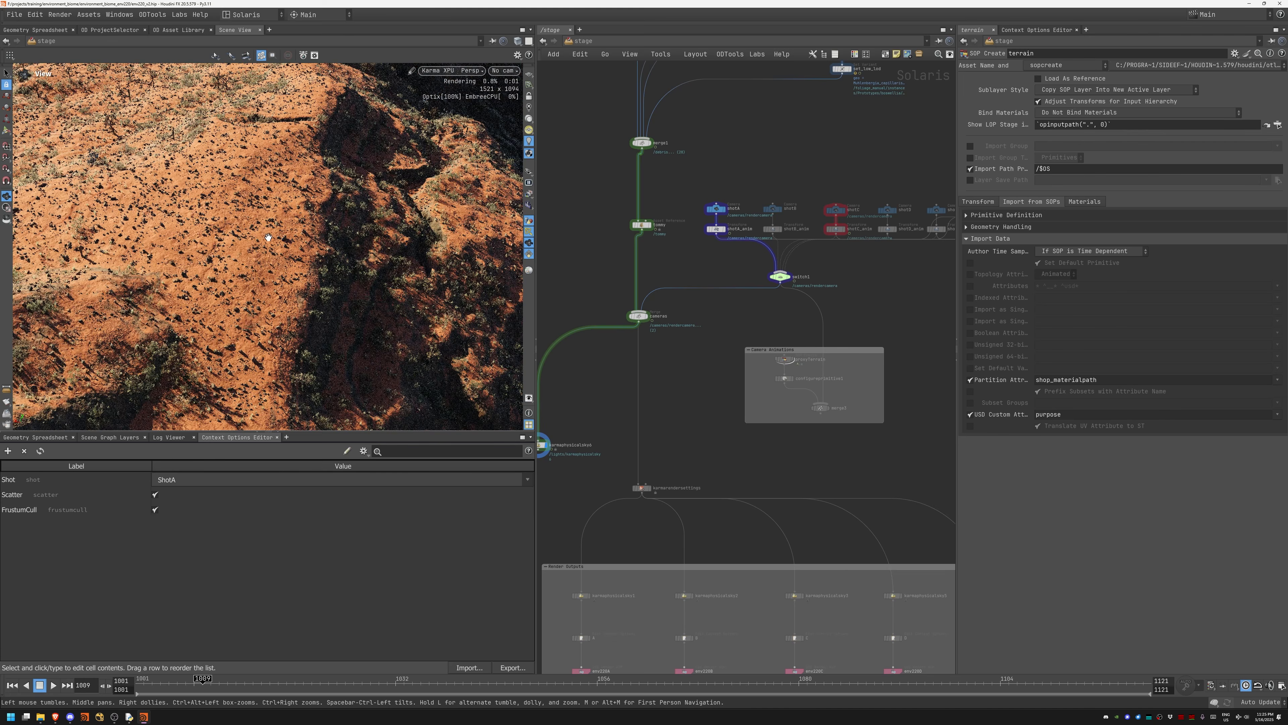
left_click_drag(268, 237, 244, 208)
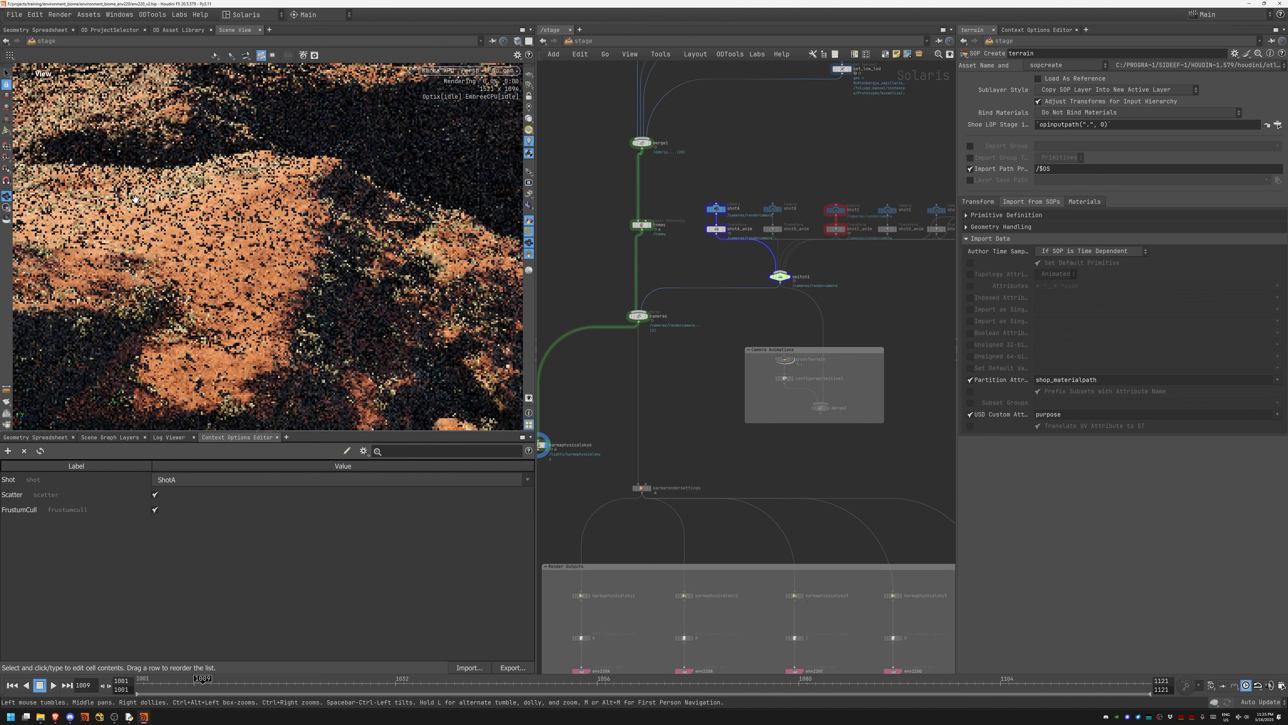
left_click_drag(135, 196, 334, 211)
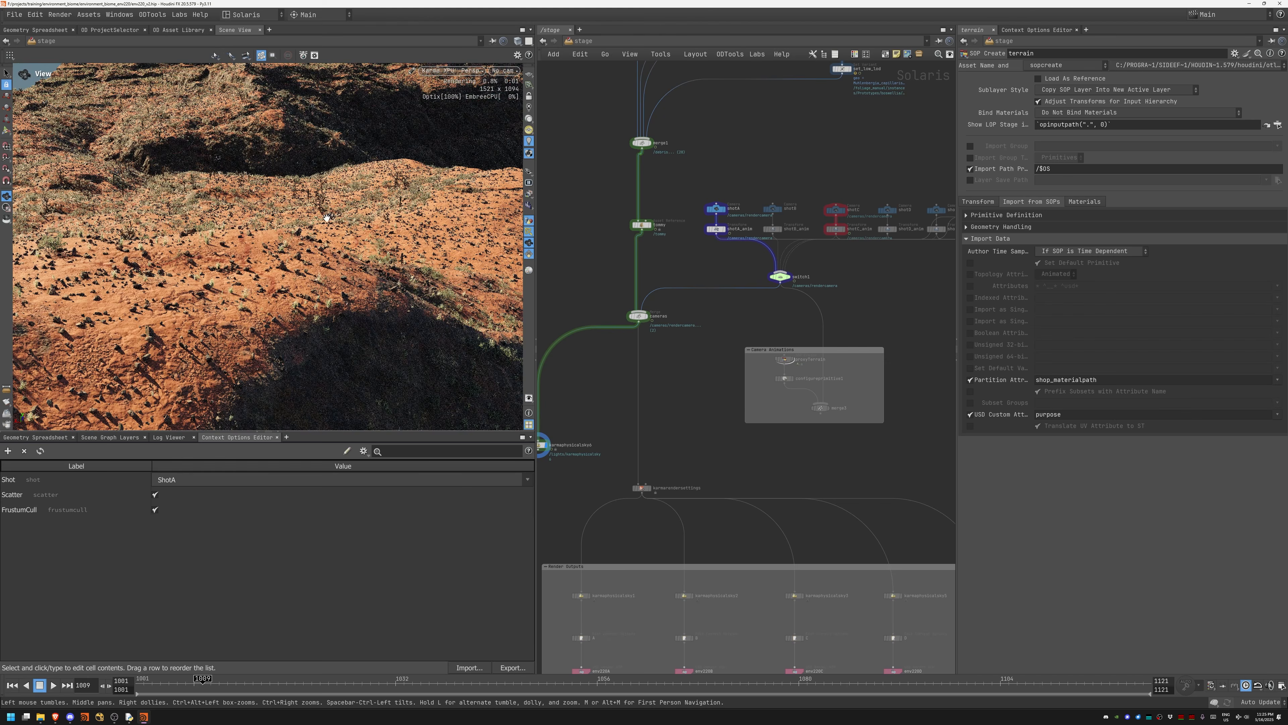
left_click_drag(379, 183, 412, 198)
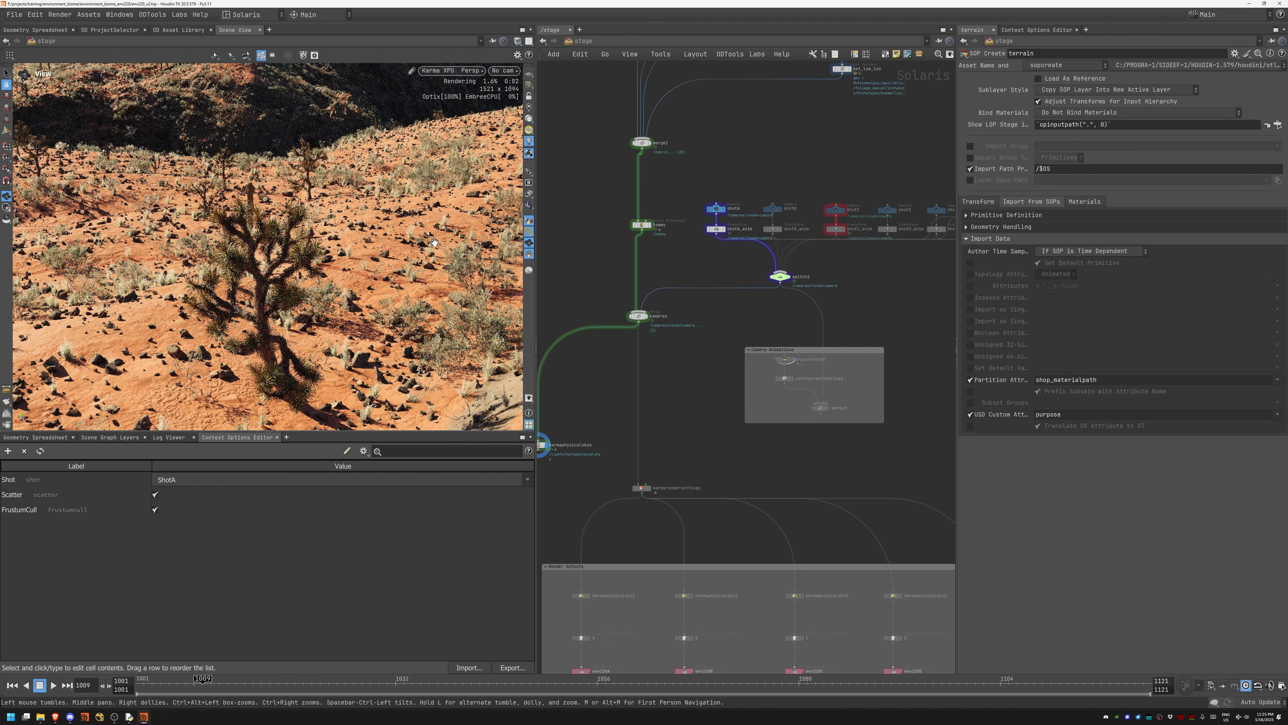
left_click_drag(261, 310, 296, 344)
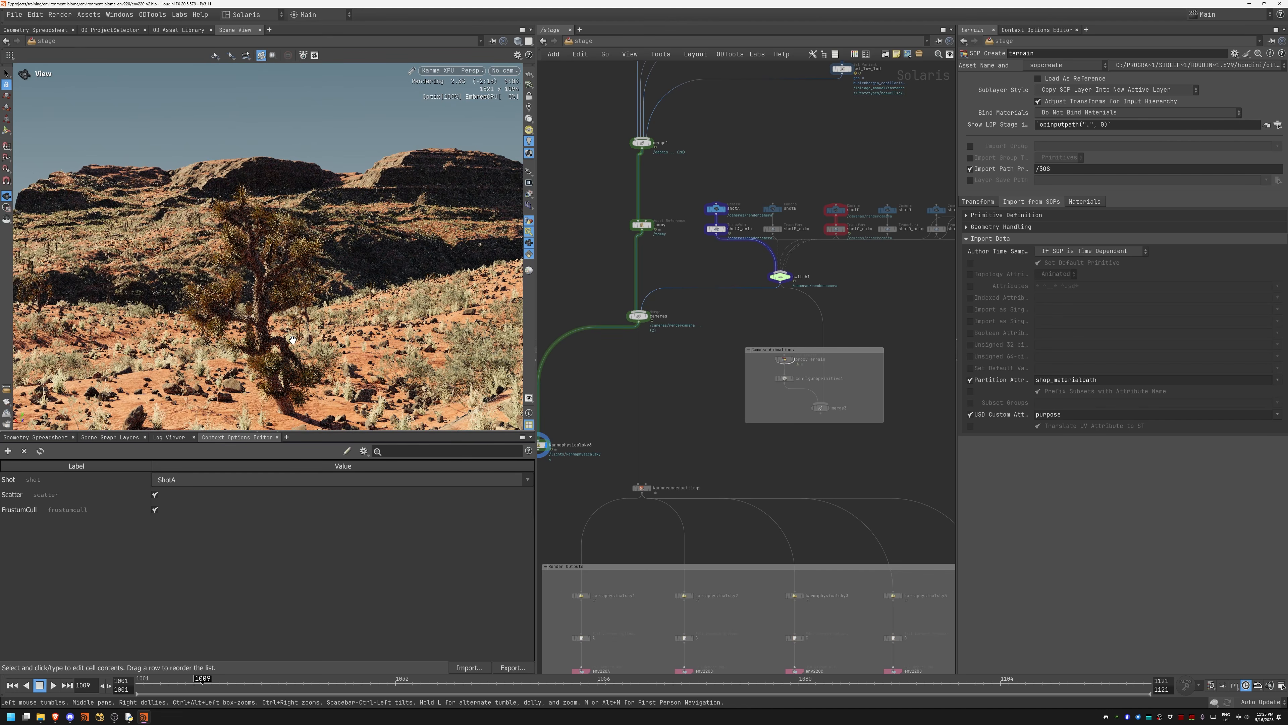
Step: Examine the shrub-covered slopes and surrounding cliffs from several low viewpoints
right_click_drag(296, 331, 261, 324)
left_click_drag(261, 325, 258, 258)
right_click_drag(258, 257, 332, 299)
middle_click_drag(361, 315, 281, 270)
middle_click_drag(252, 337, 248, 332)
right_click_drag(175, 361, 216, 360)
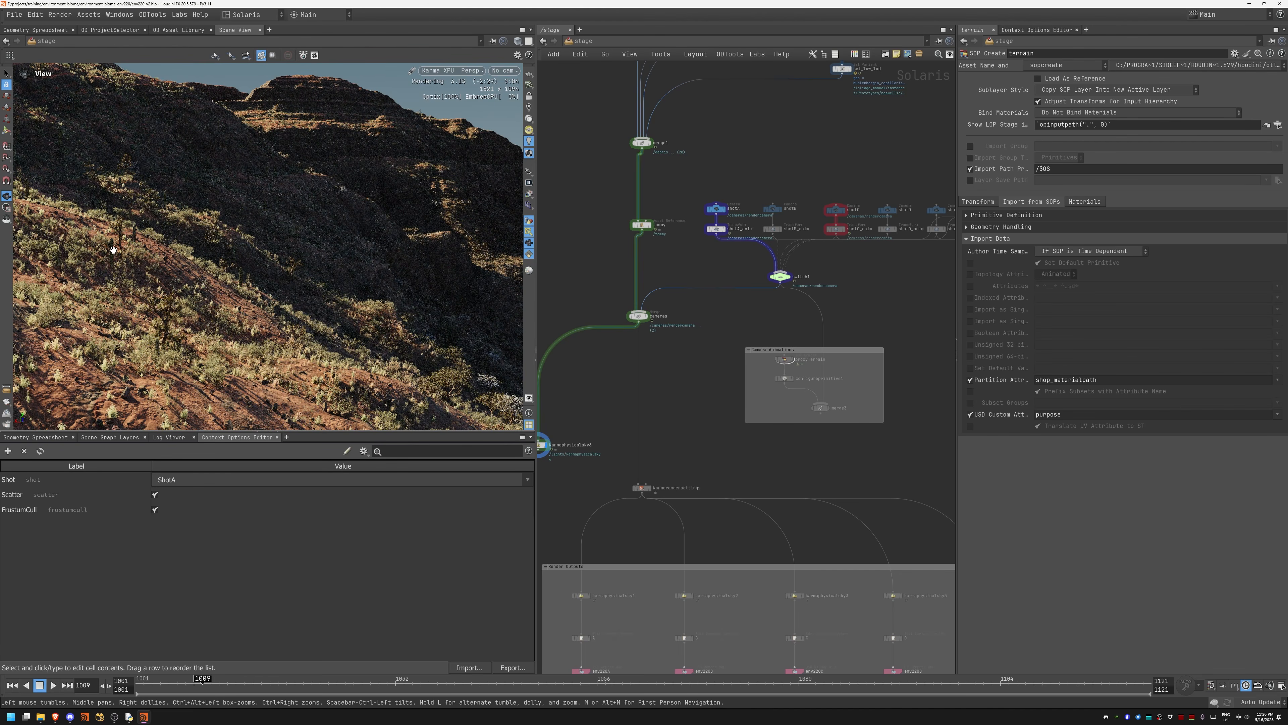
left_click_drag(182, 198, 551, 242)
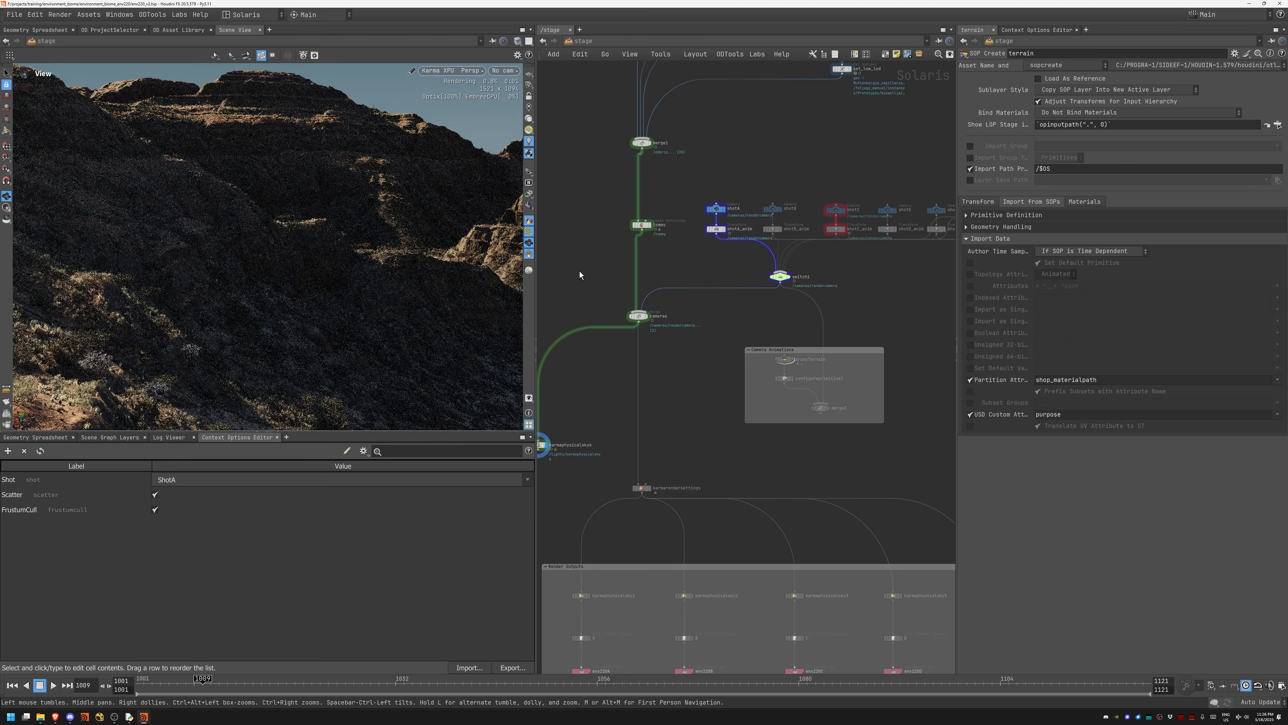
Step: Switch the viewport renderer from Karma XPU to Houdini GL
middle_click_drag(727, 412, 602, 376)
left_click(450, 71)
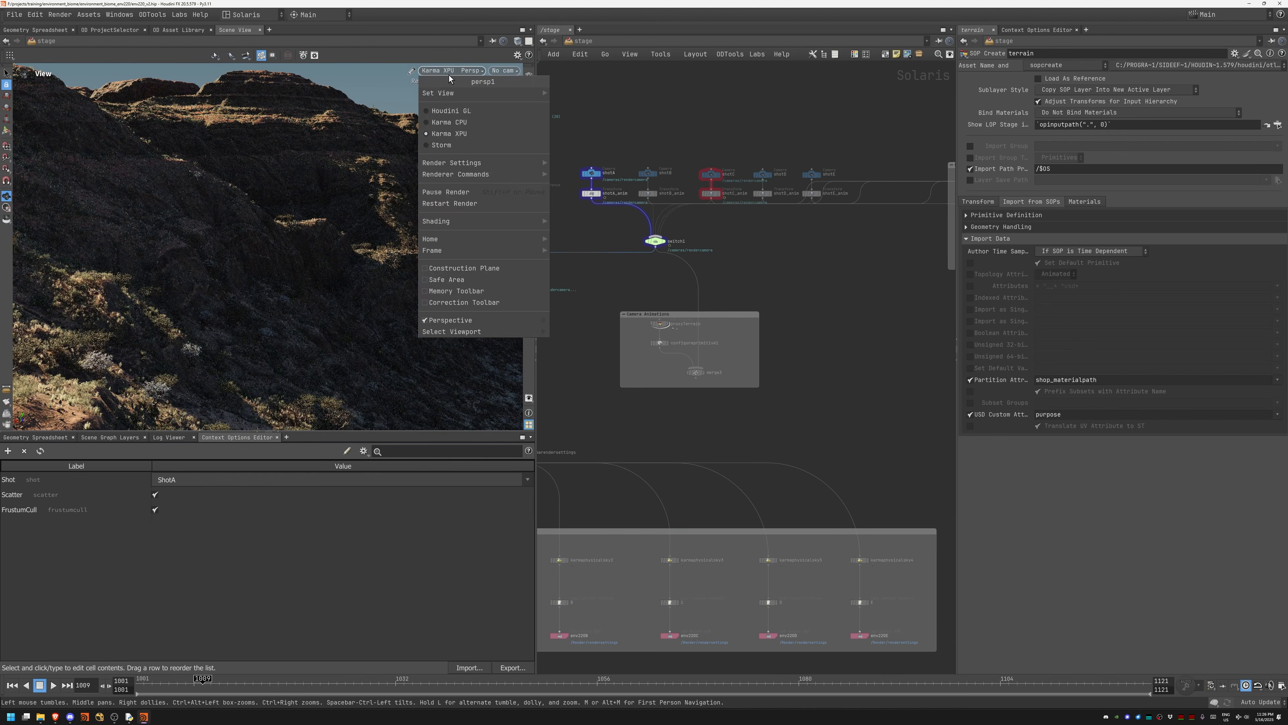
left_click(452, 111)
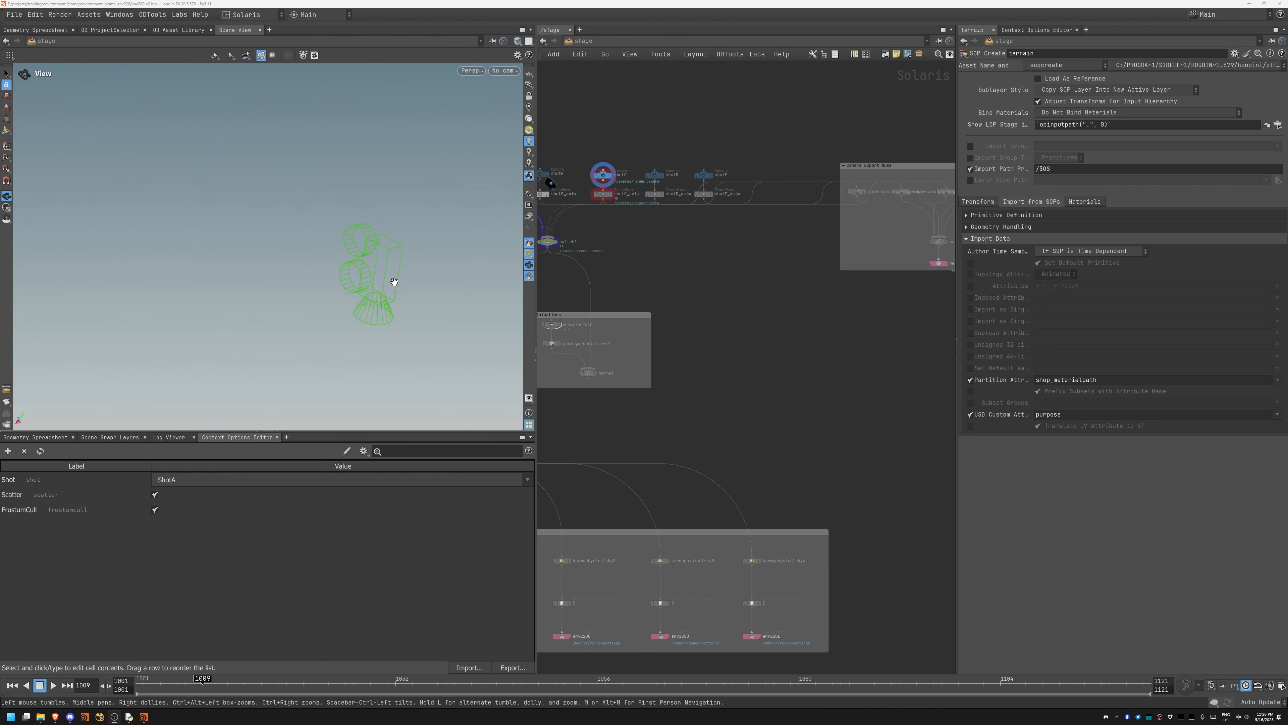
Step: Open the shotC_anim transform's parameters and scrub the timeline to frame 1051 to preview the camera motion
middle_click_drag(722, 248, 715, 292)
scroll(714, 288, "up", 3)
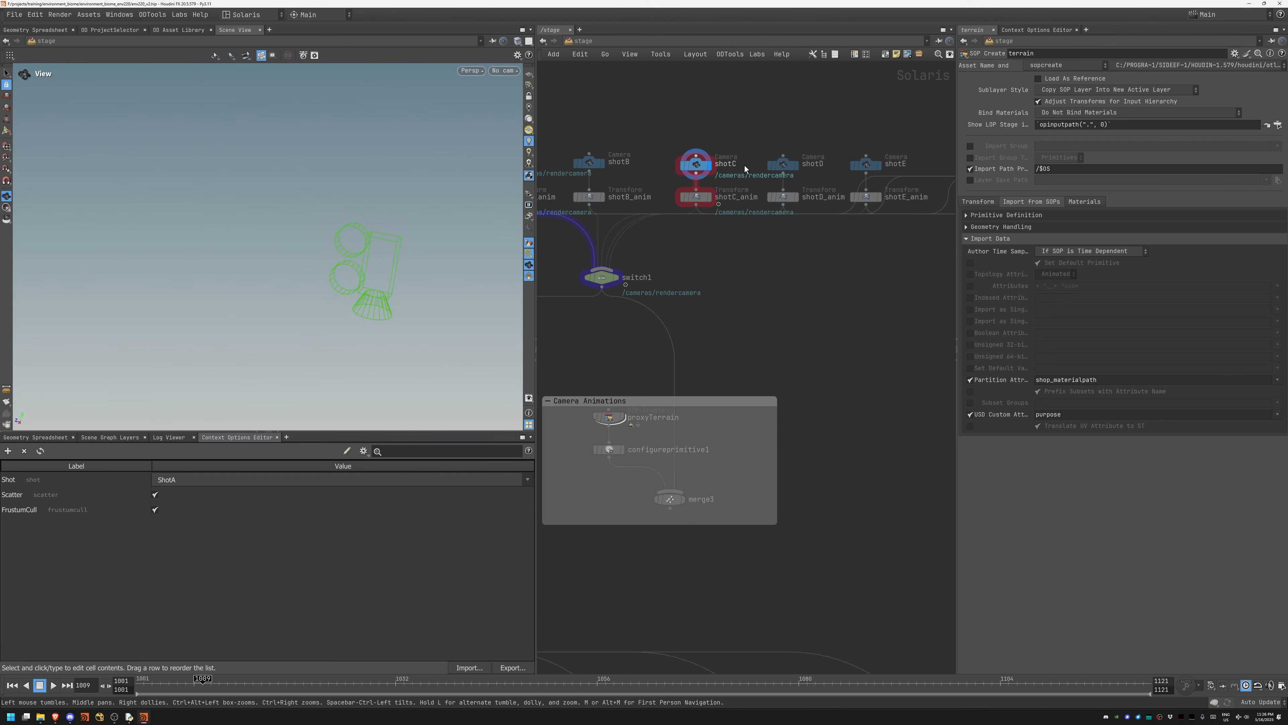
left_click(695, 164)
left_click(696, 198)
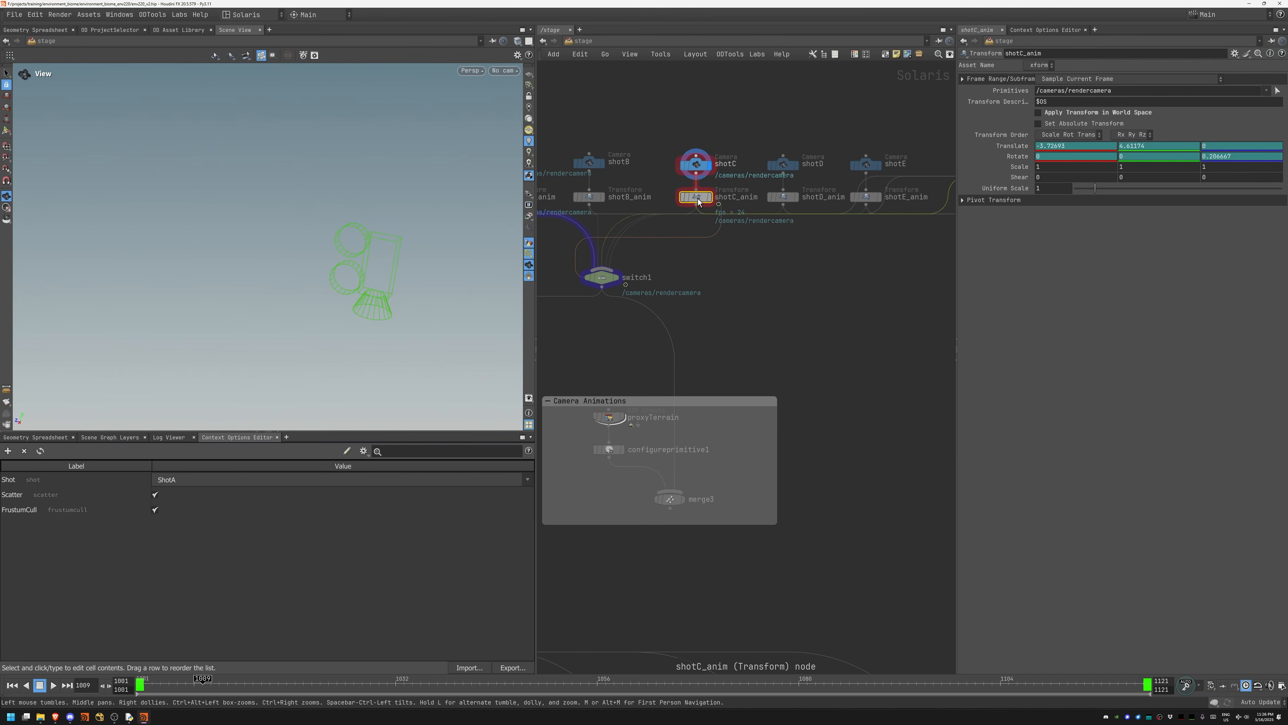
key("r")
left_click_drag(175, 683, 556, 482)
Step: Display the shotD_anim transform and scrub back to frame 1007 to preview its camera
middle_click_drag(795, 253, 729, 238)
left_click(732, 184)
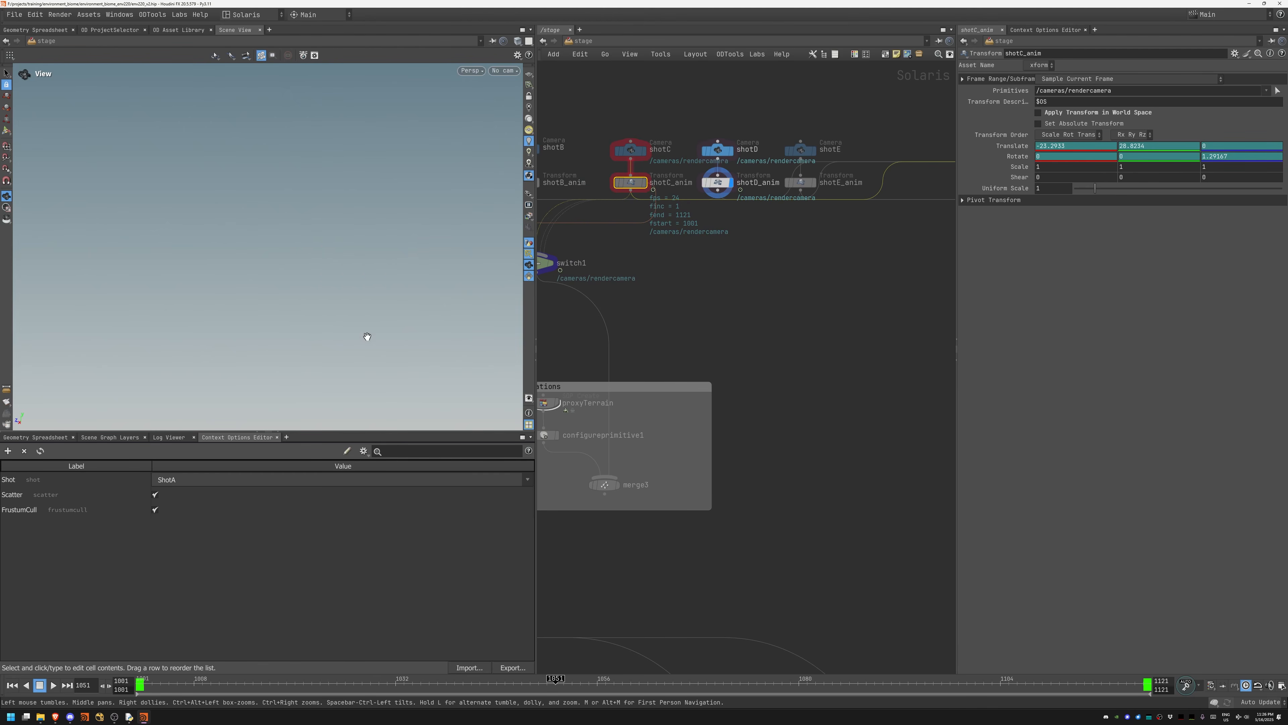
left_click_drag(229, 687, 185, 673)
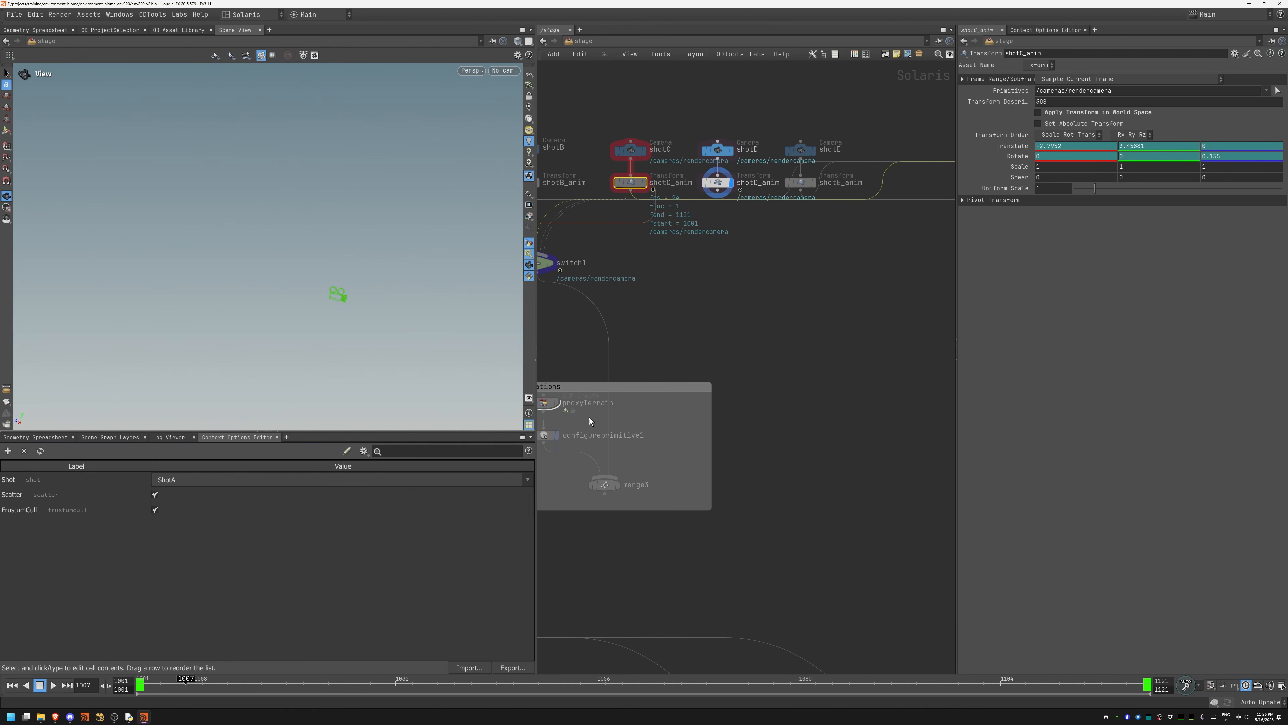
Step: Inspect and display the first Restructure Scene Graph node, restructurescenegraph4, in the Camera Export Nuke network box
middle_click_drag(585, 238, 739, 184)
middle_click_drag(923, 264, 571, 268)
mouse_move(629, 230)
middle_mouse_down()
mouse_move(777, 240)
mouse_move(519, 283)
middle_mouse_up()
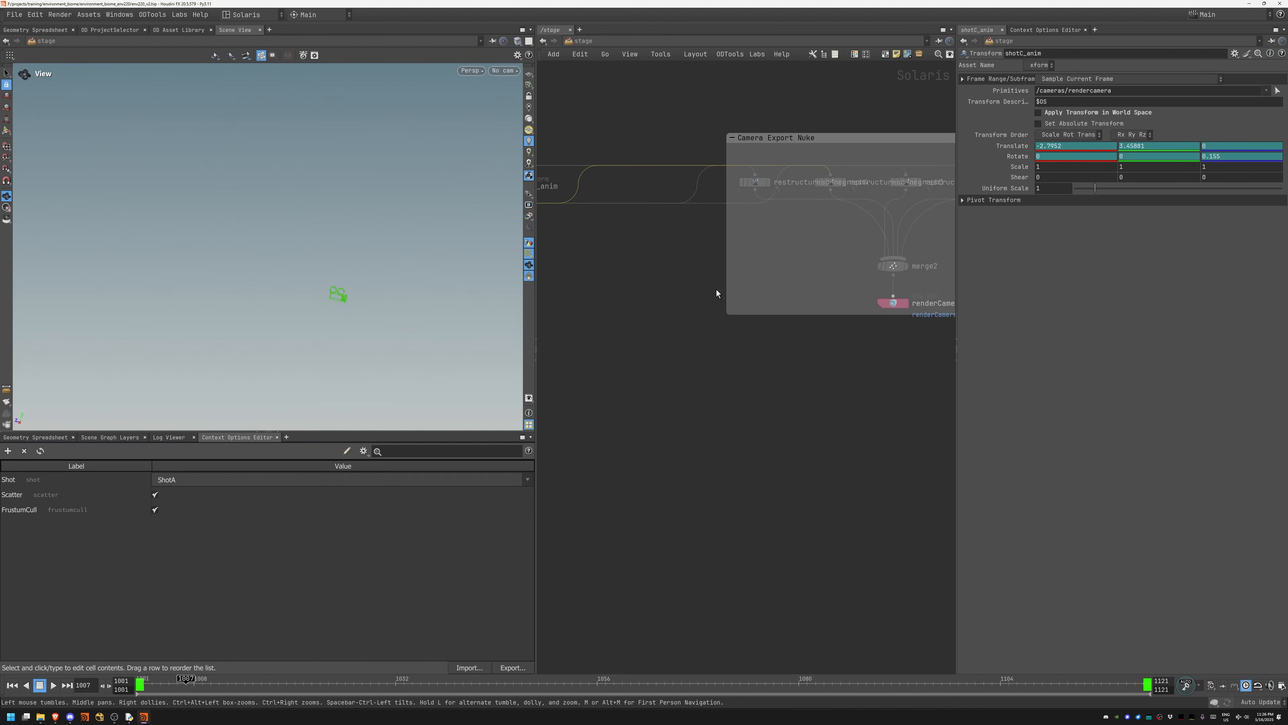
middle_click_drag(717, 289, 597, 335)
scroll(748, 152, "down", 2)
mouse_move(749, 151)
middle_mouse_down()
mouse_move(691, 143)
mouse_move(712, 137)
middle_mouse_up()
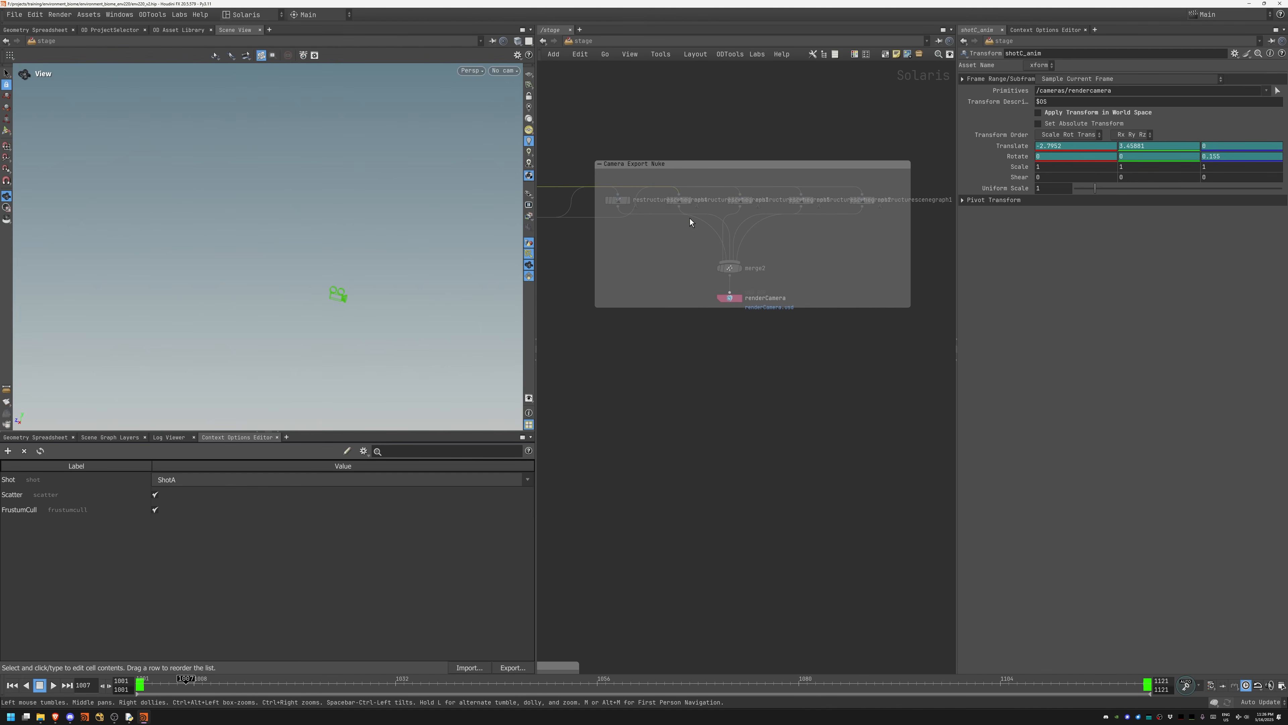
left_click(630, 203)
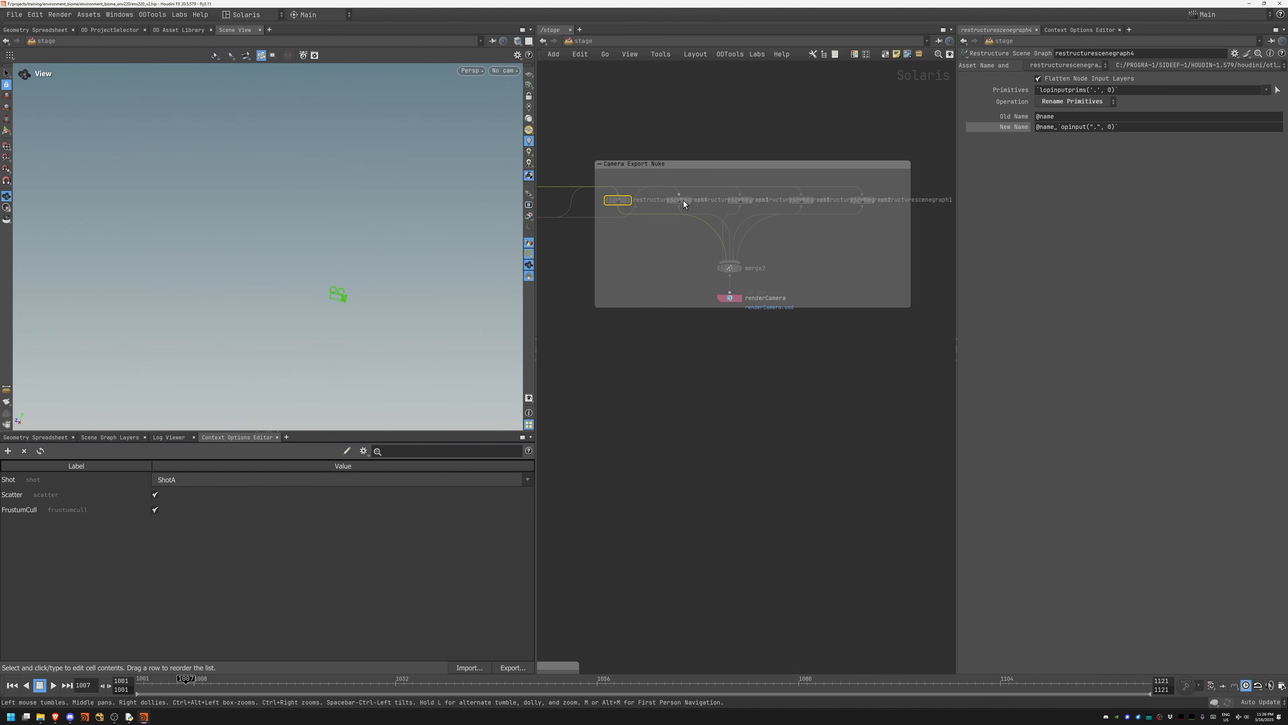
mouse_move(633, 203)
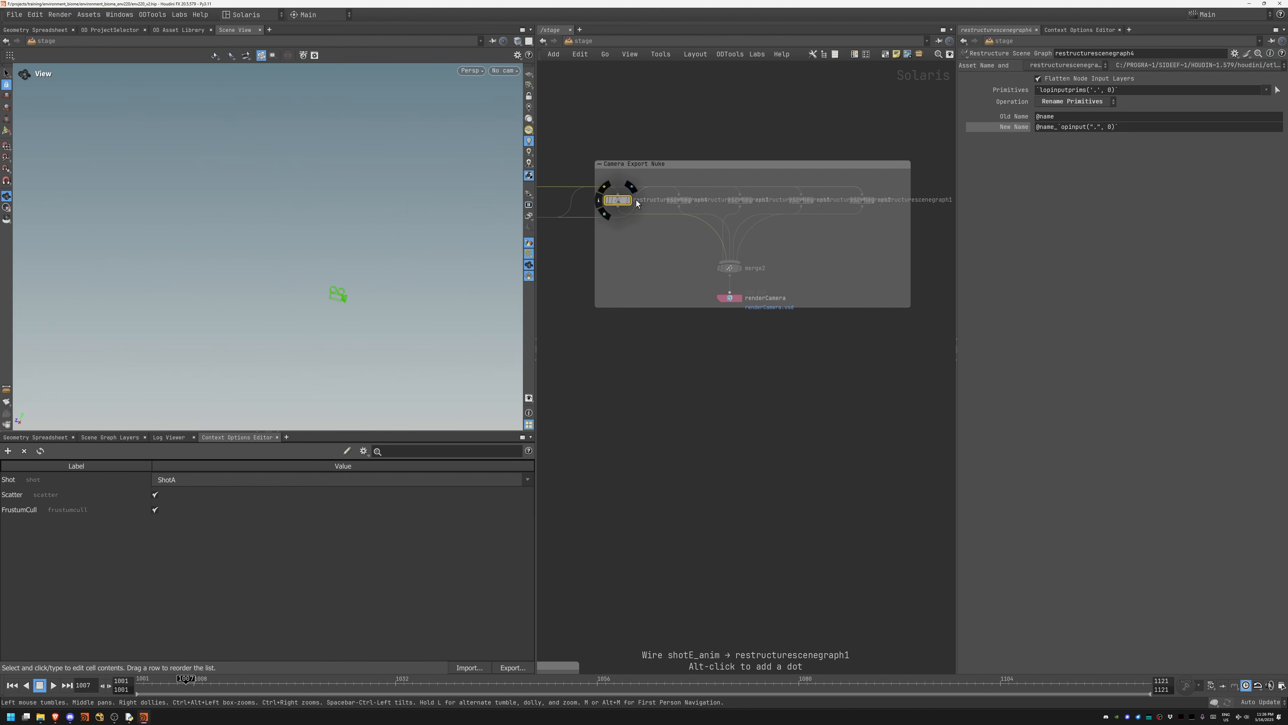
left_click(633, 202)
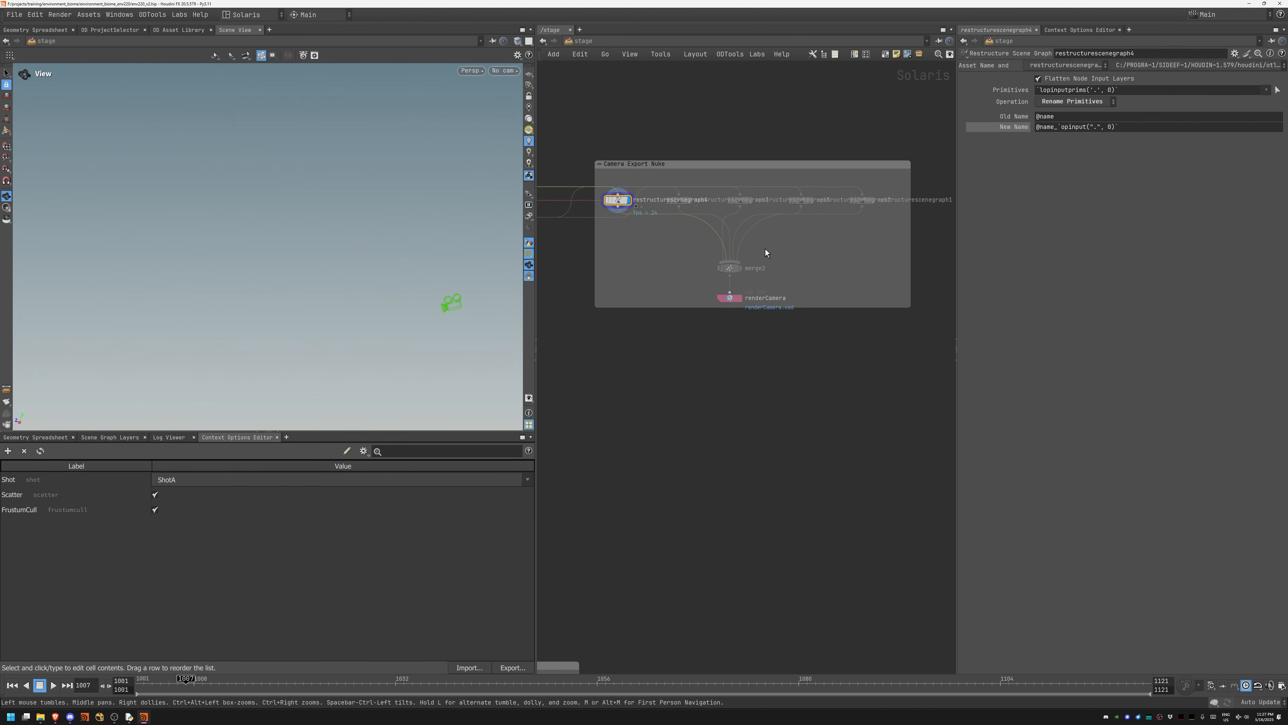
Step: List the exported cameras of merge2 in the scene graph tree and show the renderCamera USD ROP's settings
left_click(35, 437)
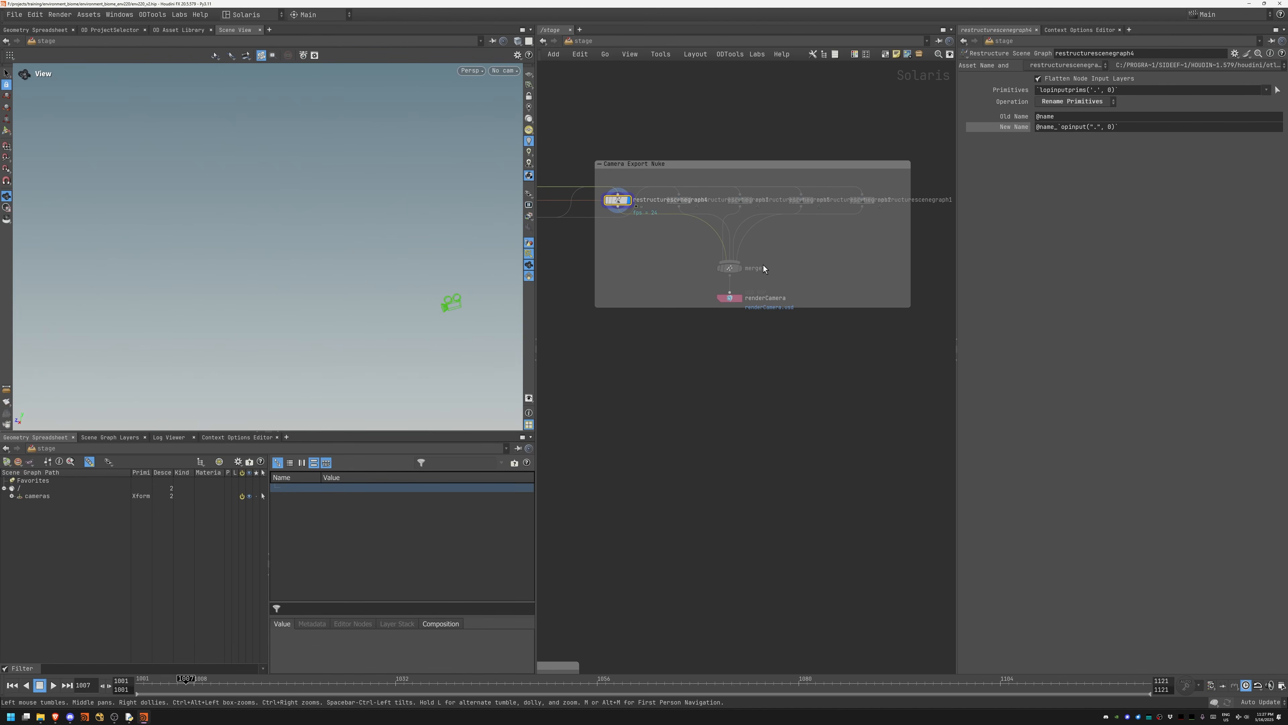
left_click(742, 273)
left_click(12, 496)
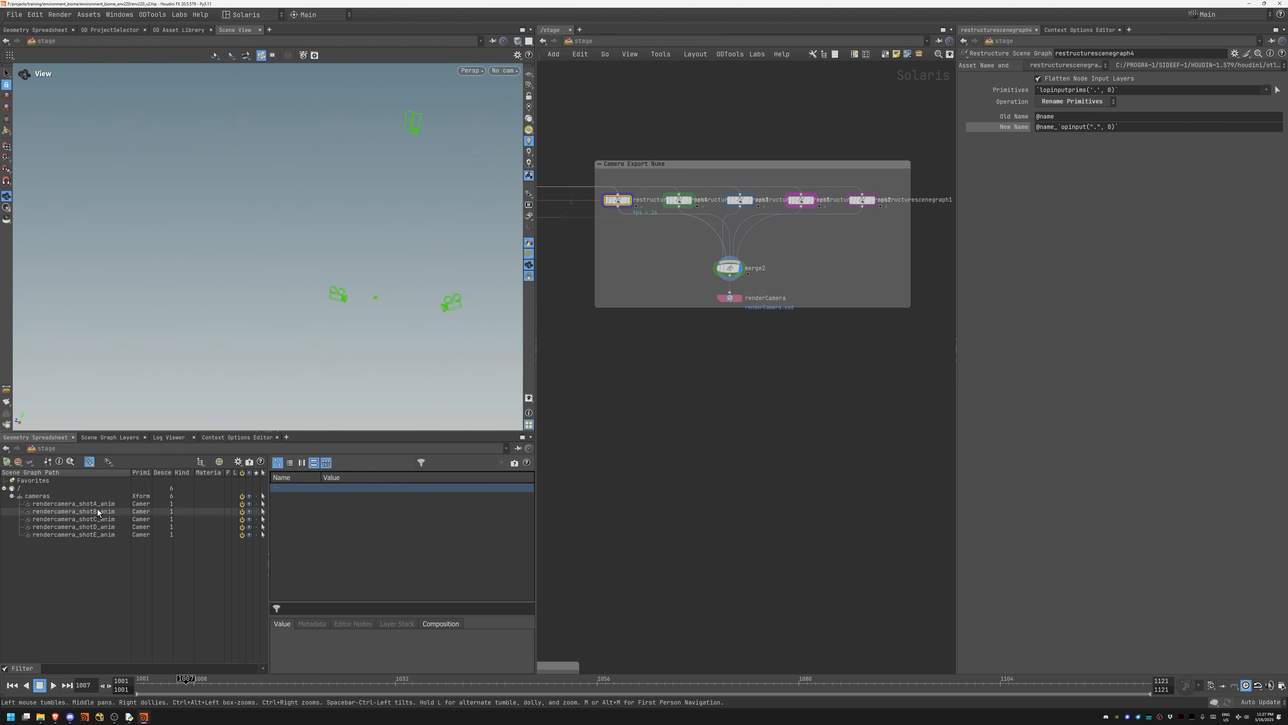
left_click(726, 298)
left_click(694, 352)
Step: Inspect the Edit Context Options node A and karmaphysicalsky1 above env220A in the Render Outputs network box
middle_click_drag(589, 337, 925, 322)
middle_click_drag(626, 302, 804, 247)
middle_click_drag(604, 645, 689, 436)
middle_click_drag(664, 534, 664, 439)
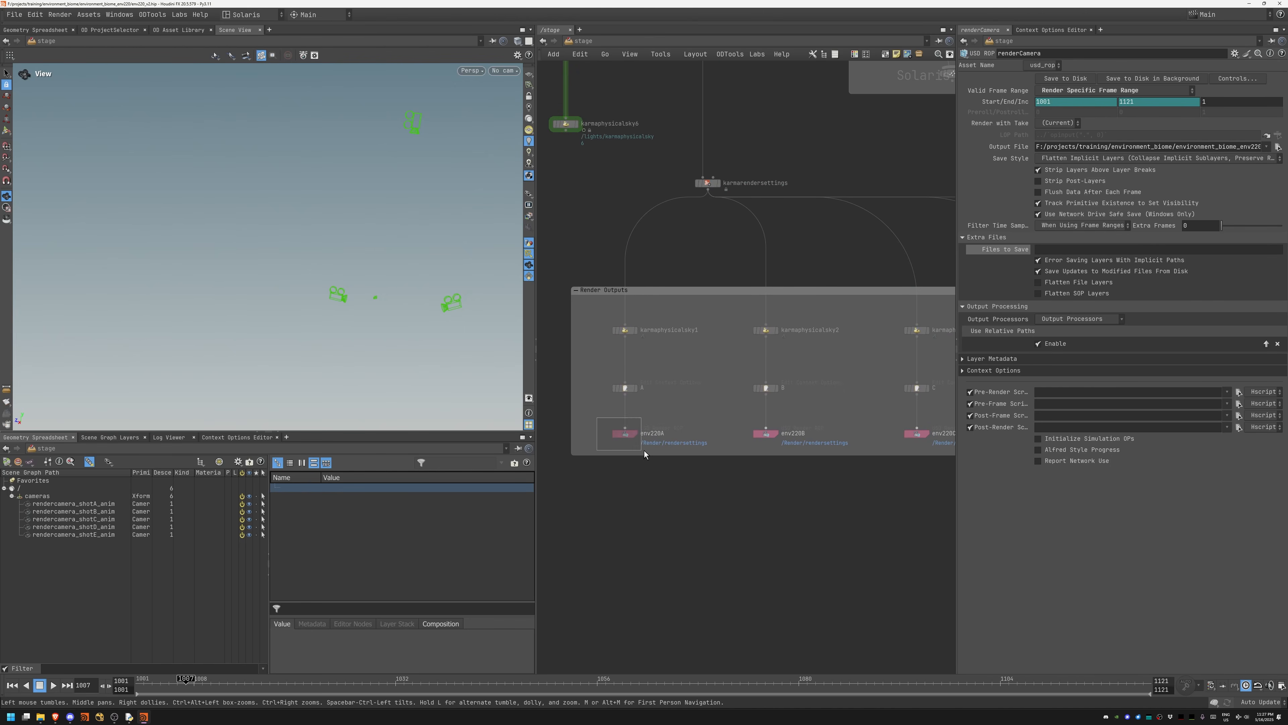
left_click(619, 431)
scroll(623, 410, "up", 3)
left_click(636, 379)
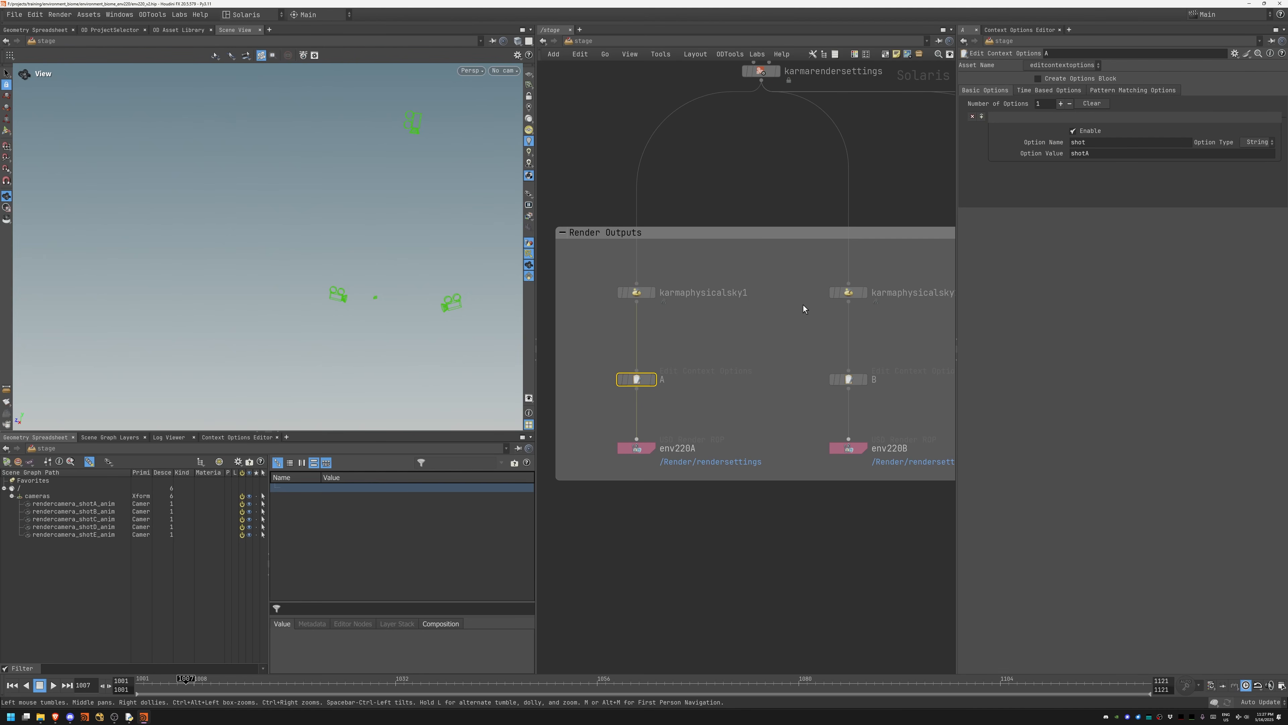
left_click(636, 292)
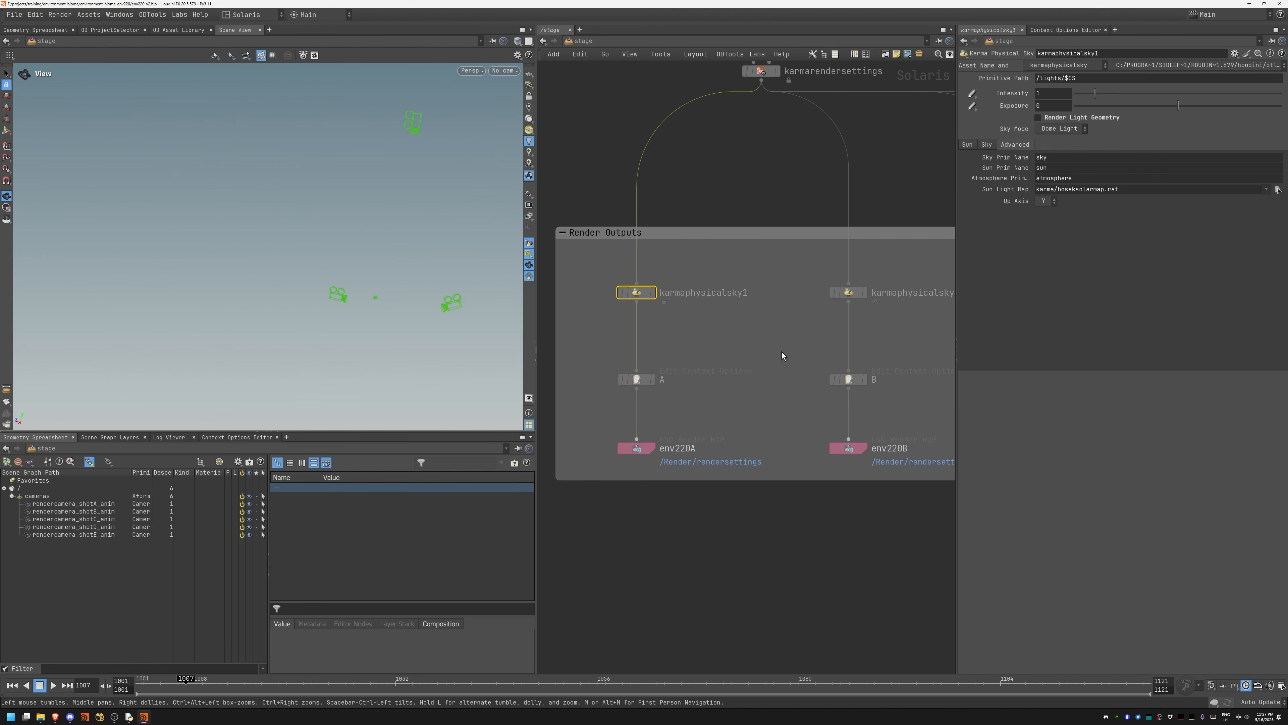
Step: Open karmaphysicalsky2 for shot B and review the remaining render output branches through env220E
middle_click_drag(781, 273, 630, 236)
left_click(697, 255)
middle_click_drag(844, 326, 529, 320)
middle_click_drag(751, 319, 524, 293)
middle_click(774, 311)
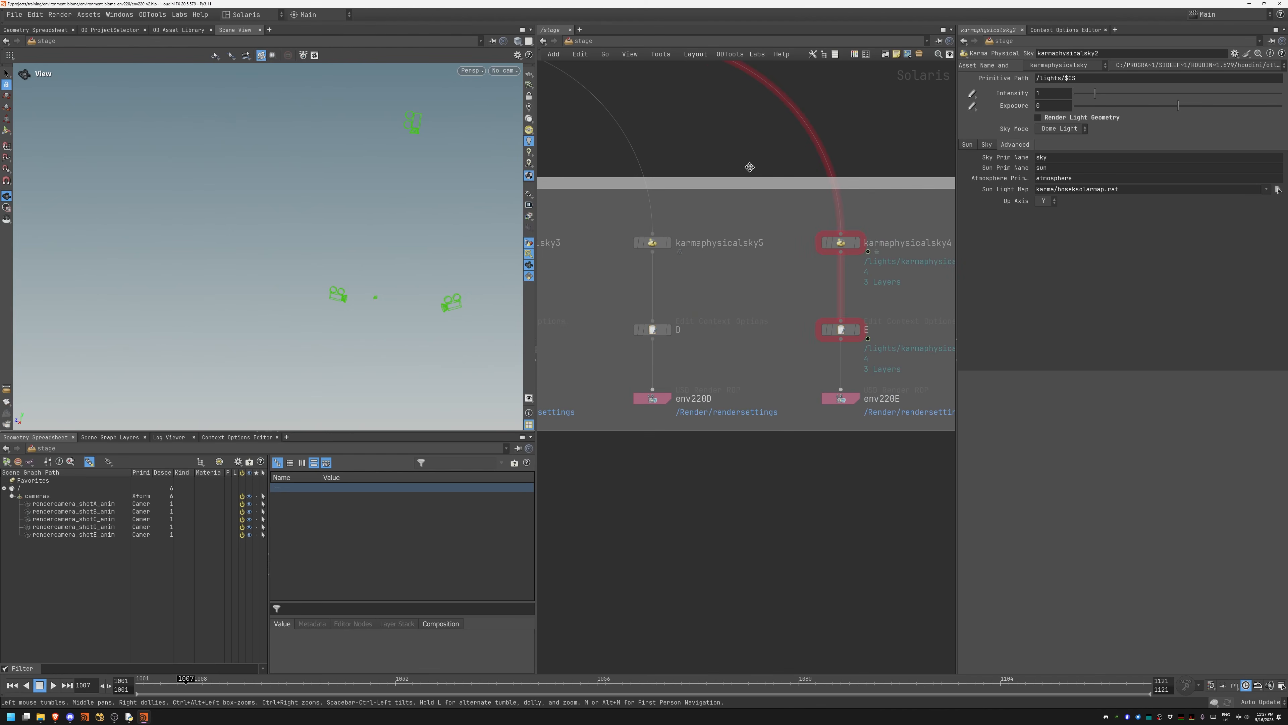
Step: Inspect the karmarendersettings node's resolution and path traced samples above the render outputs
middle_click_drag(714, 178, 872, 292)
scroll(765, 294, "down", 3)
middle_click_drag(765, 294, 743, 260)
left_click_drag(697, 241, 600, 305)
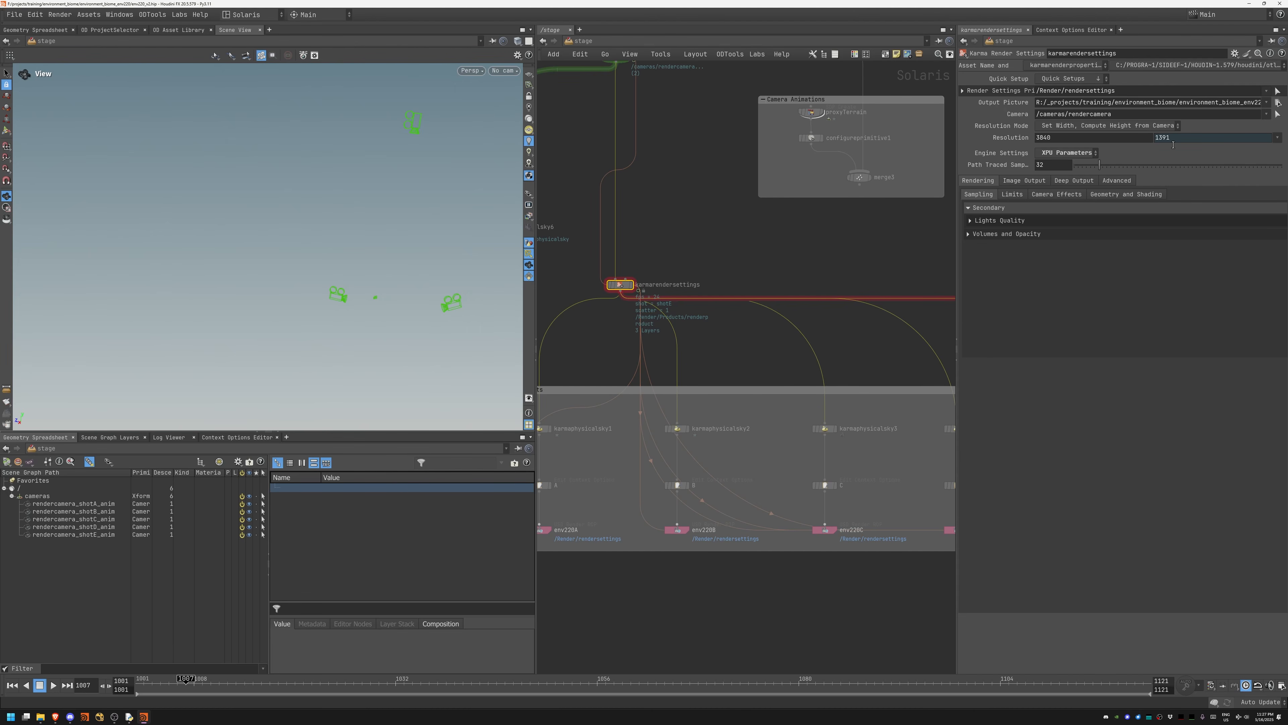
left_click(1061, 165)
middle_click_drag(690, 229, 772, 204)
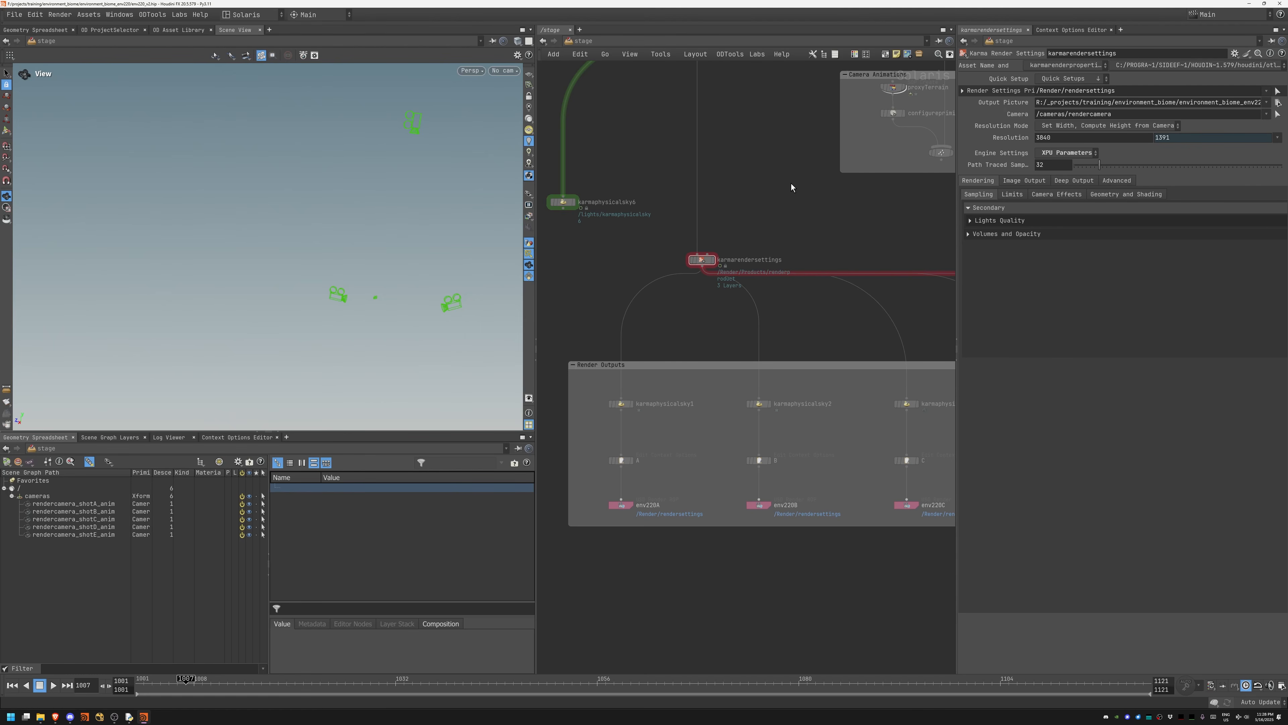
Step: Switch to Nuke and inspect the SHOT_A render in the viewer at 100% zoom
middle_click_drag(762, 214, 779, 197)
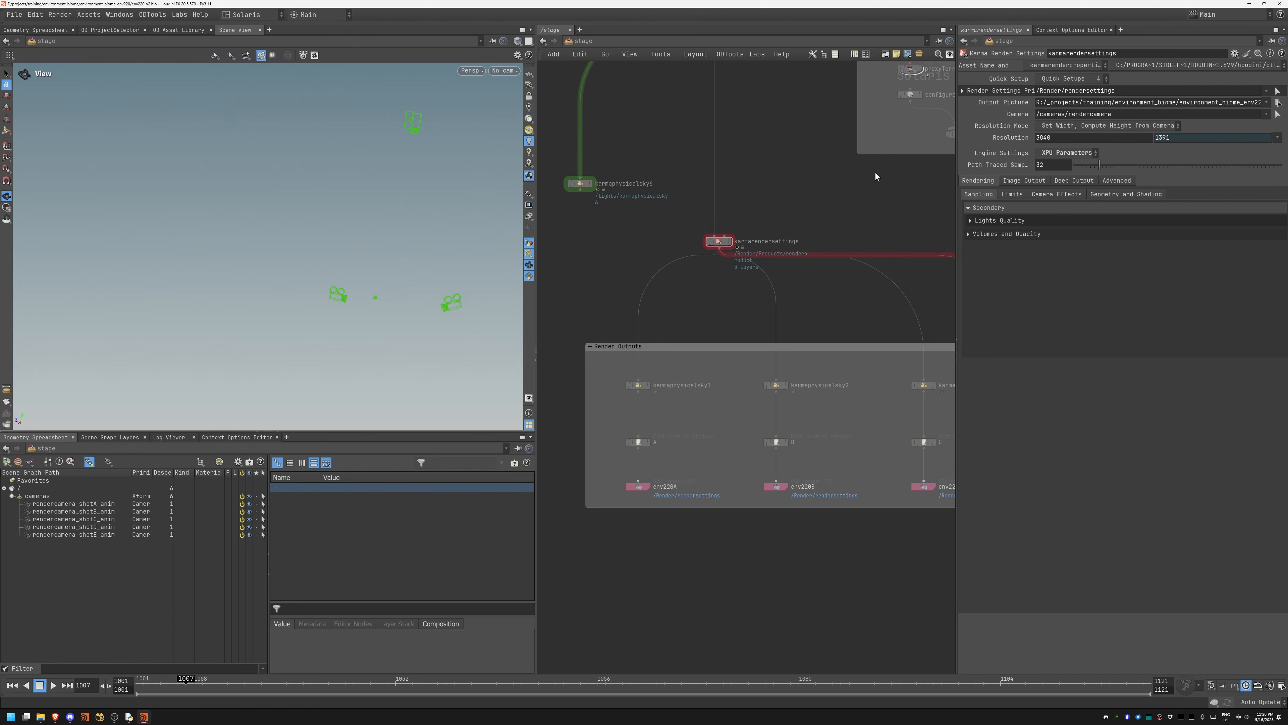
key("f")
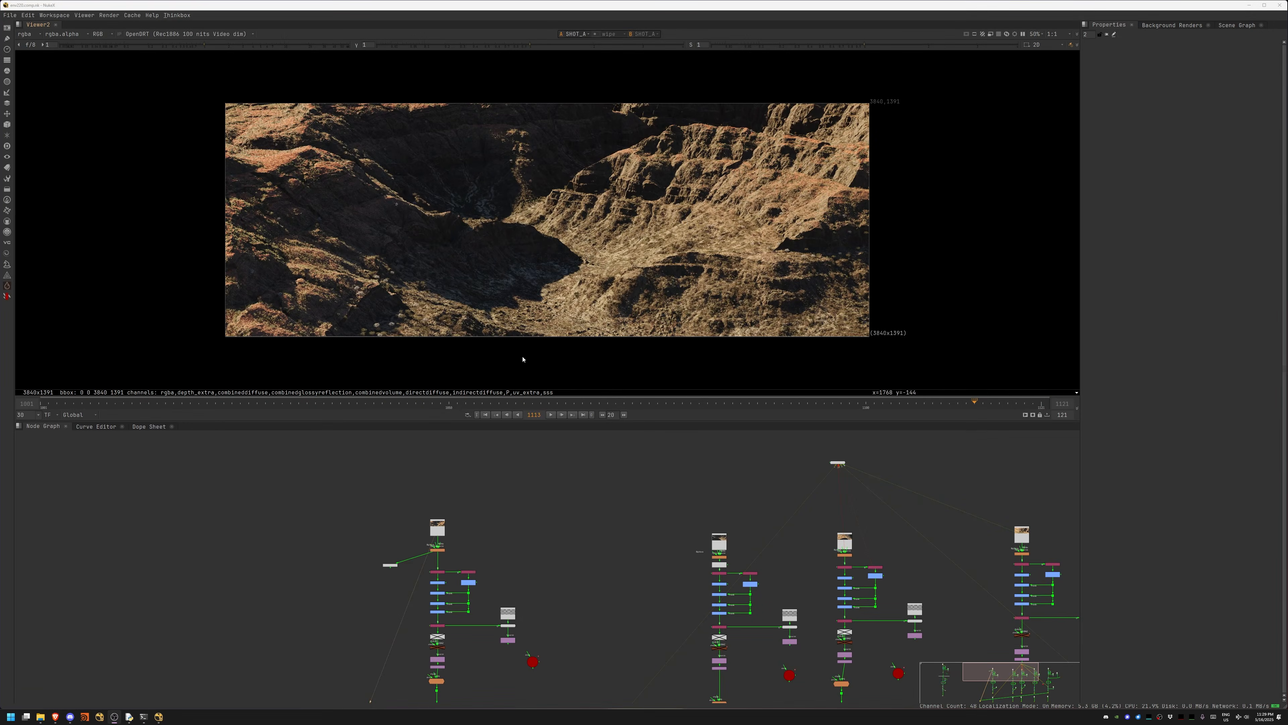
middle_click_drag(525, 274, 500, 268)
scroll(498, 257, "up", 2)
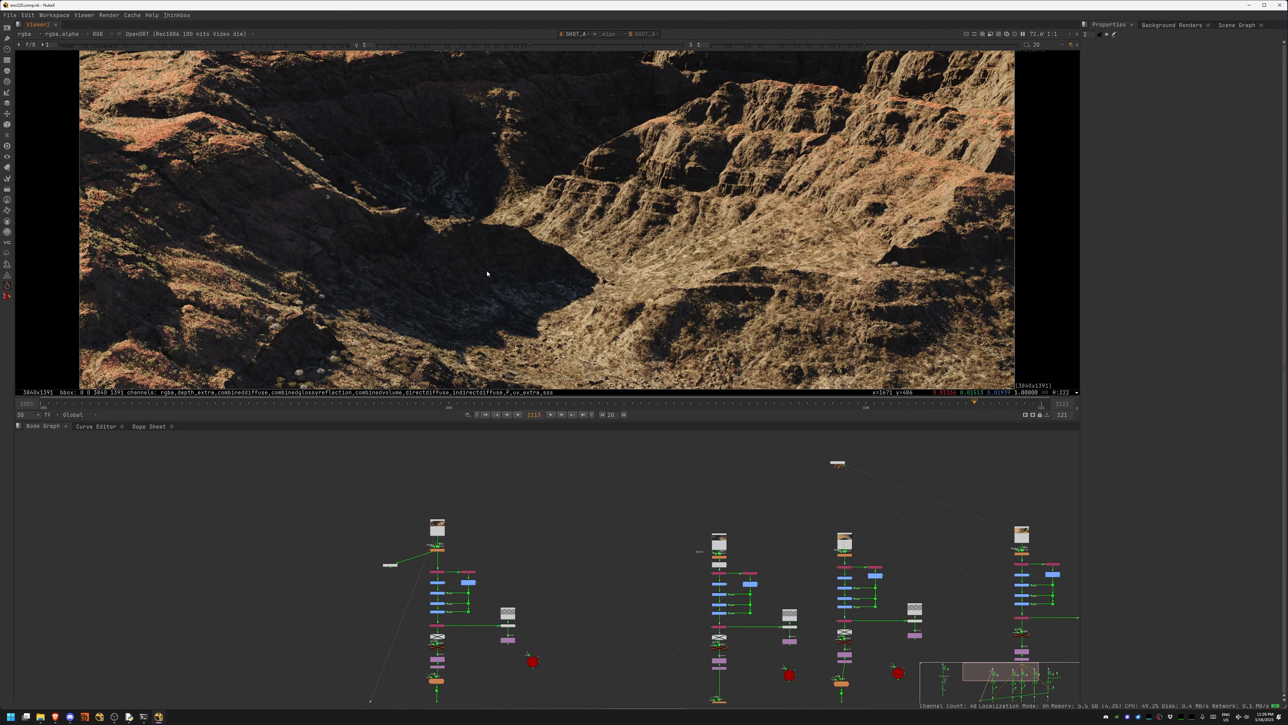
key("ctrl+1")
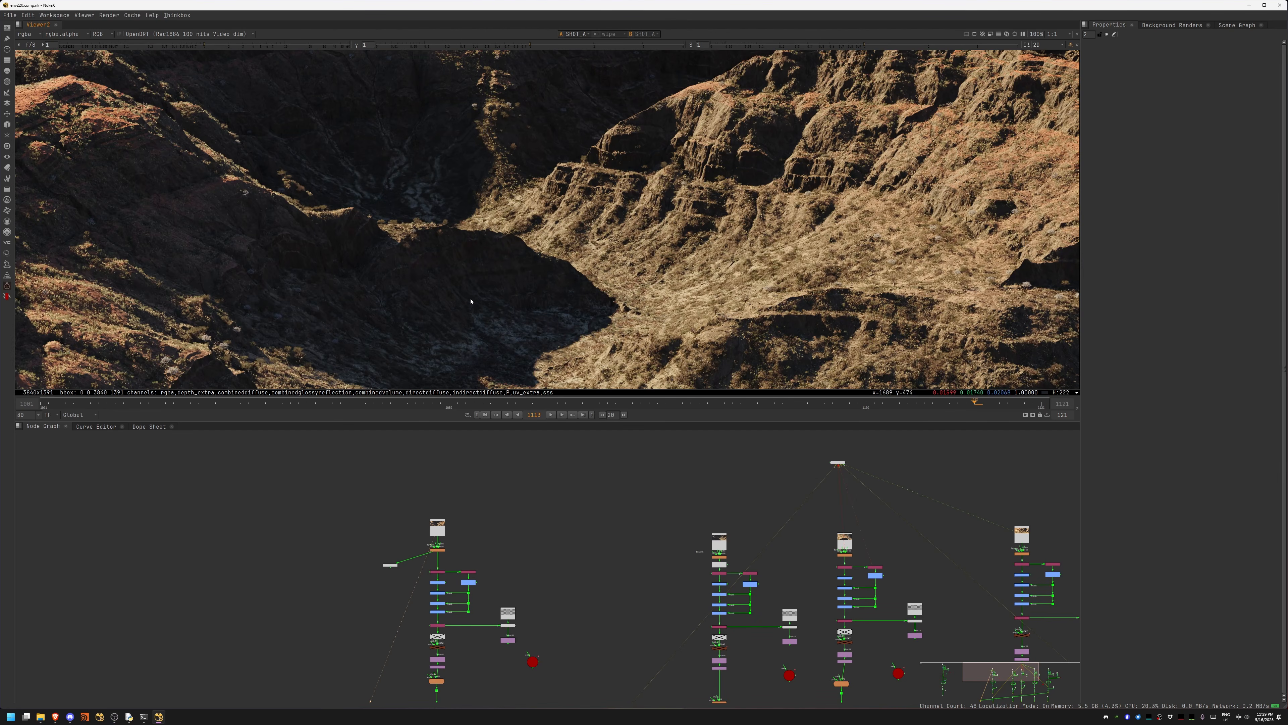
Step: Play the SHOT_A render forward from frame 1002, stop it and scrub back to an earlier frame
left_click(47, 403)
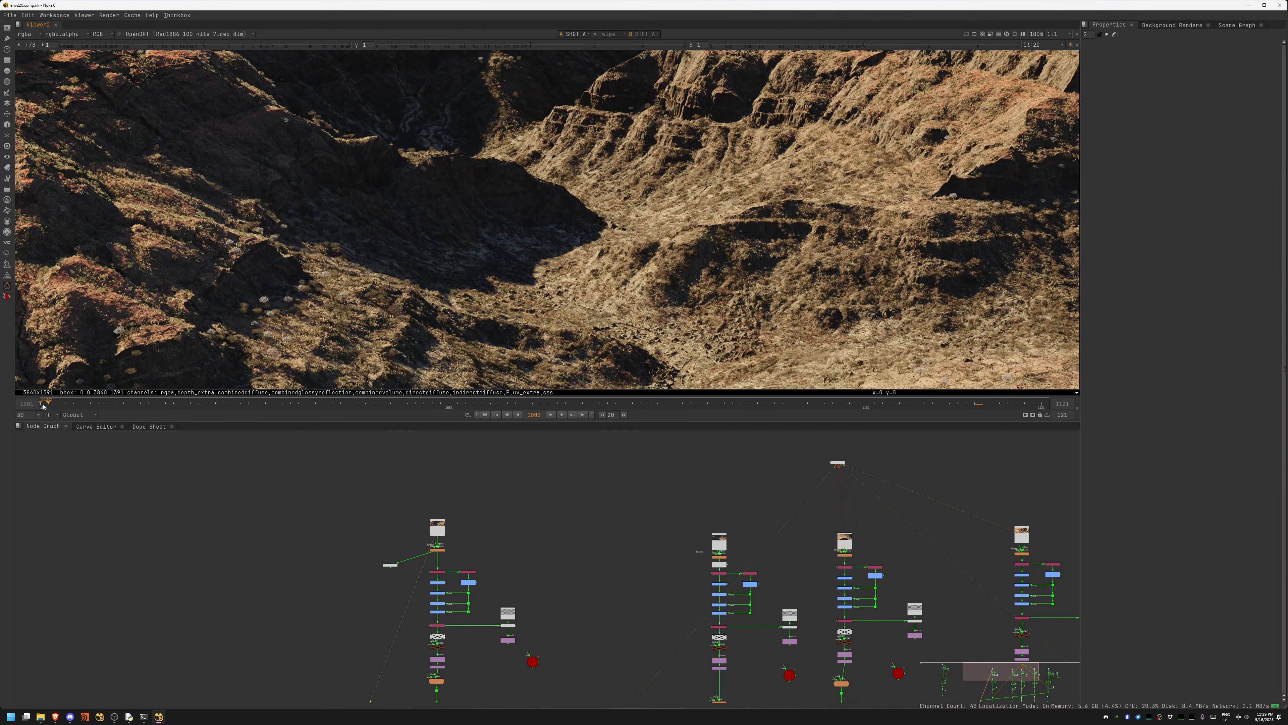
left_click(551, 415)
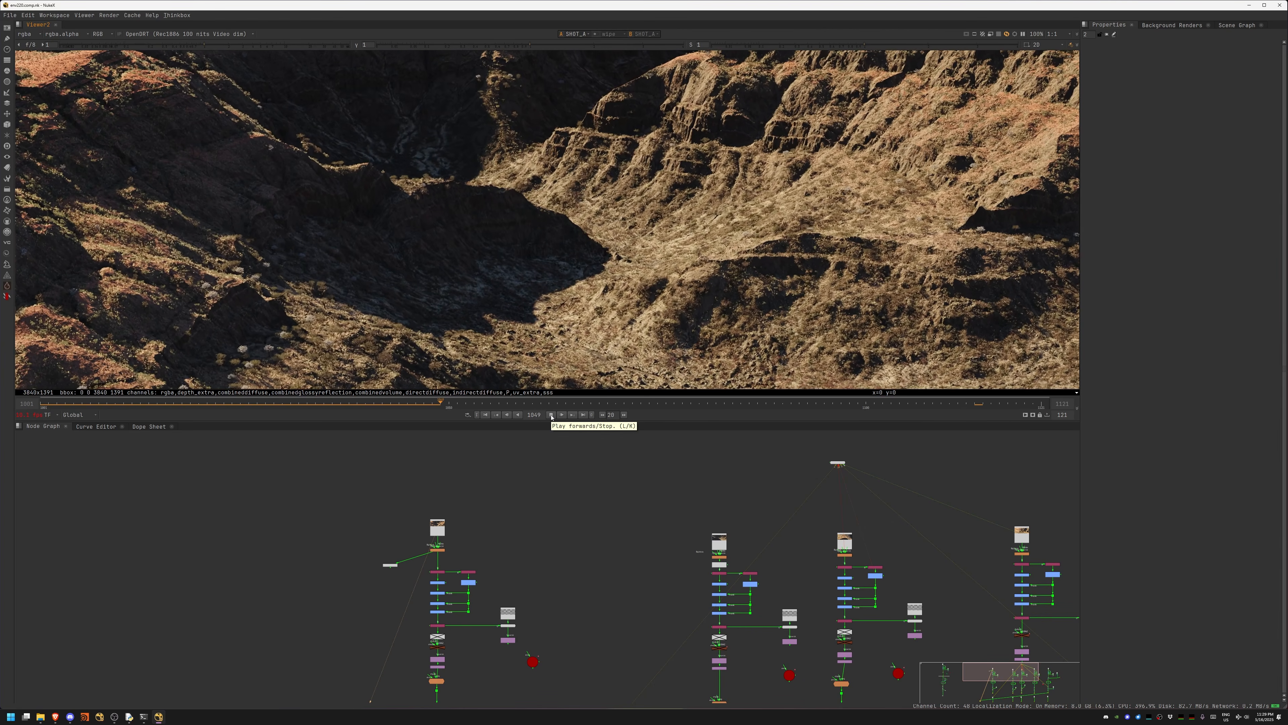
left_click(550, 415)
left_click_drag(368, 405, 246, 402)
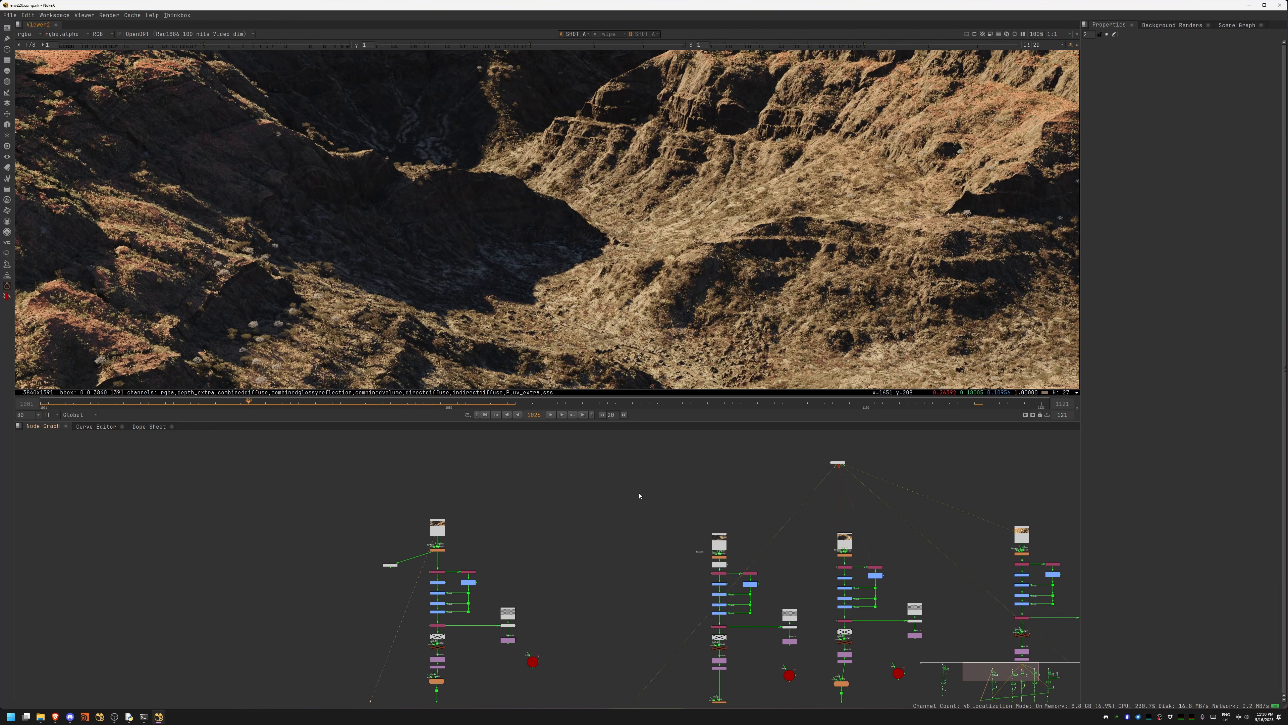
Step: Show SHOT_B in the viewer and play a close-up of the trees along the sunlit ridge
key("2")
scroll(517, 266, "up", 6)
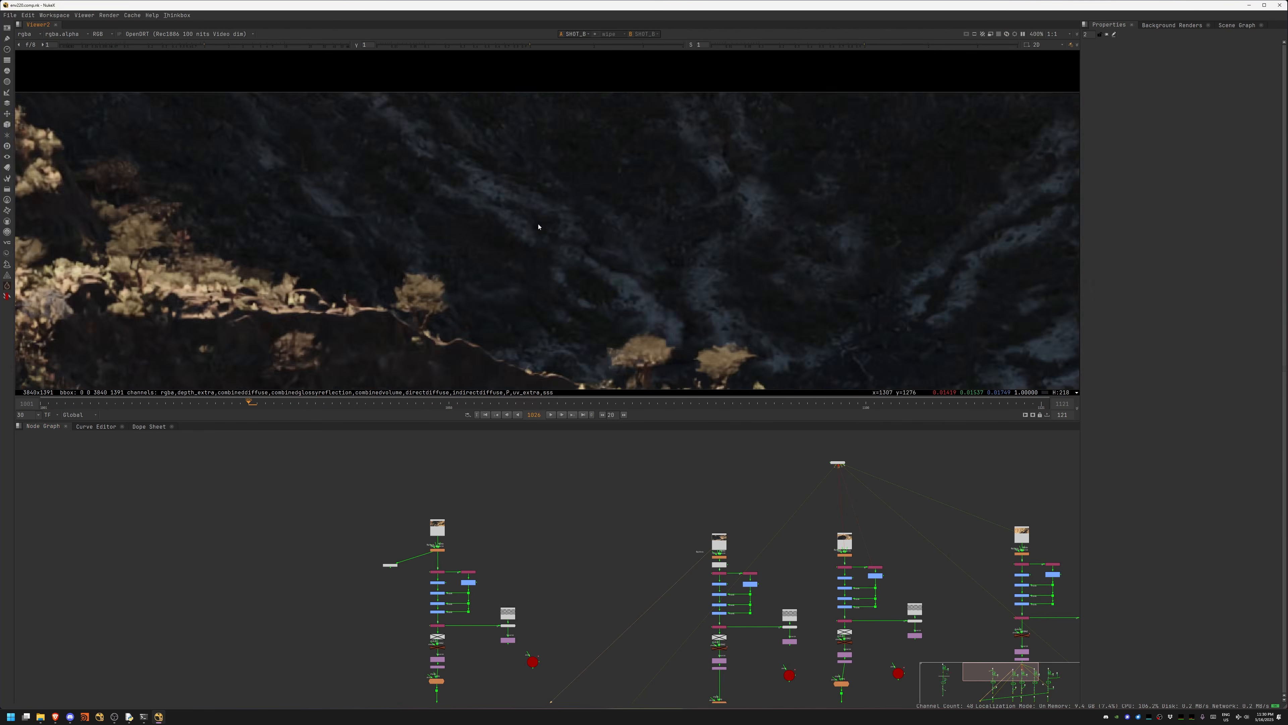
left_click(550, 415)
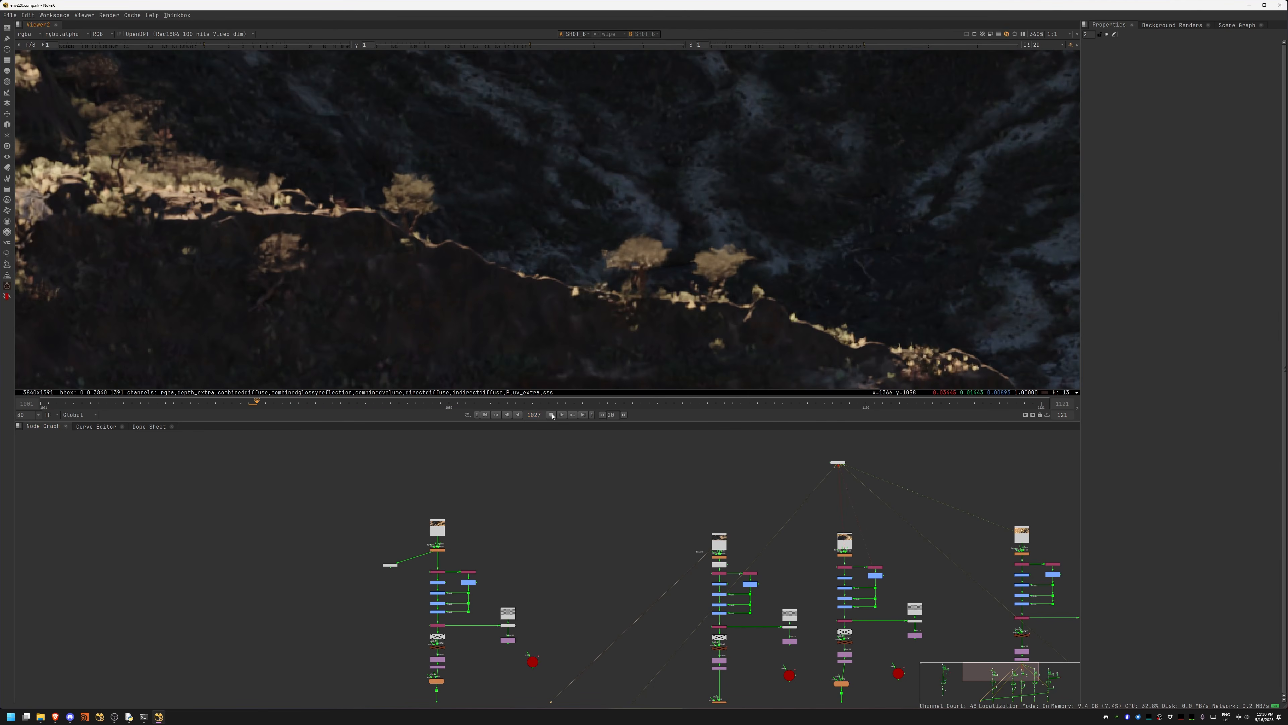
left_click(553, 416)
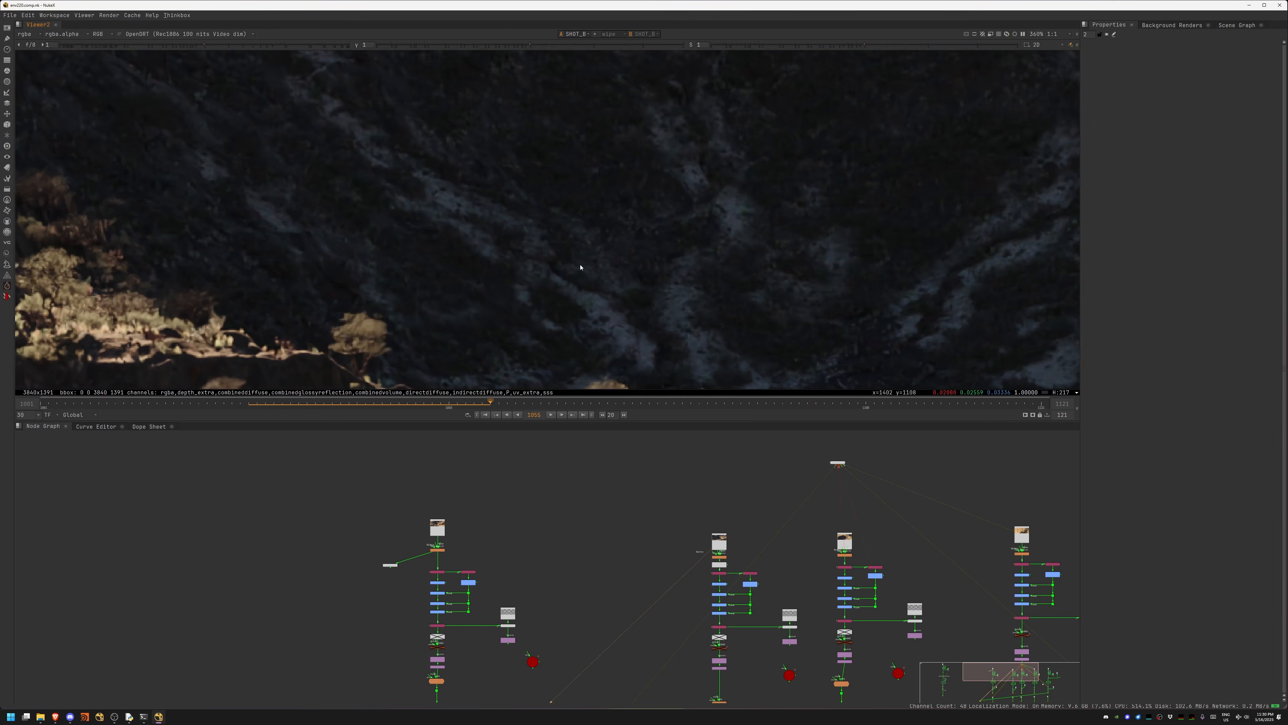
Step: Replay the SHOT_B close-up from an earlier frame, stop it and return to frame 1001
middle_click_drag(579, 266, 586, 195)
left_click_drag(491, 406, 249, 413)
left_click(552, 415)
left_click(554, 415)
left_click(42, 408)
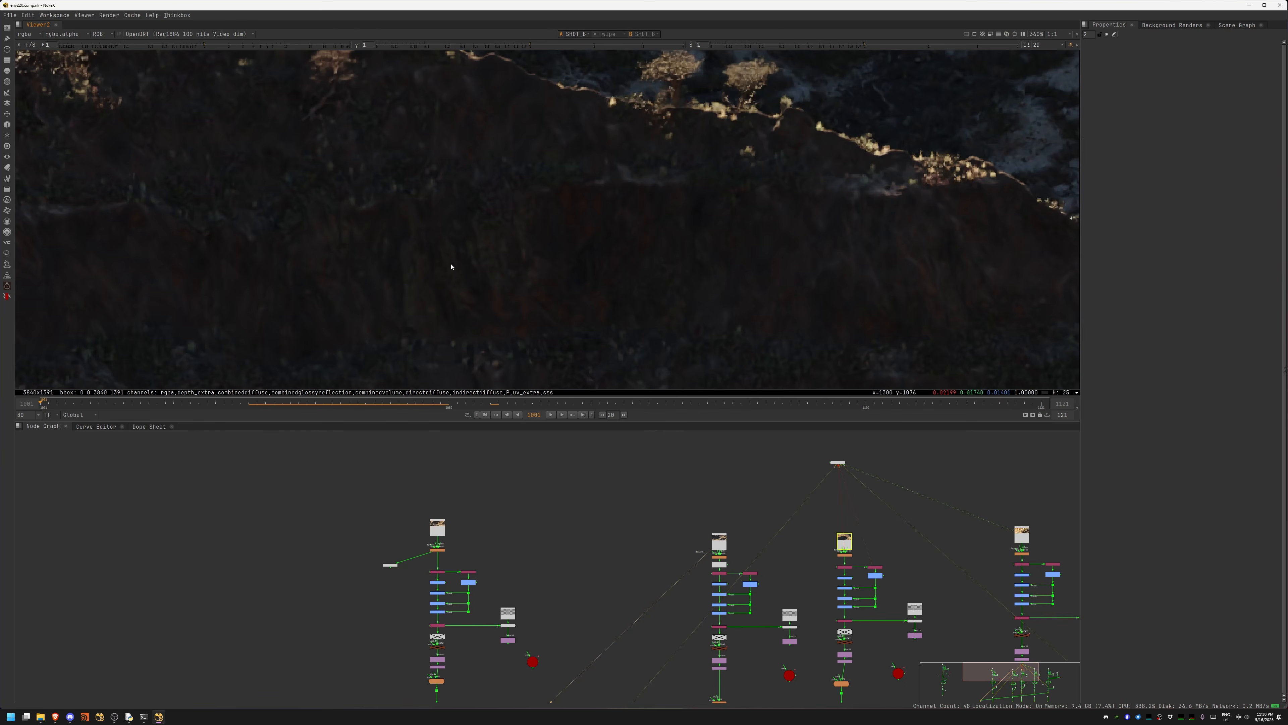
Step: Show SHOT_A in the viewer again and examine its full frame at frame 1001
key("f")
left_click(438, 530)
key("1")
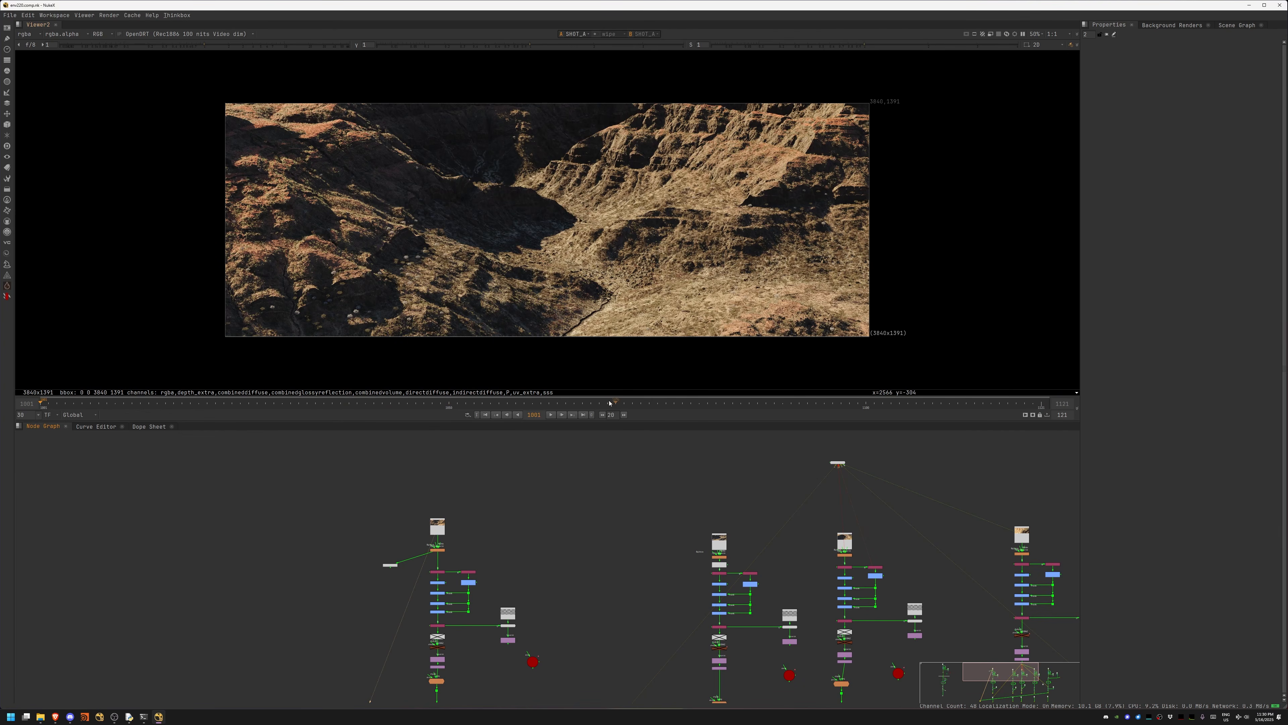
scroll(548, 224, "up", 3)
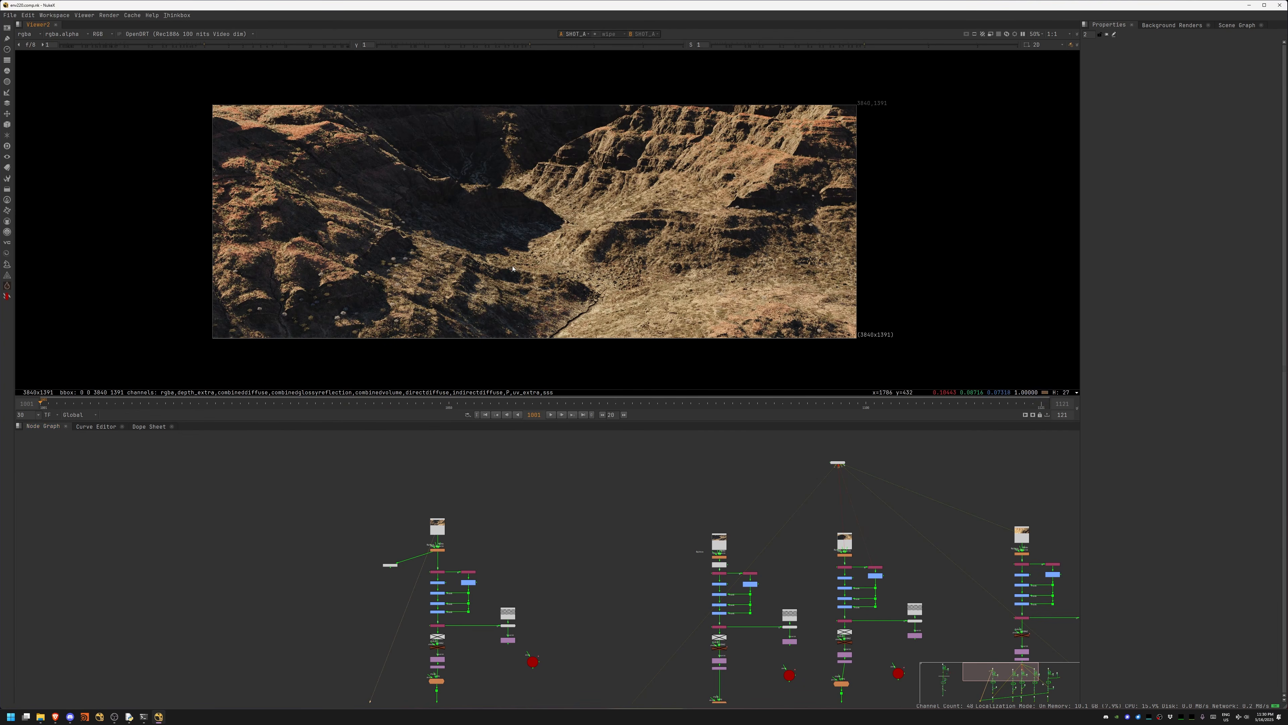
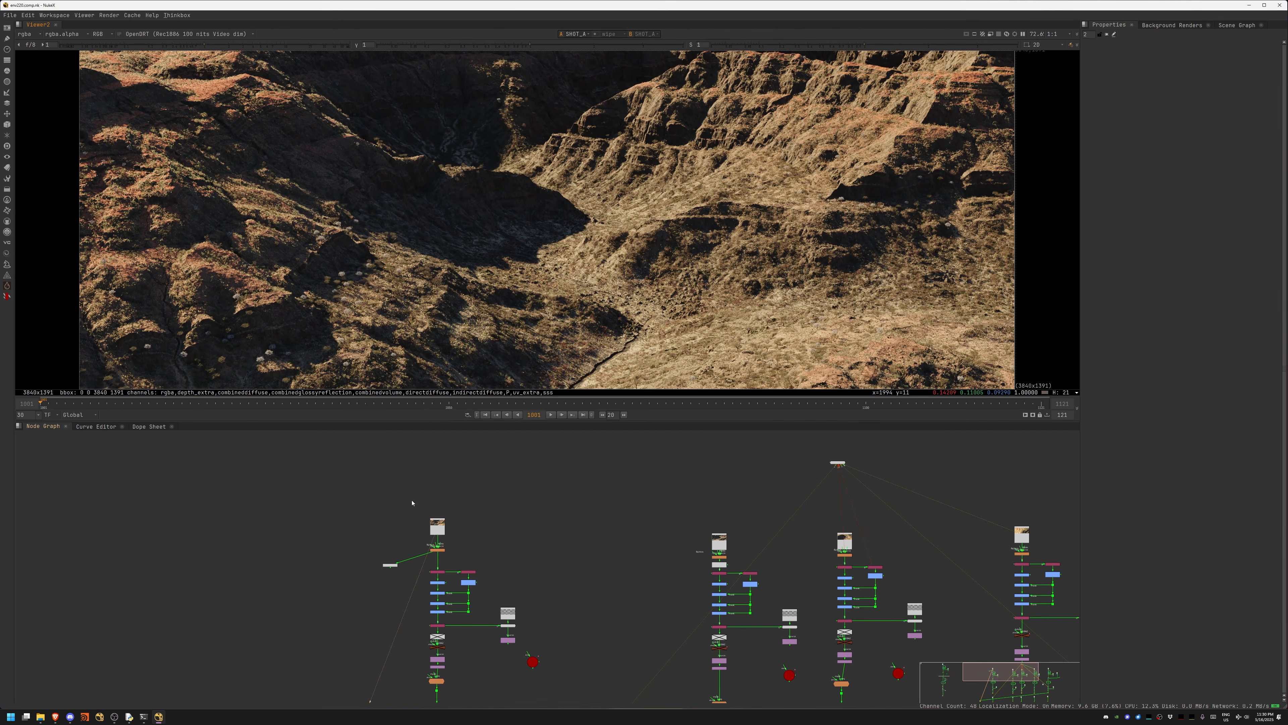
Step: View the MotionBlur2 output below SHOT_A and check it at several mid-shot frames, ending on frame 1062
scroll(489, 533, "up", 9)
middle_click_drag(454, 565, 566, 478)
middle_click_drag(478, 506, 551, 525)
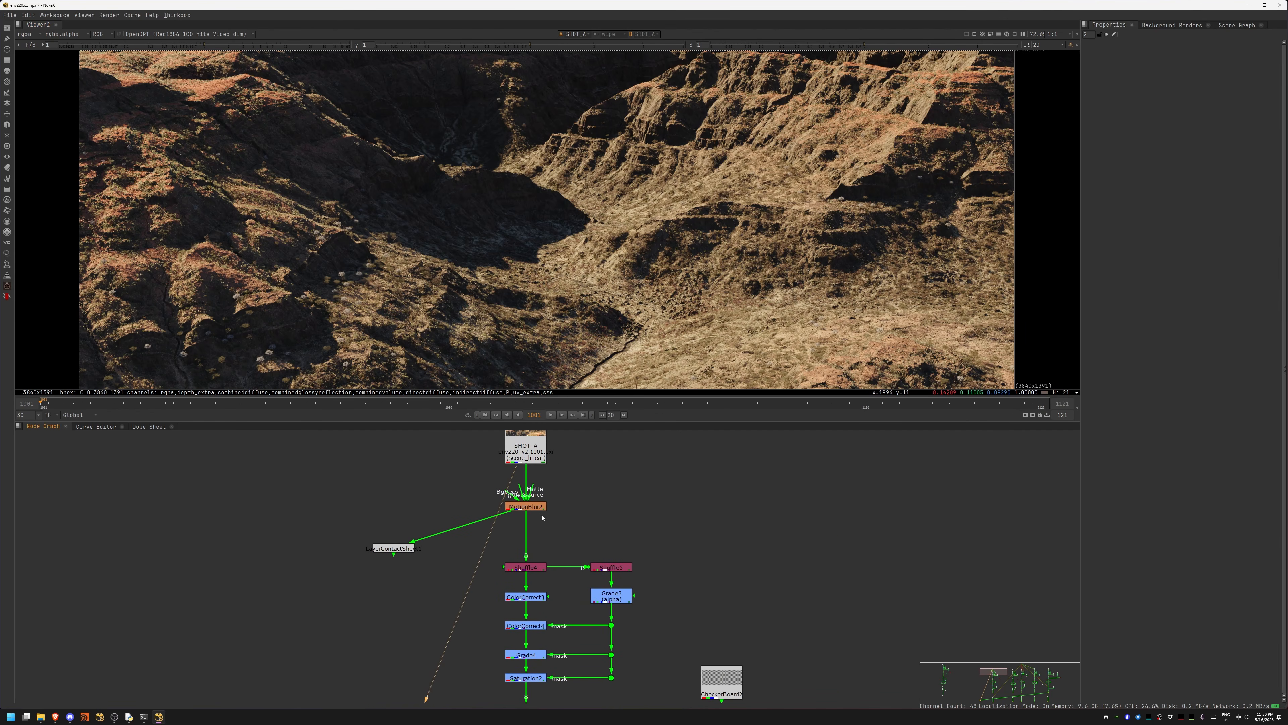
scroll(546, 514, "up", 5)
left_click(507, 533)
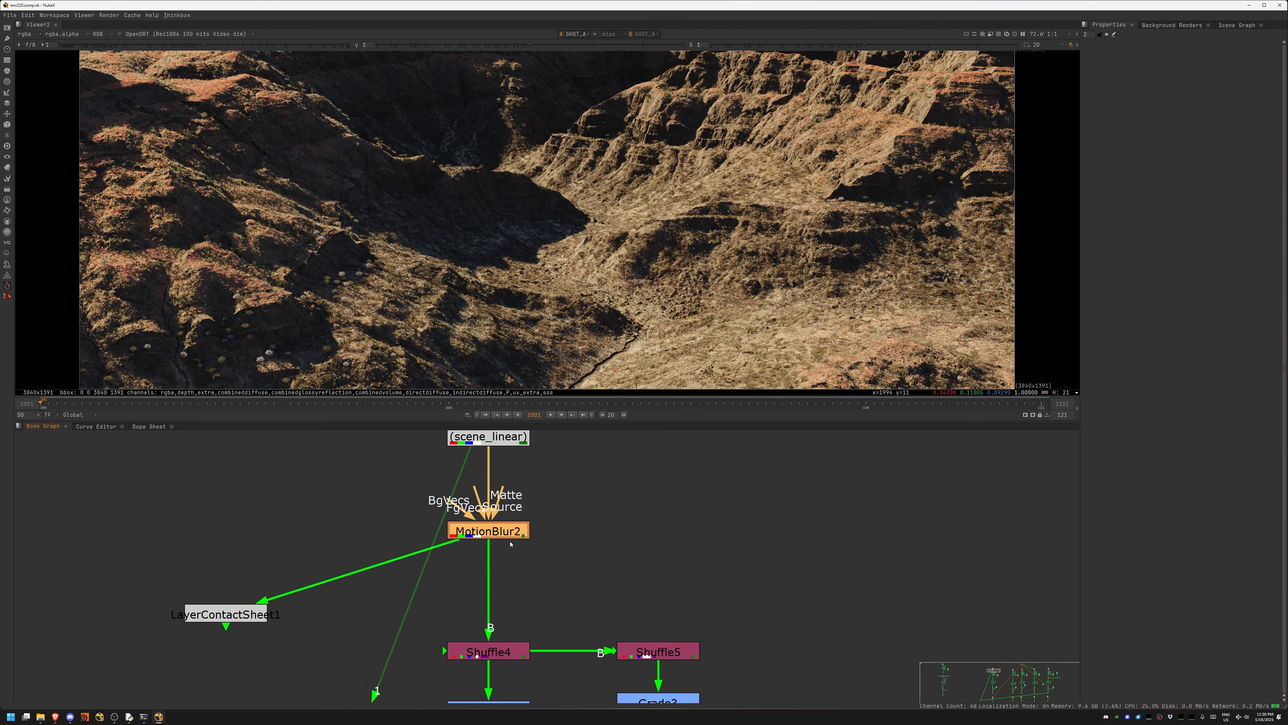
key("1")
left_click(571, 405)
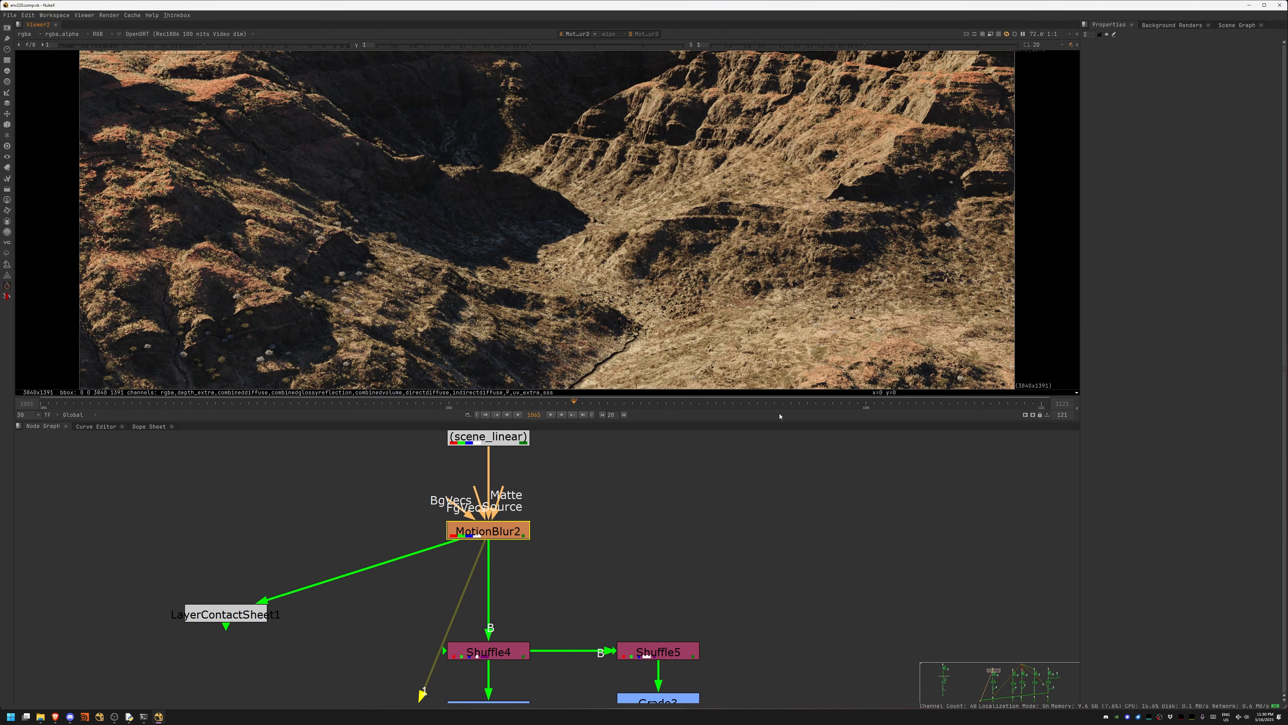
left_click(561, 405)
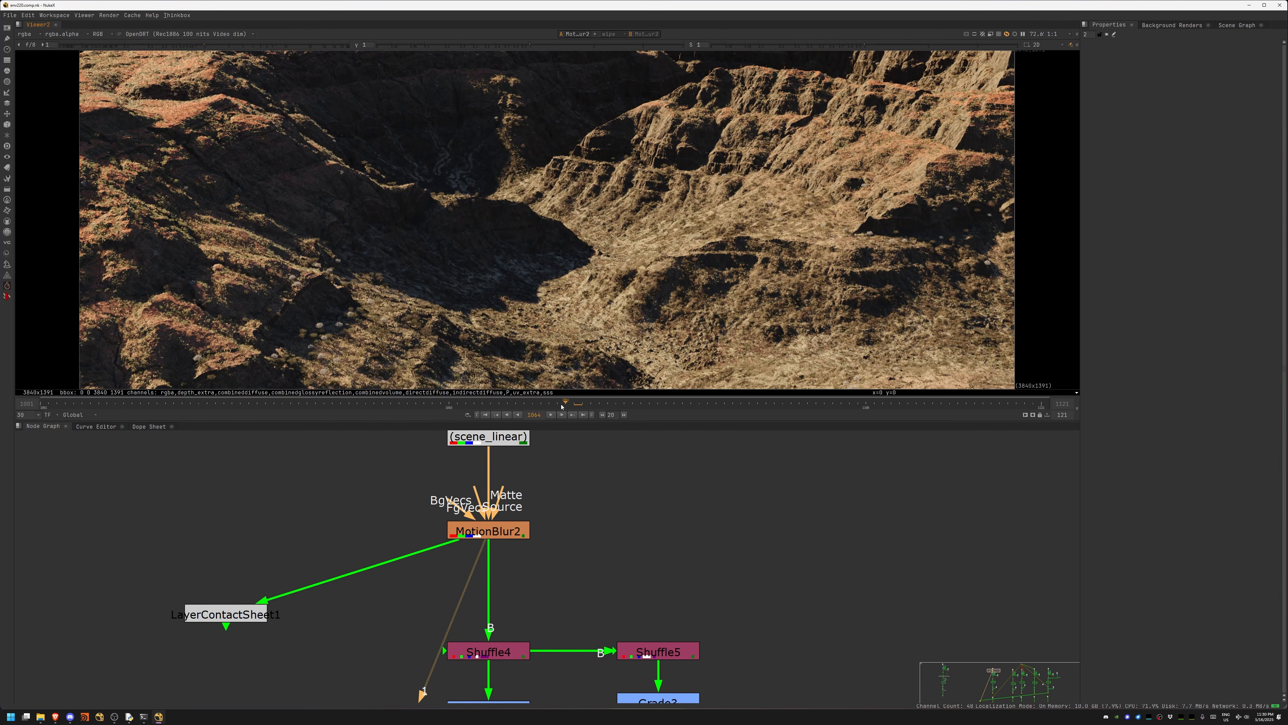
left_click(538, 407)
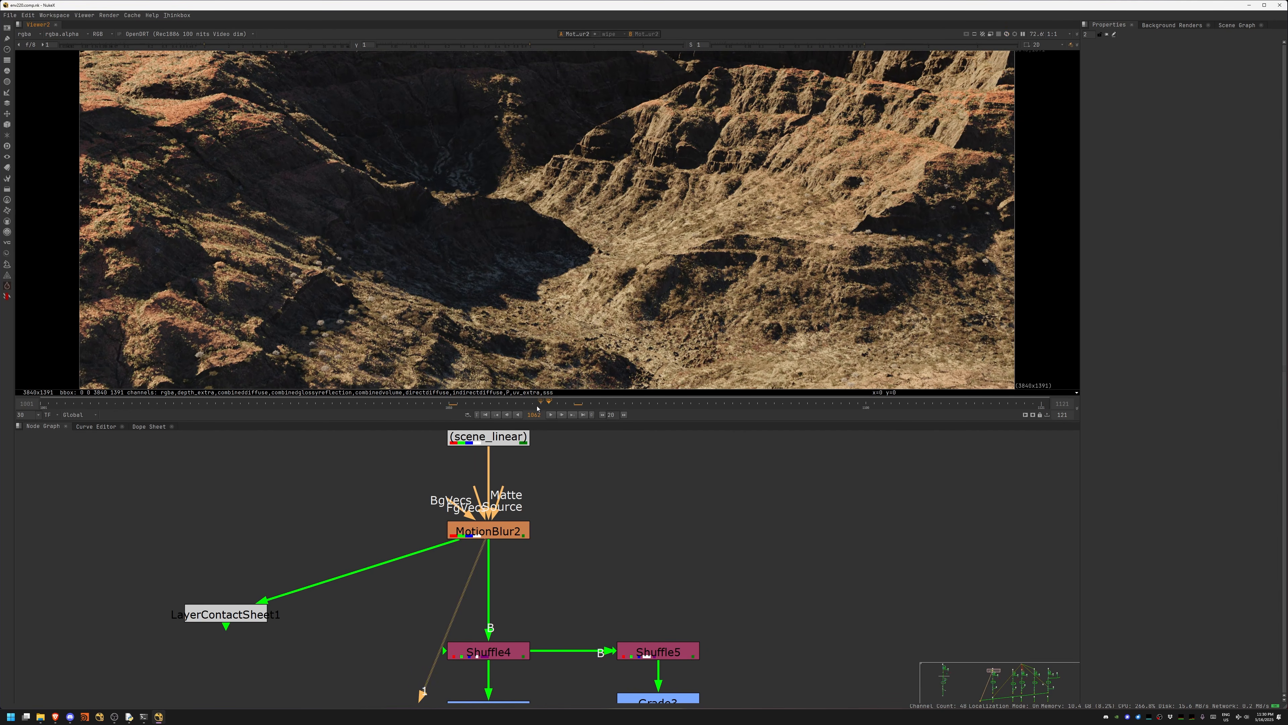
Step: Examine the white bushes in the motion-blurred image up close and open MotionBlur2's properties
middle_click_drag(610, 517, 84, 471)
scroll(490, 512, "down", 3)
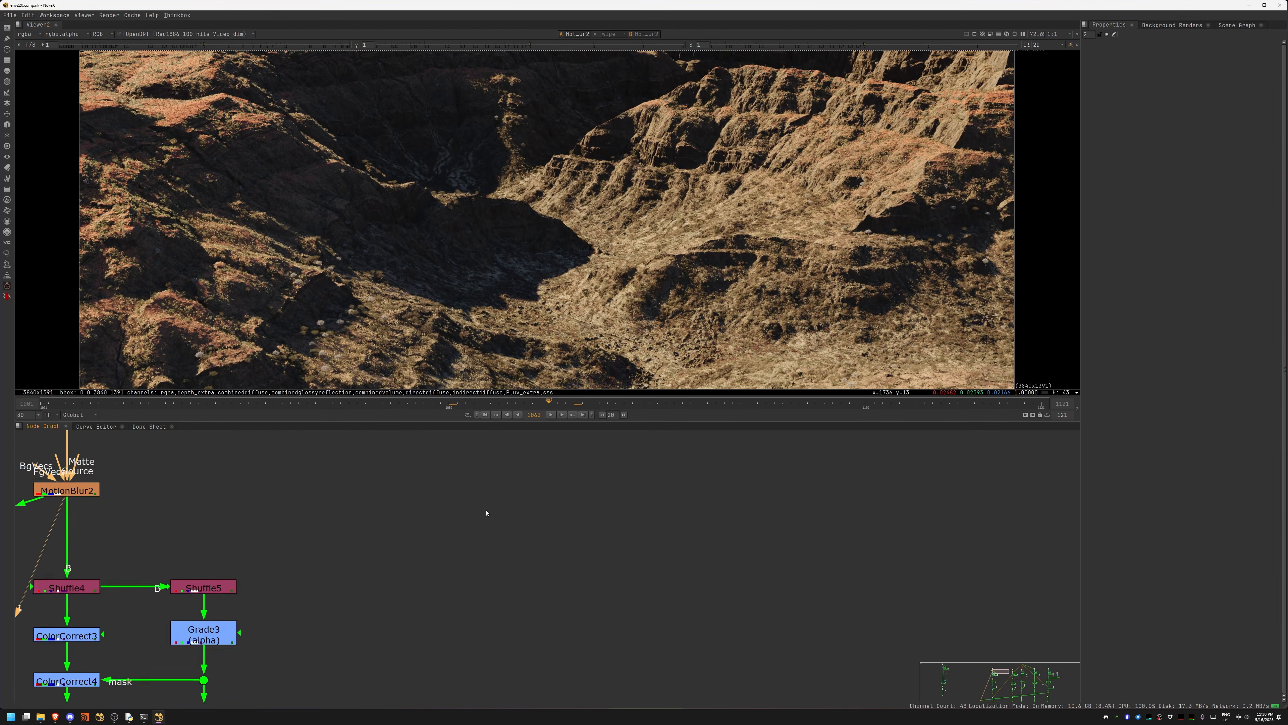
middle_click_drag(326, 330, 551, 294)
scroll(501, 303, "up", 6)
middle_click_drag(309, 516, 743, 570)
double_click(518, 545)
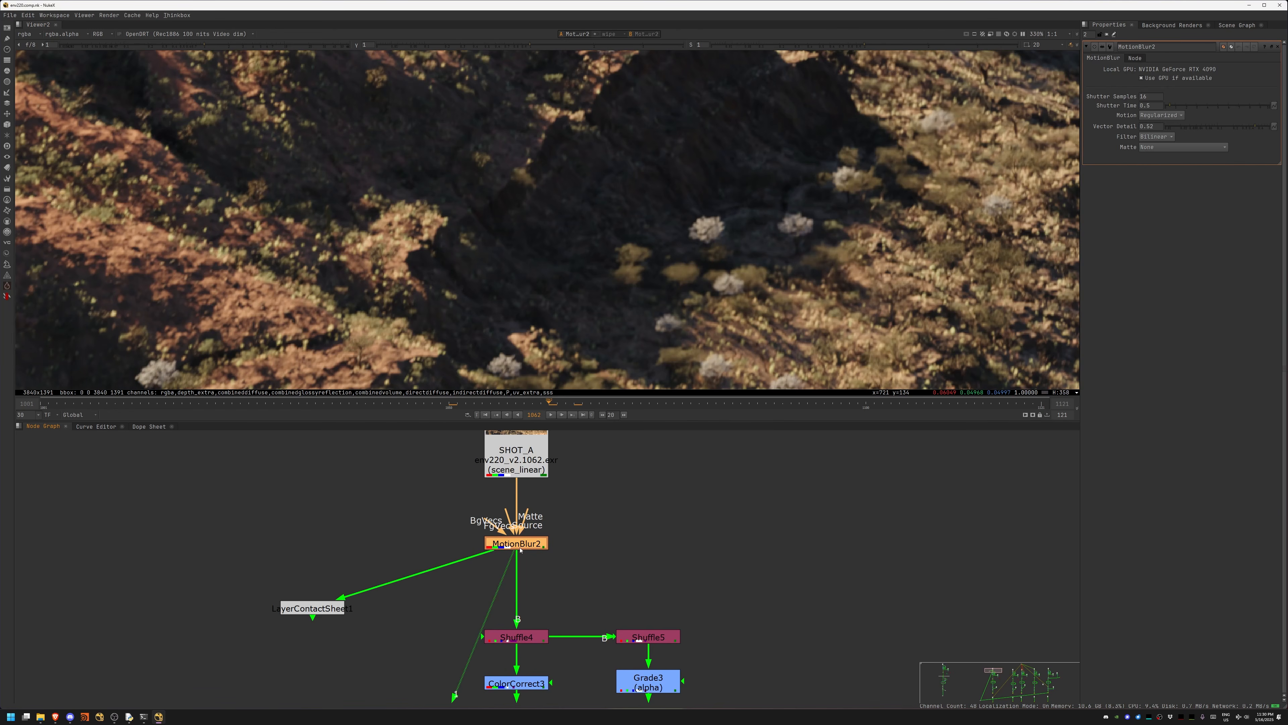
Step: Disable and re-enable MotionBlur2 repeatedly to compare the close-up with and without motion blur
key("d")
key("d")
key("d")
key("d")
key("d")
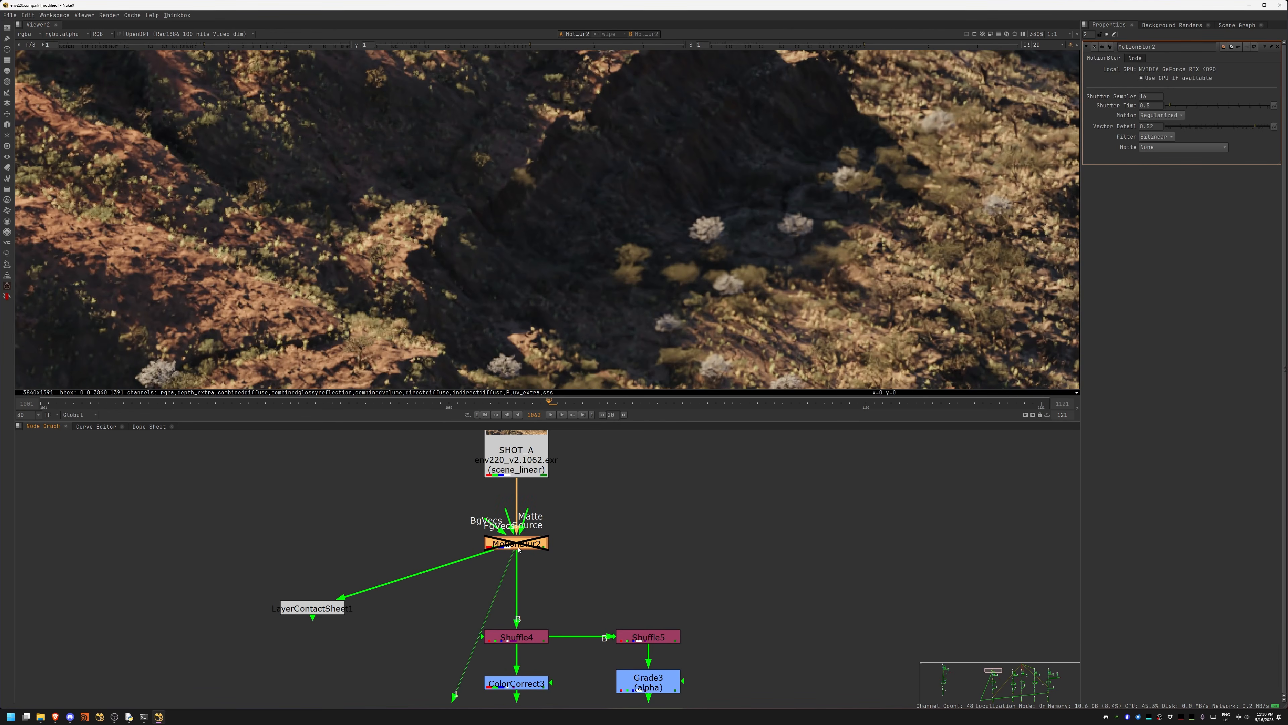
key("d")
key("d")
key("d")
Step: Fit the full frame, briefly play the motion-blurred shot and go to frame 1042
middle_click_drag(610, 540, 549, 479)
key("f")
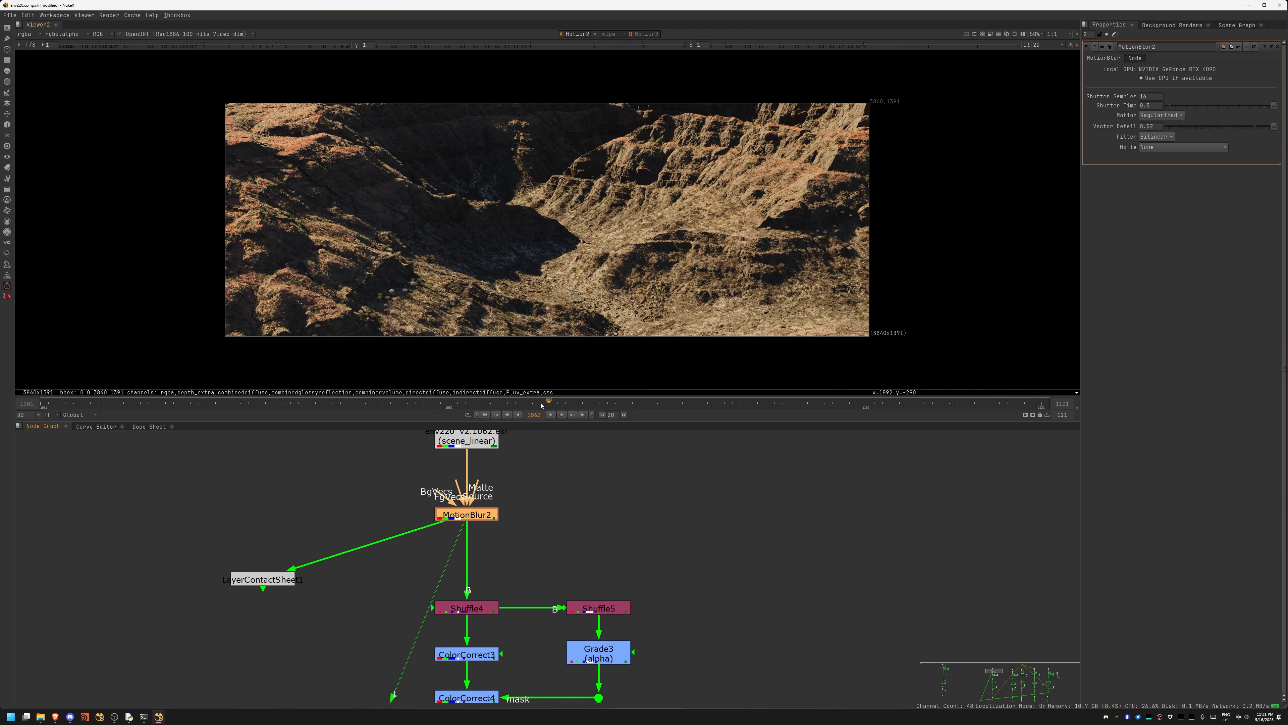
left_click(550, 415)
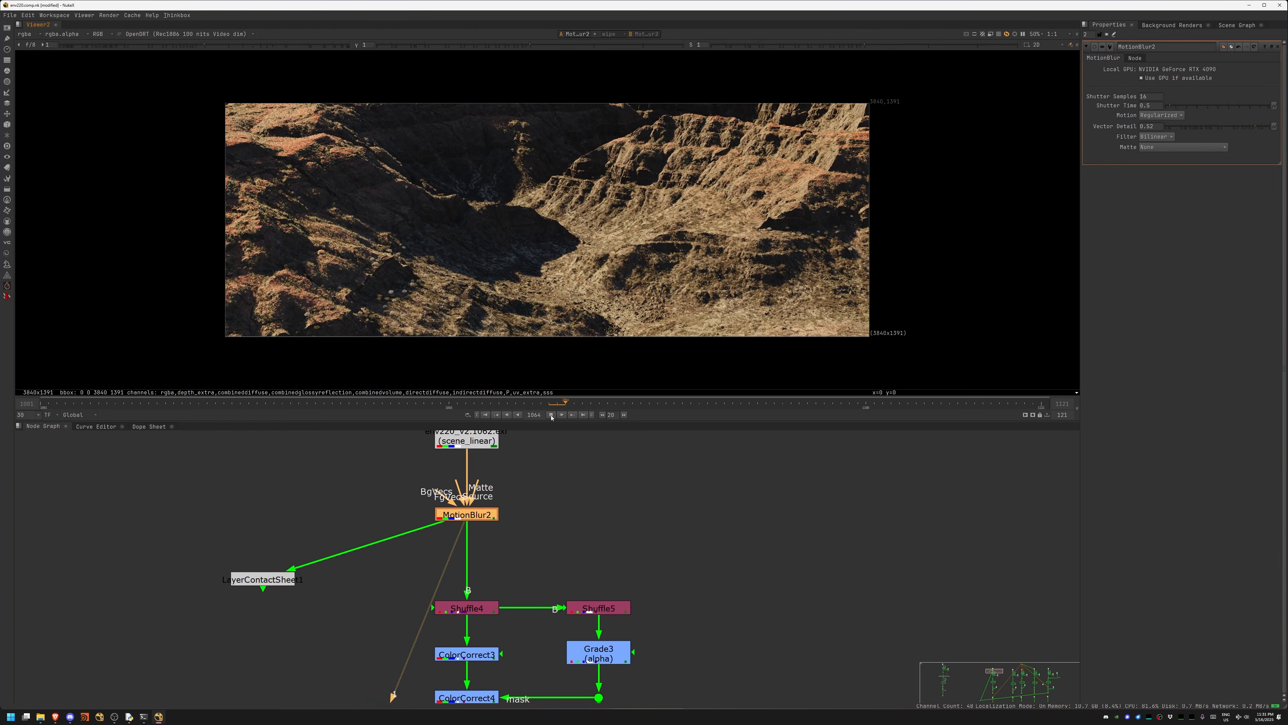
left_click(550, 415)
left_click(382, 401)
Step: View the outputs of Shuffle4 and Shuffle5 below the motion blur in turn
middle_click_drag(526, 583, 523, 441)
scroll(487, 467, "up", 3)
double_click(481, 465)
left_click(479, 465)
key("1")
left_click(649, 464)
key("1")
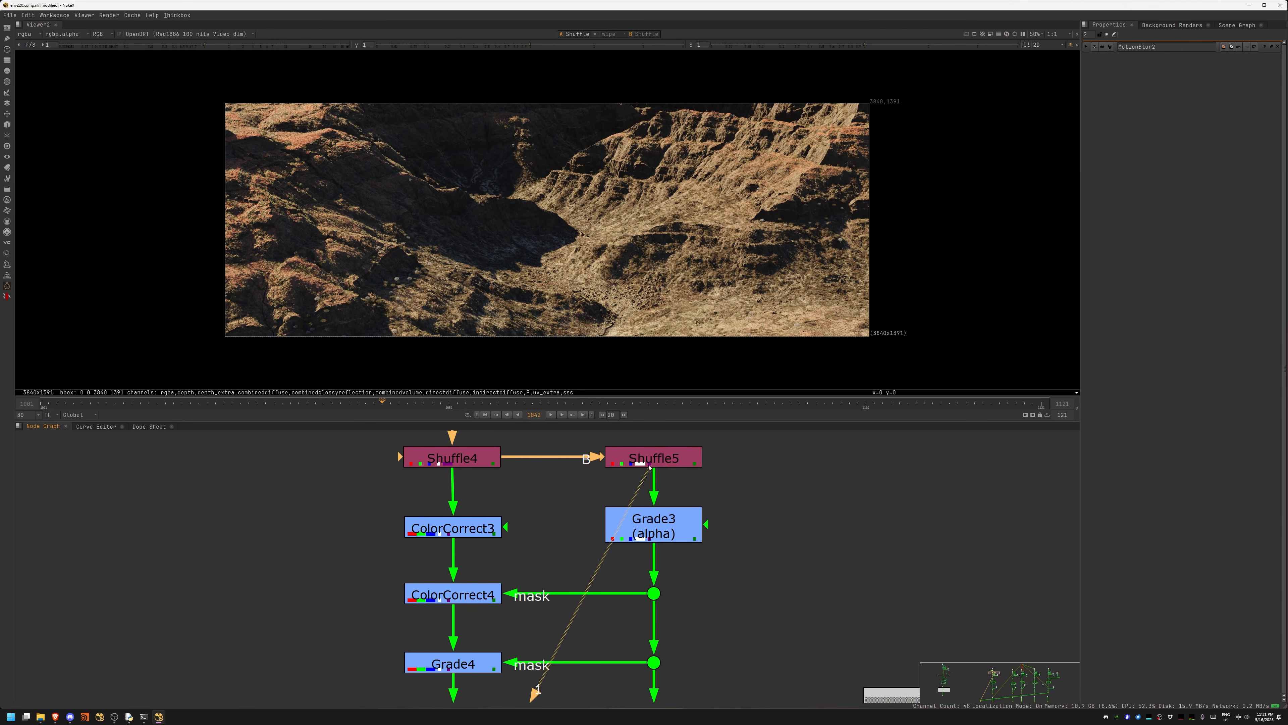
Step: View the Grade3 output and open Shuffle5's properties to inspect its depth-to-alpha routing
left_click(671, 529)
key("1")
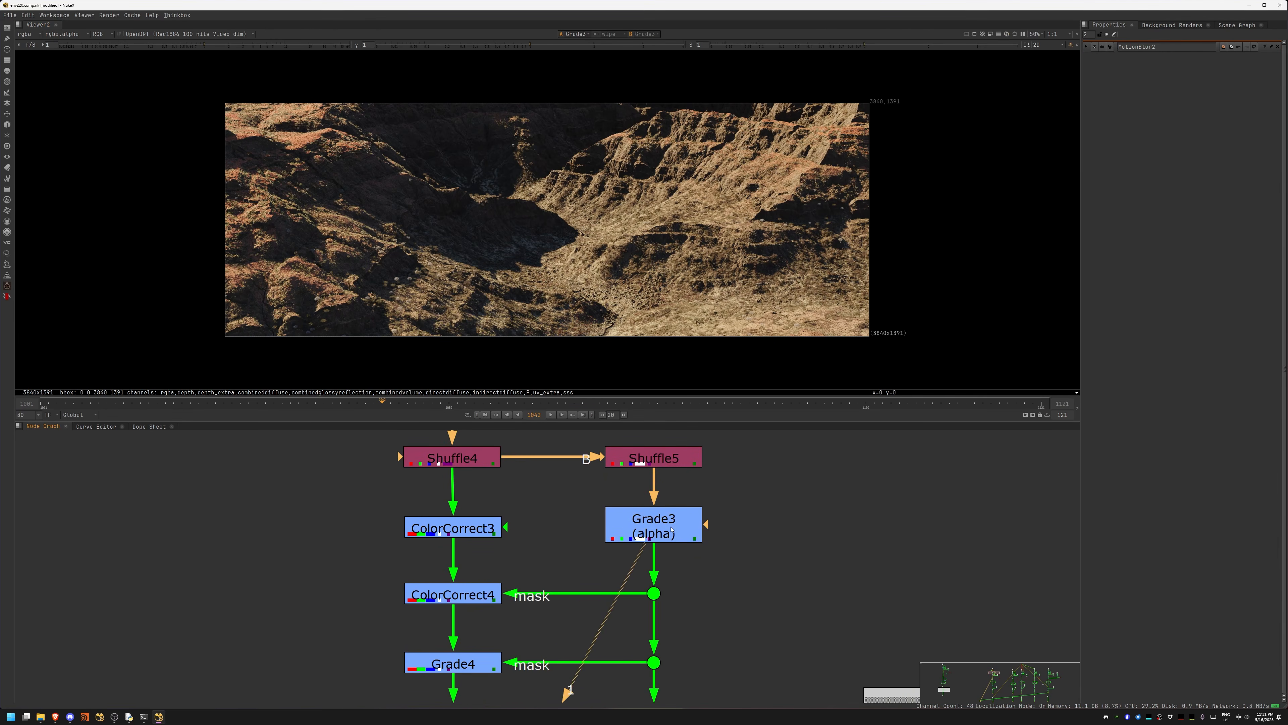
double_click(669, 459)
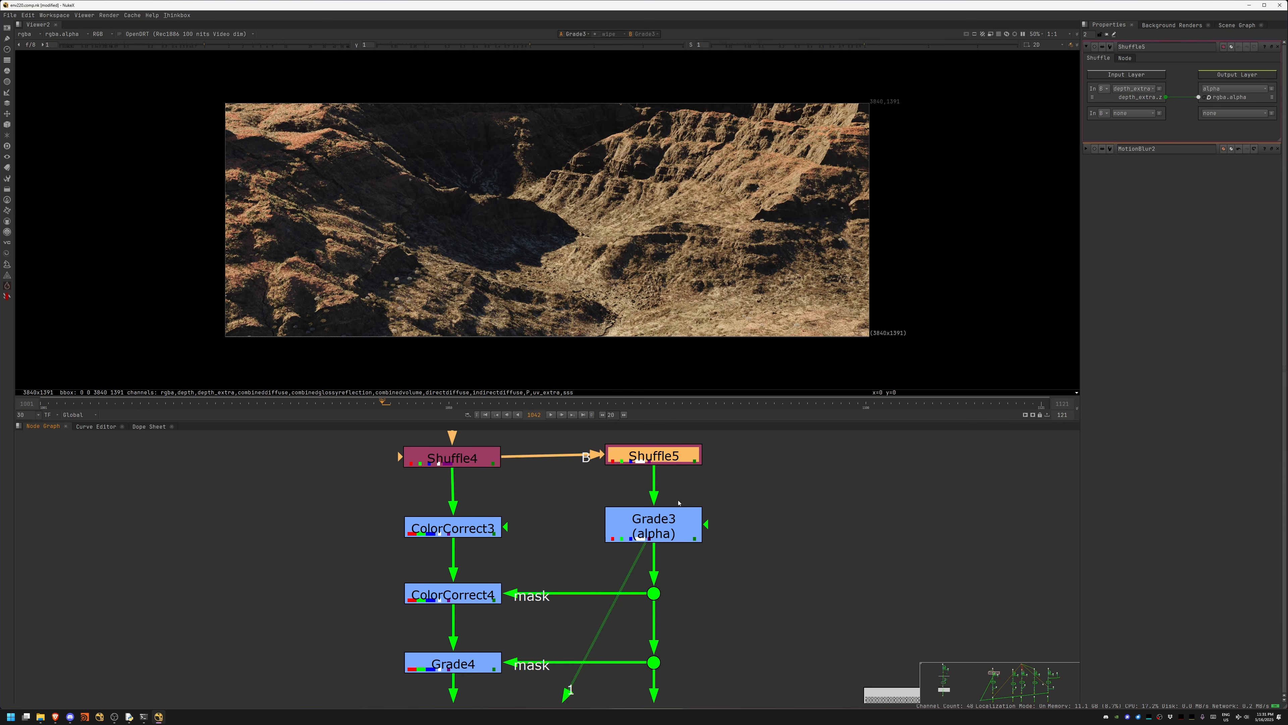
middle_click_drag(603, 240, 596, 230)
Step: Switch the viewer to the alpha channel and check Shuffle5's ungraded depth output
key("a")
left_click(670, 456)
key("1")
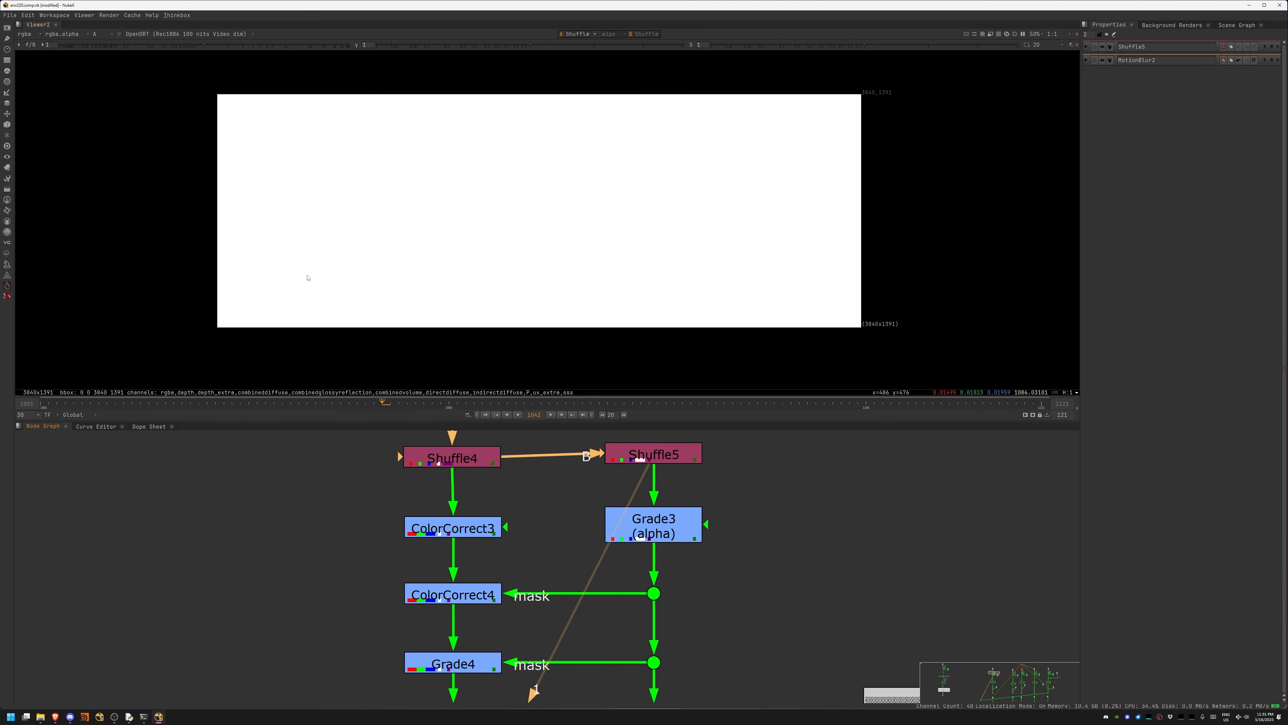
left_click_drag(671, 456, 670, 460)
left_click(675, 475)
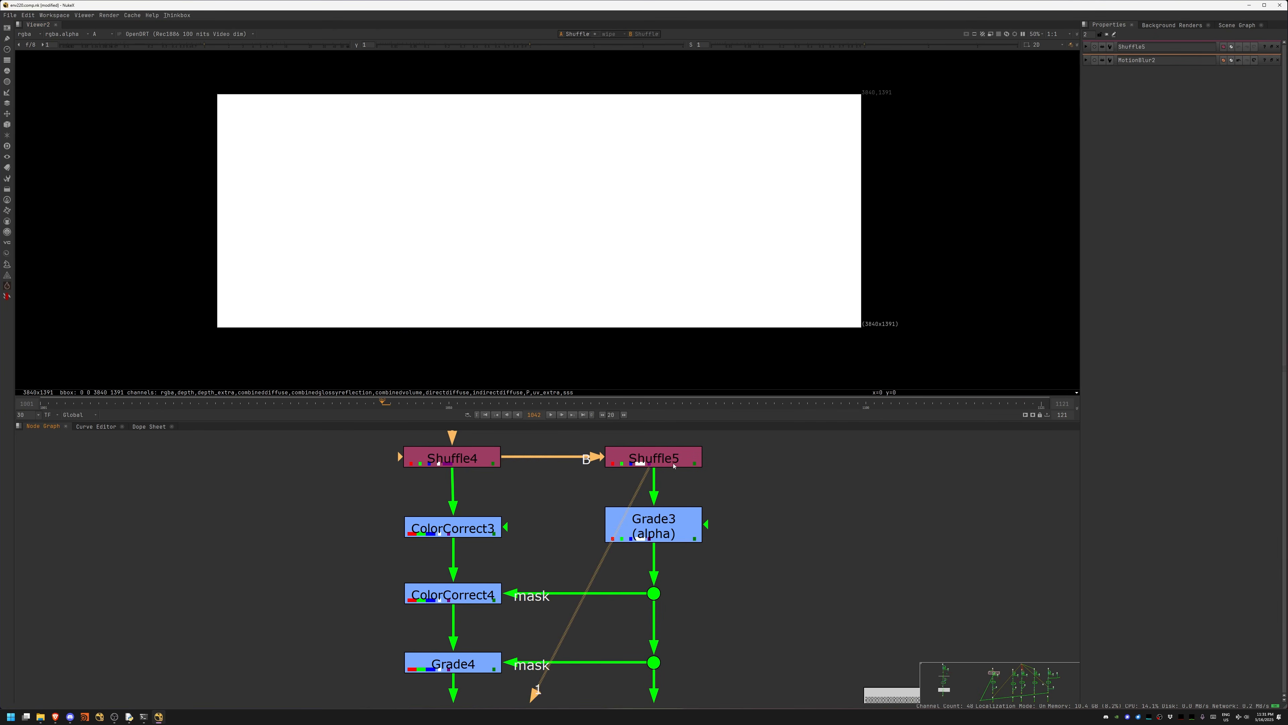
key("1")
Step: Open Grade3's properties and examine the graded depth mask with its blackpoint and whitepoint settings
double_click(680, 521)
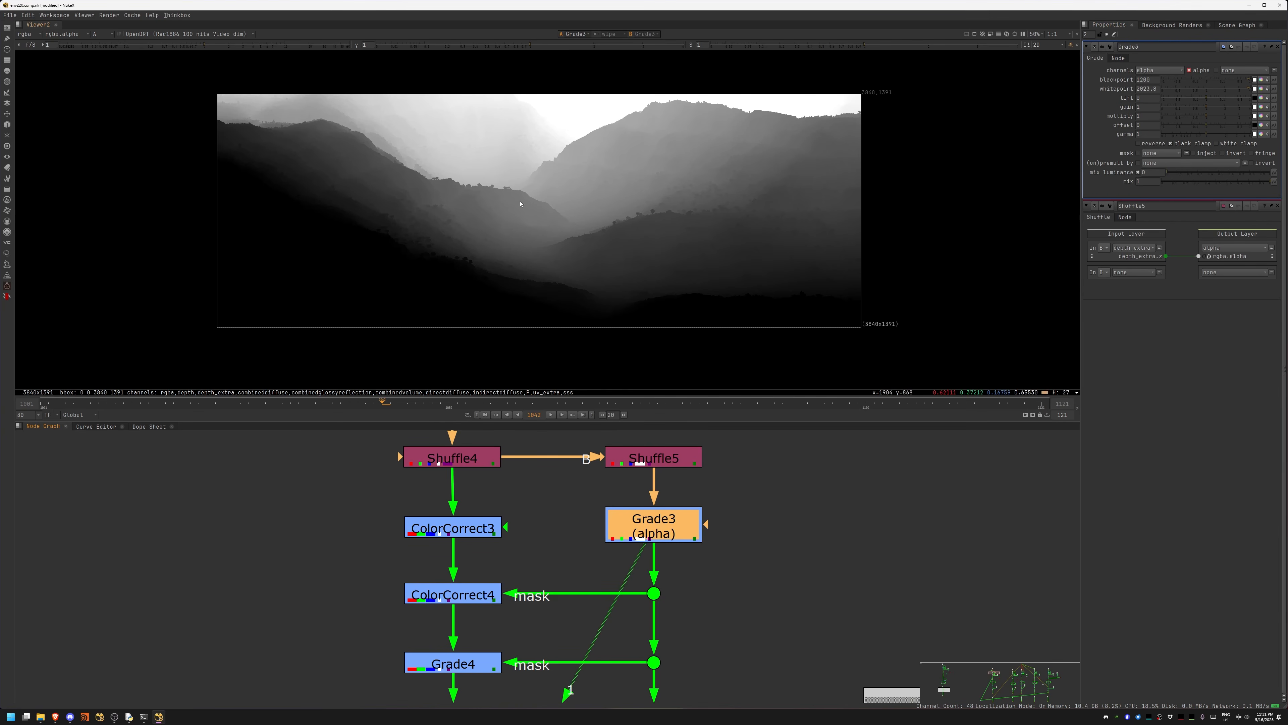
scroll(553, 174, "up", 1)
middle_click_drag(554, 173, 545, 176)
key("f")
Step: View ColorCorrect4's output in colour again and open its properties to review the shadows gamma
middle_click_drag(525, 561, 537, 512)
left_click(485, 481)
left_click(485, 545)
key("1")
key("a")
left_click(490, 543)
double_click(485, 550)
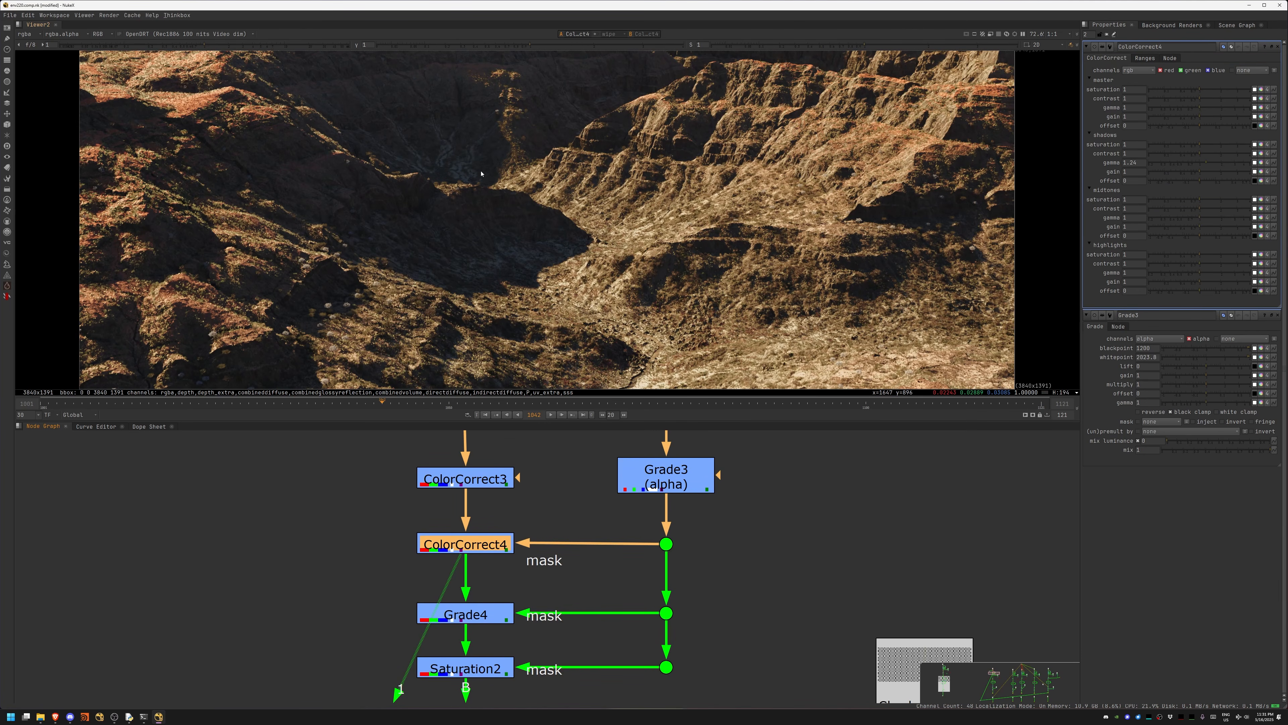
Step: View the depth-masked Grade4 with its properties open, try a different lift value and undo it
double_click(484, 615)
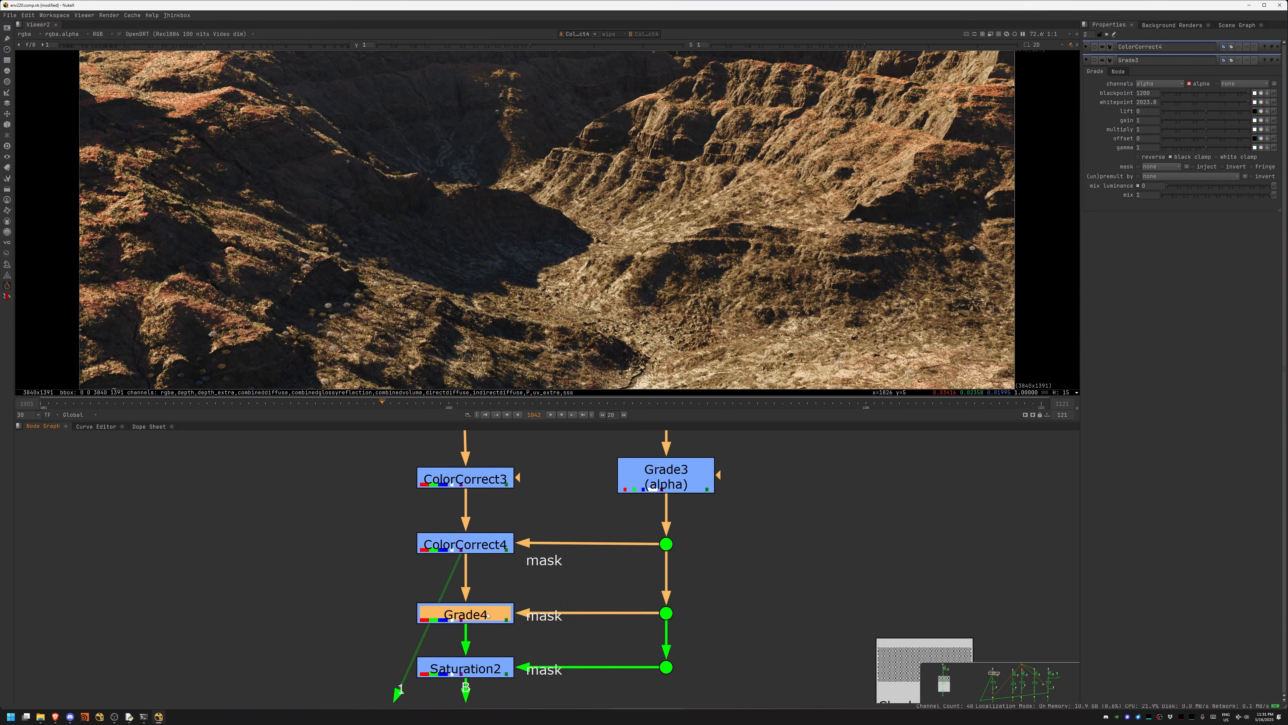
key("1")
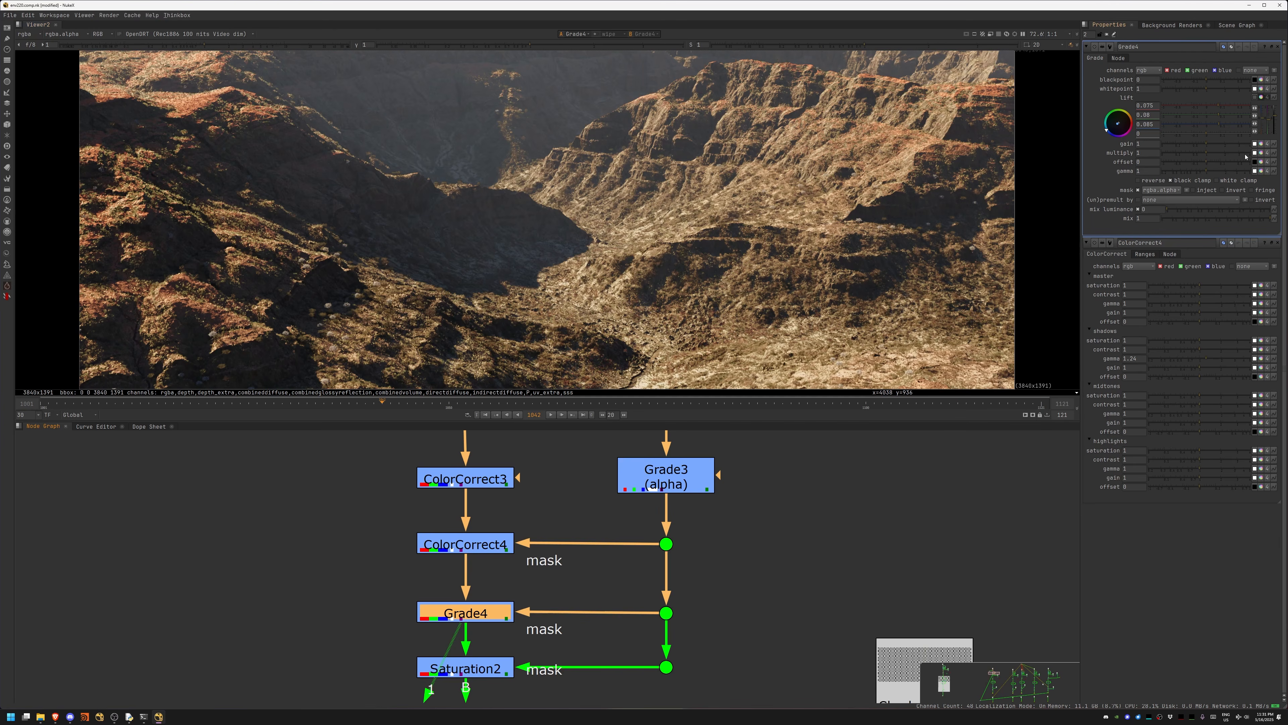
left_click_drag(1278, 118, 1278, 110)
key("ctrl+z")
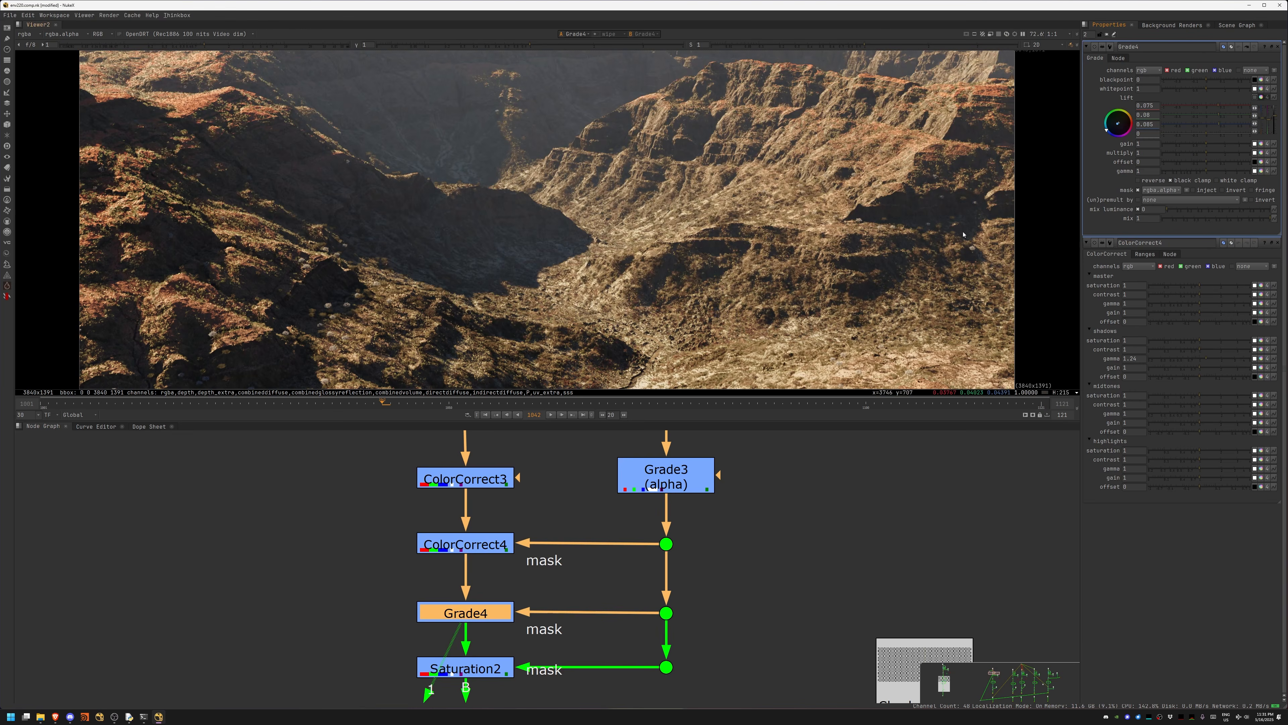
Step: View Saturation2's output and disable and re-enable the node to compare its effect
left_click(495, 669)
key("1")
key("d")
key("d")
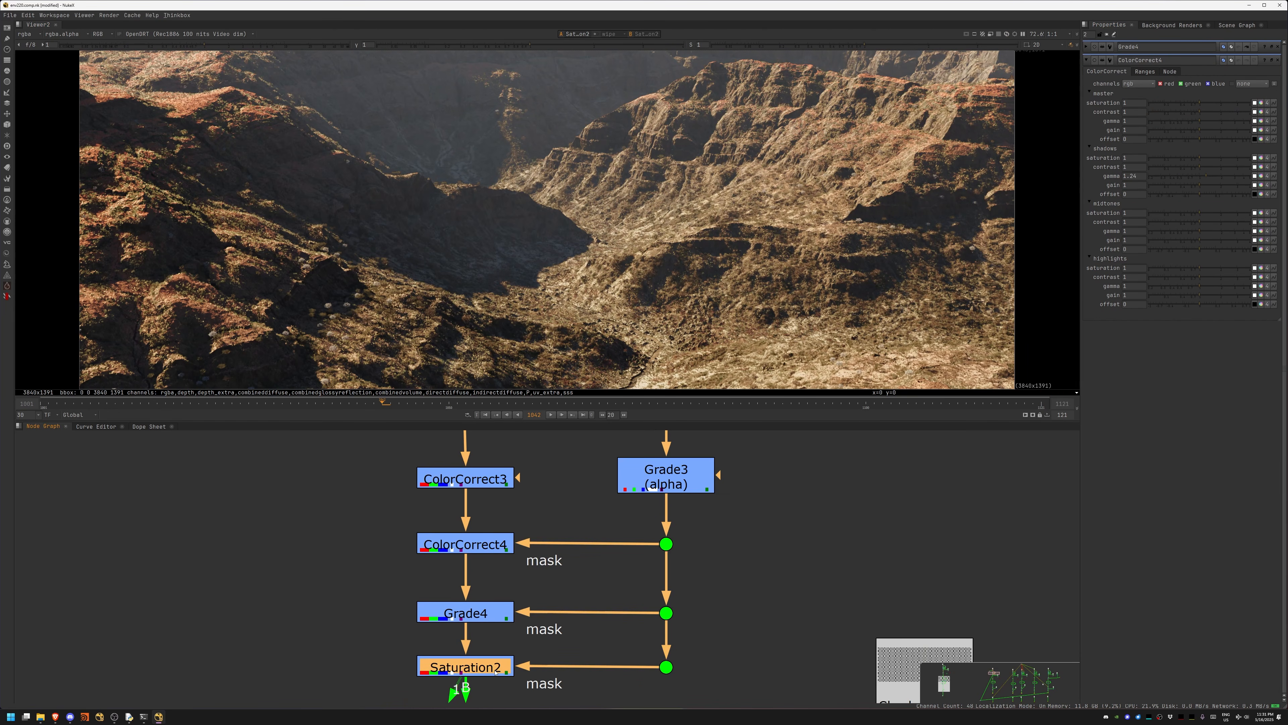
Step: Check the properties of Saturation2 and ColorCorrect4, view ColorCorrect4's output, try a different master saturation and undo it
double_click(497, 671)
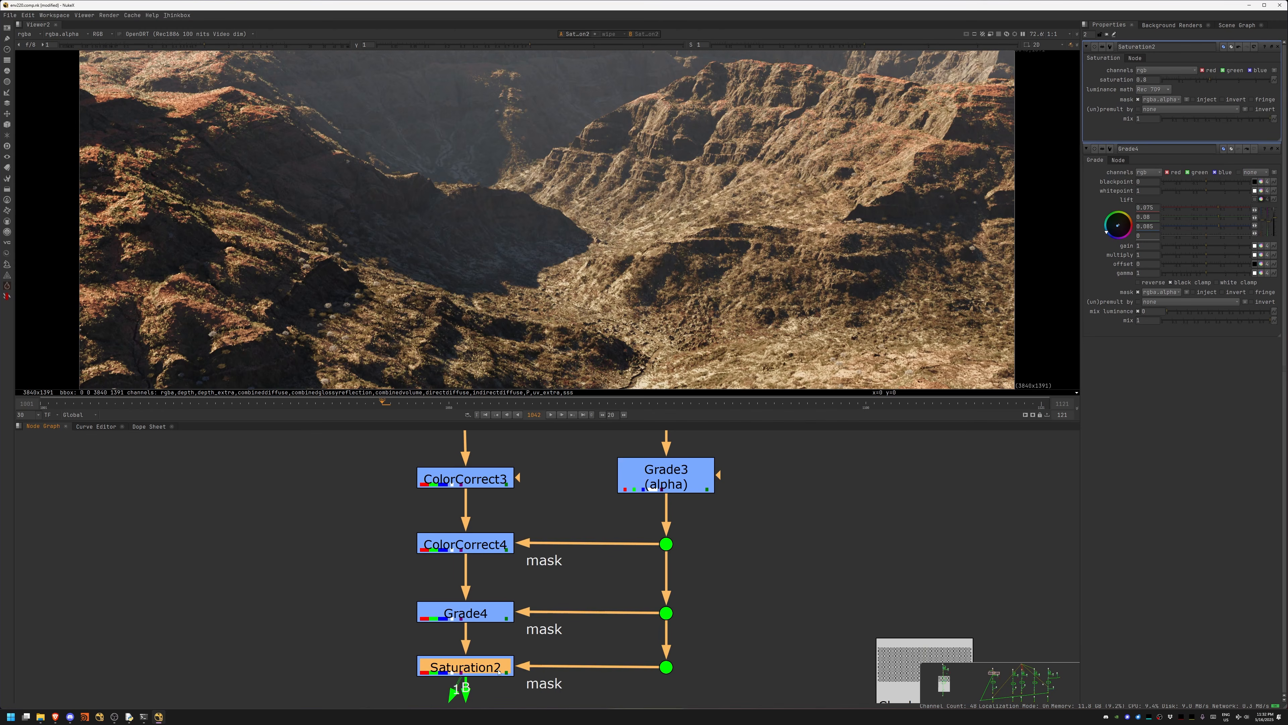
double_click(497, 547)
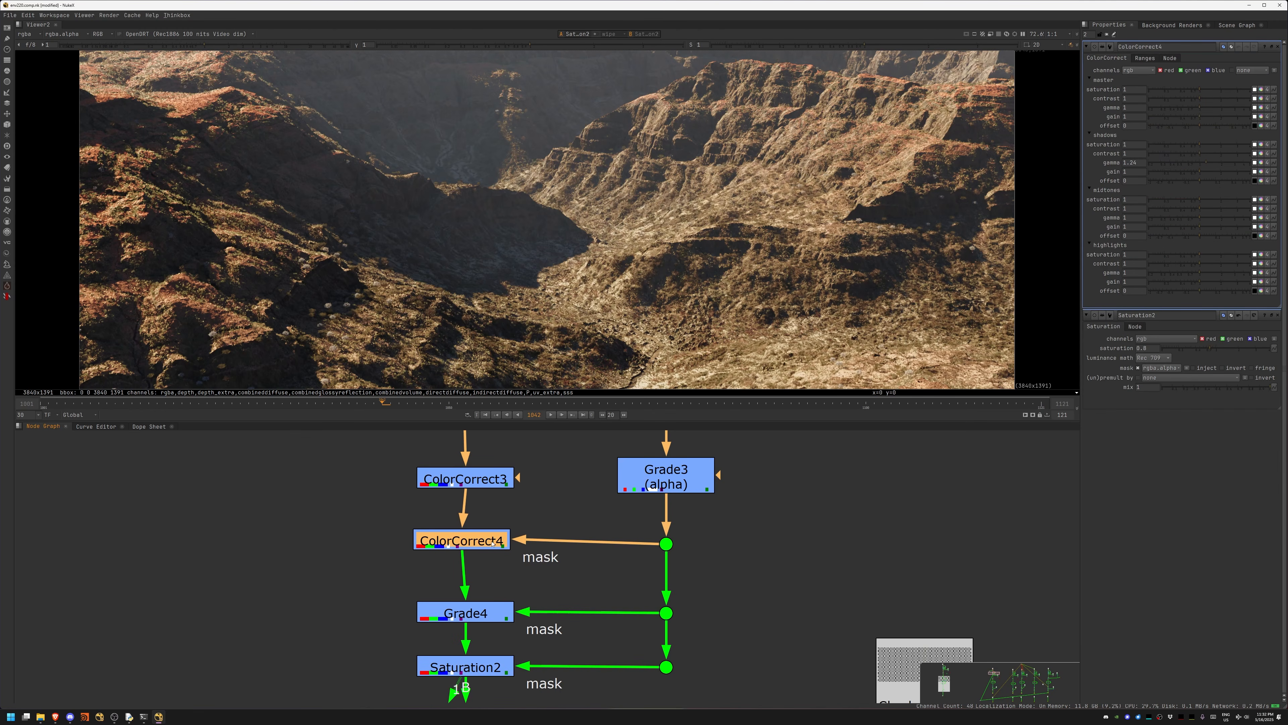
key("1")
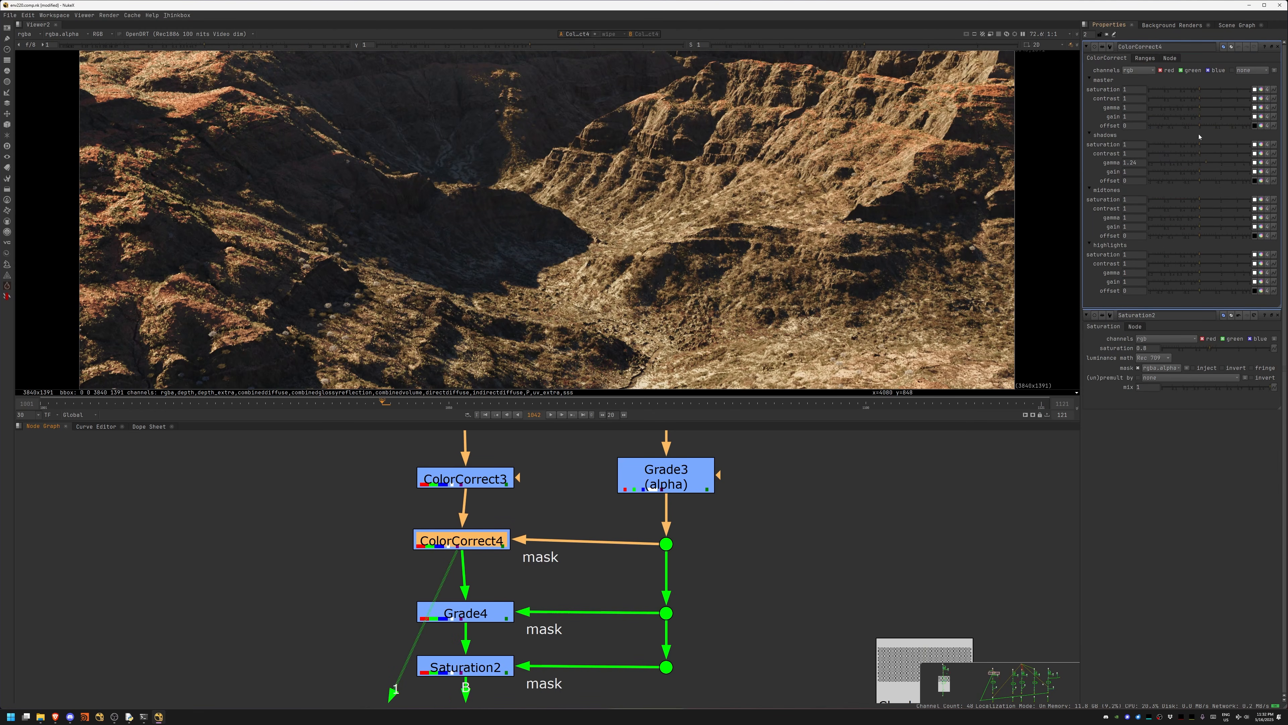
left_click_drag(1177, 89, 1219, 92)
key("ctrl+z")
left_click_drag(463, 534, 491, 552)
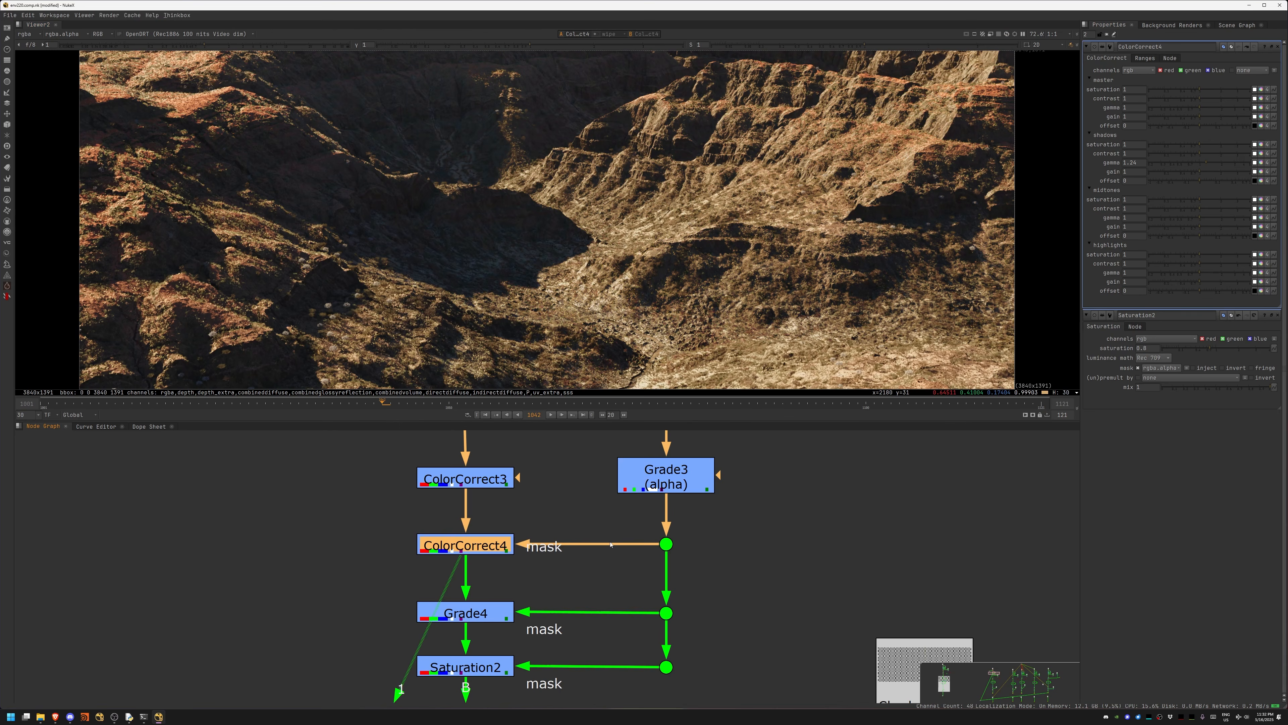
Step: View Saturation2's output and lower Grade4's lift to 0.015 red, 0.02 green and 0.025 blue
left_click(477, 667)
key("1")
left_click(573, 584)
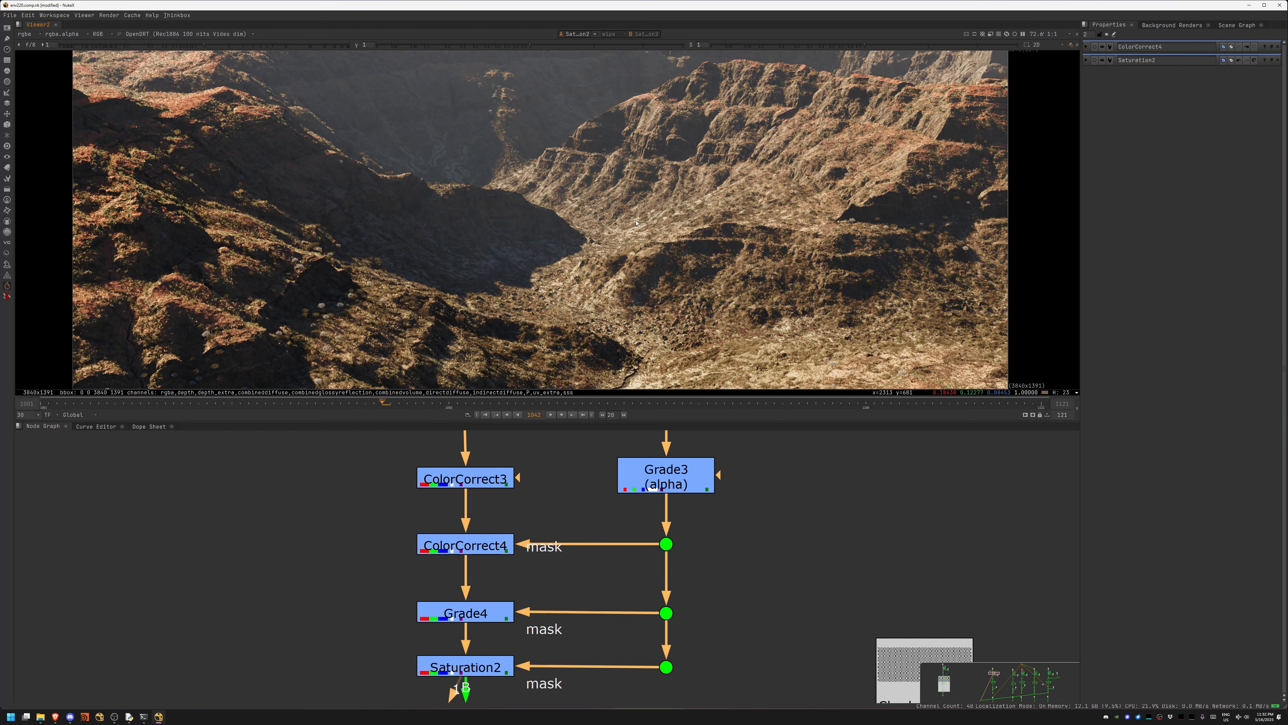
middle_click_drag(709, 591, 713, 463)
double_click(499, 488)
left_click_drag(1276, 117, 1277, 118)
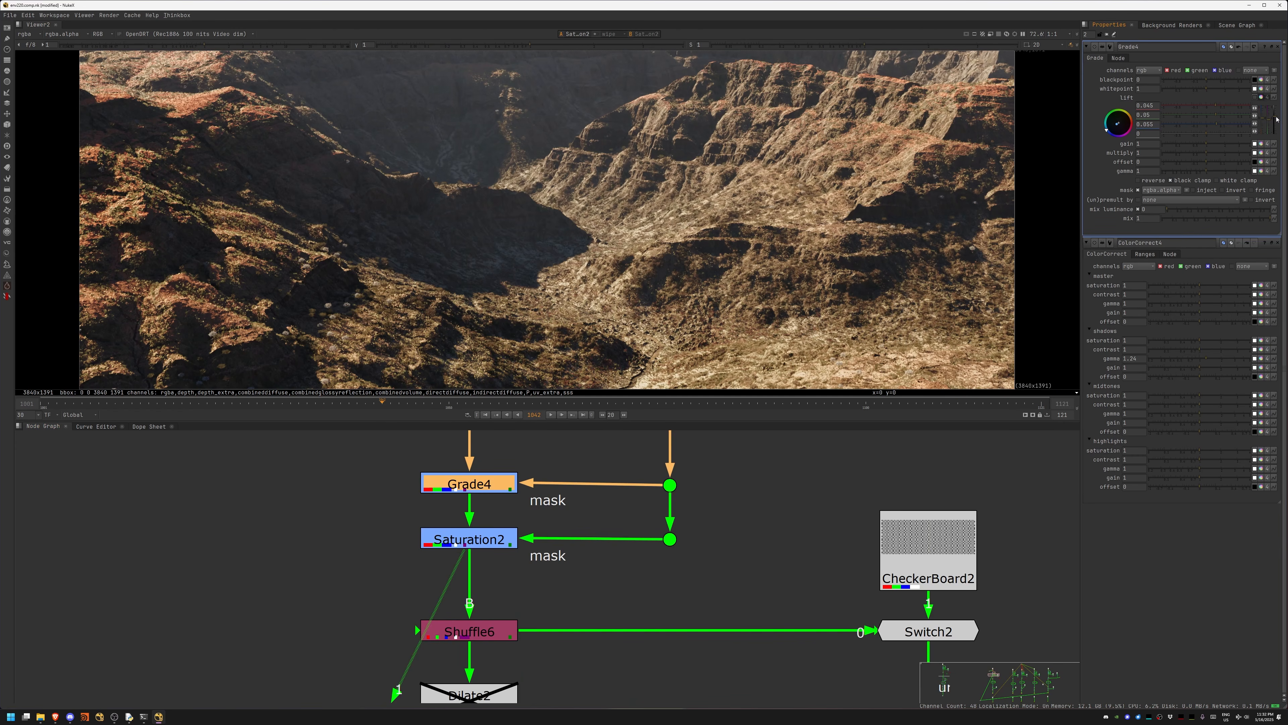
Step: Follow the comp past the disabled Dilate2 and defocus nodes and view the output of Transform2 after LensDistortion4
middle_click_drag(604, 618, 596, 436)
scroll(599, 617, "down", 2)
left_click_drag(581, 623, 459, 538)
scroll(567, 582, "up", 2)
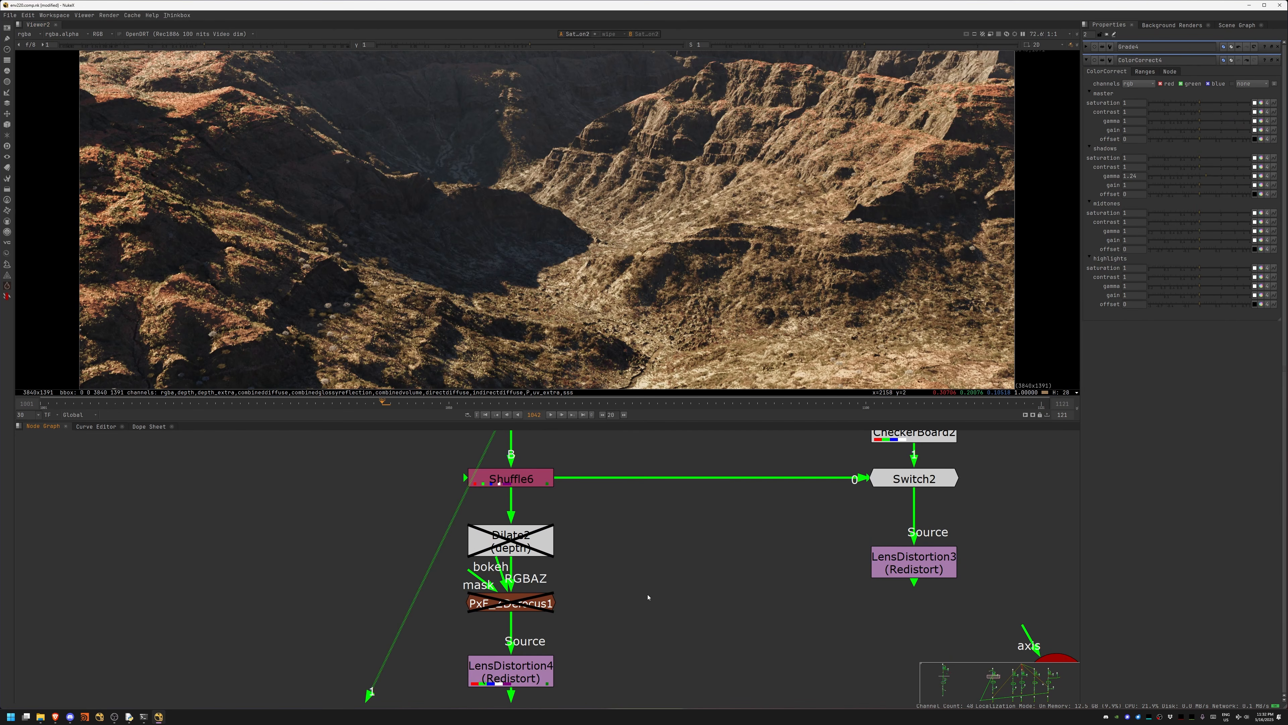
middle_click_drag(605, 652, 614, 544)
left_click(532, 606)
key("1")
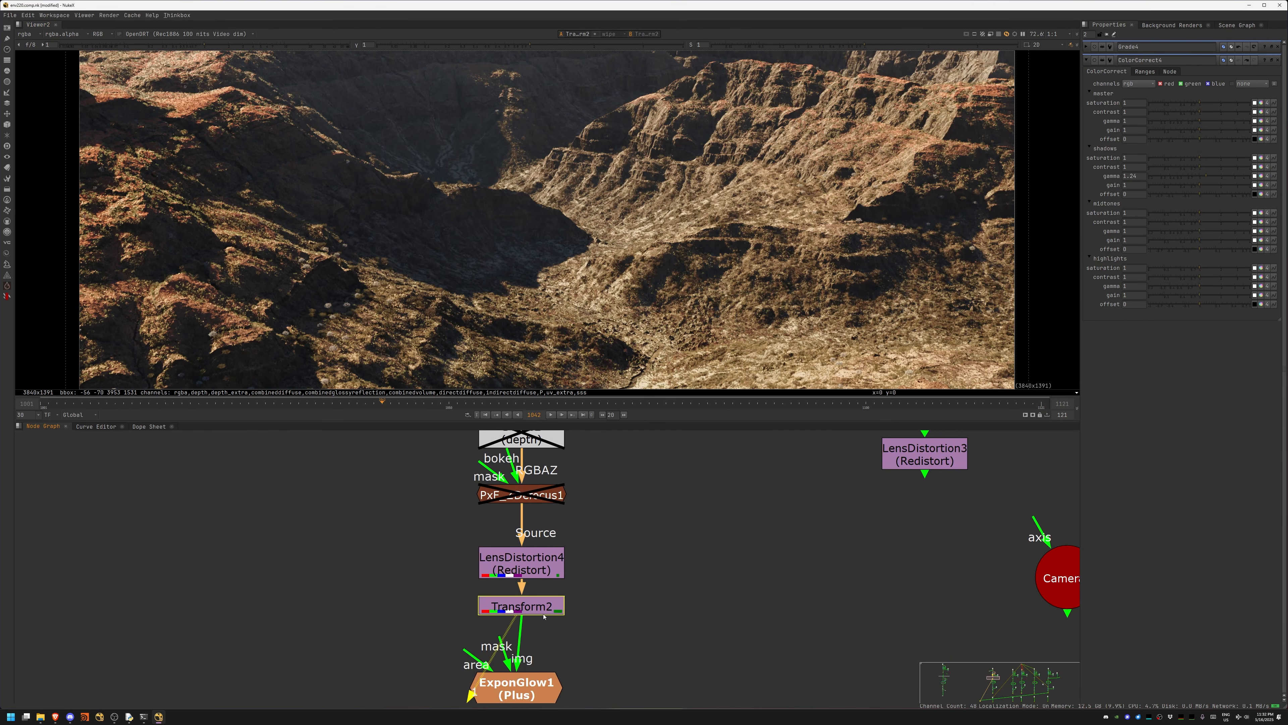
Step: View ExponGlow1's output and disable and re-enable the node to compare its glow
middle_click_drag(531, 690, 531, 541)
left_click(532, 540)
key("1")
key("d")
key("d")
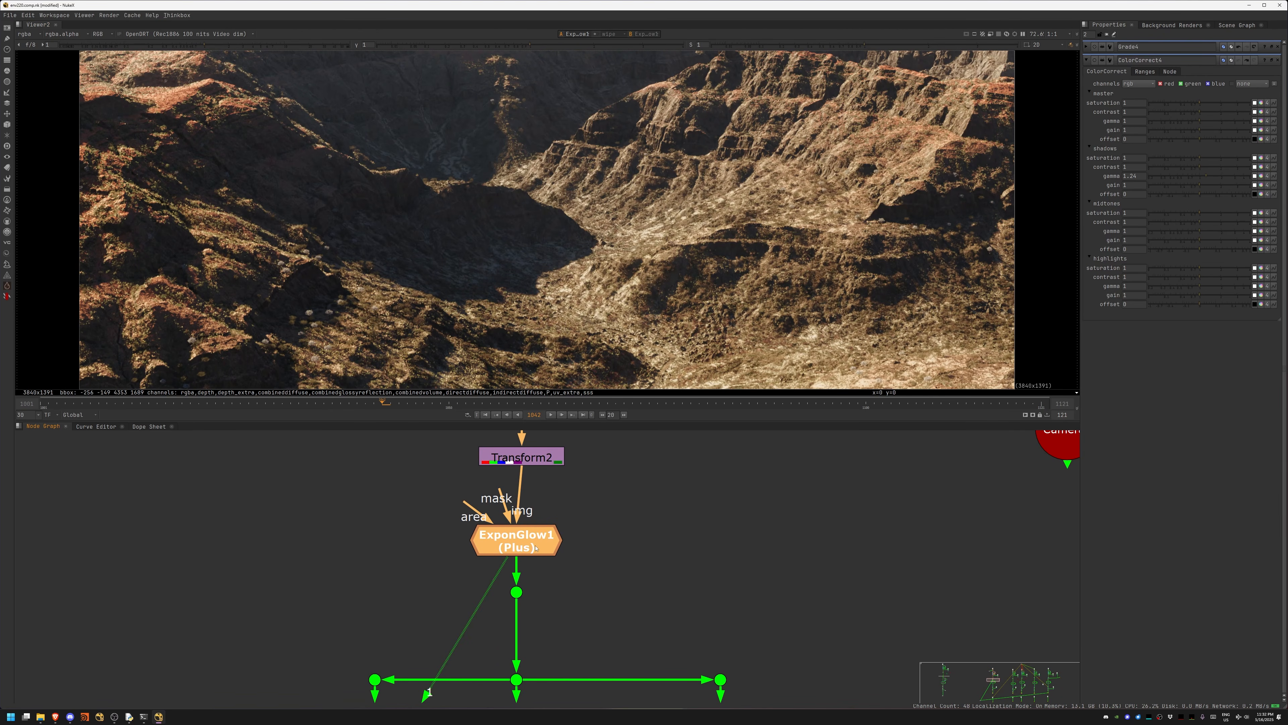
Step: Open ExponGlow1's properties and turn Effect Only on and off again to check the isolated glow
double_click(536, 547)
left_click(1154, 185)
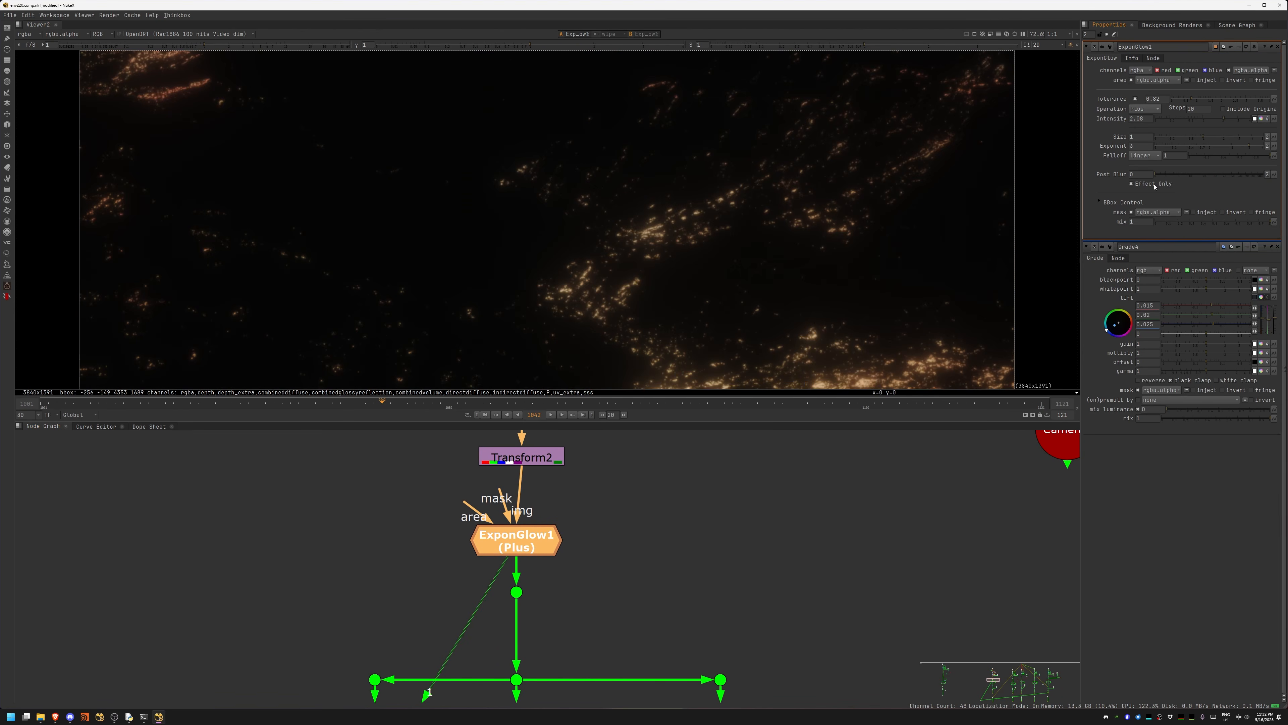
left_click(1154, 187)
Step: View the output of MS_Diffuse_V1 and inspect its diffusion up close around the shadowed ridge
middle_click_drag(627, 692, 593, 519)
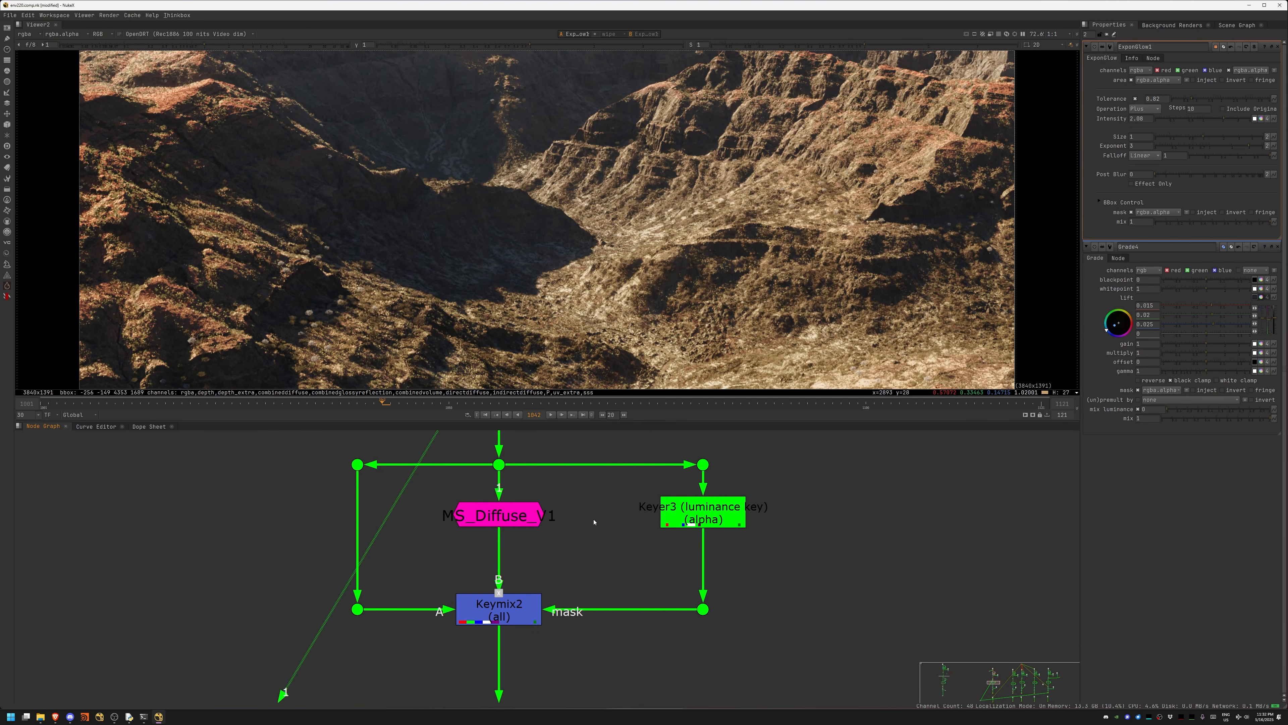
left_click(500, 514)
key("1")
left_click(525, 611)
left_click(521, 518)
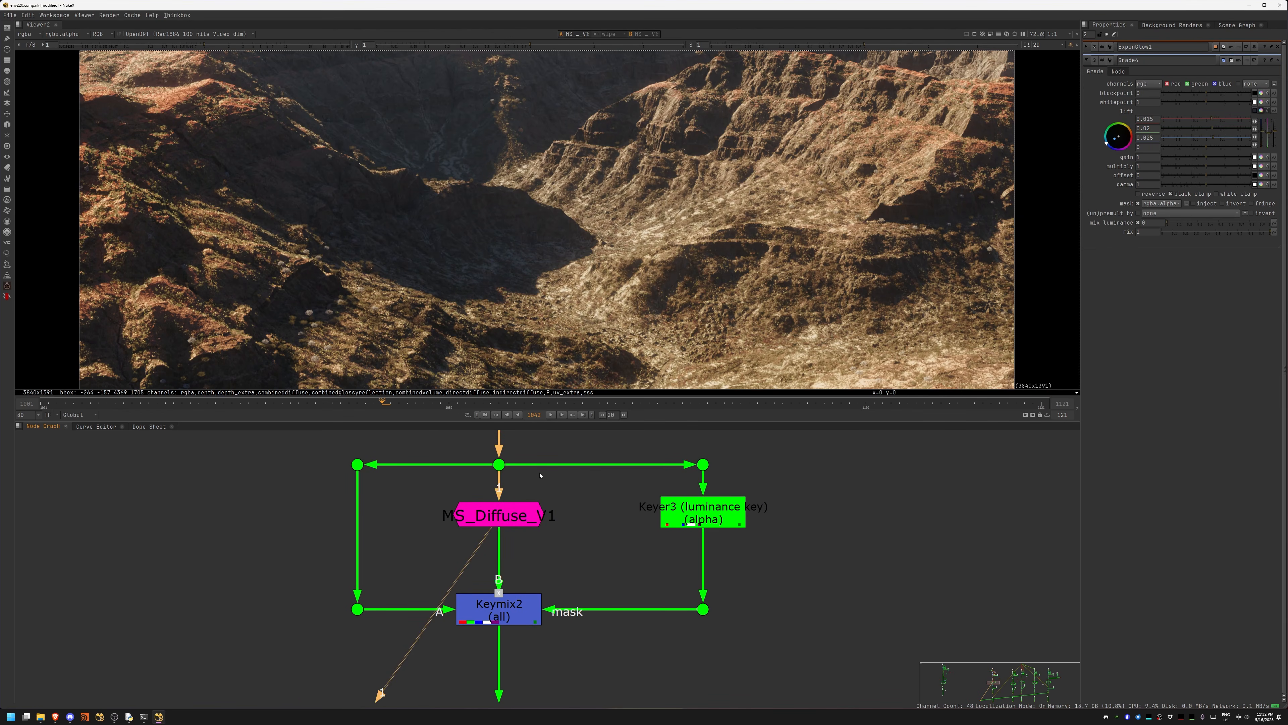
left_click(515, 517)
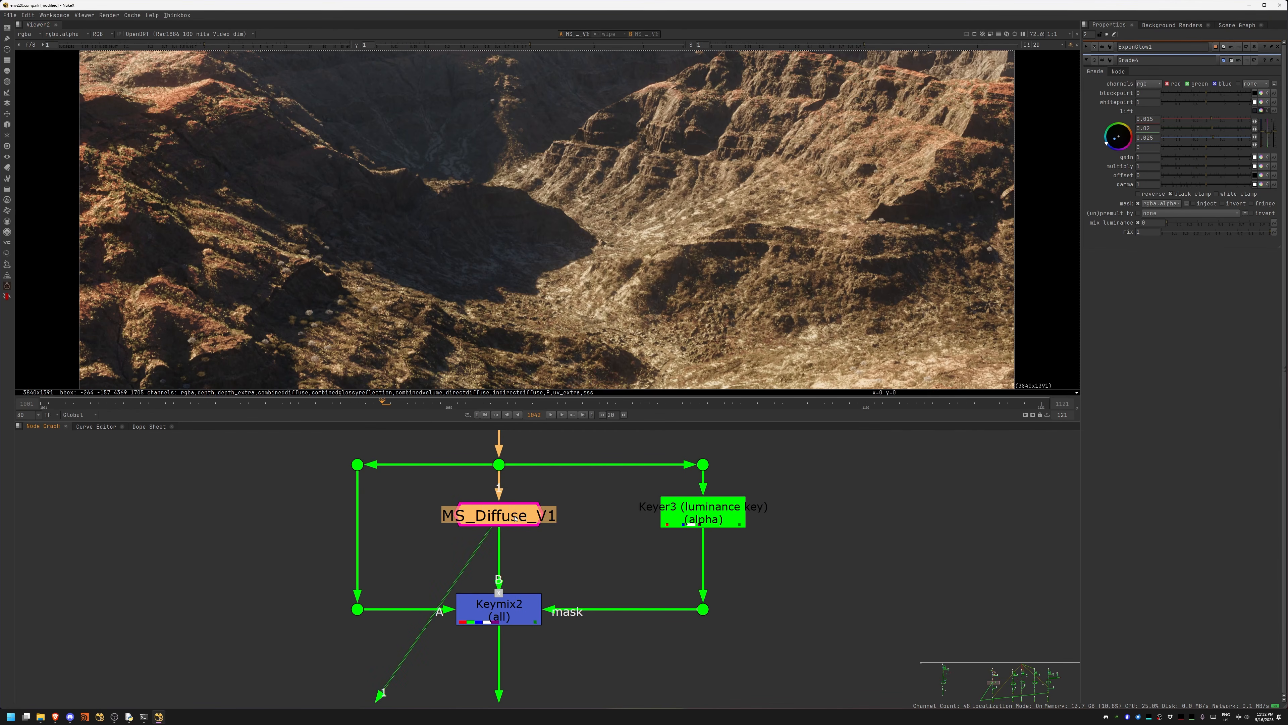
scroll(572, 242, "up", 5)
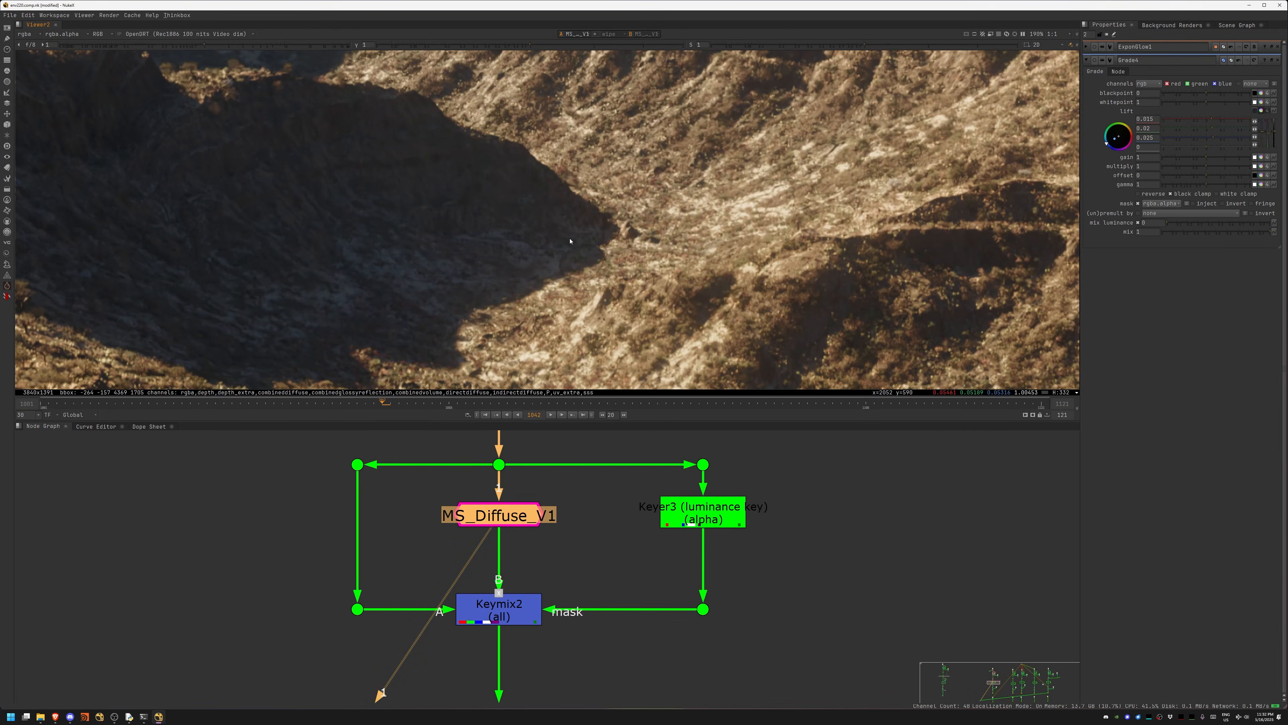
Step: Examine the alpha of the Keyer3 luminance key that masks the diffusion
left_click(710, 518)
key("1")
key("a")
scroll(562, 242, "down", 3)
middle_click_drag(562, 242, 625, 208)
middle_click_drag(510, 296, 508, 376)
Step: View the output of Keymix2 and return the viewer to colour
left_click(499, 606)
key("1")
key("a")
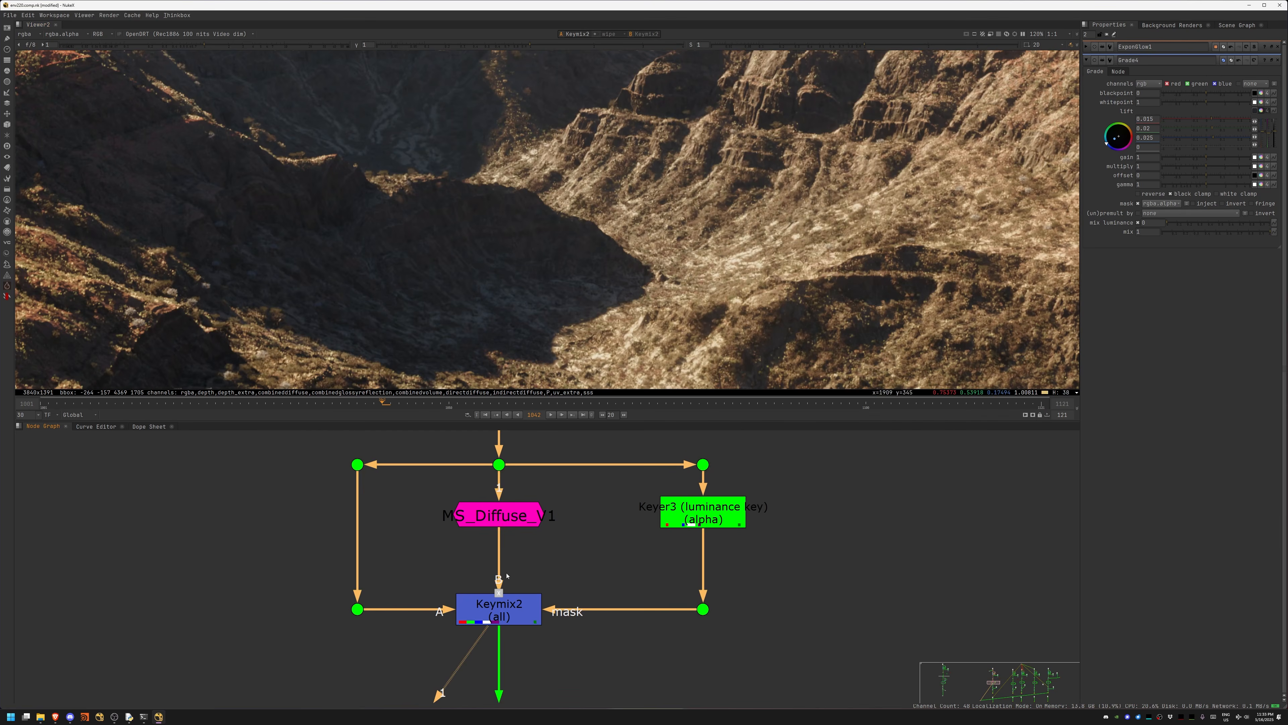
Step: View Astigmatism1's output over the whole frame and open its properties
middle_click_drag(556, 694, 546, 461)
left_click(509, 586)
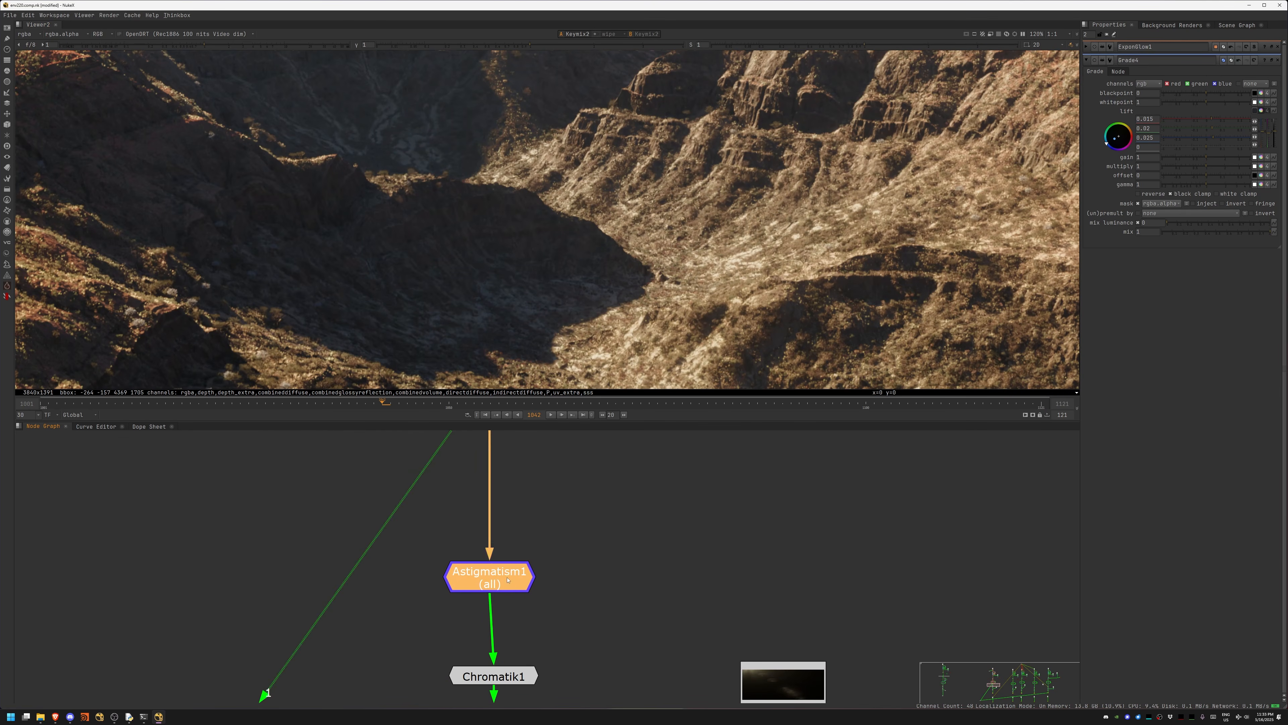
middle_click_drag(560, 565, 562, 505)
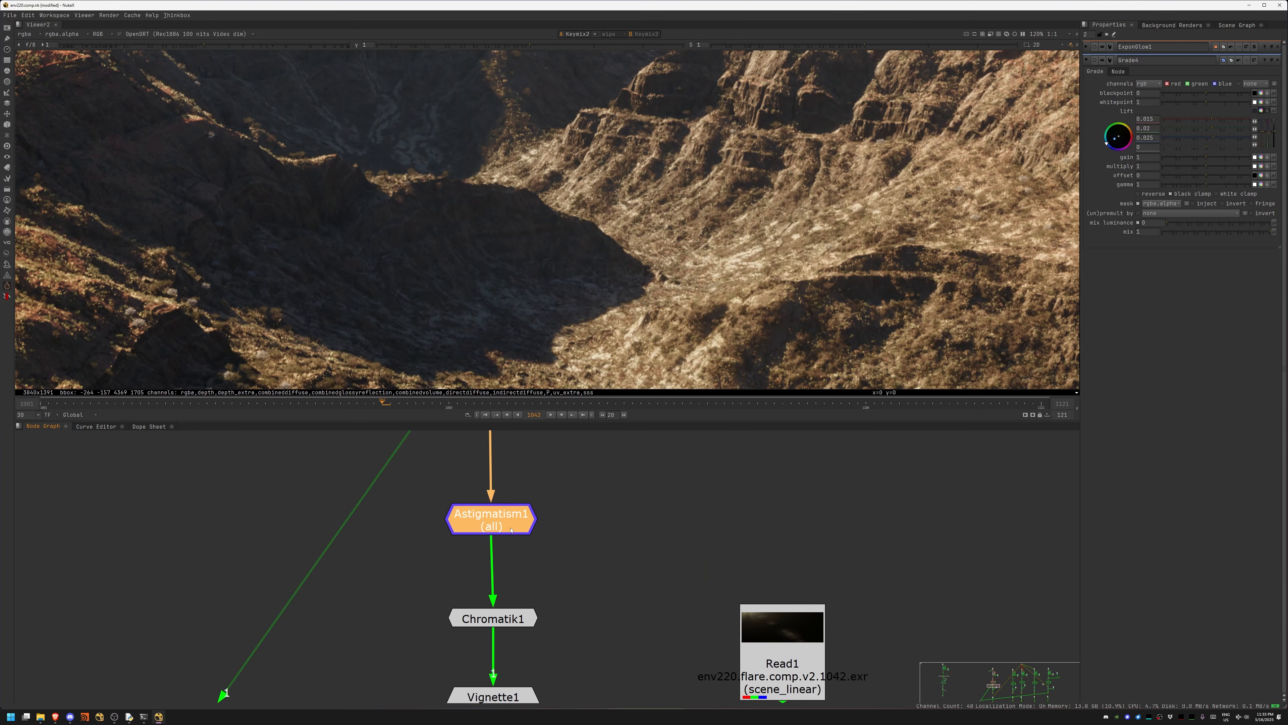
key("1")
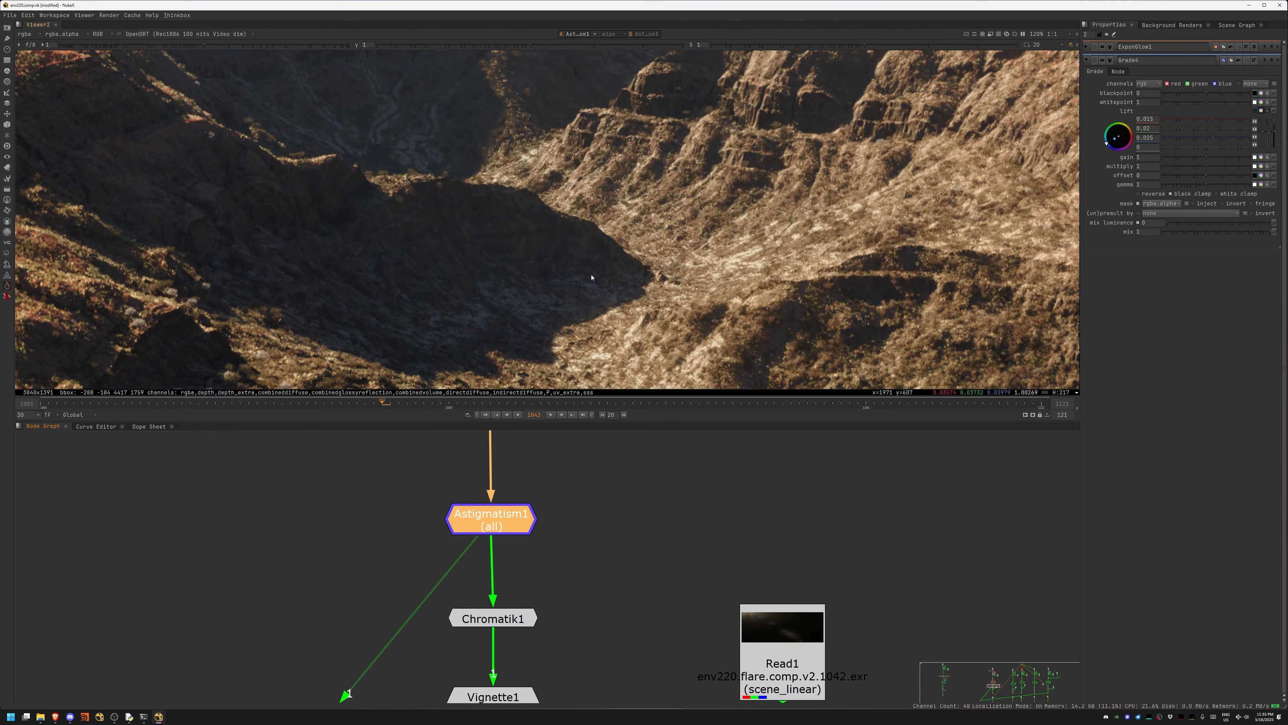
scroll(590, 279, "down", 4)
scroll(636, 259, "up", 2)
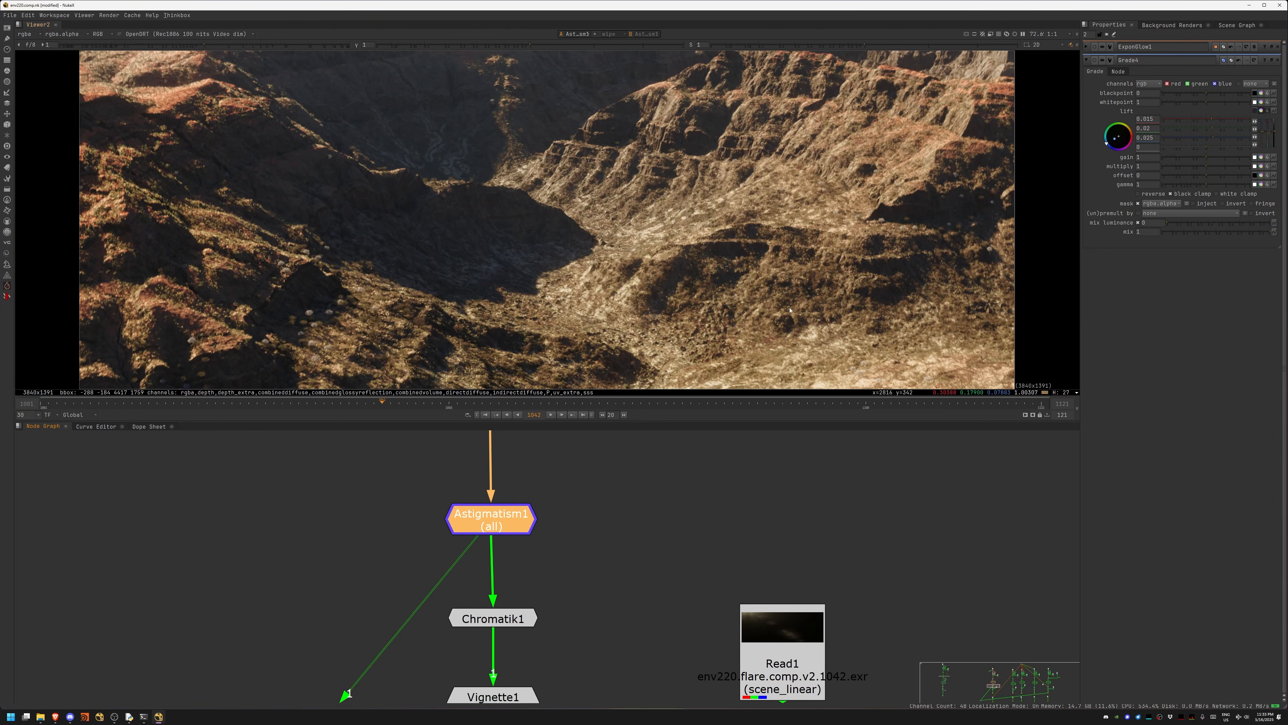
double_click(514, 532)
Step: View Chromatik1's output and open its properties
middle_click_drag(557, 581, 561, 509)
double_click(511, 551)
key("1")
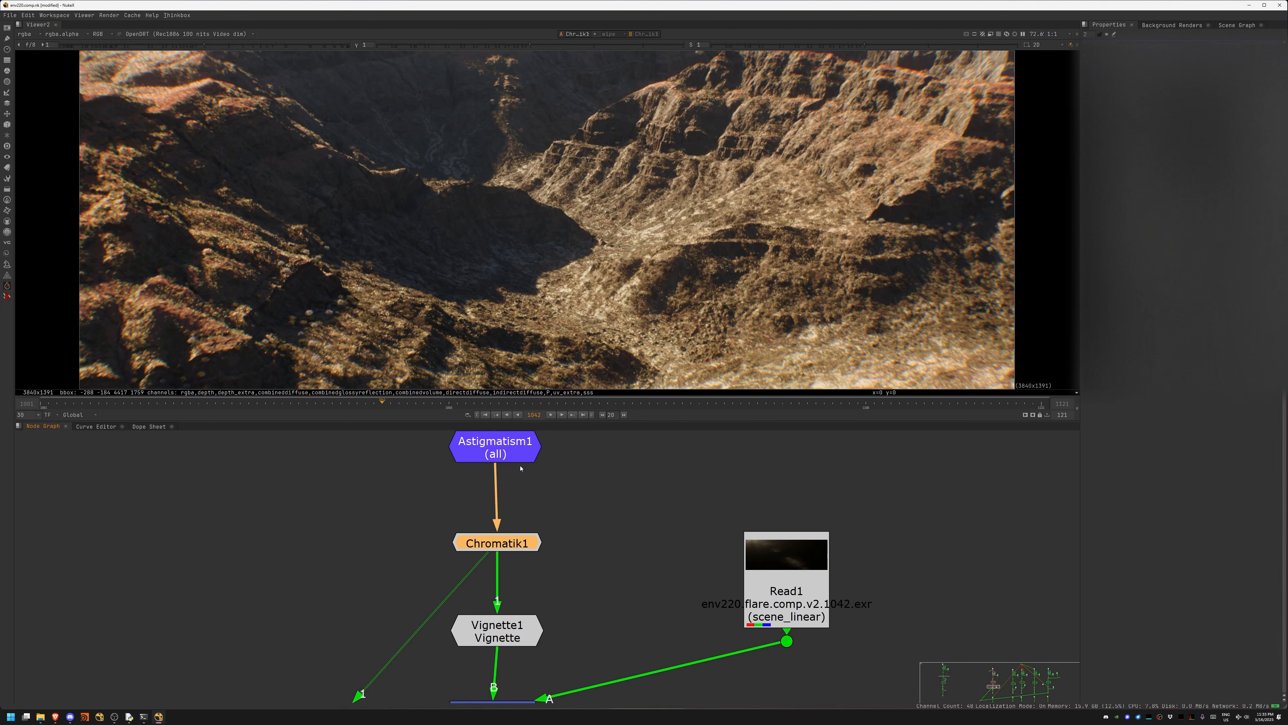
double_click(517, 543)
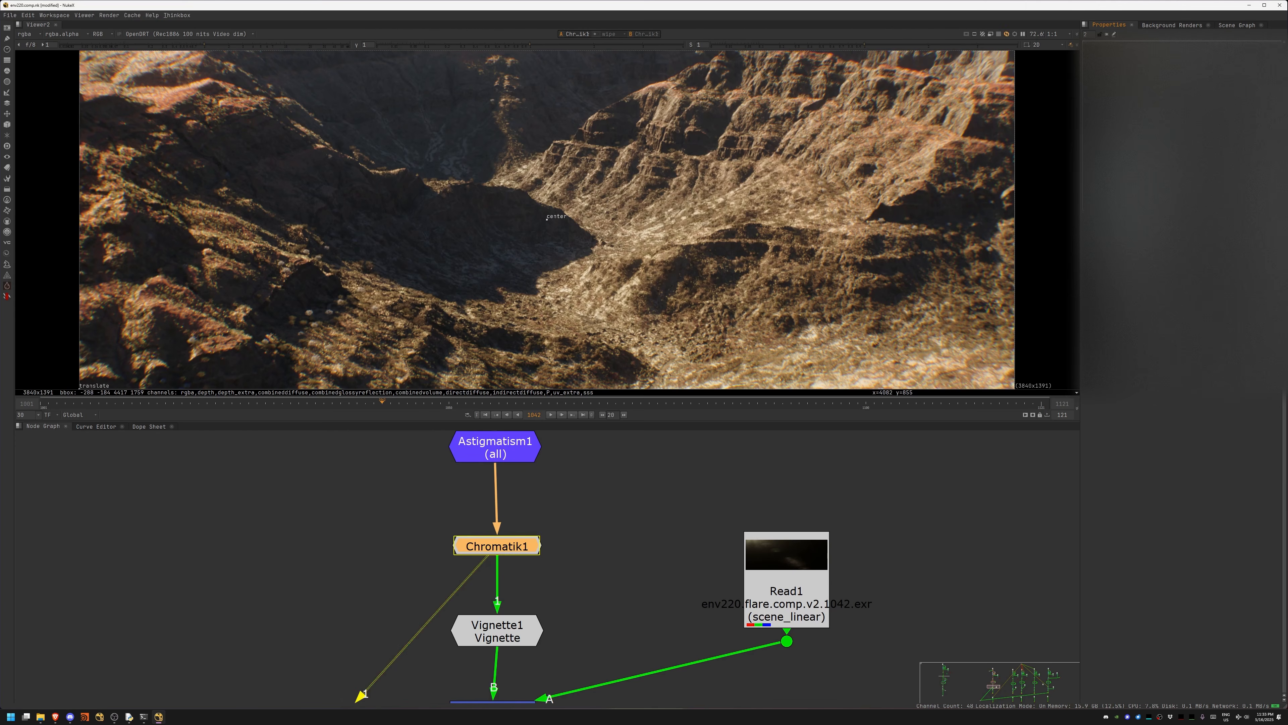
Step: Inspect Chromatik1's colour fringing up close at the frame's lower corner and compare it with the centre
scroll(873, 326, "up", 6)
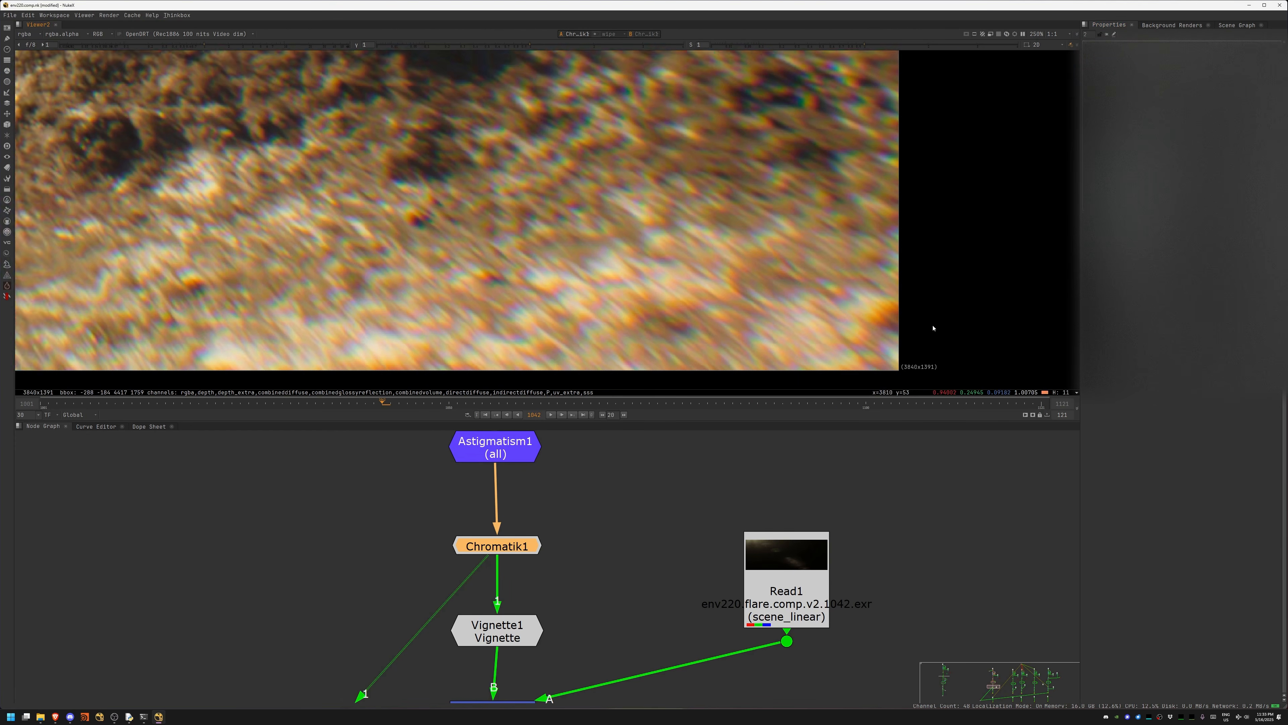
scroll(576, 256, "down", 6)
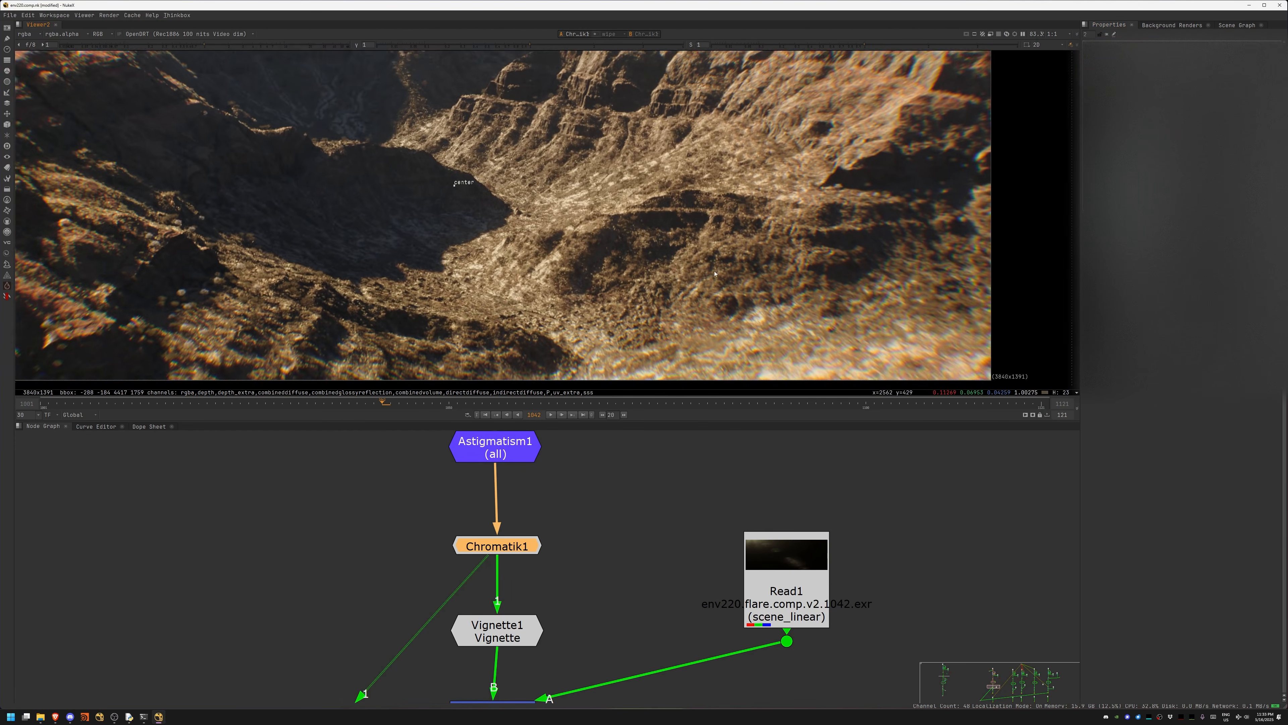
scroll(586, 254, "up", 3)
scroll(611, 239, "down", 5)
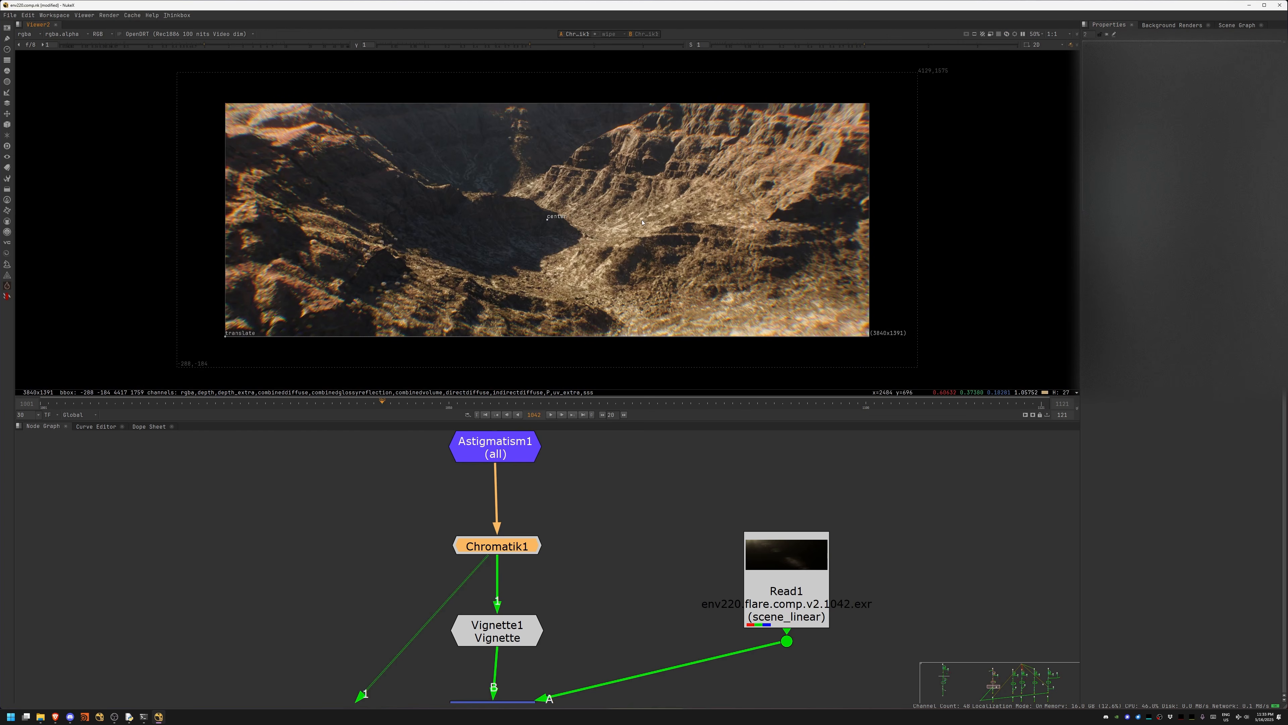
scroll(636, 252, "up", 2)
double_click(496, 548)
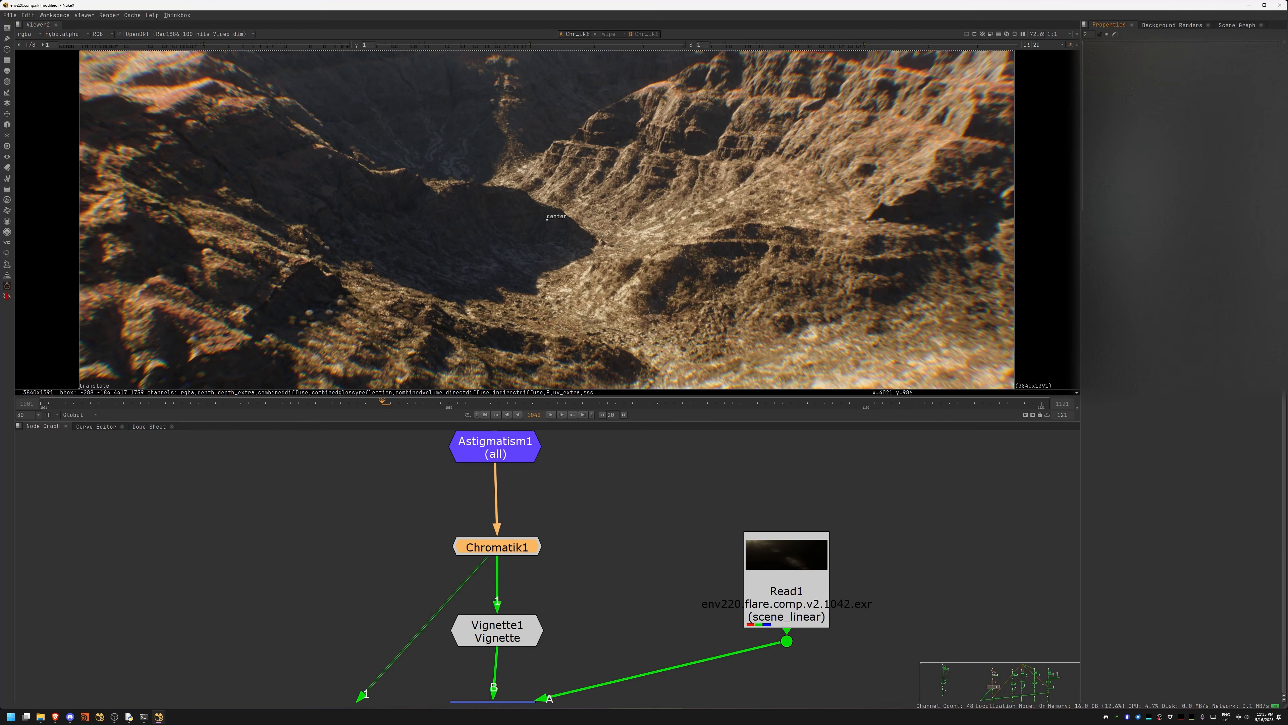
Step: View Vignette1's output and turn the viewer overlays off
middle_click_drag(499, 631, 490, 529)
left_click(490, 529)
key("1")
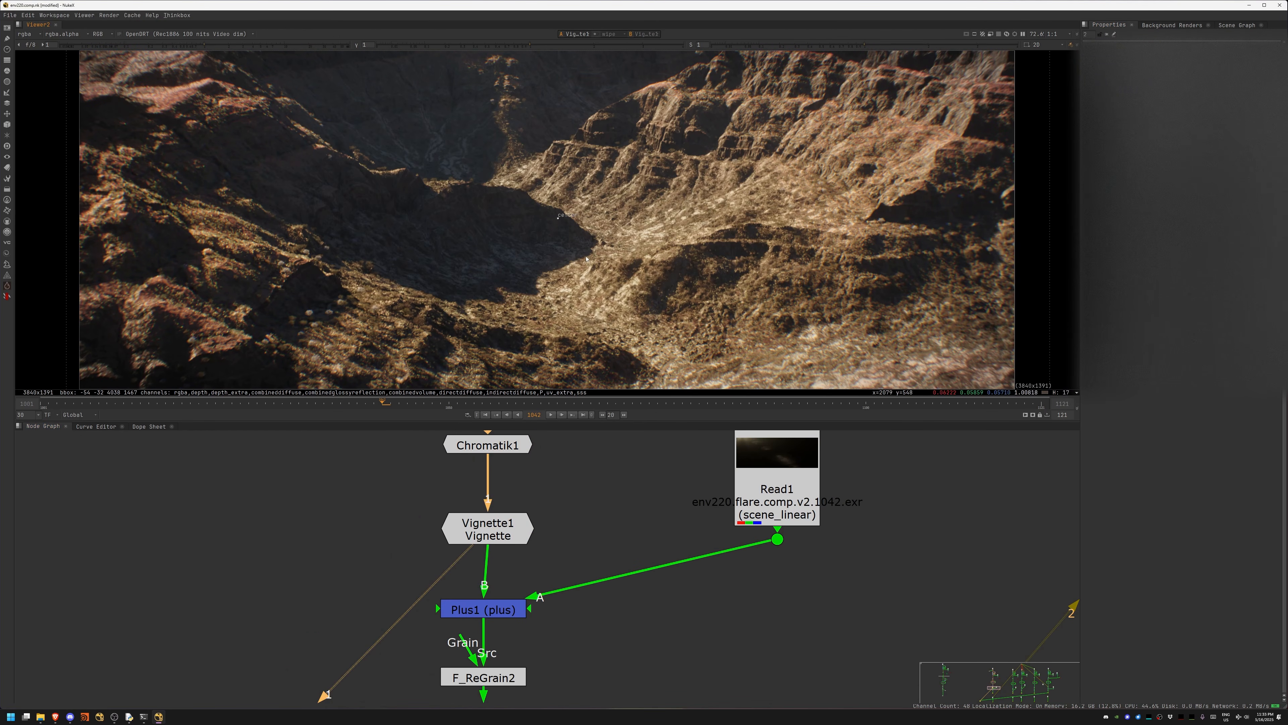
key("o")
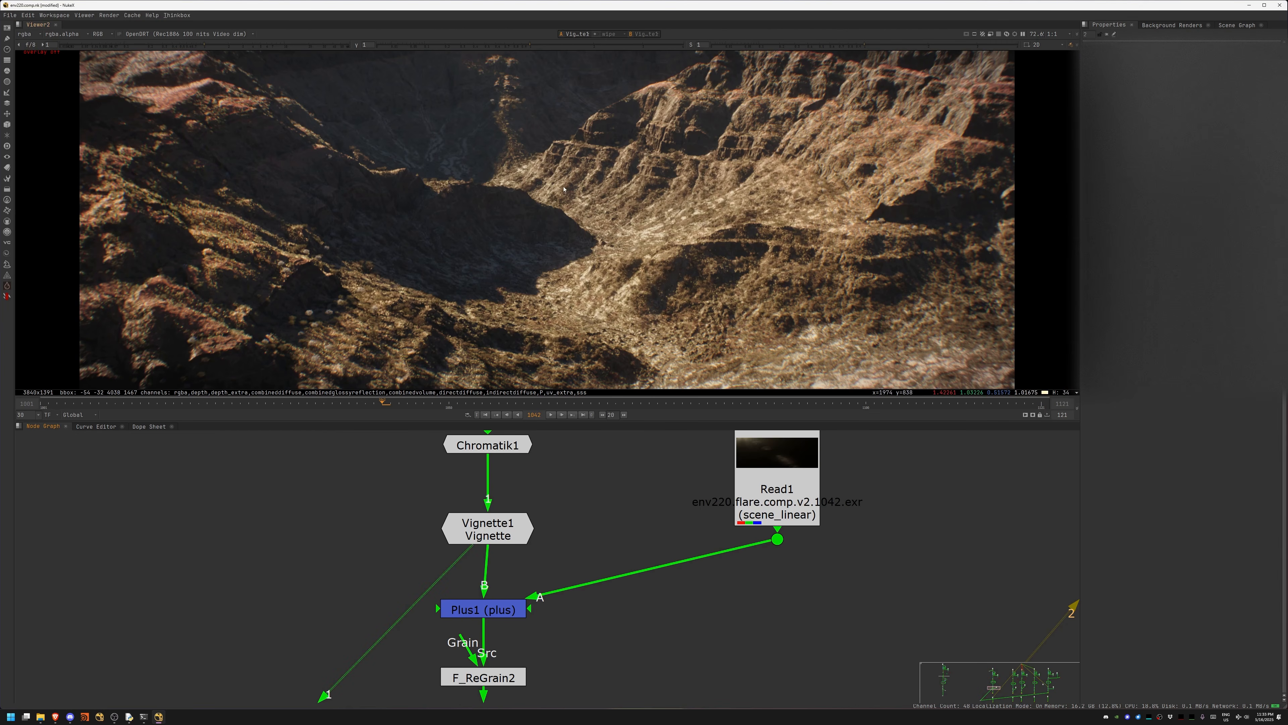
Step: View the lens flare sequence in Read1 and scrub through its frames
key("1")
scroll(555, 235, "down", 4)
middle_click_drag(564, 279, 549, 308)
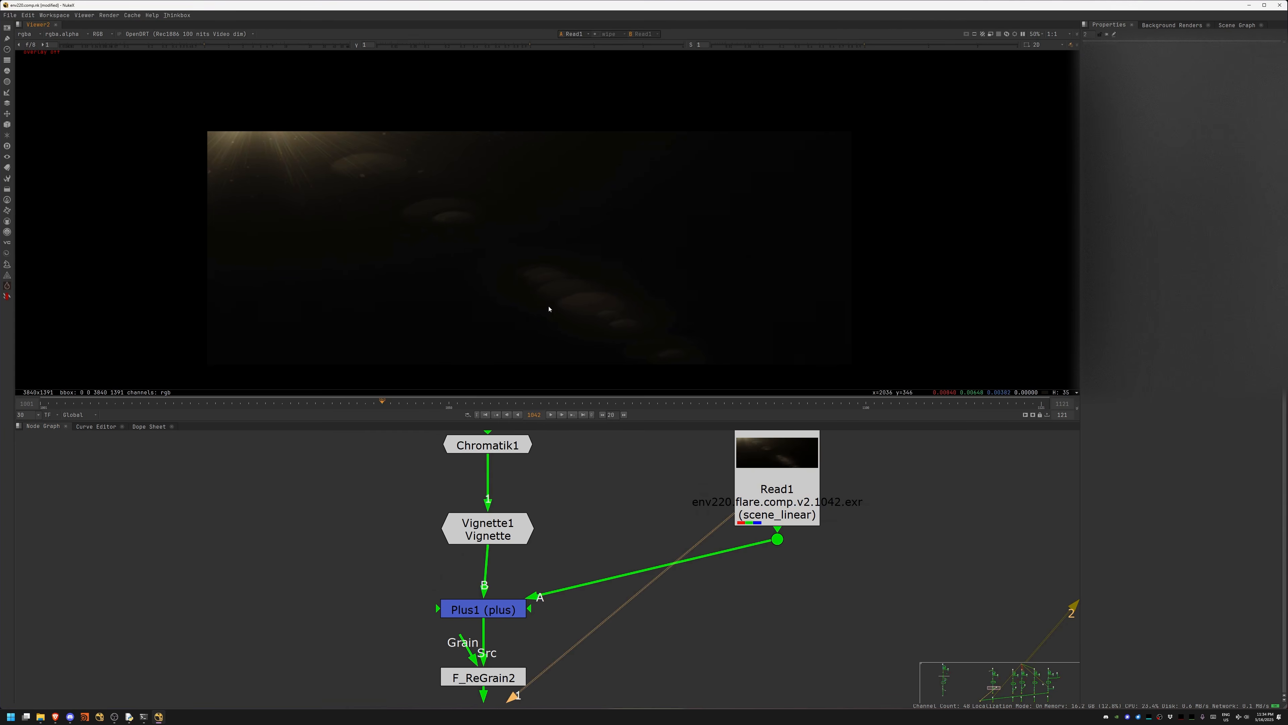
scroll(550, 308, "up", 3)
left_click_drag(169, 404, 607, 404)
left_click_drag(991, 407, 120, 399)
left_click_drag(938, 411, 472, 396)
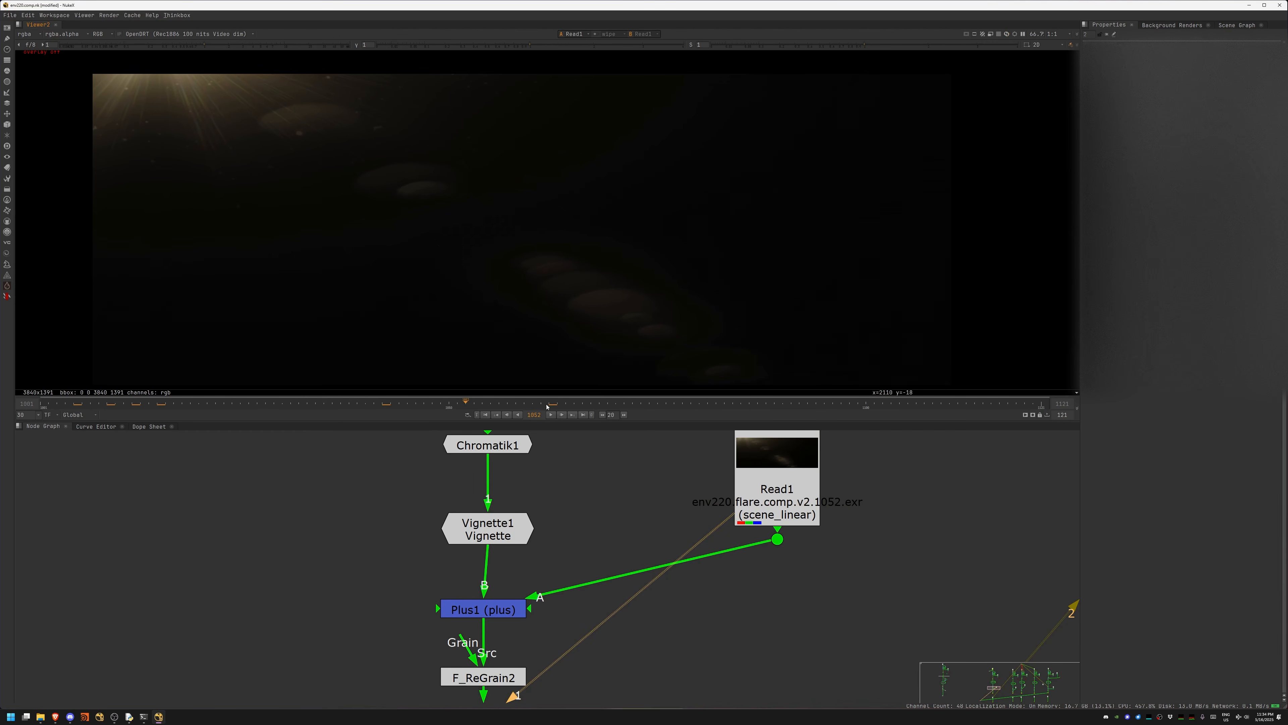
Step: View the output of Plus1, which adds the lens flare to the comp
middle_click_drag(587, 548, 619, 467)
left_click(535, 532)
key("1")
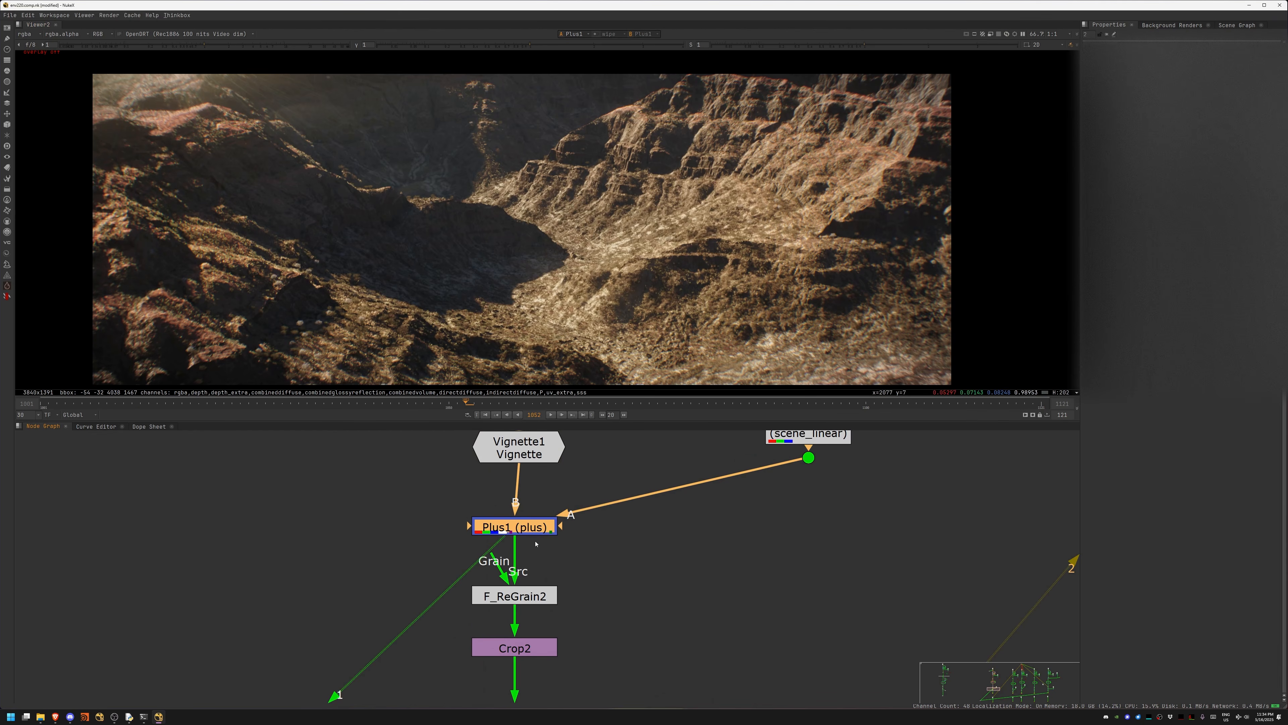
Step: View F_ReGrain2's output, open its properties and inspect the film grain up close in the dark background area
left_click(539, 600)
key("1")
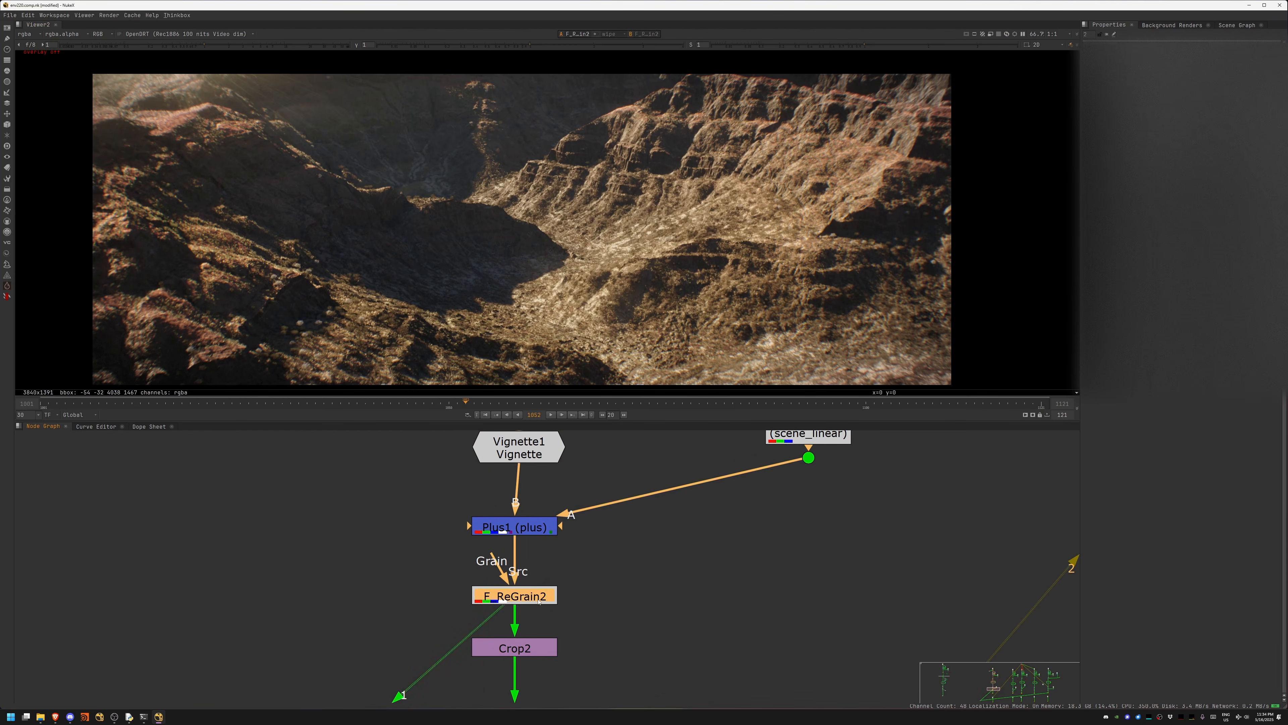
left_click_drag(538, 601, 537, 597)
middle_click_drag(455, 229, 459, 262)
scroll(451, 256, "up", 1)
middle_click_drag(414, 198, 494, 230)
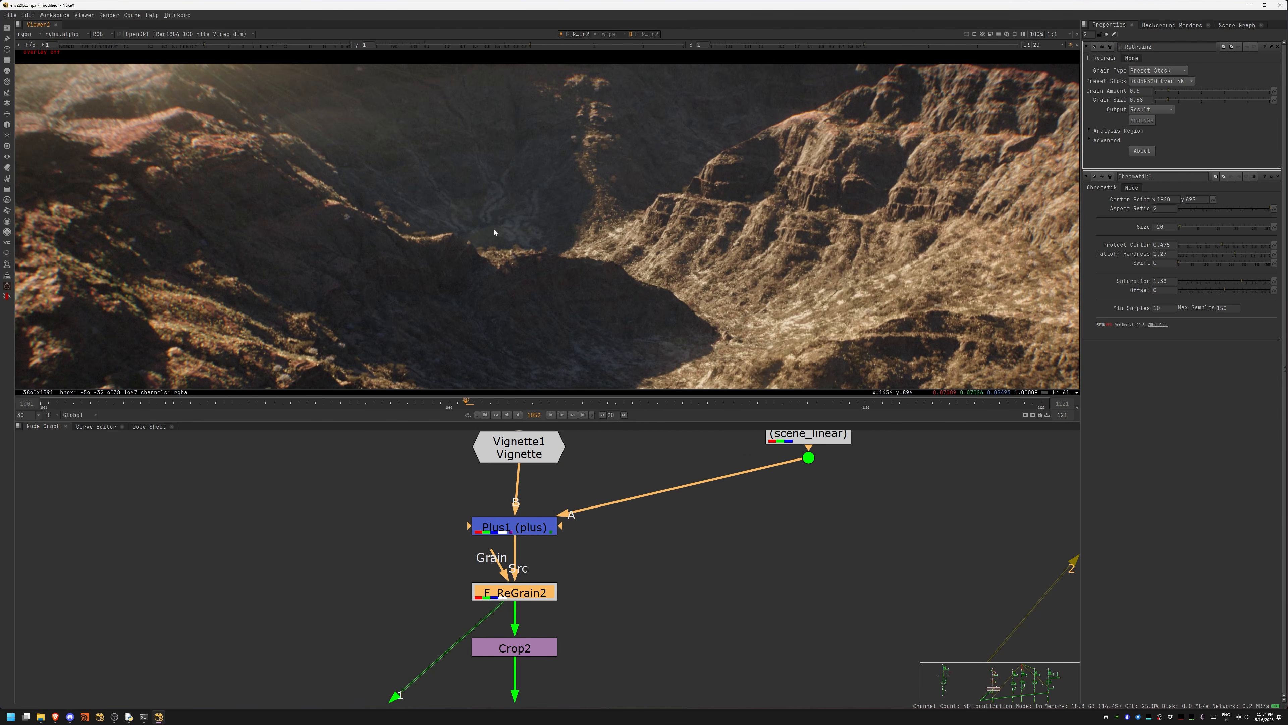
middle_click_drag(516, 149, 585, 174, "alt")
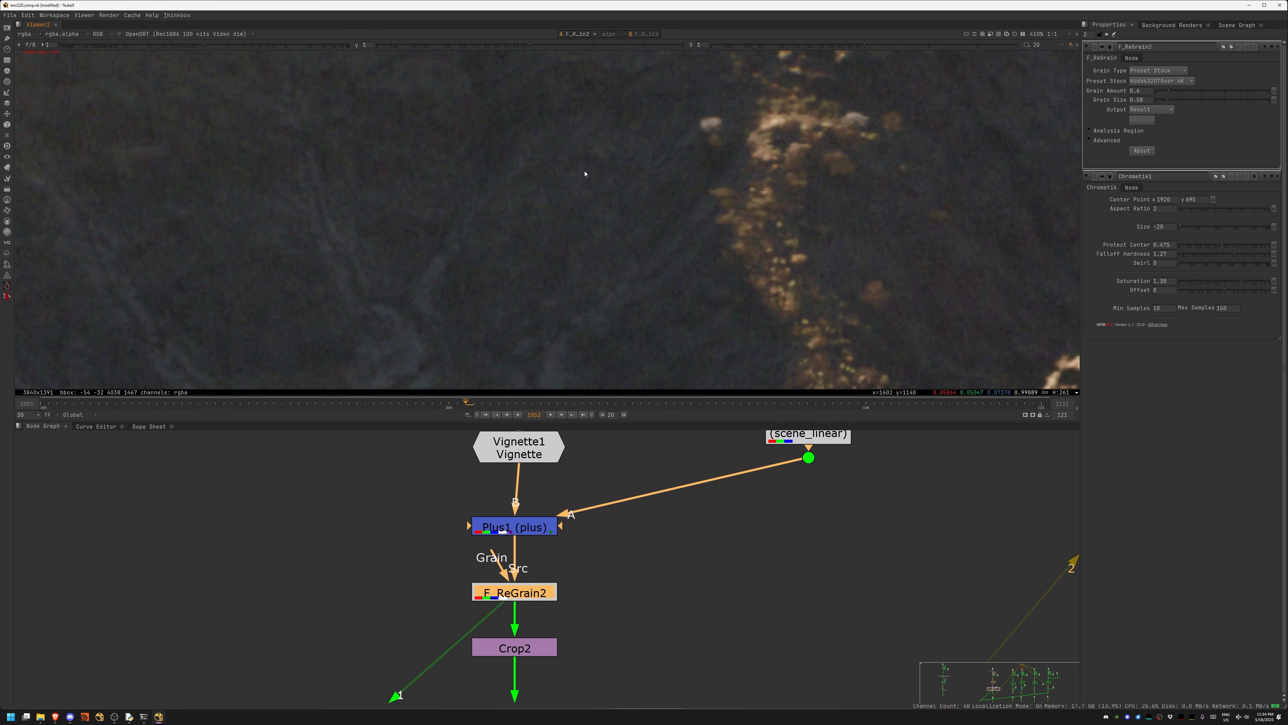
key("f")
left_click(549, 415)
Step: View the rendered env220.comp.v2 JPG sequence in Read8 at the end of the comp
middle_click_drag(618, 571, 594, 432)
middle_click_drag(589, 549, 589, 383)
middle_click_drag(551, 566, 550, 402)
left_click(528, 555)
key("1")
left_click(528, 567)
middle_click_drag(585, 598, 602, 553)
Step: Open Read8's properties and browse the folder containing its env220.comp.v2 sequence
scroll(602, 553, "down", 2)
double_click(563, 541)
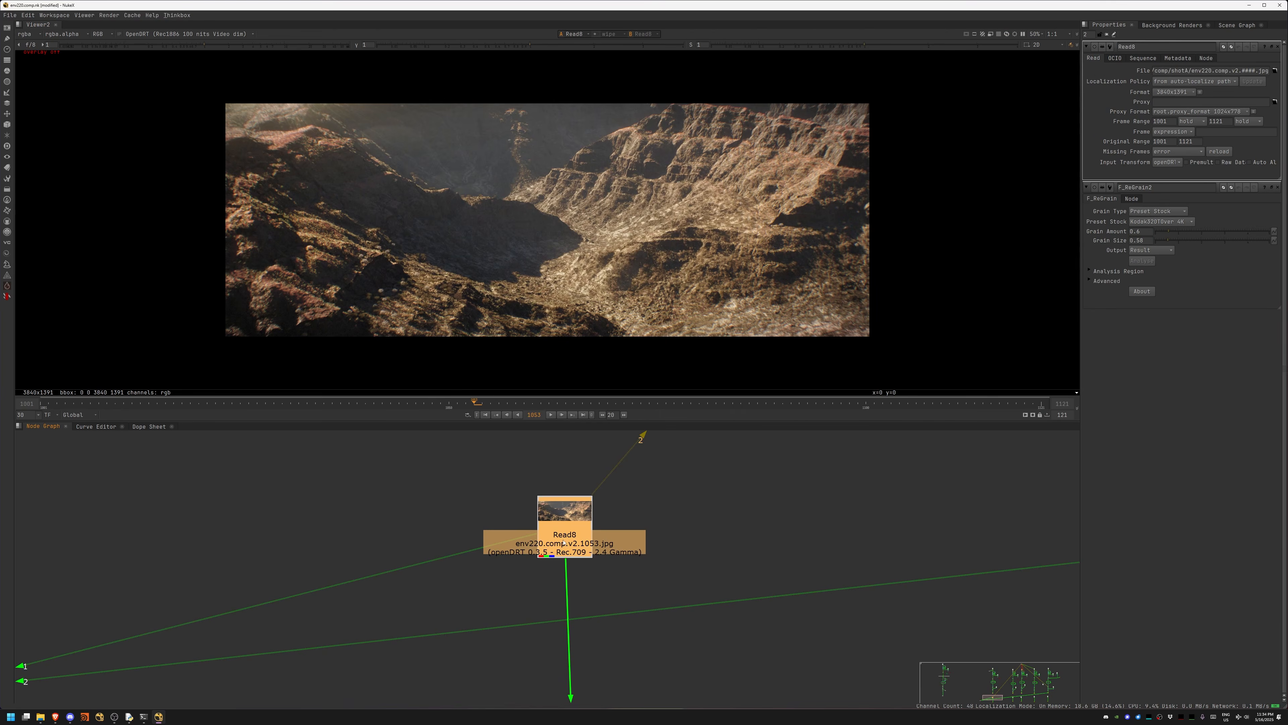
left_click(1275, 71)
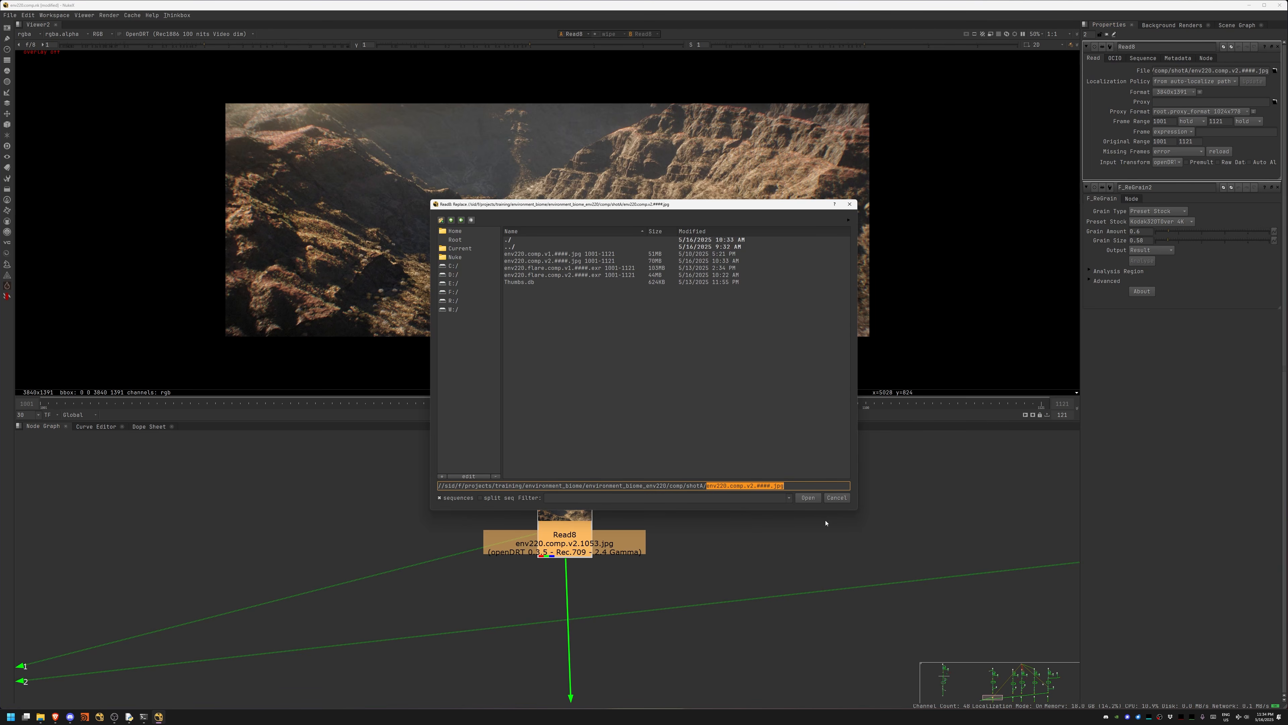
Step: Accept the env220.comp.v2 sequence as Read8's file and watch it play in the enlarged viewer
left_click(808, 497)
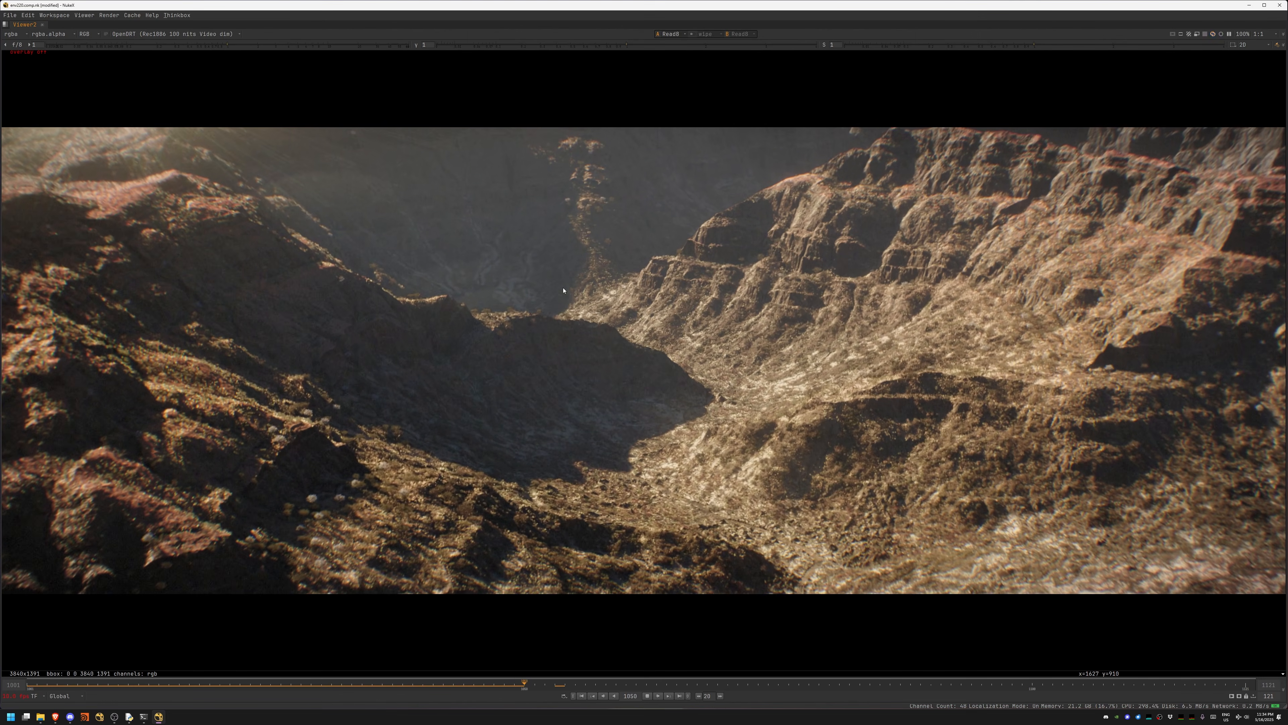
key("space")
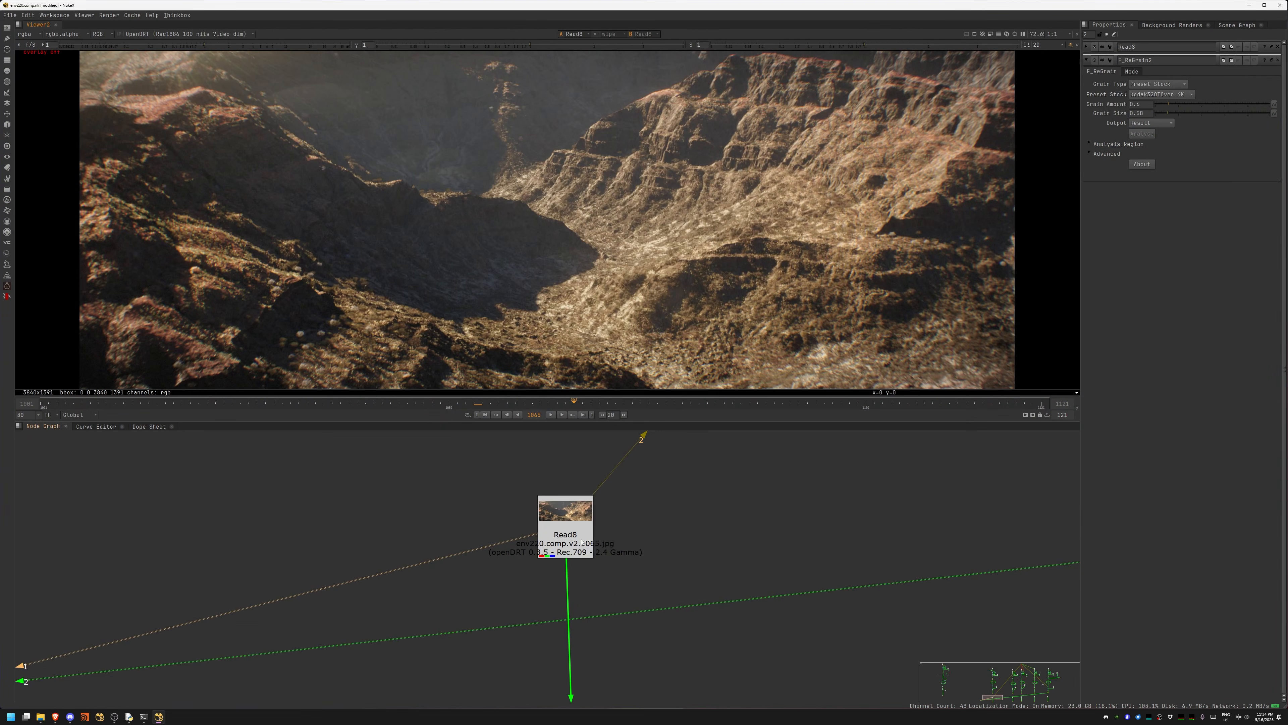
Step: View the raw SHOT_A render at the start of the first shot's comp tree
scroll(583, 540, "down", 6)
middle_click_drag(616, 495, 591, 710)
middle_click_drag(612, 439, 588, 701)
left_click(533, 550)
key("1")
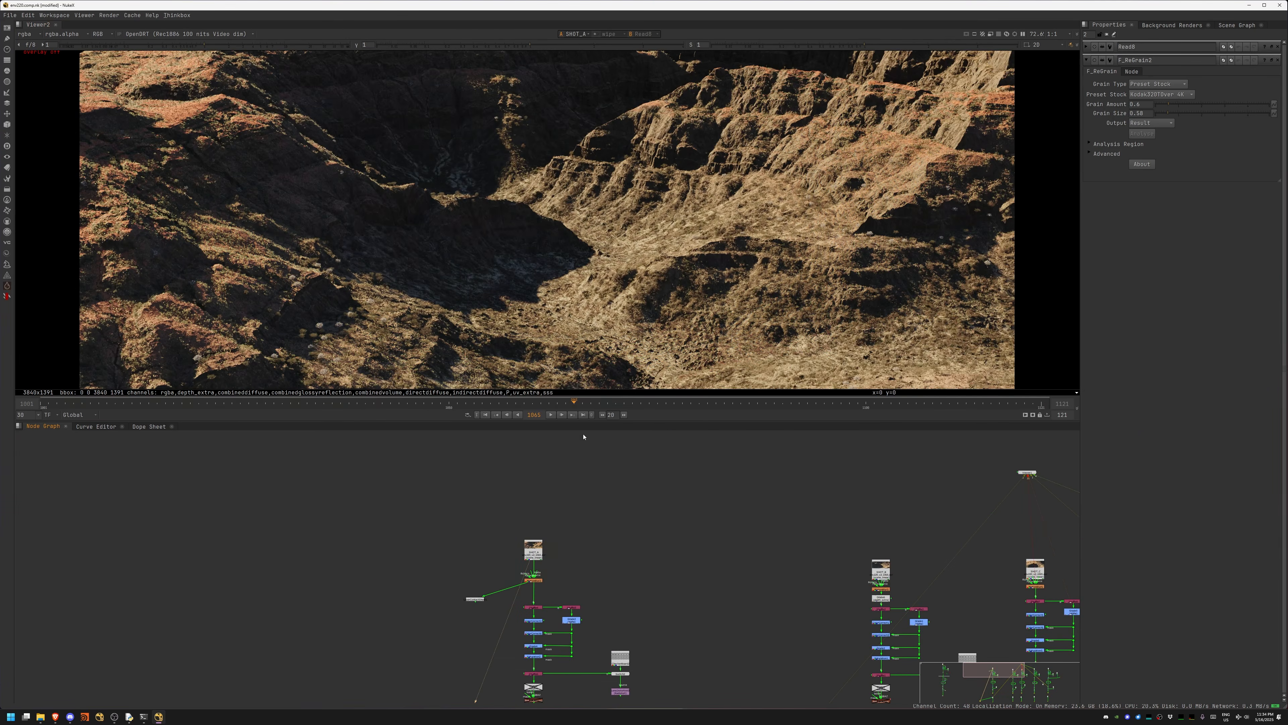
Step: Compare the raw SHOT_A render with Read8's finished comp in the enlarged viewer, including at a slightly earlier frame
key("space")
key("2")
key("1")
key("2")
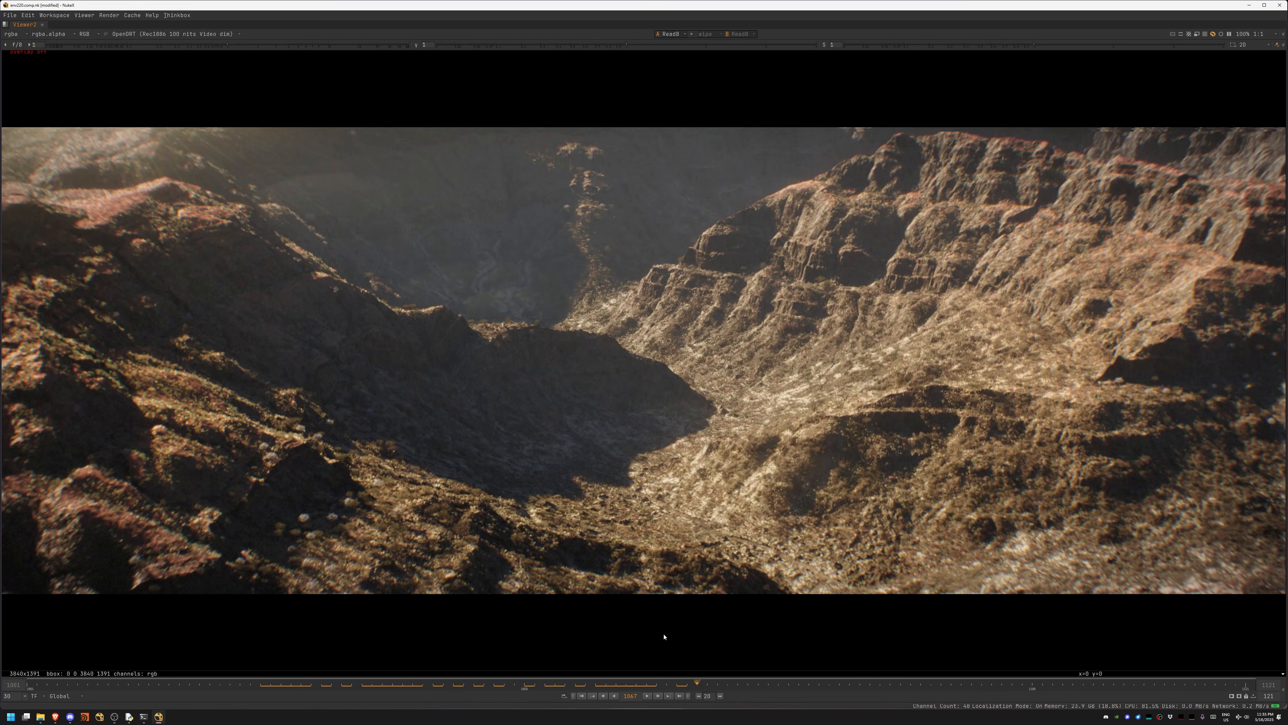
left_click(696, 677)
left_click_drag(696, 677, 687, 678)
key("1")
key("2")
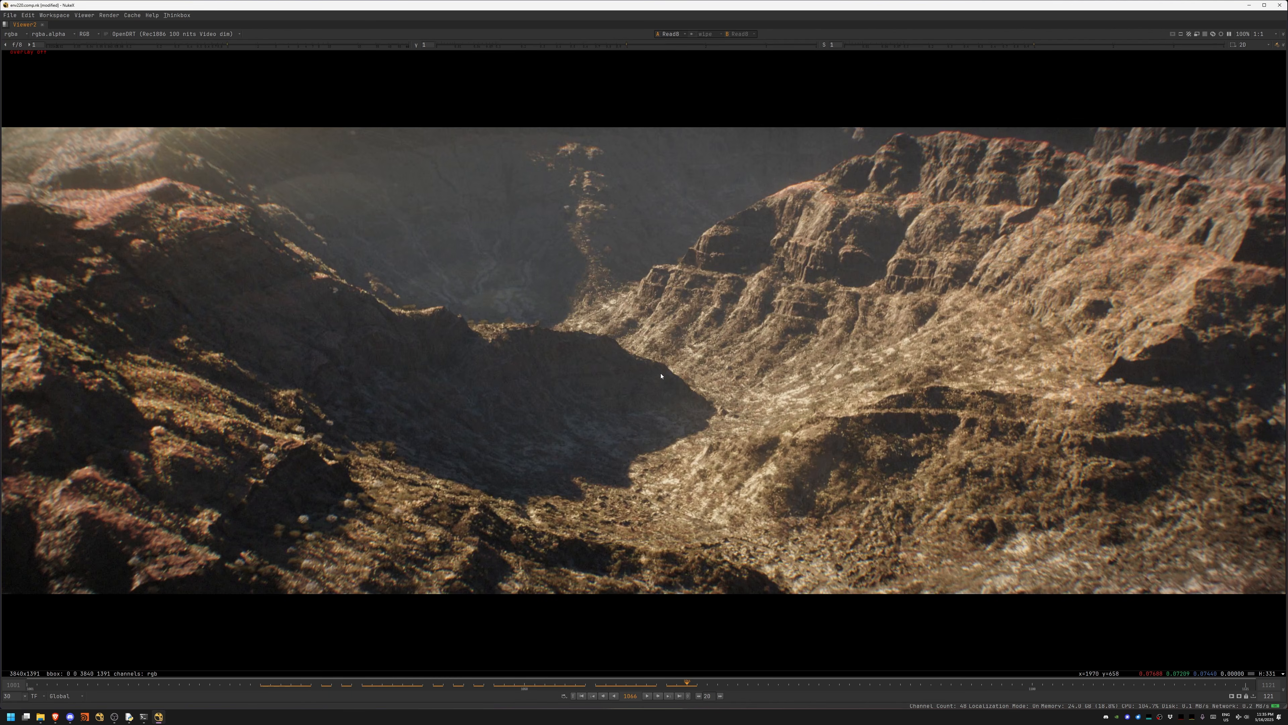
Step: View the second shot's rendered comp in Read9 and scrub through its frames, ending at frame 1108
key("space")
scroll(440, 580, "up", 5)
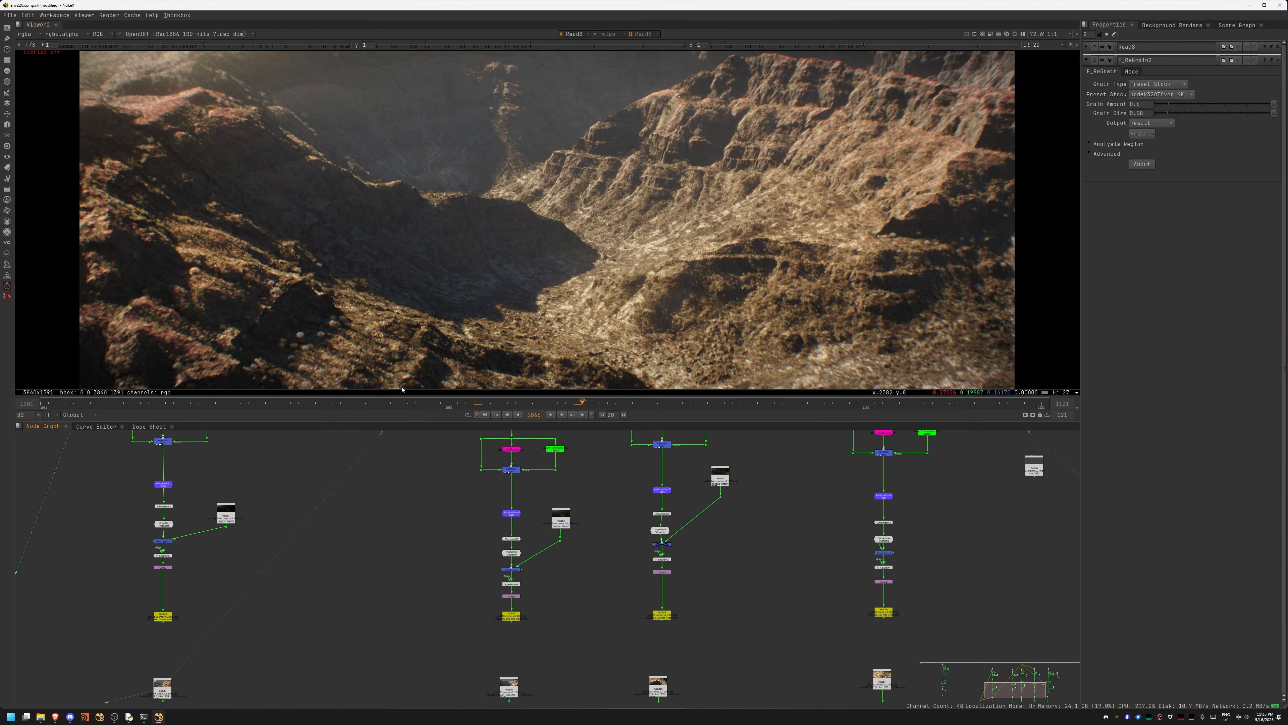
left_click(483, 558)
key("1")
left_click_drag(431, 403, 524, 401)
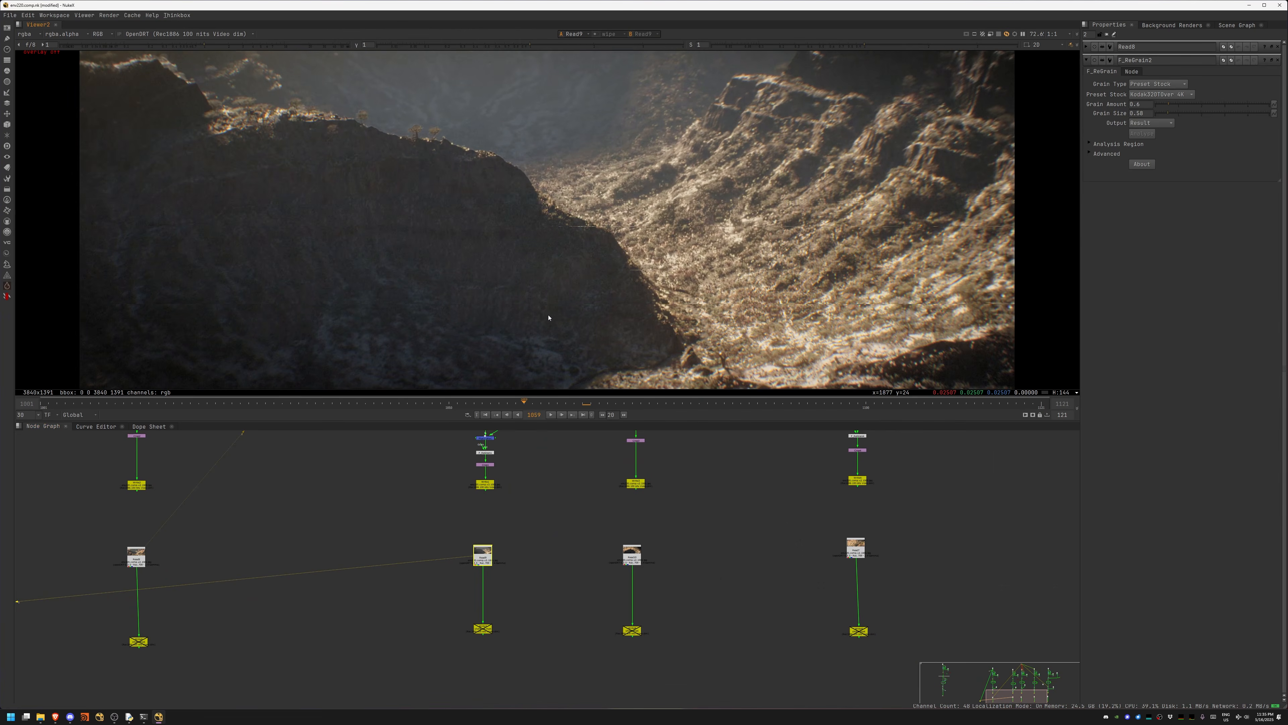
left_click(932, 402)
Step: View the last shot's rendered comp in Read11
middle_click_drag(938, 538, 572, 554)
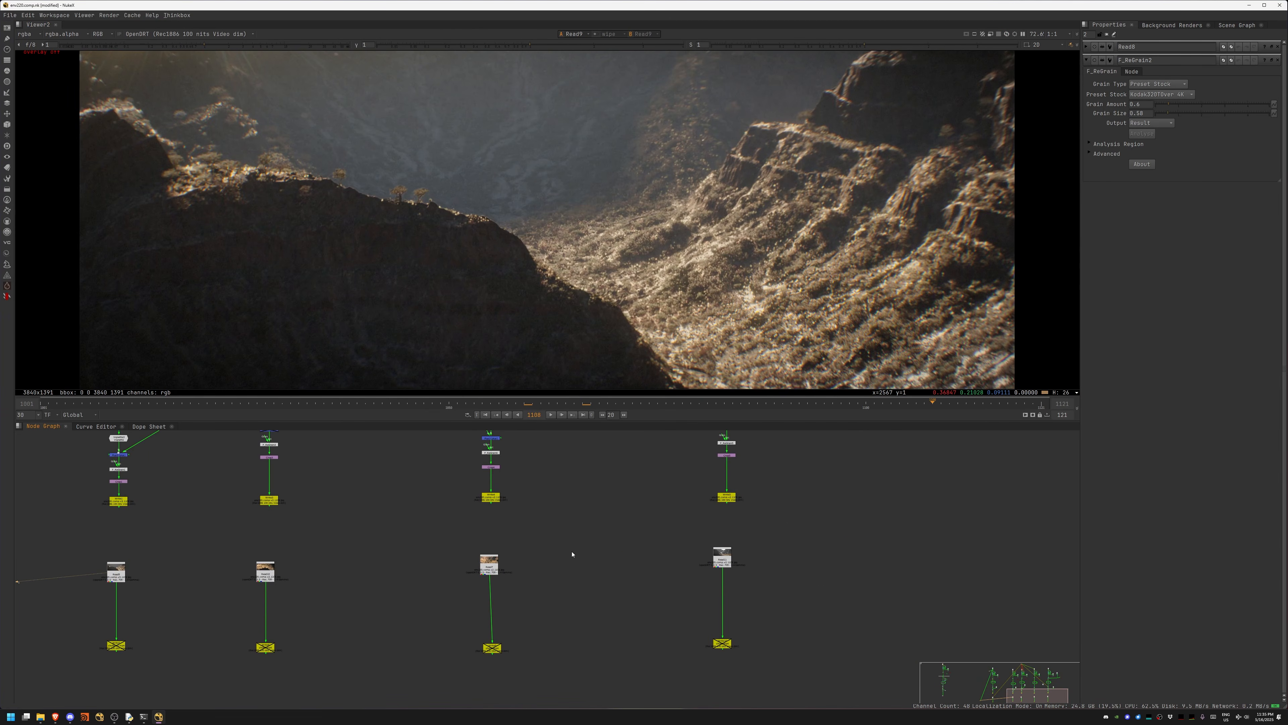
left_click(723, 556)
key("1")
Step: Open Camera5's properties and browse the shot cameras offered for its import prim path without changing it
middle_click_drag(661, 518, 506, 723)
middle_click_drag(707, 498, 675, 611)
scroll(756, 562, "up", 3)
middle_click_drag(746, 531, 619, 468)
scroll(698, 578, "up", 5)
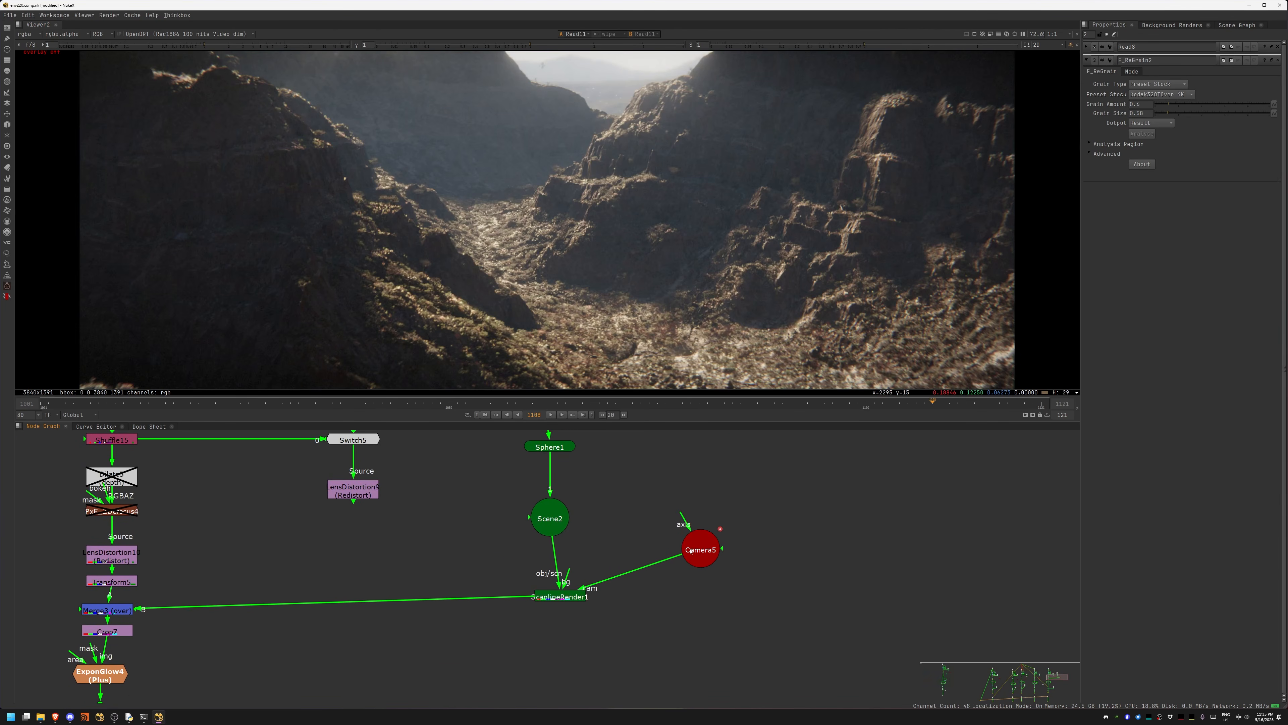
double_click(691, 552)
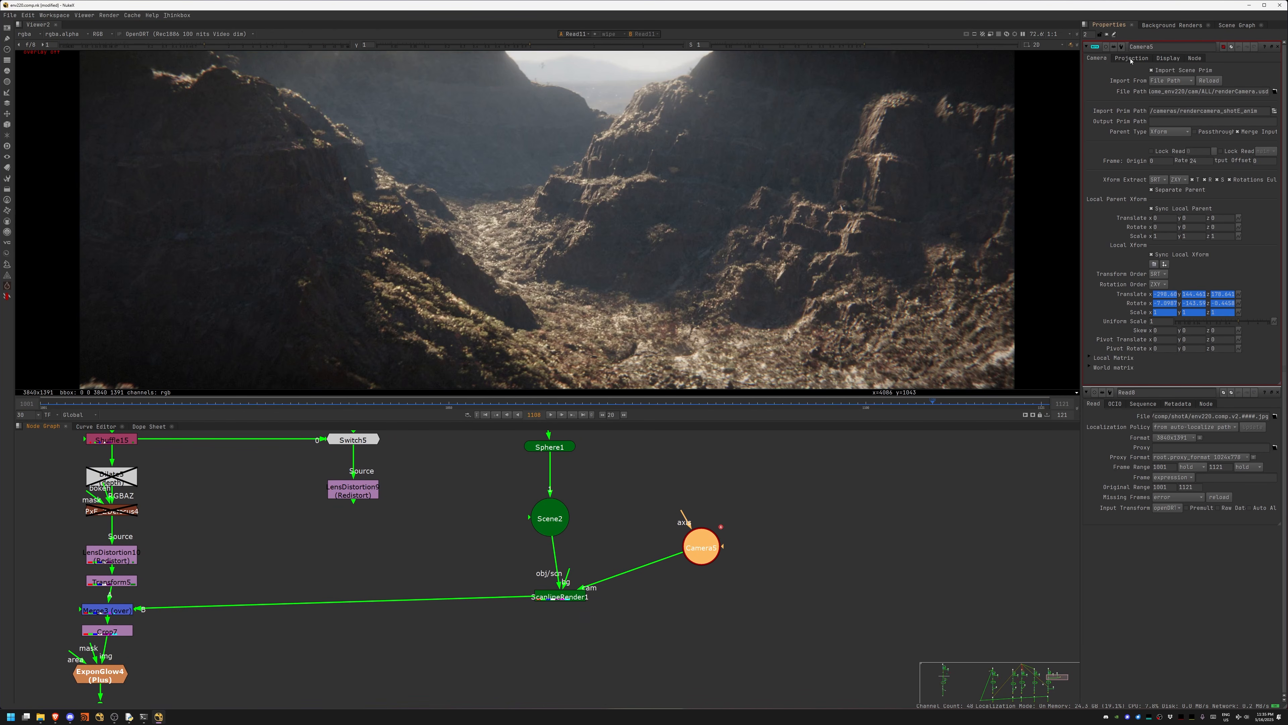
left_click(1274, 111)
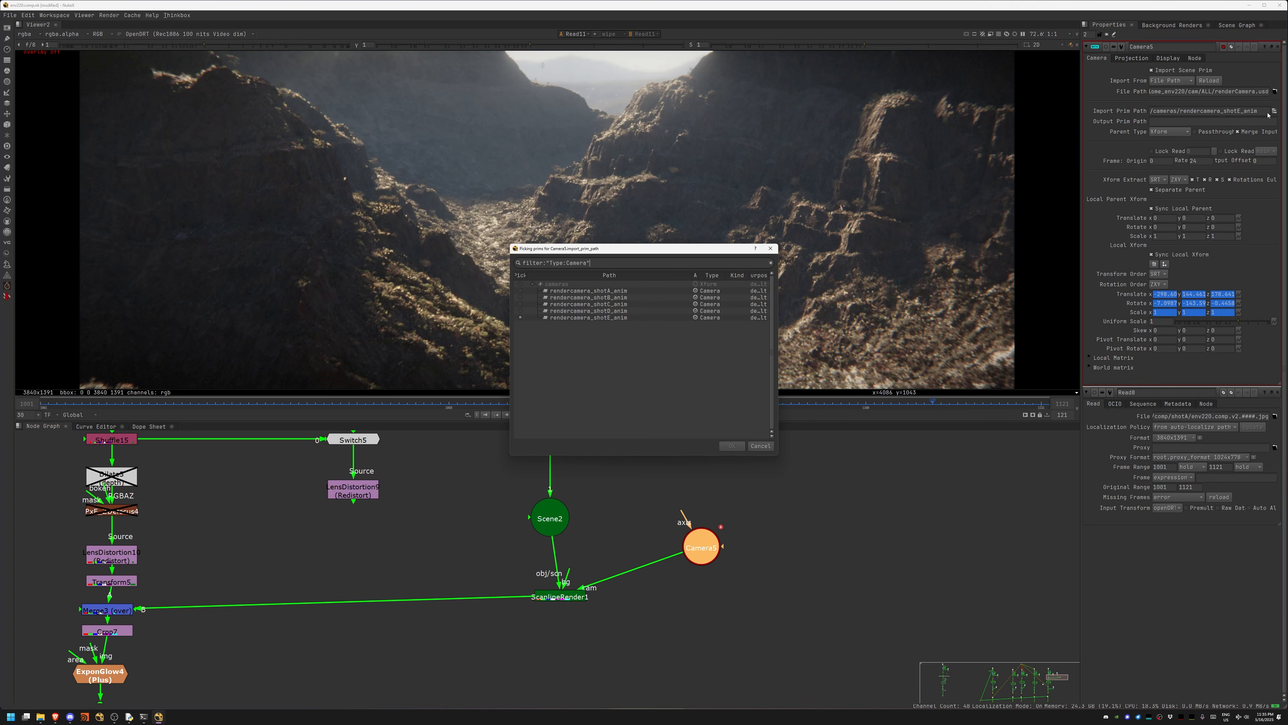
left_click(761, 446)
Step: View the background image above Sphere1, then examine Sphere1 and Scene2 in the 3D viewer
middle_click_drag(461, 528, 480, 665)
left_click(574, 485)
key("1")
middle_click_drag(580, 248, 571, 125)
left_click(578, 585)
key("1")
key("f")
left_click_drag(553, 260, 564, 223, "ctrl")
left_click(572, 650)
key("1")
Step: View ScanlineRender1's output in 2D to check the background rendered through Camera5
middle_click_drag(608, 626, 603, 451)
left_click(582, 557)
key("1")
left_click(595, 536)
key("Tab")
mouse_move(570, 229)
middle_mouse_down()
mouse_move(587, 259)
mouse_move(573, 241)
middle_mouse_up()
scroll(524, 247, "down", 3)
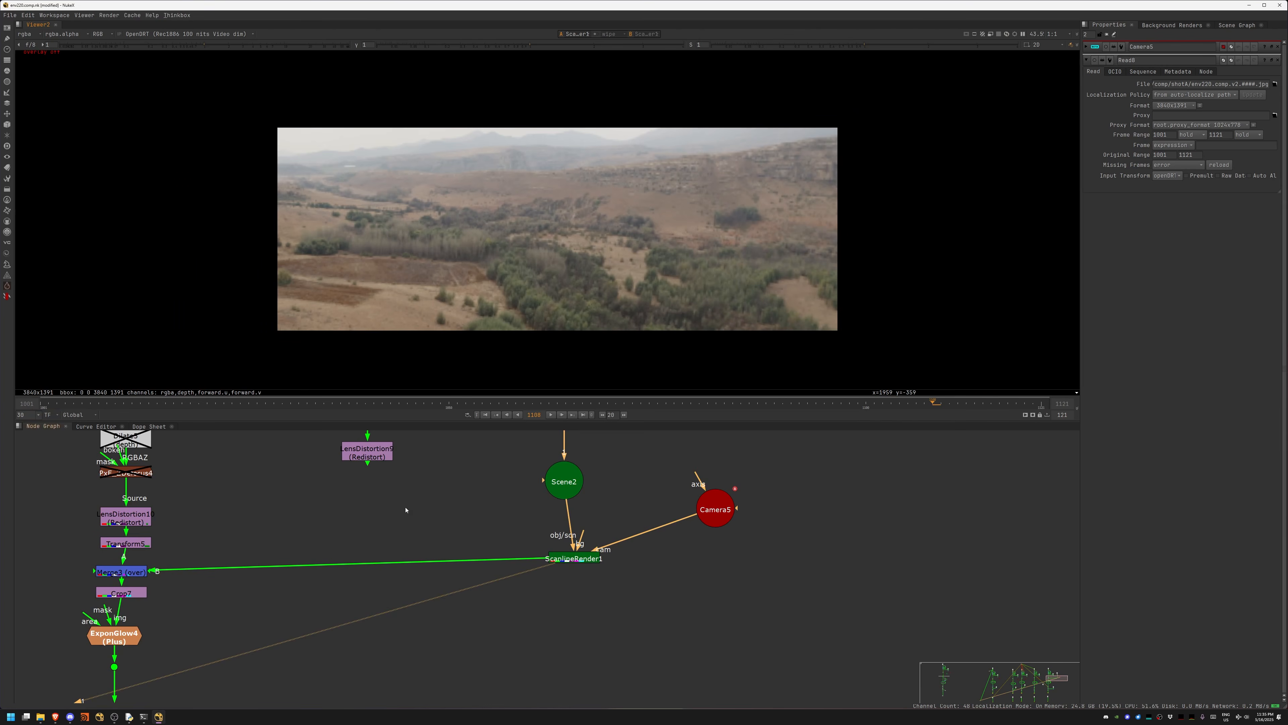
Step: View the over merge combining the canyon with the background and inspect the trees along the distant ridge up close
middle_click_drag(444, 536, 741, 566)
left_click(434, 604)
key("1")
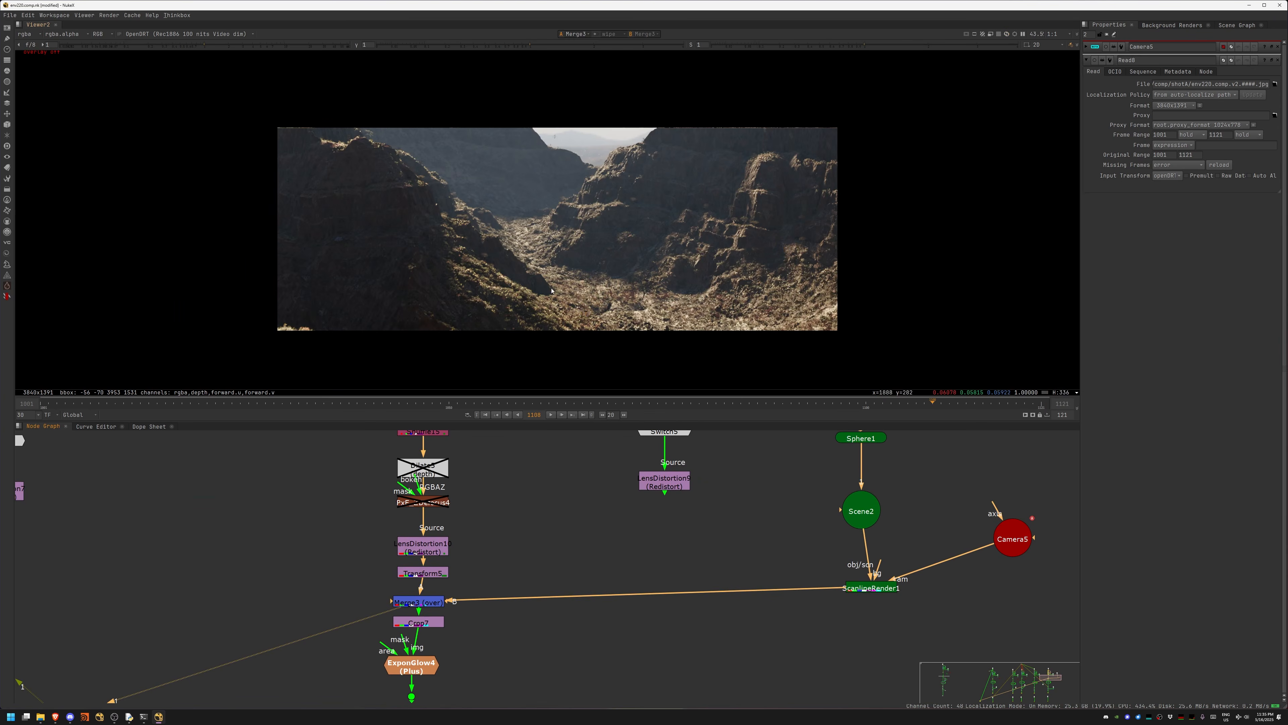
scroll(615, 146, "up", 6)
scroll(460, 213, "down", 2)
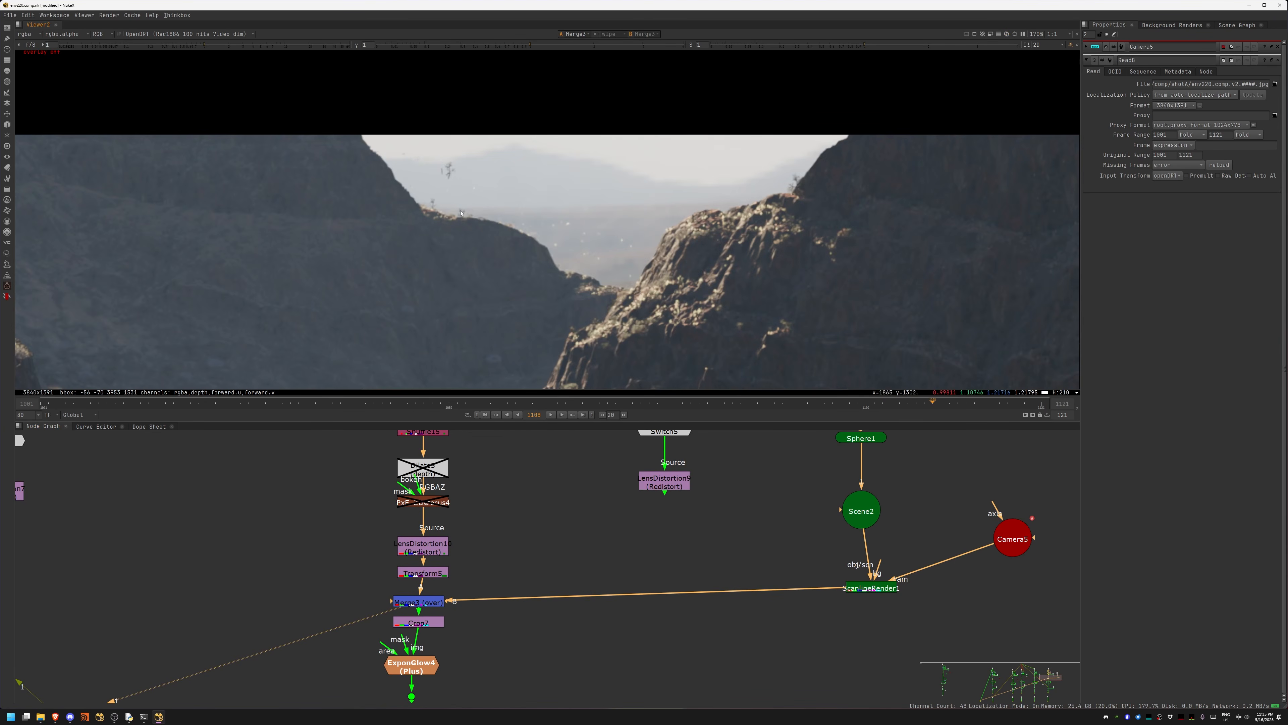
scroll(454, 159, "up", 4)
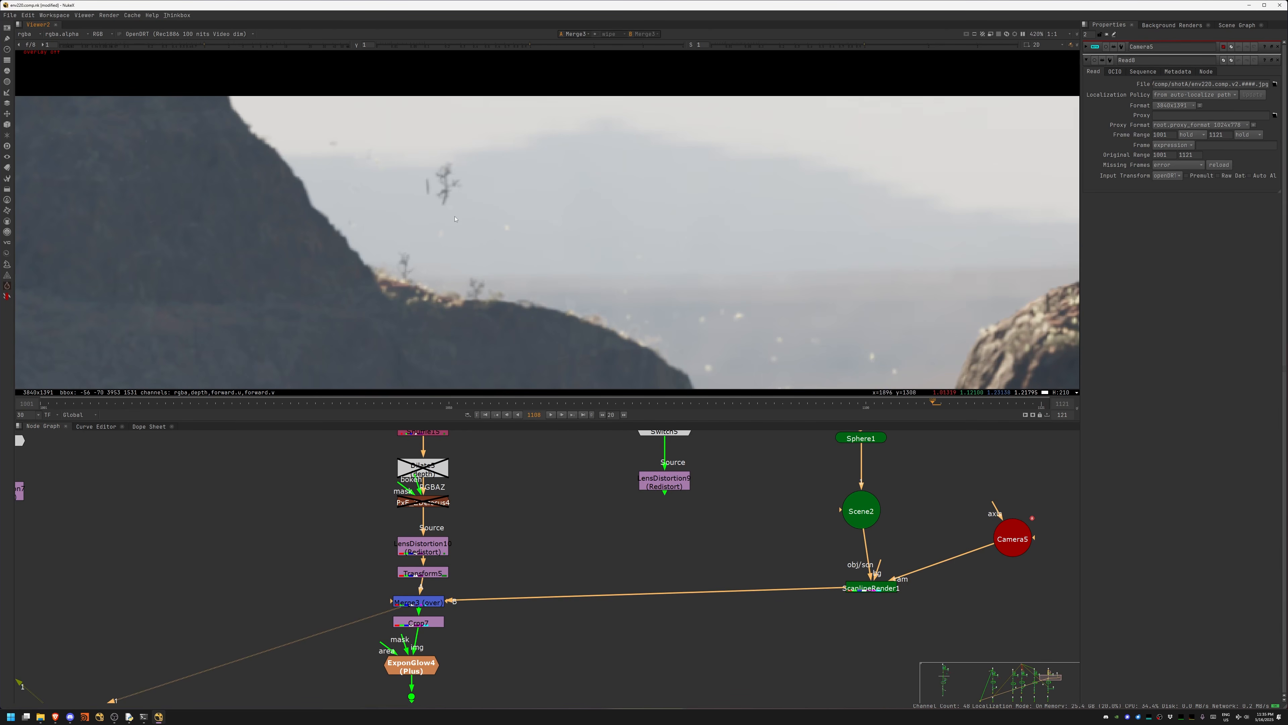
scroll(448, 187, "down", 10)
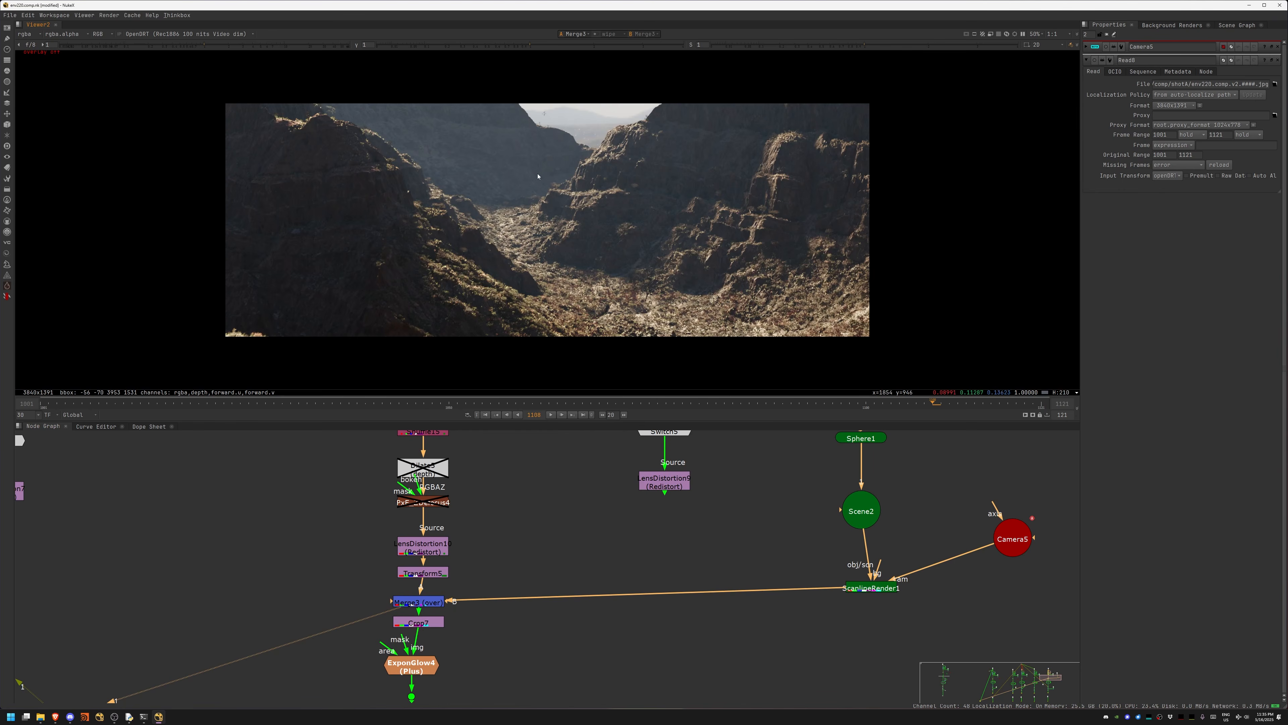
Step: View Read11's rendered comp again and scrub through its frames, ending at frame 1111
middle_click_drag(476, 658, 627, 436)
middle_click_drag(557, 687, 546, 413)
middle_click_drag(558, 654, 549, 427)
middle_click_drag(569, 529, 592, 314)
left_click(545, 586)
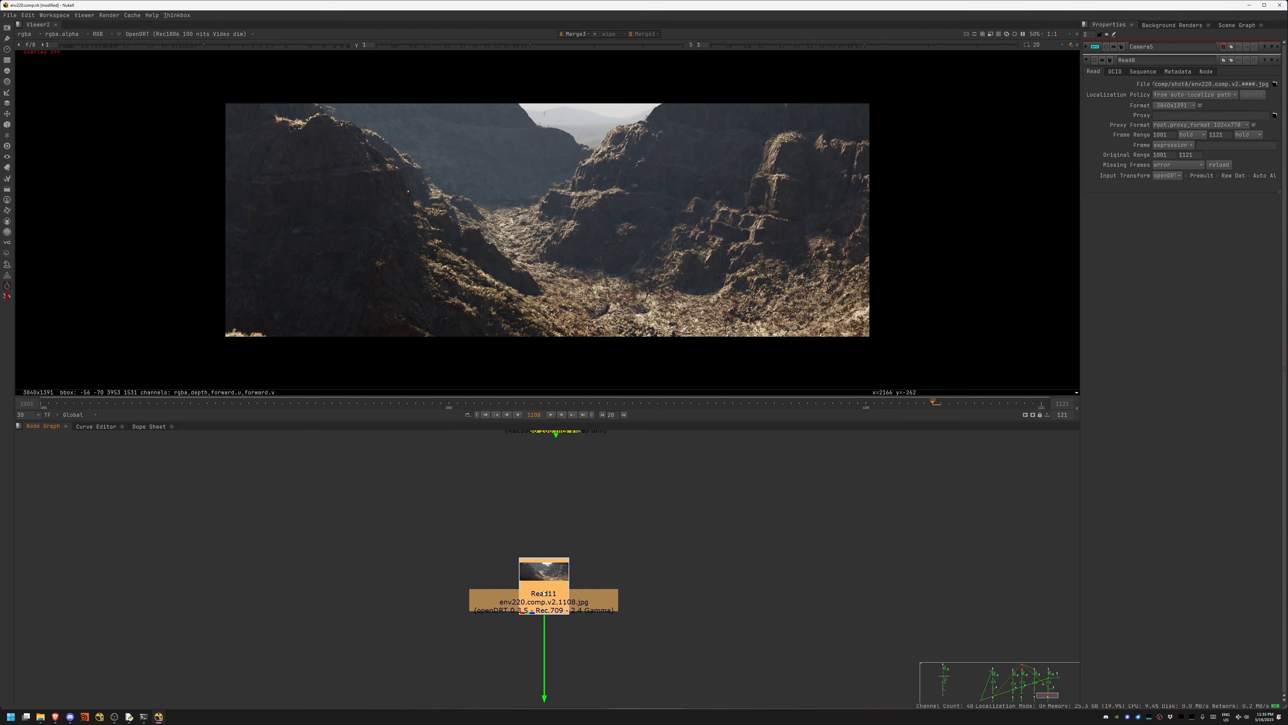
key("1")
left_click(583, 531)
scroll(553, 196, "up", 3)
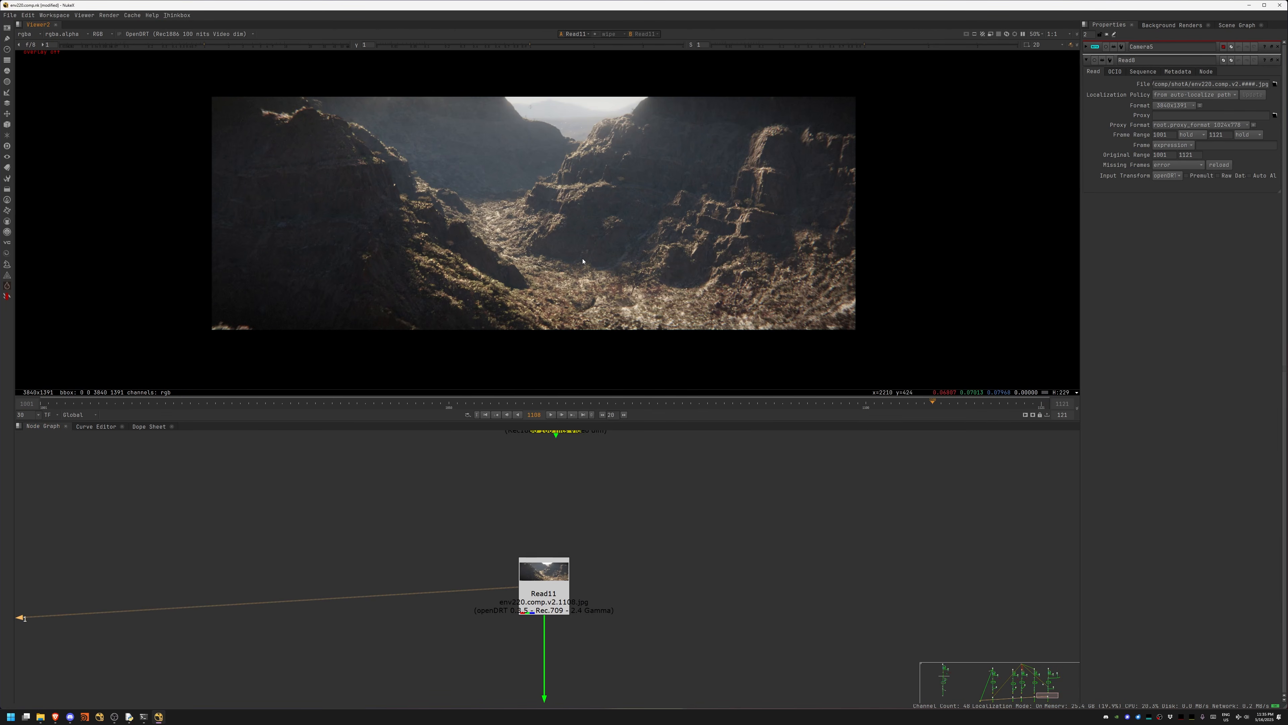
left_click(608, 405)
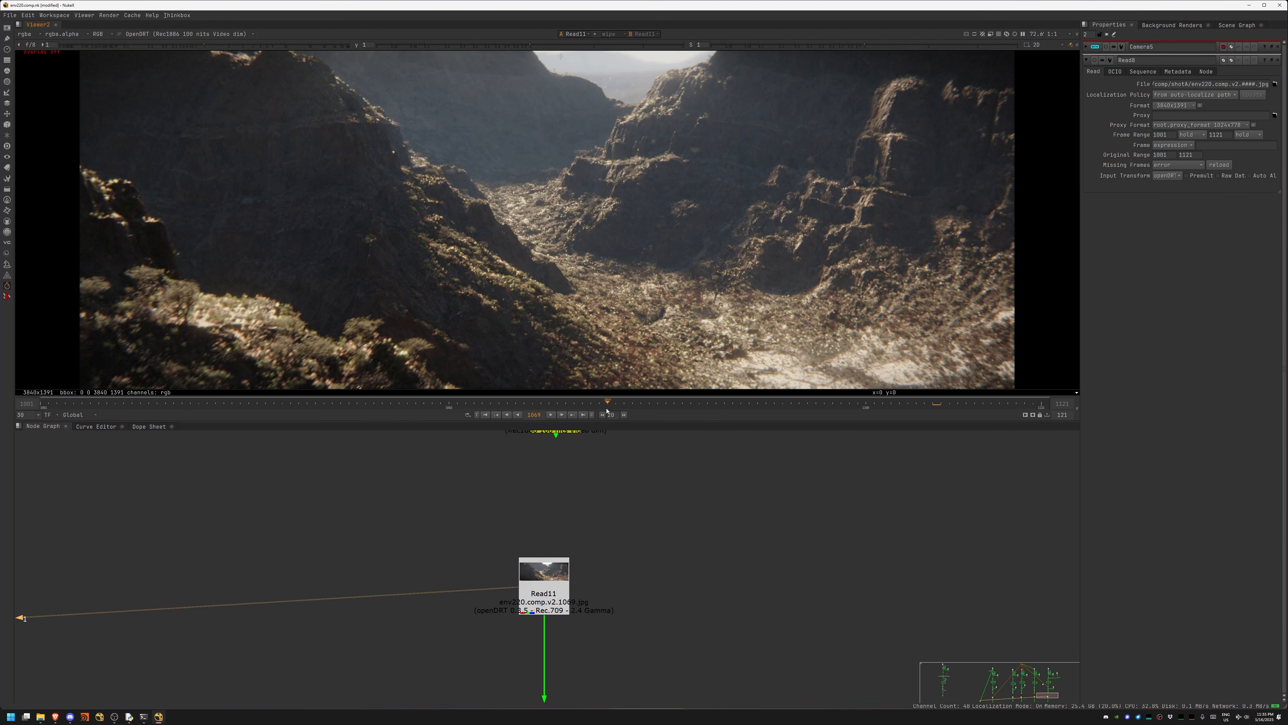
left_click_drag(861, 406, 958, 405)
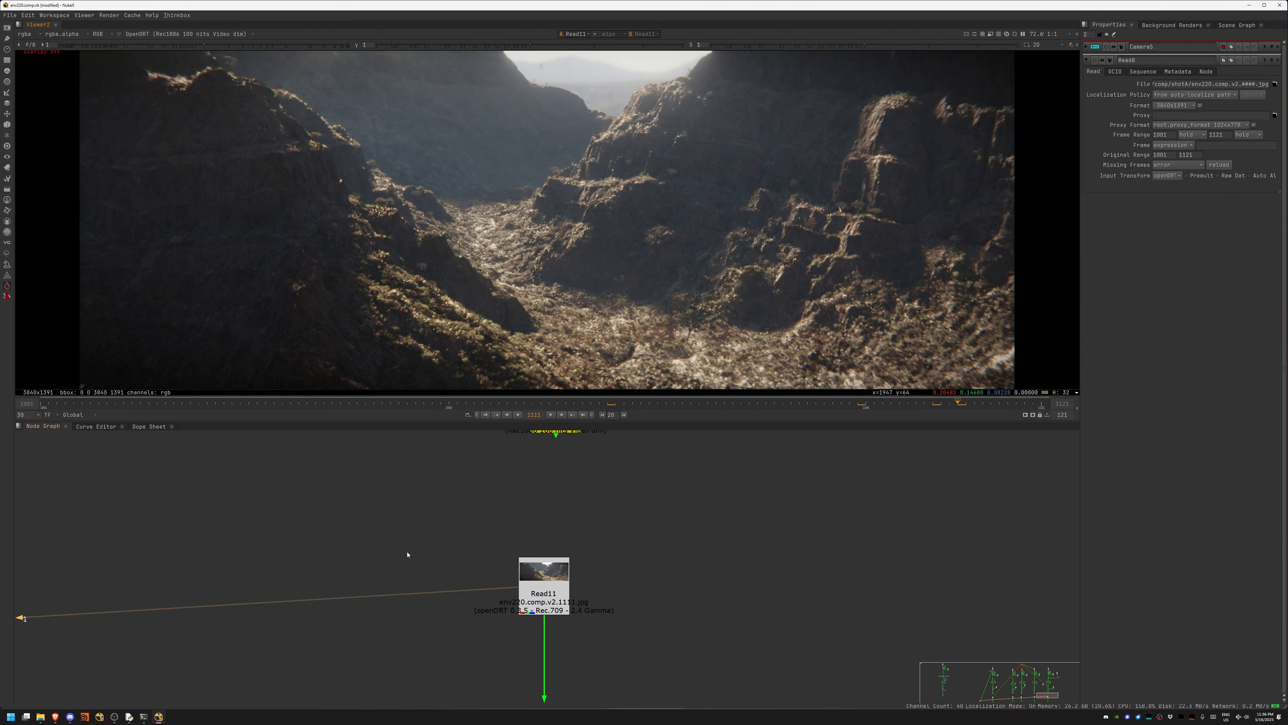
Step: View the other shots' rendered comps in turn: Read7, Read10, Read9 and Read8
middle_click_drag(407, 555, 652, 376)
scroll(548, 523, "down", 6)
middle_click_drag(457, 305, 581, 319)
left_click(424, 491)
key("1")
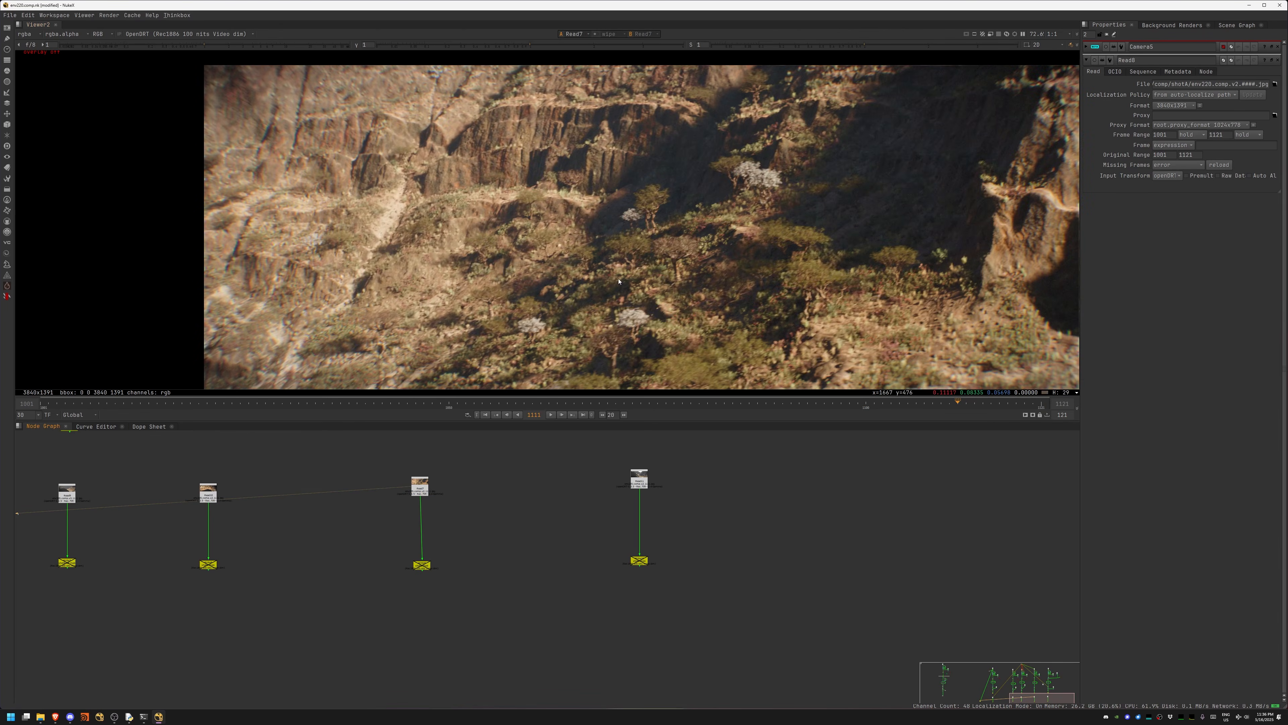
key("f")
left_click(209, 494)
key("1")
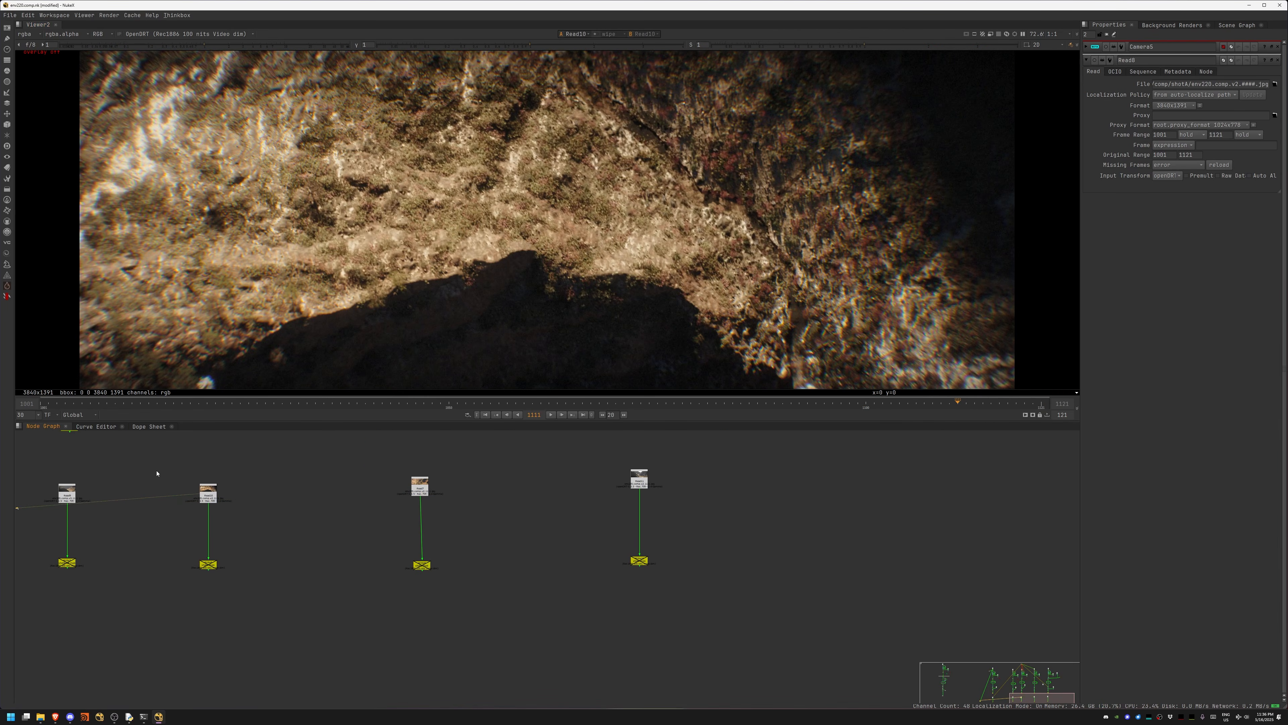
middle_click_drag(109, 488, 414, 547)
left_click(365, 555)
key("1")
middle_click_drag(157, 544, 299, 540)
left_click(188, 550)
key("1")
Step: View the rendered comps in Read9, Read10, Read7 and Read11, then look over all the shots' node trees
left_click(507, 548)
key("1")
left_click(656, 548)
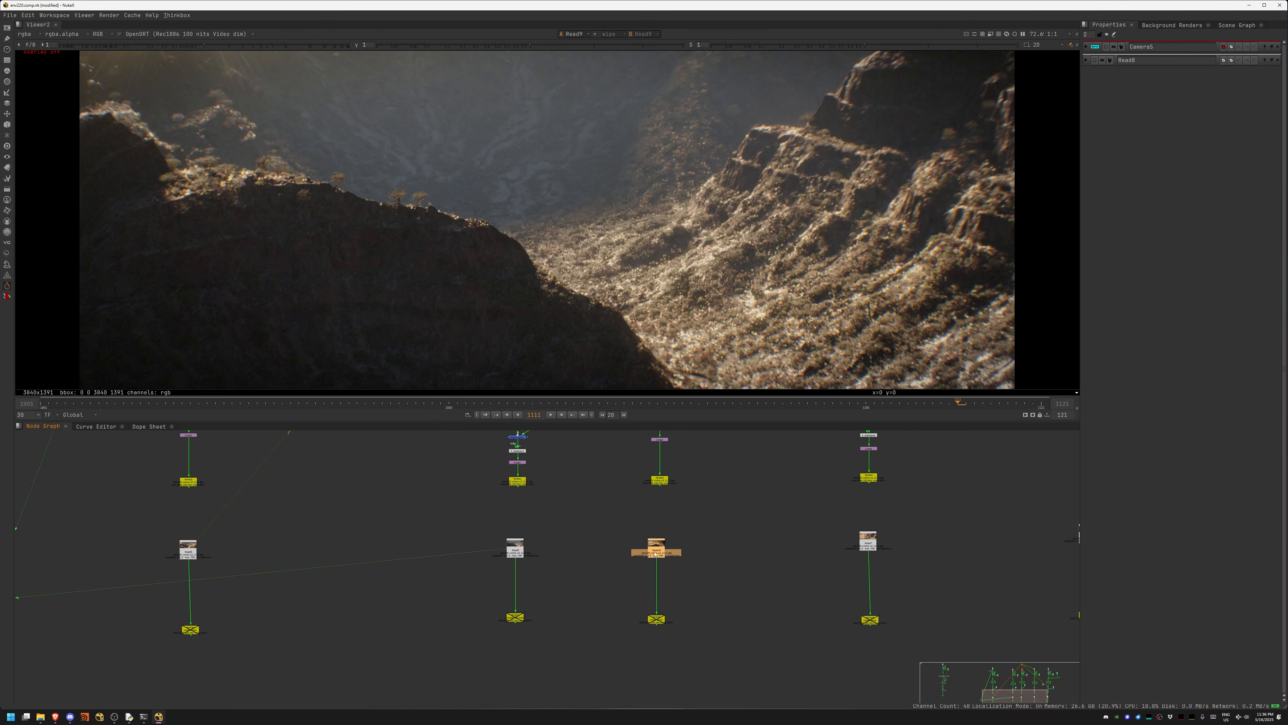
key("1")
left_click(870, 542)
key("1")
middle_click_drag(924, 544, 656, 546)
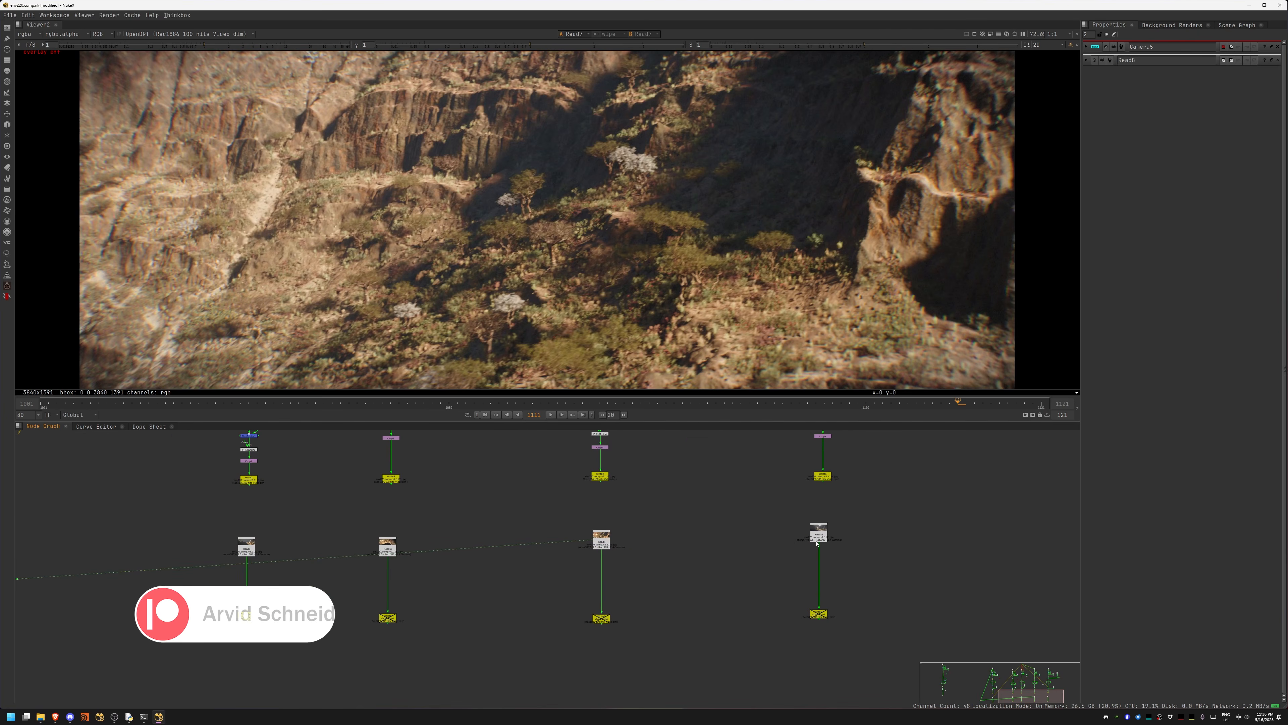
left_click(819, 534)
key("1")
left_click_drag(803, 538, 800, 544)
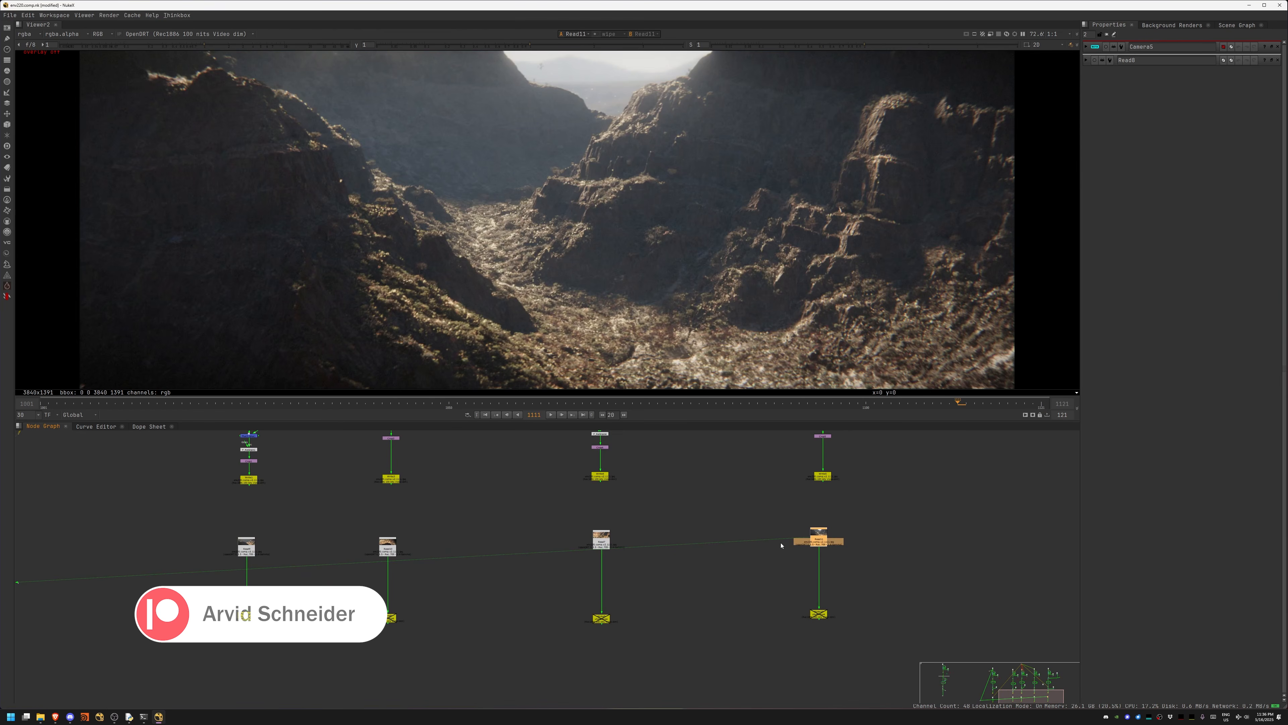
scroll(446, 490, "down", 4)
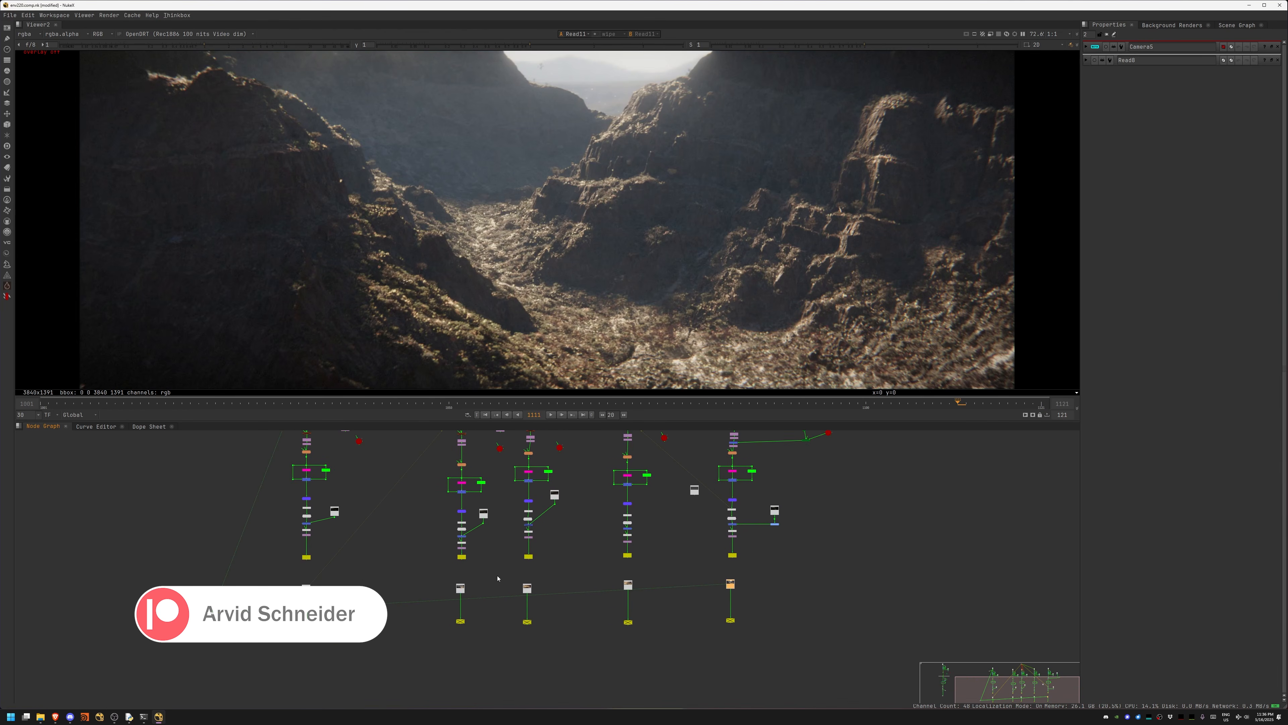
middle_click_drag(496, 571, 490, 607)
middle_click_drag(502, 519, 490, 583)
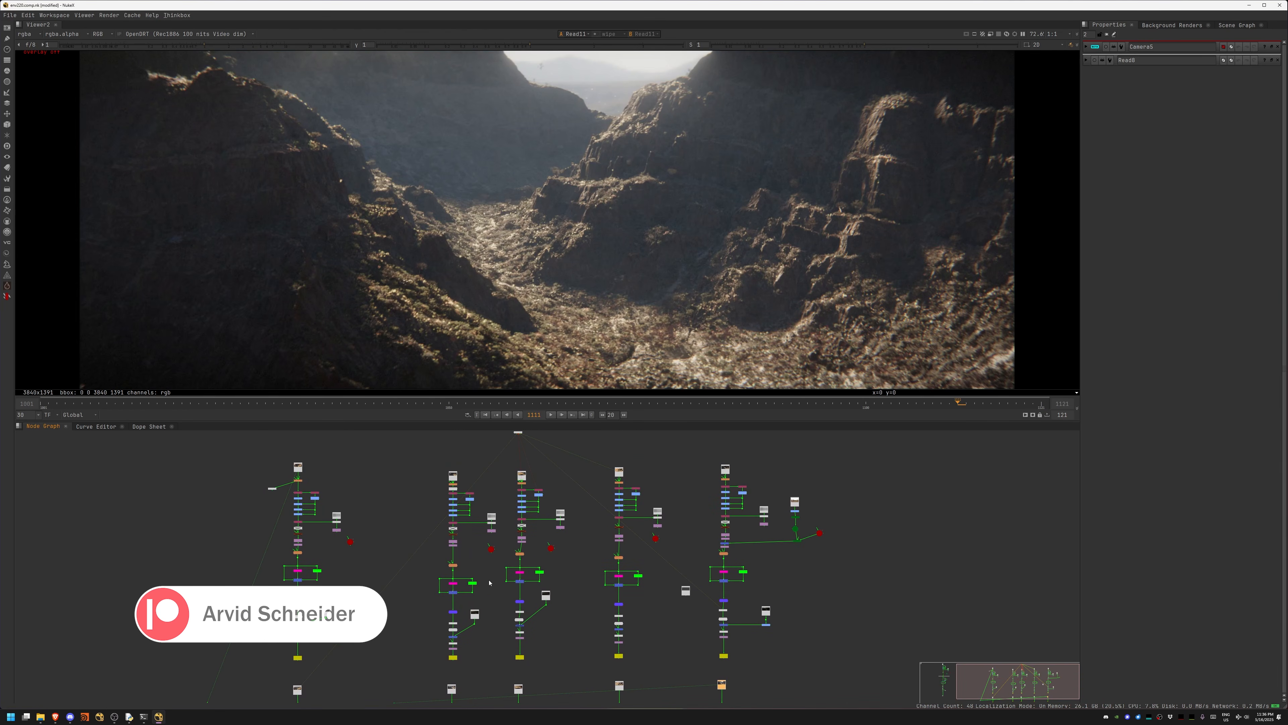